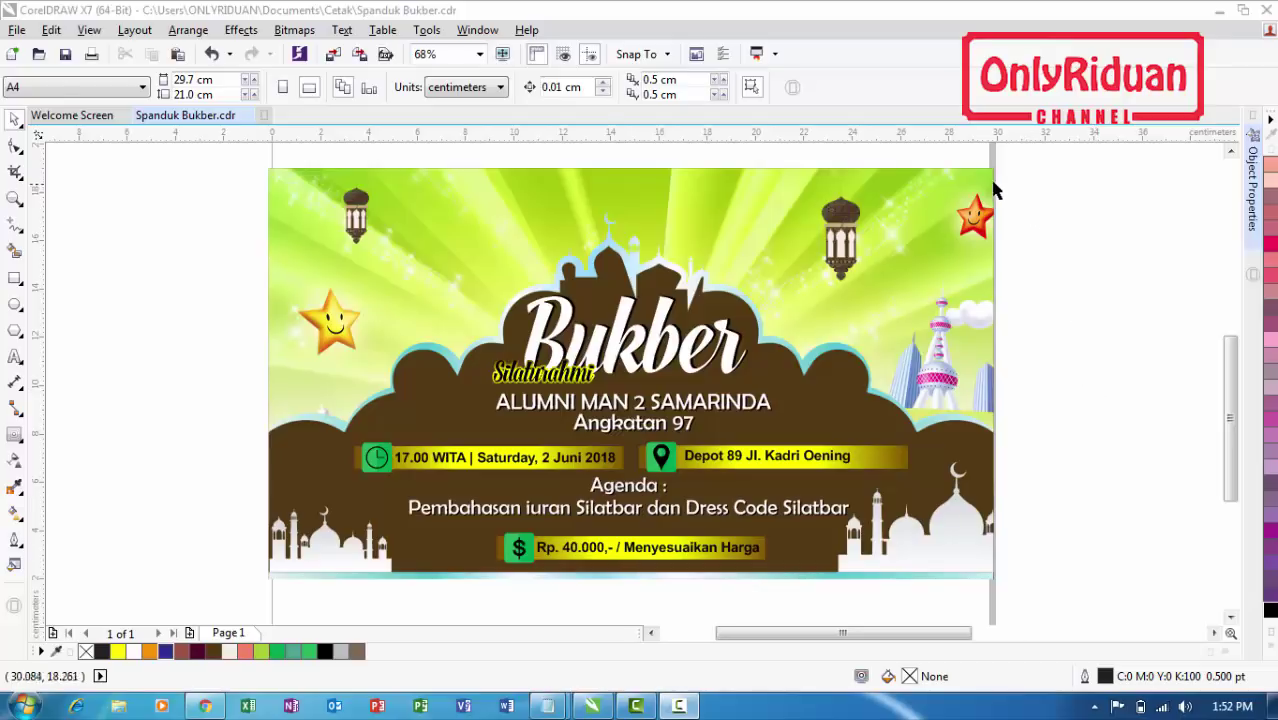
pyautogui.click(990, 190)
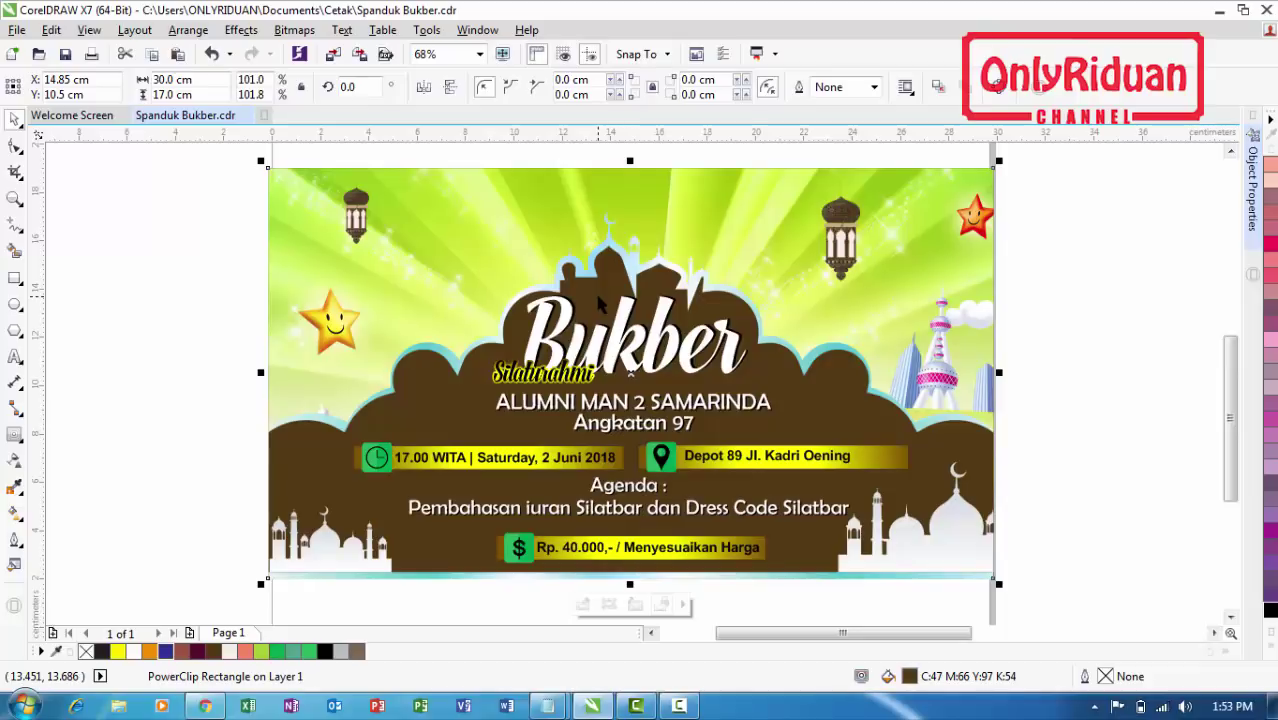
pyautogui.hotkey('ctrl', 'z')
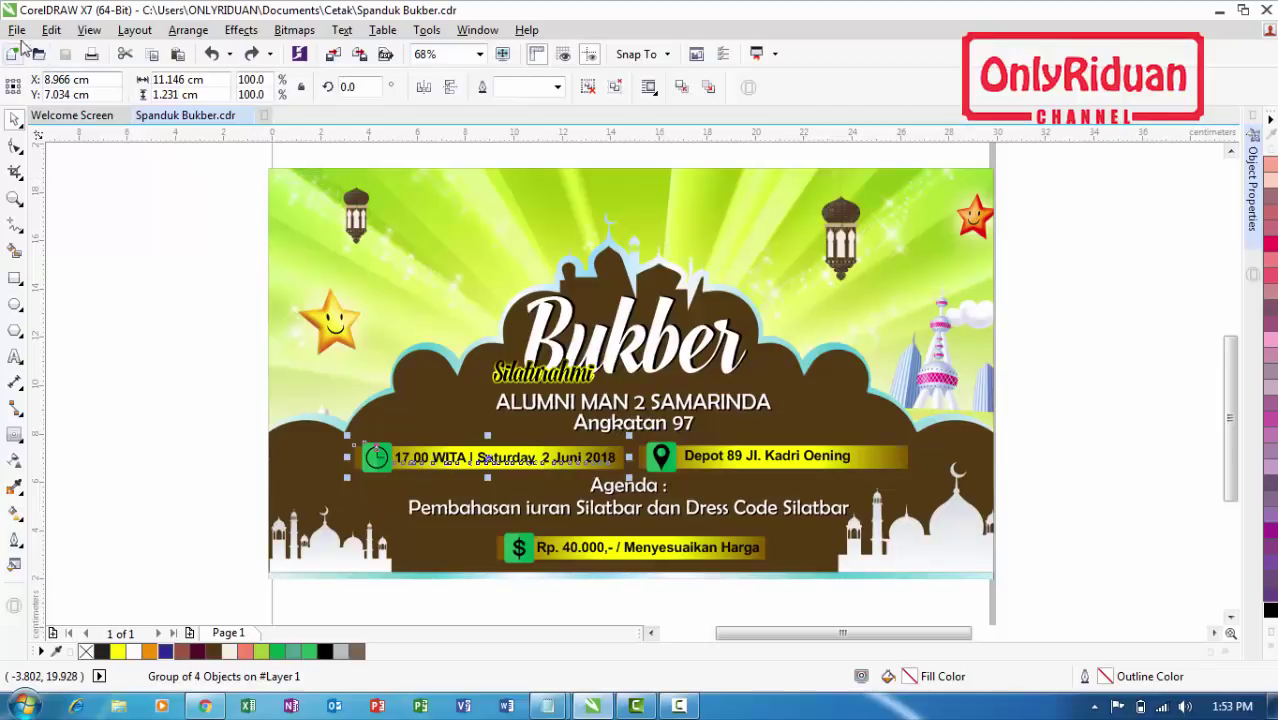
# Start a new document and name it Spanduk Bukber
pyautogui.click(17, 30)
pyautogui.click(45, 51)
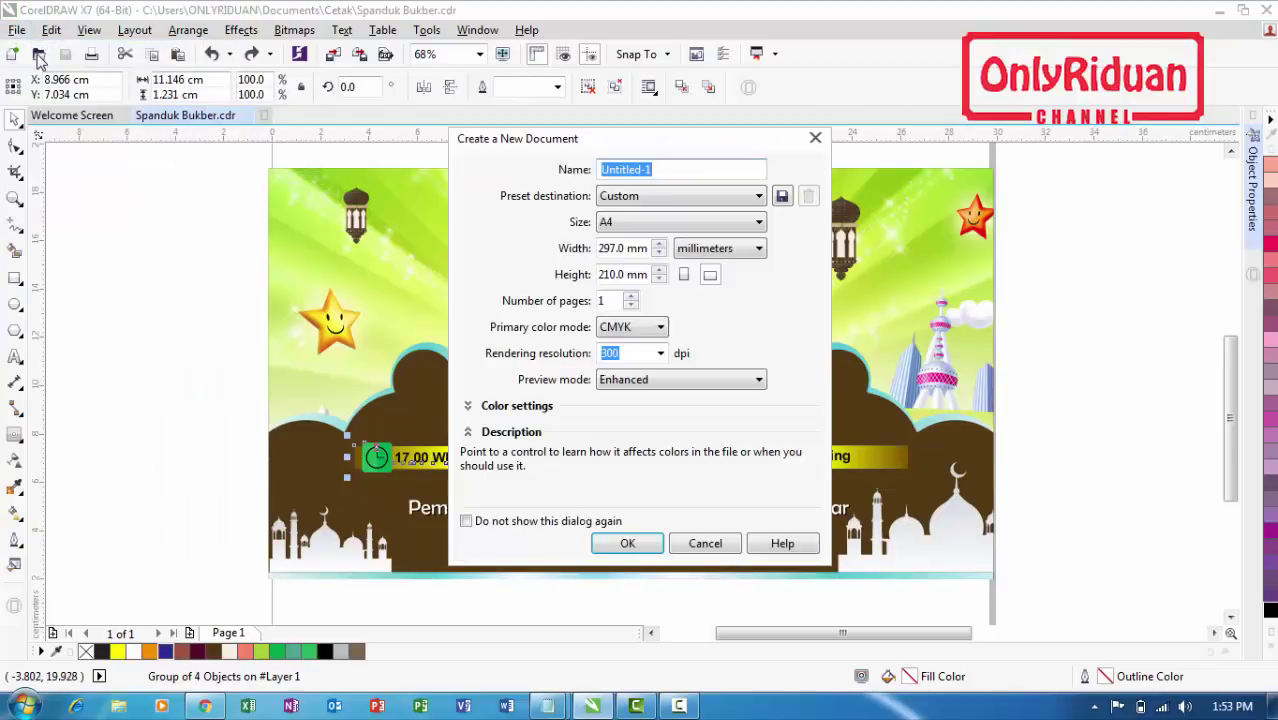
pyautogui.moveTo(680, 150); pyautogui.dragTo(540, 175)
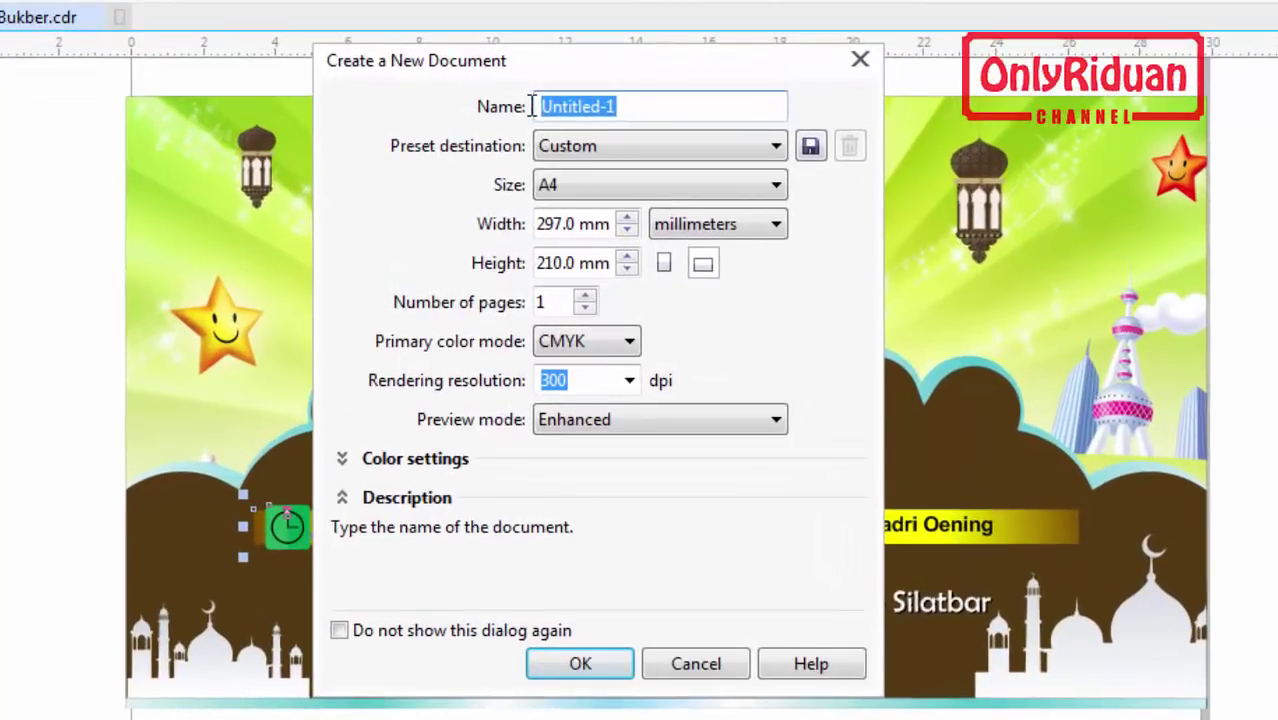
pyautogui.write('Spanduk')
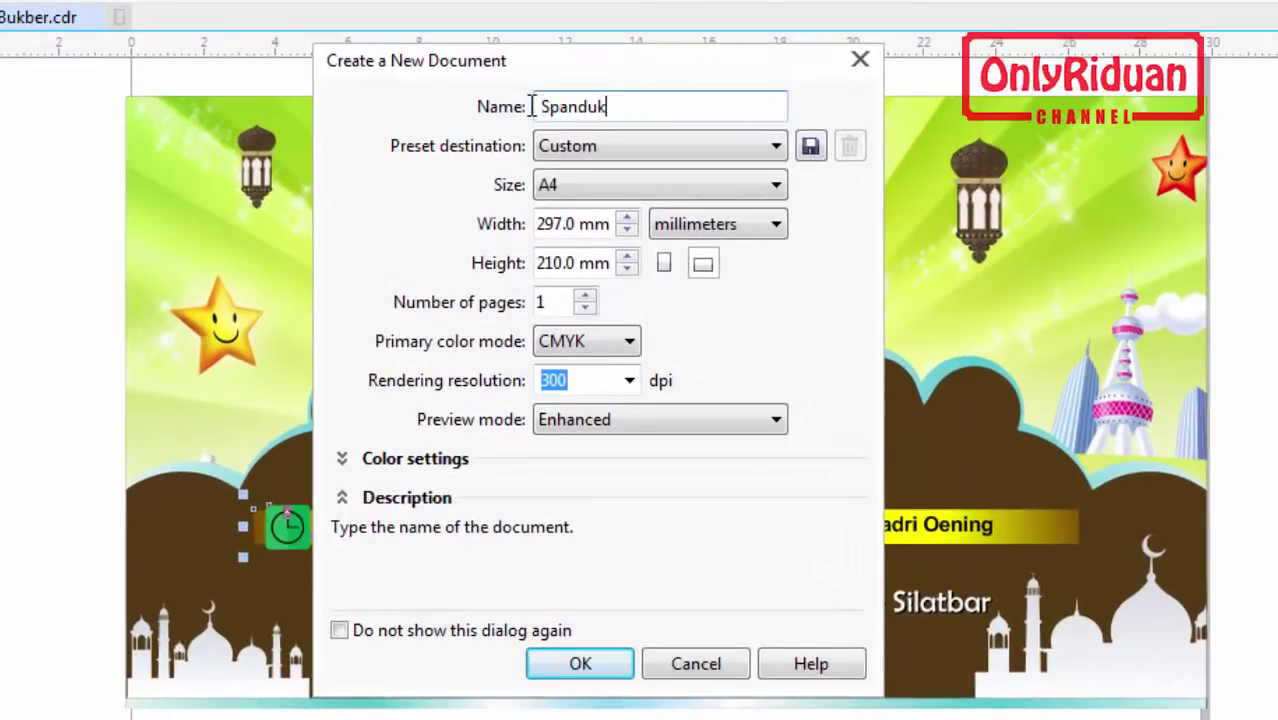
pyautogui.write(' Bukber')
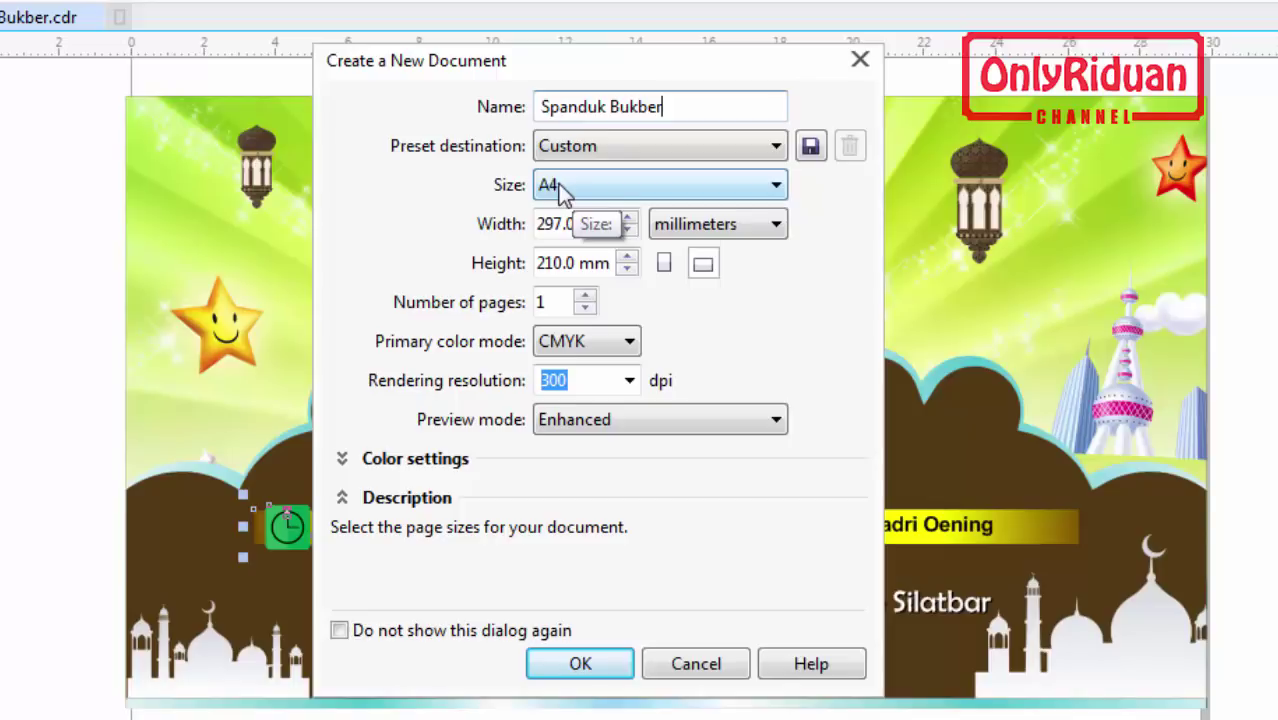
# Set the new document's units to centimeters, keep the A4 size, CMYK and 300 dpi, and create it
pyautogui.click(716, 226)
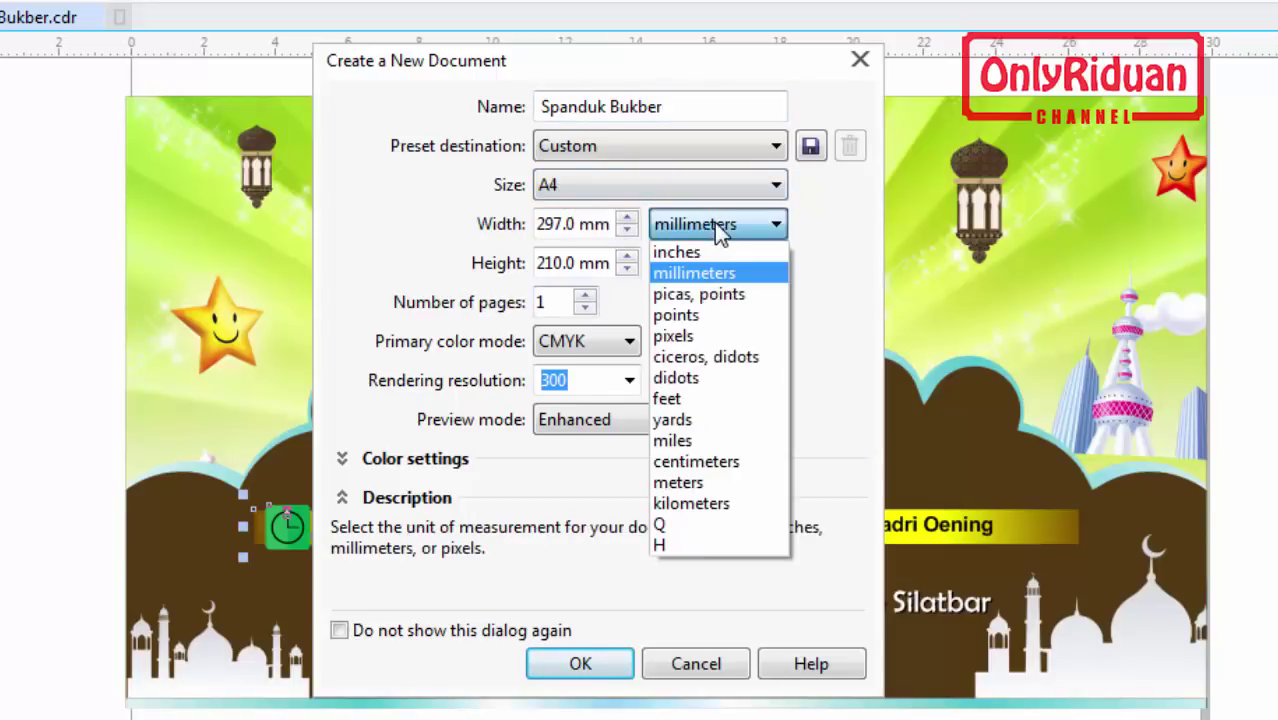
pyautogui.click(710, 462)
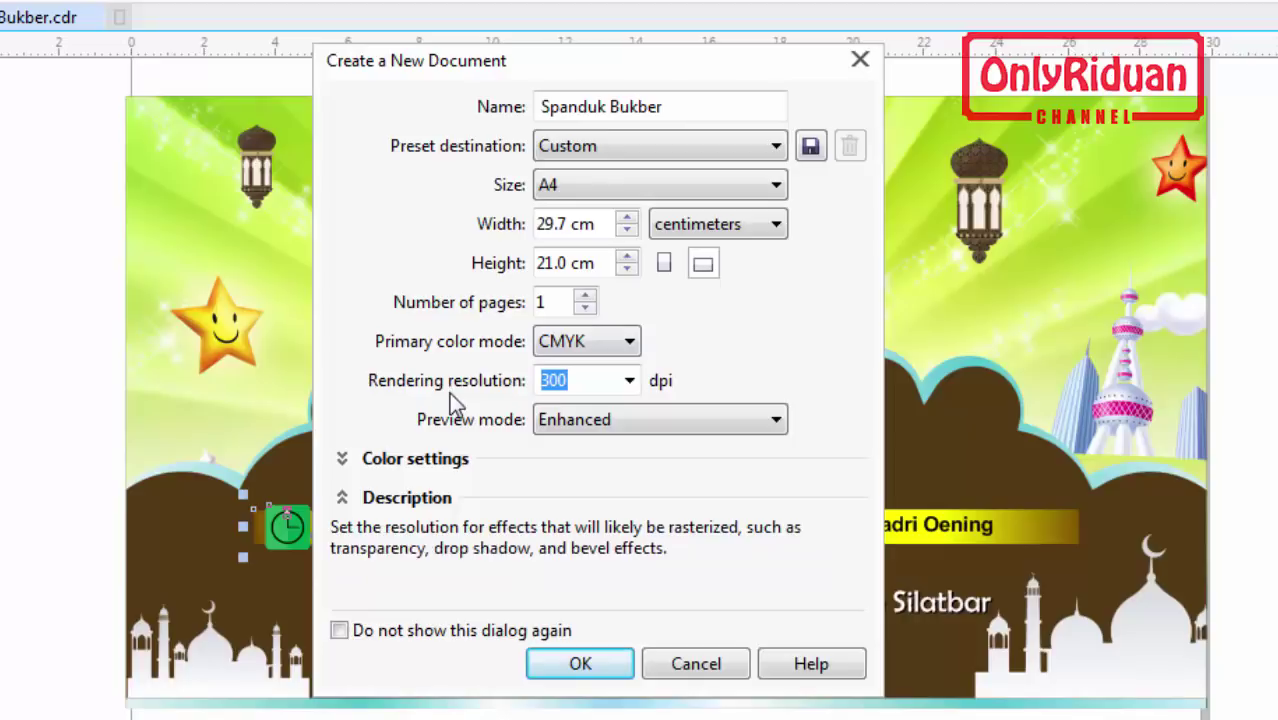
pyautogui.click(572, 380)
pyautogui.doubleClick(557, 380)
pyautogui.click(580, 380)
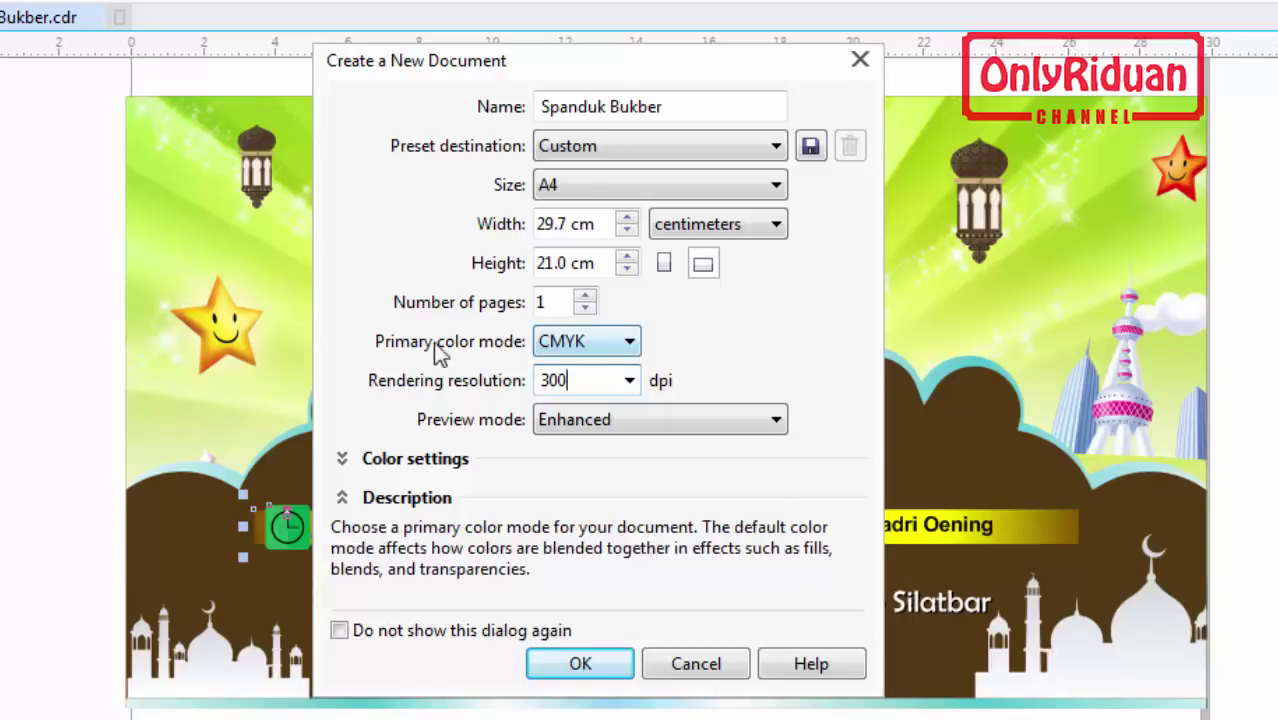
pyautogui.click(576, 664)
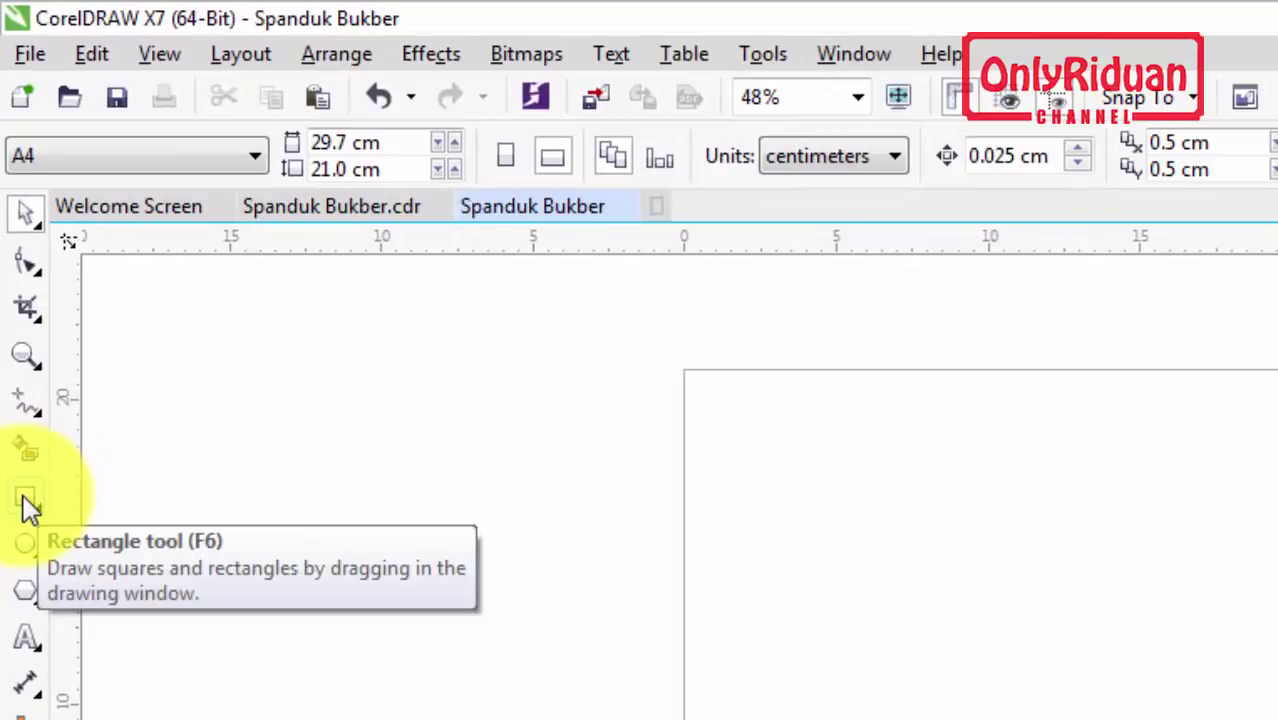
# Draw a rectangle about 29.5 by 15.2 cm across the width of the page
pyautogui.click(26, 496)
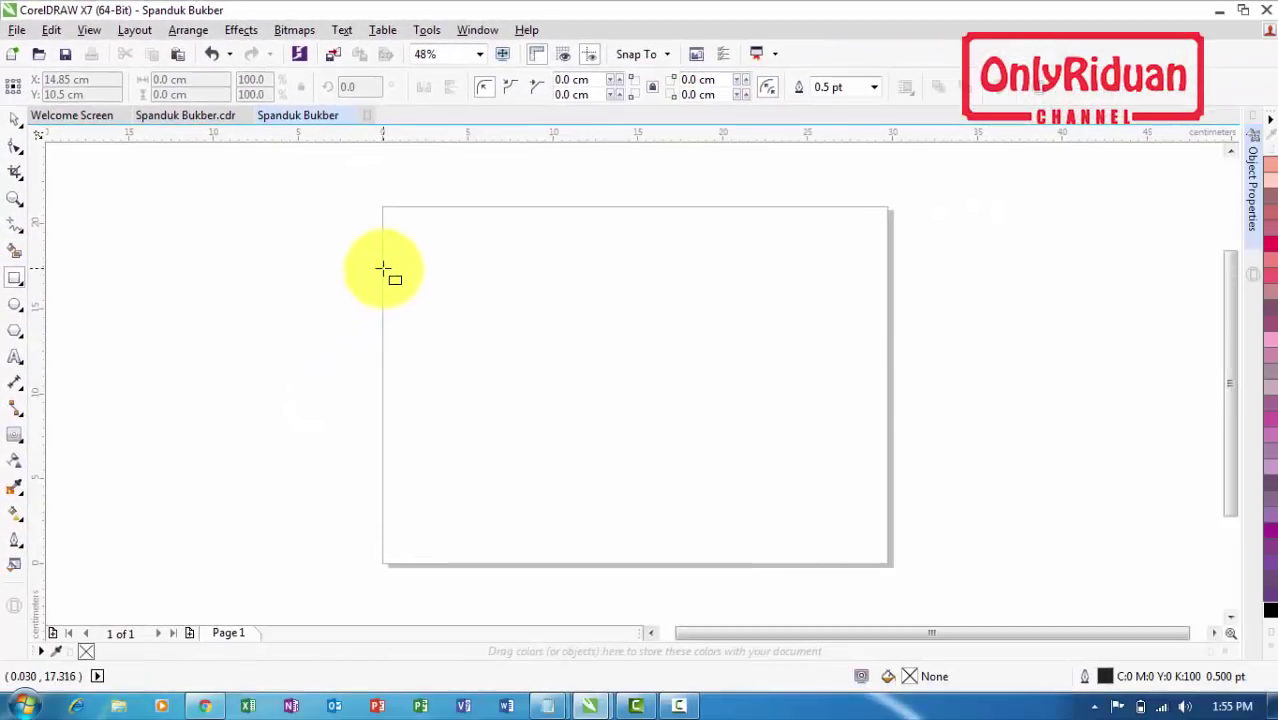
pyautogui.moveTo(689, 484); pyautogui.dragTo(1062, 670)
pyautogui.moveTo(637, 389); pyautogui.dragTo(885, 526)
pyautogui.click(14, 119)
pyautogui.click(556, 405)
pyautogui.moveTo(585, 369); pyautogui.dragTo(586, 359)
pyautogui.click(270, 332)
pyautogui.click(568, 352)
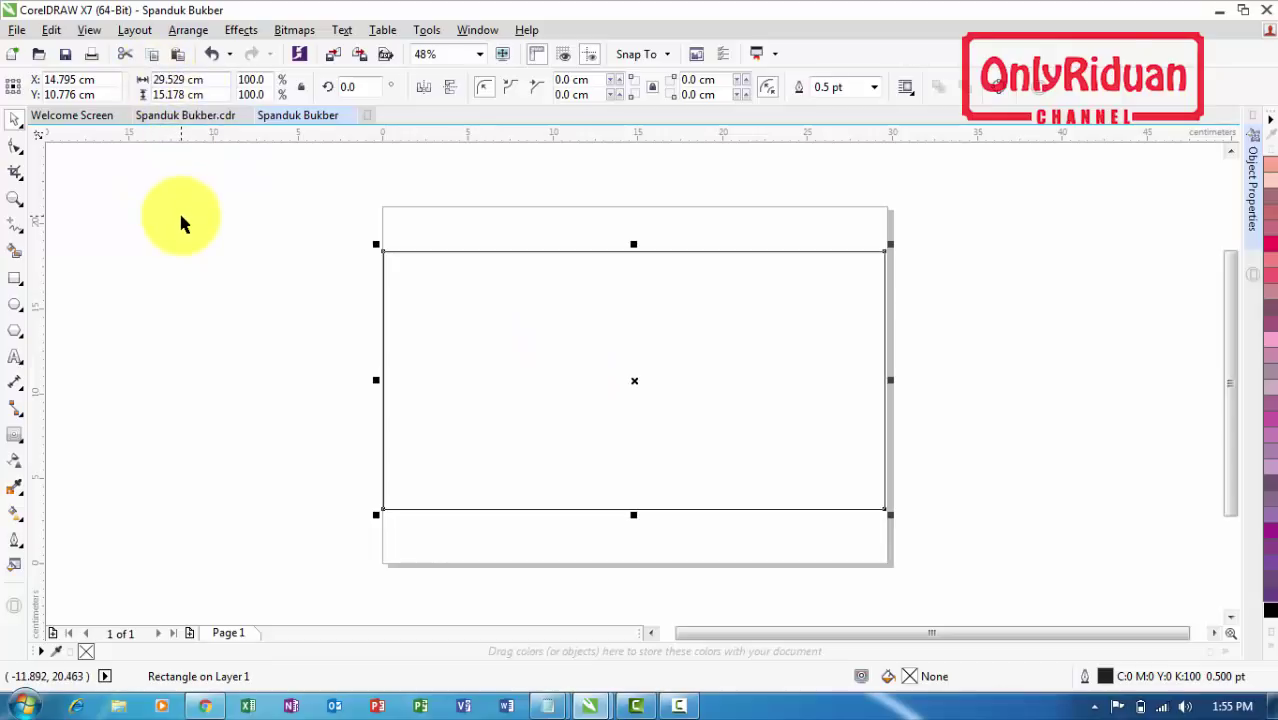
pyautogui.click(278, 285)
pyautogui.click(394, 282)
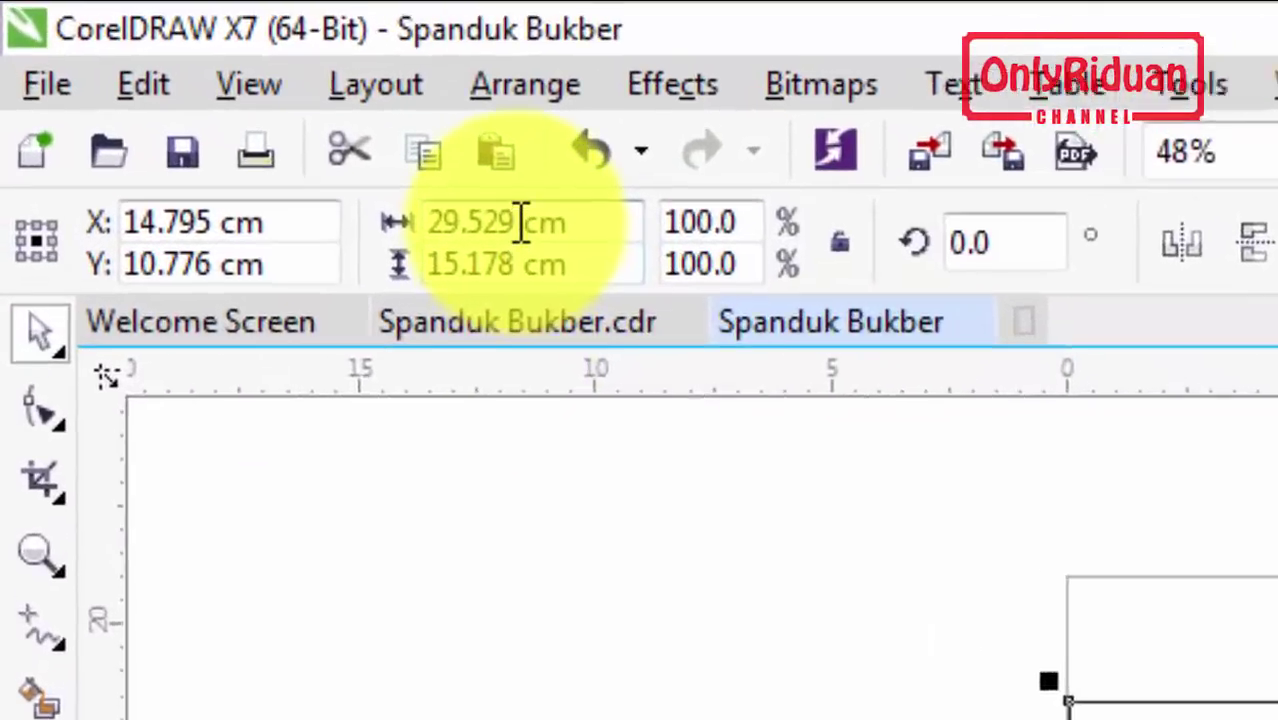
# Set the rectangle's width to 30 cm and its height to 17 cm
pyautogui.moveTo(520, 222); pyautogui.dragTo(426, 226)
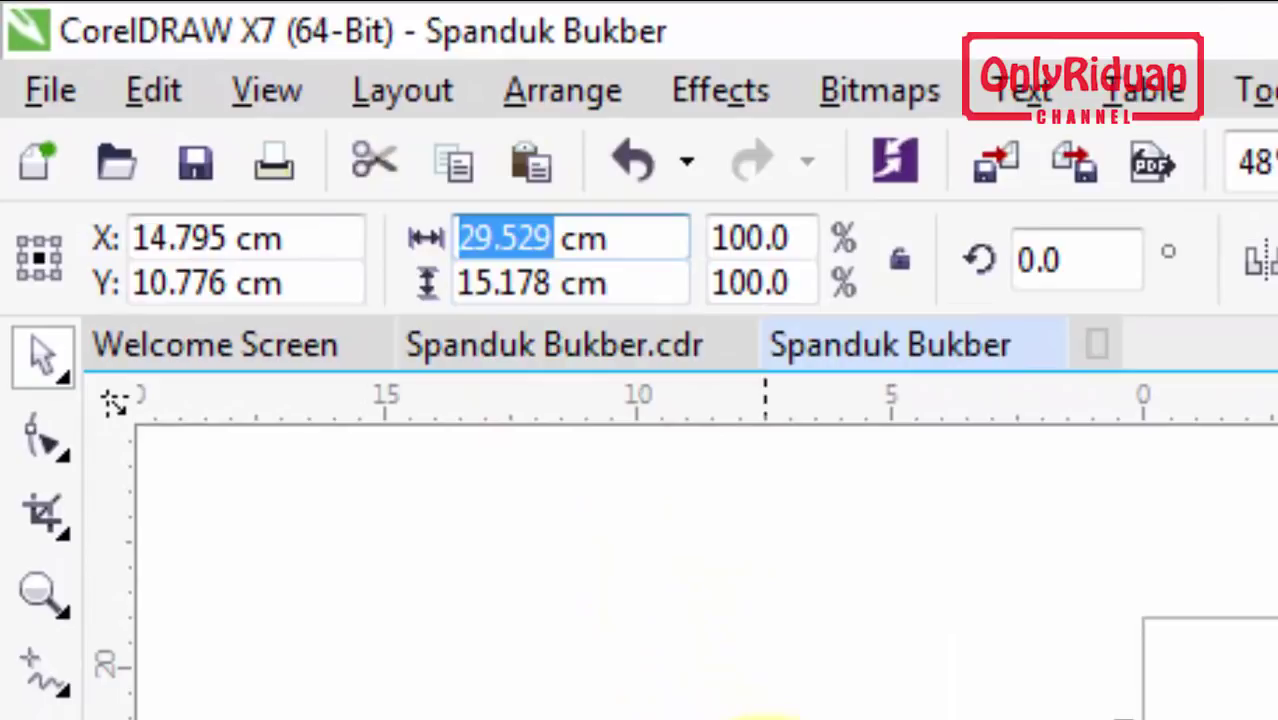
pyautogui.write('30')
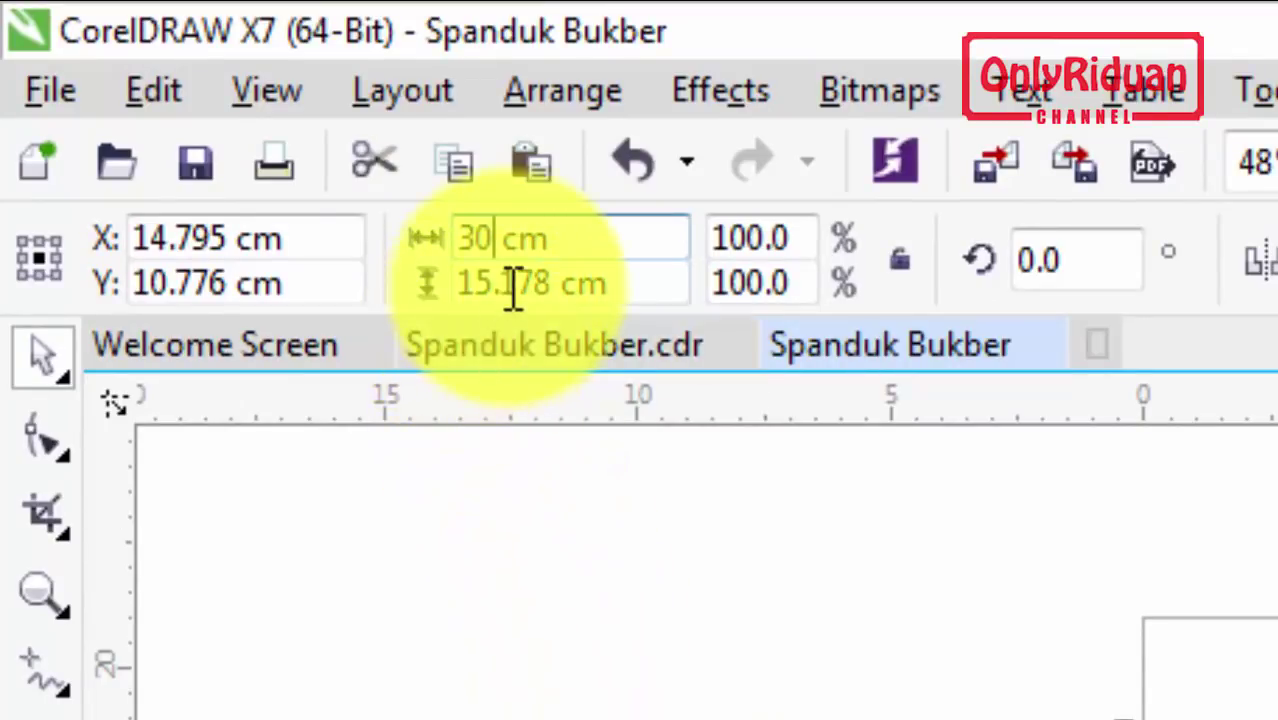
pyautogui.moveTo(545, 283); pyautogui.dragTo(457, 298)
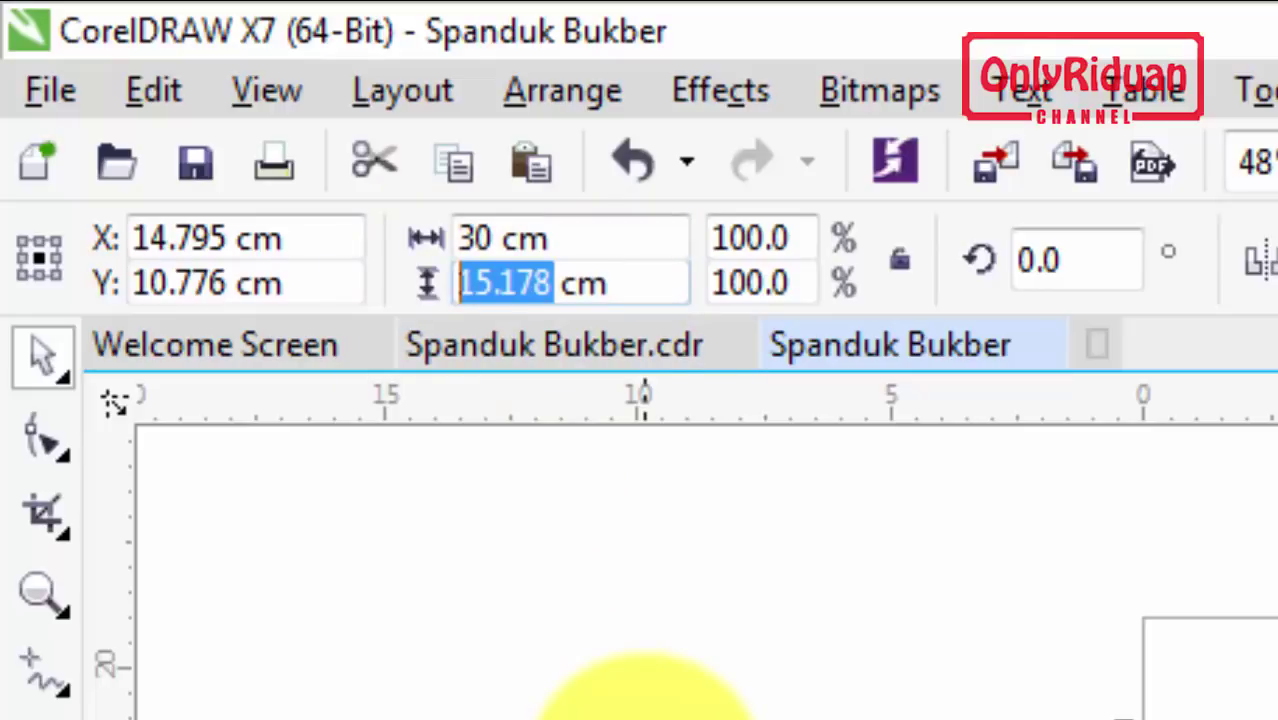
pyautogui.moveTo(556, 283); pyautogui.dragTo(458, 300)
pyautogui.write('17')
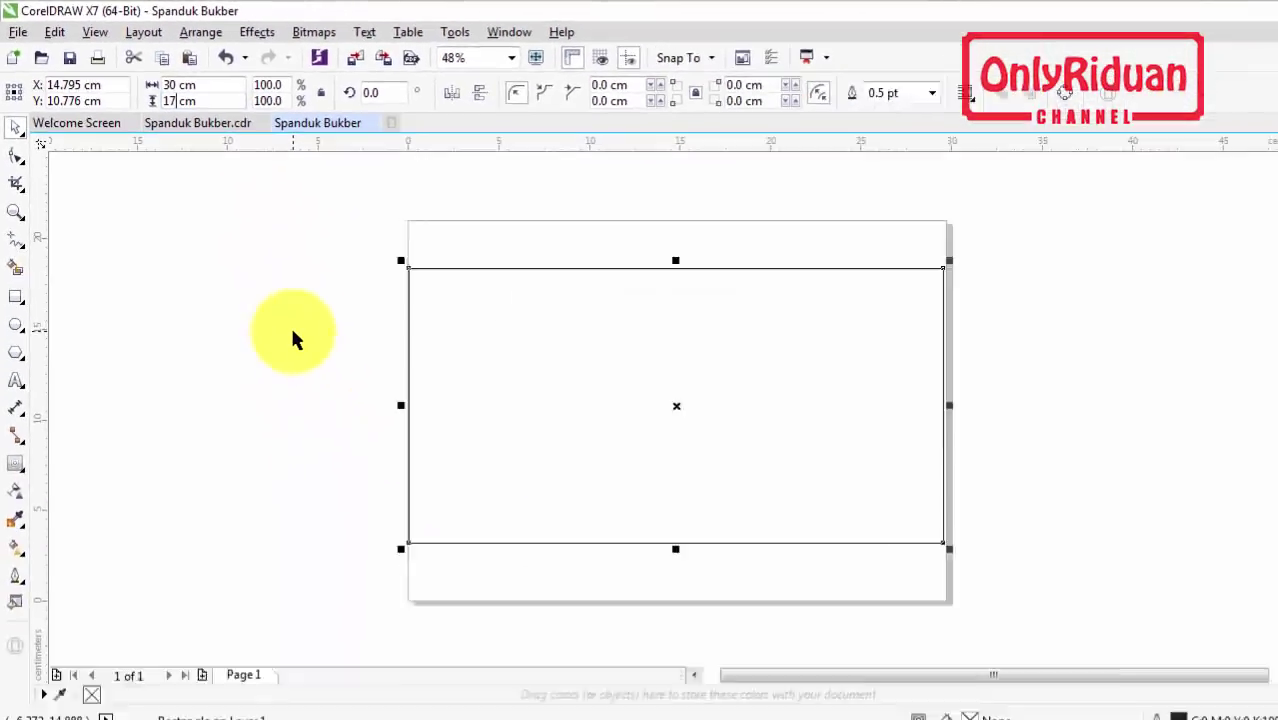
pyautogui.press('Return')
pyautogui.moveTo(605, 353); pyautogui.dragTo(609, 359)
pyautogui.click(325, 313)
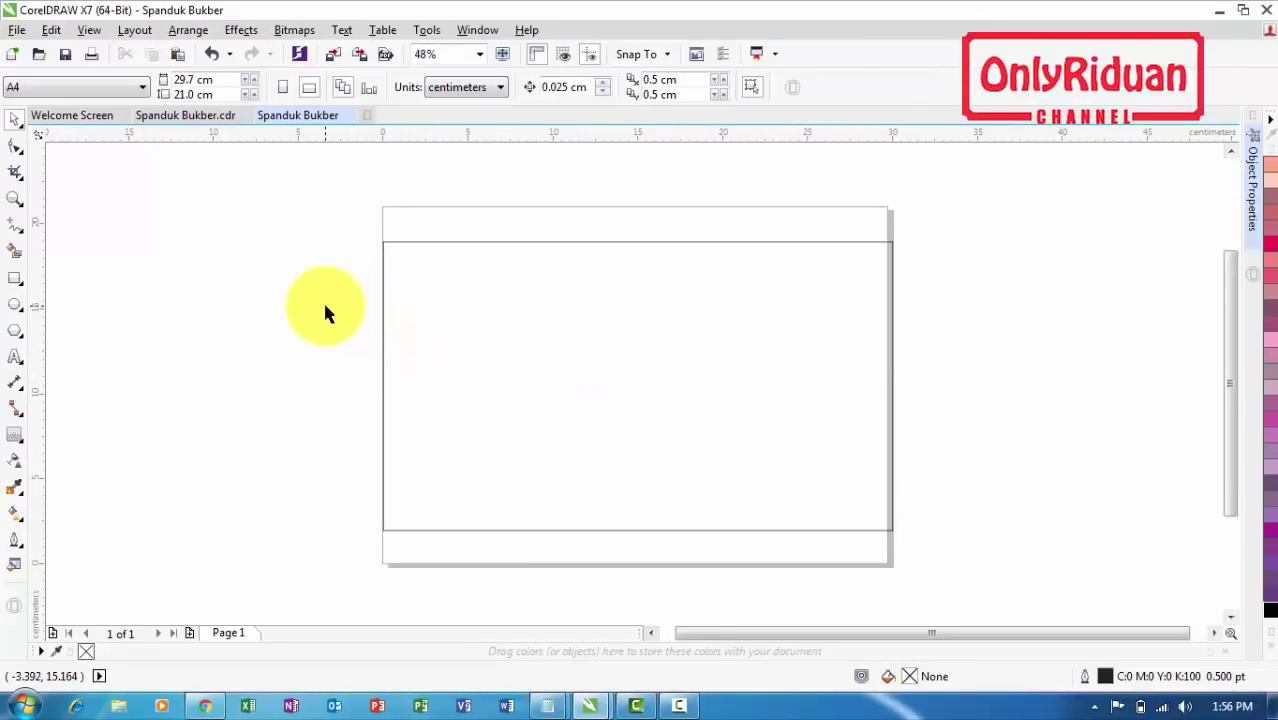
pyautogui.click(513, 332)
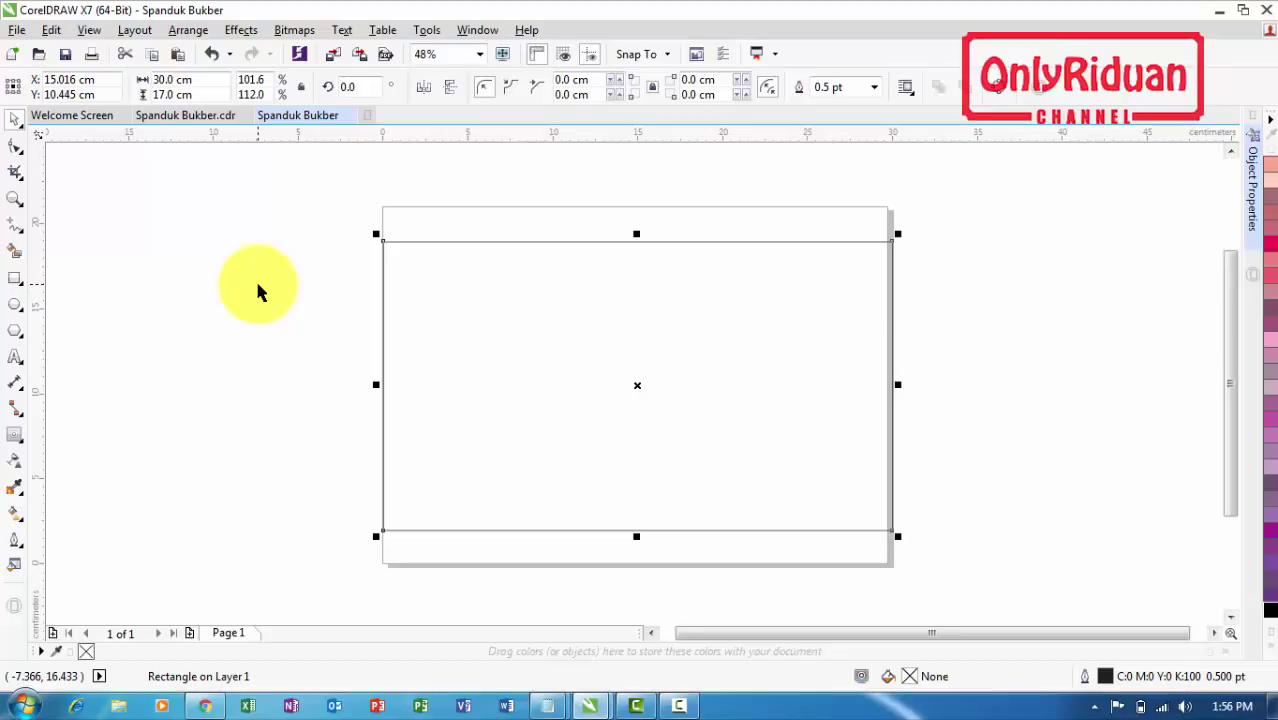
# In Spanduk Bukber.cdr, move the dark mosque silhouette closer to the banner and copy it for the new document
pyautogui.click(200, 117)
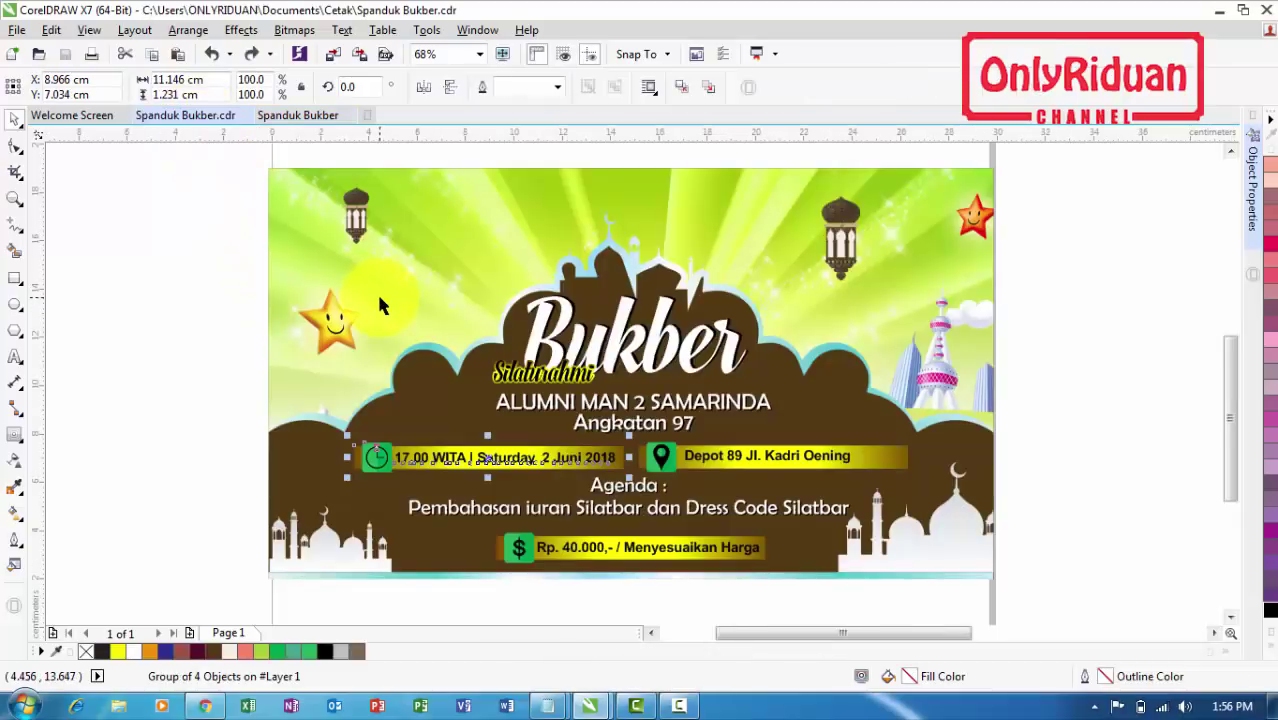
pyautogui.scroll(-2, 376, 291)
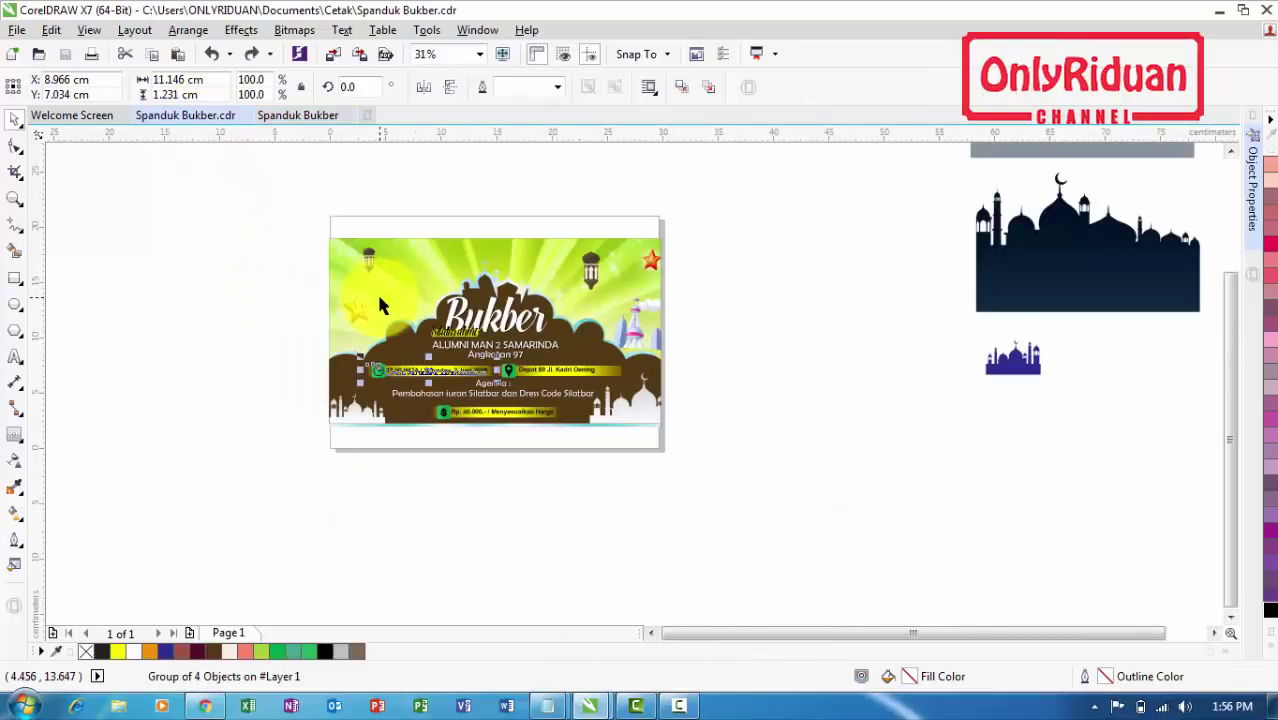
pyautogui.click(1212, 634)
pyautogui.click(1212, 634)
pyautogui.moveTo(793, 251); pyautogui.dragTo(650, 282)
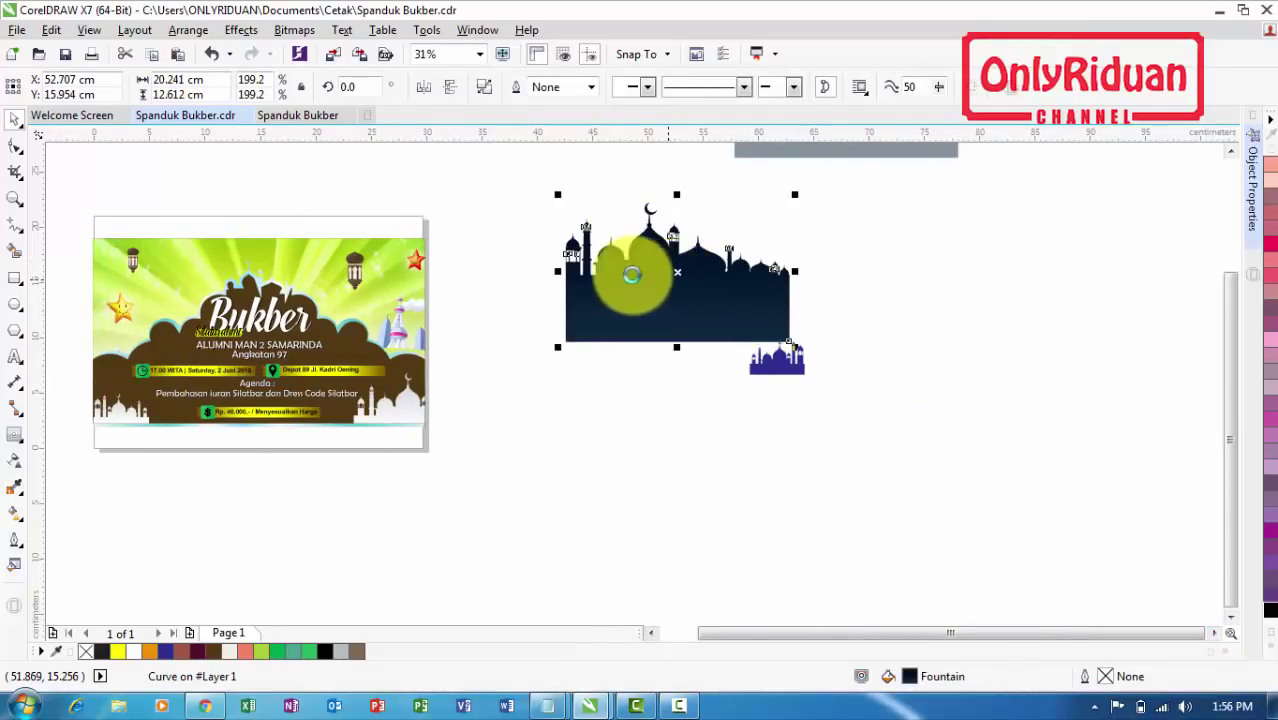
pyautogui.press('Escape')
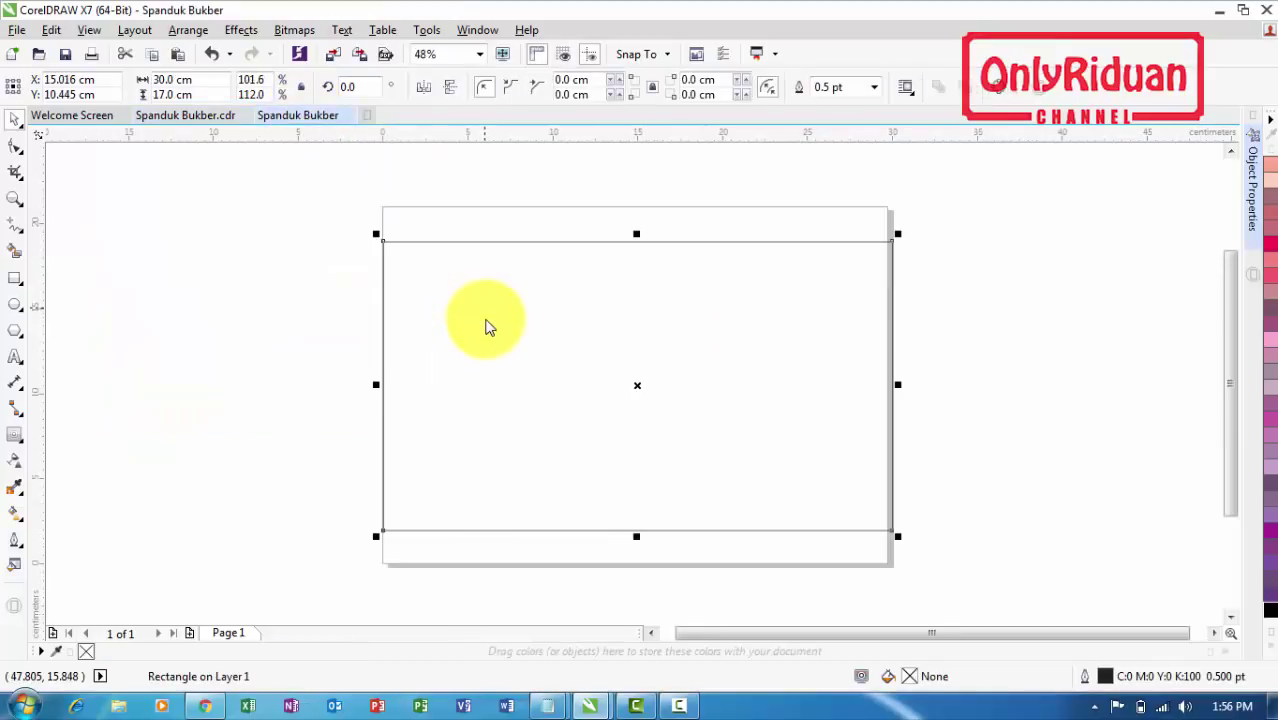
# Paste the mosque silhouette into the new document, shrink it to about 9.2 by 5.7 cm and center it in the rectangle's upper half
pyautogui.hotkey('ctrl', 'v')
pyautogui.moveTo(1111, 336); pyautogui.dragTo(565, 399)
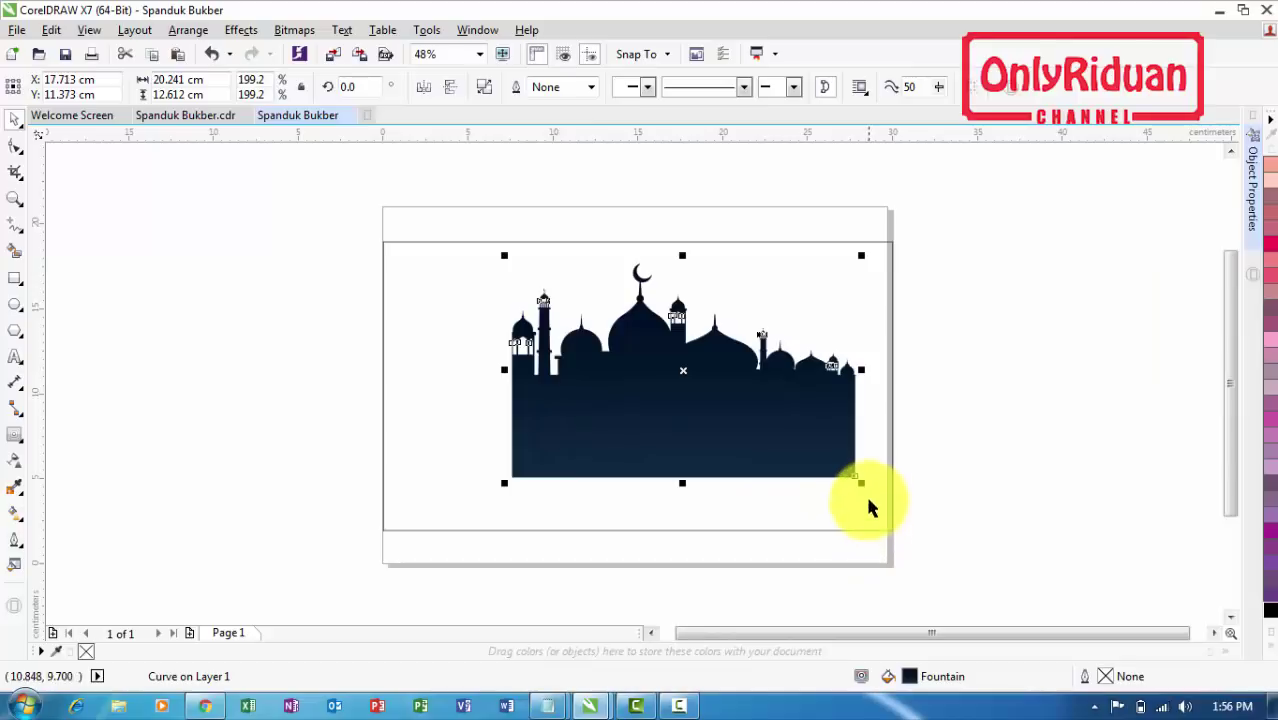
pyautogui.moveTo(863, 484); pyautogui.dragTo(678, 486)
pyautogui.moveTo(584, 325); pyautogui.dragTo(638, 329)
pyautogui.click(716, 408)
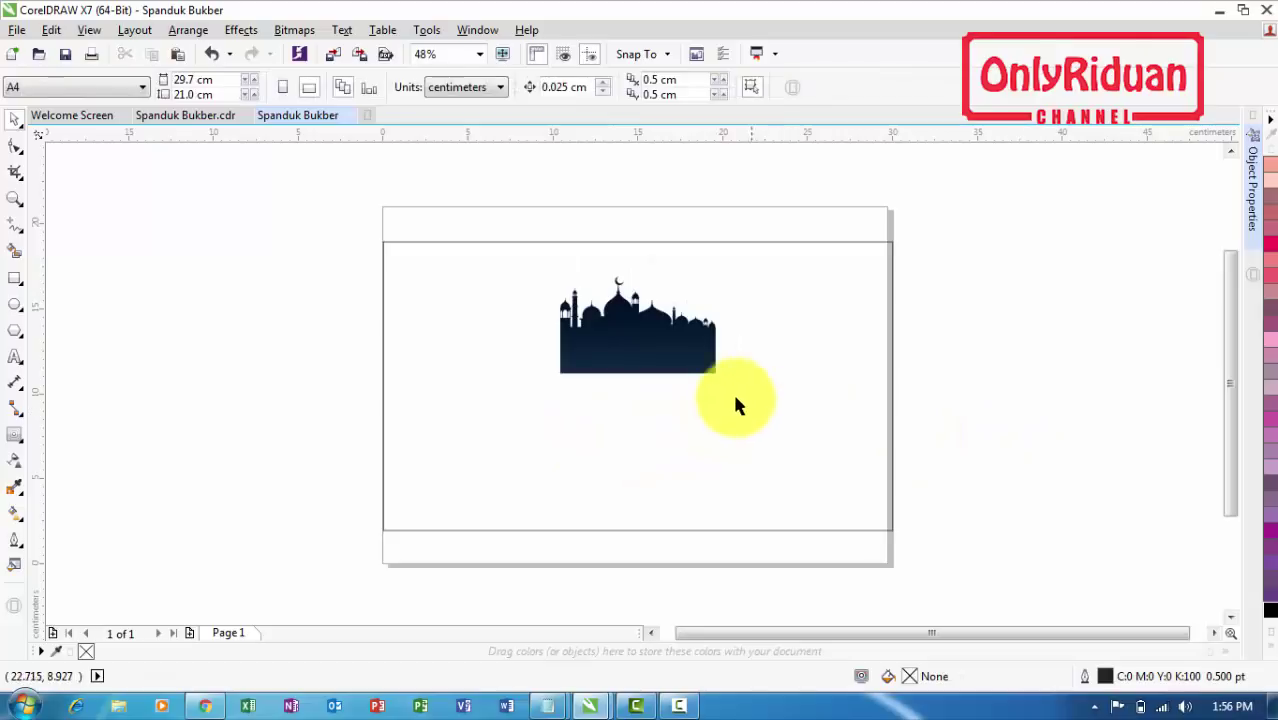
pyautogui.click(672, 336)
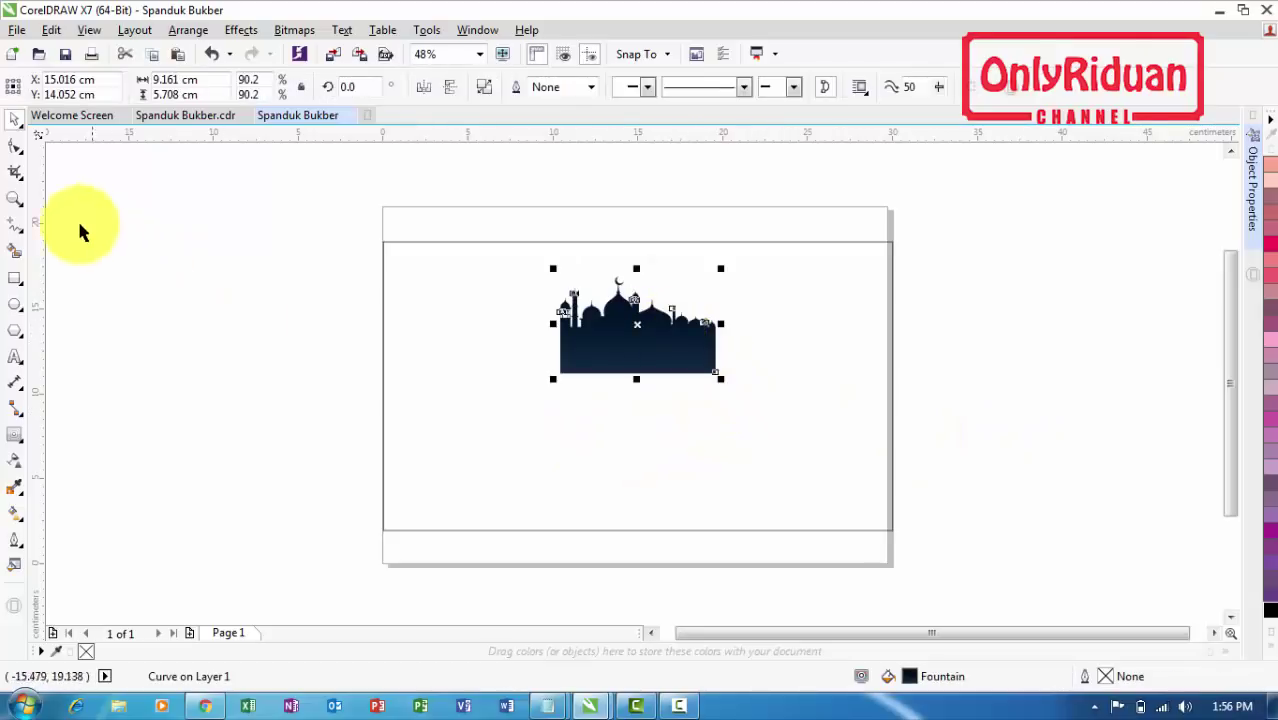
# Compare the pasted mosque silhouette with the mosque skyline above the Bukber title in Spanduk Bukber.cdr
pyautogui.click(15, 201)
pyautogui.moveTo(722, 390); pyautogui.dragTo(723, 391)
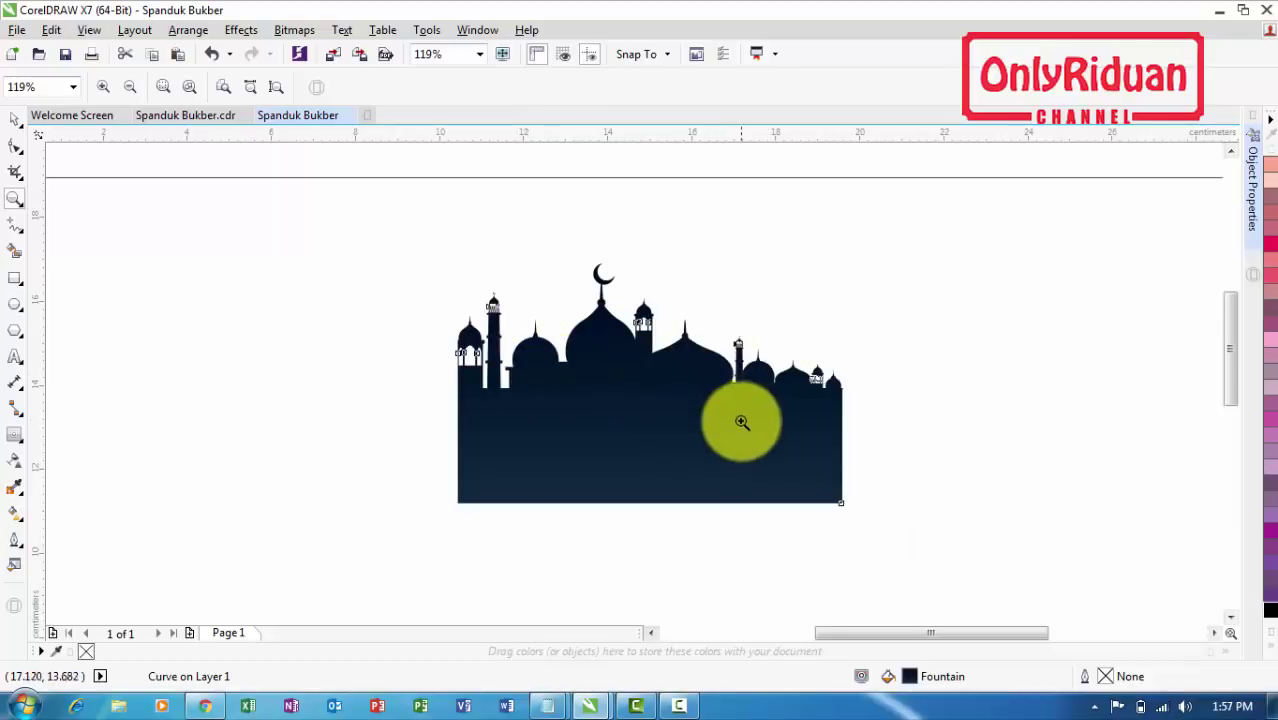
pyautogui.click(199, 116)
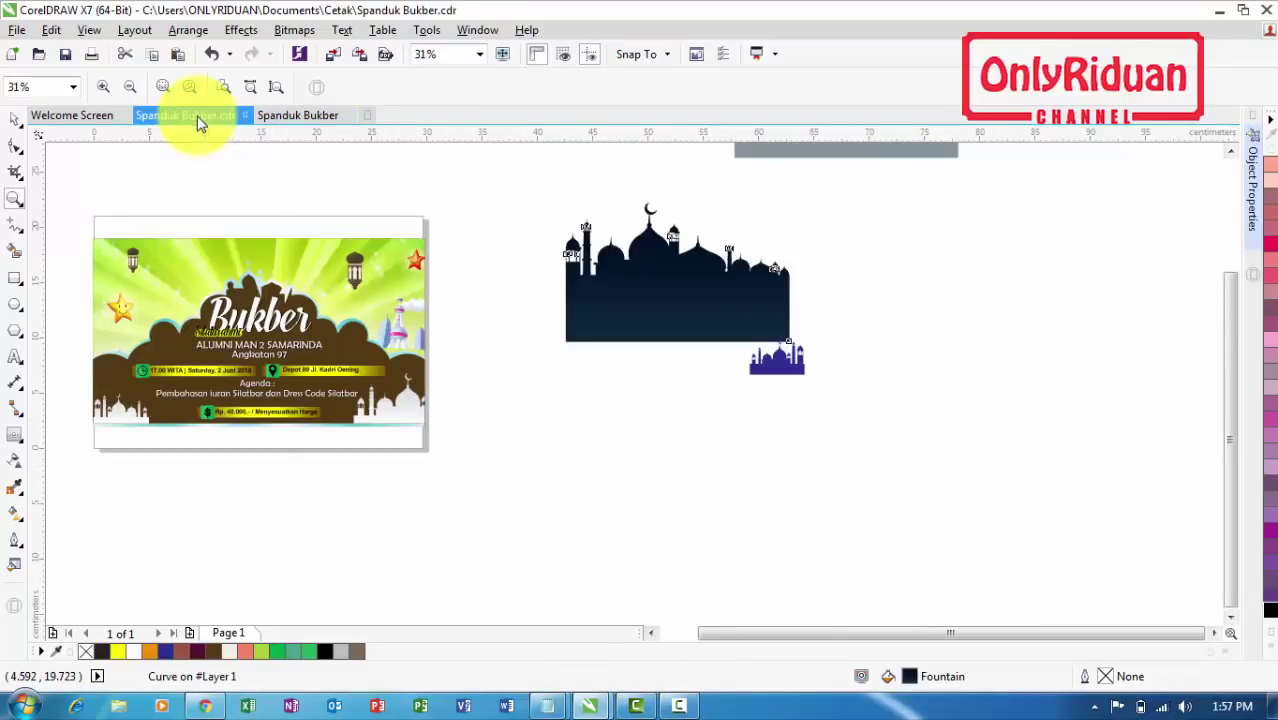
pyautogui.moveTo(196, 266); pyautogui.dragTo(325, 345)
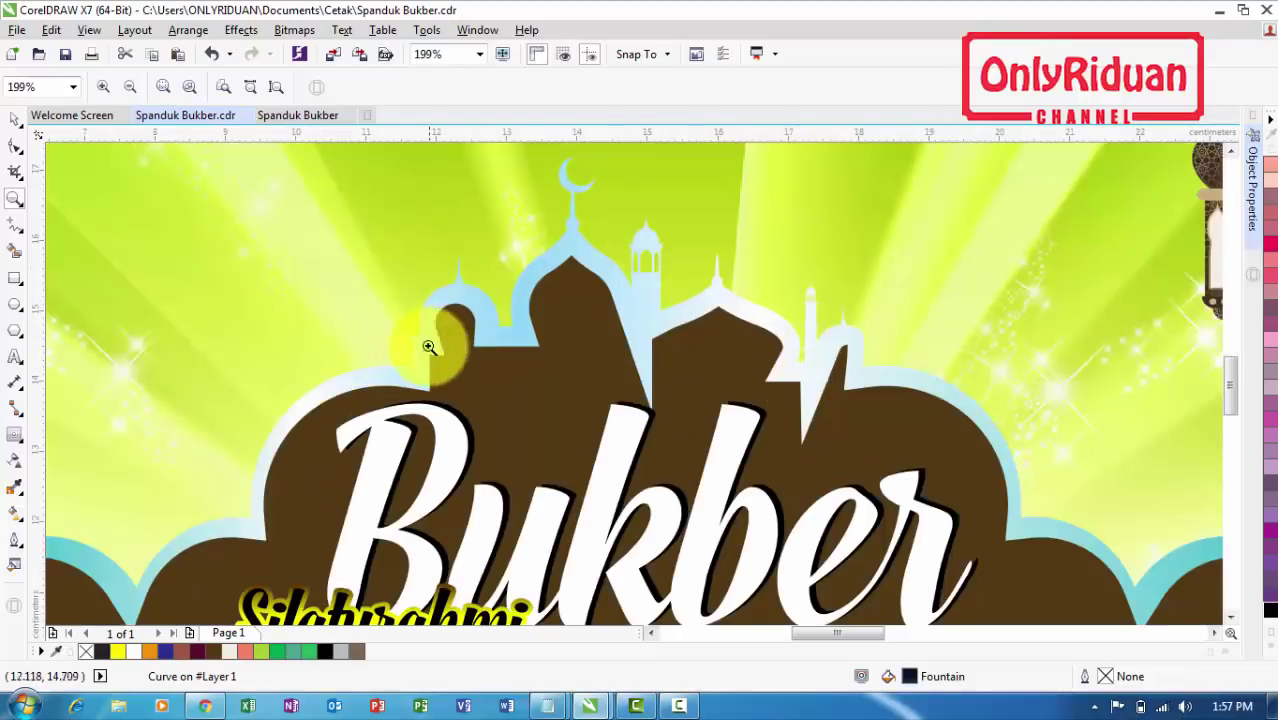
pyautogui.click(296, 116)
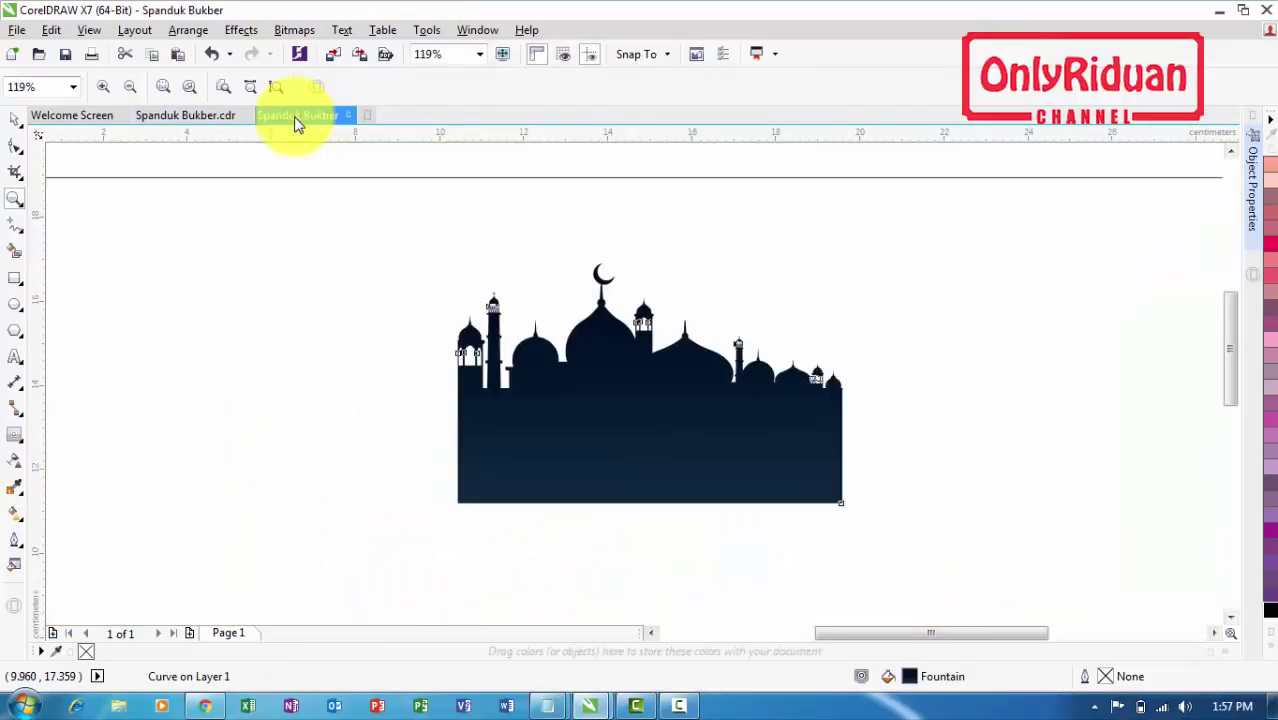
pyautogui.rightClick(628, 366)
pyautogui.press('space')
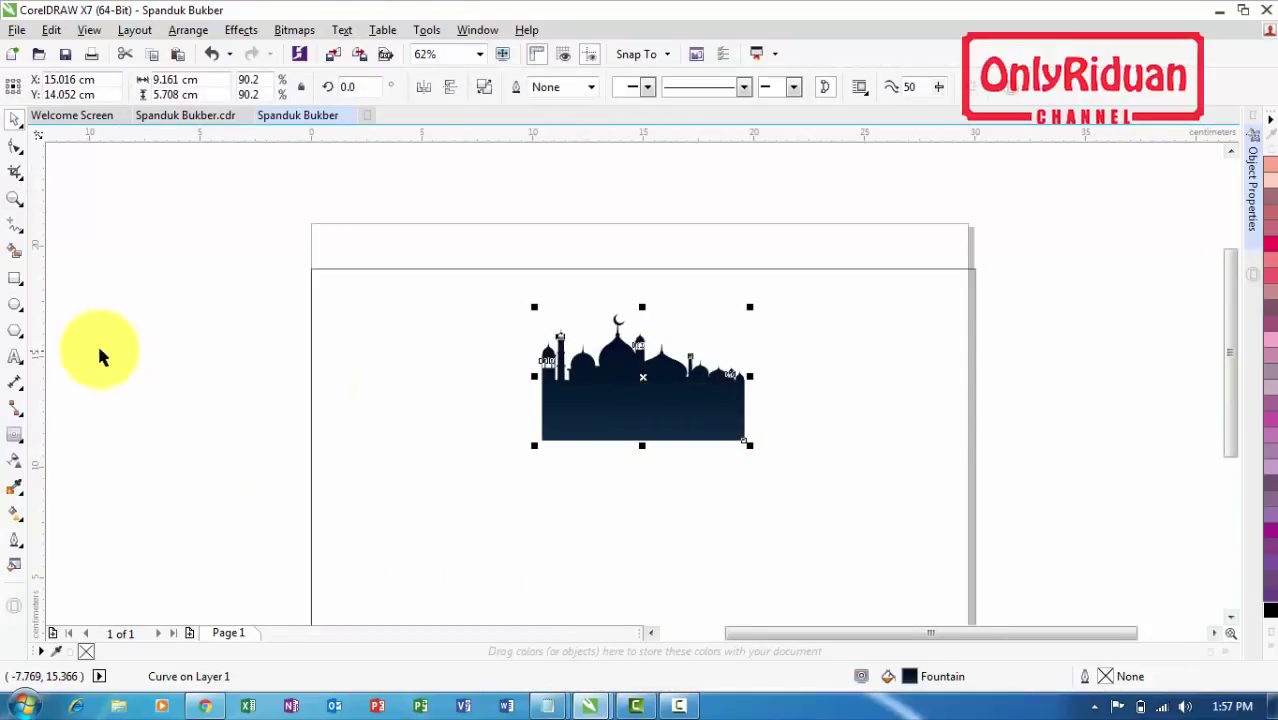
# Draw a circle about 6.9 cm in diameter and center it on the mosque silhouette
pyautogui.click(20, 309)
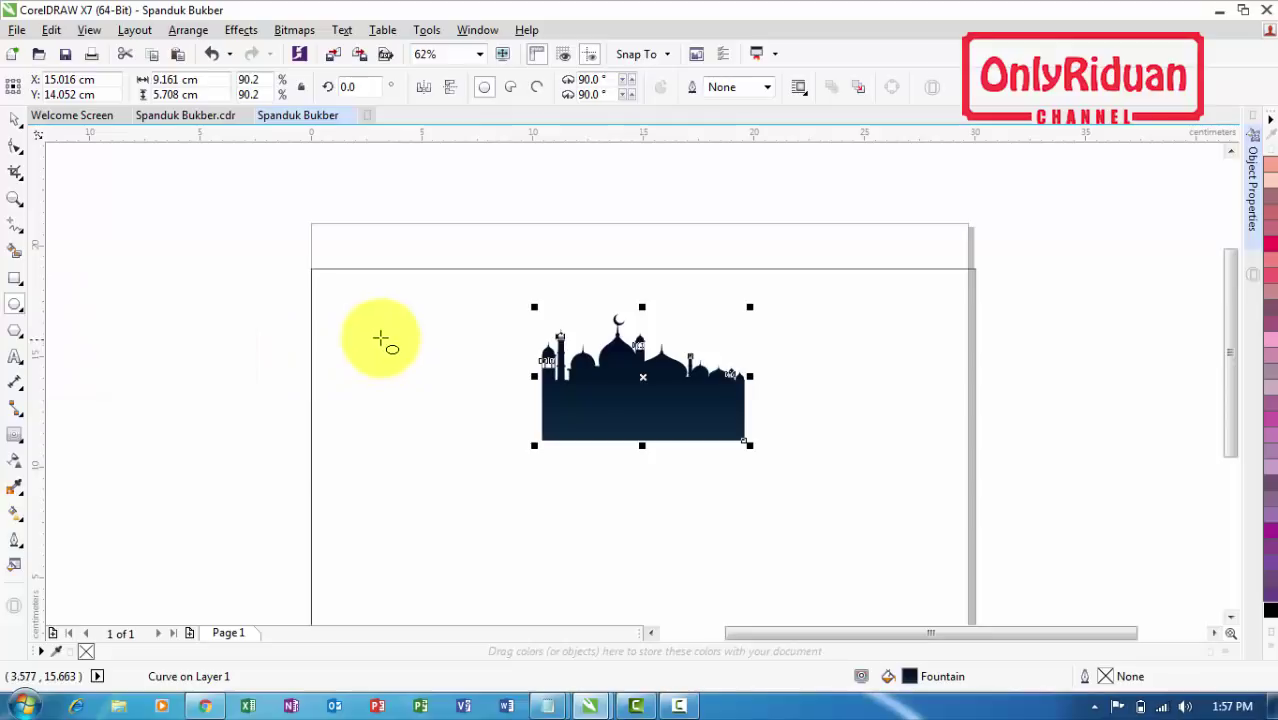
pyautogui.moveTo(369, 309); pyautogui.dragTo(510, 466)
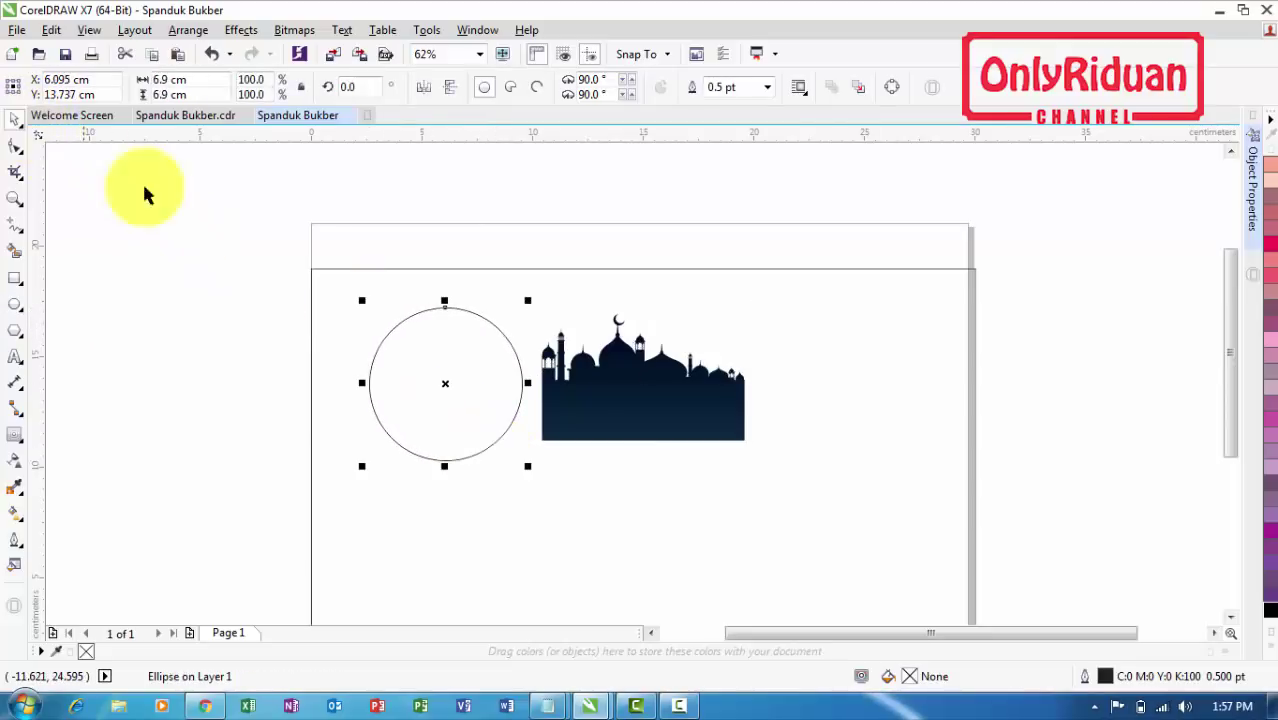
pyautogui.moveTo(448, 383); pyautogui.dragTo(631, 366)
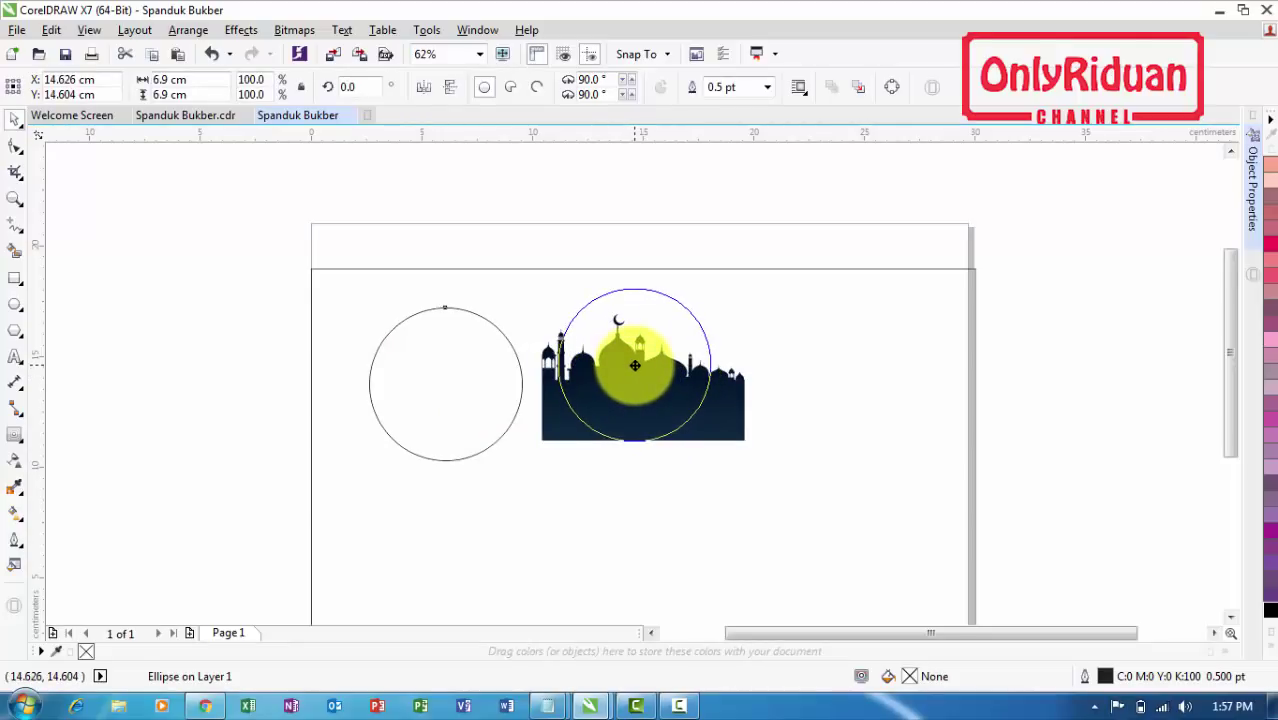
pyautogui.moveTo(635, 366); pyautogui.dragTo(641, 376)
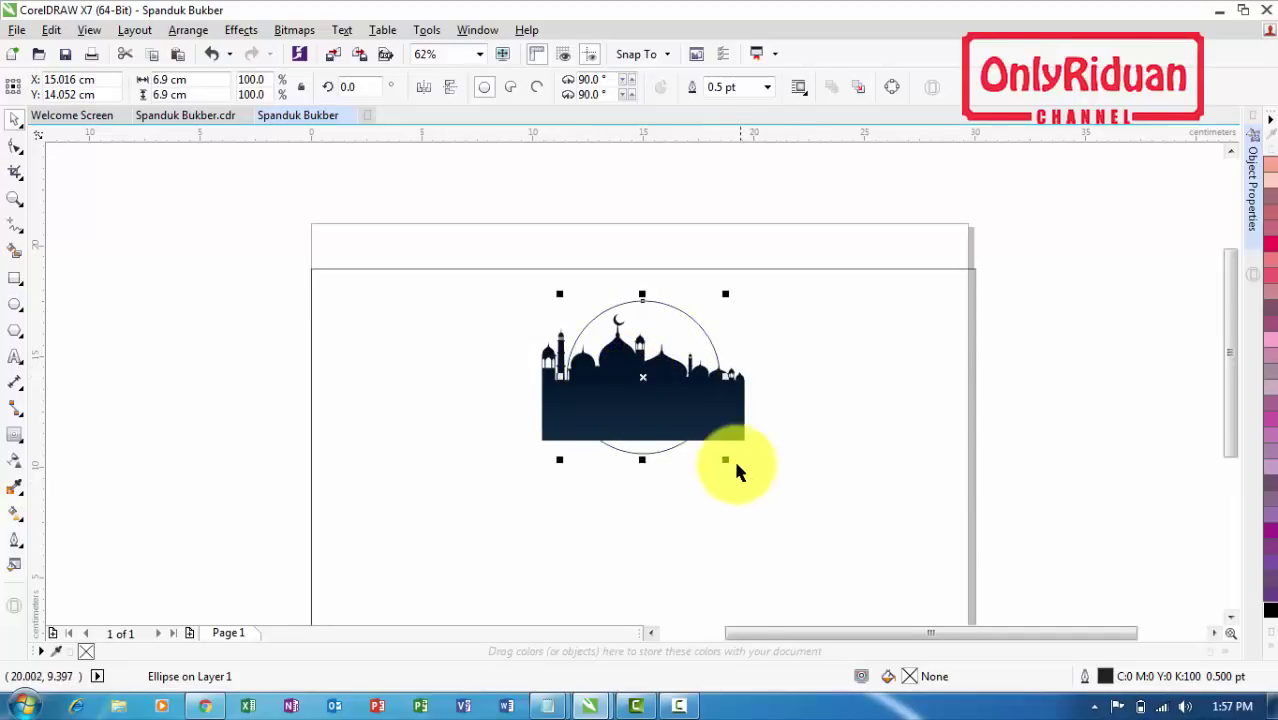
# Shrink the circle to about 6.2 cm in diameter and select it together with the mosque silhouette
pyautogui.moveTo(728, 459); pyautogui.dragTo(713, 470)
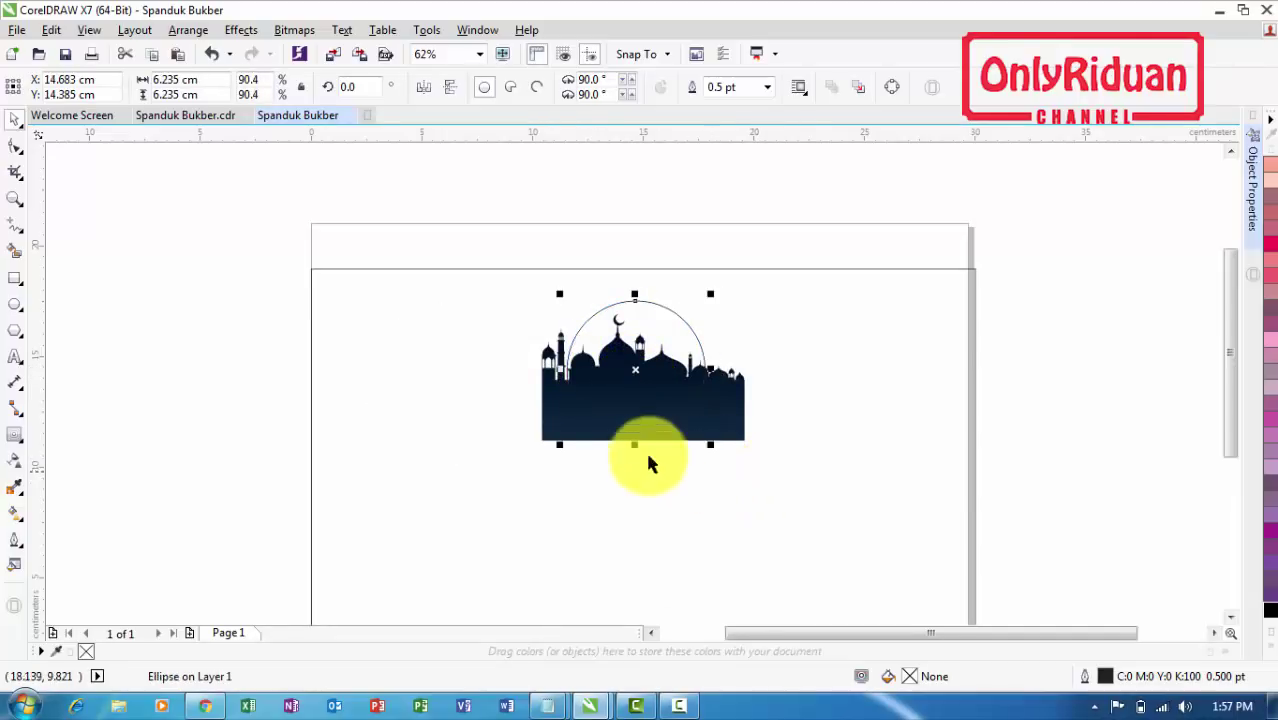
pyautogui.moveTo(460, 185); pyautogui.dragTo(688, 388)
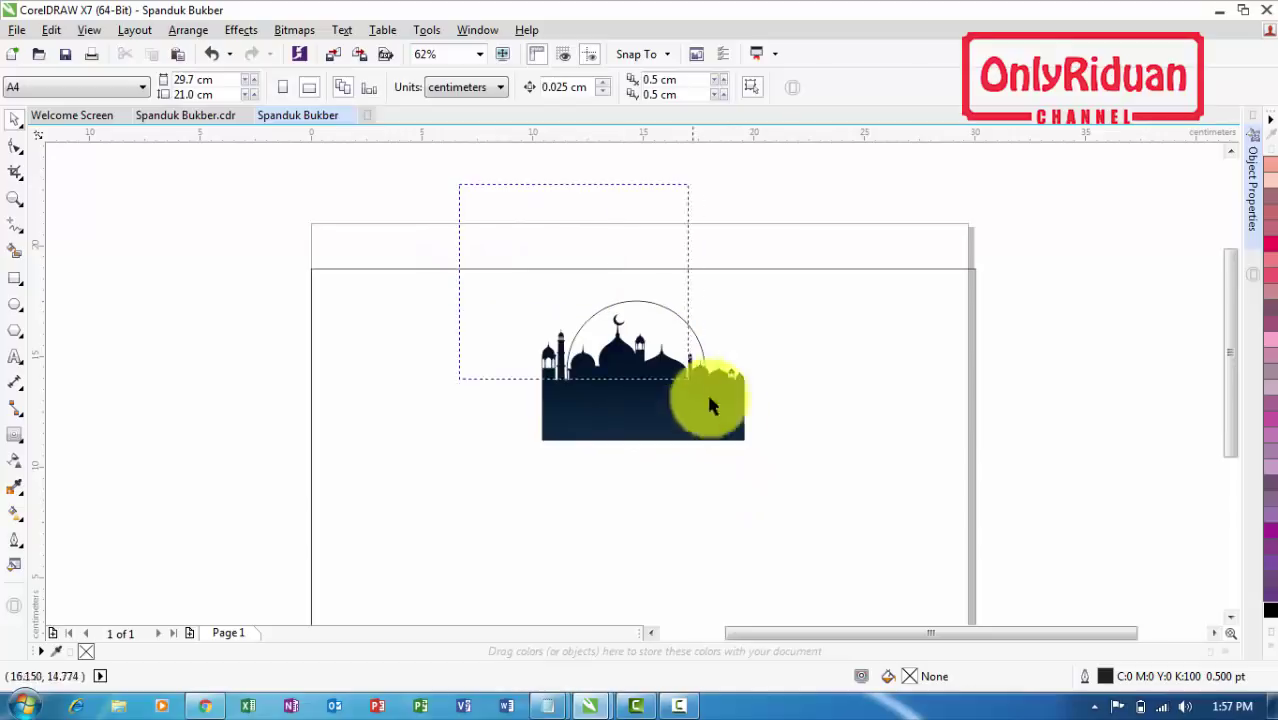
pyautogui.moveTo(808, 484); pyautogui.dragTo(808, 484)
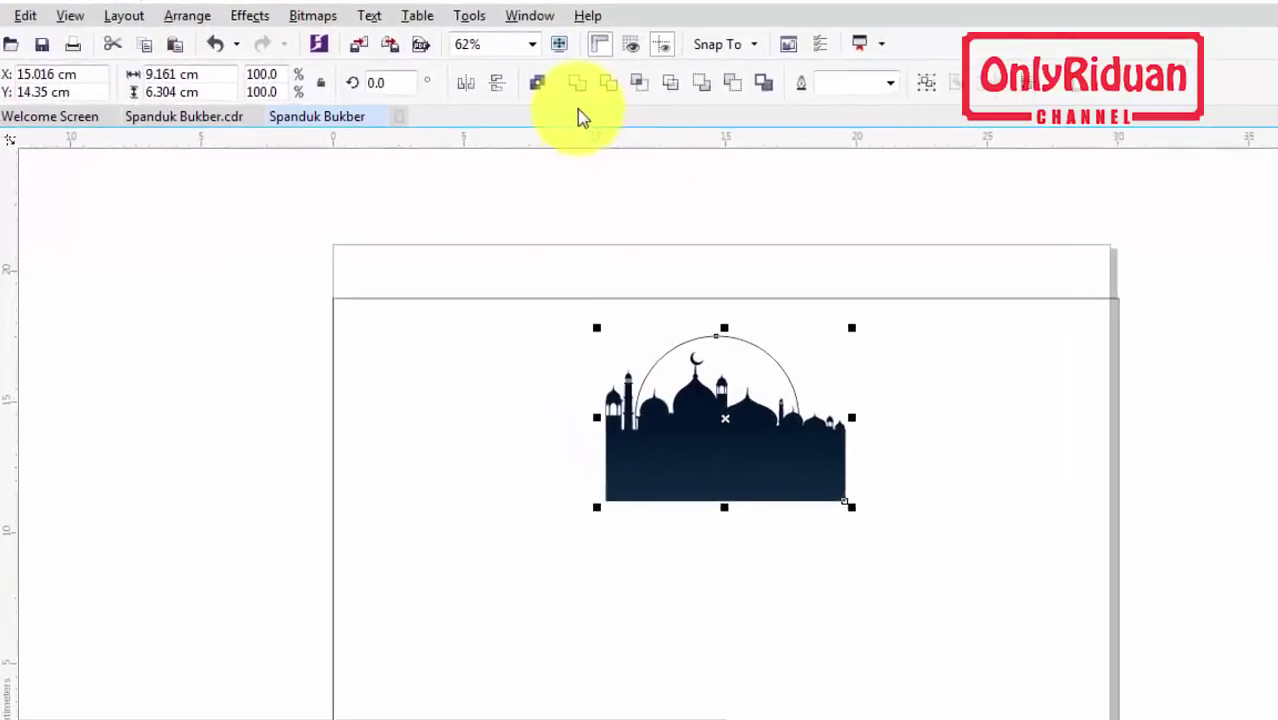
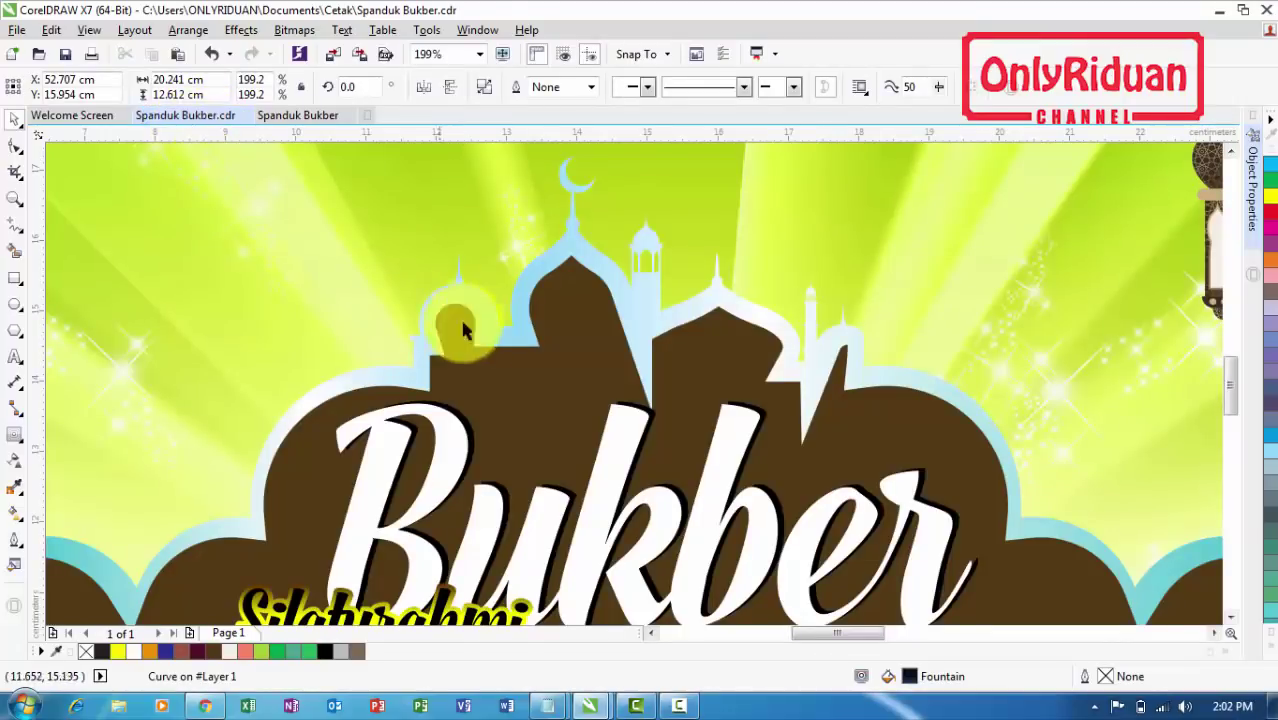
# Return to the new document and nudge the black skyline shape and its blue backing shape down together
pyautogui.scroll(-2, 688, 351)
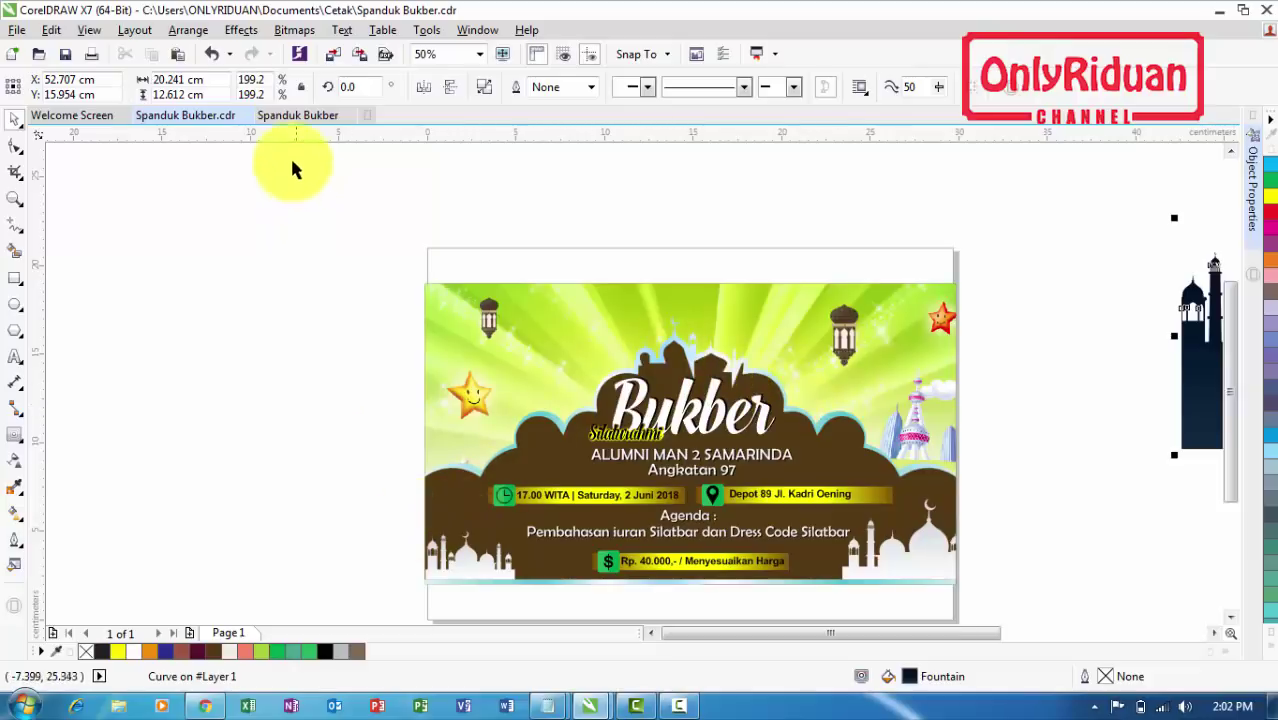
pyautogui.click(284, 116)
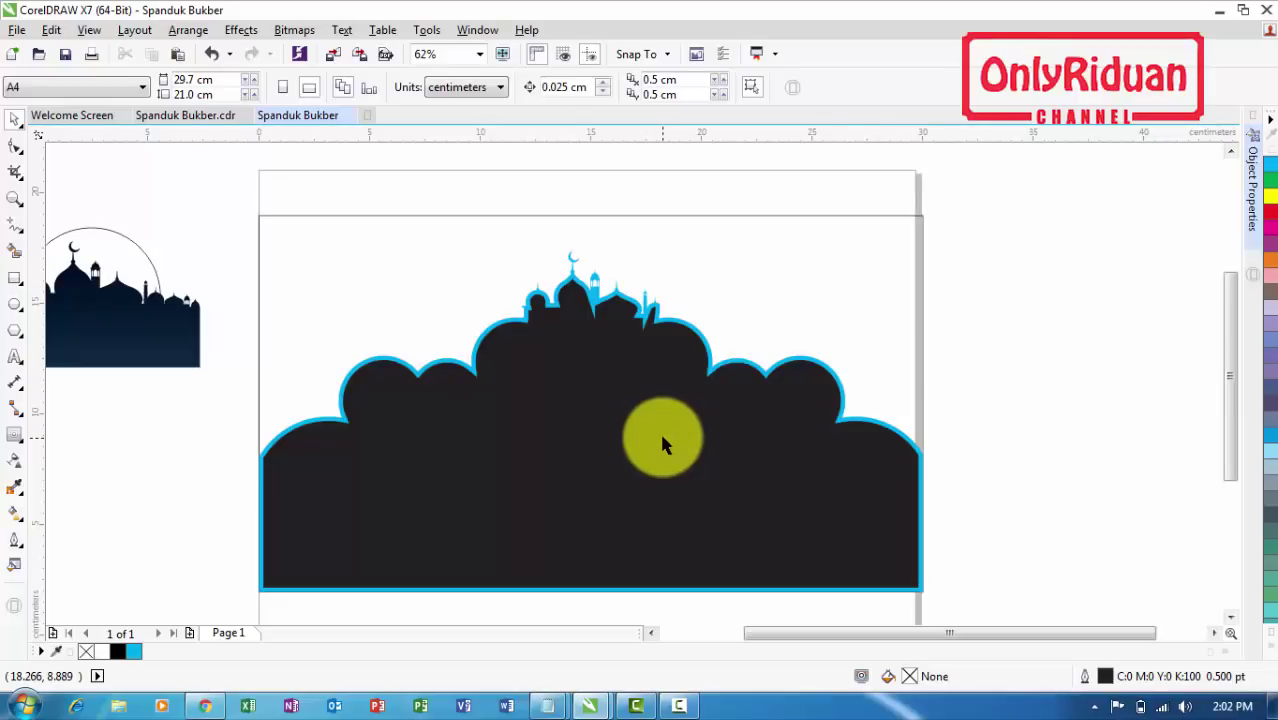
pyautogui.scroll(-1, 661, 435)
pyautogui.moveTo(850, 545); pyautogui.dragTo(491, 342)
pyautogui.press('Down')
pyautogui.press('Down')
pyautogui.press('Down')
pyautogui.press('Down')
pyautogui.press('Down')
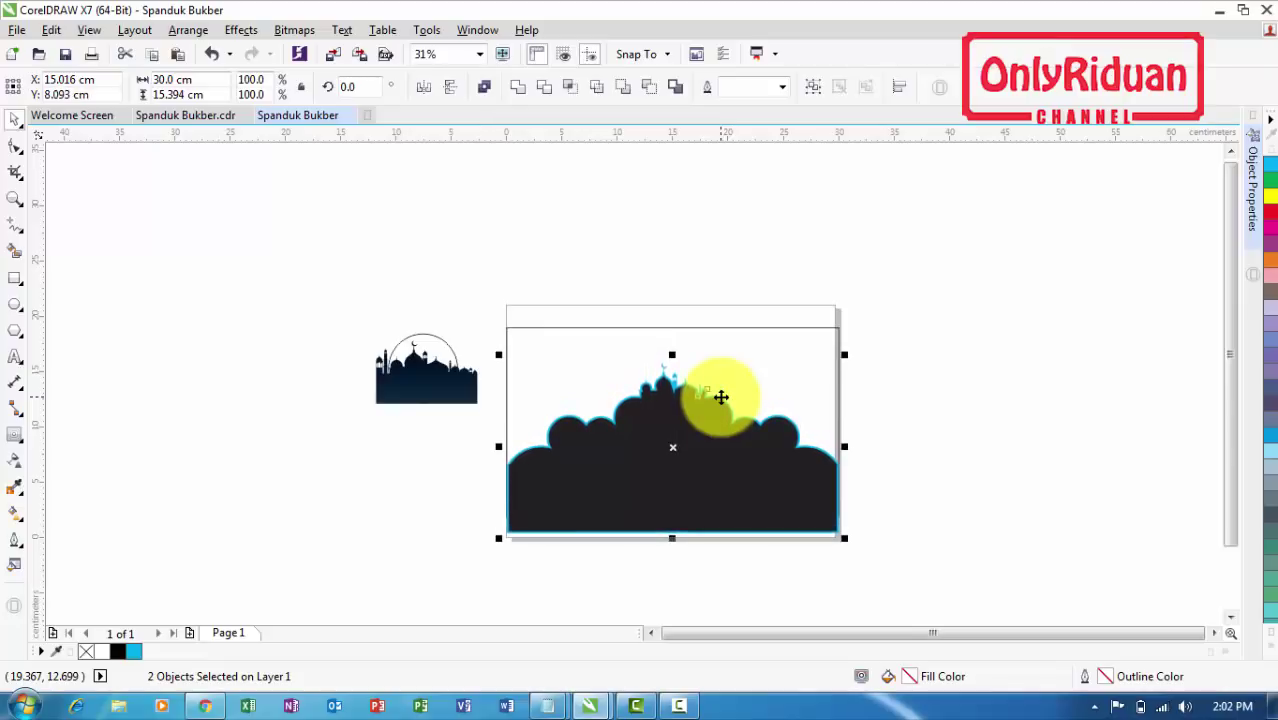
# Draw a rectangle about 37.5 by 4.1 cm over the skyline's base, its upper edge on the frame's bottom edge
pyautogui.click(873, 530)
pyautogui.click(16, 199)
pyautogui.moveTo(934, 572); pyautogui.dragTo(432, 328)
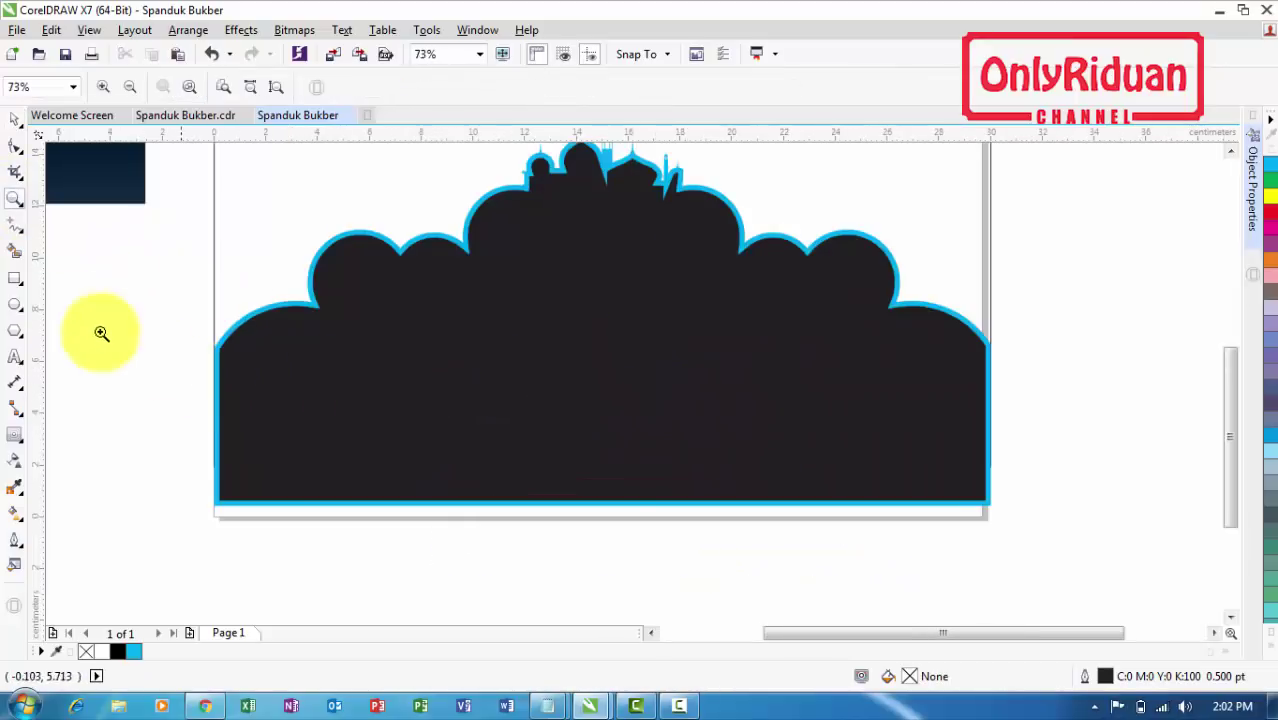
pyautogui.click(16, 287)
pyautogui.moveTo(1112, 571); pyautogui.dragTo(142, 464)
# Trim the bottom of the black skyline shape with the wide rectangle
pyautogui.press('shift')
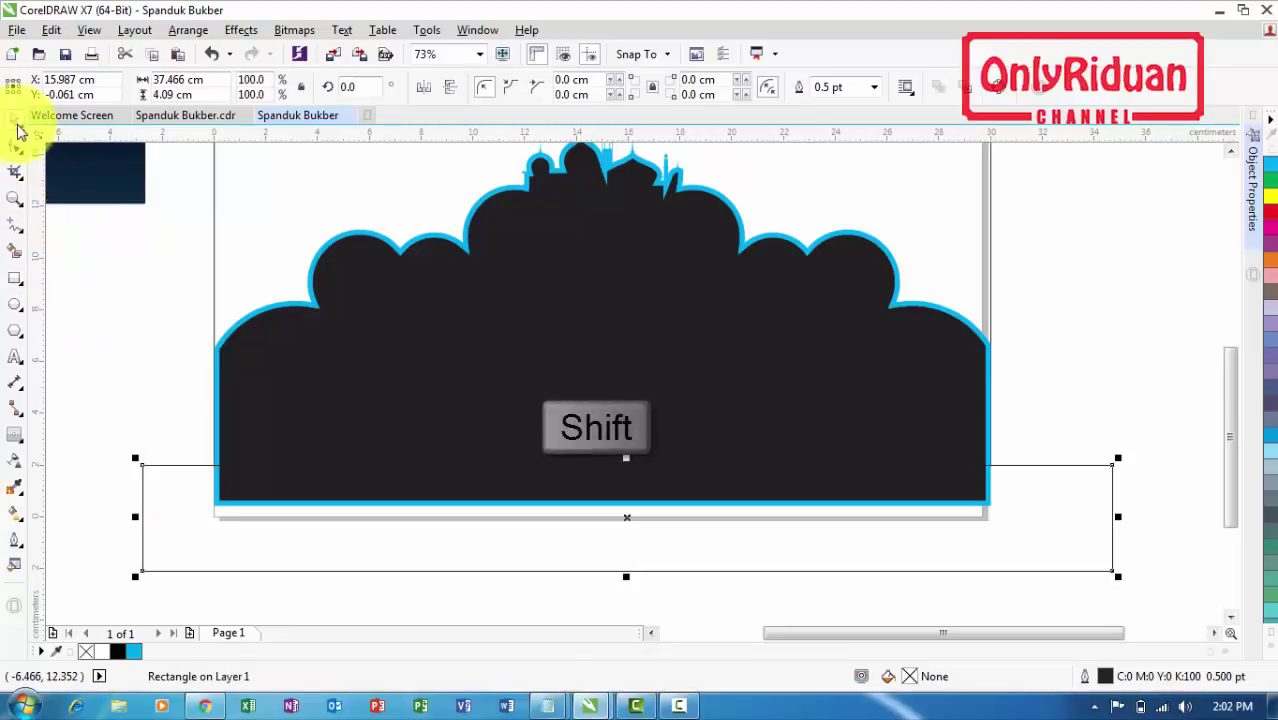
pyautogui.keyDown('shift'); pyautogui.click(362, 359); pyautogui.keyUp('shift')
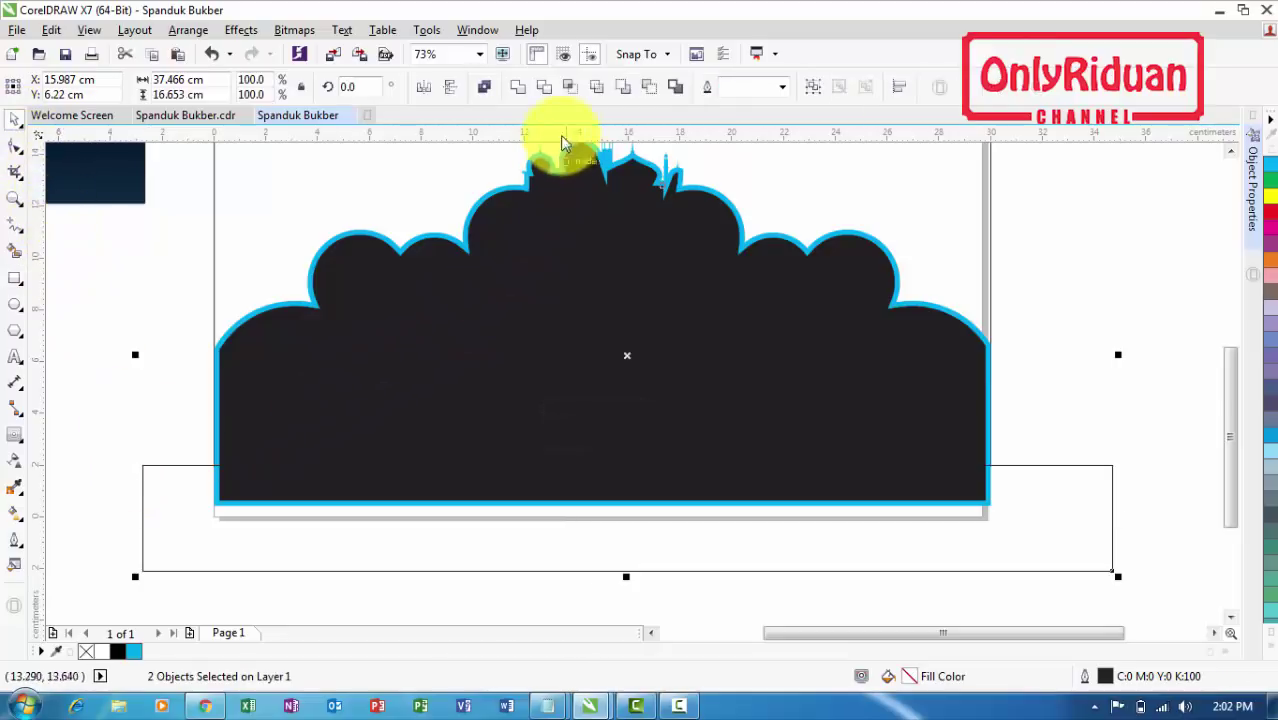
pyautogui.click(544, 89)
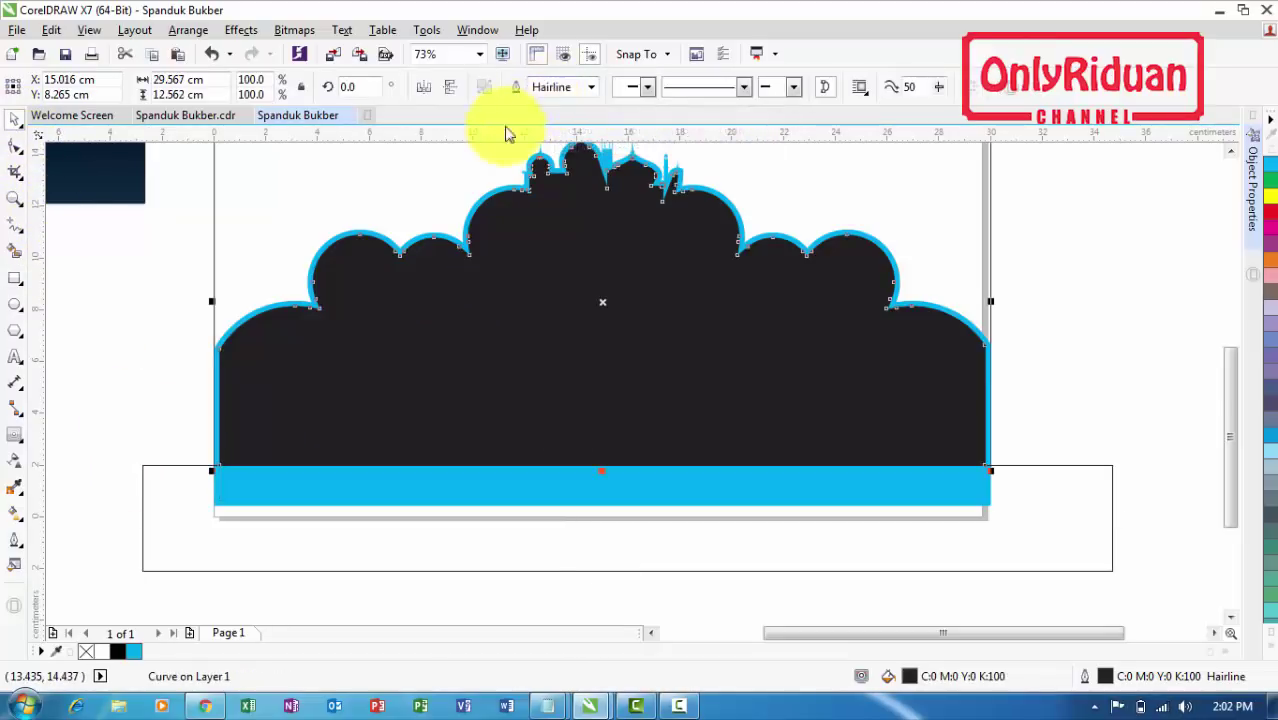
# Trim the bottom of the blue backing shape with the same rectangle and delete the rectangle
pyautogui.click(1063, 555)
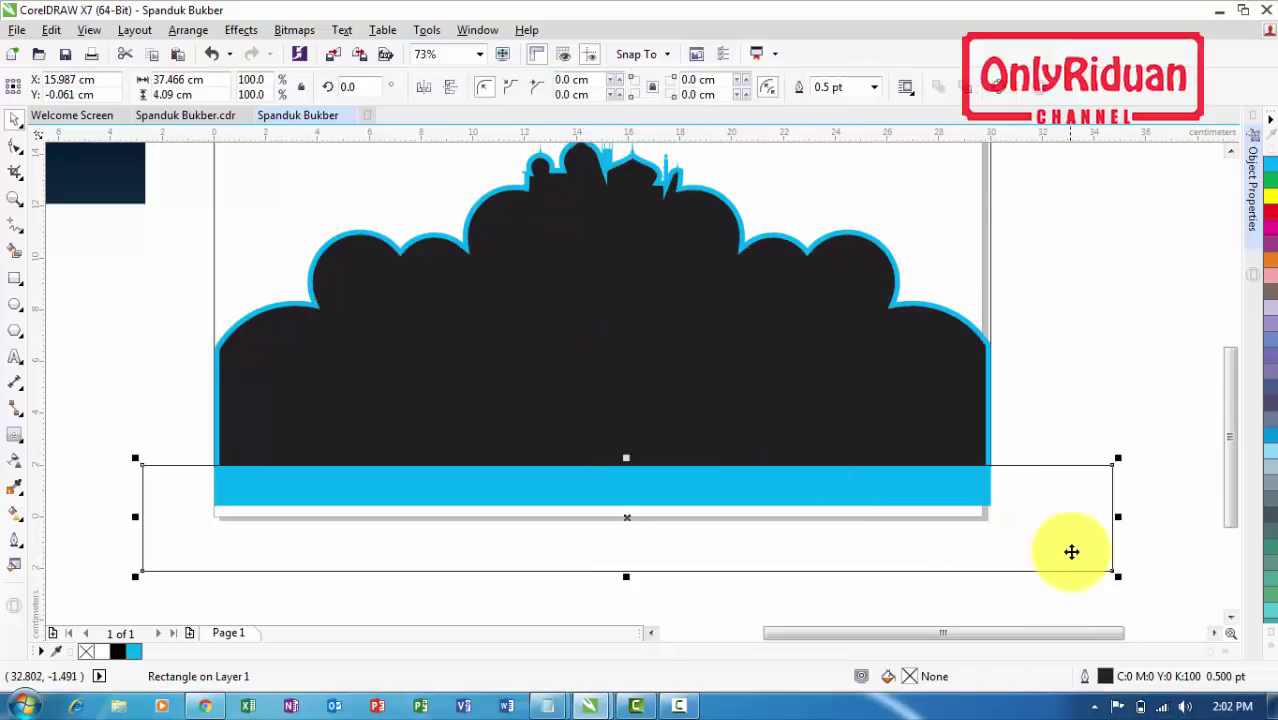
pyautogui.press('shift')
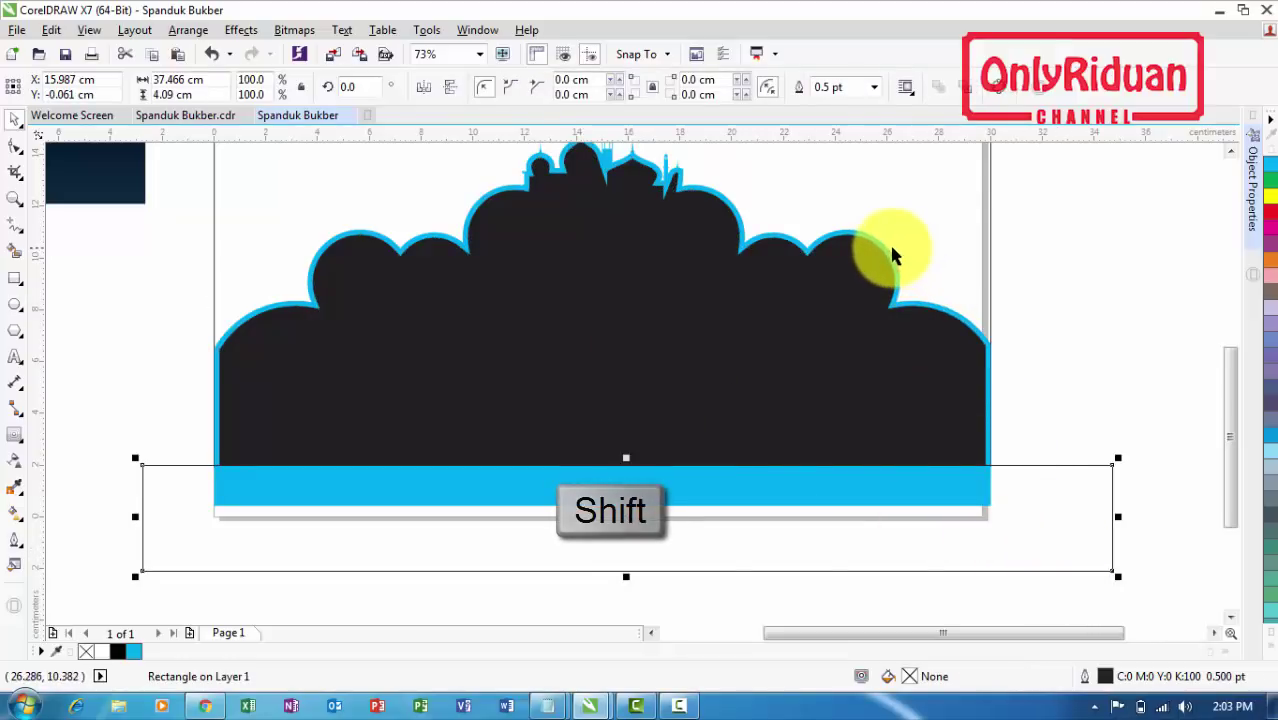
pyautogui.keyDown('shift'); pyautogui.click(888, 255); pyautogui.keyUp('shift')
pyautogui.click(546, 89)
pyautogui.click(1062, 335)
pyautogui.click(997, 548)
pyautogui.press('Delete')
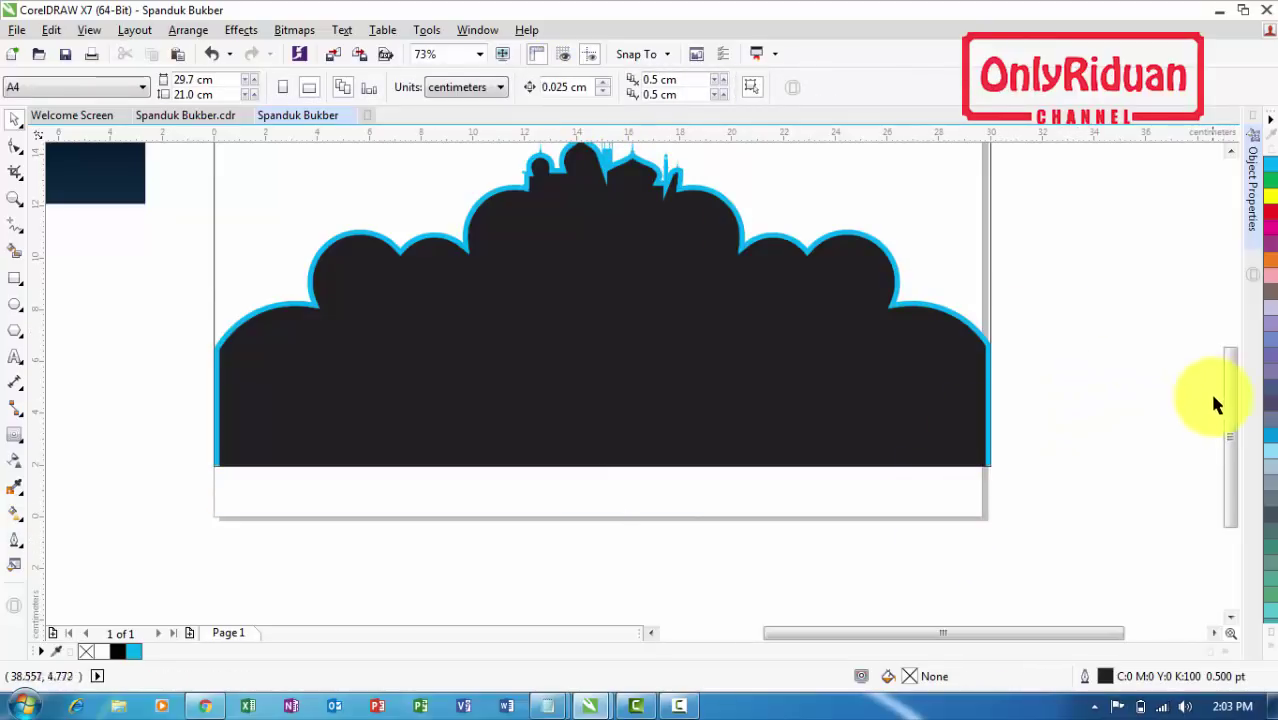
# Import the rainbow landscape image 1c19ab38754fbe502e821d85b6926a56.jpg and place it from the frame's upper-left corner at 30 cm wide
pyautogui.moveTo(1231, 416); pyautogui.dragTo(1231, 366)
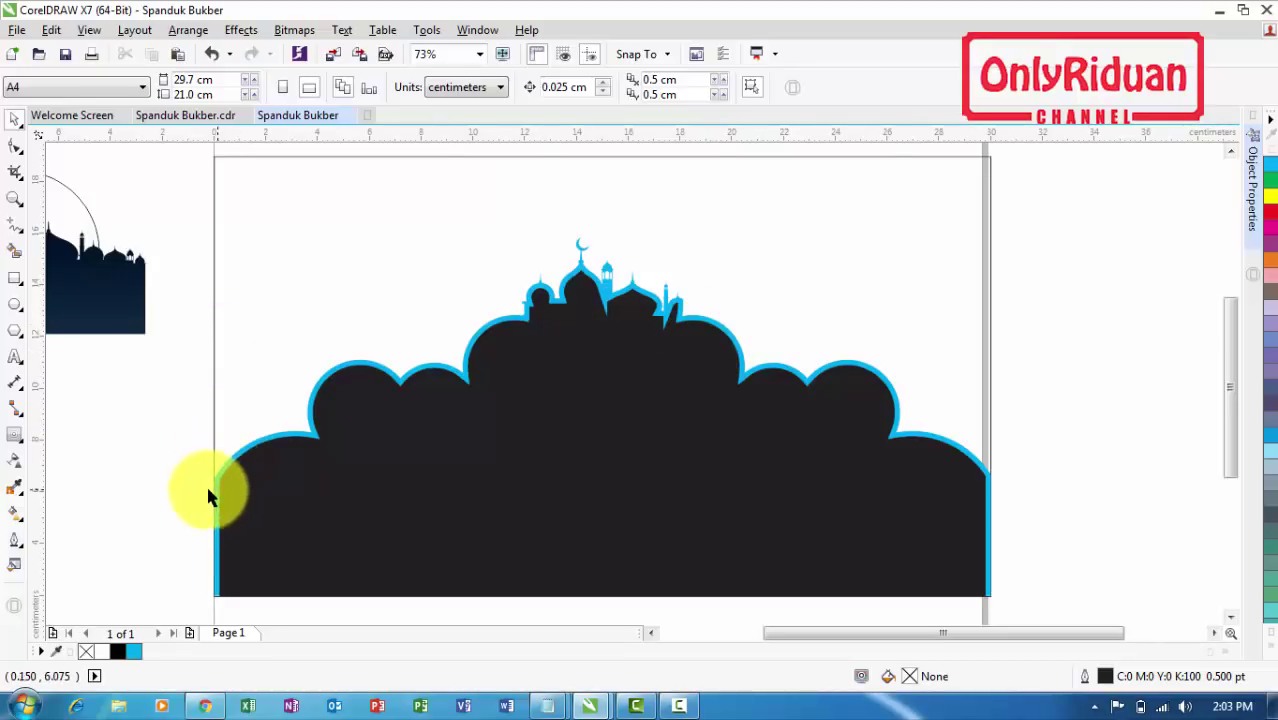
pyautogui.click(18, 31)
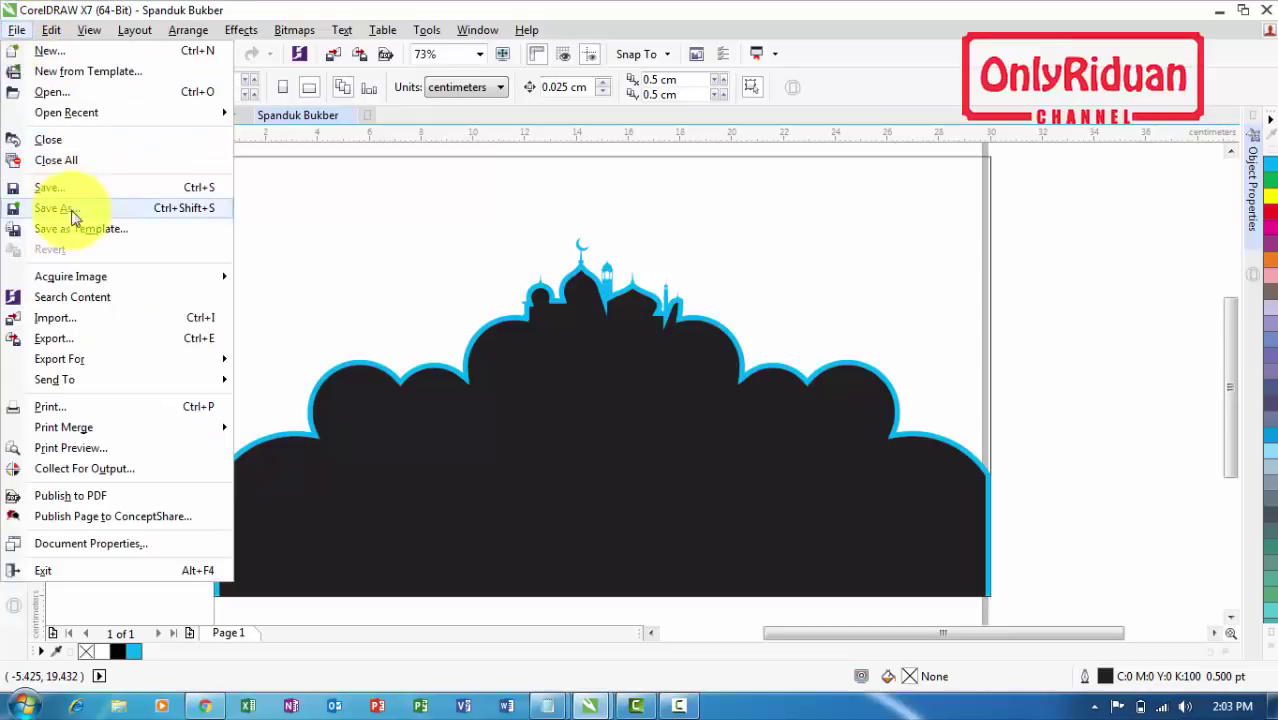
pyautogui.click(58, 318)
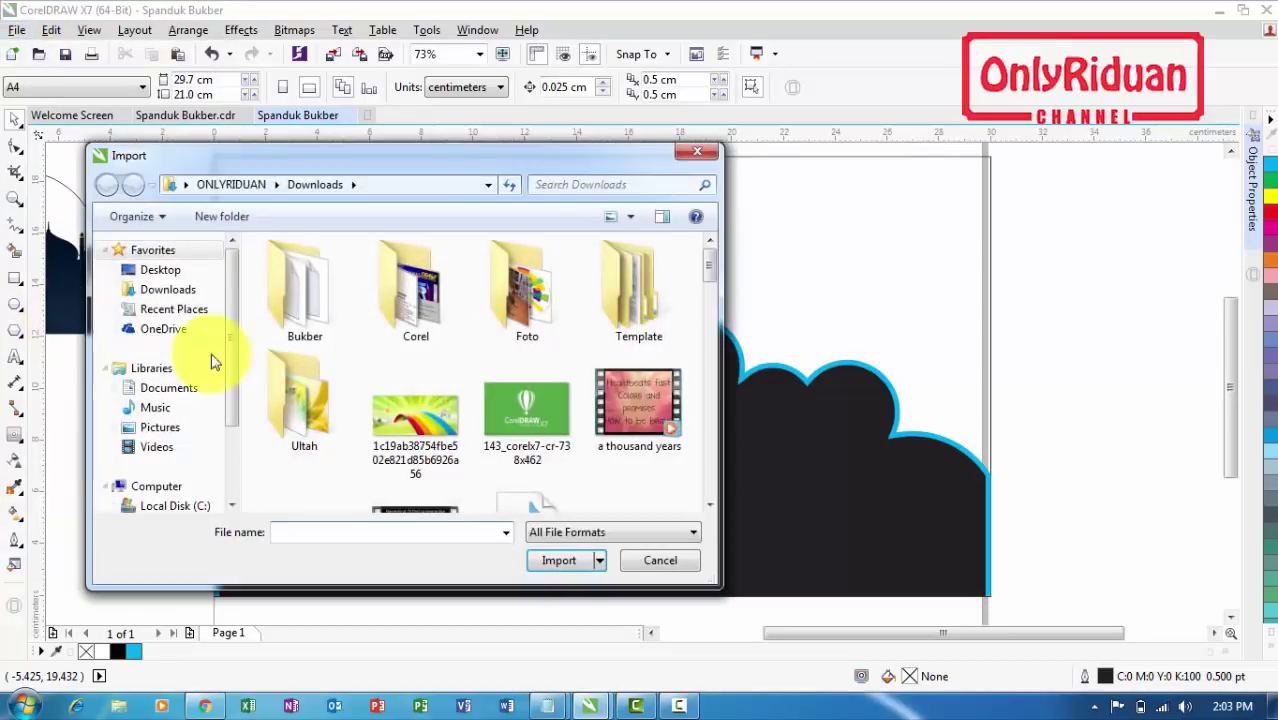
pyautogui.click(415, 412)
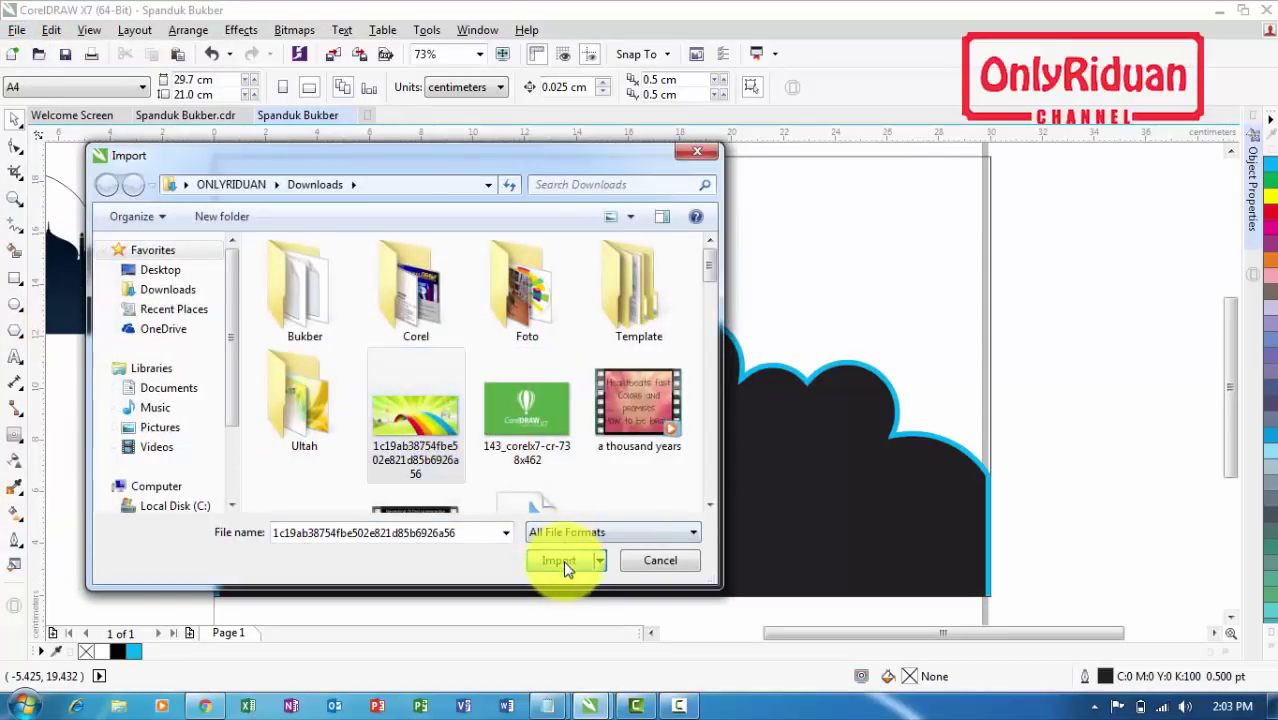
pyautogui.click(560, 561)
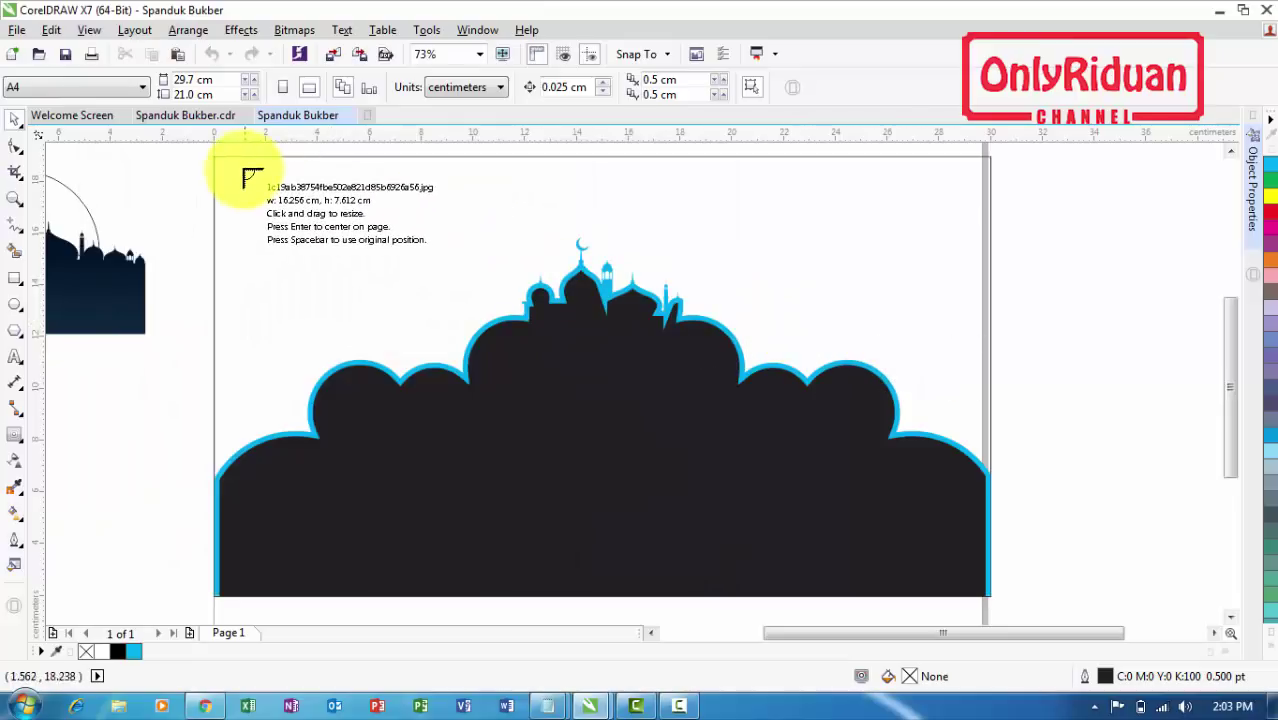
pyautogui.moveTo(216, 160); pyautogui.dragTo(990, 522)
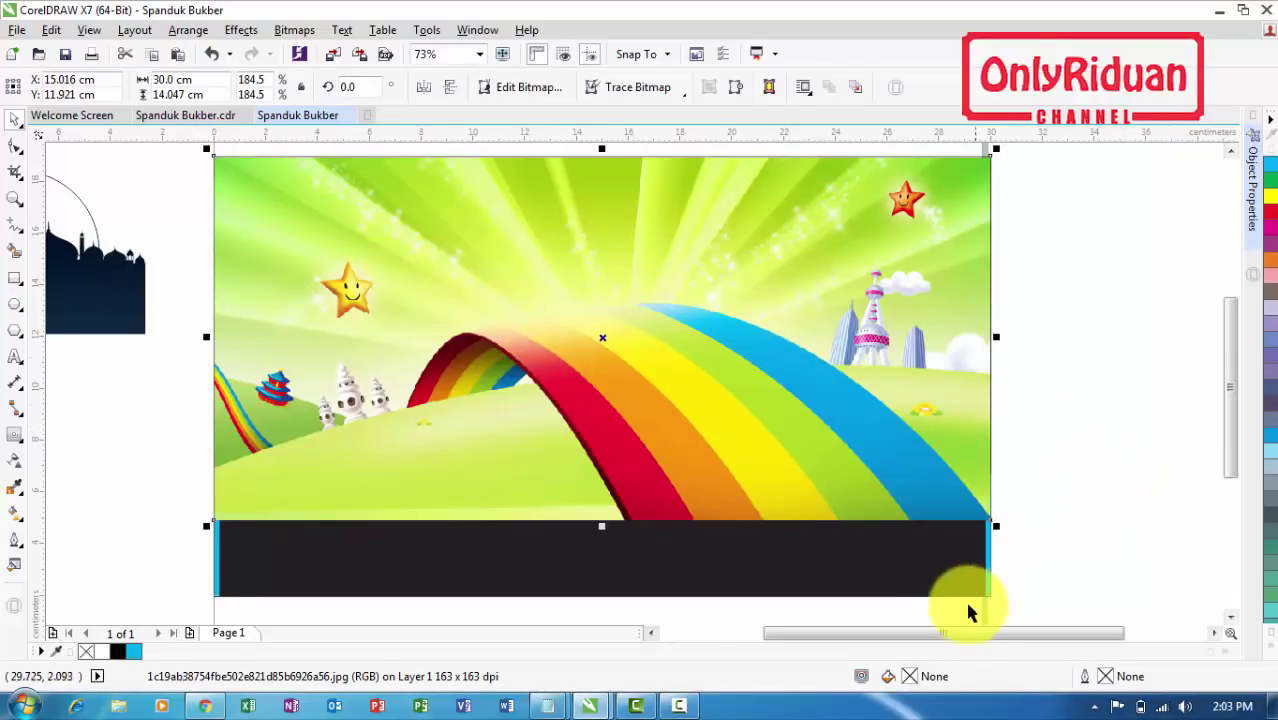
# Move the landscape image to the right of the frame and PowerClip it inside the 30 by 17 cm frame rectangle
pyautogui.moveTo(953, 638); pyautogui.dragTo(950, 638)
pyautogui.moveTo(282, 203); pyautogui.dragTo(1030, 228)
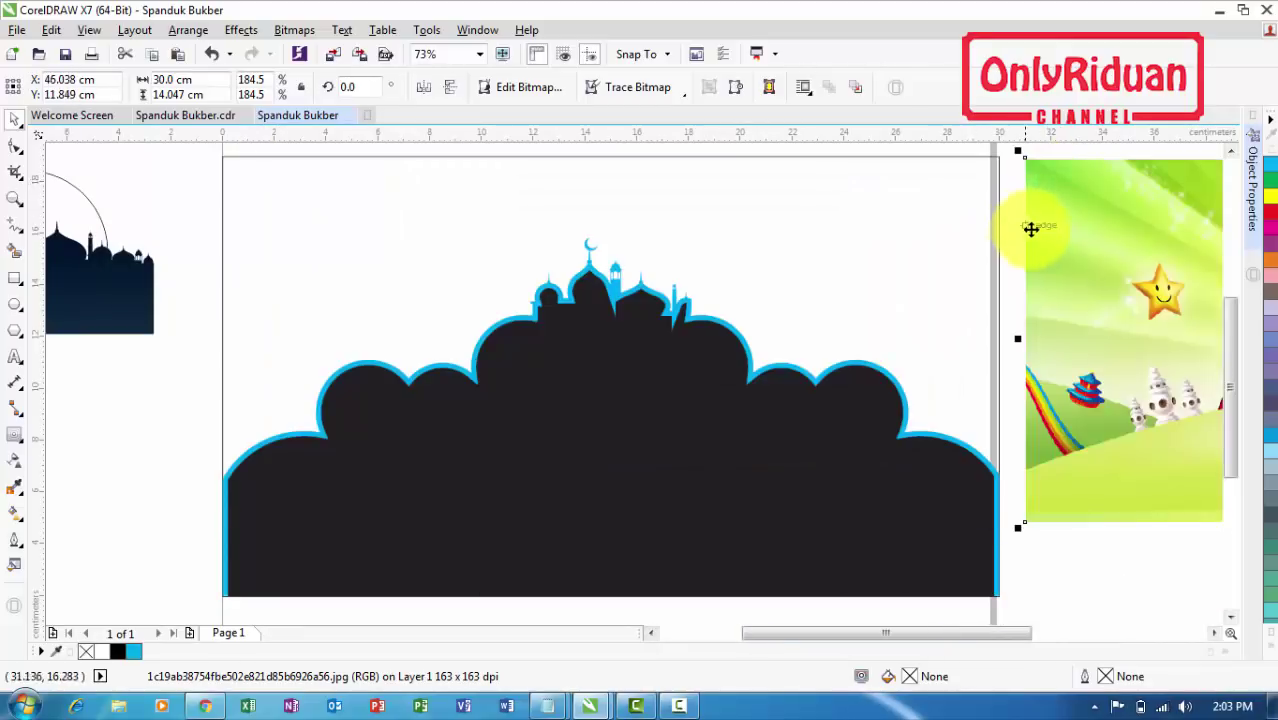
pyautogui.rightClick(1098, 186)
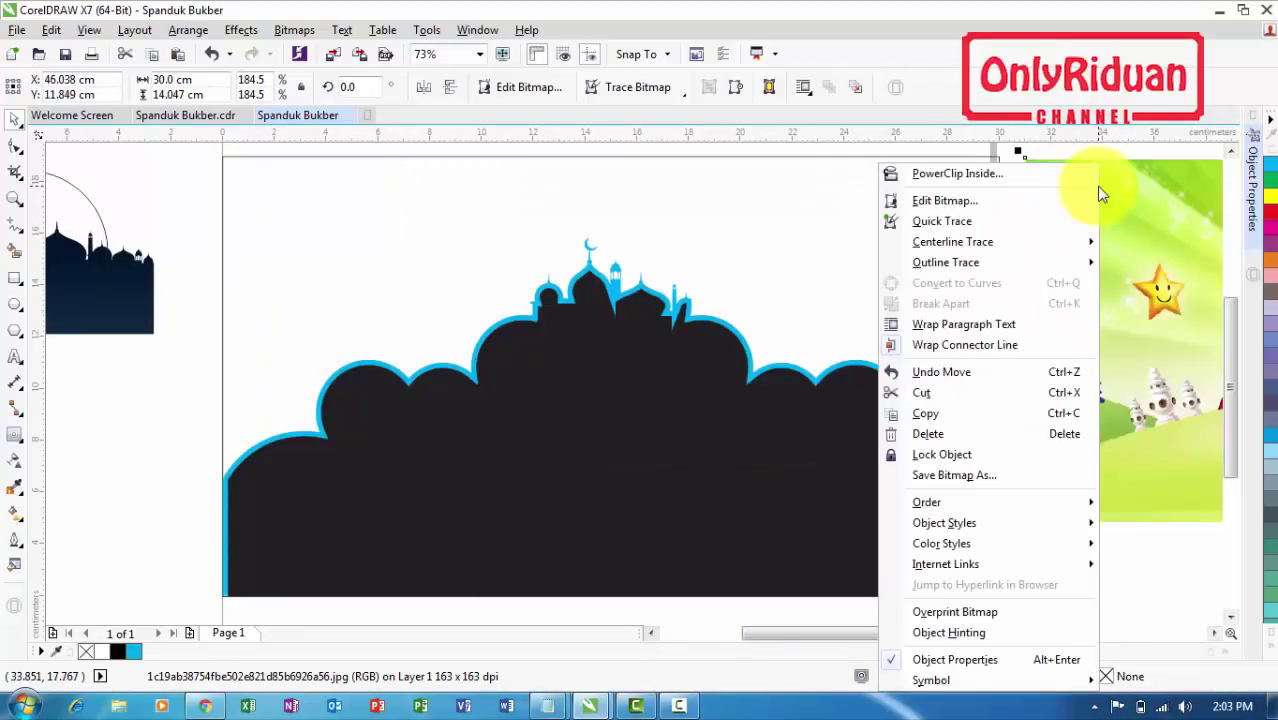
pyautogui.click(958, 175)
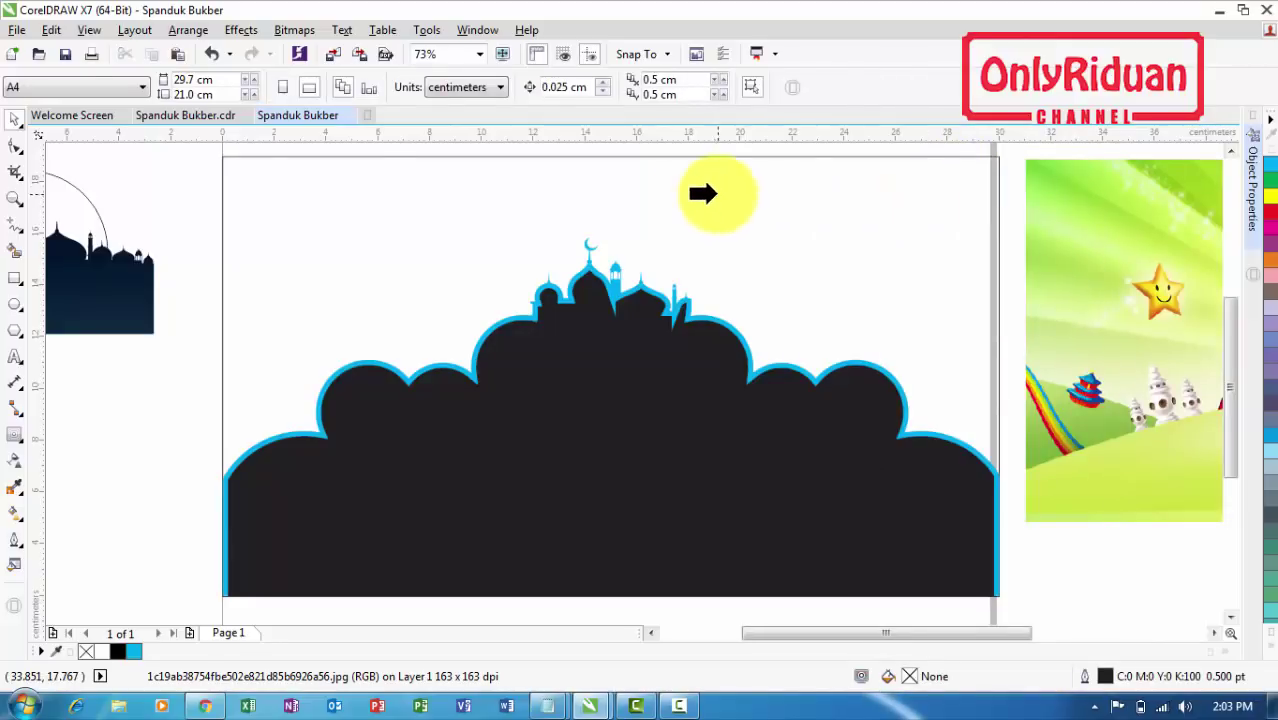
pyautogui.click(699, 204)
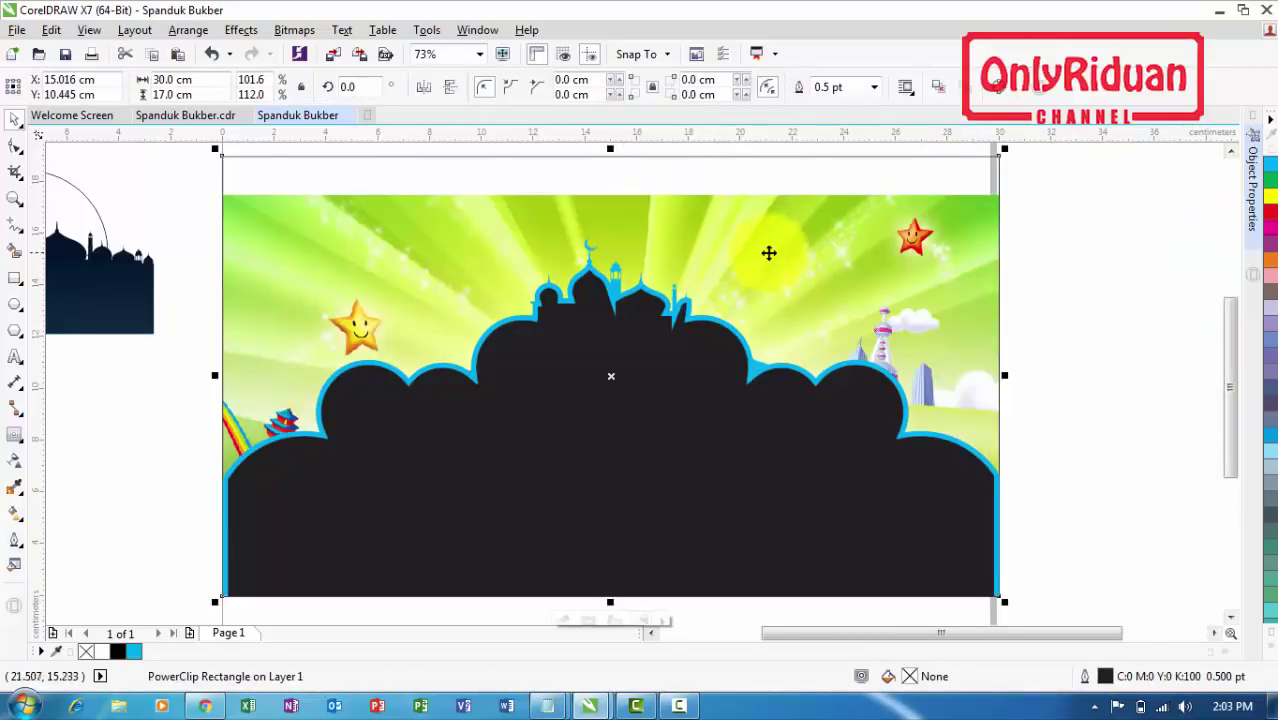
# Open the frame's PowerClip contents for editing and move the landscape image up to the frame's top edge
pyautogui.rightClick(738, 235)
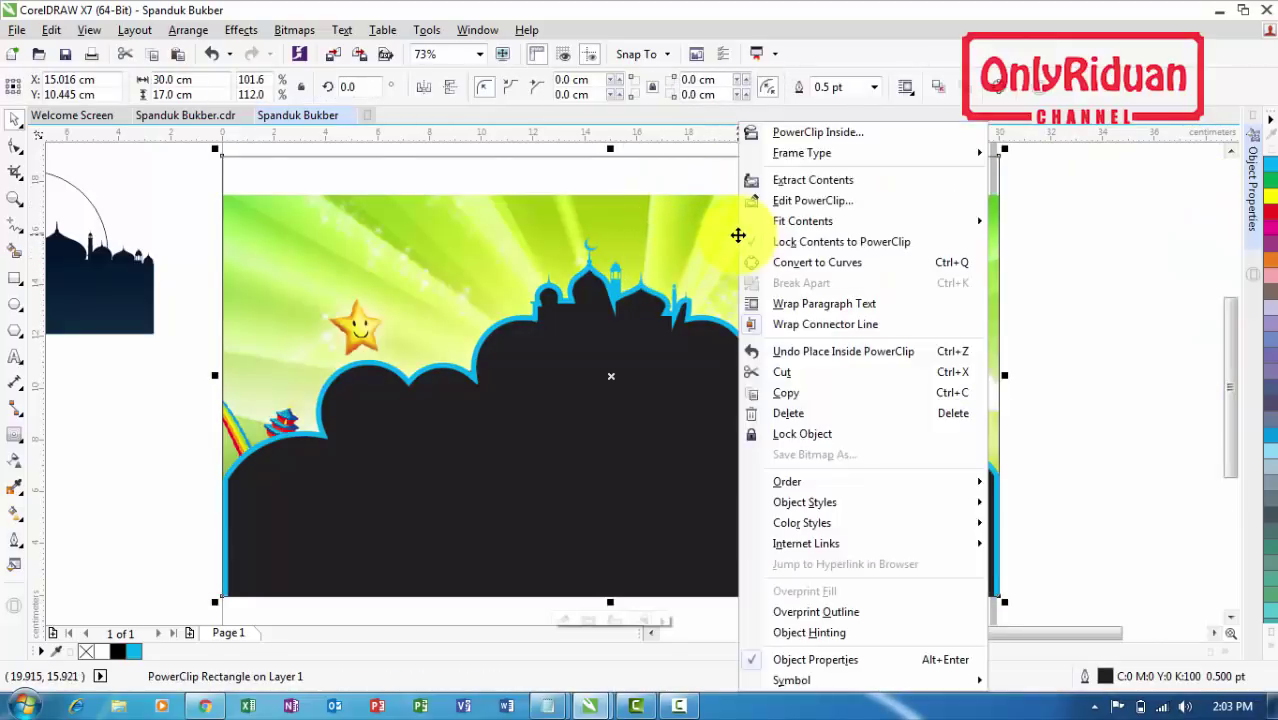
pyautogui.click(792, 201)
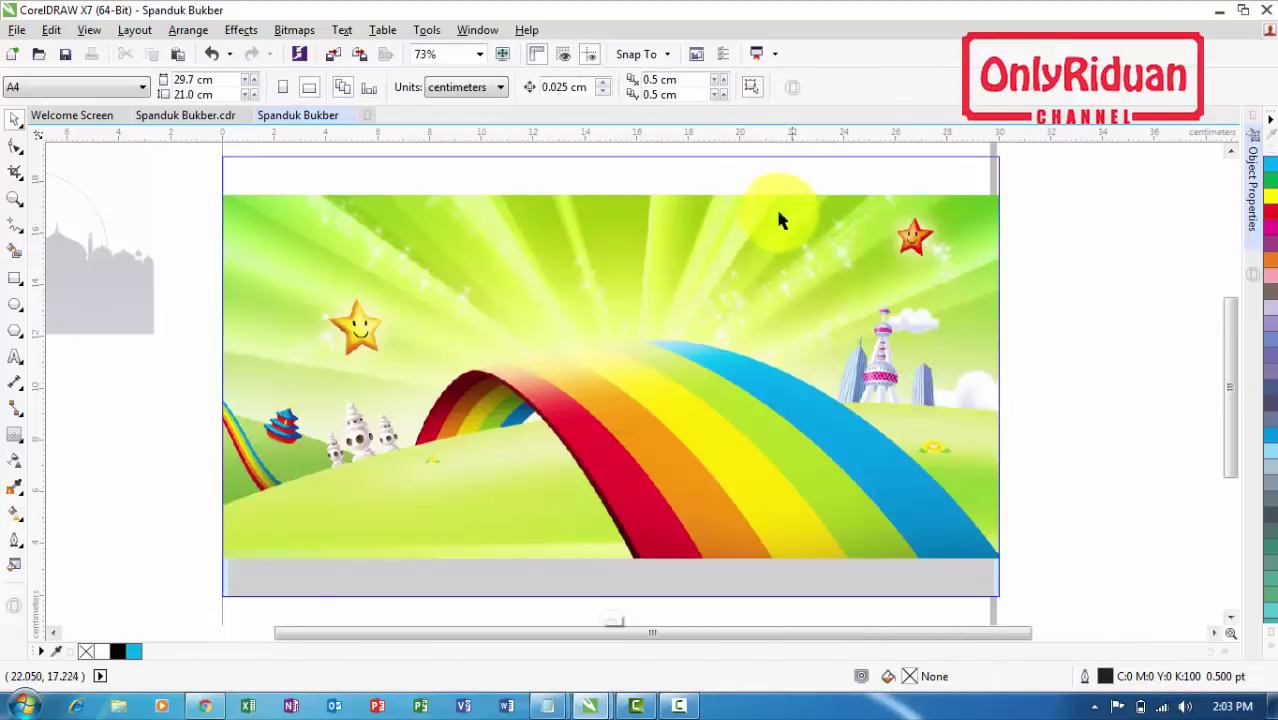
pyautogui.click(328, 223)
pyautogui.moveTo(265, 208); pyautogui.dragTo(265, 178)
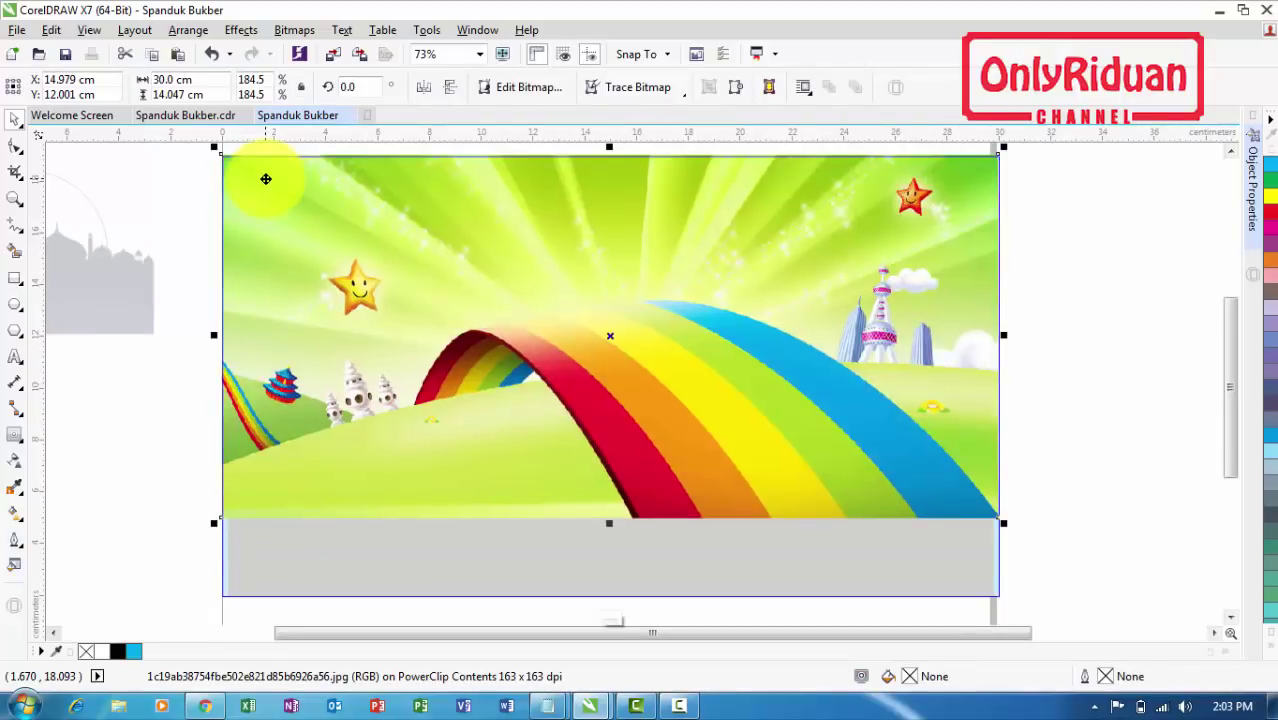
# Enlarge the clipped landscape image to about 34.4 by 16.1 cm and finish editing the PowerClip
pyautogui.moveTo(1016, 537); pyautogui.dragTo(1048, 558)
pyautogui.moveTo(218, 542); pyautogui.dragTo(174, 566)
pyautogui.moveTo(1040, 565); pyautogui.dragTo(1070, 576)
pyautogui.rightClick(650, 287)
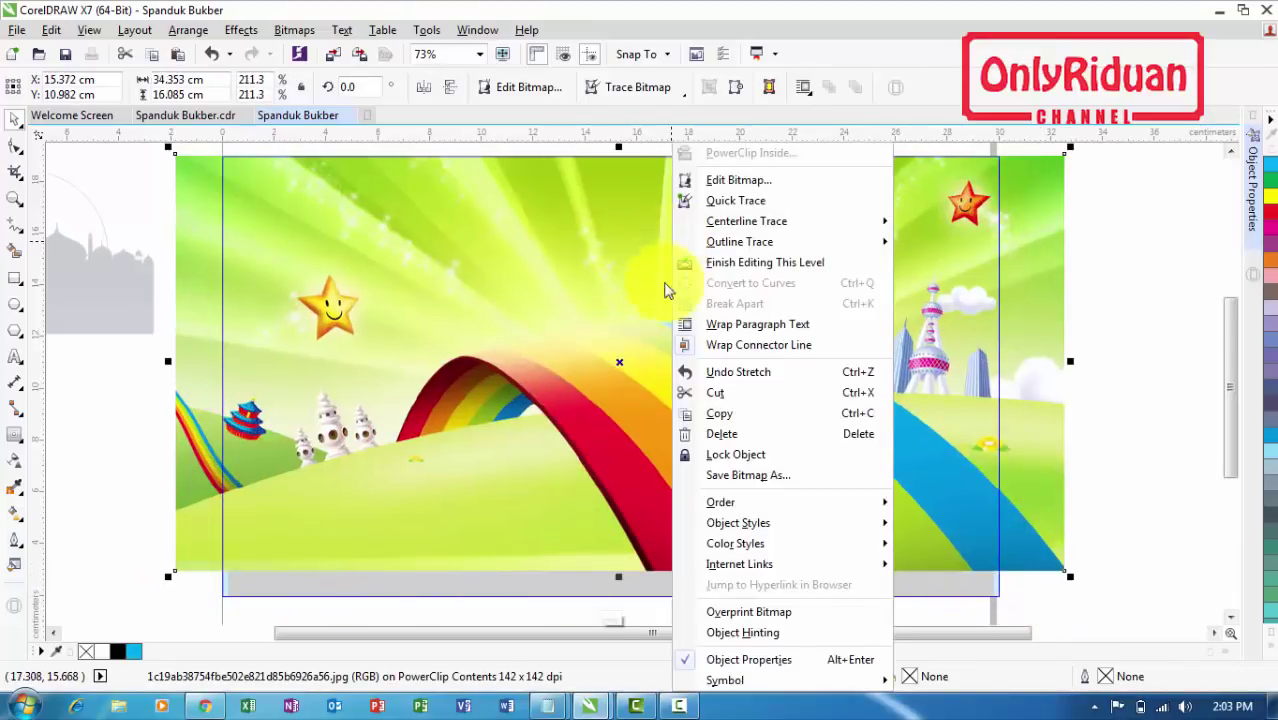
pyautogui.click(733, 265)
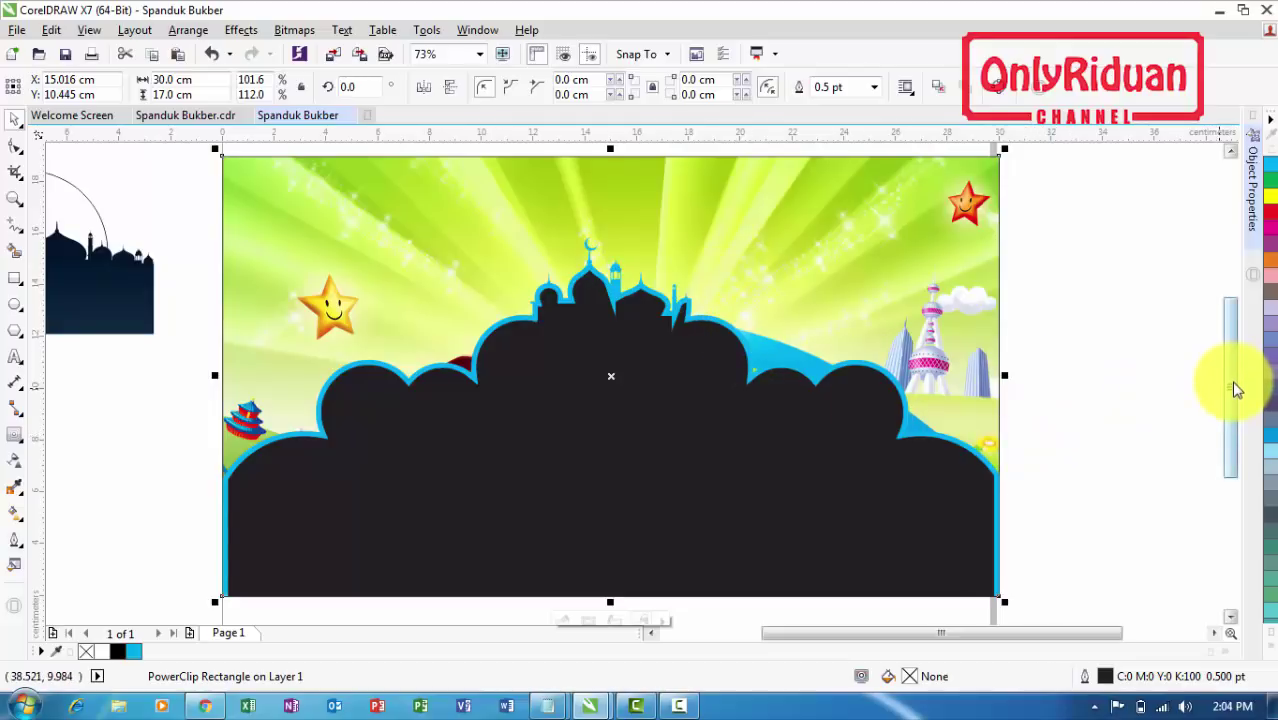
# Edit the PowerClip again, enlarge the landscape image to about 40.8 by 19.1 cm so it covers the frame, and finish editing
pyautogui.scroll(2, 1230, 390)
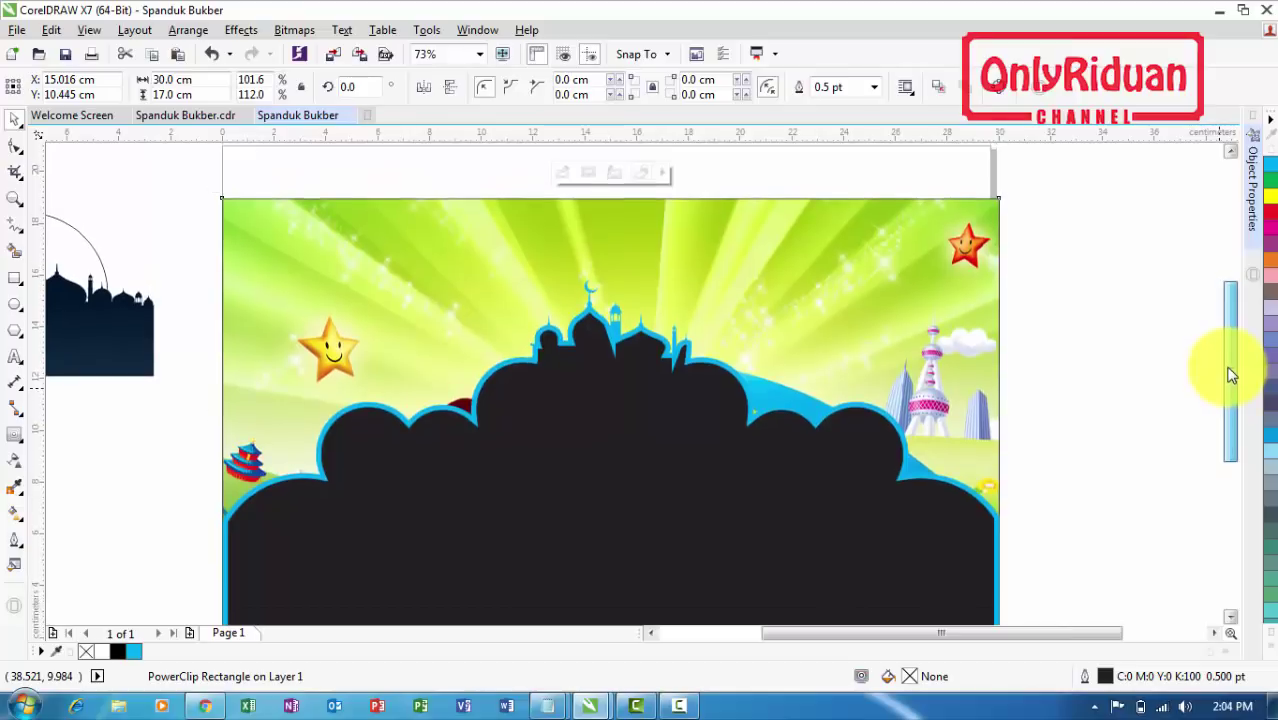
pyautogui.scroll(-2, 1230, 386)
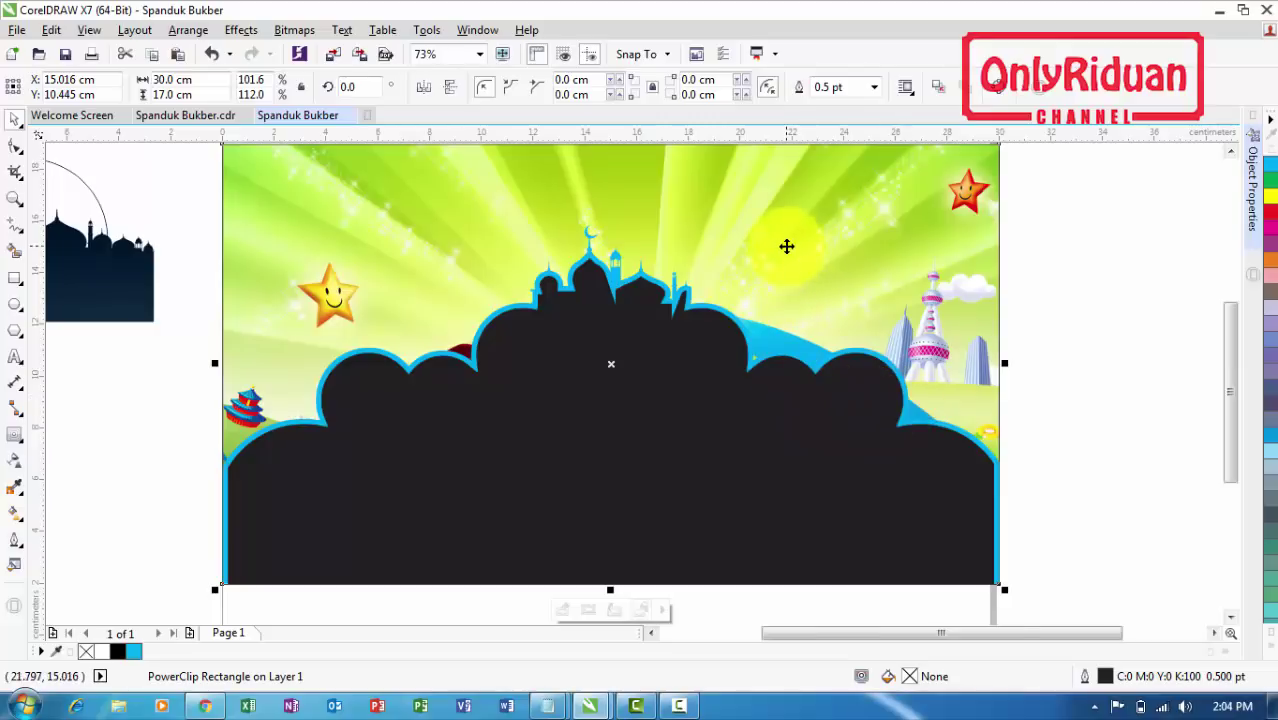
pyautogui.rightClick(787, 246)
pyautogui.click(830, 199)
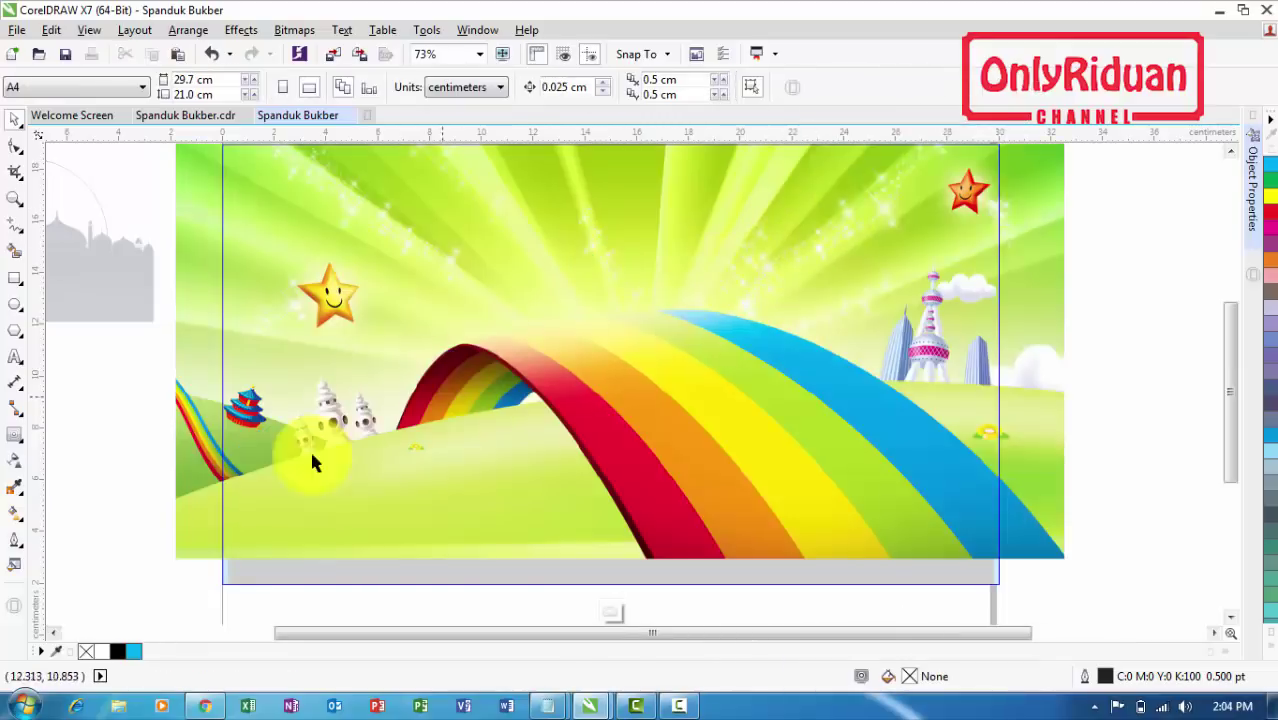
pyautogui.click(225, 532)
pyautogui.moveTo(172, 566); pyautogui.dragTo(108, 566)
pyautogui.moveTo(1068, 538); pyautogui.dragTo(1160, 579)
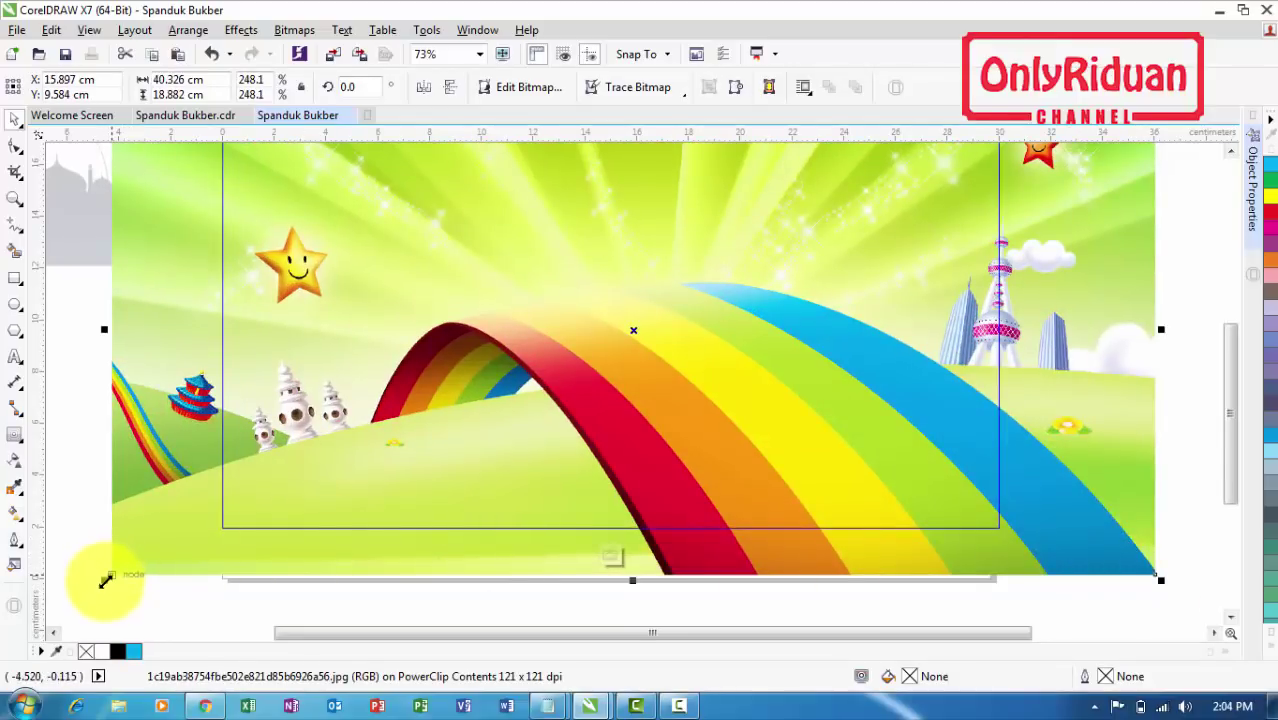
pyautogui.moveTo(101, 586); pyautogui.dragTo(93, 584)
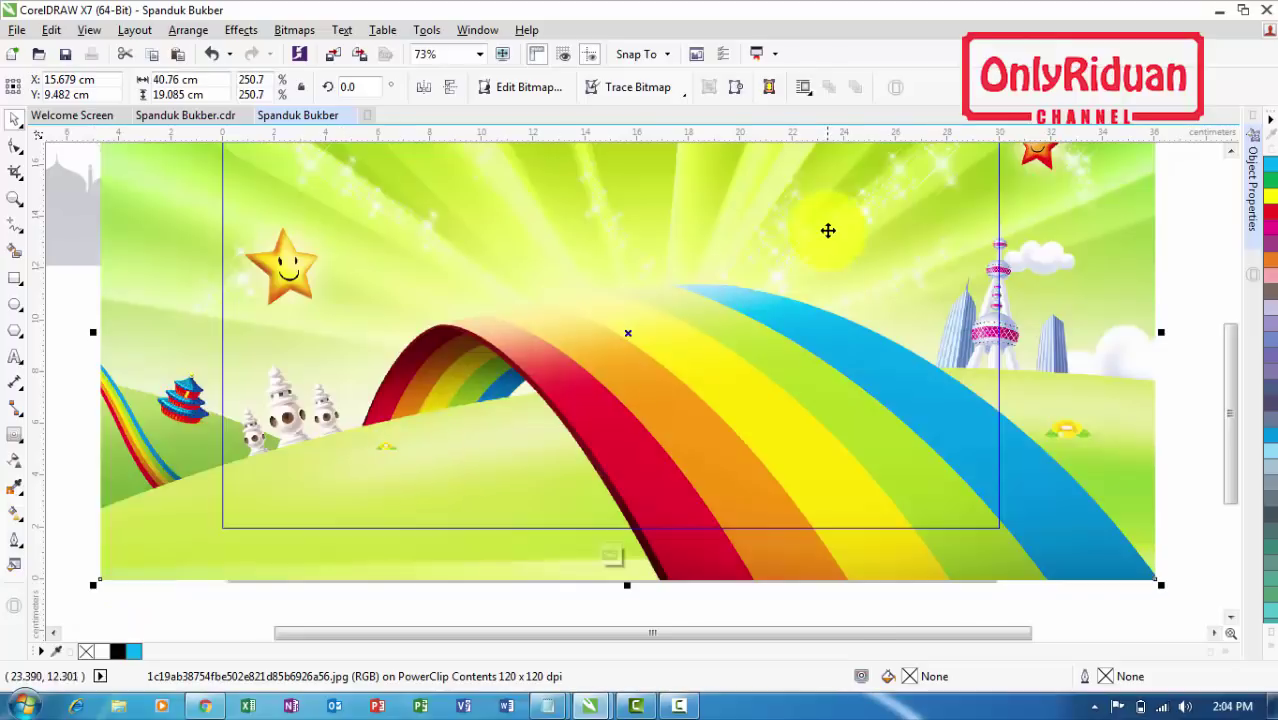
pyautogui.rightClick(828, 242)
pyautogui.click(882, 254)
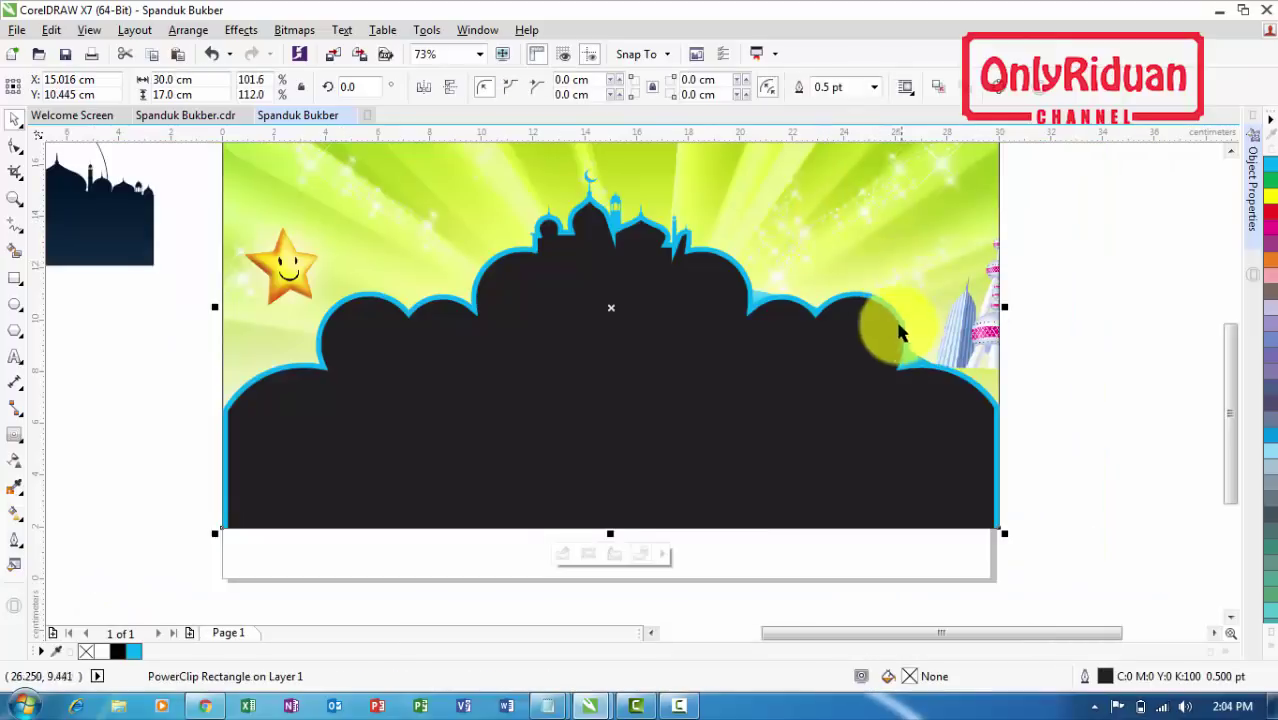
# Edit the frame's PowerClip again, enlarge the landscape image to about 43.6 by 20.4 cm, and finish editing
pyautogui.moveTo(1232, 380); pyautogui.dragTo(1233, 350)
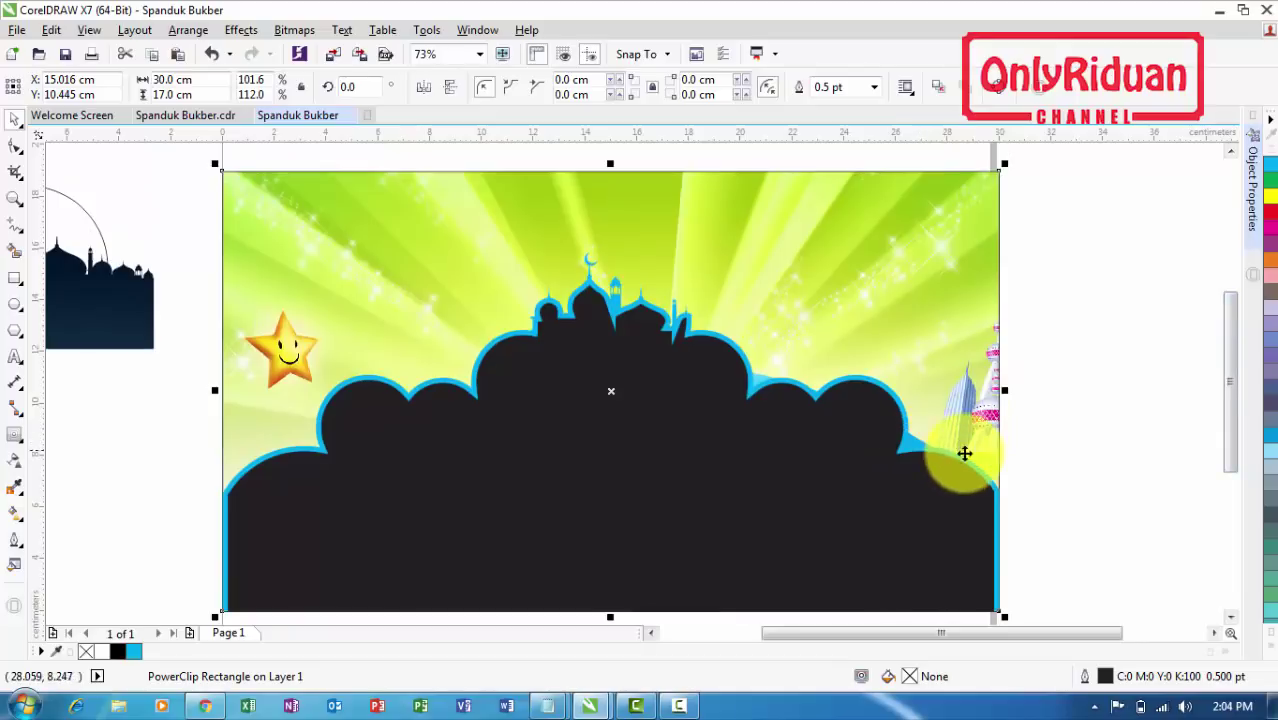
pyautogui.rightClick(848, 294)
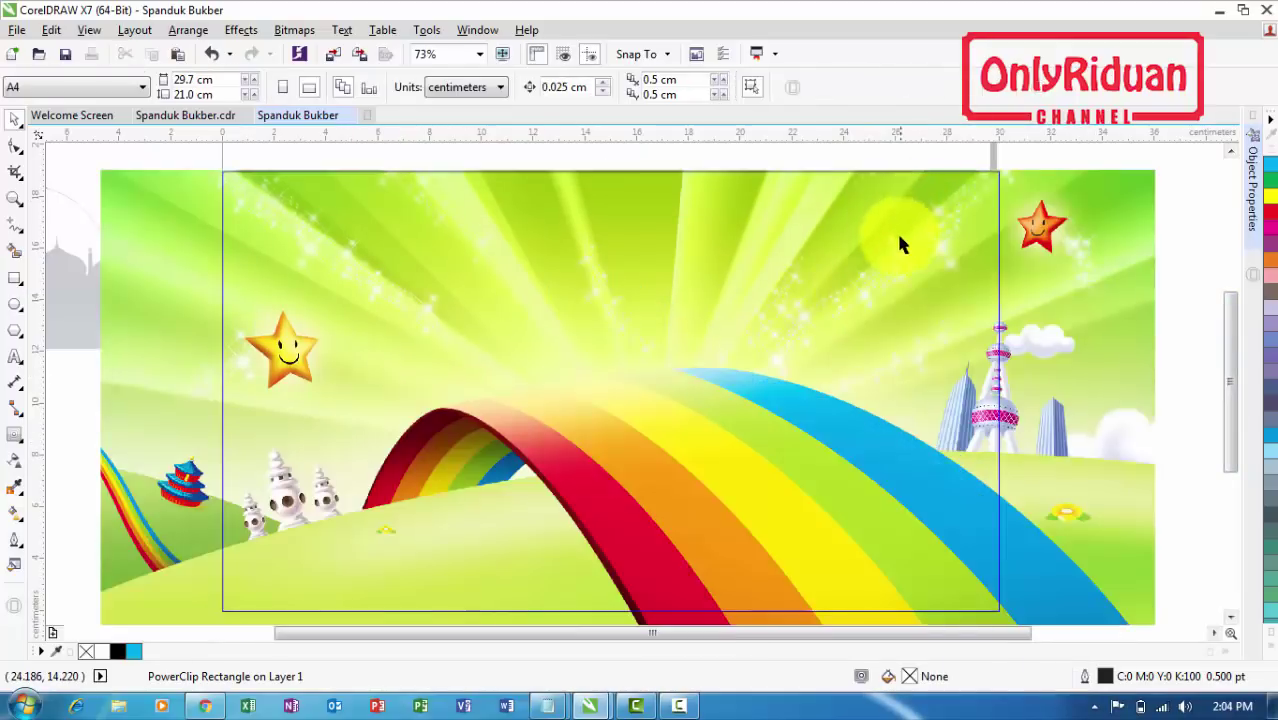
pyautogui.click(918, 201)
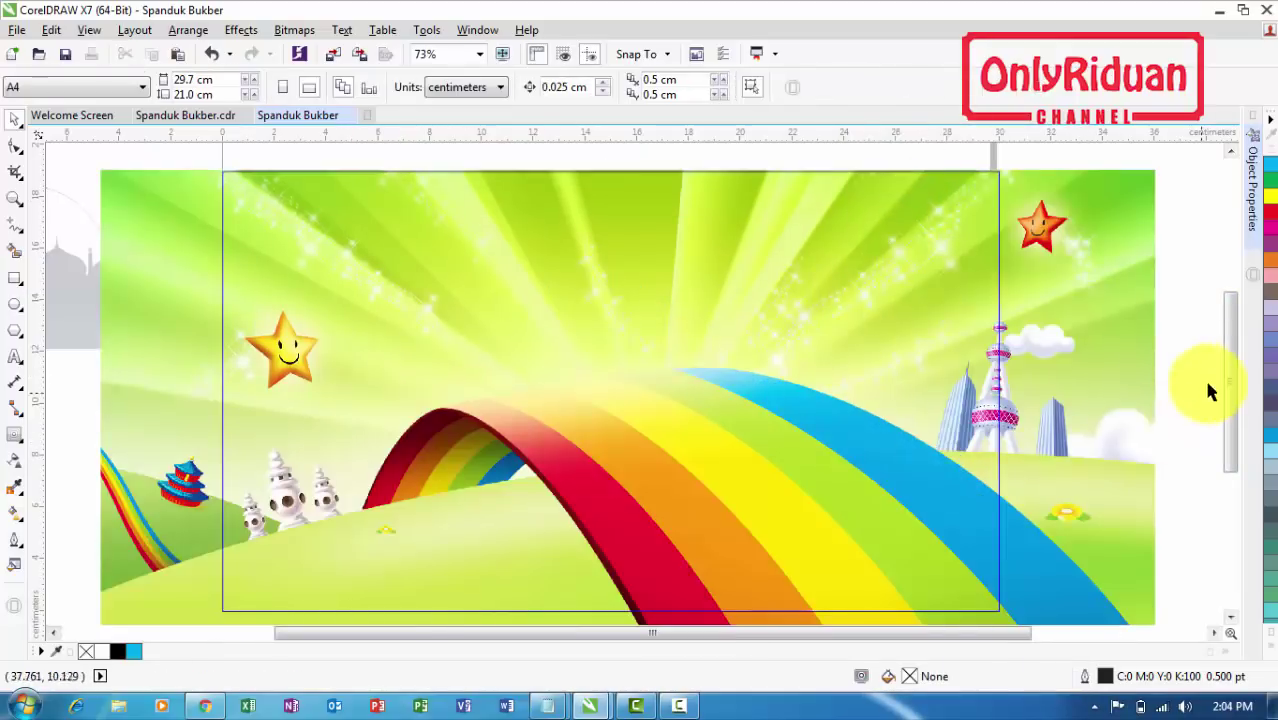
pyautogui.moveTo(1236, 366); pyautogui.dragTo(1235, 422)
pyautogui.click(1118, 471)
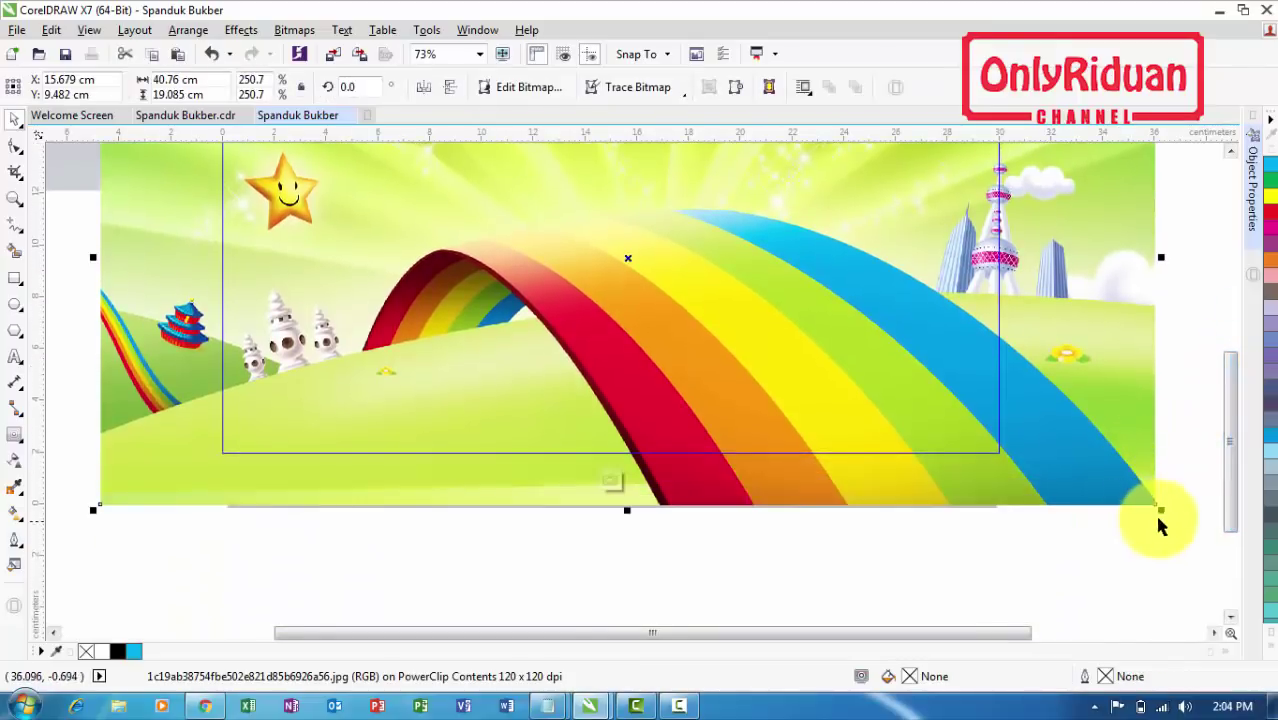
pyautogui.moveTo(1166, 516); pyautogui.dragTo(1195, 530)
pyautogui.moveTo(713, 635); pyautogui.dragTo(643, 637)
pyautogui.moveTo(194, 521); pyautogui.dragTo(154, 563)
pyautogui.rightClick(788, 296)
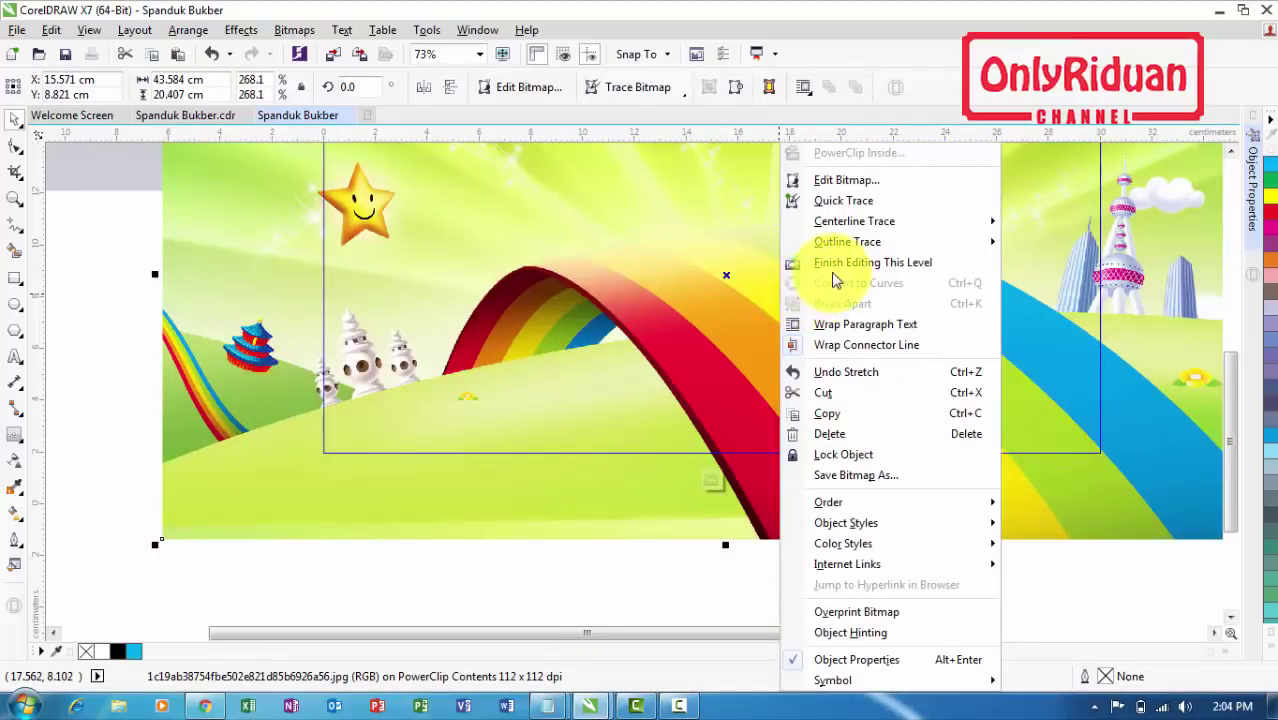
pyautogui.click(840, 260)
pyautogui.scroll(-2, 847, 264)
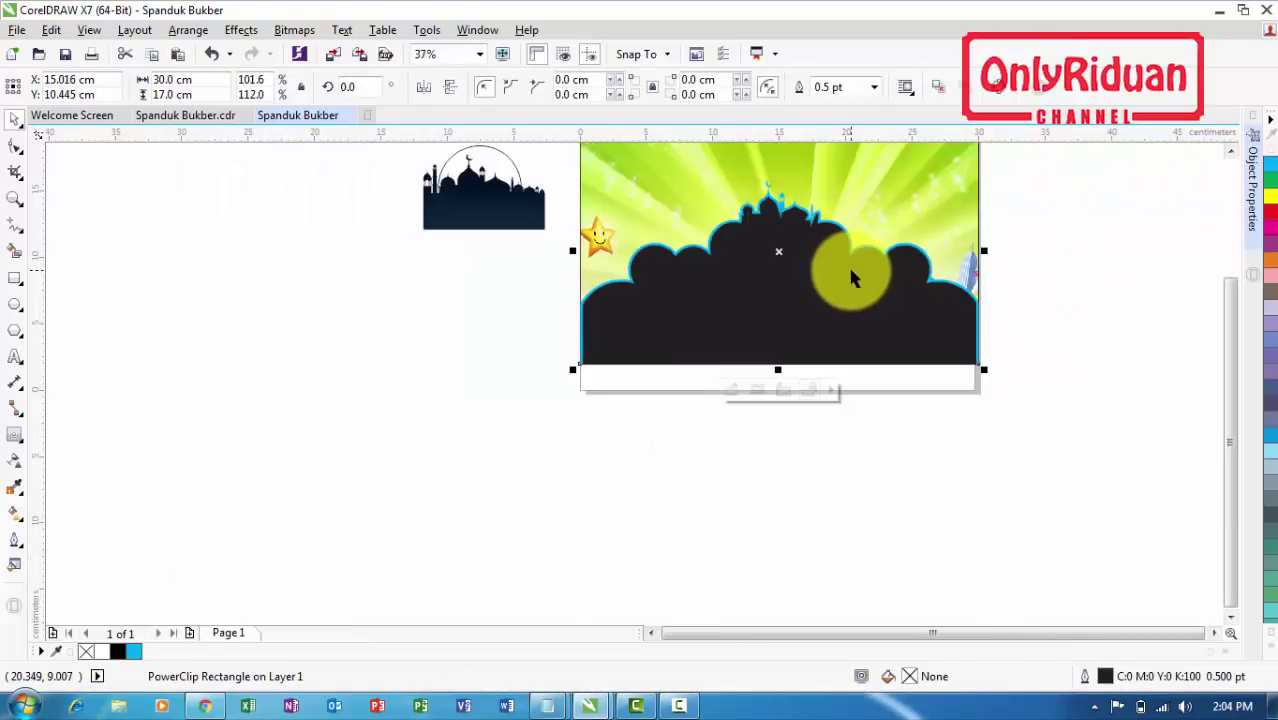
pyautogui.click(1230, 154)
# Fill the black mosque skyline shape with dark brown, C43 M73 Y92 K58
pyautogui.click(907, 408)
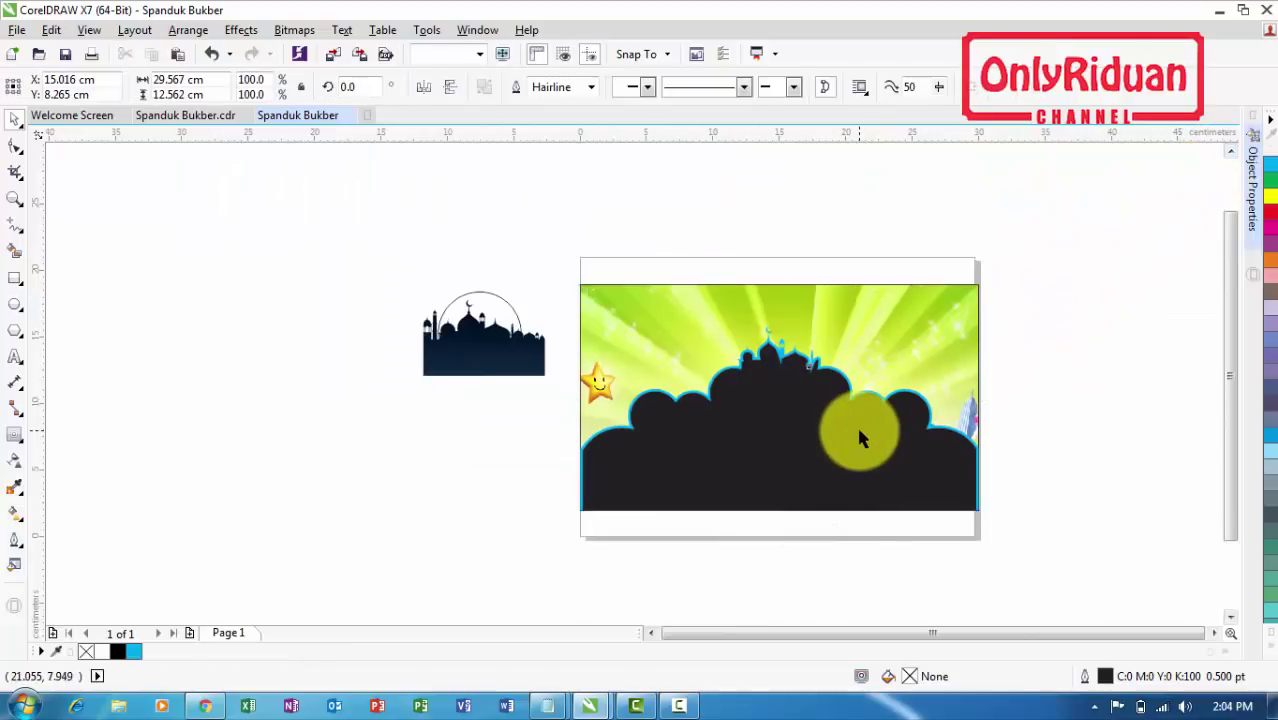
pyautogui.click(1268, 652)
pyautogui.click(1240, 254)
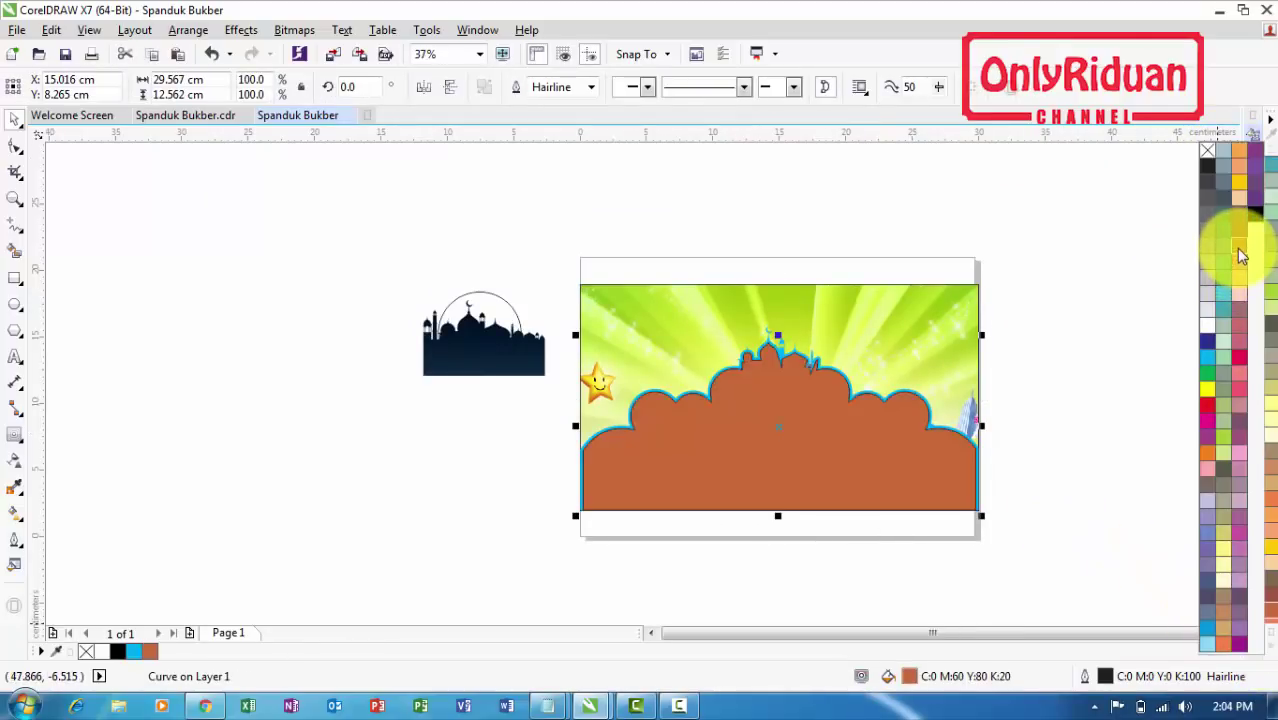
pyautogui.click(1240, 236)
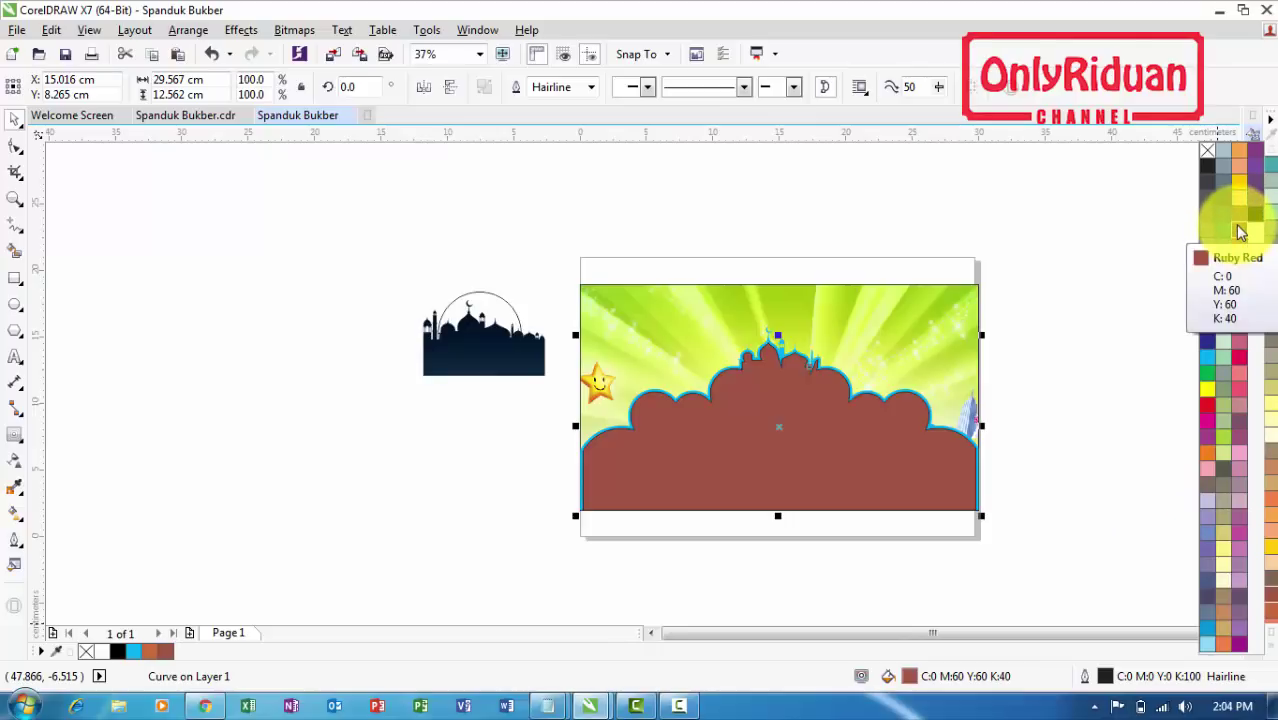
pyautogui.moveTo(1240, 232); pyautogui.dragTo(1223, 259)
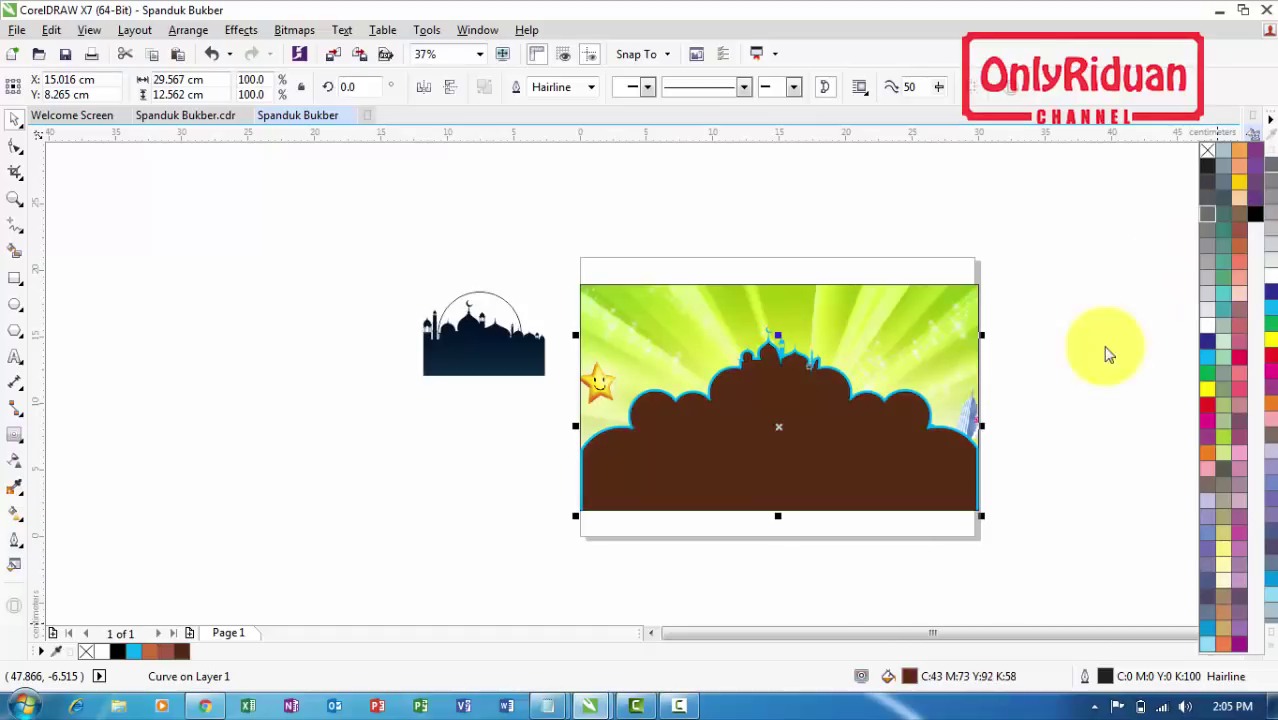
pyautogui.click(1052, 432)
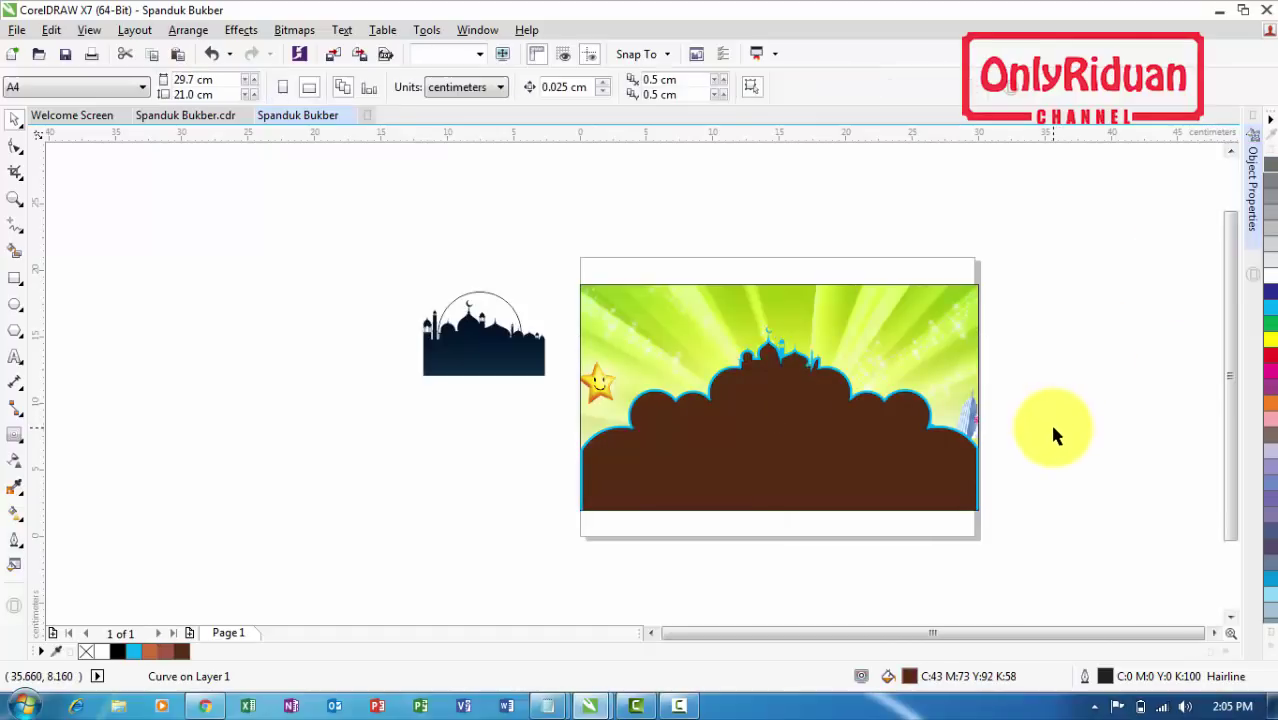
# Add the artistic text "Bukber" on the brown skyline shape and set its font to Bonbon Regular
pyautogui.click(15, 198)
pyautogui.moveTo(553, 243); pyautogui.dragTo(1014, 567)
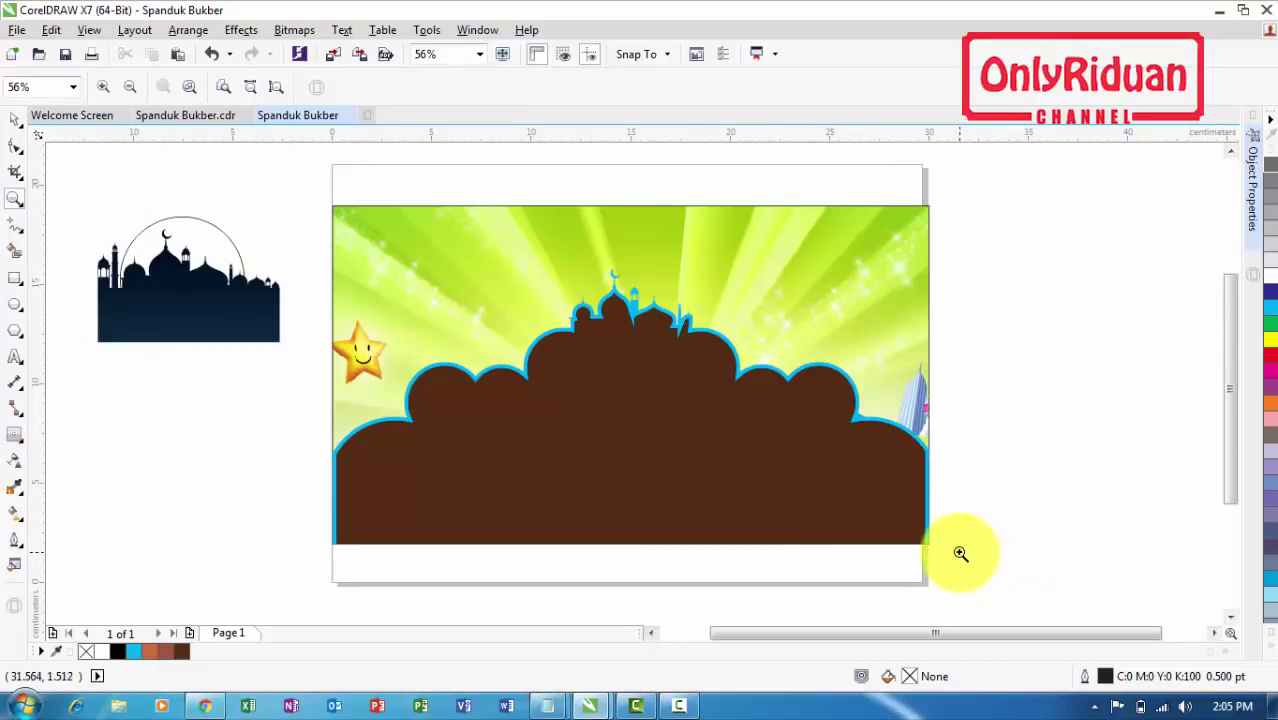
pyautogui.click(16, 360)
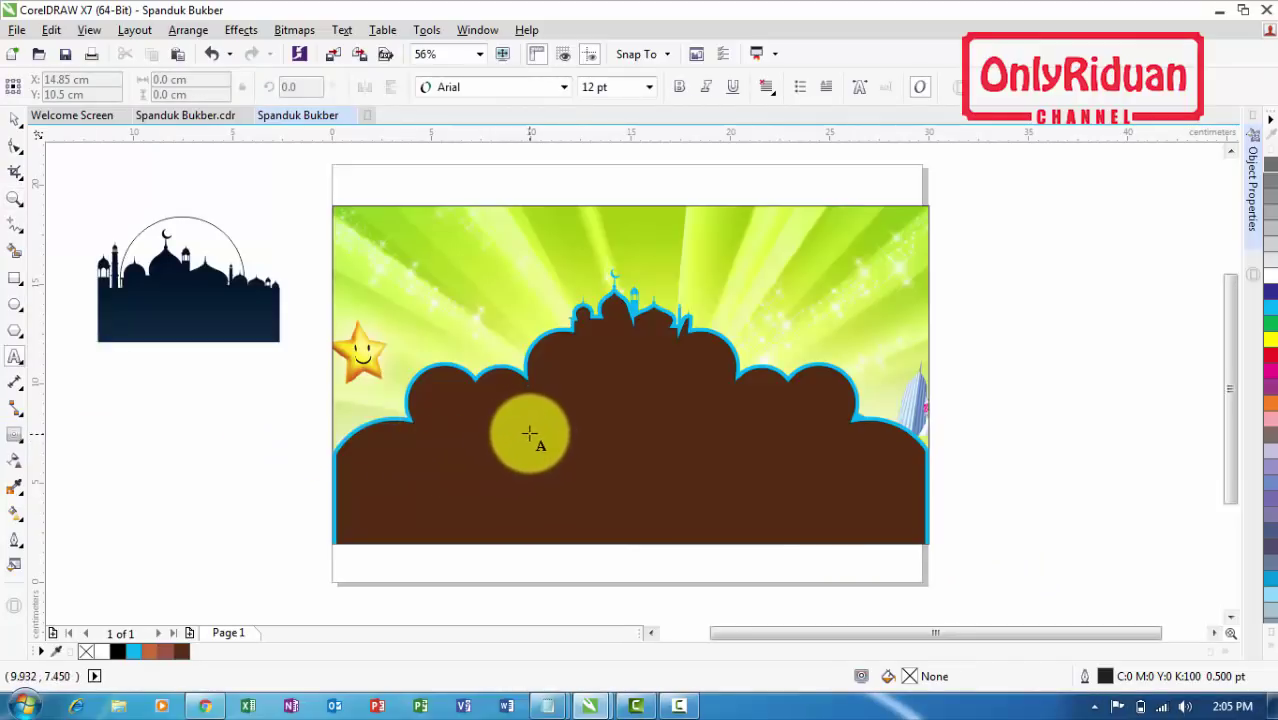
pyautogui.click(529, 432)
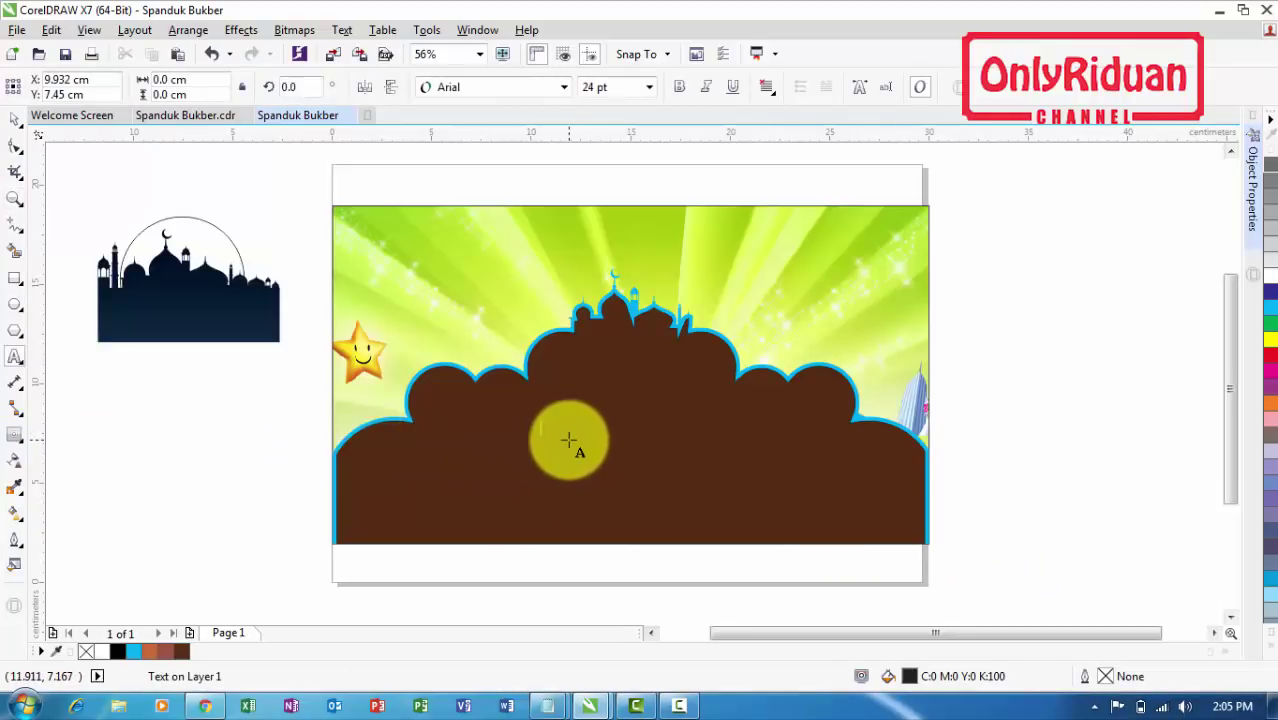
pyautogui.write('Bukber')
pyautogui.click(16, 119)
pyautogui.moveTo(586, 414); pyautogui.dragTo(672, 374)
pyautogui.click(566, 88)
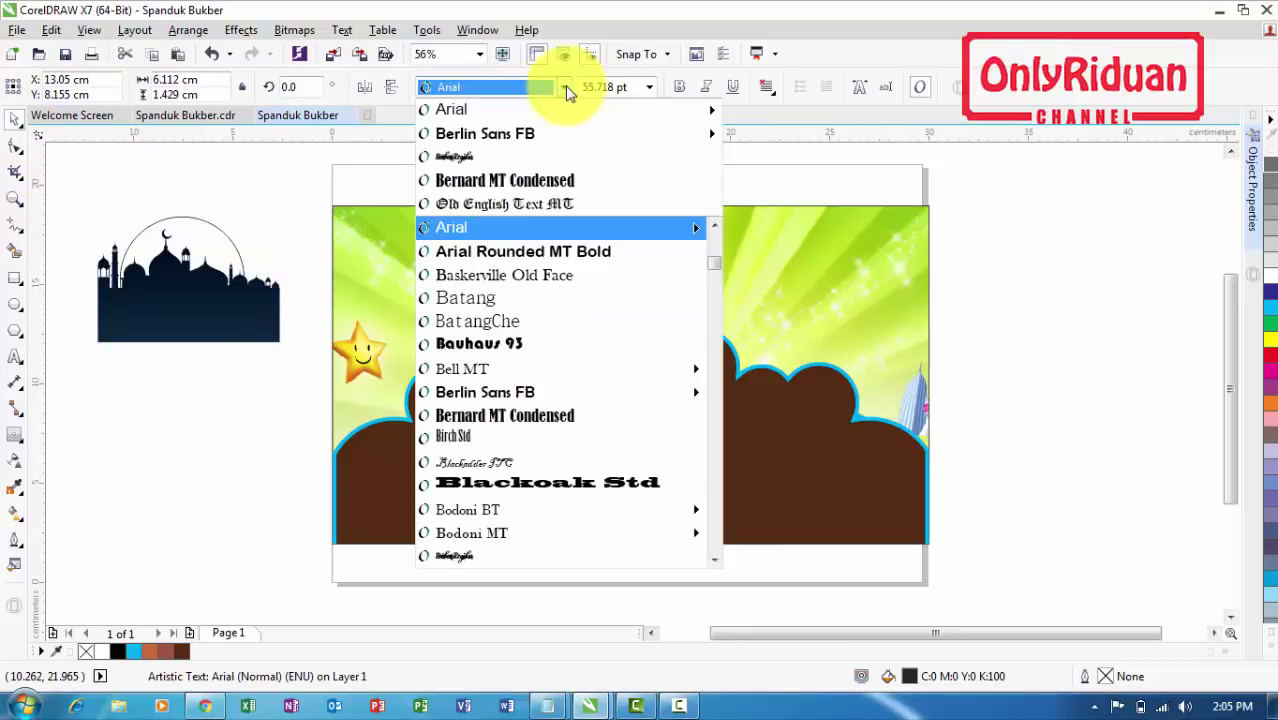
pyautogui.click(478, 157)
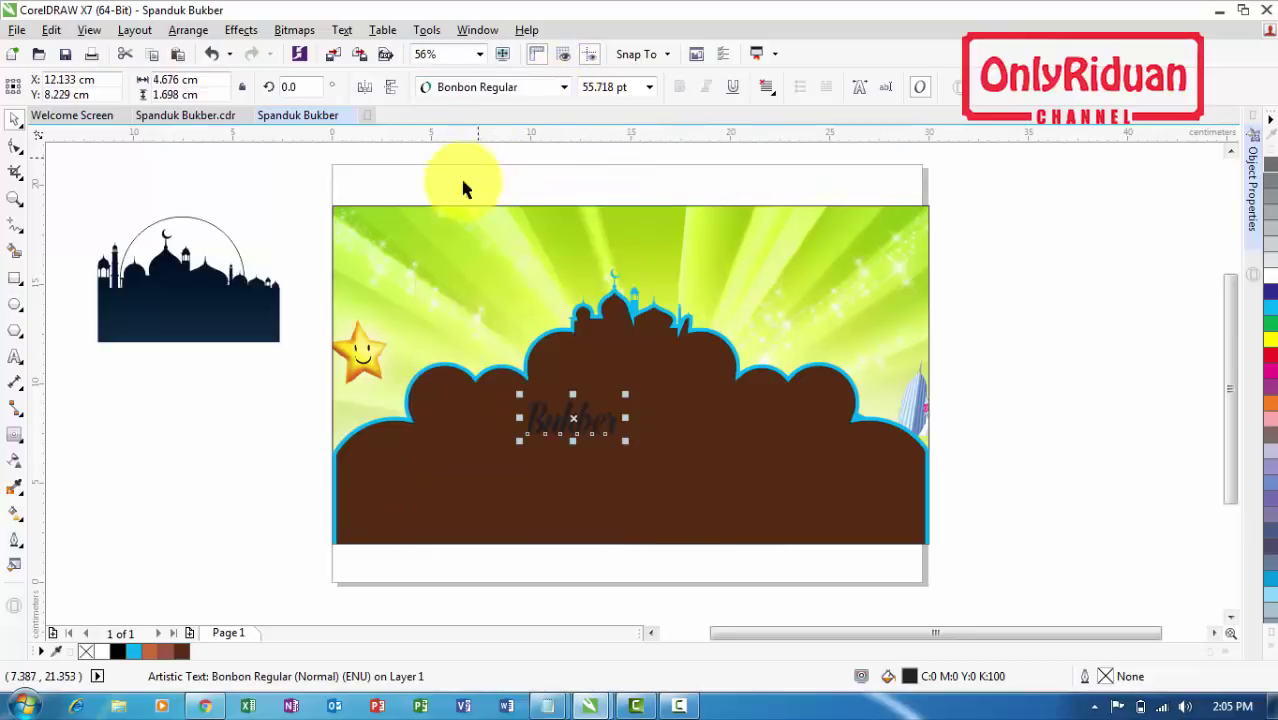
# Enlarge the "Bukber" text to about 107 pt, centred below the mosque domes, and fill it white
pyautogui.moveTo(629, 395); pyautogui.dragTo(677, 372)
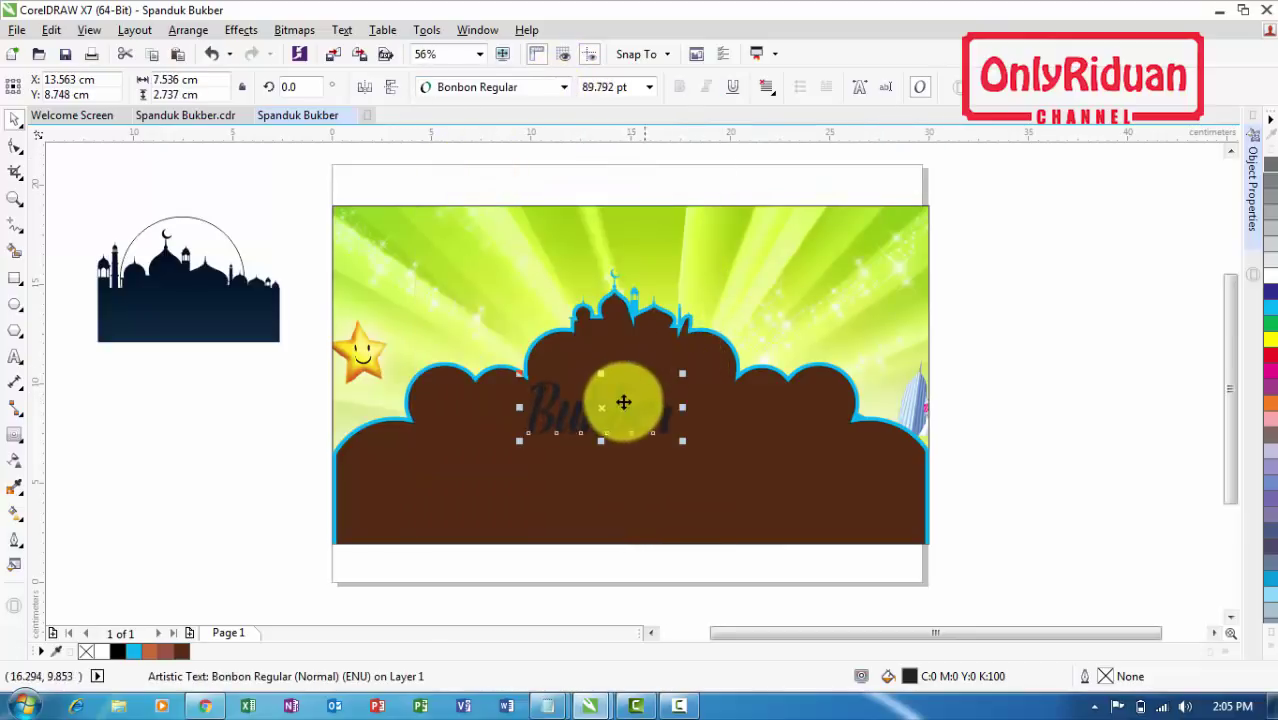
pyautogui.moveTo(605, 408); pyautogui.dragTo(618, 372)
pyautogui.moveTo(694, 405); pyautogui.dragTo(724, 429)
pyautogui.moveTo(636, 377)
pyautogui.mouseDown()
pyautogui.moveTo(642, 366)
pyautogui.moveTo(636, 378)
pyautogui.mouseUp()
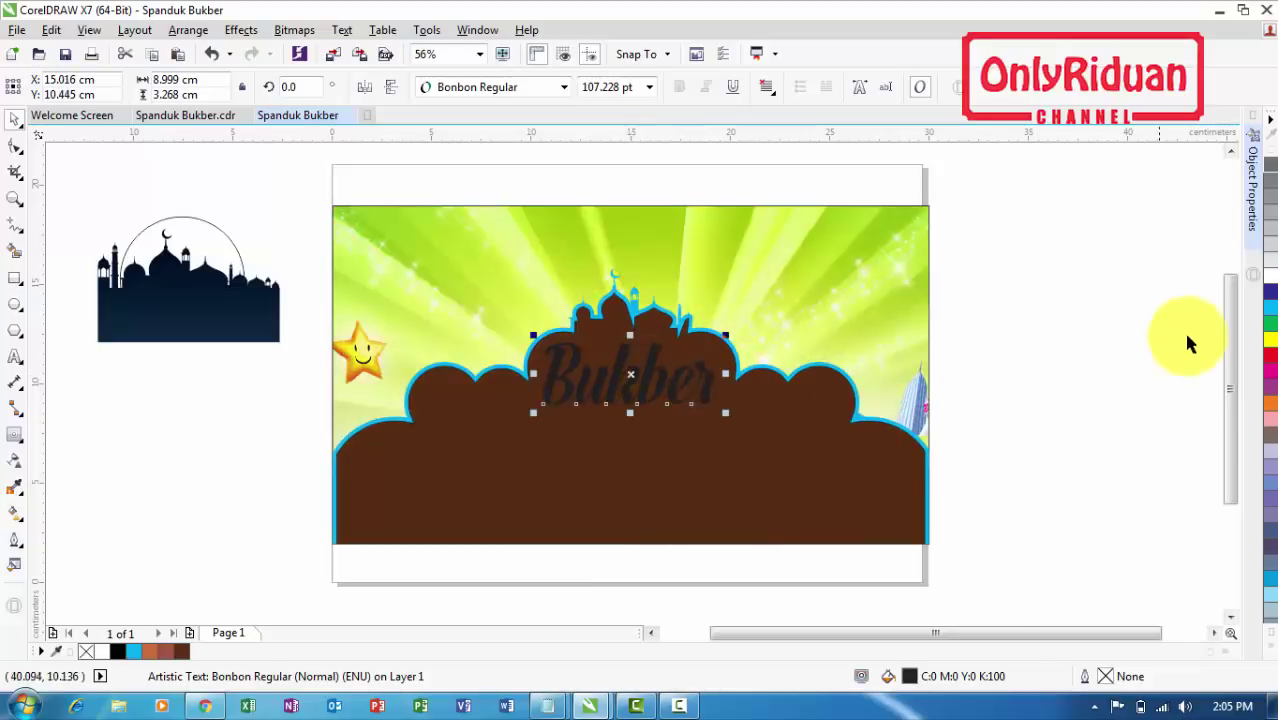
pyautogui.click(1266, 273)
pyautogui.click(980, 340)
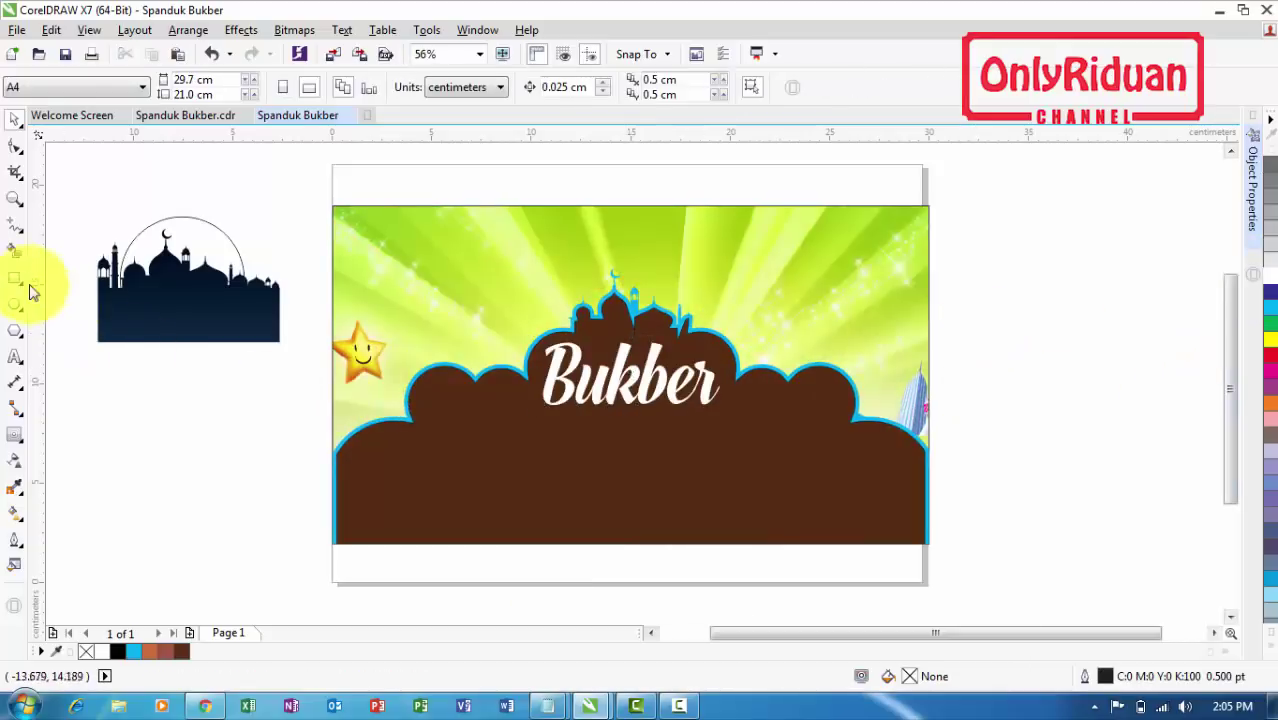
# Add the artistic text "Silaturahmi" beneath "Bukber" and set its font to Bonbon Regular
pyautogui.click(15, 200)
pyautogui.moveTo(465, 310); pyautogui.dragTo(782, 442)
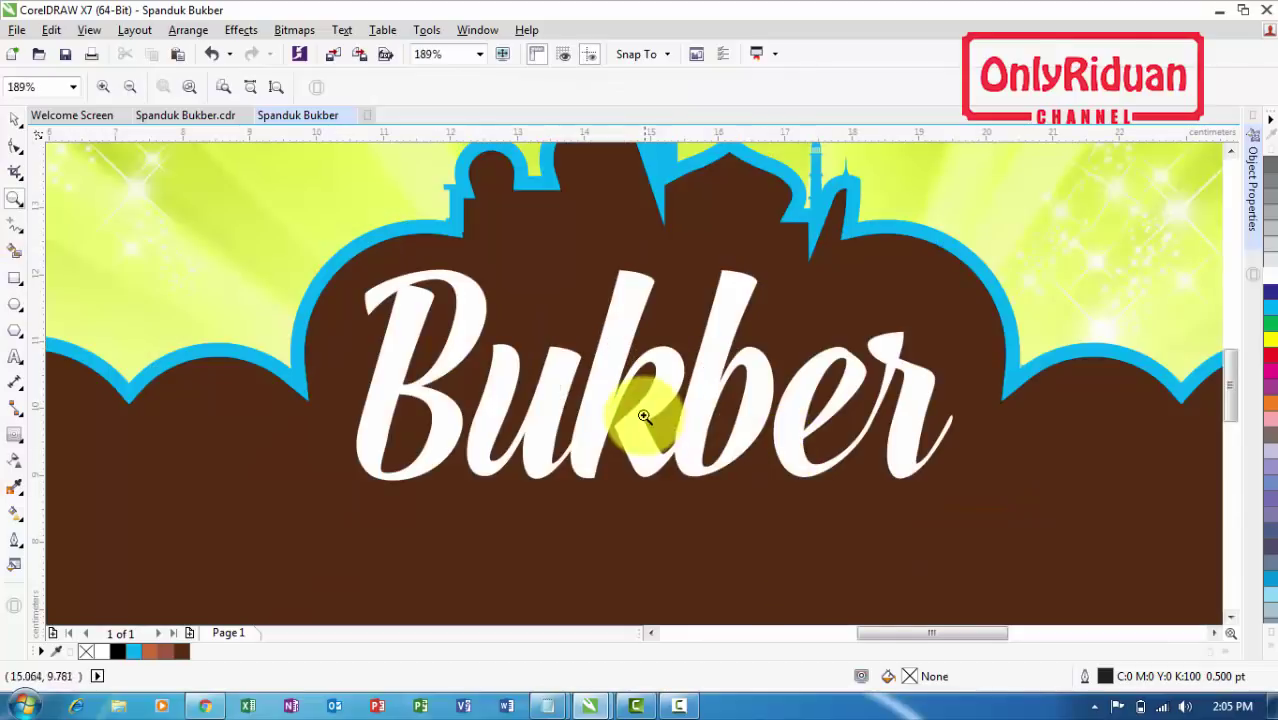
pyautogui.click(15, 357)
pyautogui.click(447, 538)
pyautogui.write('Silatu')
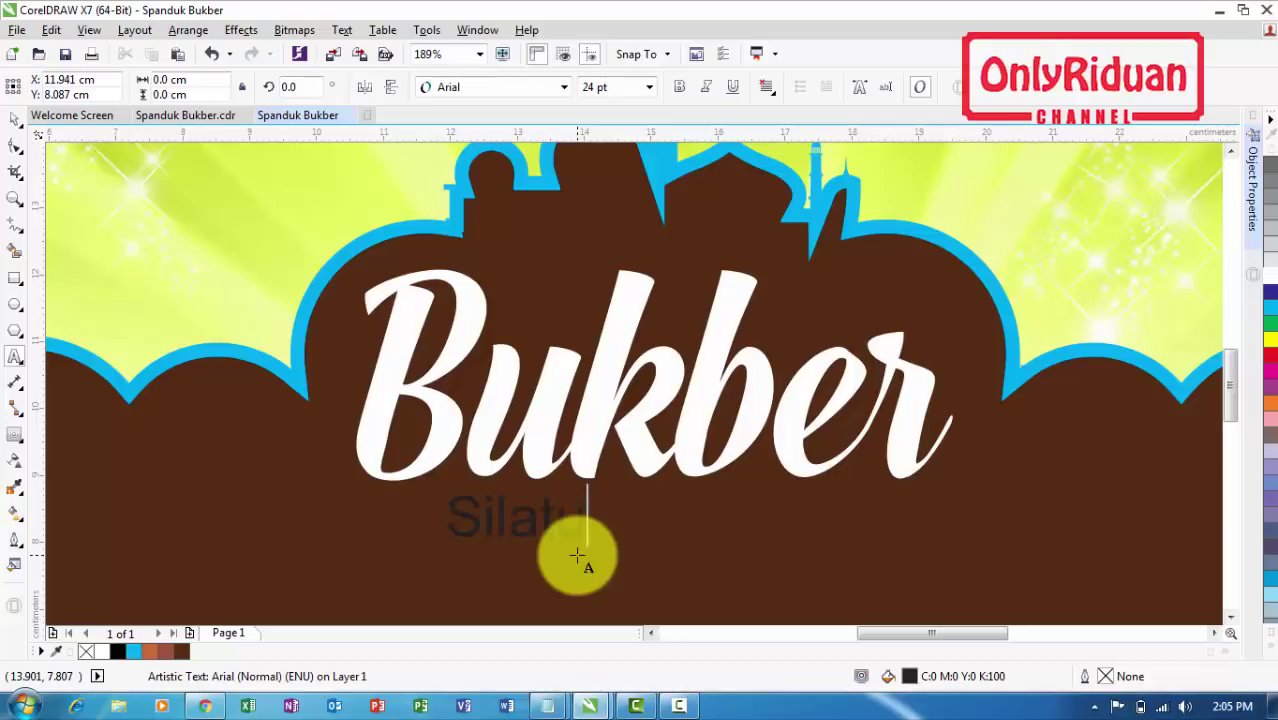
pyautogui.click(15, 119)
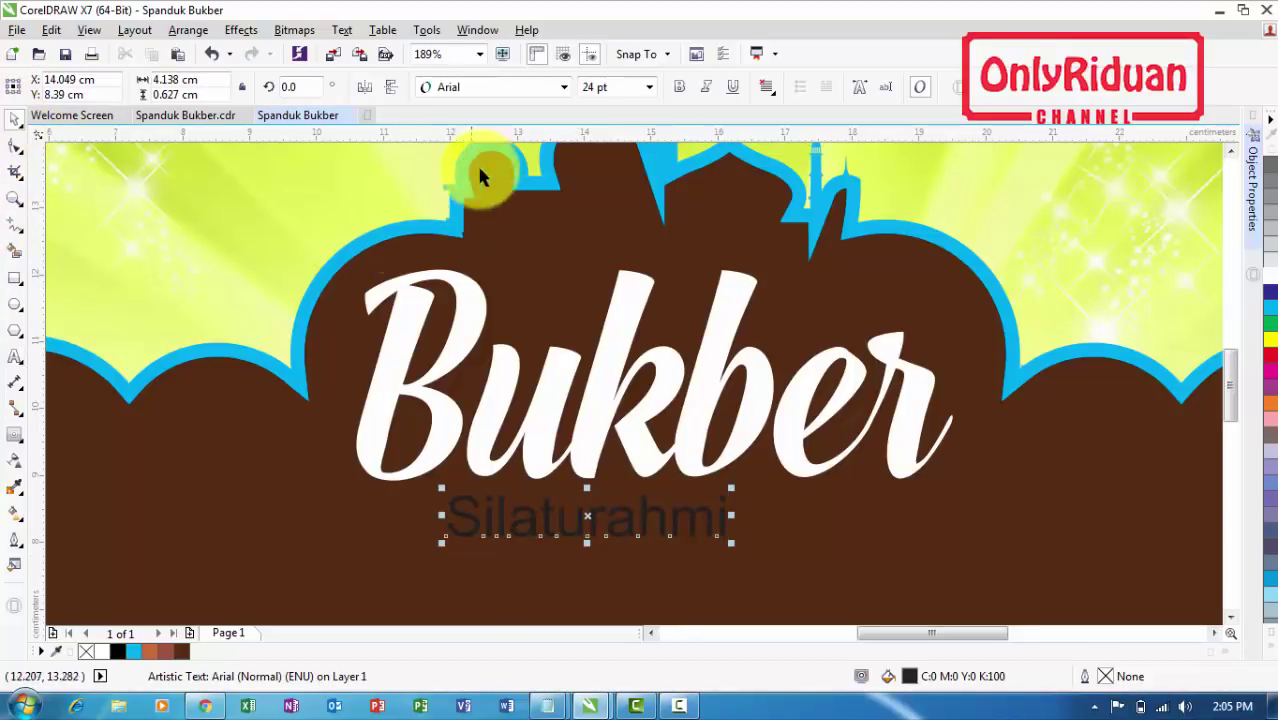
pyautogui.click(563, 88)
pyautogui.click(508, 130)
# Move the "Silaturahmi" text over the lower part of the letters "Bu" and enlarge it to about 28.5 pt
pyautogui.moveTo(562, 516); pyautogui.dragTo(440, 466)
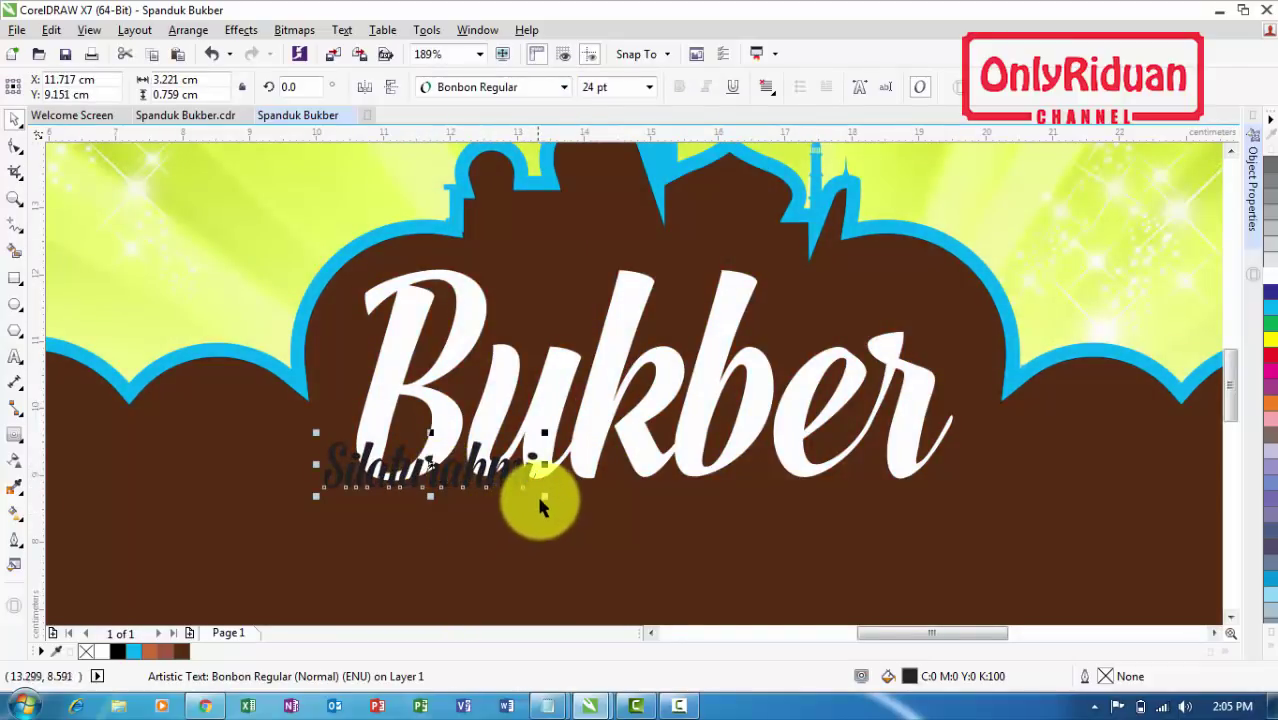
pyautogui.click(537, 491)
pyautogui.moveTo(532, 492)
pyautogui.mouseDown()
pyautogui.moveTo(596, 537)
pyautogui.moveTo(577, 522)
pyautogui.mouseUp()
pyautogui.click(432, 475)
pyautogui.moveTo(451, 477); pyautogui.dragTo(449, 459)
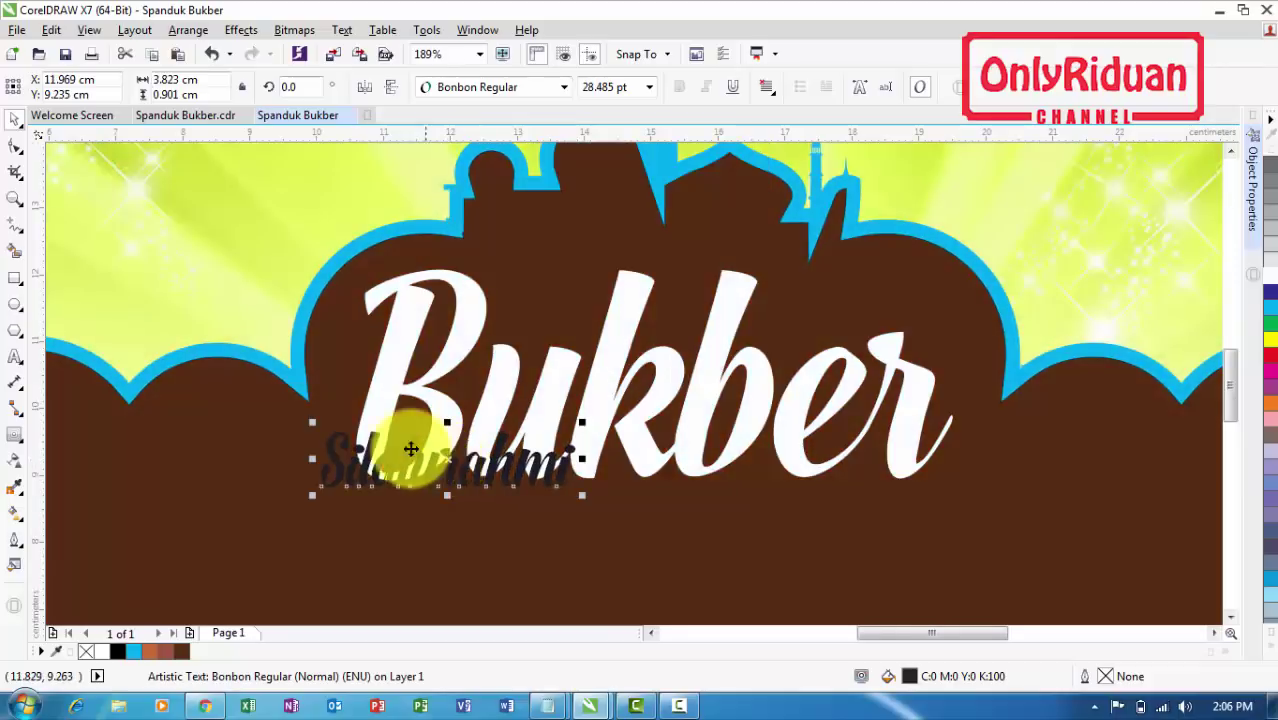
# Add a one-step outside contour of about 0.031 cm to the "Silaturahmi" text and fill the contour white
pyautogui.click(14, 198)
pyautogui.moveTo(278, 370); pyautogui.dragTo(608, 542)
pyautogui.click(14, 118)
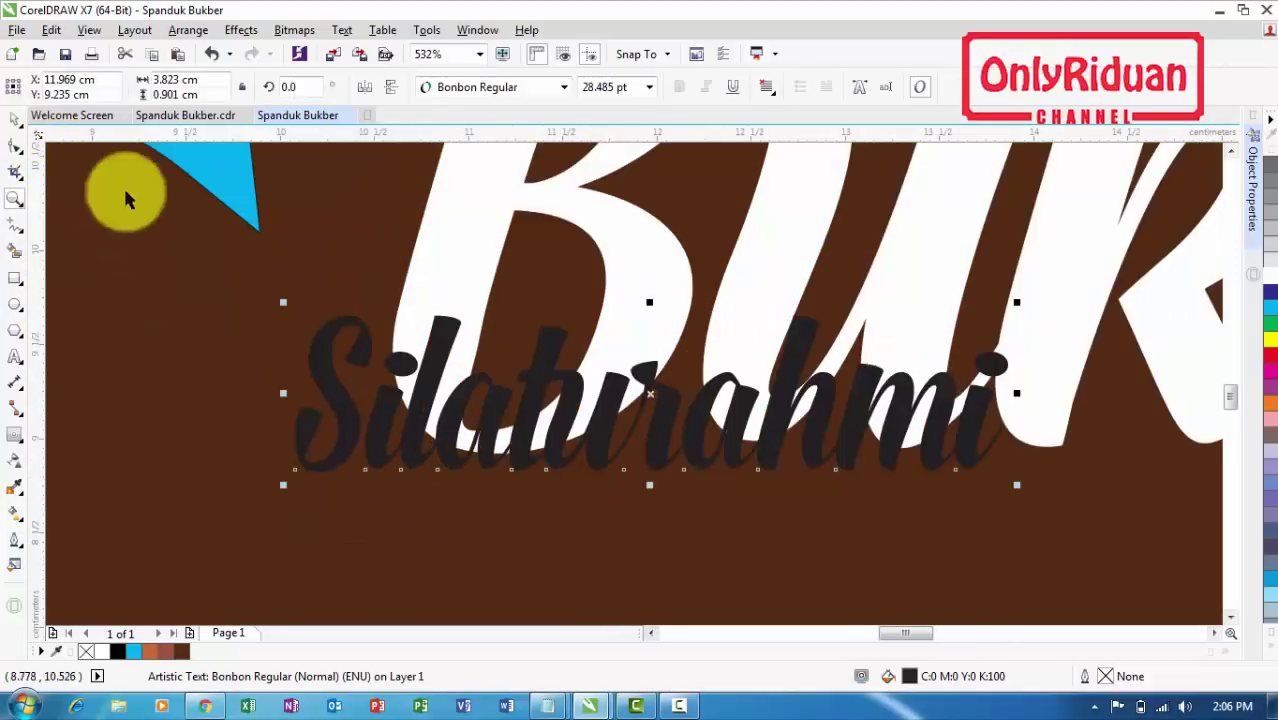
pyautogui.click(16, 436)
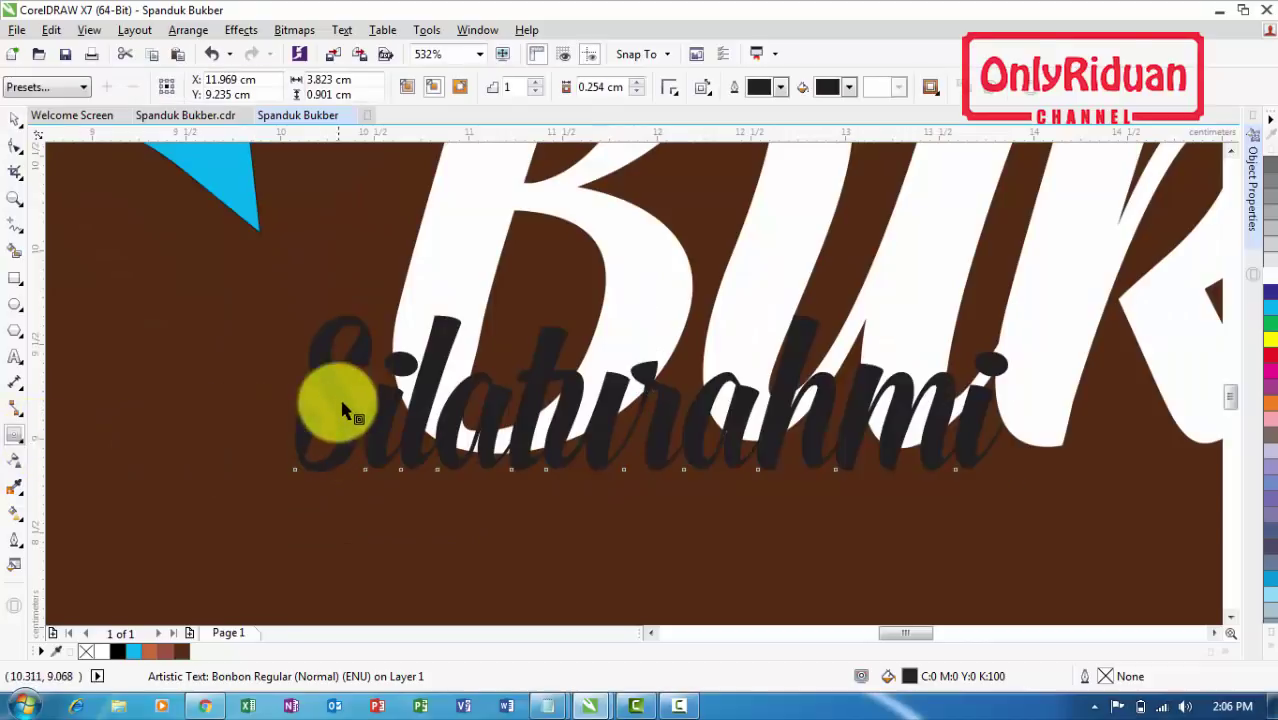
pyautogui.moveTo(323, 347); pyautogui.dragTo(285, 277)
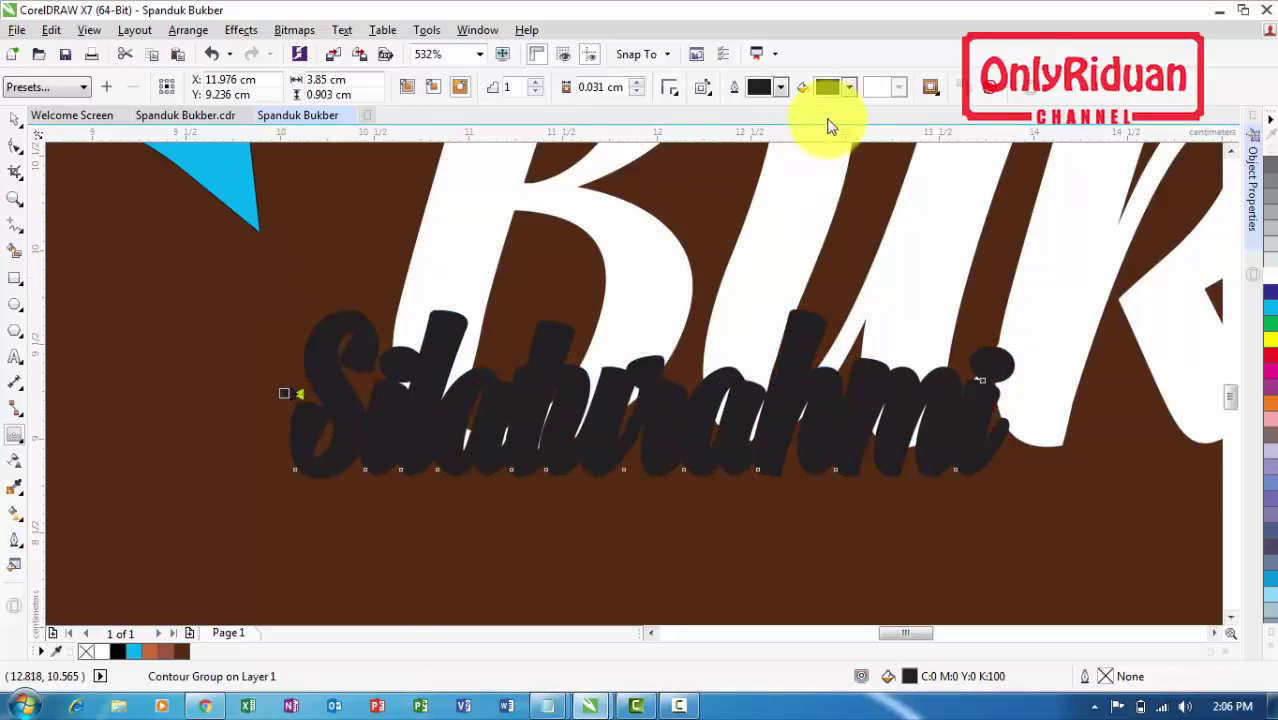
pyautogui.click(848, 87)
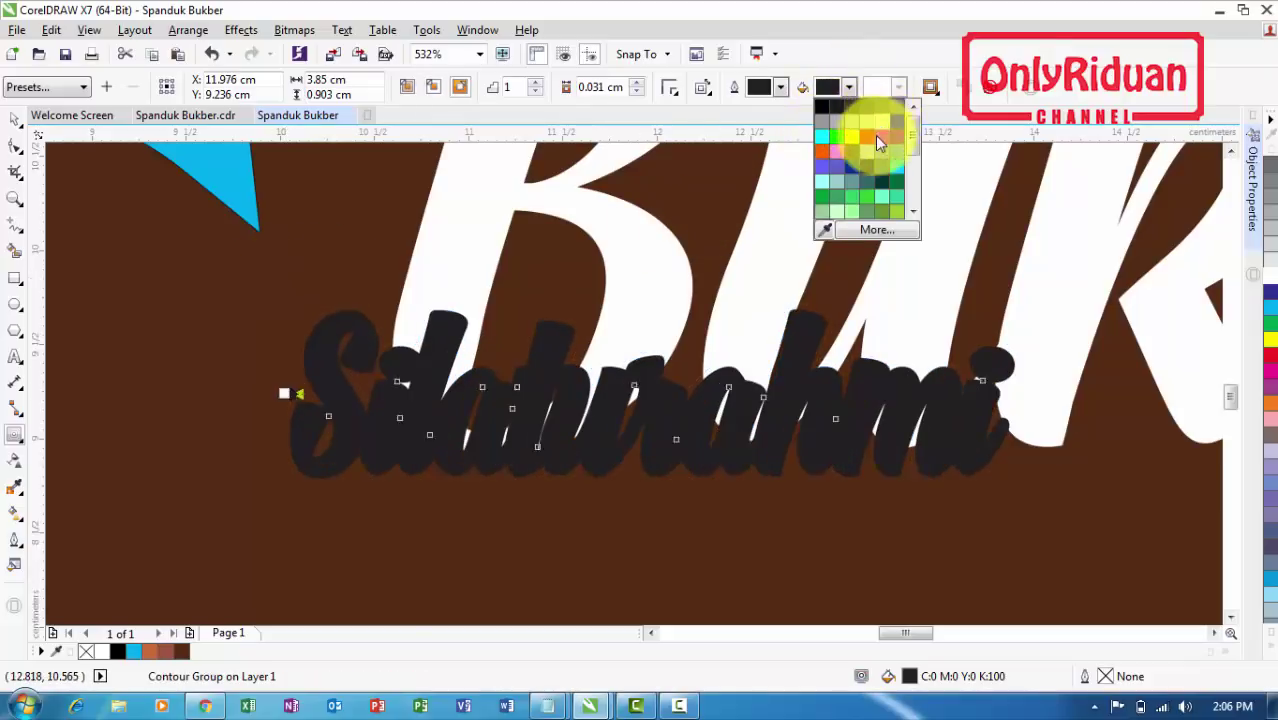
pyautogui.click(877, 140)
pyautogui.scroll(-5, 660, 330)
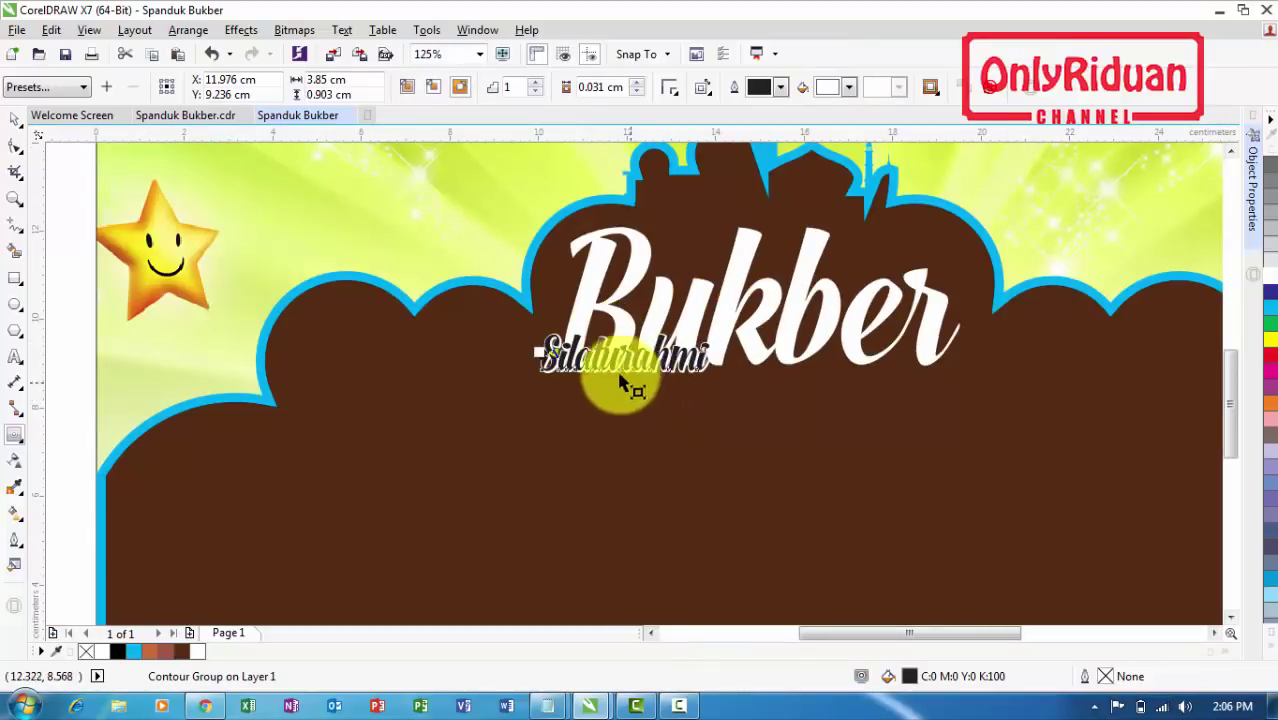
pyautogui.scroll(3, 625, 390)
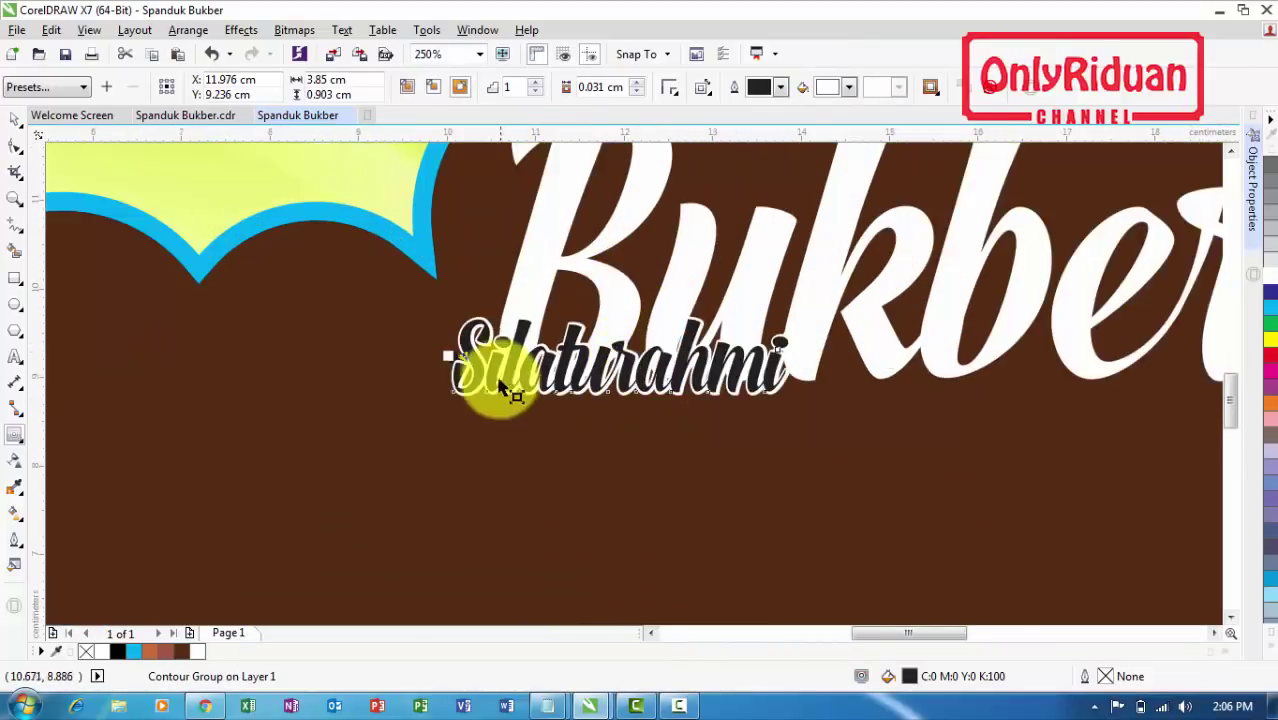
pyautogui.scroll(2, 515, 362)
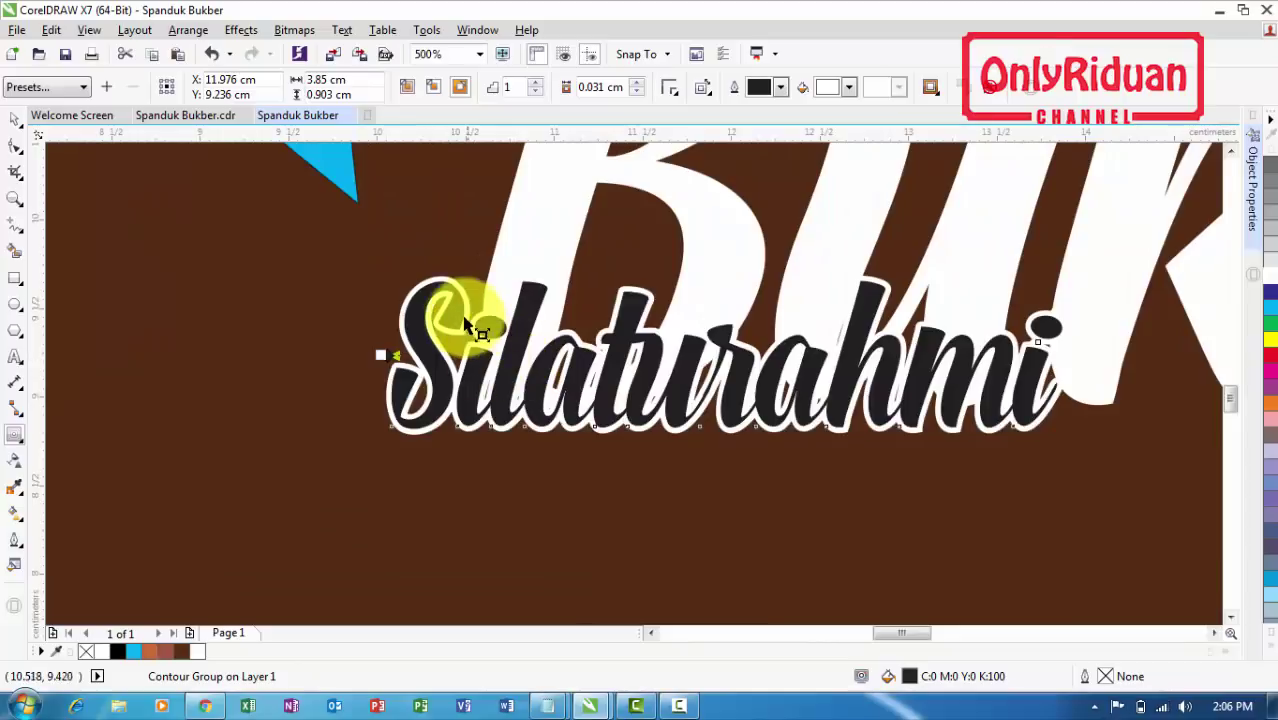
pyautogui.rightClick(461, 274)
pyautogui.click(455, 289)
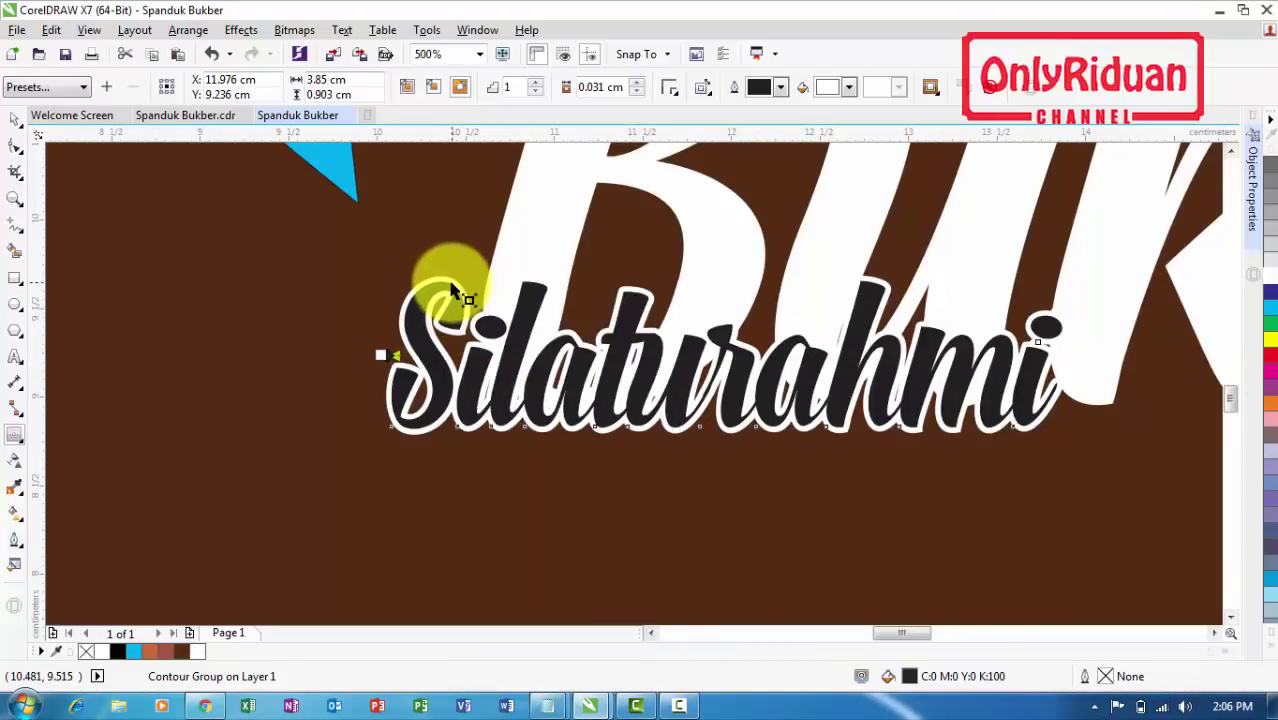
pyautogui.rightClick(453, 285)
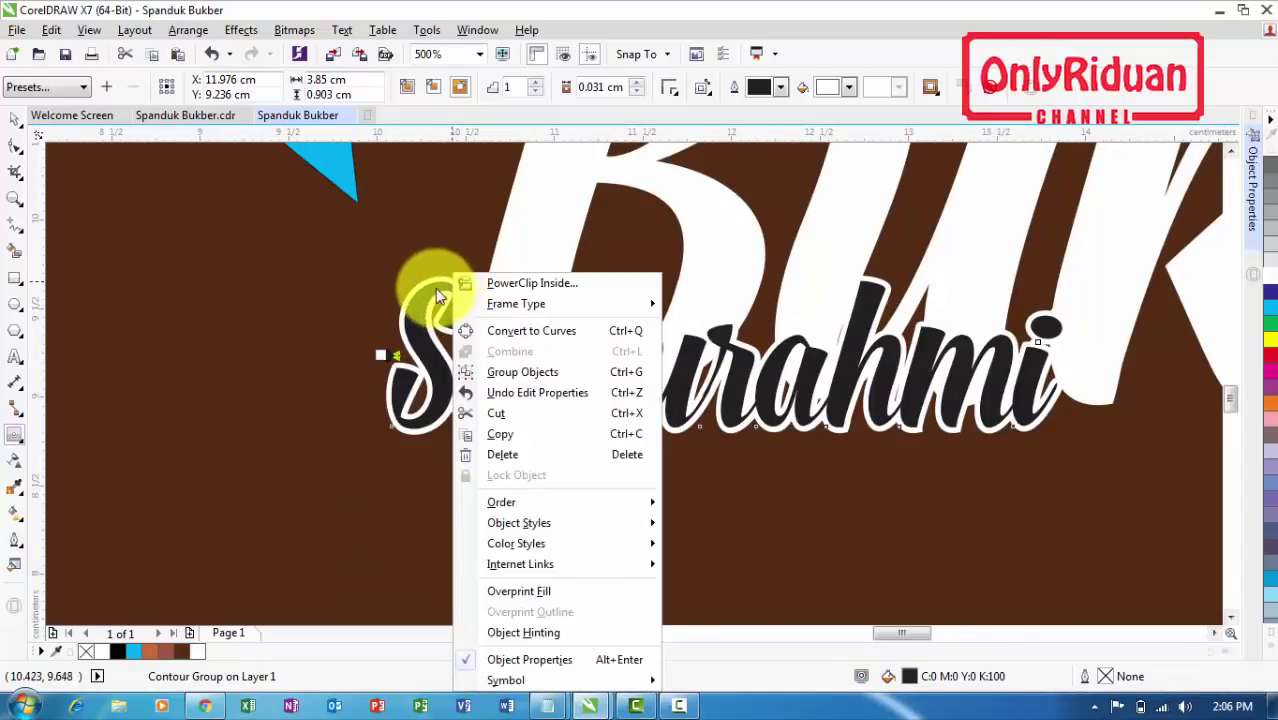
pyautogui.click(432, 289)
pyautogui.rightClick(429, 288)
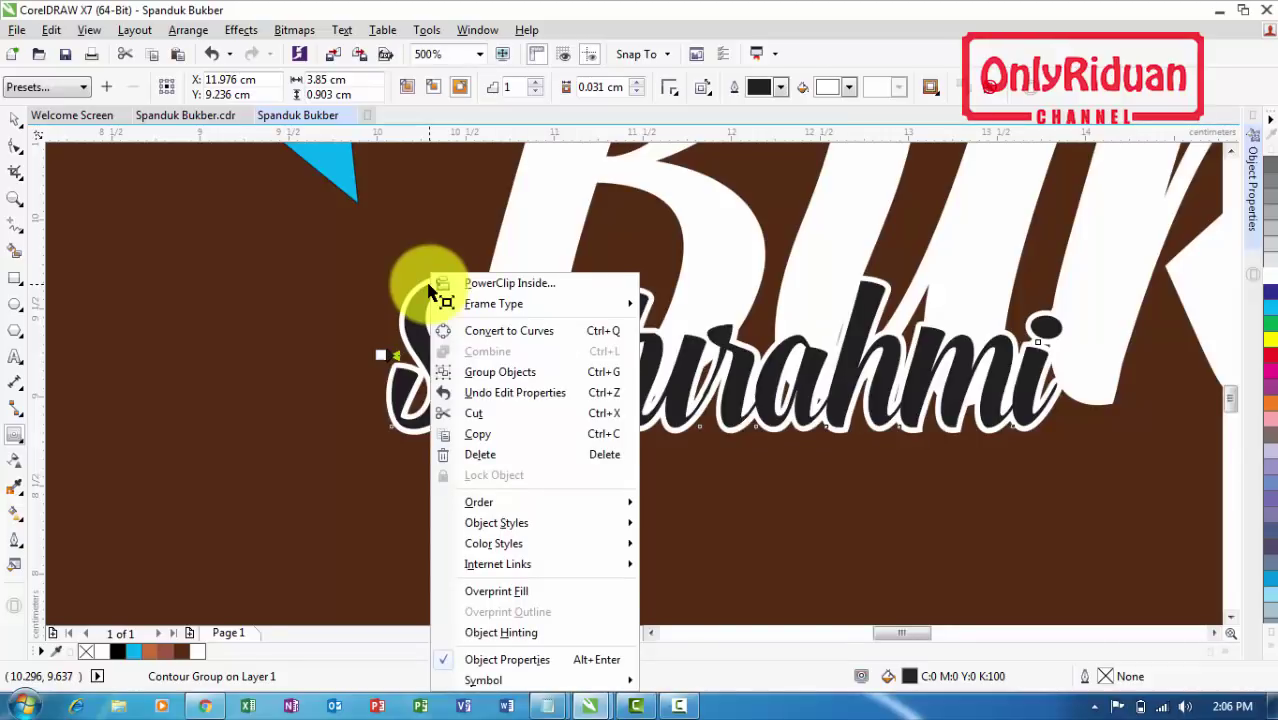
pyautogui.click(777, 429)
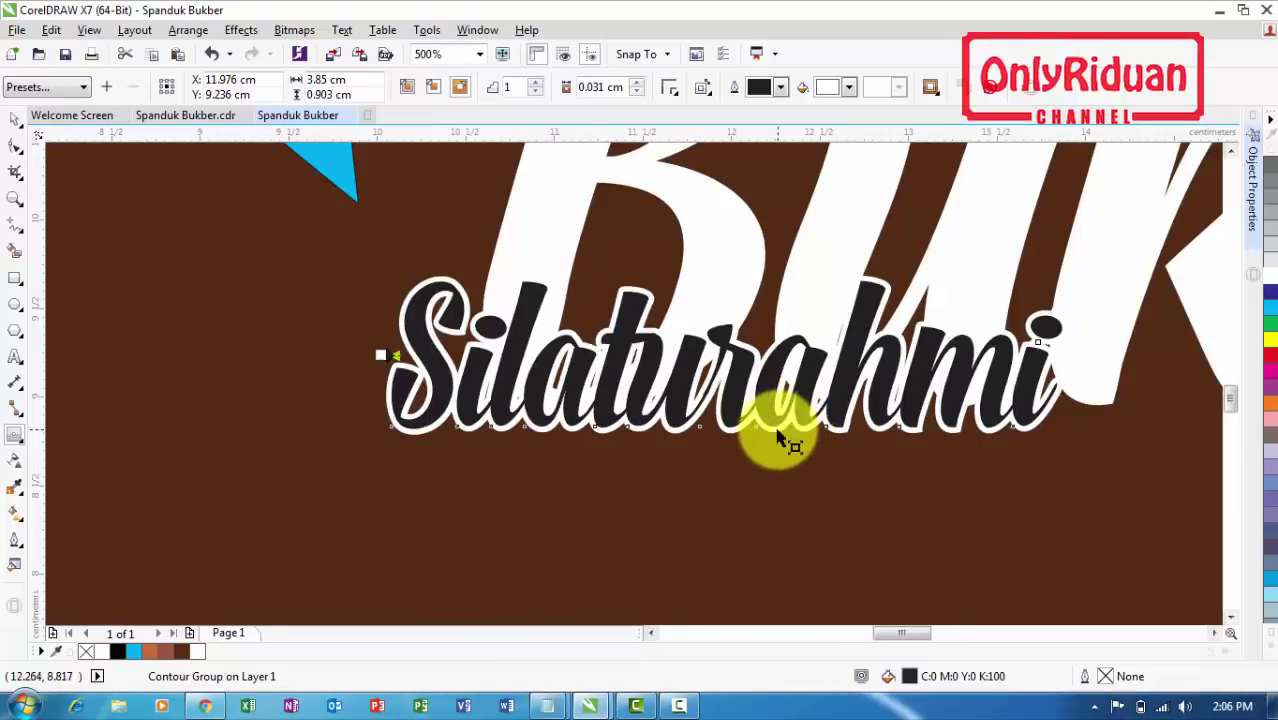
# Break the contour group of the "Silaturahmi" text apart into separate lettering and white outline objects
pyautogui.rightClick(776, 430)
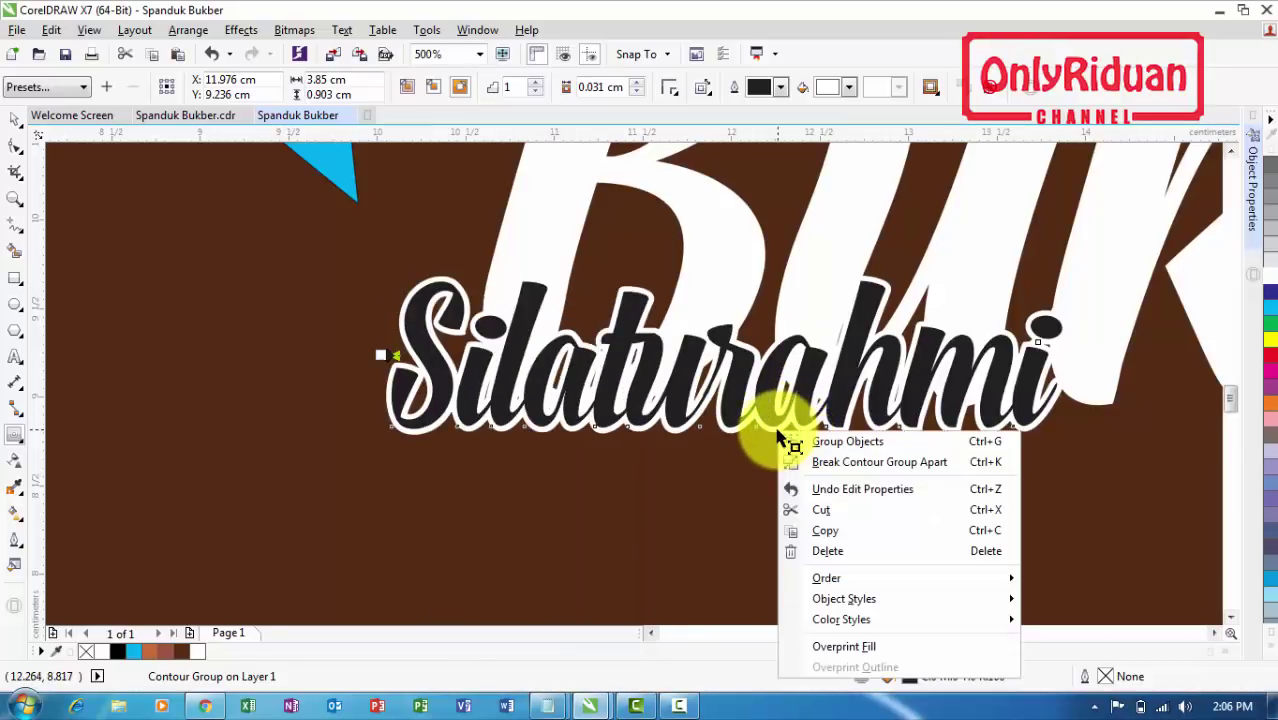
pyautogui.click(868, 463)
pyautogui.scroll(-2, 740, 425)
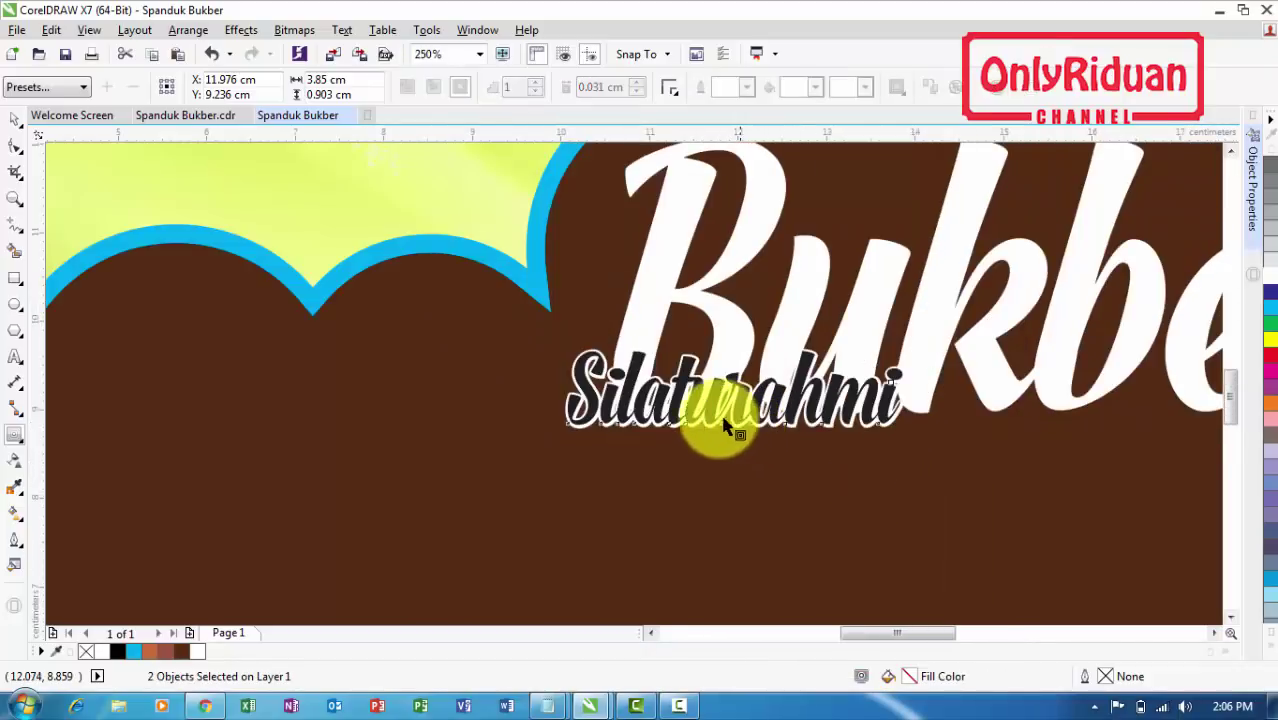
# Try moving the "Silaturahmi" lettering down off its white outline, and undo the move
pyautogui.click(15, 119)
pyautogui.click(610, 405)
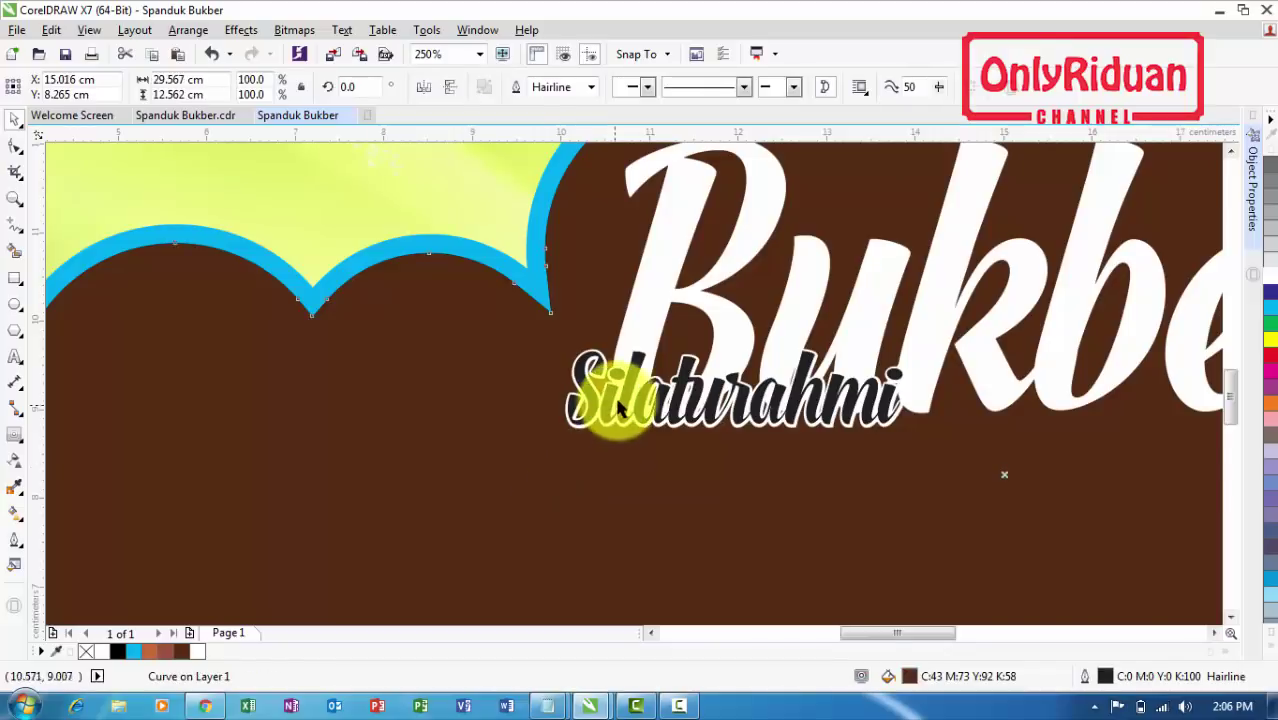
pyautogui.moveTo(626, 398); pyautogui.dragTo(626, 463)
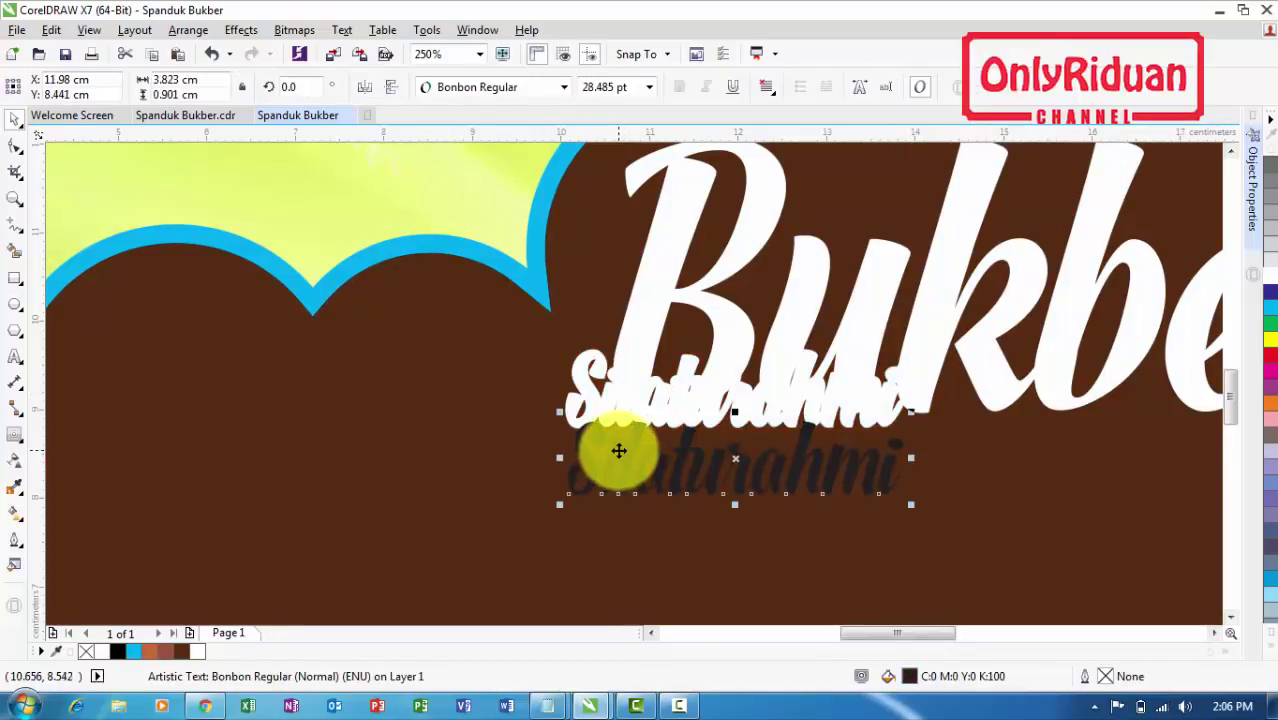
pyautogui.hotkey('ctrl', 'z')
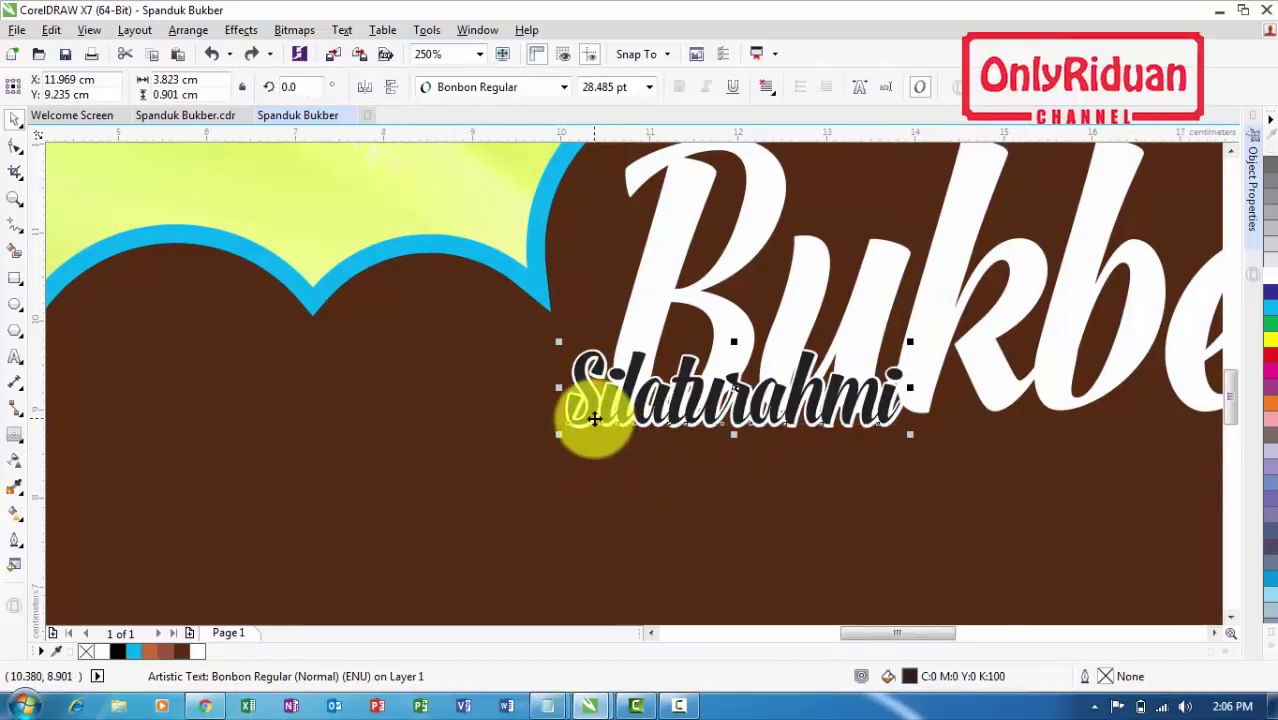
# Consult the finished reference banner and add the artistic text "ALUMNI MAN 2 SAMARINDA" below the "Bukber" title
pyautogui.scroll(-1, 591, 420)
pyautogui.scroll(-2, 592, 418)
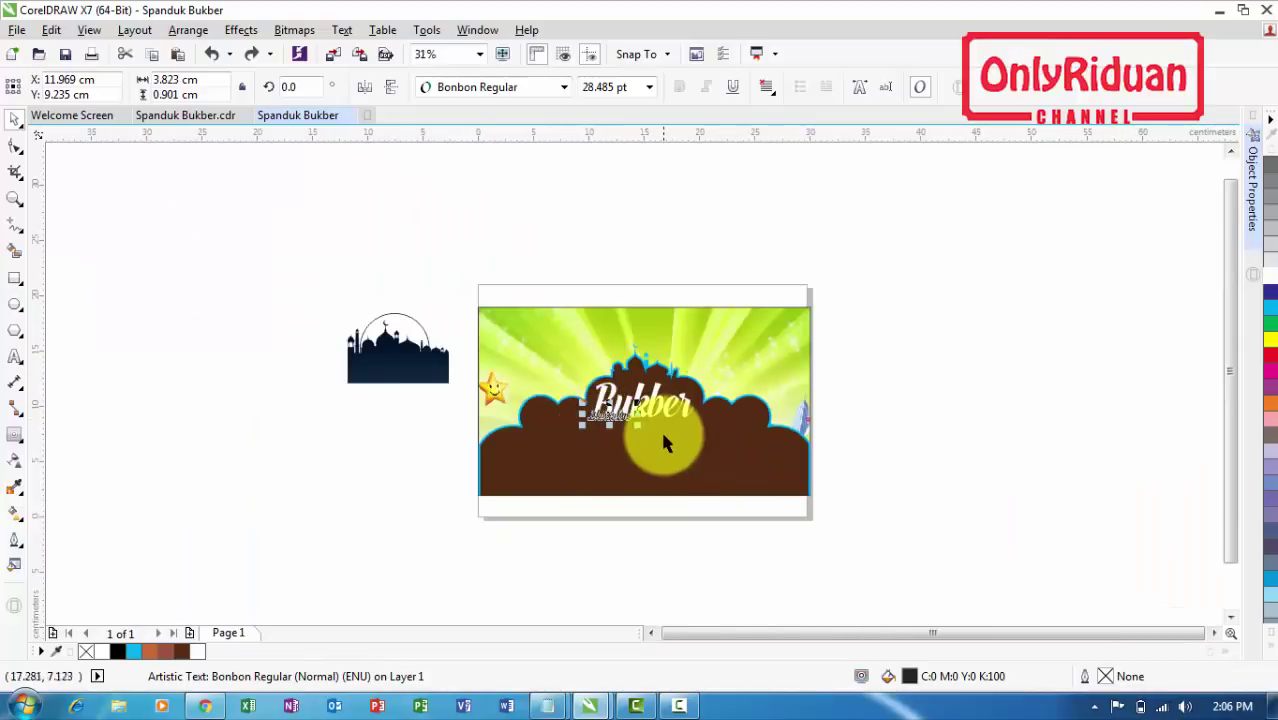
pyautogui.scroll(1, 660, 428)
pyautogui.scroll(1, 663, 437)
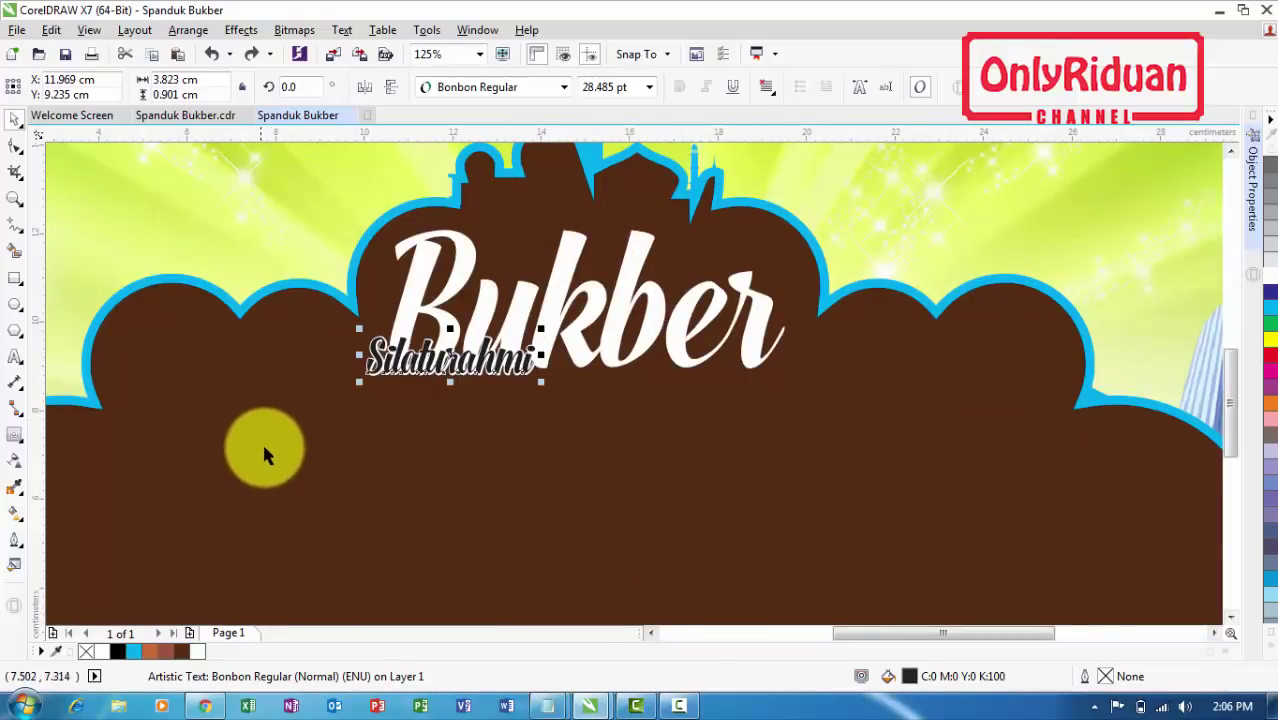
pyautogui.click(197, 115)
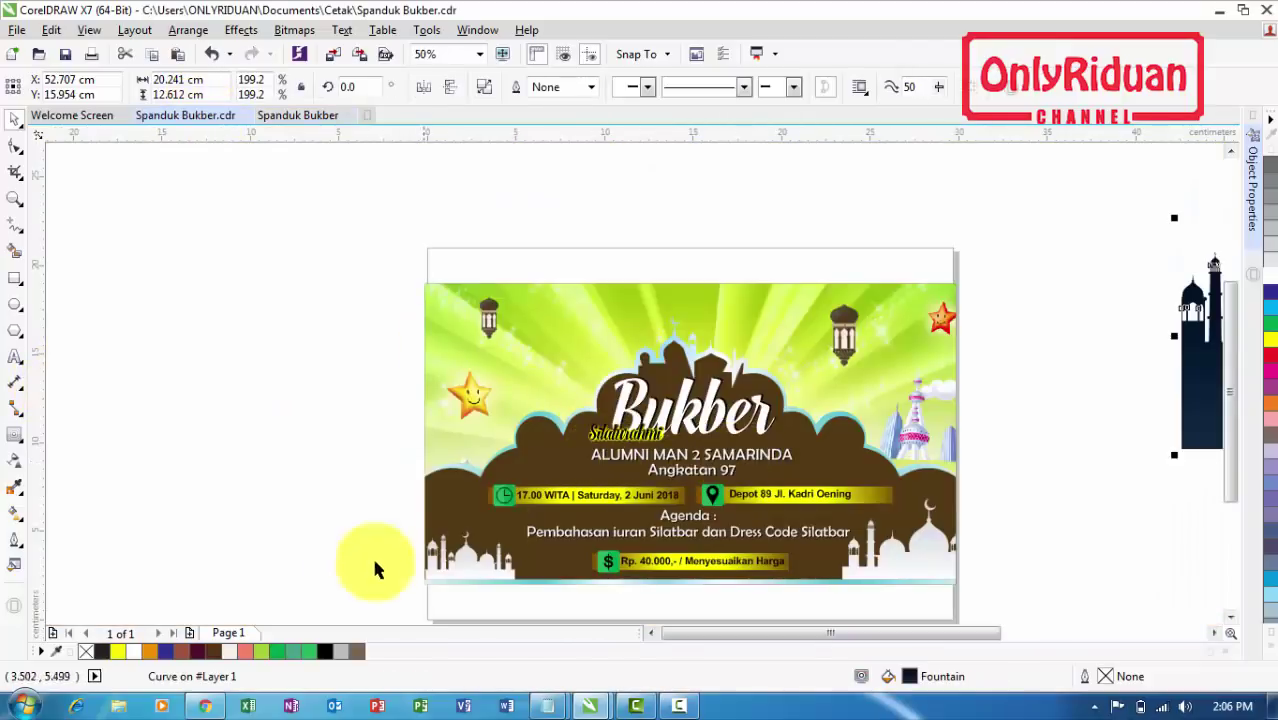
pyautogui.click(290, 116)
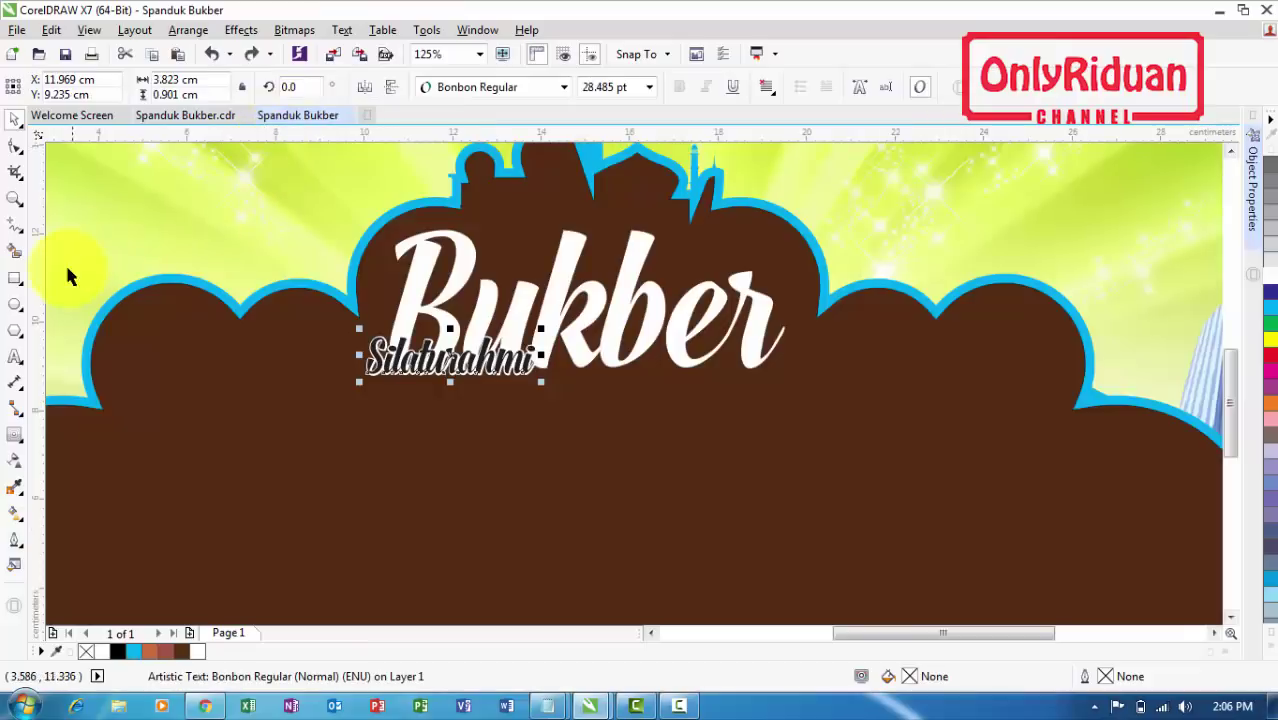
pyautogui.click(15, 357)
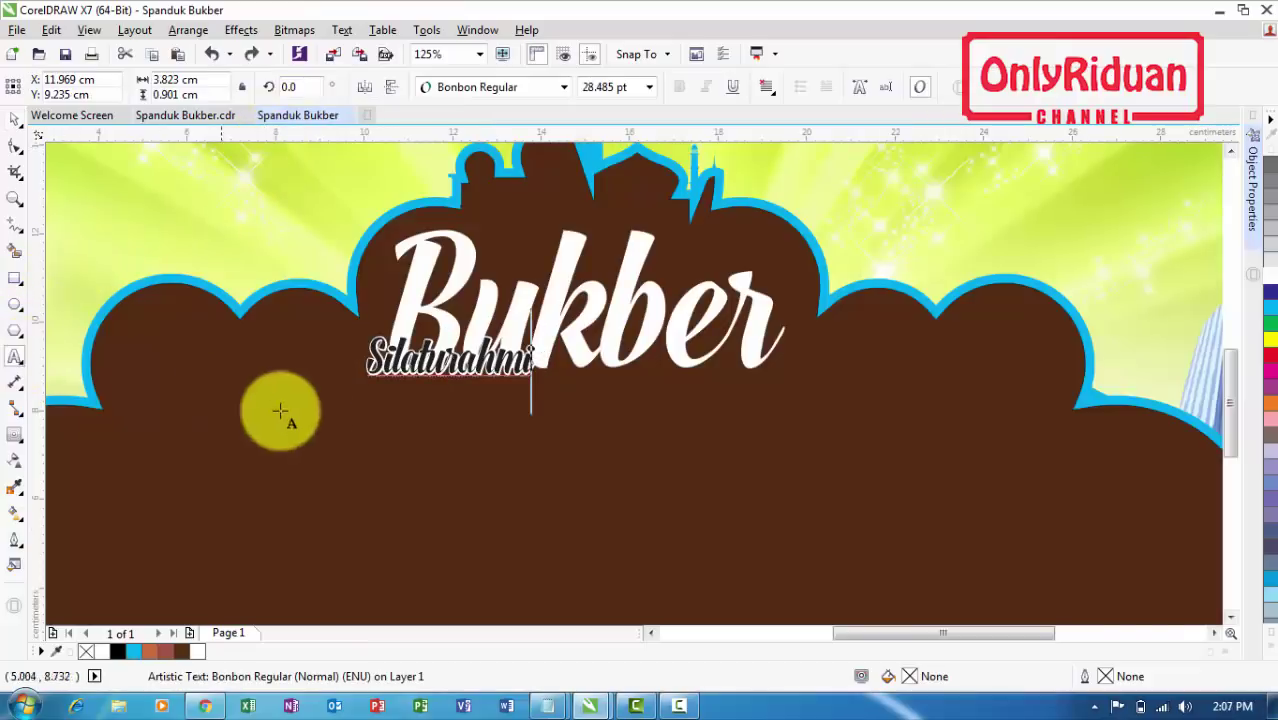
pyautogui.click(420, 446)
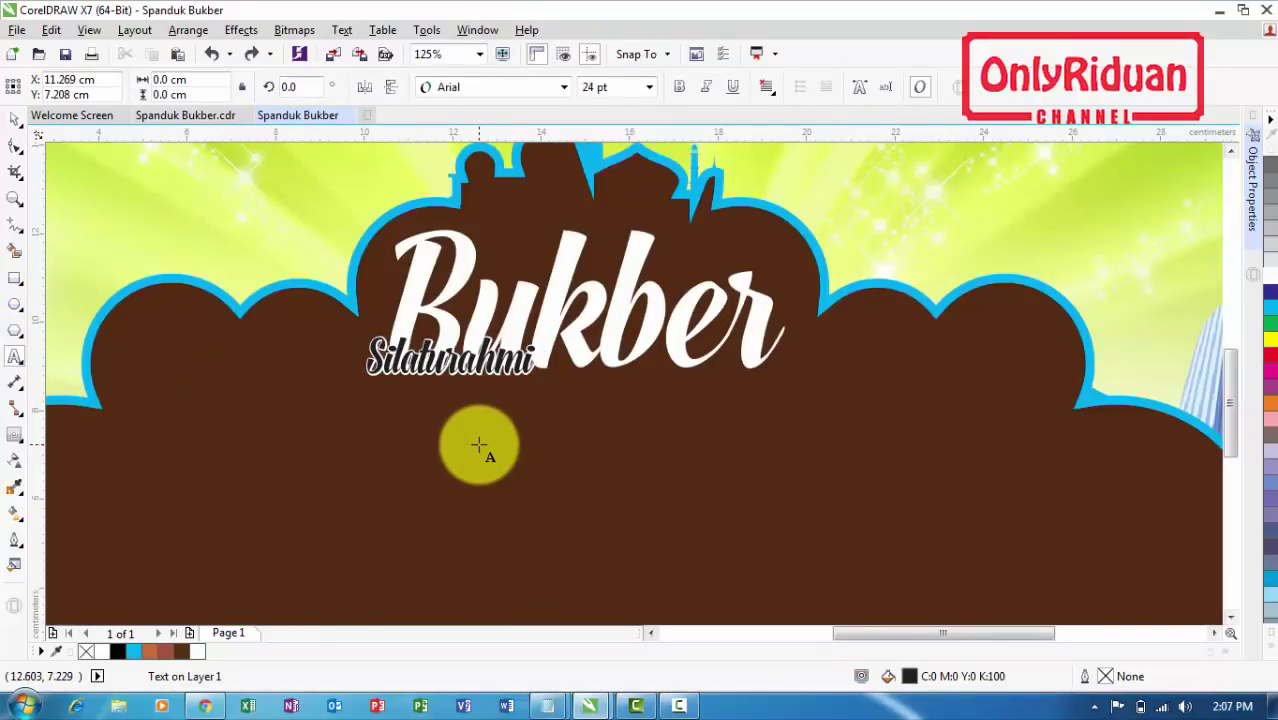
pyautogui.write('ALUMNI MAN 2 SAMARINDA')
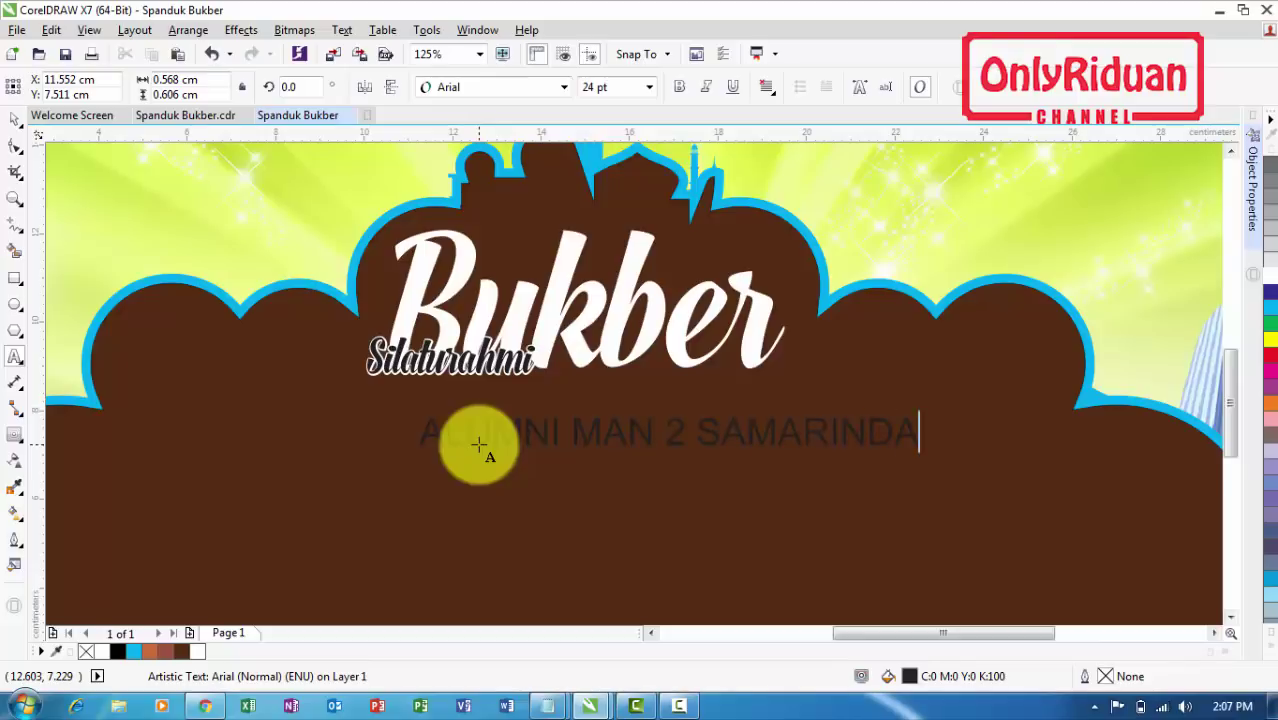
# Set the "ALUMNI MAN 2 SAMARINDA" text to the Berlin Sans FB font and fill it white
pyautogui.click(15, 119)
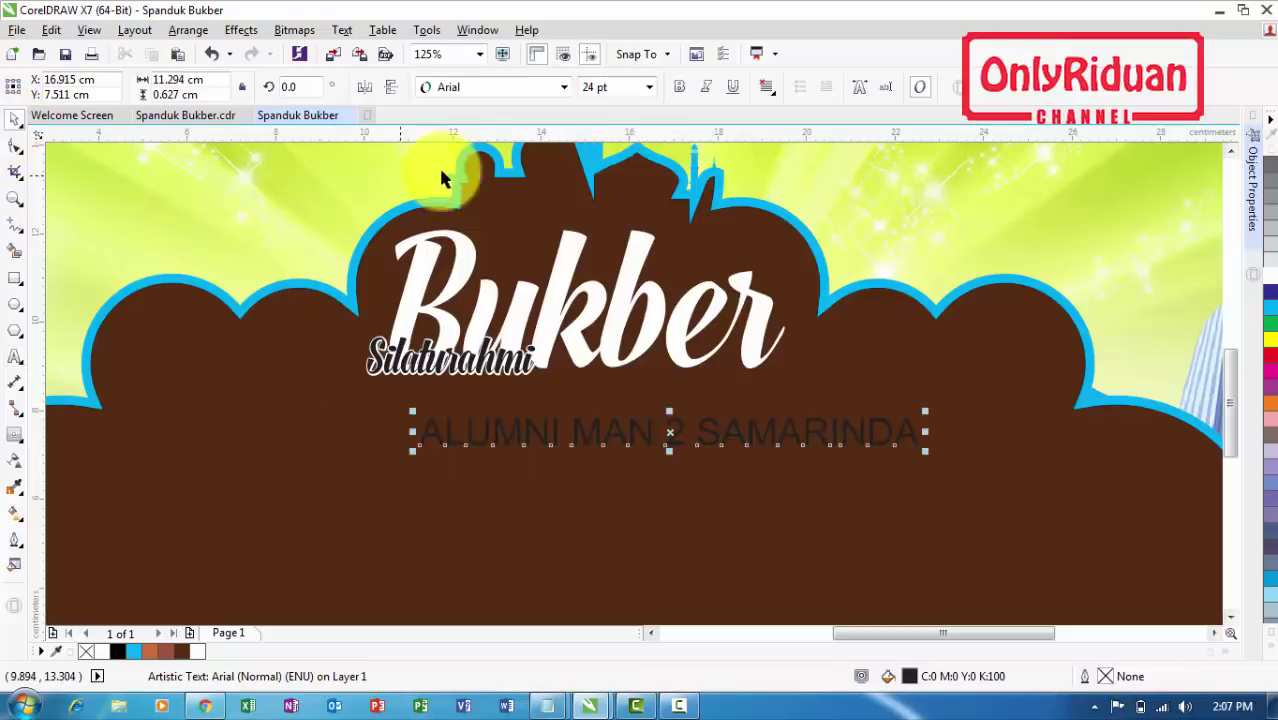
pyautogui.click(564, 87)
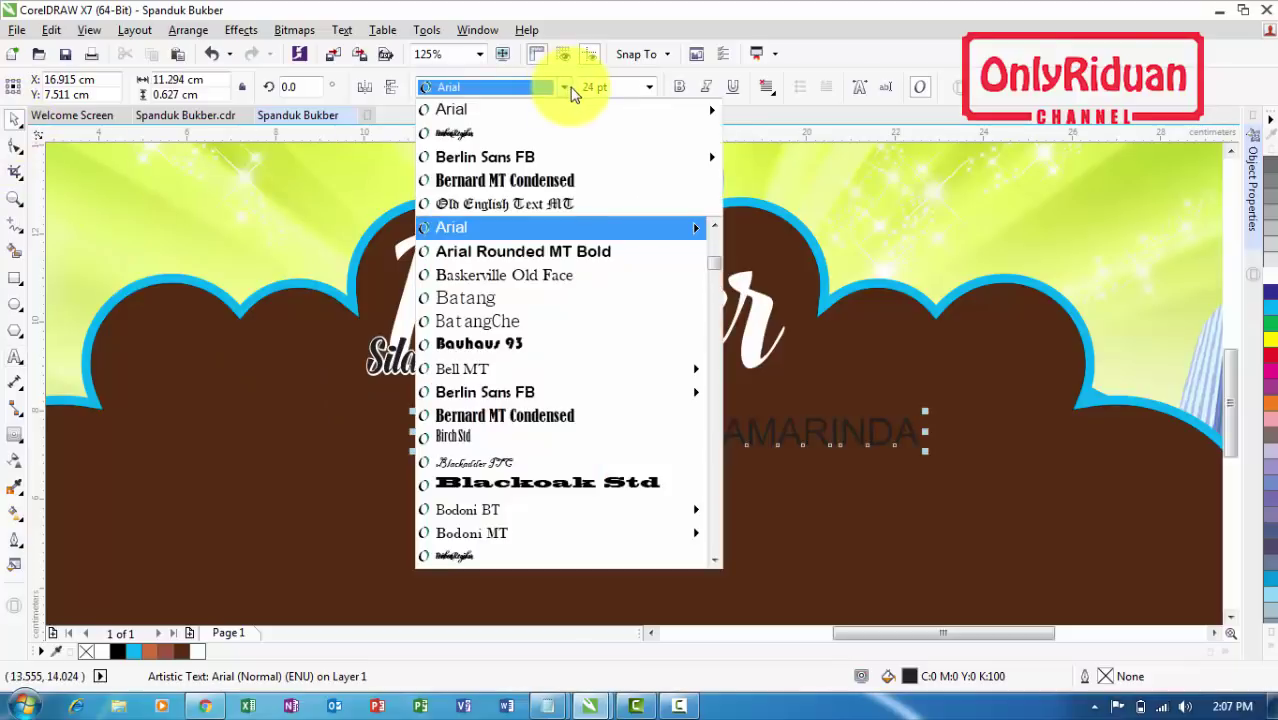
pyautogui.click(505, 157)
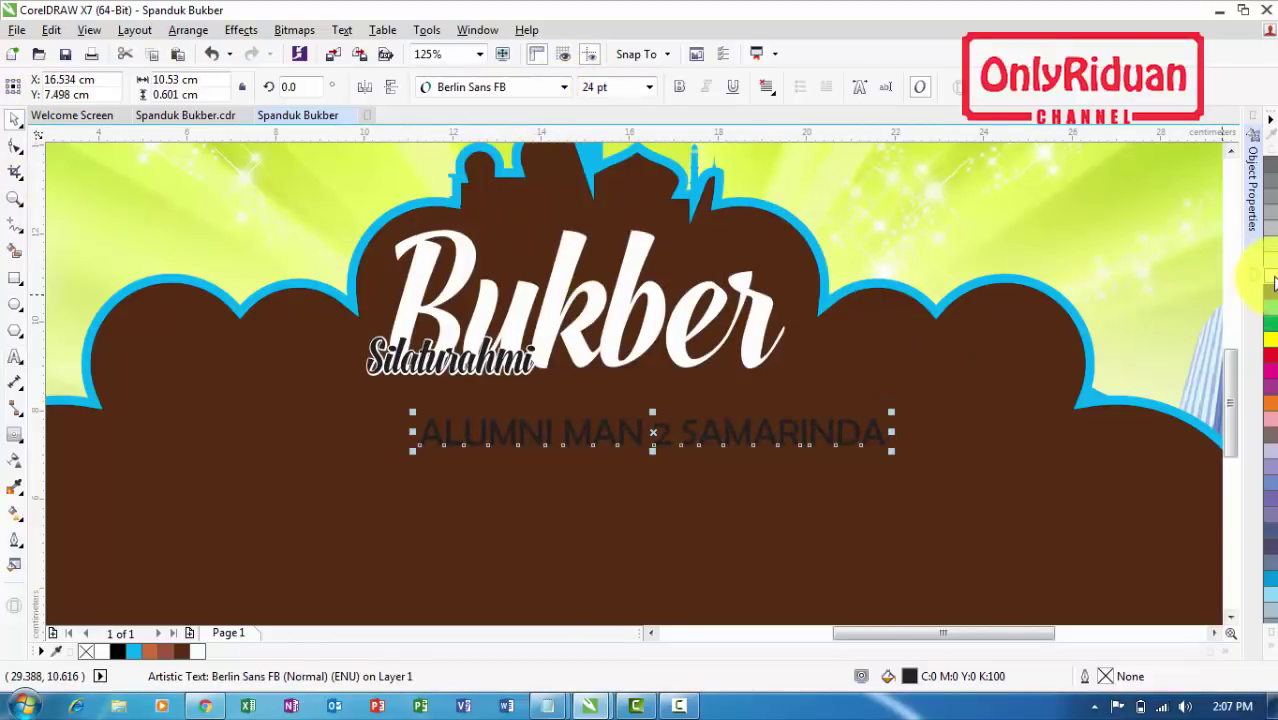
pyautogui.click(1273, 285)
# Place a copy of the "ALUMNI MAN 2 SAMARINDA" line beneath it and replace the copy's text with "Angkatan 97"
pyautogui.moveTo(650, 440); pyautogui.dragTo(575, 461)
pyautogui.click(16, 358)
pyautogui.press('BackSpace')
pyautogui.press('BackSpace')
pyautogui.press('BackSpace')
pyautogui.press('BackSpace')
pyautogui.press('BackSpace')
pyautogui.press('BackSpace')
pyautogui.press('BackSpace')
pyautogui.press('BackSpace')
pyautogui.press('BackSpace')
pyautogui.press('BackSpace')
pyautogui.press('BackSpace')
pyautogui.press('BackSpace')
pyautogui.press('BackSpace')
pyautogui.press('BackSpace')
pyautogui.press('BackSpace')
pyautogui.press('BackSpace')
pyautogui.press('BackSpace')
pyautogui.press('BackSpace')
pyautogui.press('BackSpace')
pyautogui.press('BackSpace')
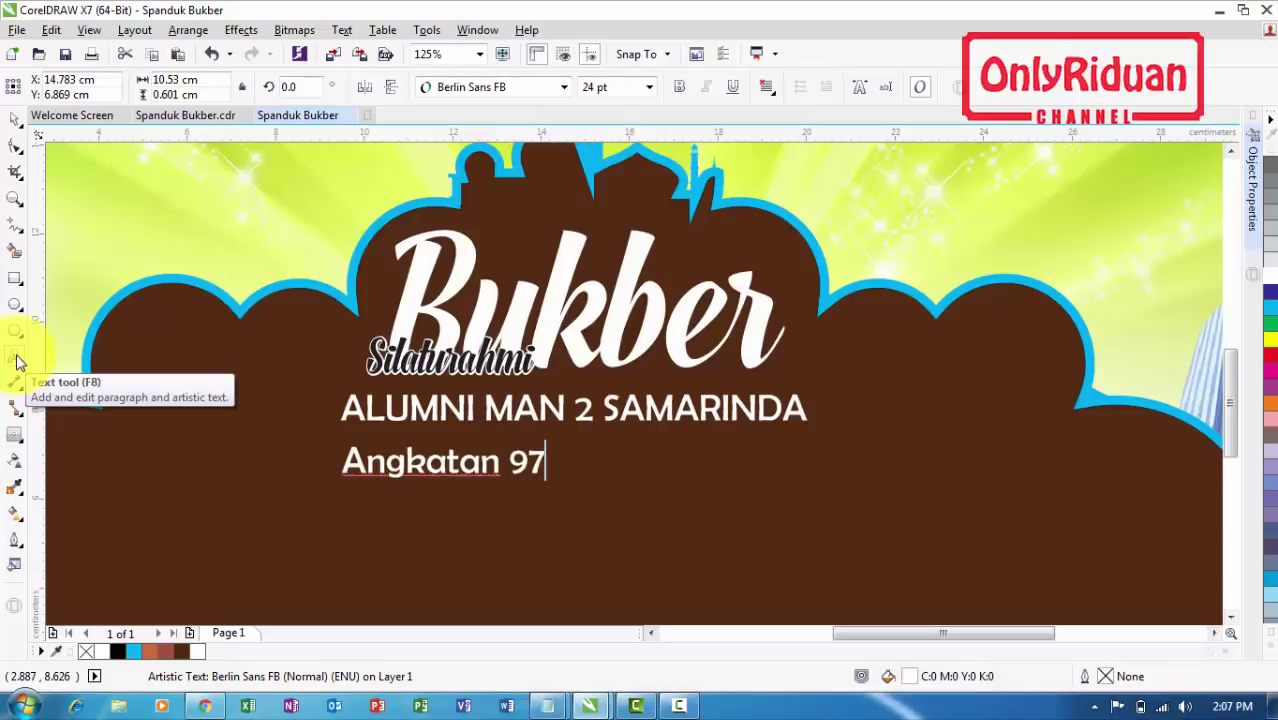
# Move "Angkatan 97" closer under the line above and align both lines with "Bukber" on their horizontal centres
pyautogui.click(15, 118)
pyautogui.click(430, 465)
pyautogui.moveTo(448, 467); pyautogui.dragTo(570, 451)
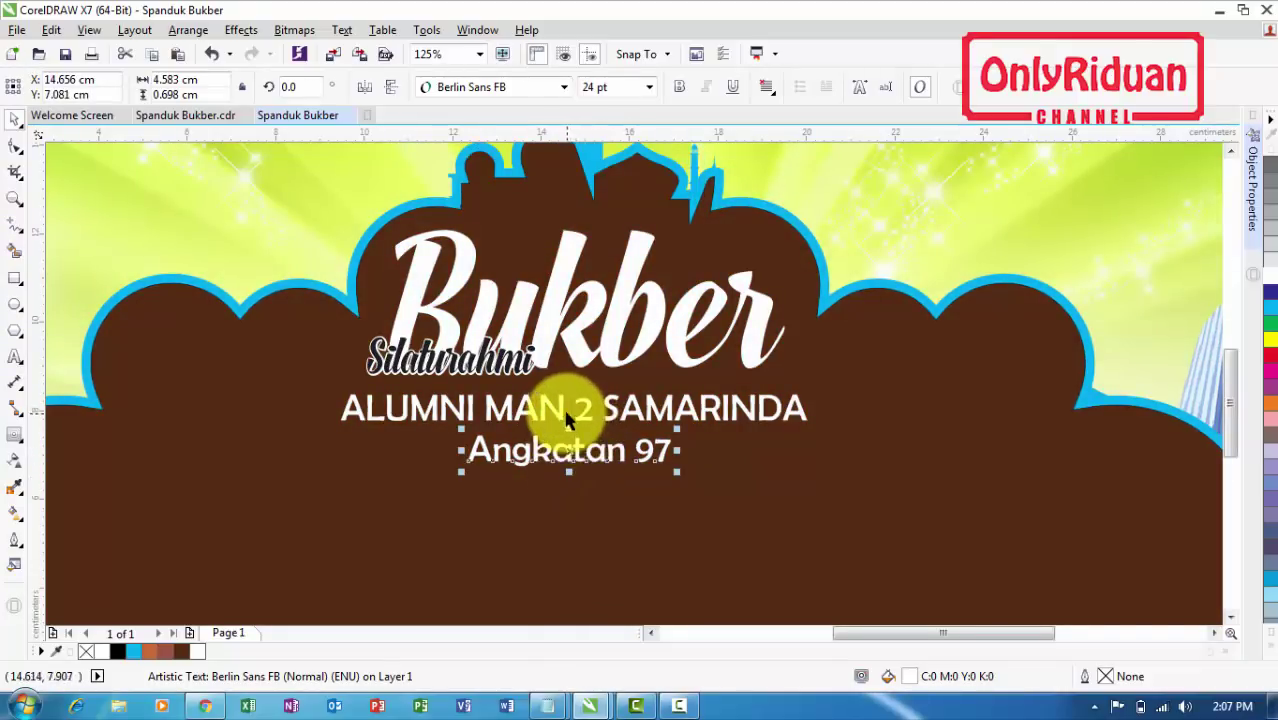
pyautogui.keyDown('shift'); pyautogui.click(562, 416); pyautogui.keyUp('shift')
pyautogui.keyDown('shift'); pyautogui.click(548, 312); pyautogui.keyUp('shift')
pyautogui.press('c')
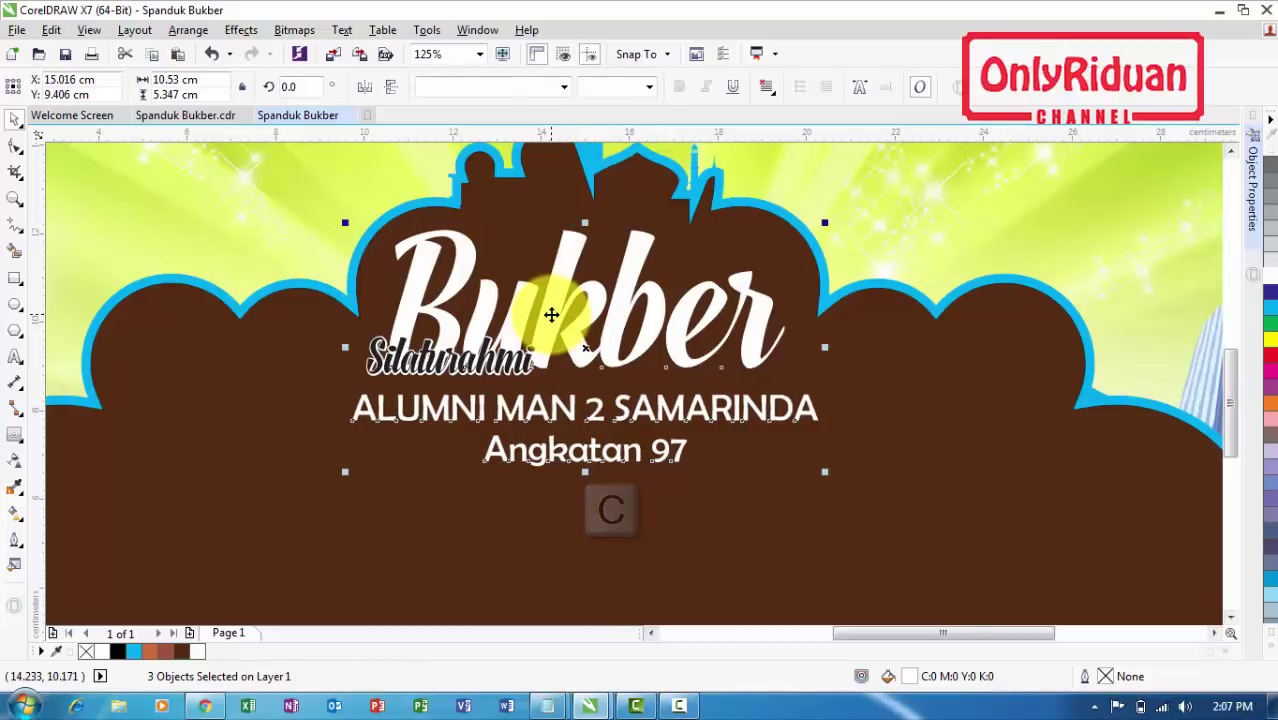
pyautogui.scroll(-1, 545, 350)
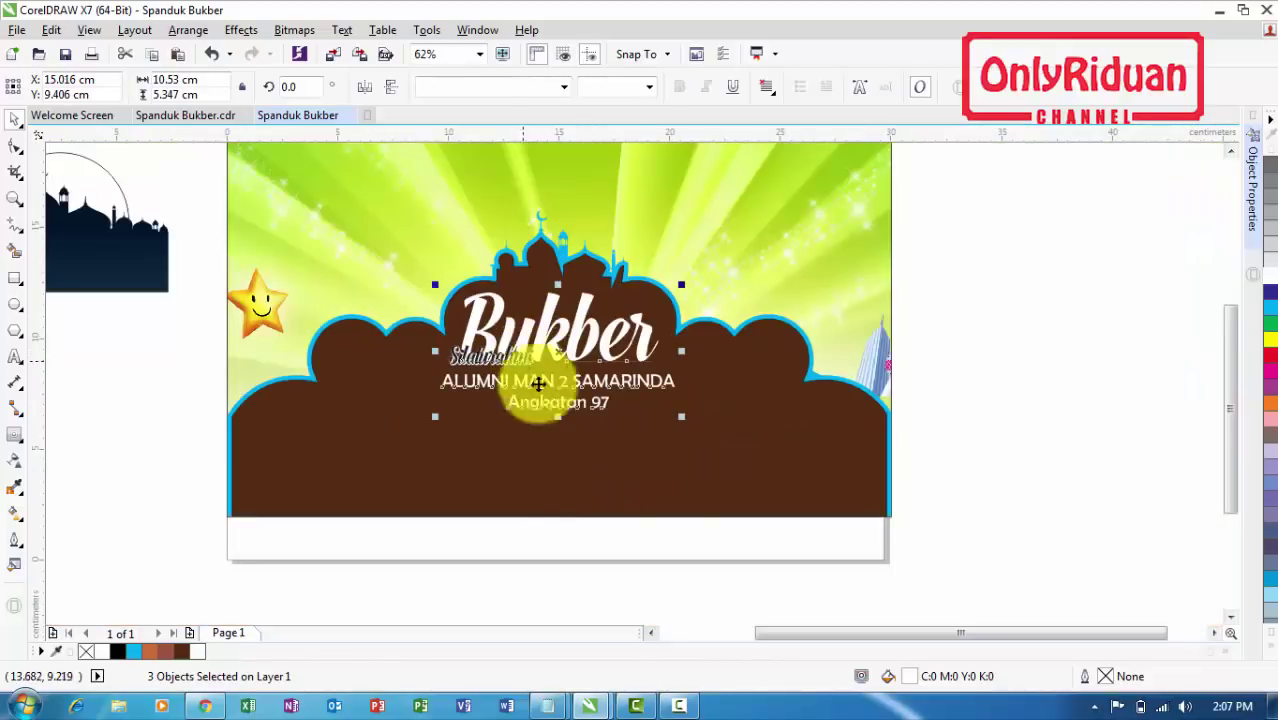
pyautogui.click(602, 566)
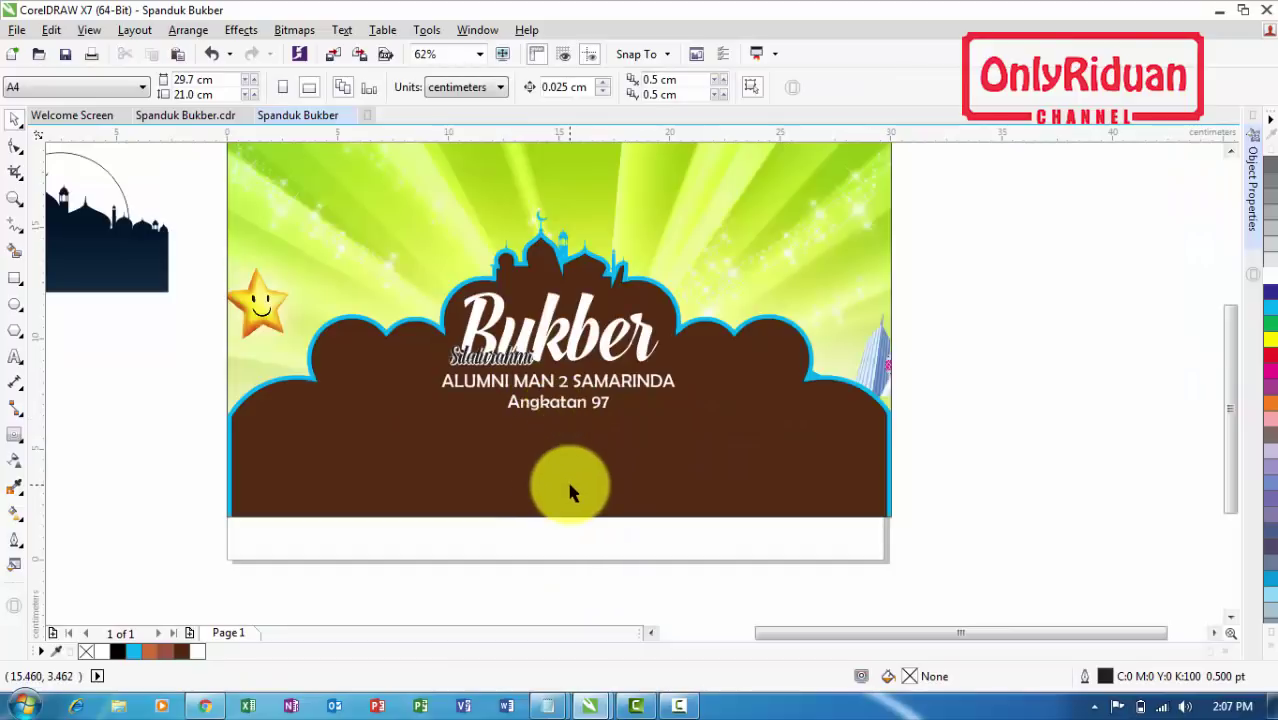
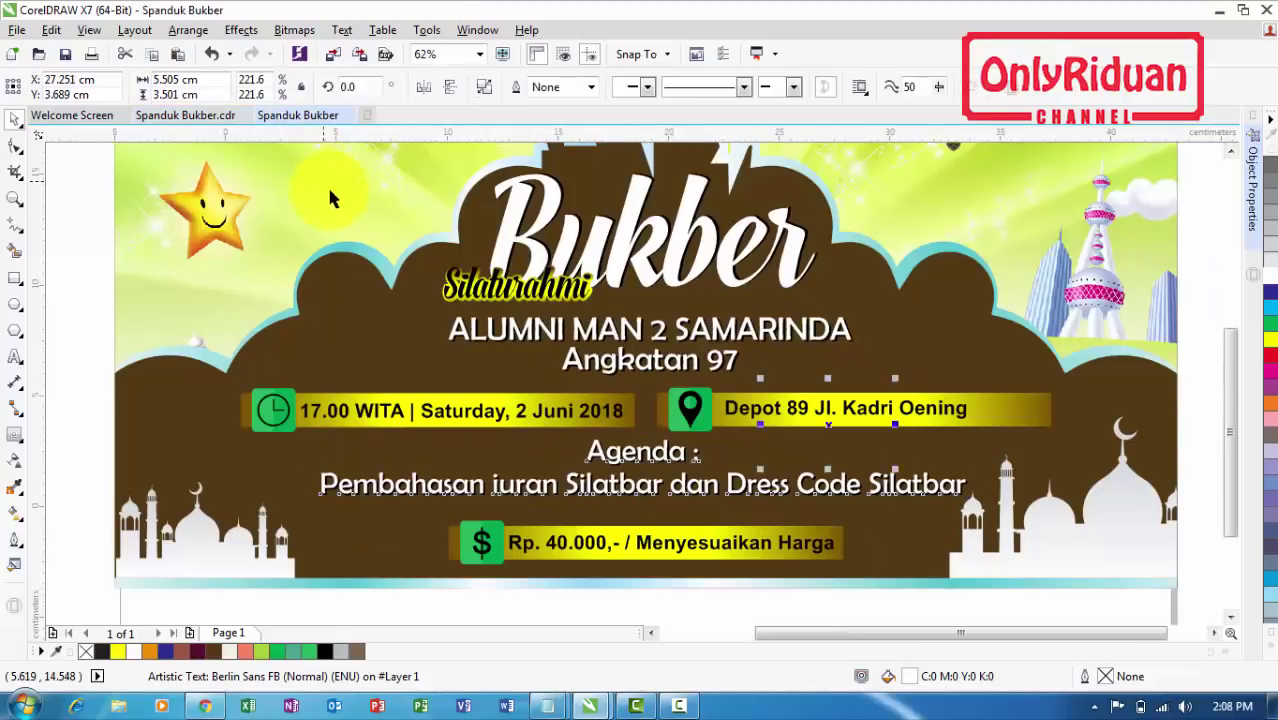
# Paste the "Agenda : Pembahasan iuran Silatbar dan Dress Code Silatbar" text and nudge it down about 1 cm, leaving space below "Angkatan 97"
pyautogui.hotkey('ctrl', 'v')
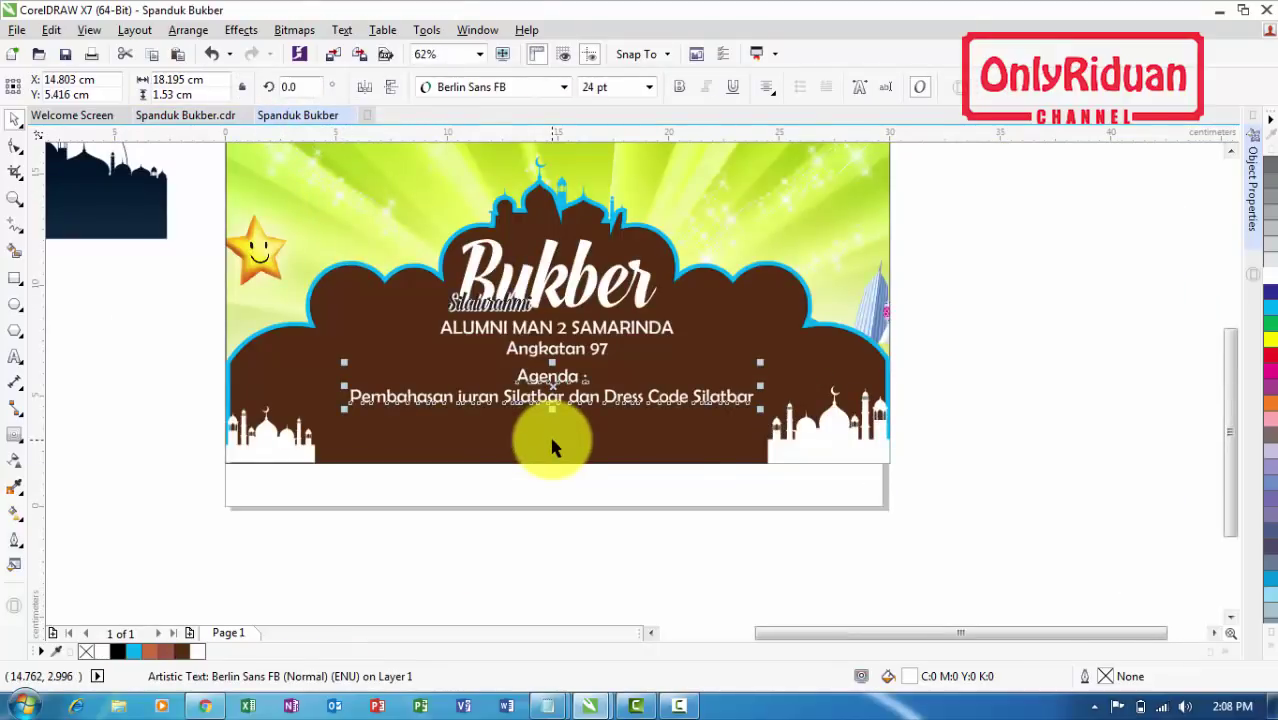
pyautogui.press('Down')
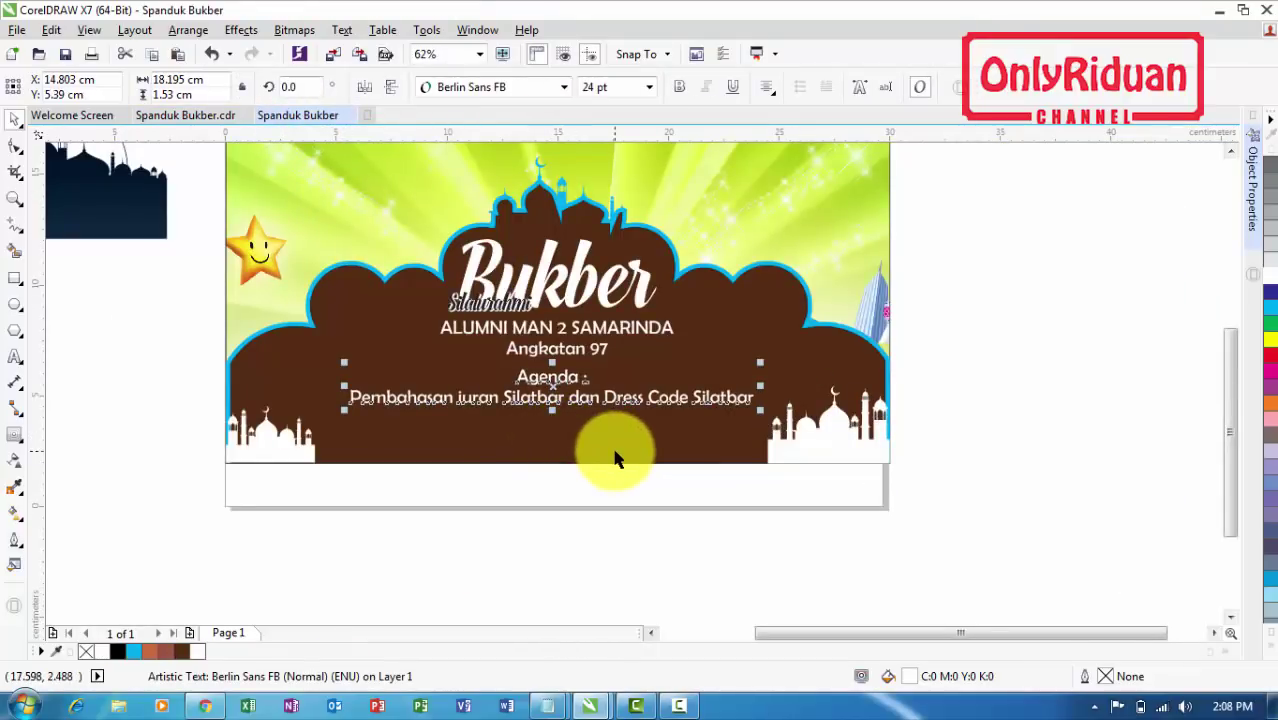
pyautogui.hotkey('shift', 'Down')
pyautogui.press('Down')
pyautogui.press('Down')
pyautogui.press('Down')
pyautogui.press('Down')
pyautogui.press('Down')
pyautogui.press('Down')
pyautogui.press('Down')
pyautogui.press('Down')
pyautogui.press('Down')
pyautogui.press('Down')
pyautogui.press('Down')
pyautogui.press('Down')
pyautogui.press('Down')
pyautogui.press('Down')
pyautogui.press('Down')
pyautogui.press('Down')
pyautogui.press('Down')
pyautogui.press('Down')
pyautogui.press('Down')
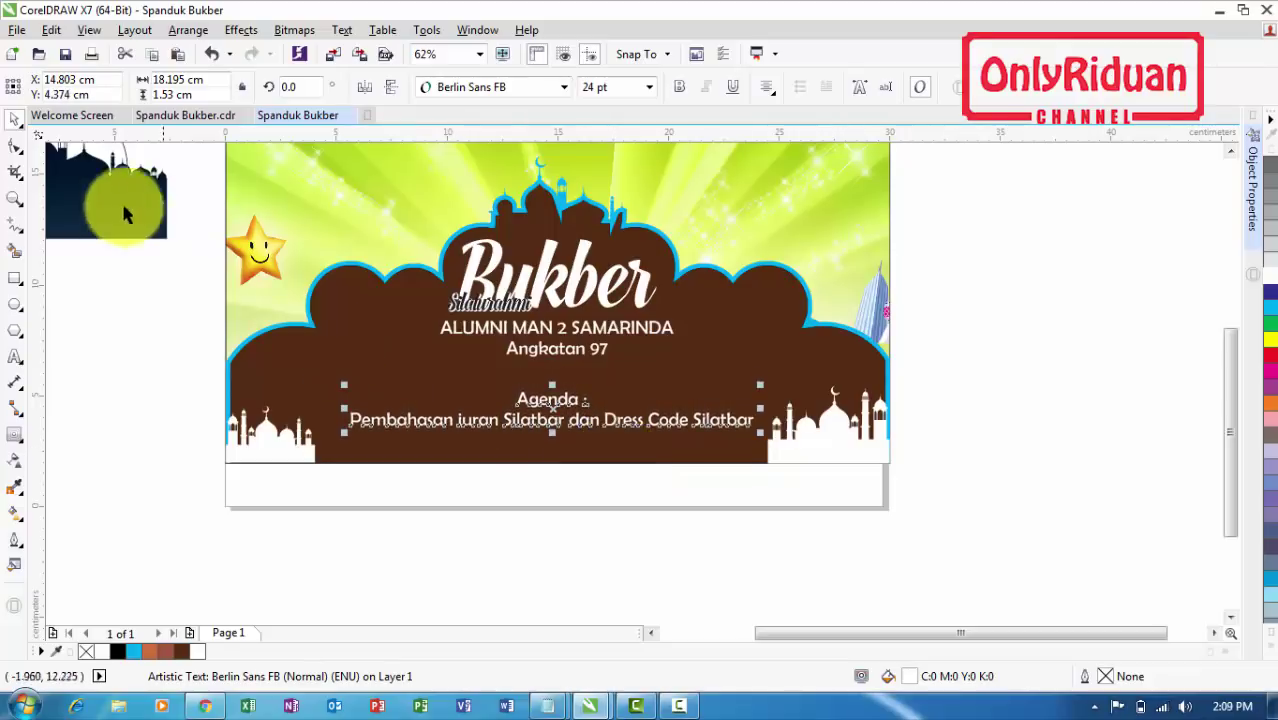
# Draw a yellow-filled rectangle about 7.27 by 0.72 cm and place it between "Angkatan 97" and "Agenda", left of centre
pyautogui.click(15, 198)
pyautogui.moveTo(915, 470); pyautogui.dragTo(510, 343)
pyautogui.click(15, 278)
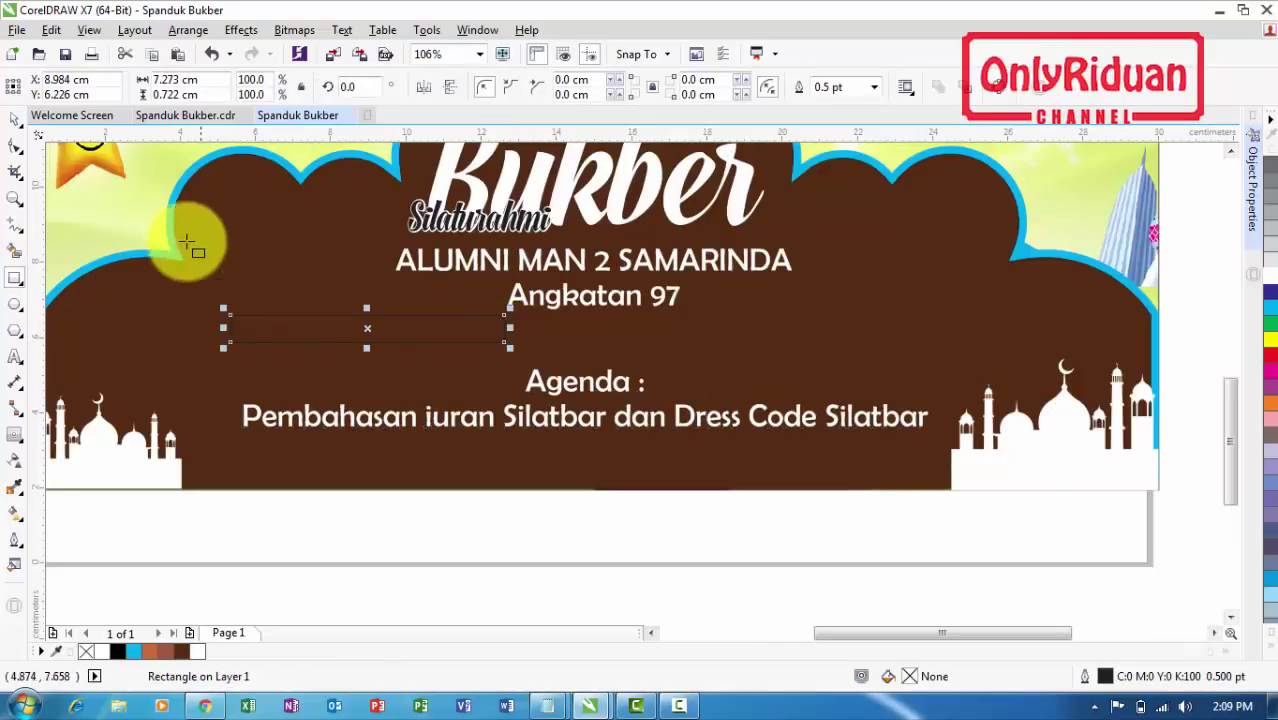
pyautogui.click(1269, 340)
pyautogui.click(15, 118)
pyautogui.moveTo(340, 336)
pyautogui.mouseDown()
pyautogui.moveTo(368, 331)
pyautogui.moveTo(361, 343)
pyautogui.mouseUp()
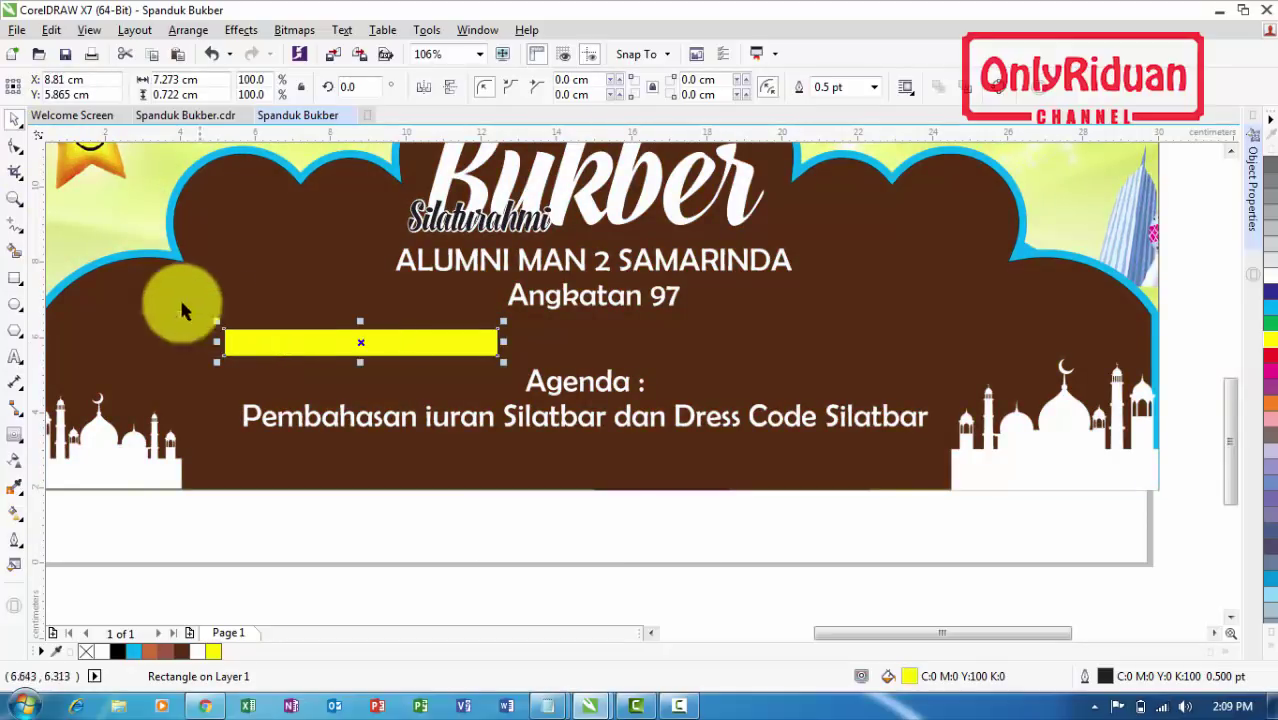
# Draw a square about 1.18 cm wide over the left end of the yellow bar
pyautogui.click(15, 278)
pyautogui.scroll(3, 180, 343)
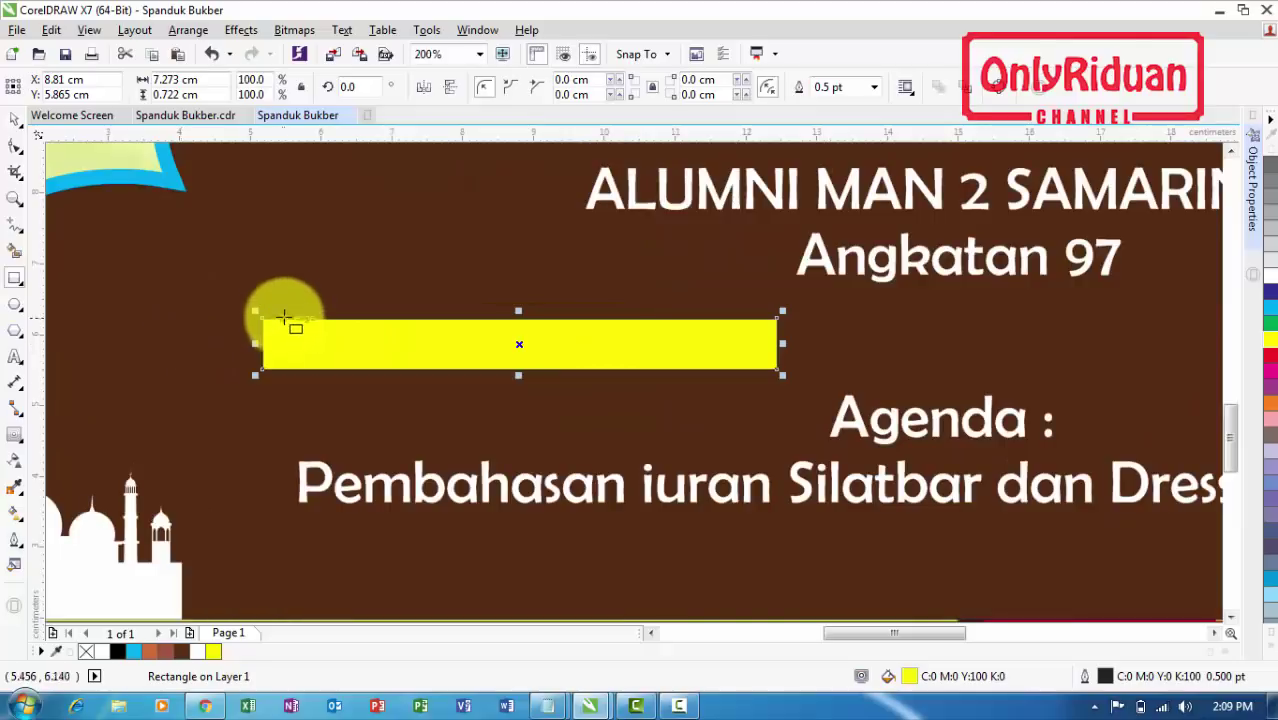
pyautogui.moveTo(278, 297); pyautogui.dragTo(342, 382)
pyautogui.click(15, 118)
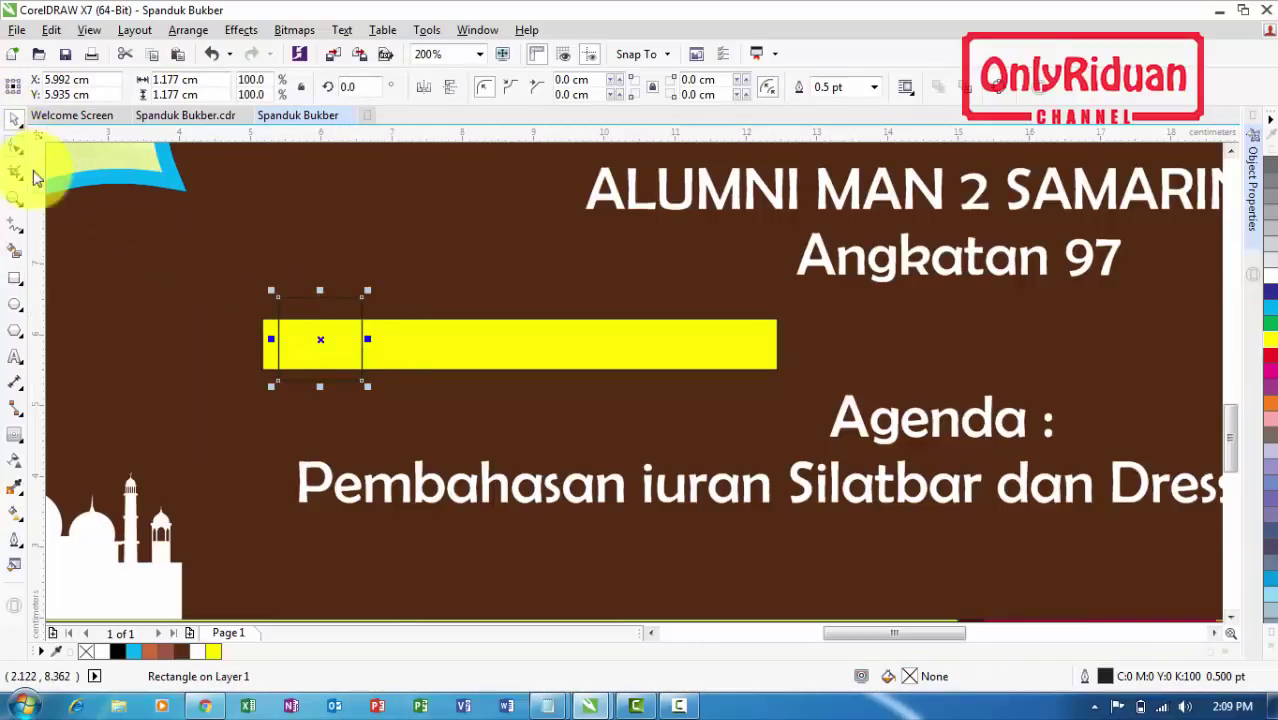
# Round all corners of the square to a radius of about 0.066 cm
pyautogui.click(15, 197)
pyautogui.moveTo(265, 257); pyautogui.dragTo(414, 410)
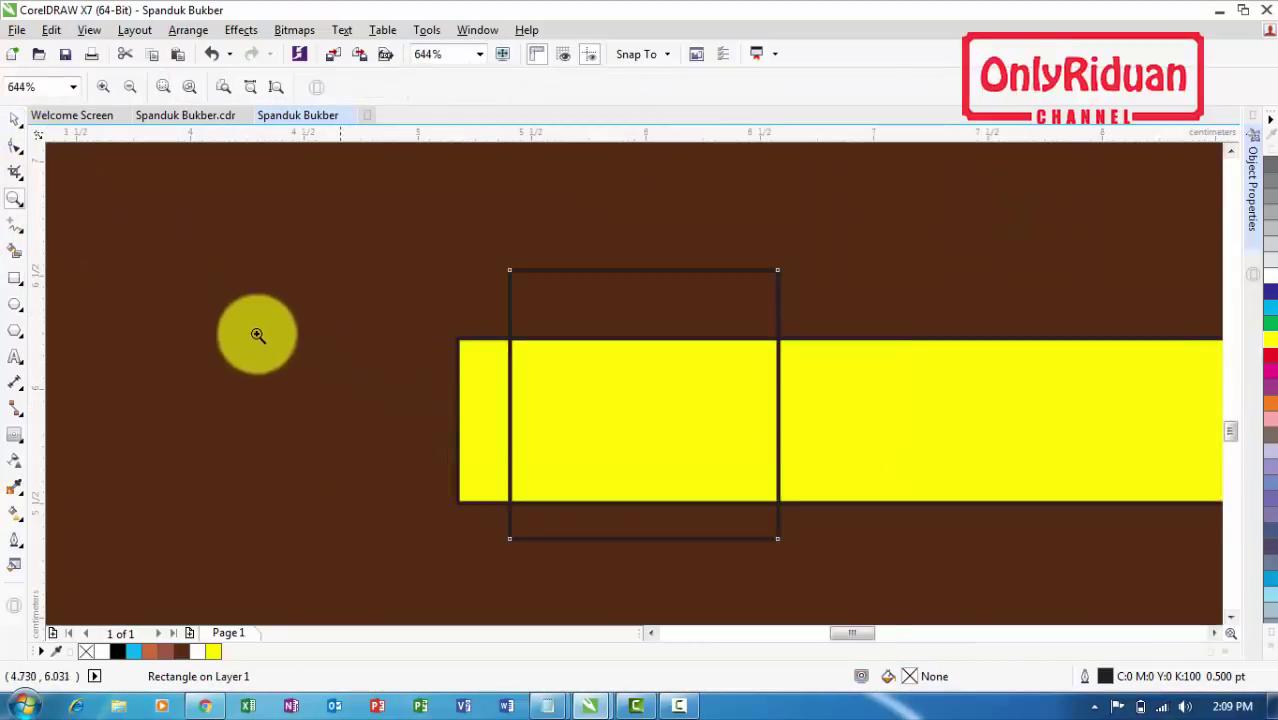
pyautogui.click(15, 146)
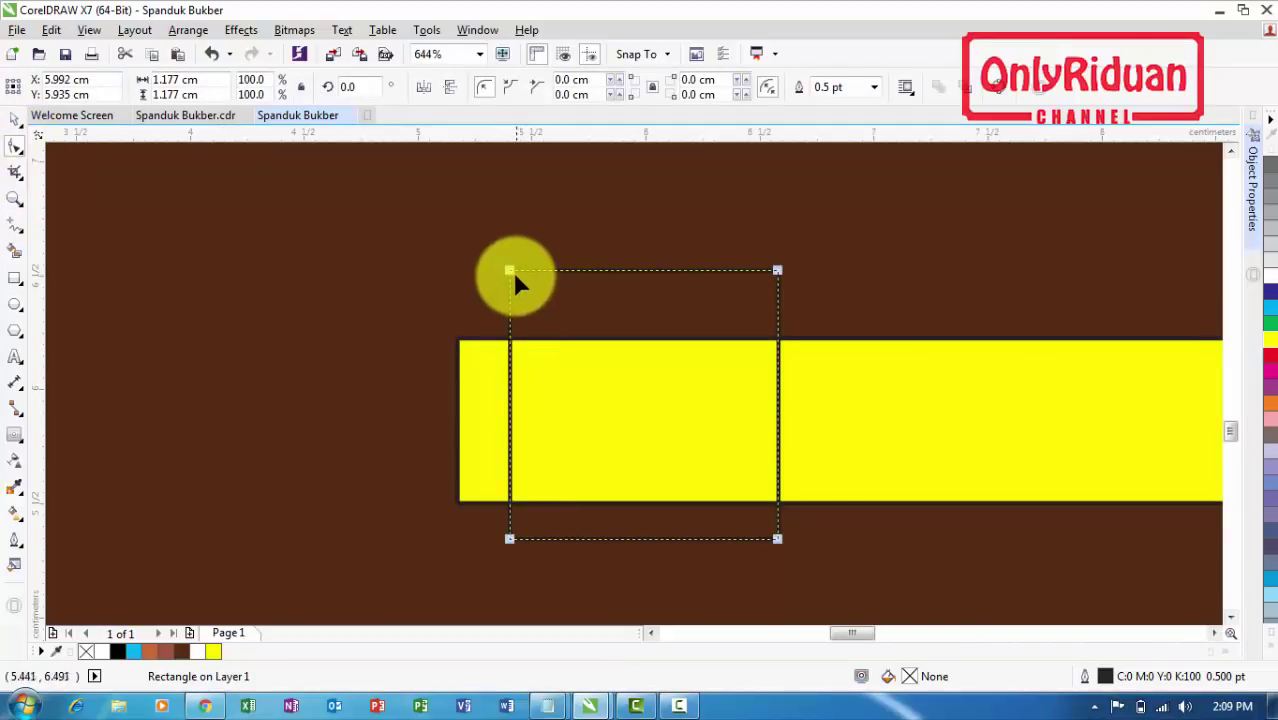
pyautogui.moveTo(509, 270); pyautogui.dragTo(521, 270)
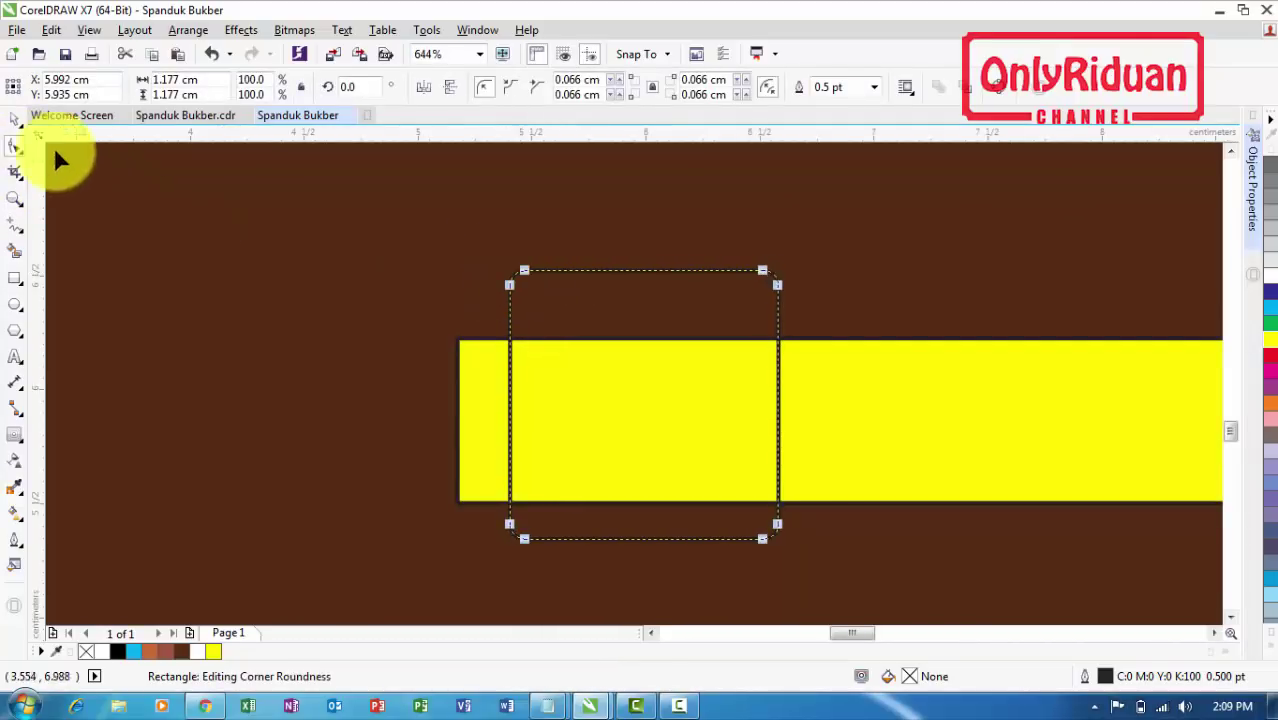
pyautogui.click(15, 121)
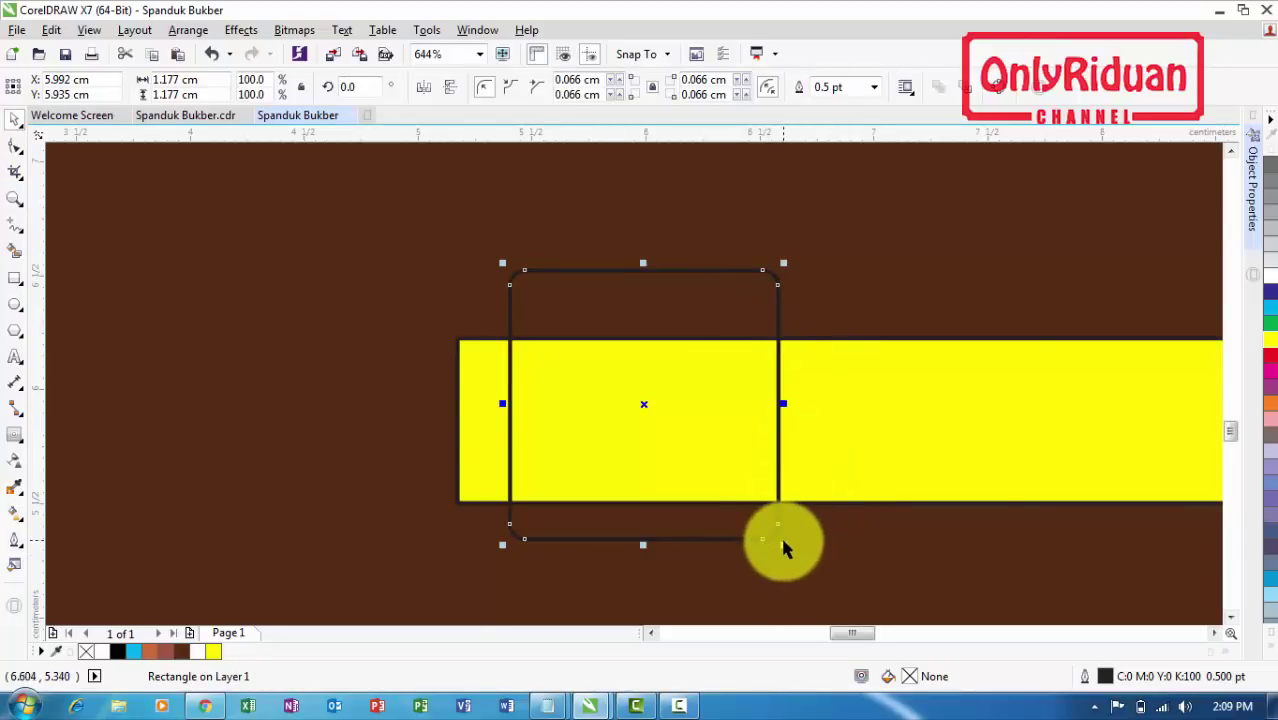
# Shrink the rounded square to about 1.05 cm and align its vertical centre with the yellow bar
pyautogui.moveTo(783, 545); pyautogui.dragTo(750, 520)
pyautogui.press('shift')
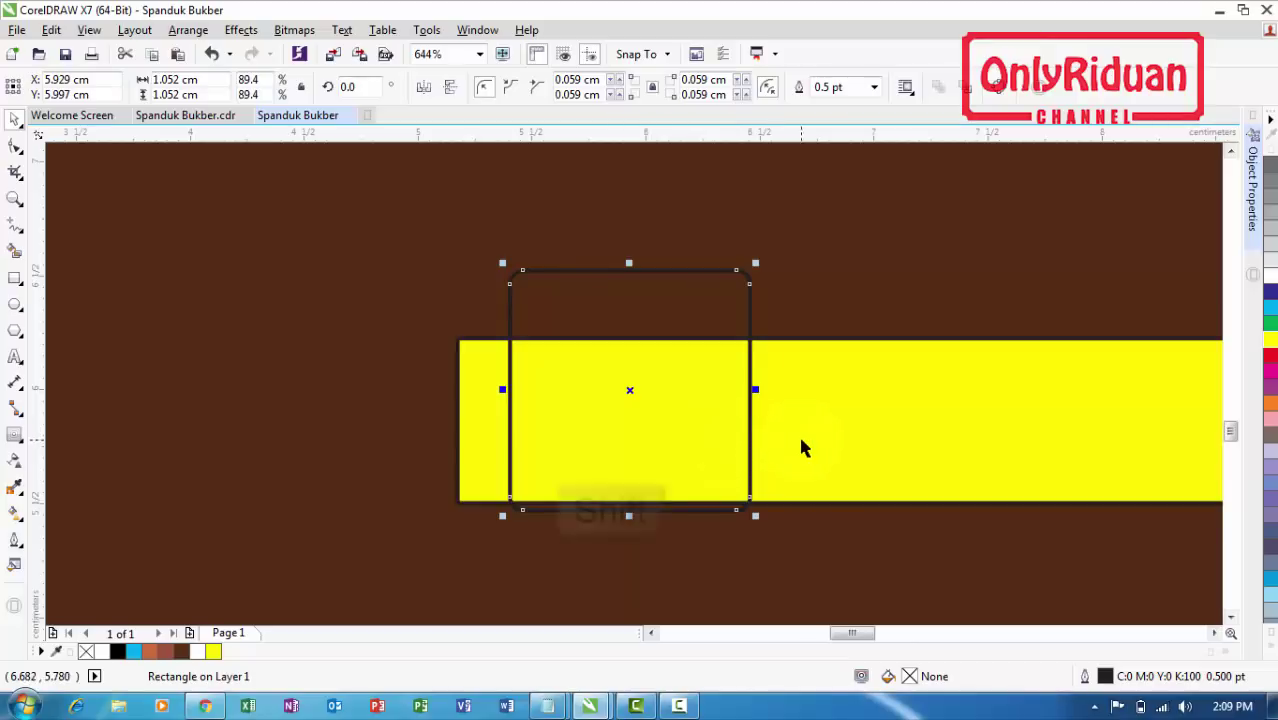
pyautogui.keyDown('shift'); pyautogui.click(855, 402); pyautogui.keyUp('shift')
pyautogui.press('e')
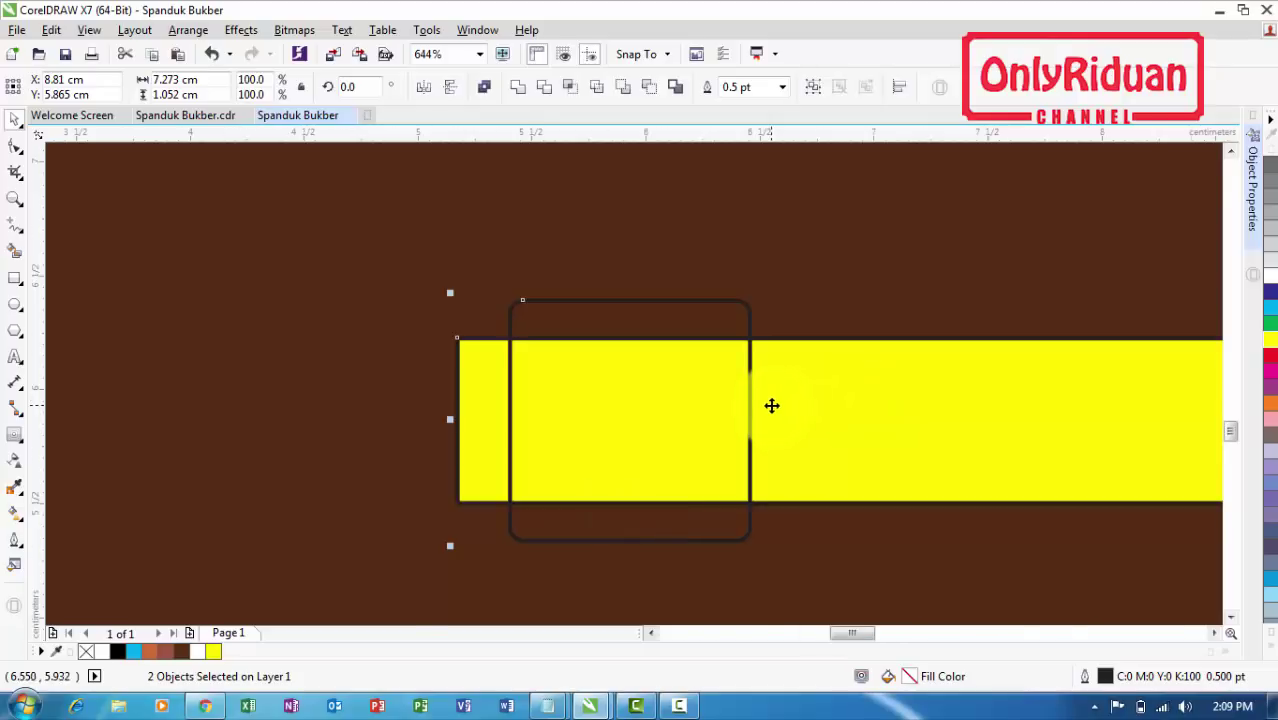
pyautogui.scroll(-3, 771, 405)
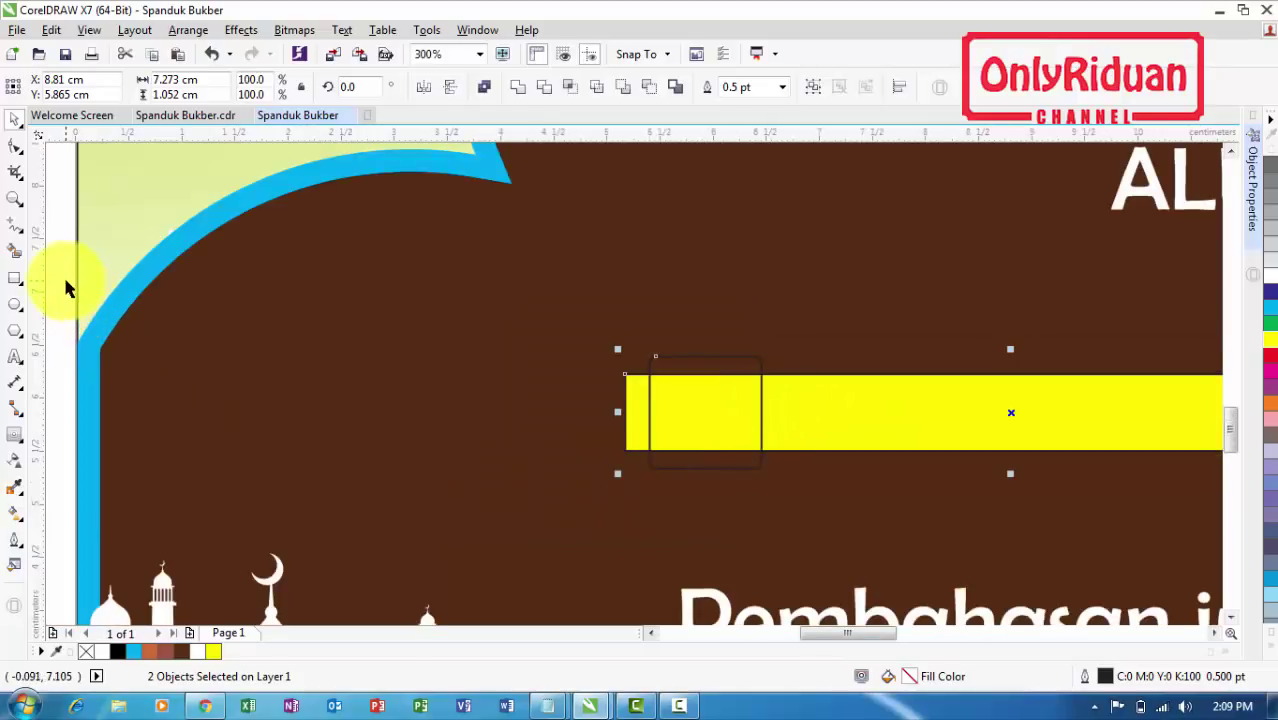
# Draw a vertical freehand line about 1.05 cm long through the middle of the rounded square, from its upper edge to its lower edge
pyautogui.click(65, 282)
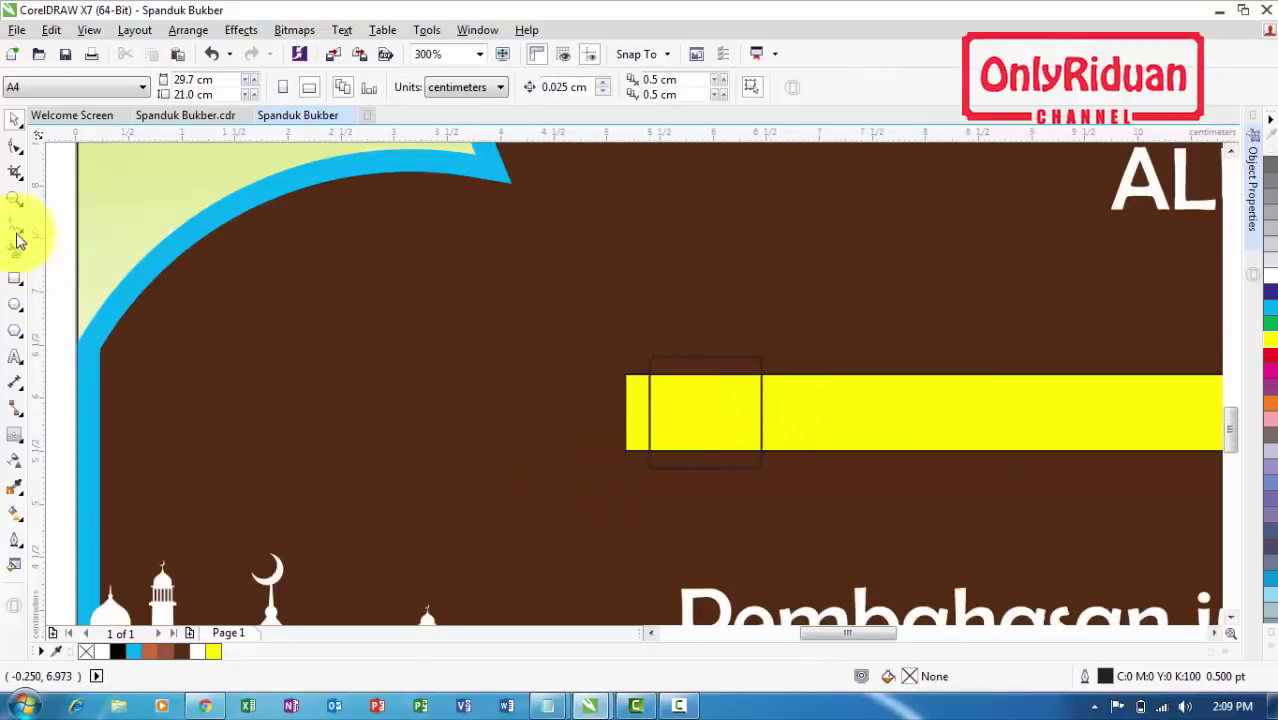
pyautogui.press('z')
pyautogui.moveTo(608, 334); pyautogui.dragTo(816, 488)
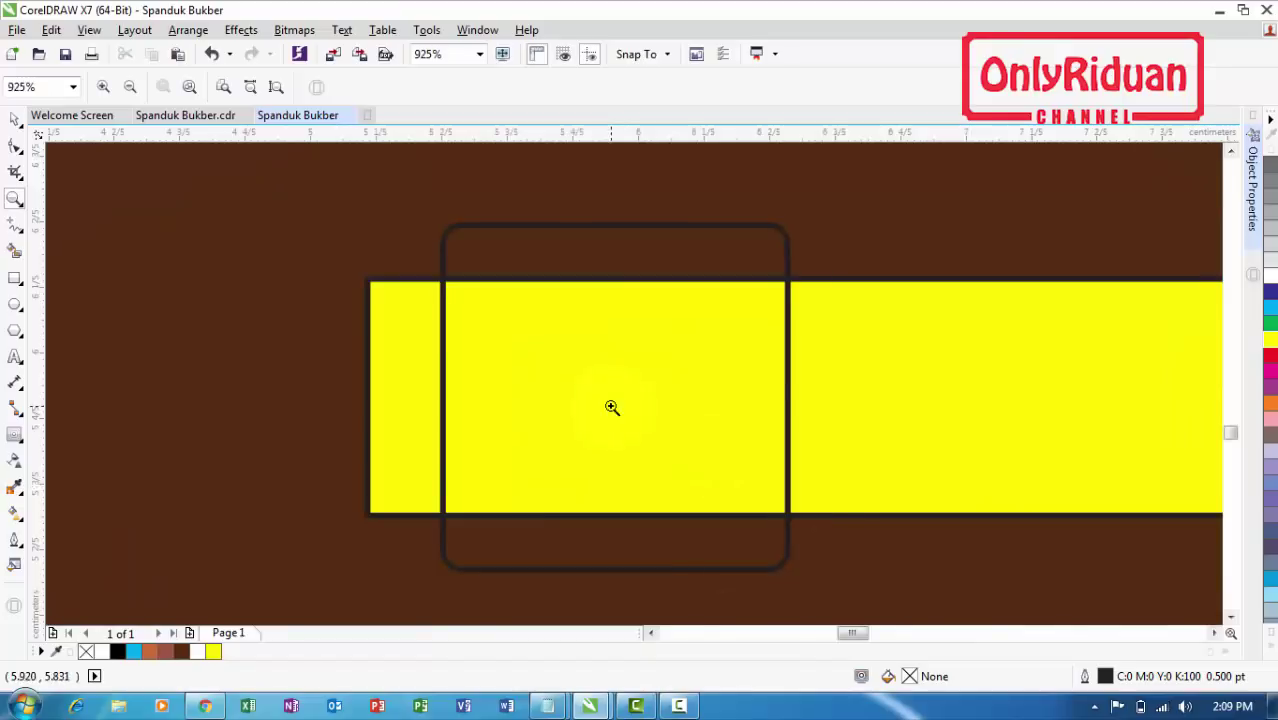
pyautogui.click(15, 226)
pyautogui.click(15, 226)
pyautogui.click(17, 227)
pyautogui.click(80, 224)
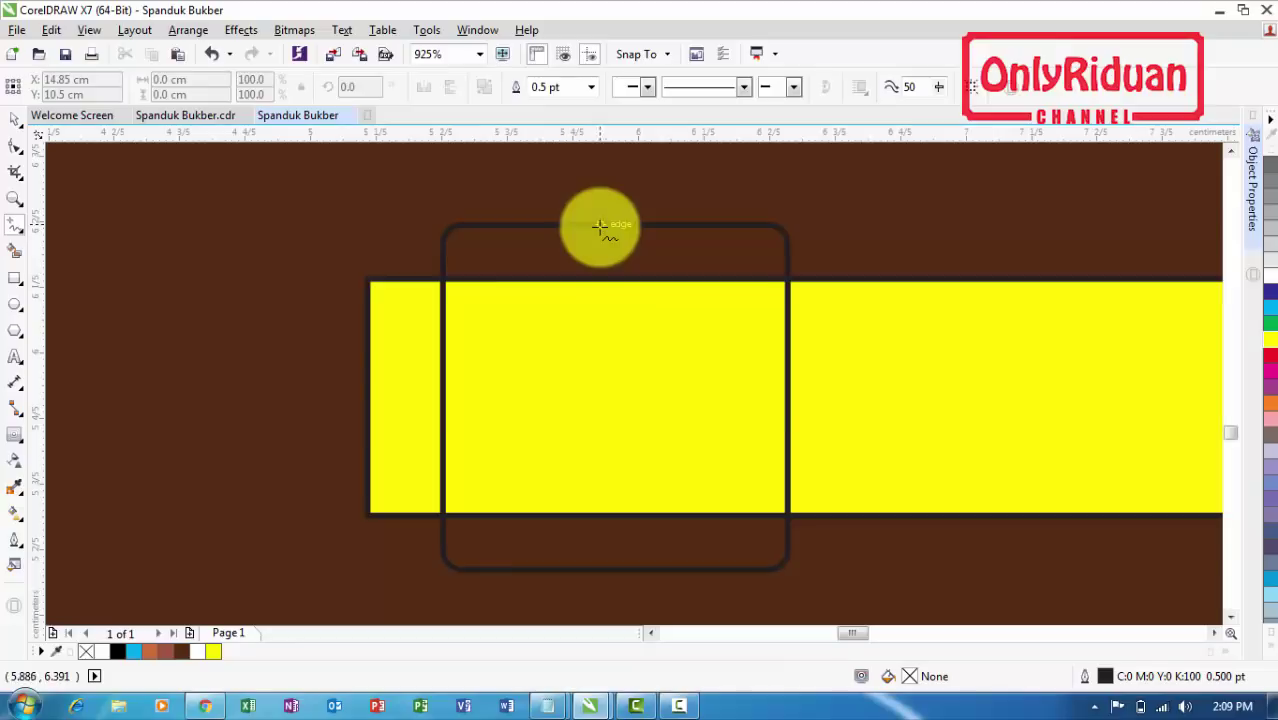
pyautogui.click(617, 224)
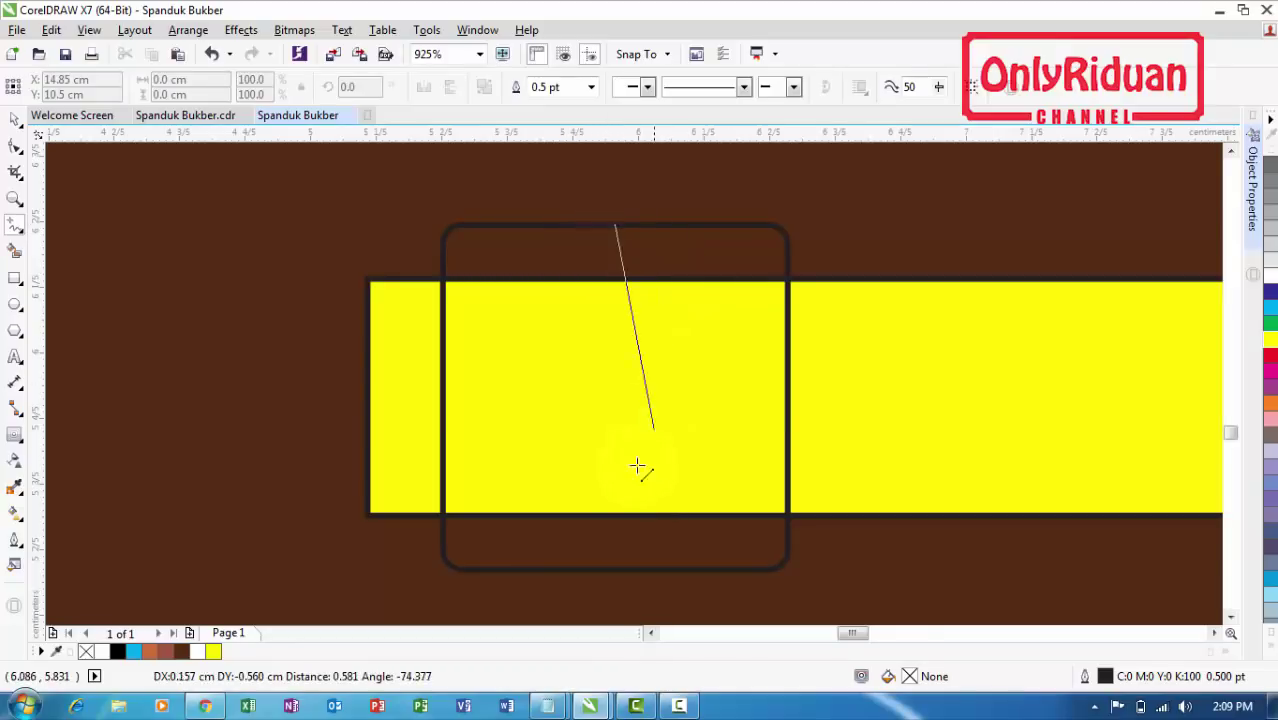
pyautogui.click(617, 568)
pyautogui.scroll(-5, 614, 545)
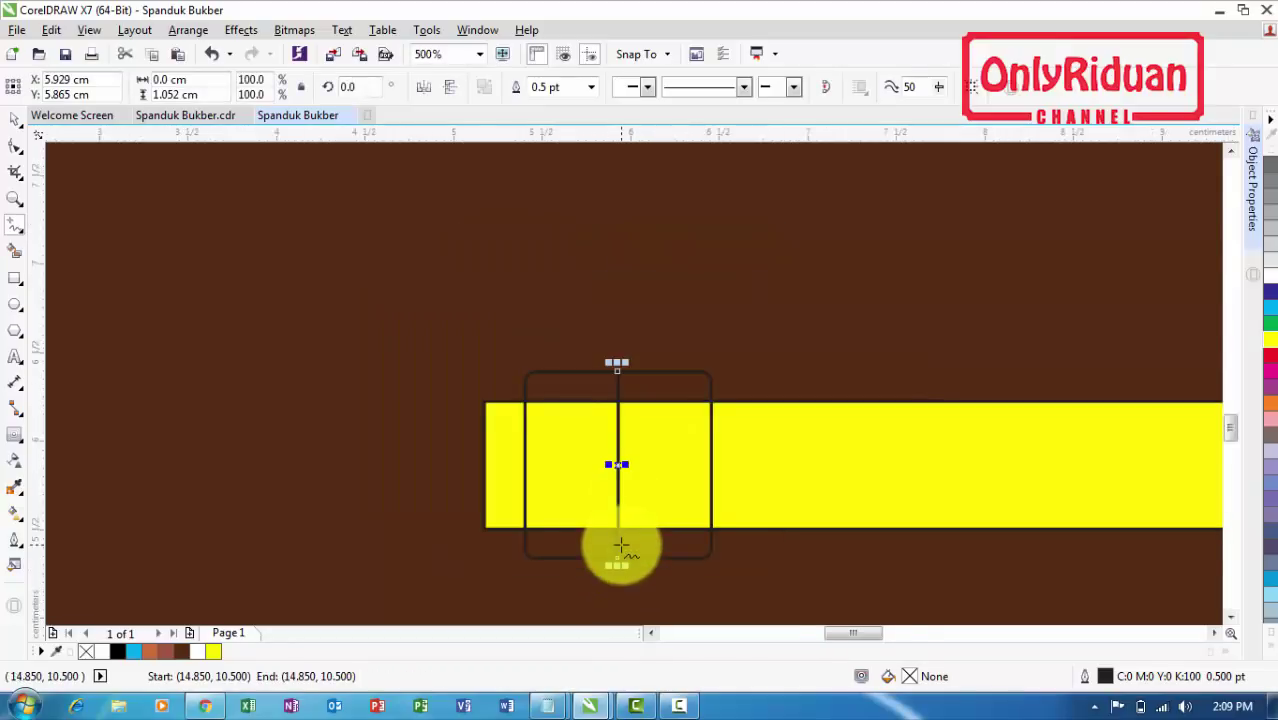
# Move the rounded square together with its centre line to the blank area outside the page's left edge
pyautogui.click(15, 118)
pyautogui.moveTo(334, 452); pyautogui.dragTo(680, 581)
pyautogui.moveTo(618, 524); pyautogui.dragTo(285, 430)
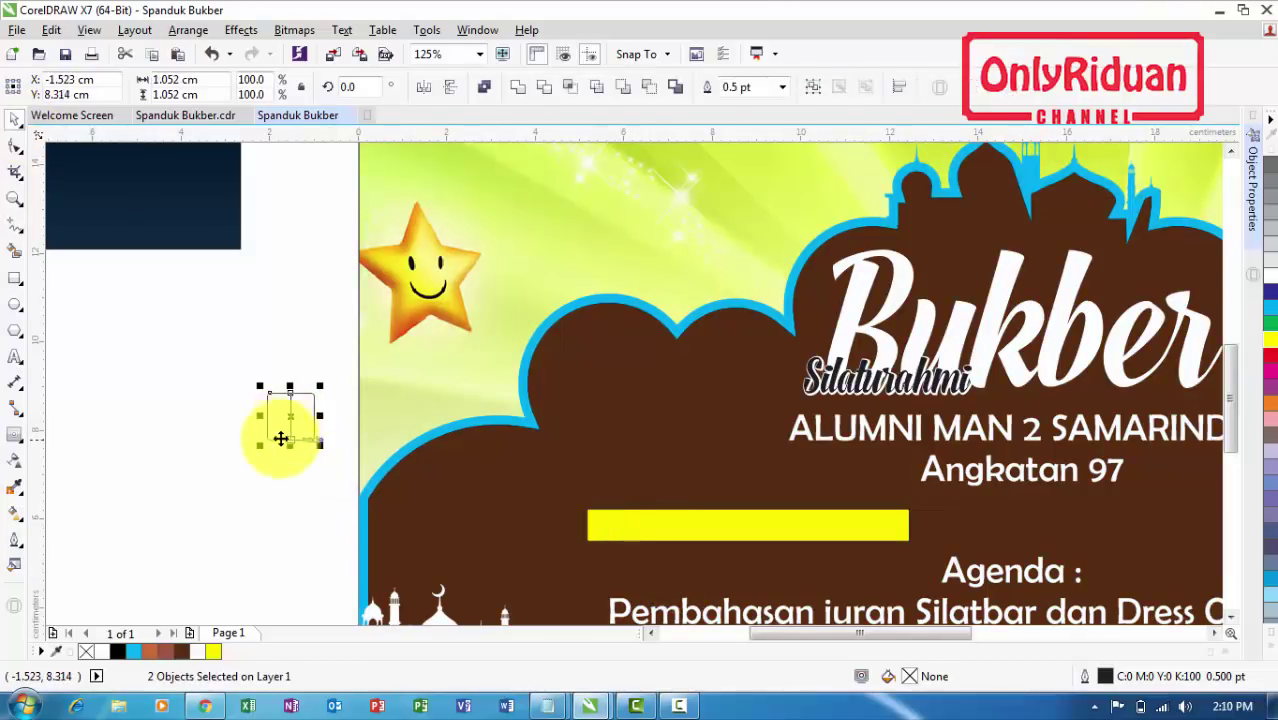
pyautogui.scroll(4, 285, 445)
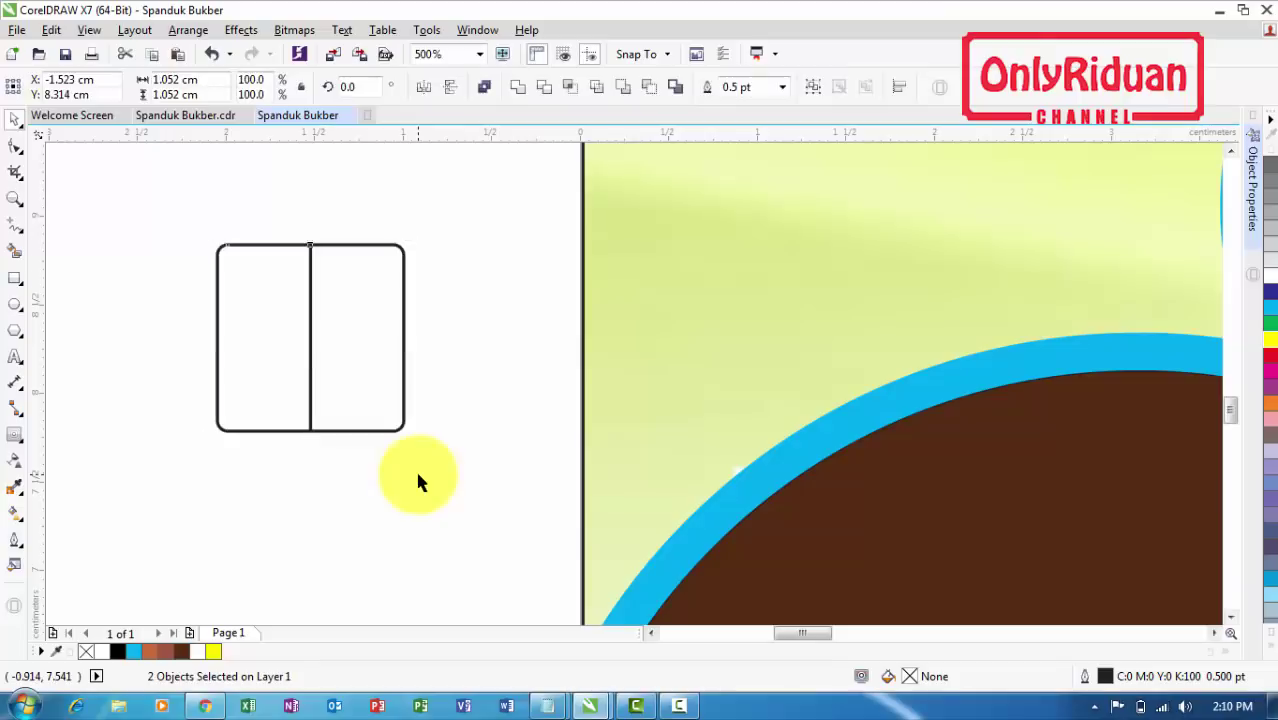
# Smart Fill the left half of the rounded square with bright green (#33CC33)
pyautogui.click(400, 431)
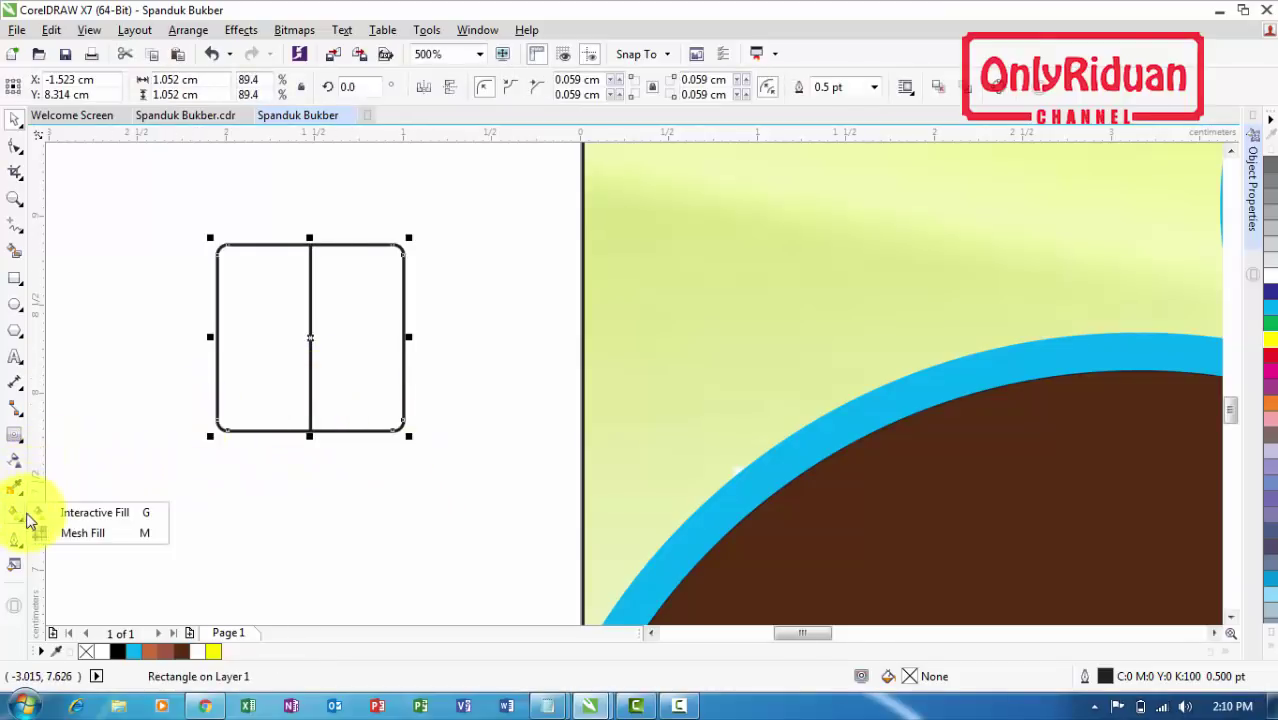
pyautogui.click(18, 256)
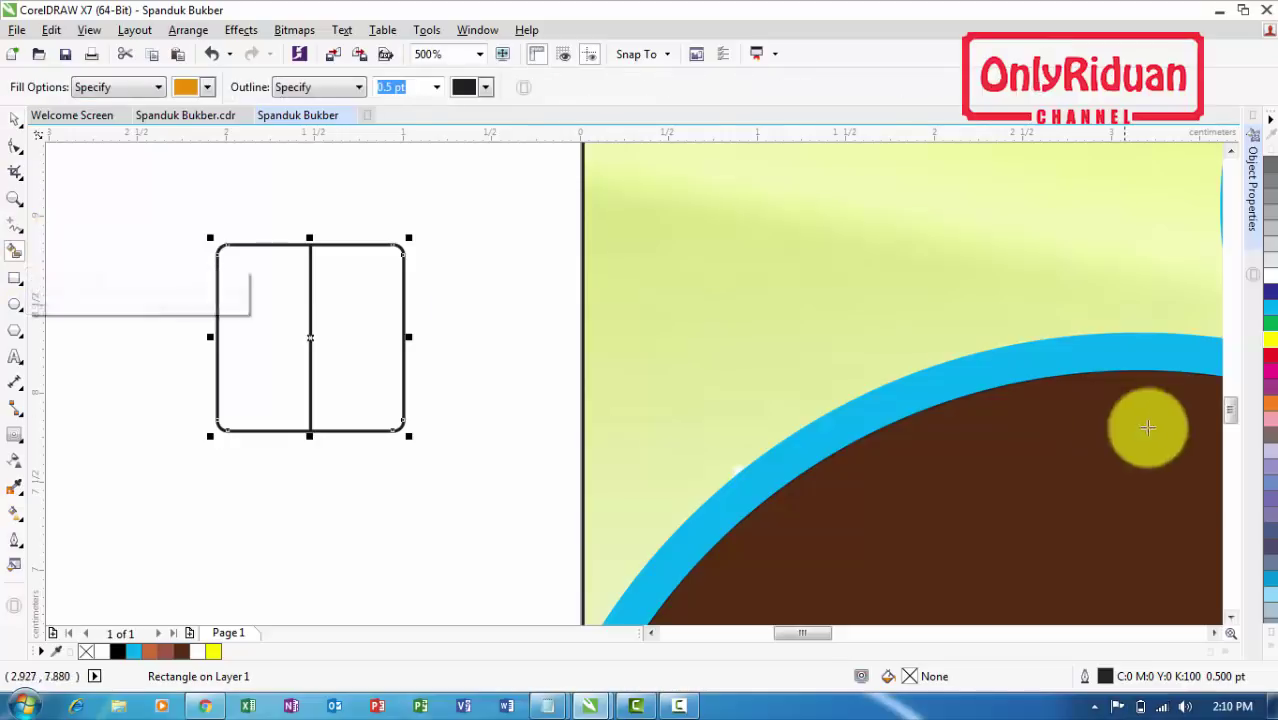
pyautogui.click(207, 87)
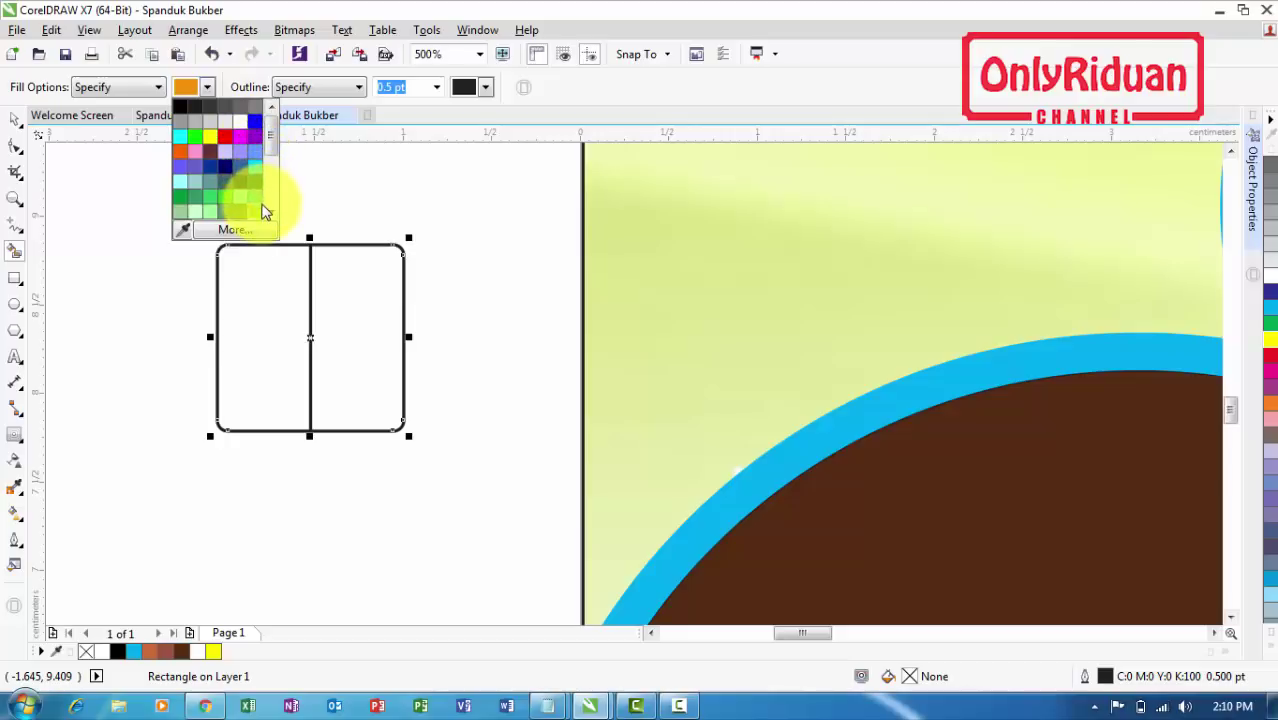
pyautogui.click(228, 198)
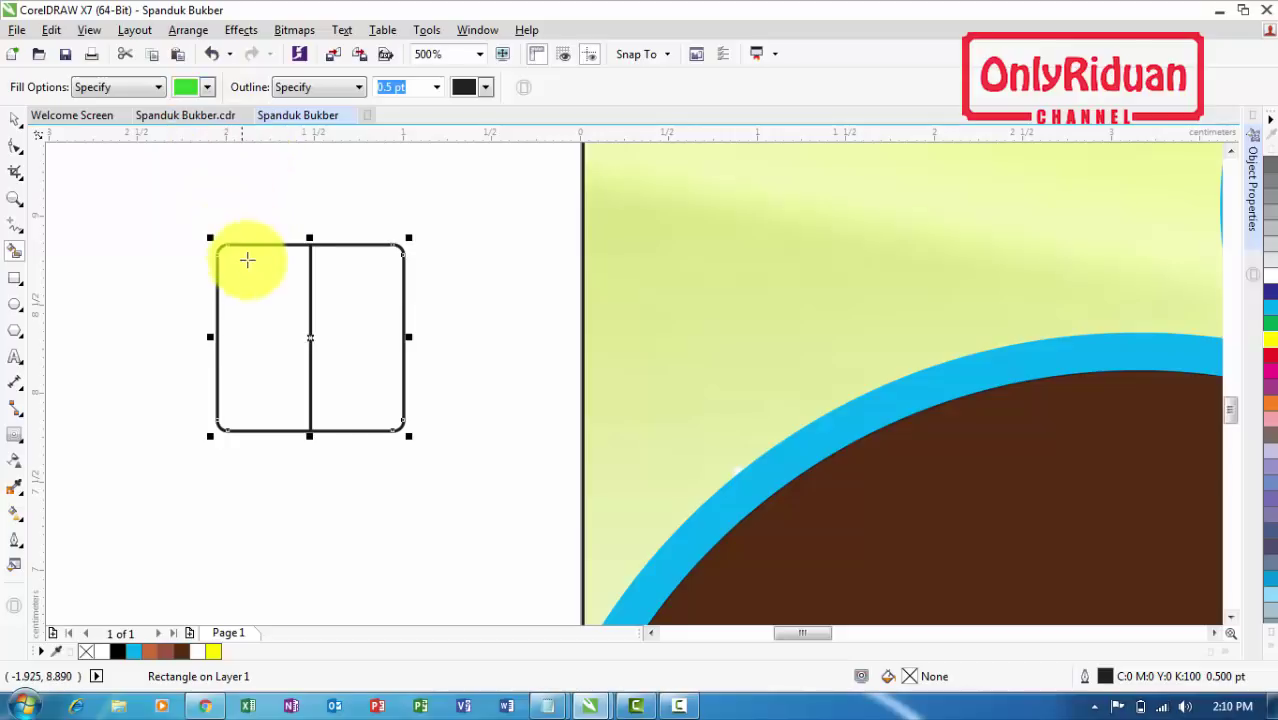
pyautogui.click(249, 289)
# Smart Fill the right half of the rounded square with darker green (#009933)
pyautogui.click(207, 88)
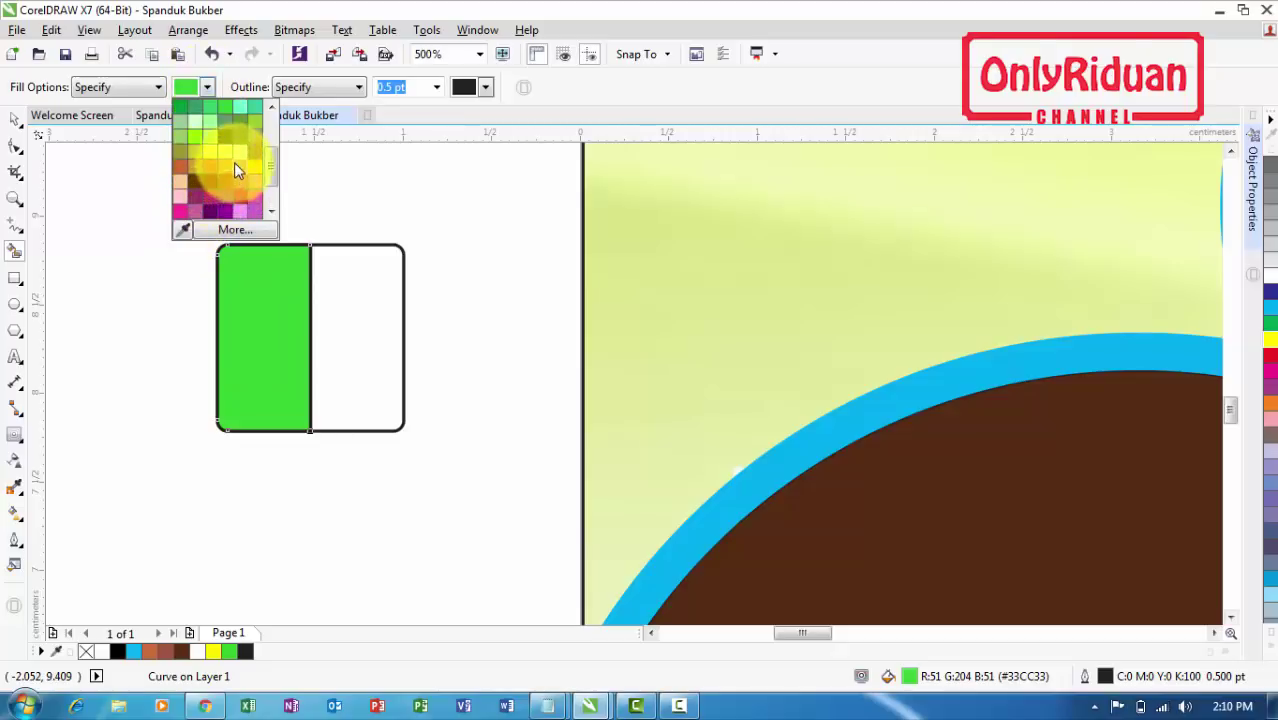
pyautogui.scroll(3, 279, 170)
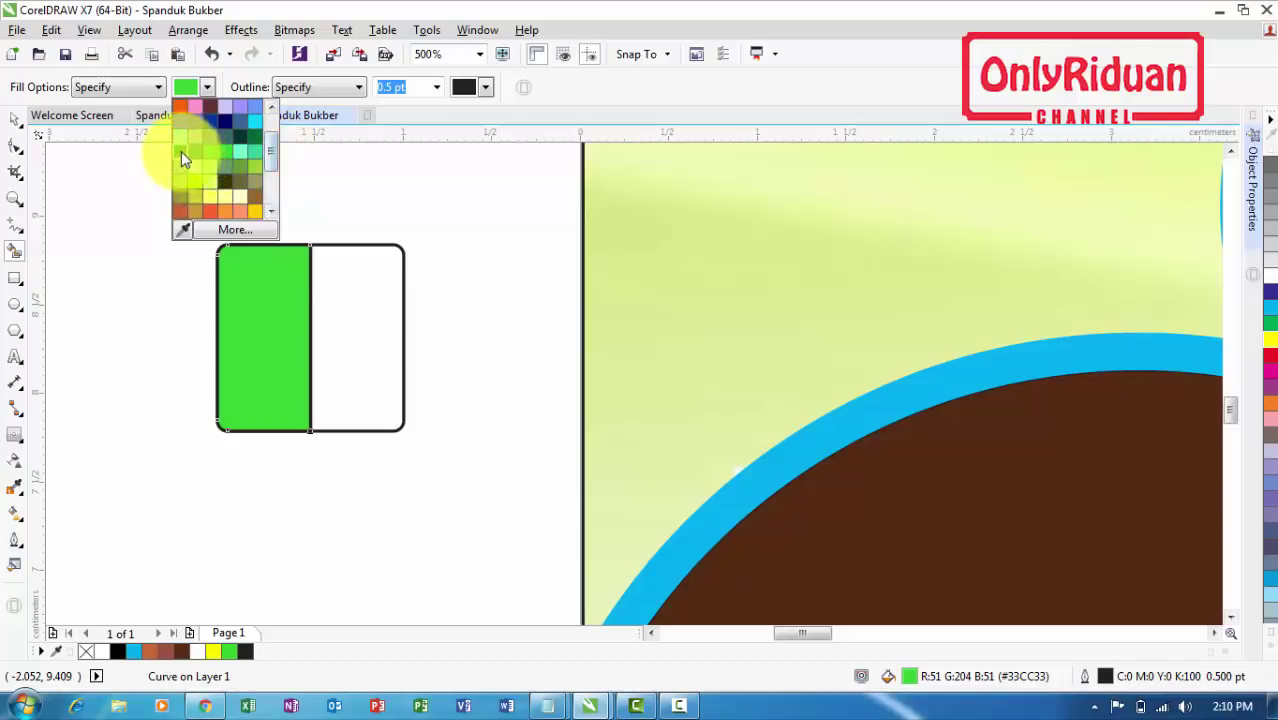
pyautogui.click(184, 162)
pyautogui.click(342, 285)
# Remove the vertical dividing line between the two green halves of the rounded square
pyautogui.click(18, 122)
pyautogui.click(200, 215)
pyautogui.click(308, 276)
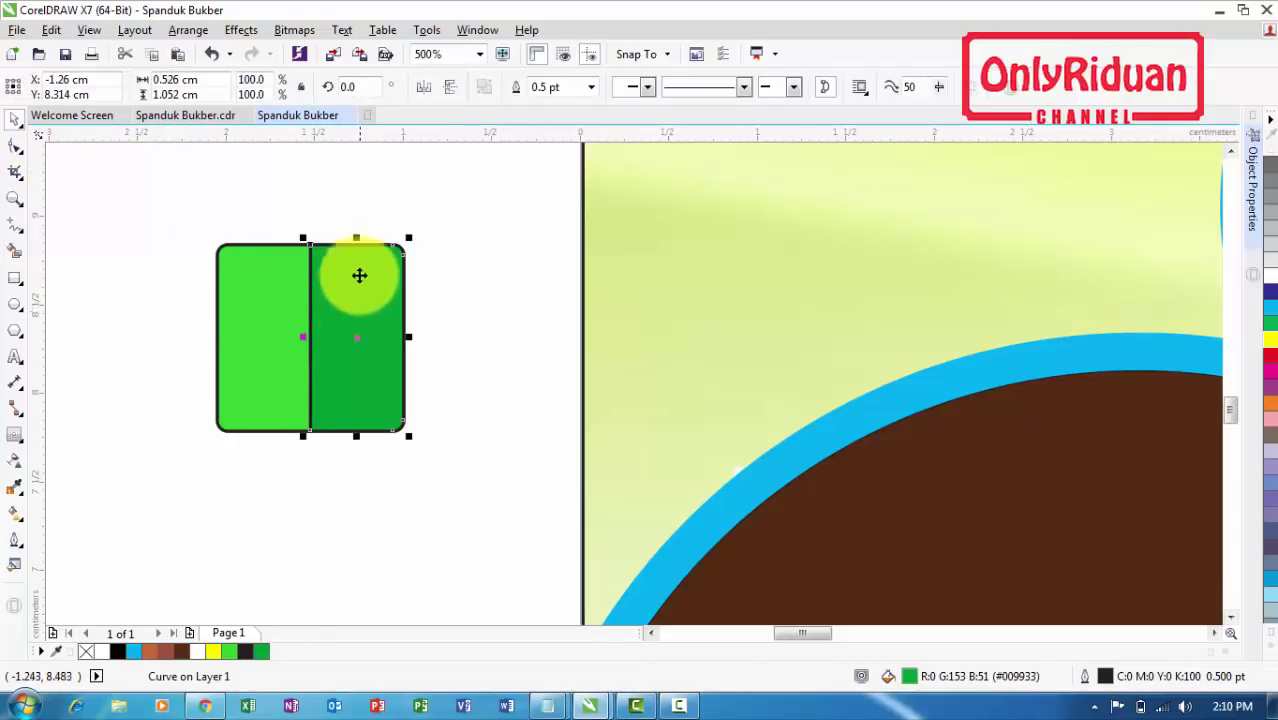
pyautogui.press('Escape')
pyautogui.moveTo(267, 207); pyautogui.dragTo(356, 459)
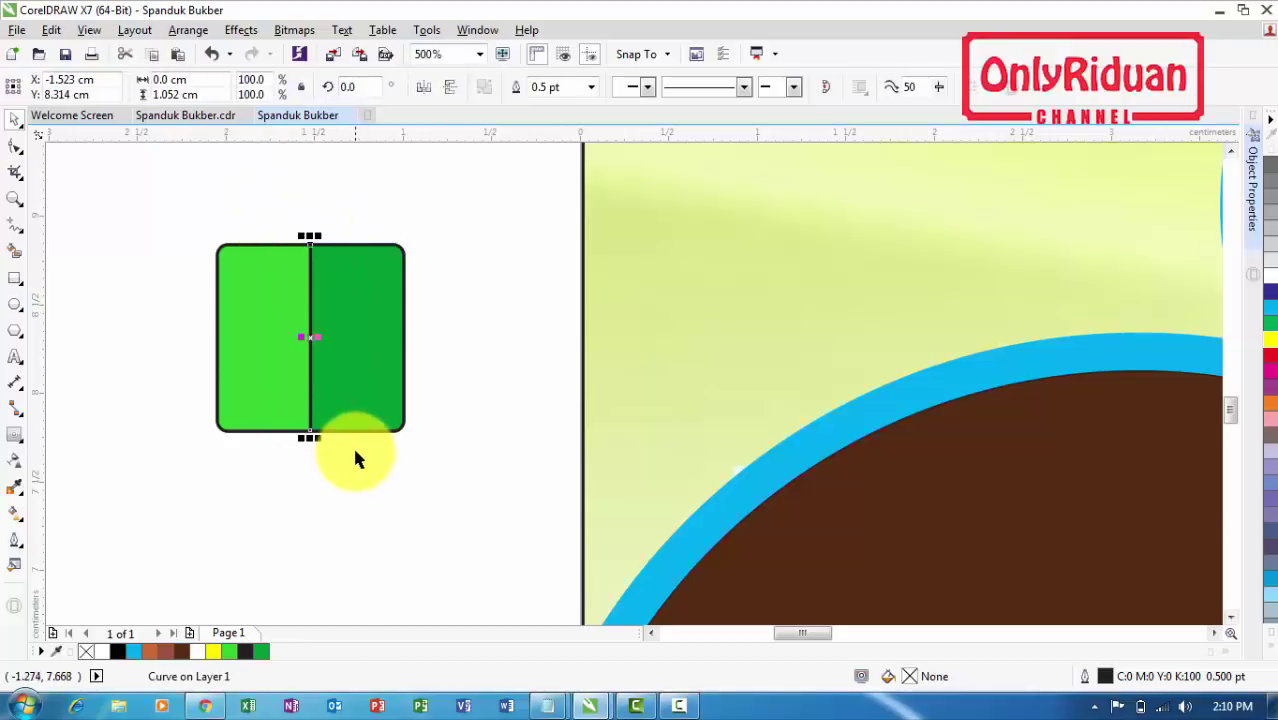
pyautogui.press('Escape')
# Remove the outline from all pieces of the two-tone green square
pyautogui.click(365, 338)
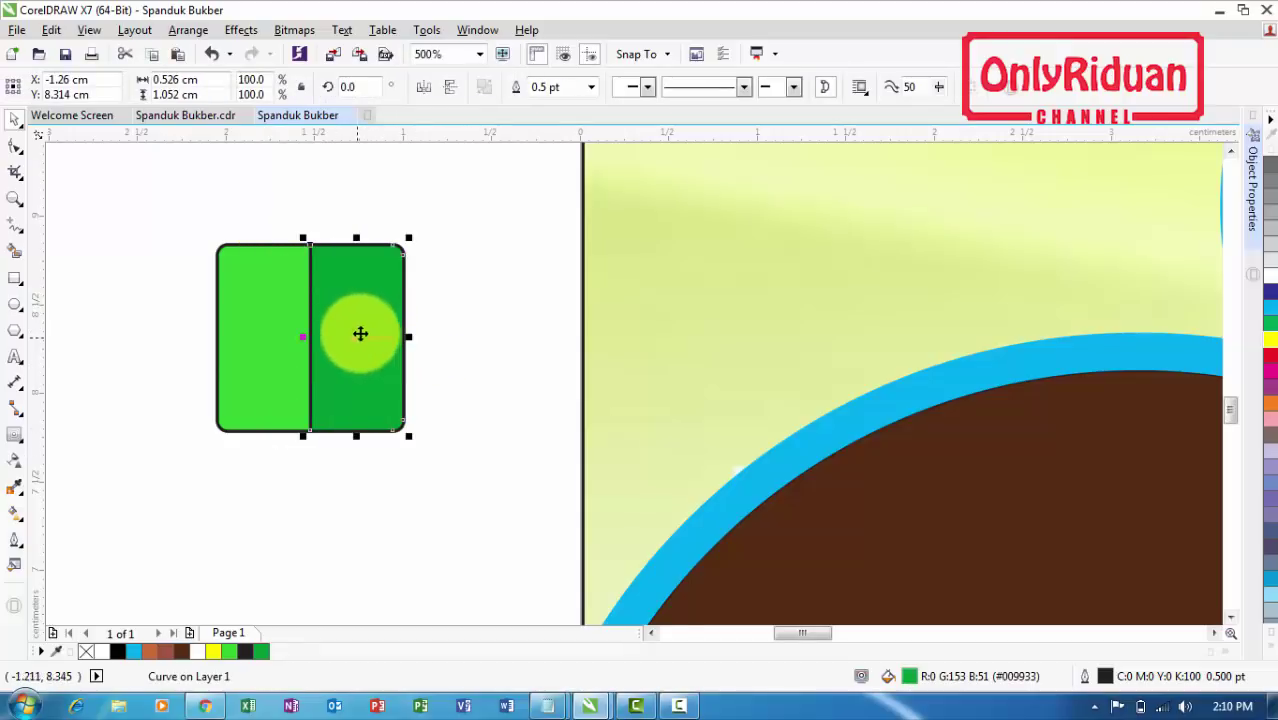
pyautogui.scroll(-2, 445, 316)
pyautogui.moveTo(288, 240); pyautogui.dragTo(474, 416)
pyautogui.moveTo(274, 228); pyautogui.dragTo(448, 379)
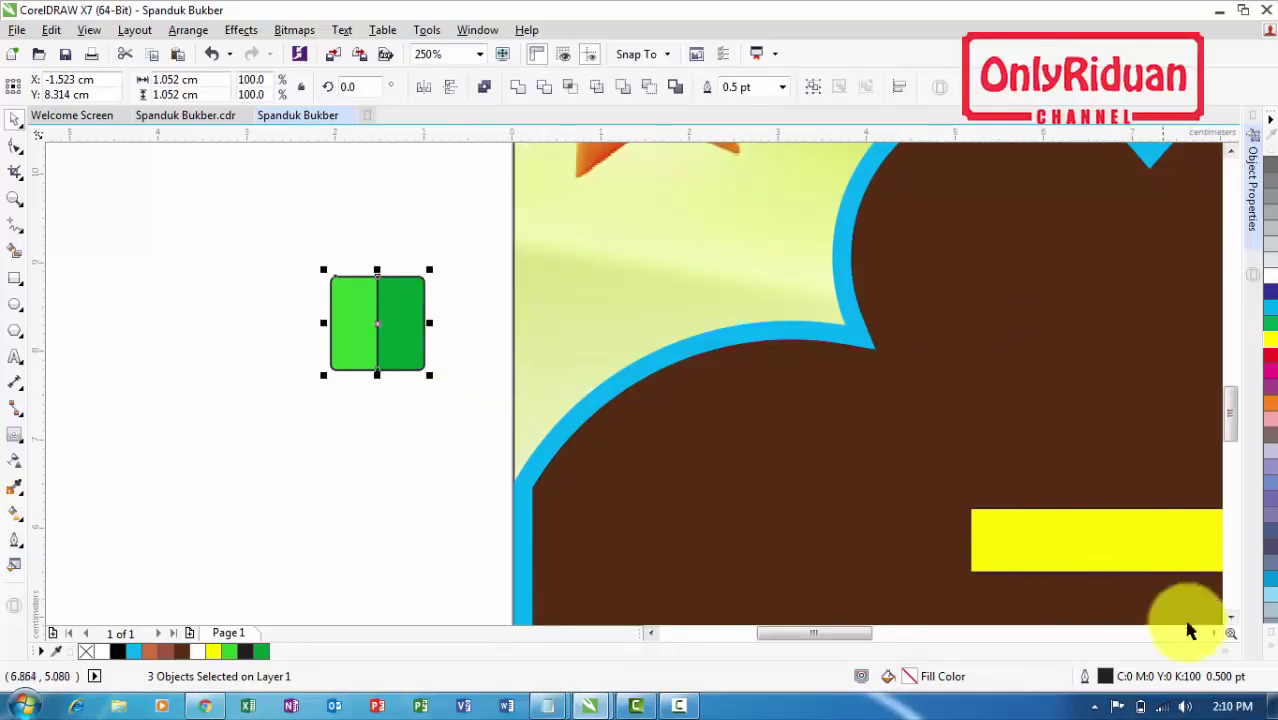
pyautogui.click(1270, 655)
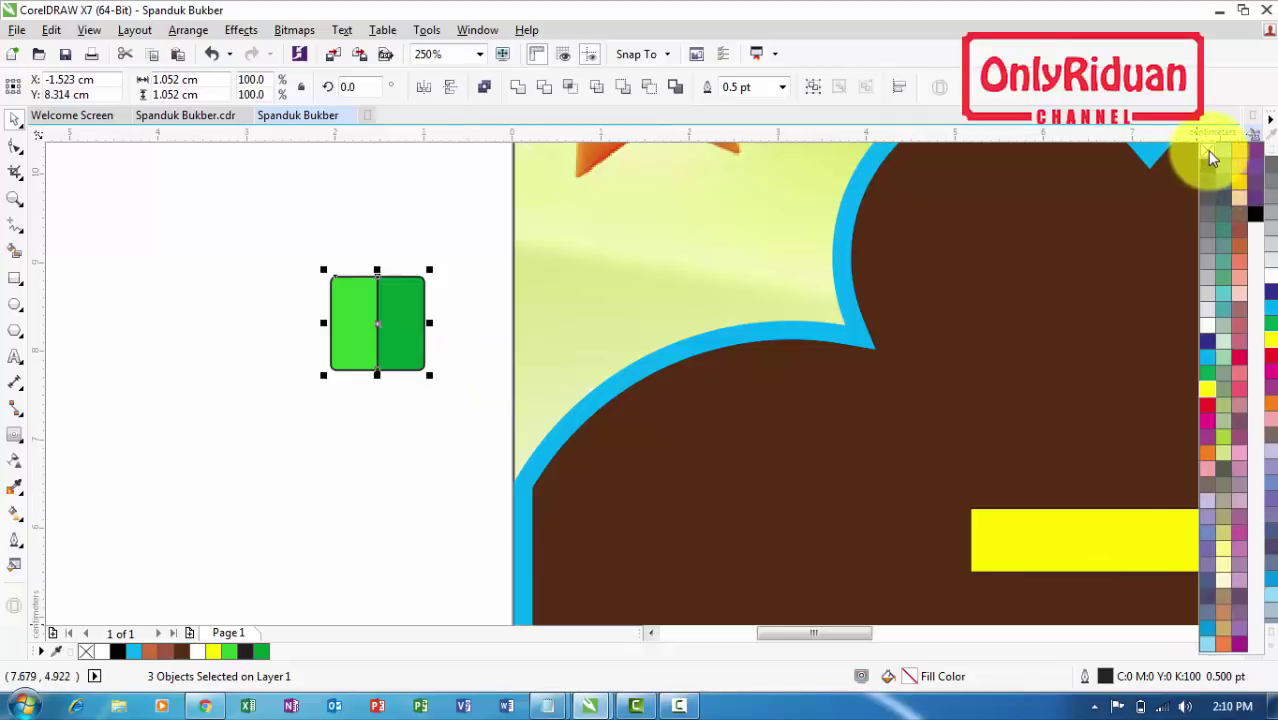
pyautogui.rightClick(1207, 150)
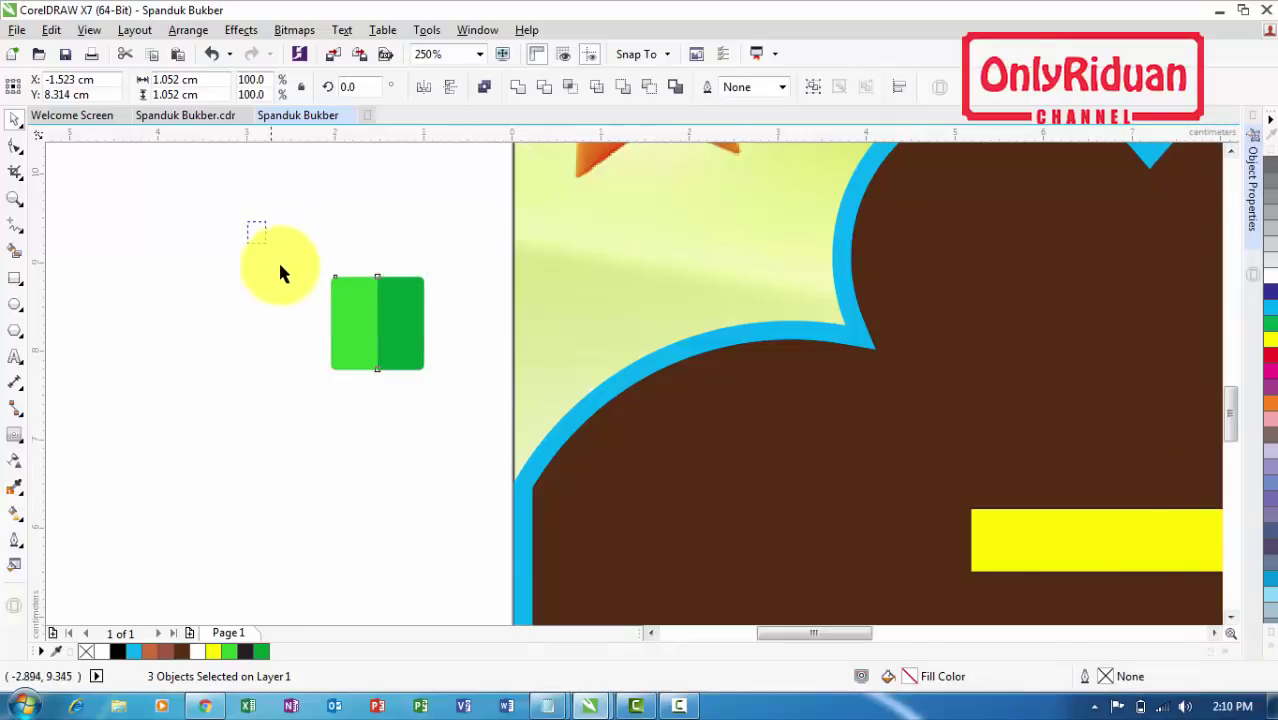
# Group the pieces of the green square and place the group over the left end of the yellow bar
pyautogui.moveTo(437, 422); pyautogui.dragTo(440, 420)
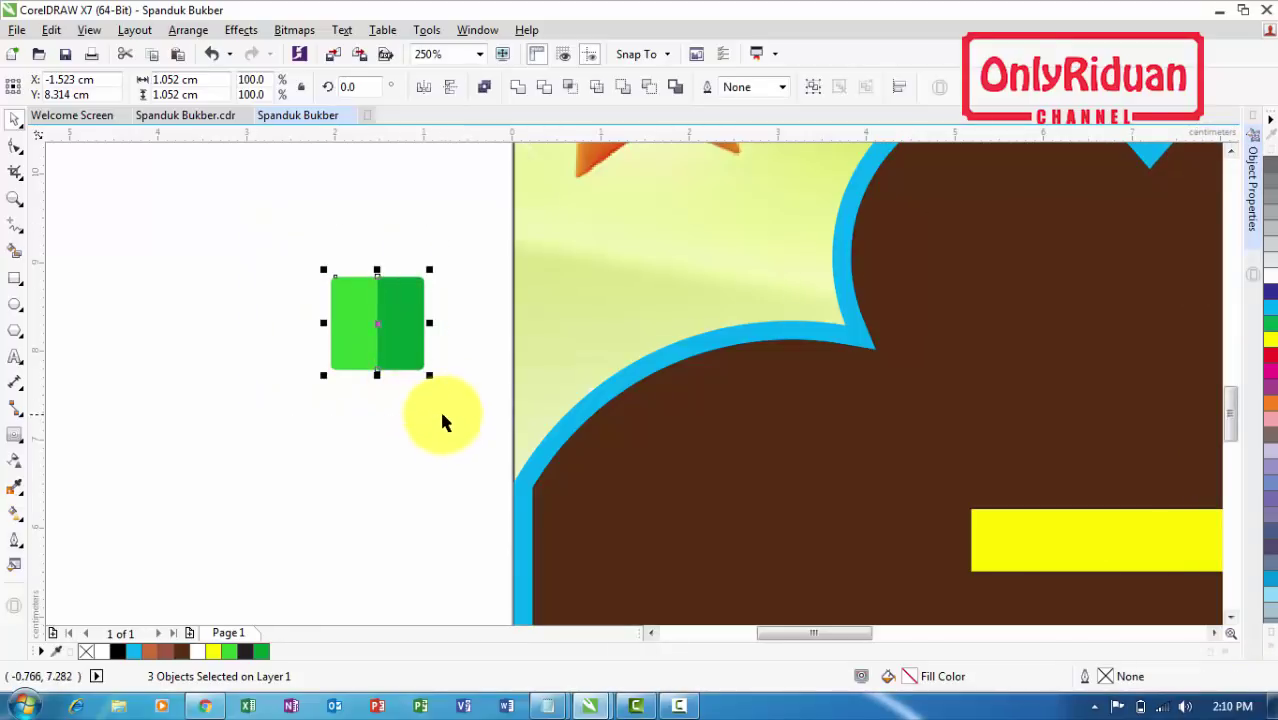
pyautogui.click(813, 86)
pyautogui.moveTo(389, 324); pyautogui.dragTo(1030, 542)
pyautogui.click(1214, 633)
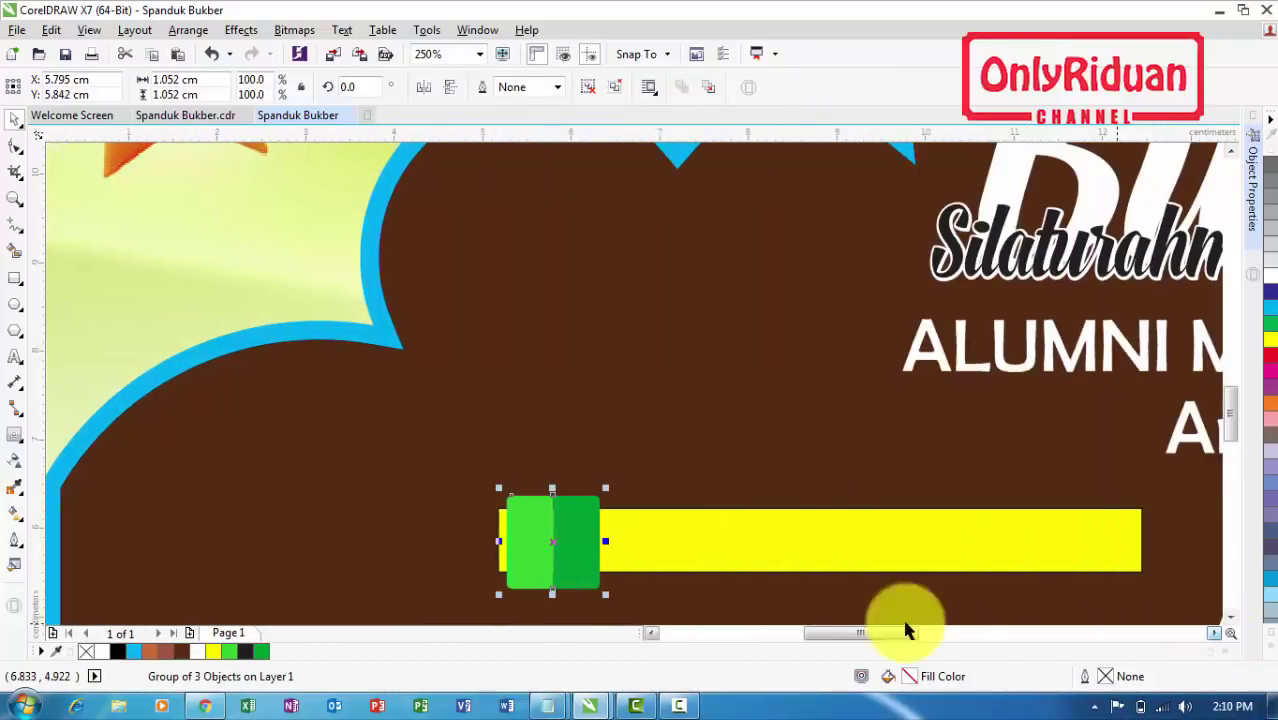
pyautogui.scroll(2, 584, 572)
pyautogui.moveTo(514, 508)
pyautogui.mouseDown()
pyautogui.moveTo(610, 500)
pyautogui.moveTo(521, 511)
pyautogui.mouseUp()
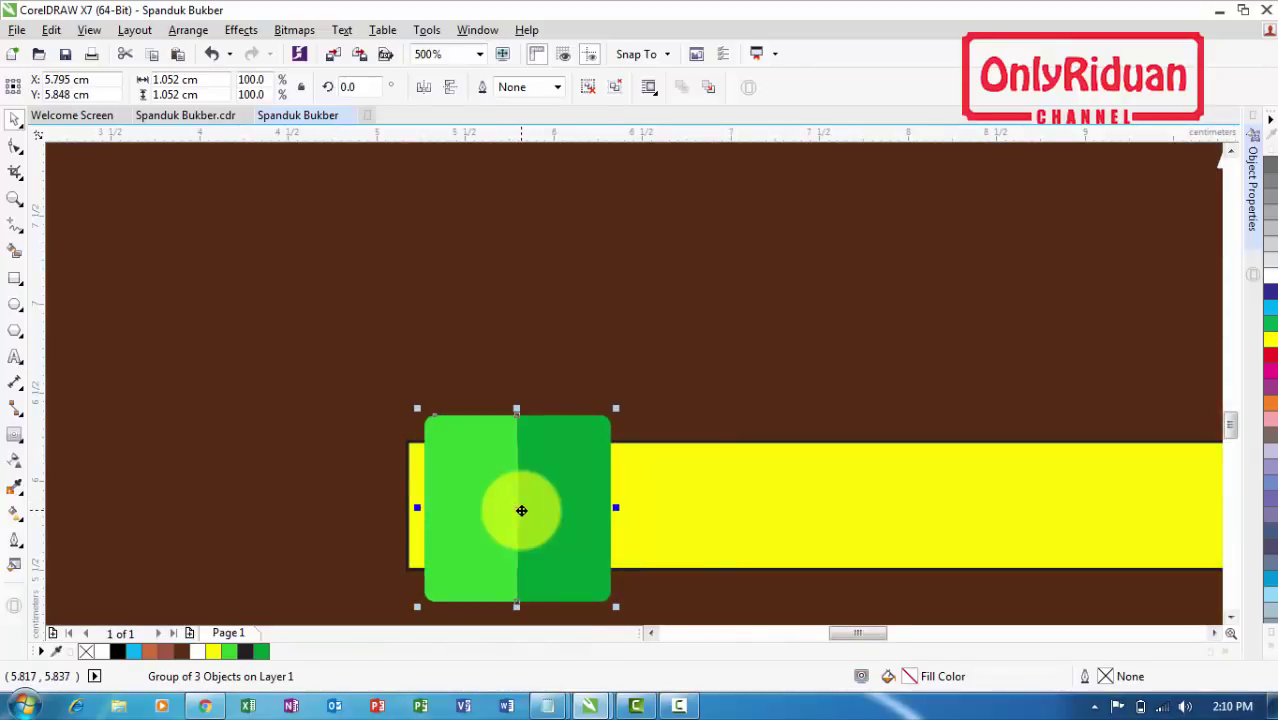
# Nudge the green square right by about 0.1 cm and align its vertical centre with the yellow bar
pyautogui.press('Right')
pyautogui.press('Right')
pyautogui.press('shift')
pyautogui.press('shift')
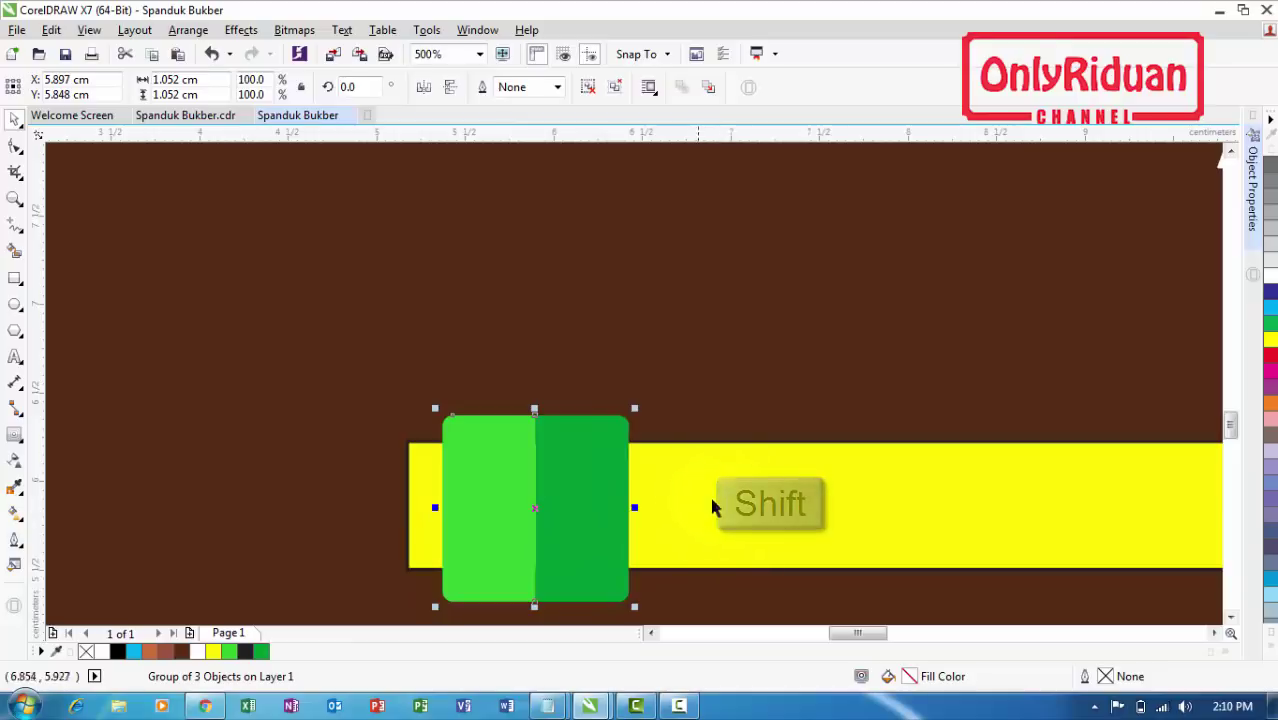
pyautogui.keyDown('shift'); pyautogui.click(713, 495); pyautogui.keyUp('shift')
pyautogui.press('e')
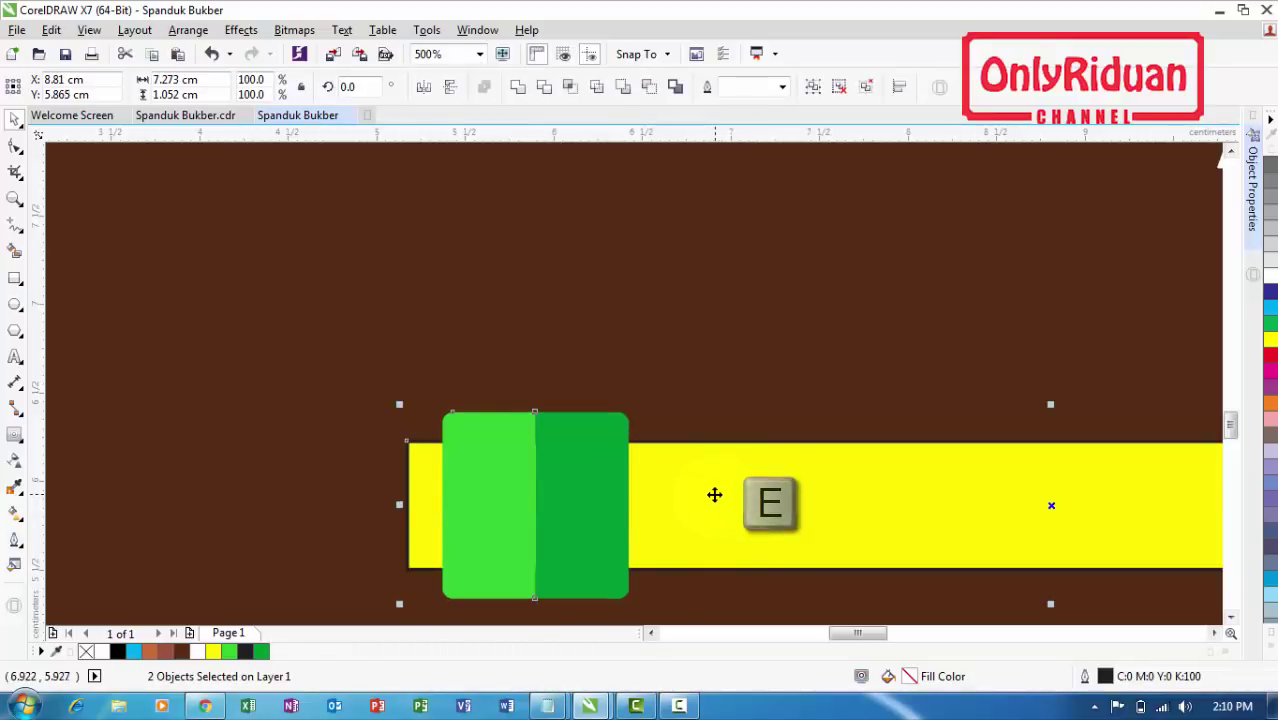
# Draw a circle about 0.67 cm in diameter centred on the green square
pyautogui.scroll(-2, 715, 495)
pyautogui.click(16, 306)
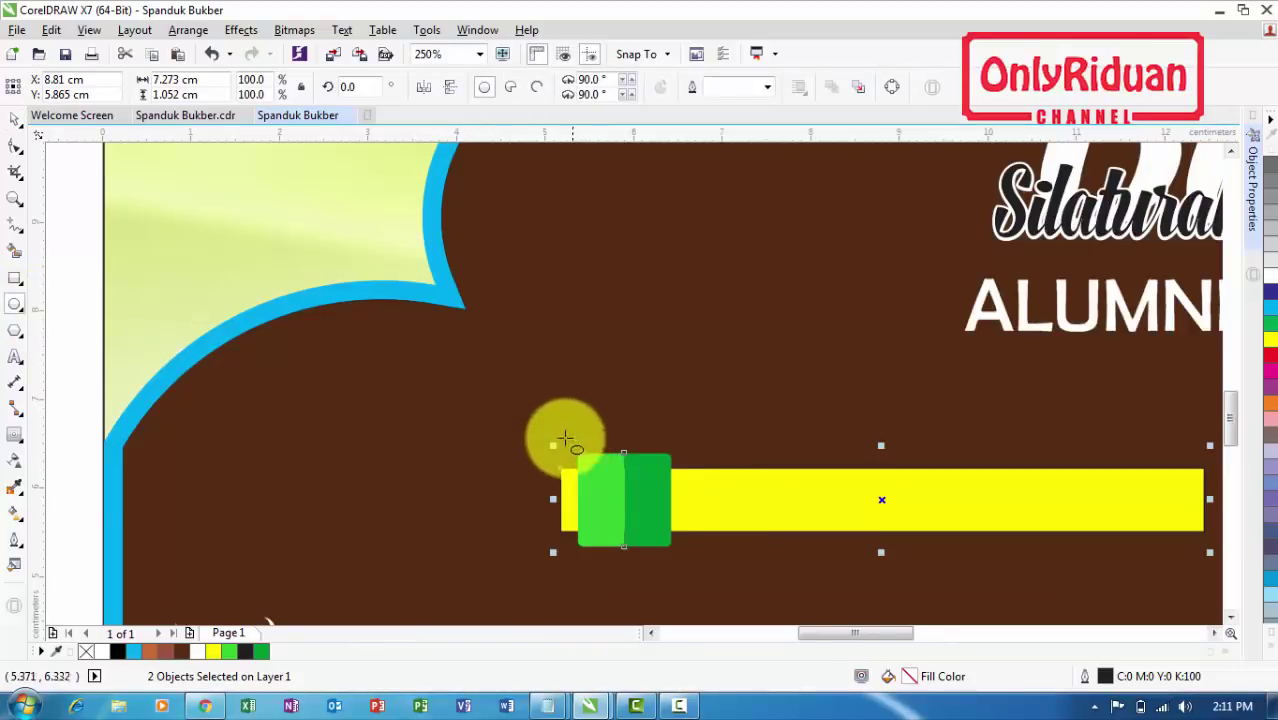
pyautogui.moveTo(603, 479); pyautogui.dragTo(628, 500)
pyautogui.click(15, 118)
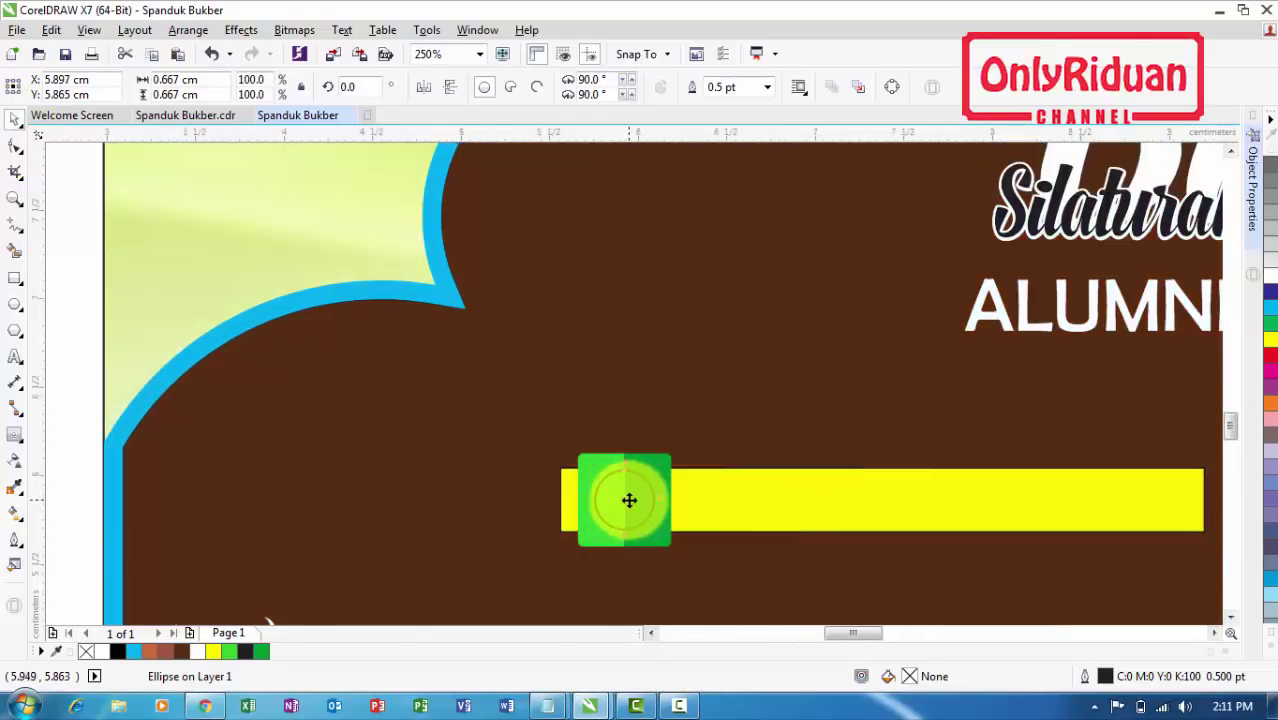
# Give the circle a 1 pt outline in rich black (C100 M100 Y100 K100)
pyautogui.scroll(3, 628, 500)
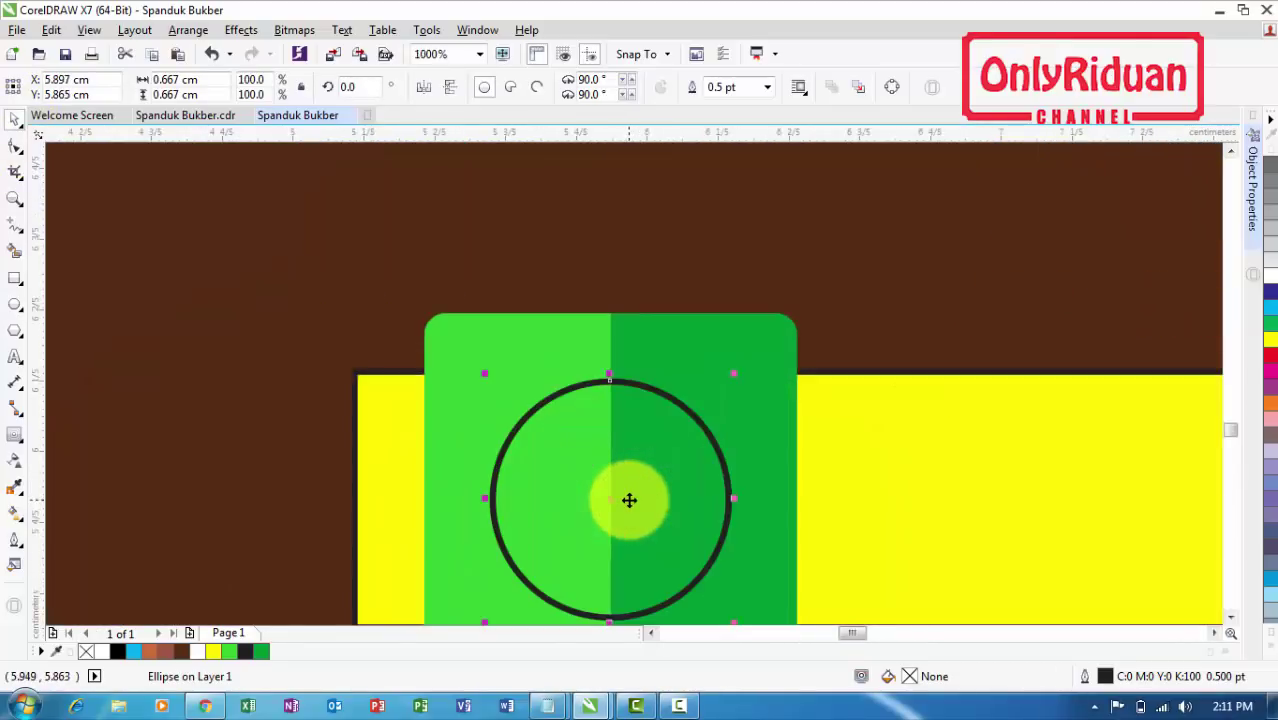
pyautogui.click(15, 540)
pyautogui.click(92, 528)
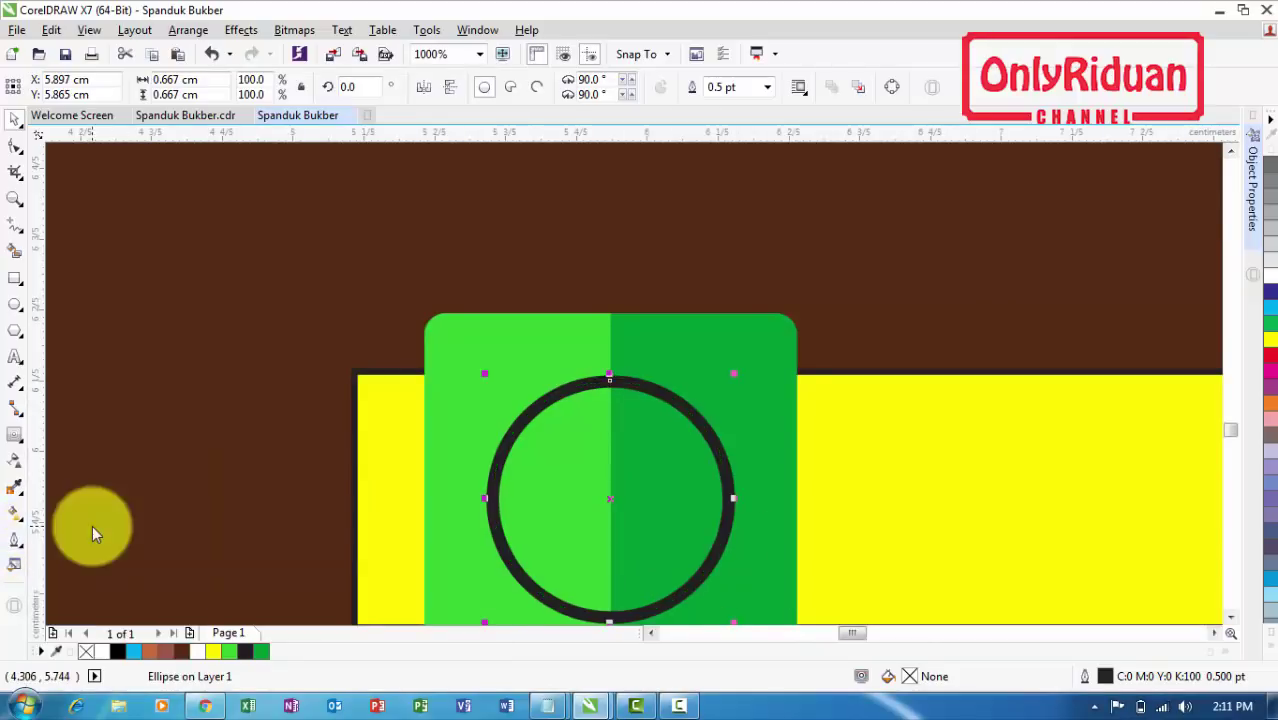
pyautogui.scroll(-3, 1232, 627)
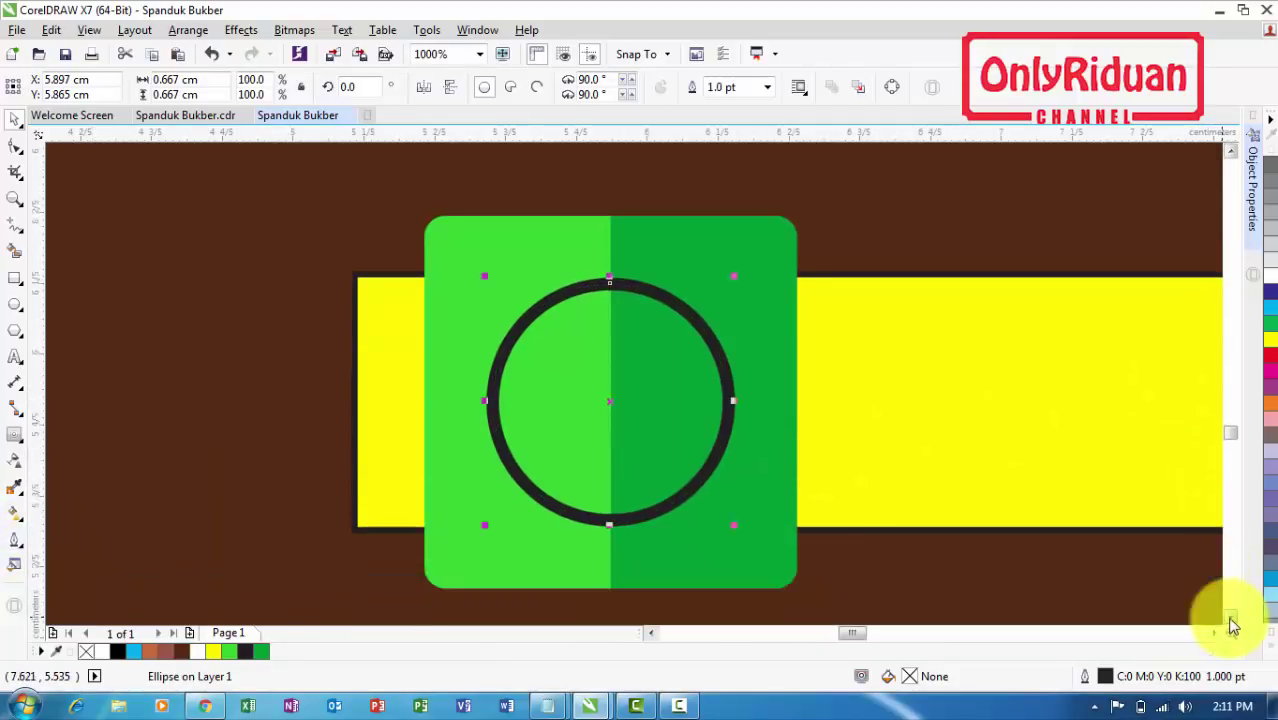
pyautogui.click(1269, 614)
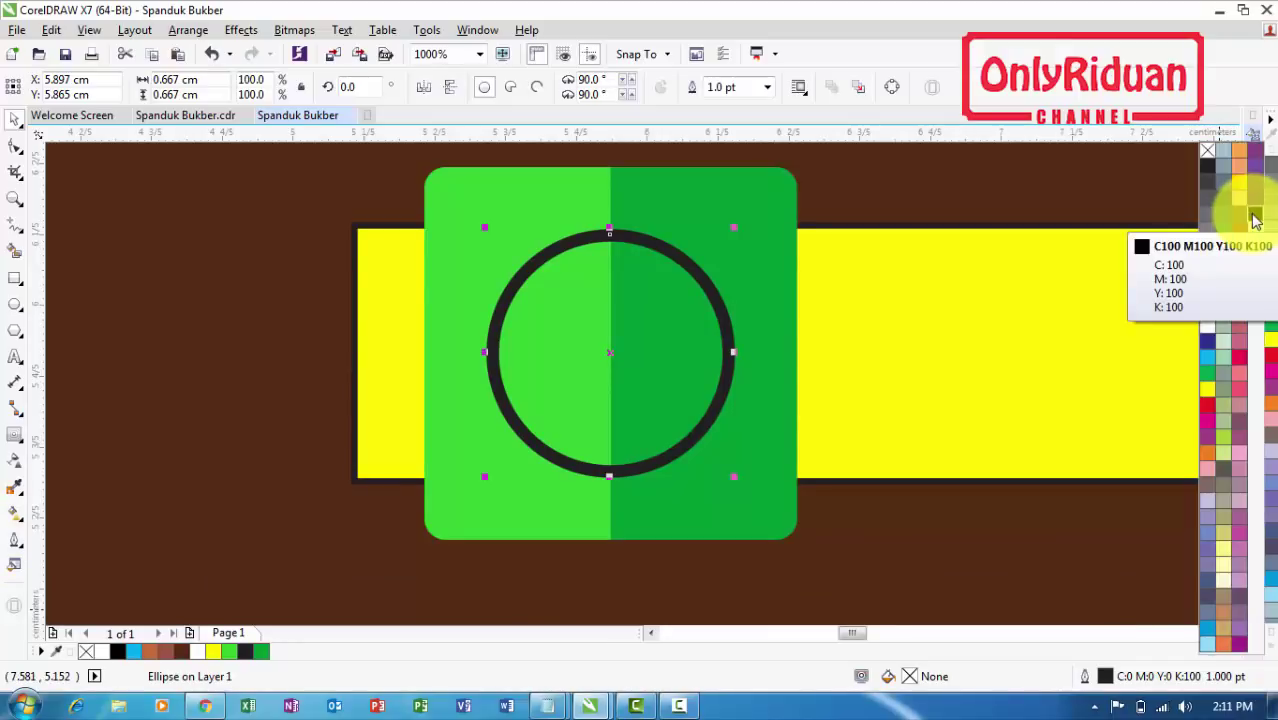
pyautogui.rightClick(1256, 220)
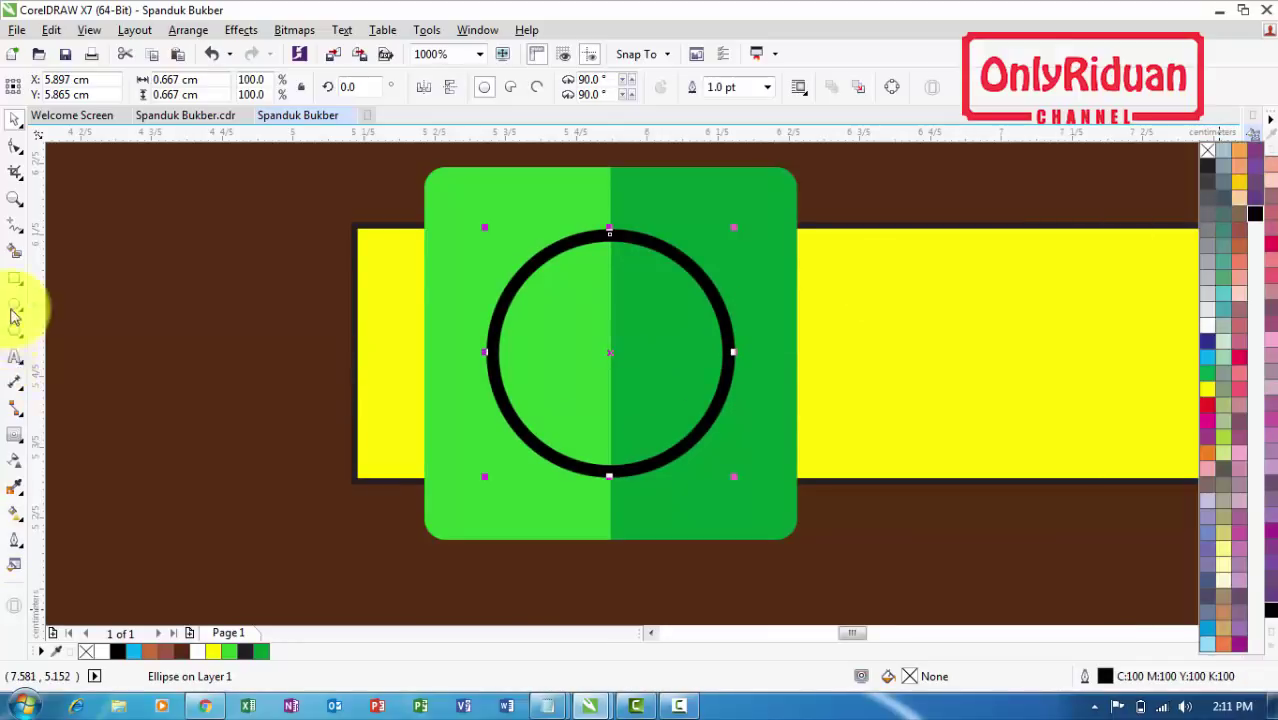
# Draw the clock hands from the circle's centre: a vertical line about 0.26 cm long and a horizontal line about 0.26 cm long
pyautogui.click(15, 224)
pyautogui.click(83, 224)
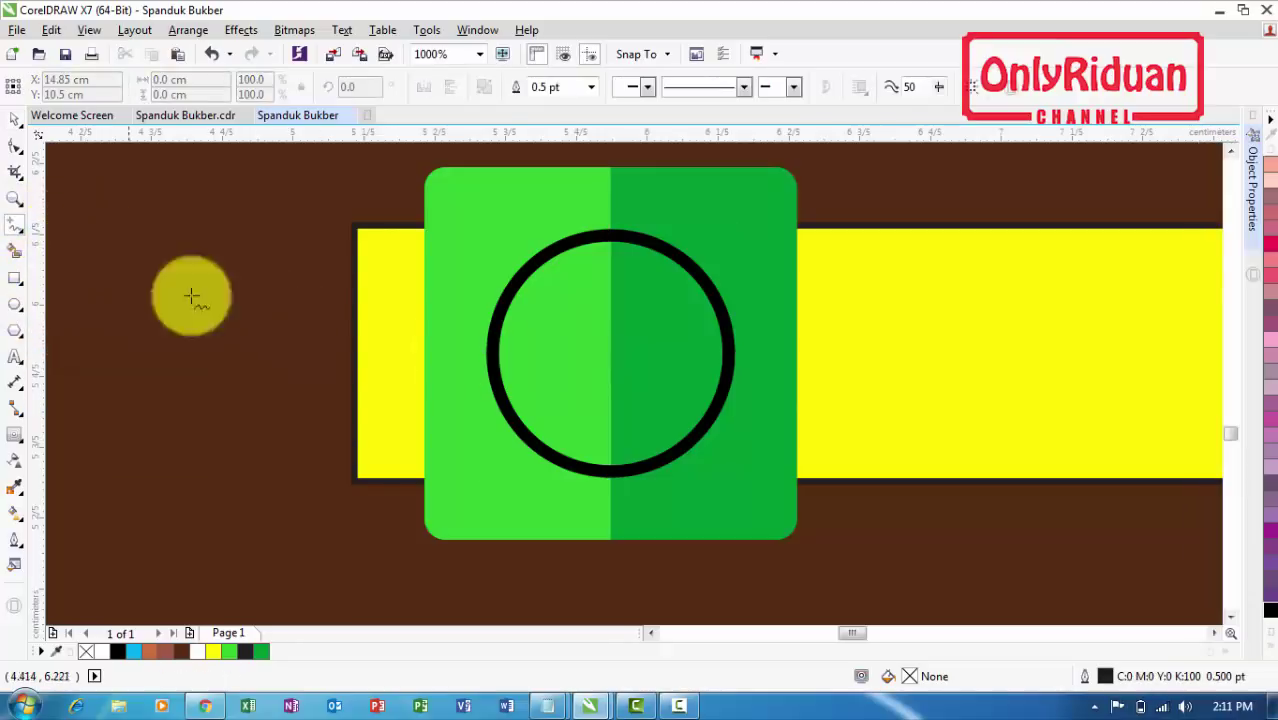
pyautogui.click(610, 263)
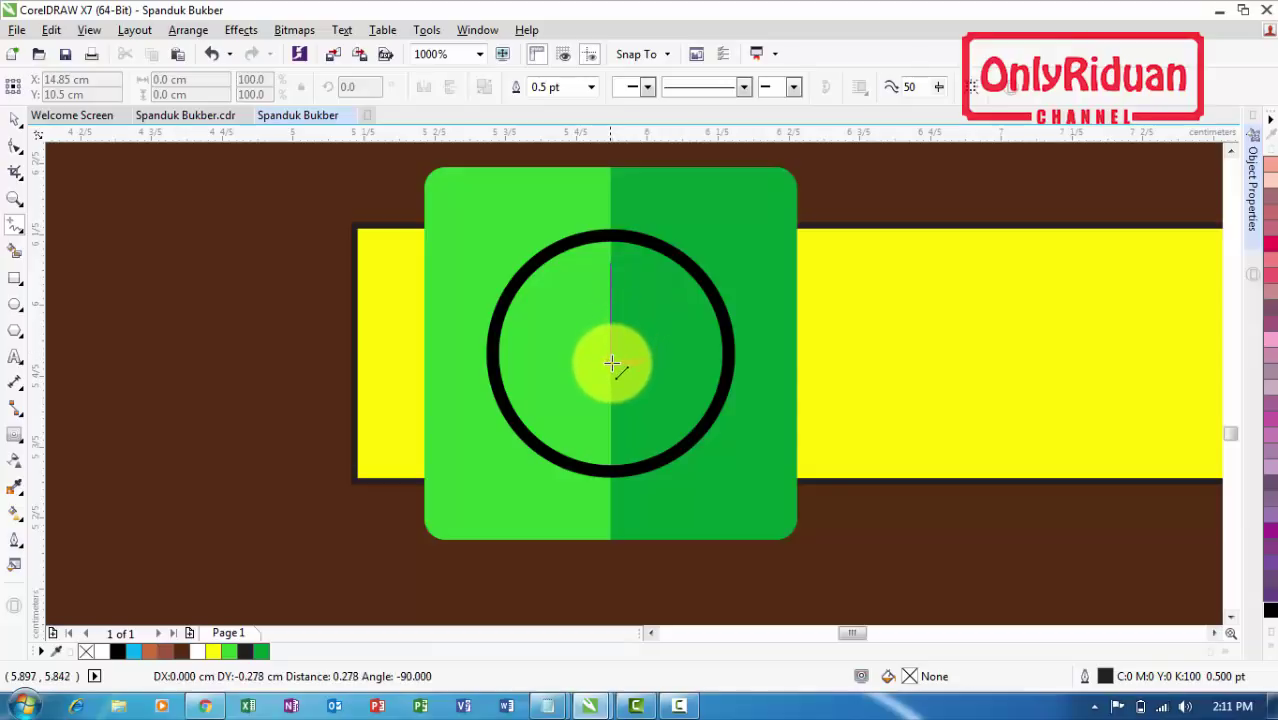
pyautogui.click(610, 353)
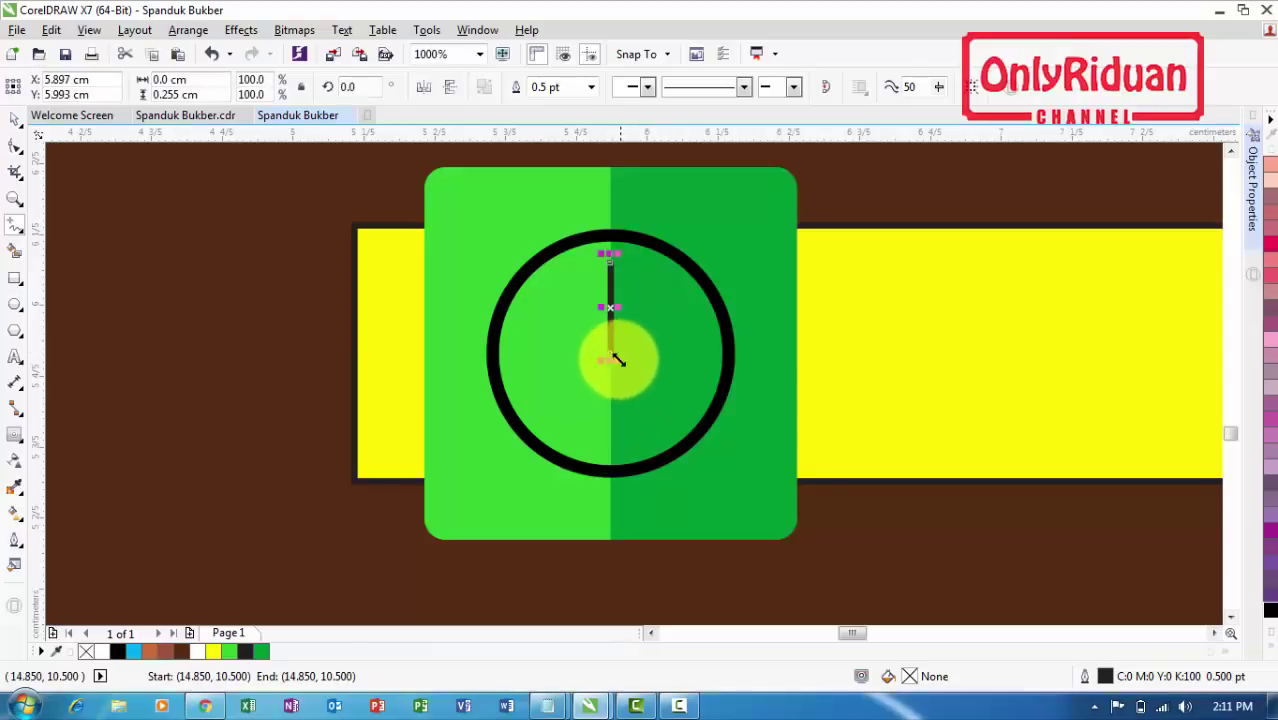
pyautogui.click(610, 352)
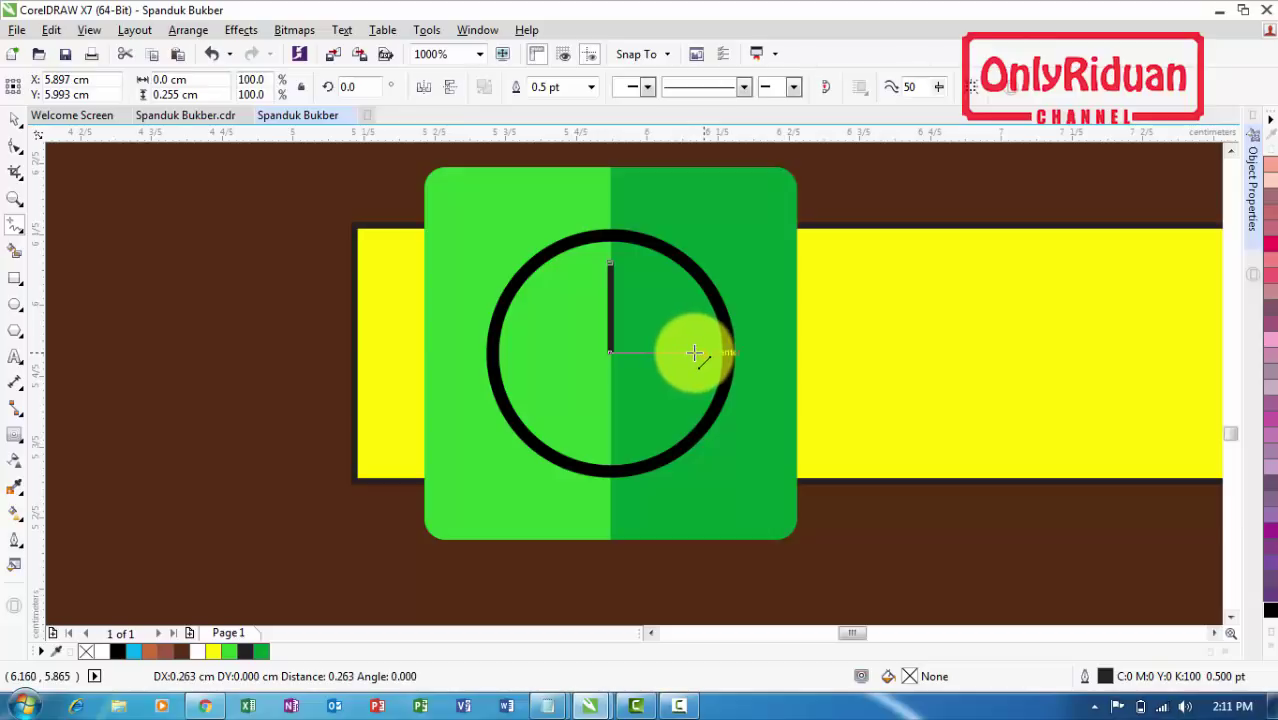
pyautogui.click(700, 353)
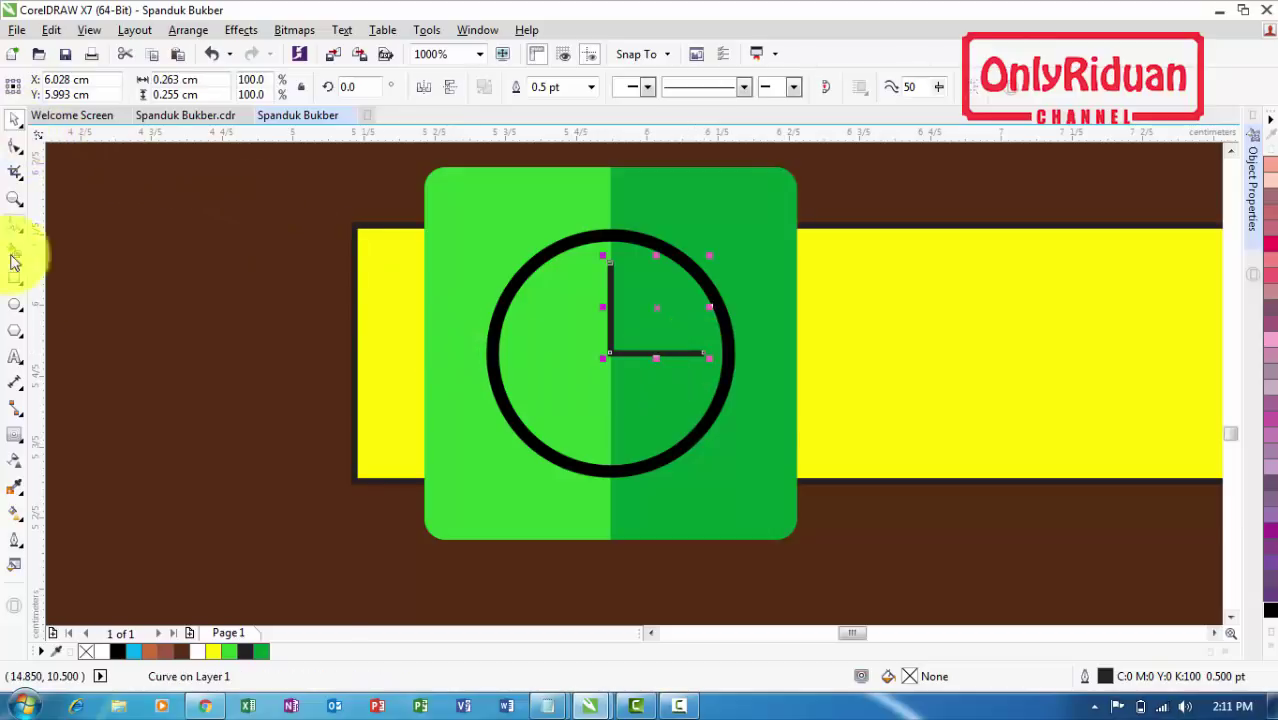
# Give the clock hands a 1 pt outline in rich black (C100 M100 Y100 K100)
pyautogui.click(14, 540)
pyautogui.click(81, 526)
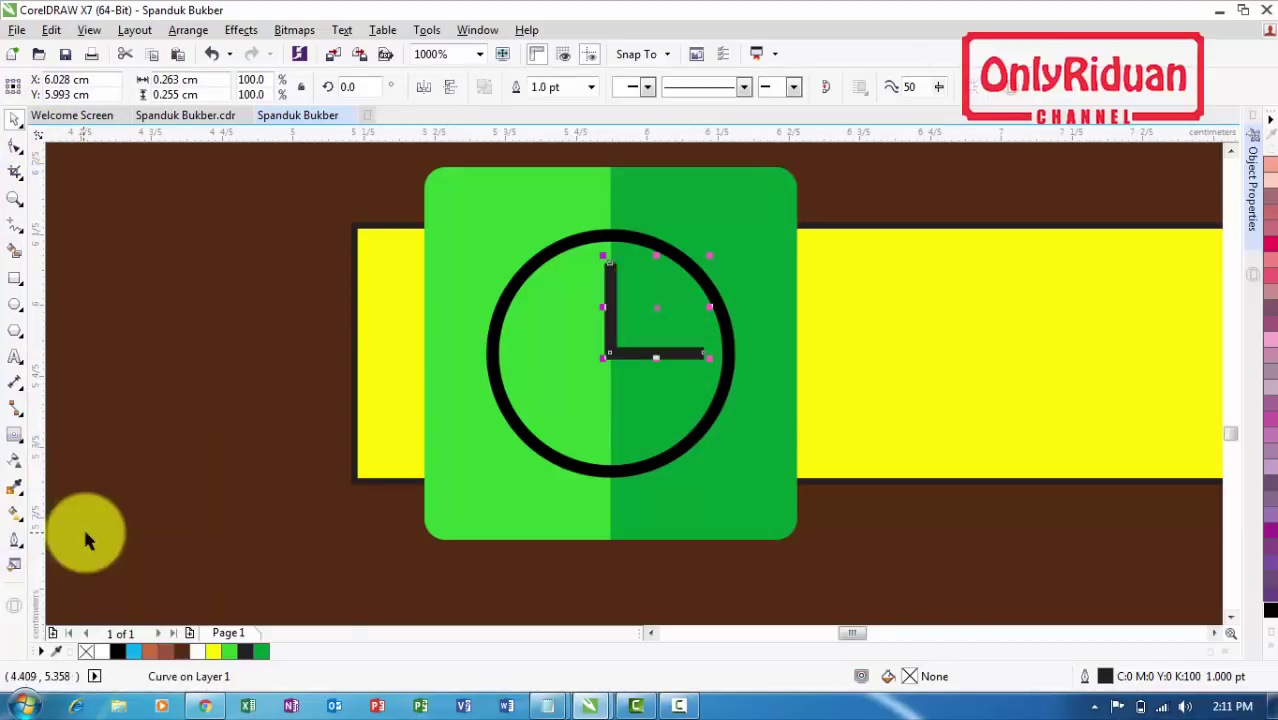
pyautogui.click(1272, 617)
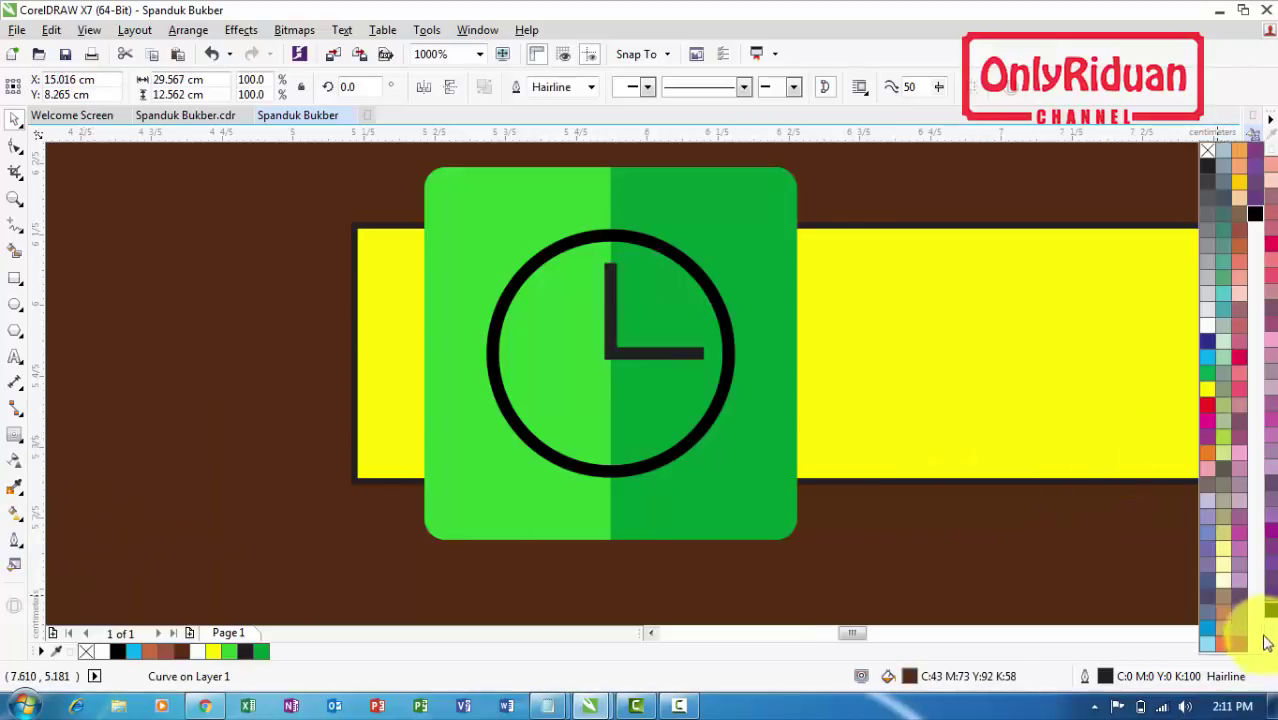
pyautogui.rightClick(1257, 220)
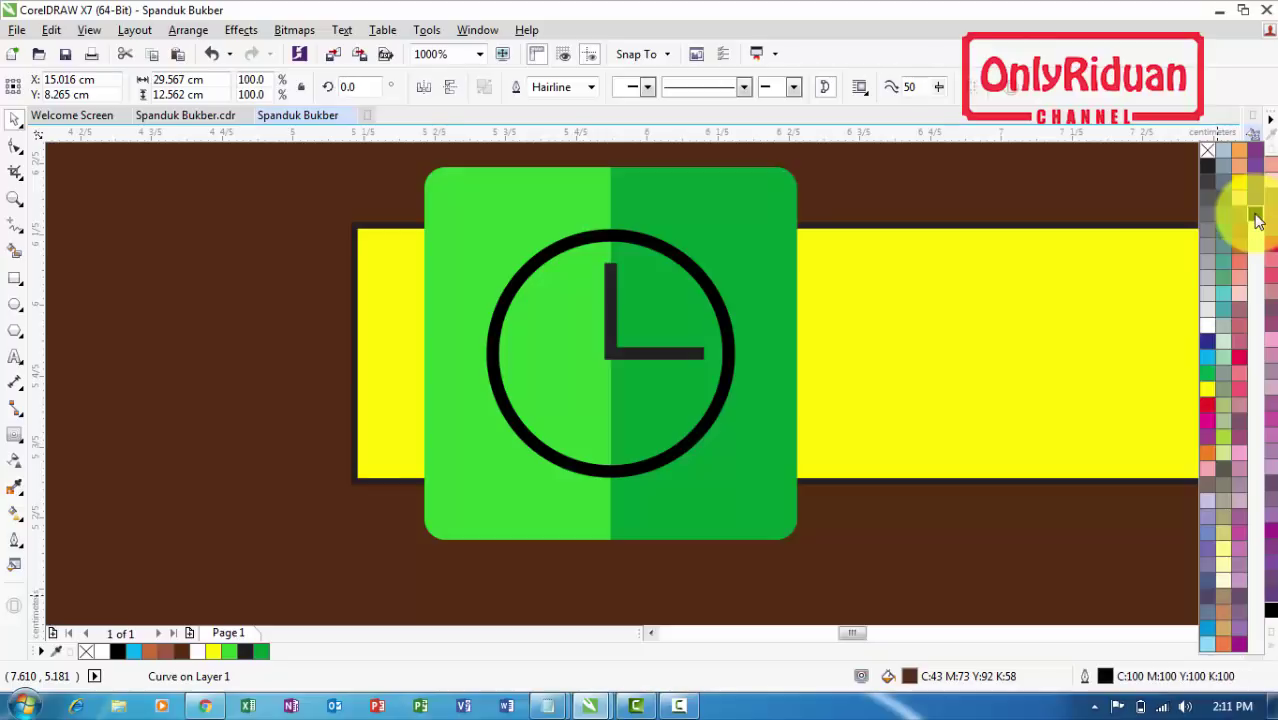
pyautogui.click(645, 358)
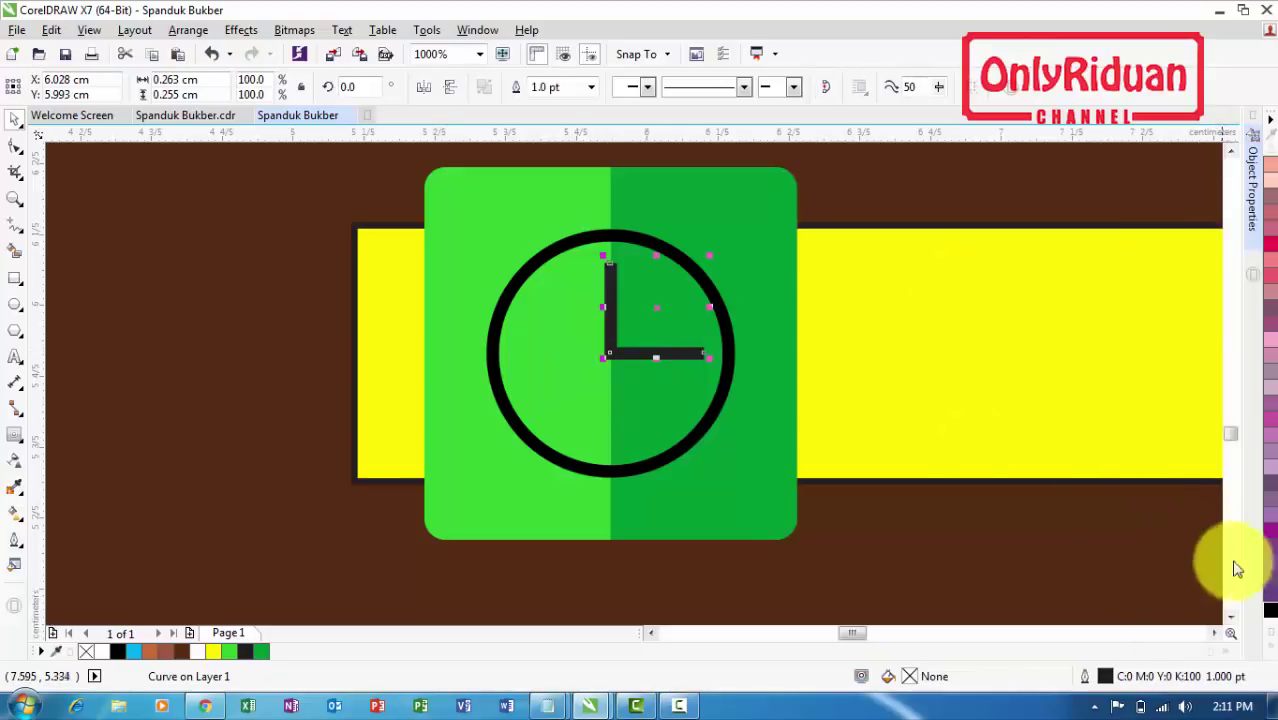
pyautogui.click(1270, 617)
pyautogui.rightClick(1258, 222)
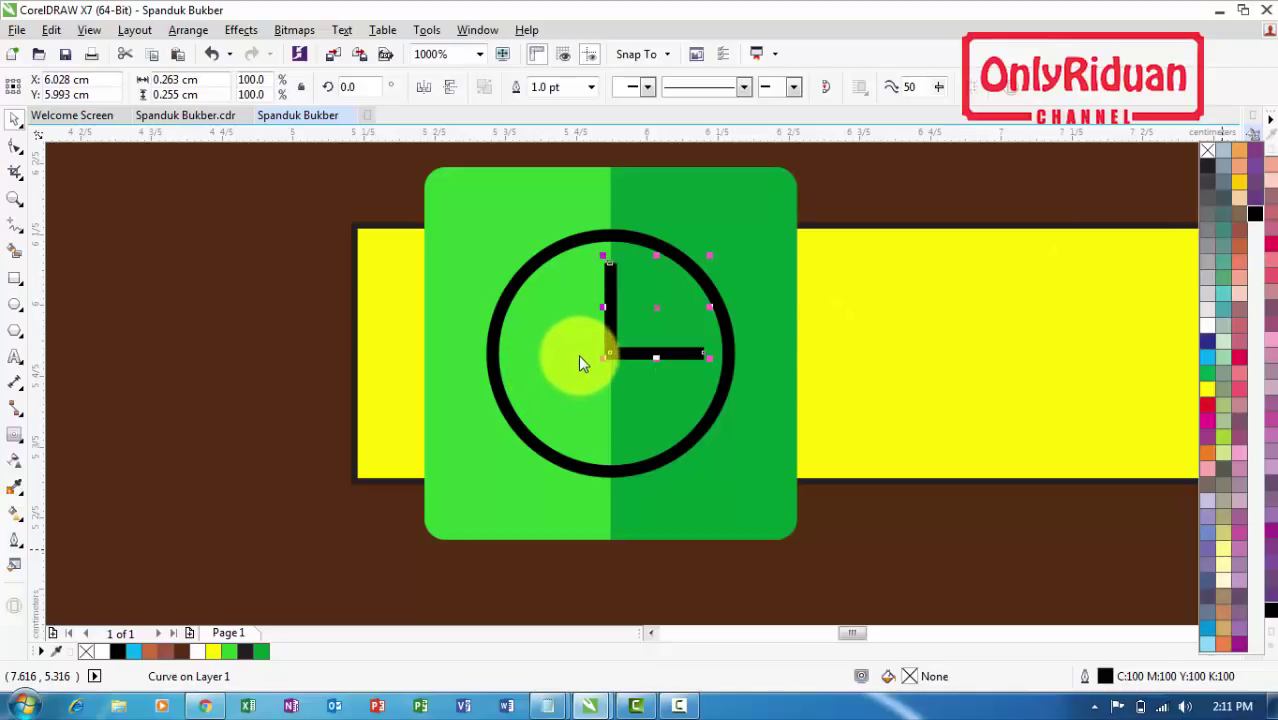
# Move the yellow bar together with its green clock icon about 2.4 cm to the left, keeping its height on the banner
pyautogui.scroll(-6, 577, 354)
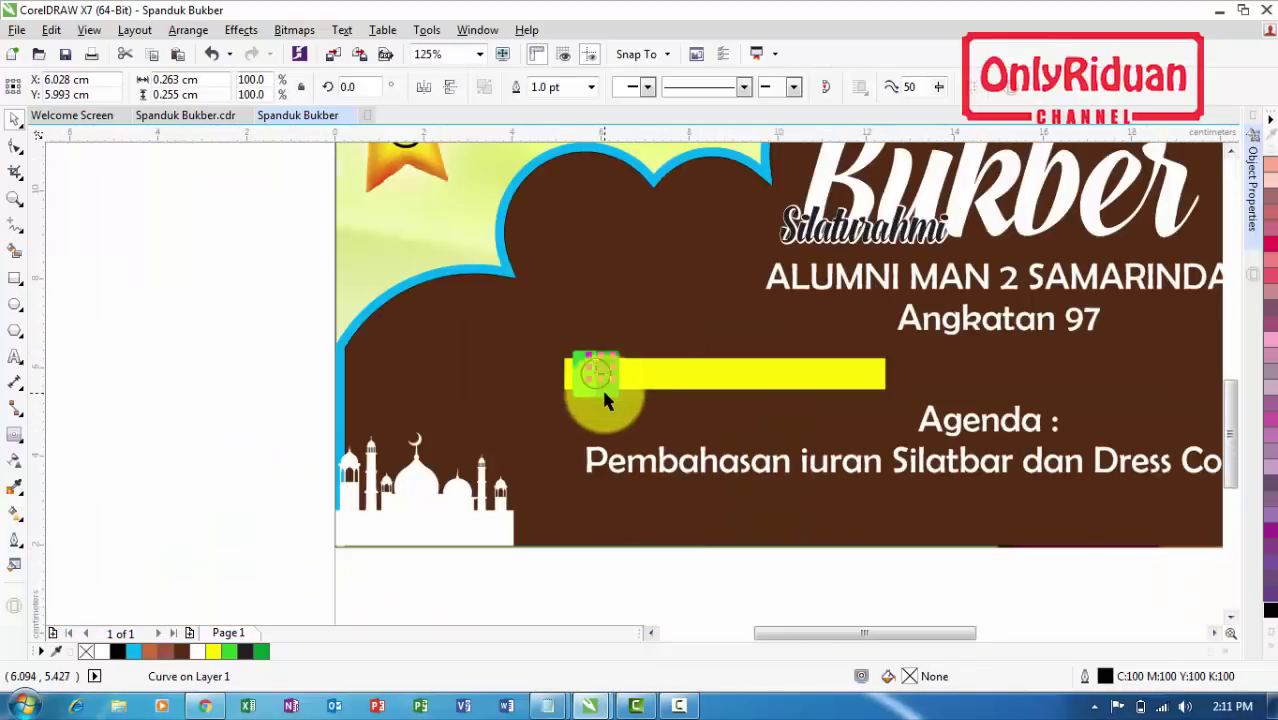
pyautogui.moveTo(273, 318); pyautogui.dragTo(912, 422)
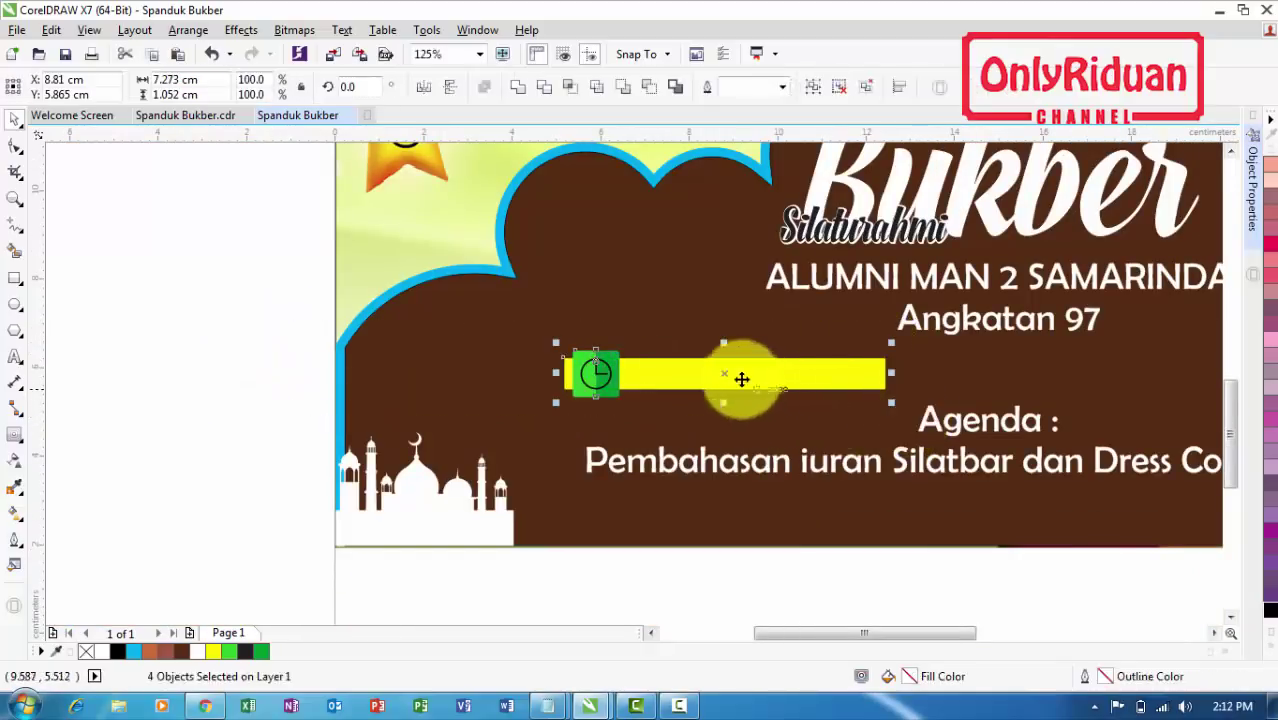
pyautogui.moveTo(730, 374); pyautogui.dragTo(613, 421)
pyautogui.hotkey('ctrl', 'z')
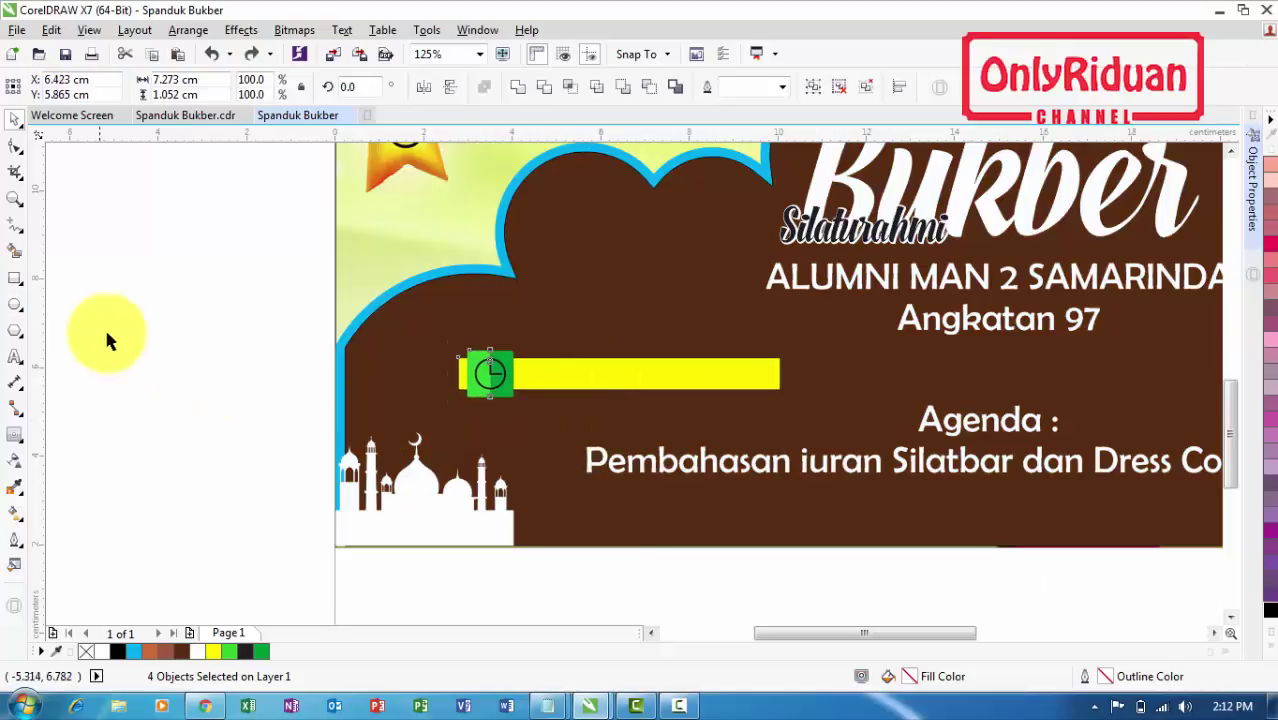
pyautogui.click(100, 337)
# Check the bar shading in Spanduk Bukber.cdr, and give the yellow bar a linear yellow-to-white fountain fill running past both ends
pyautogui.click(588, 380)
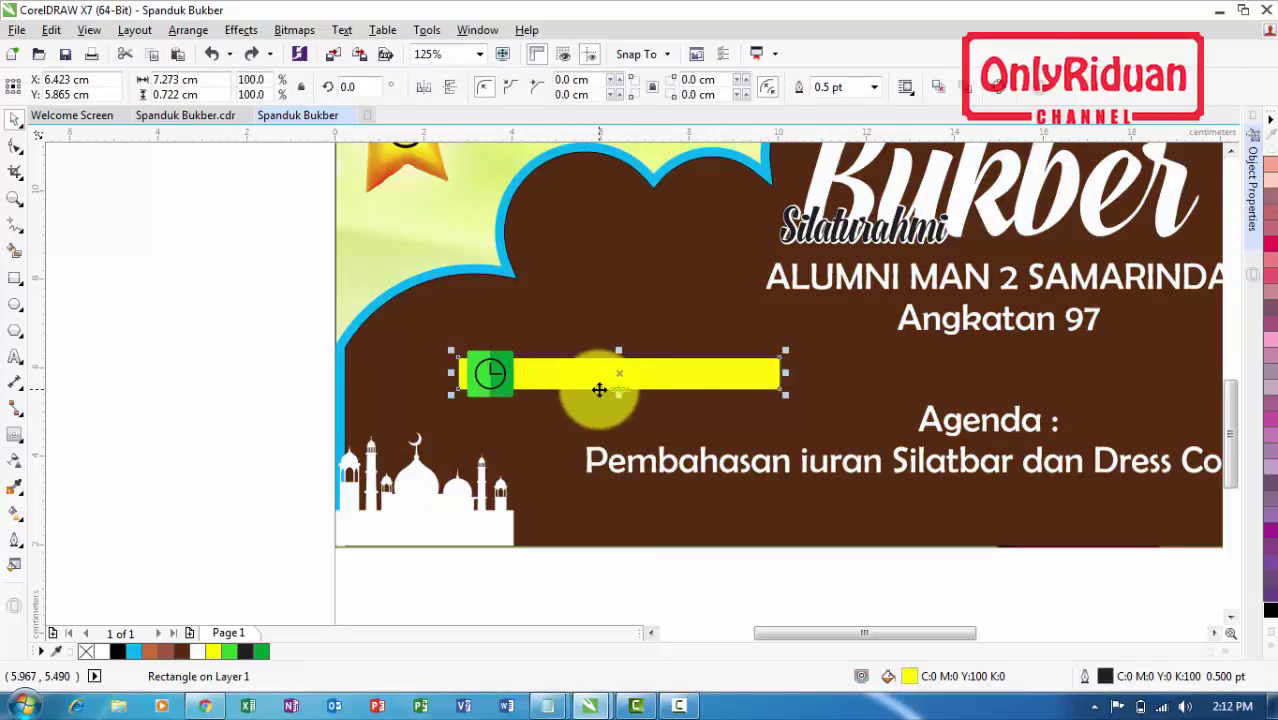
pyautogui.click(194, 115)
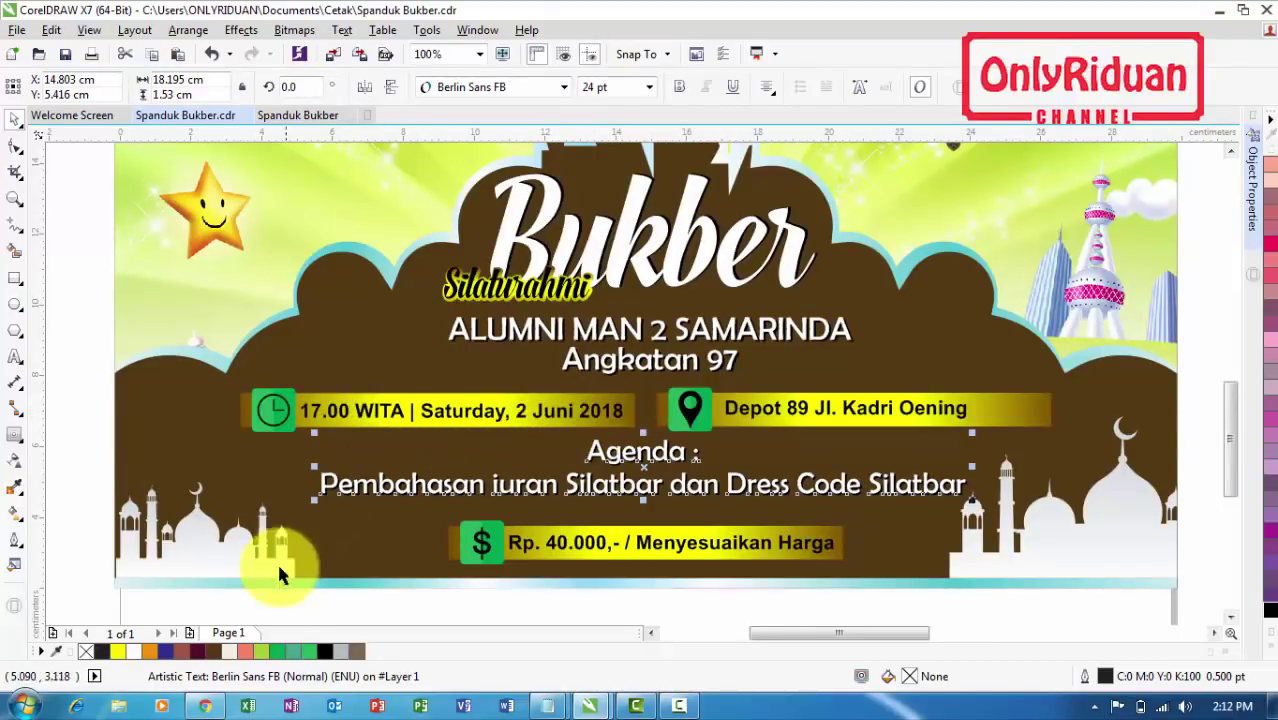
pyautogui.click(310, 120)
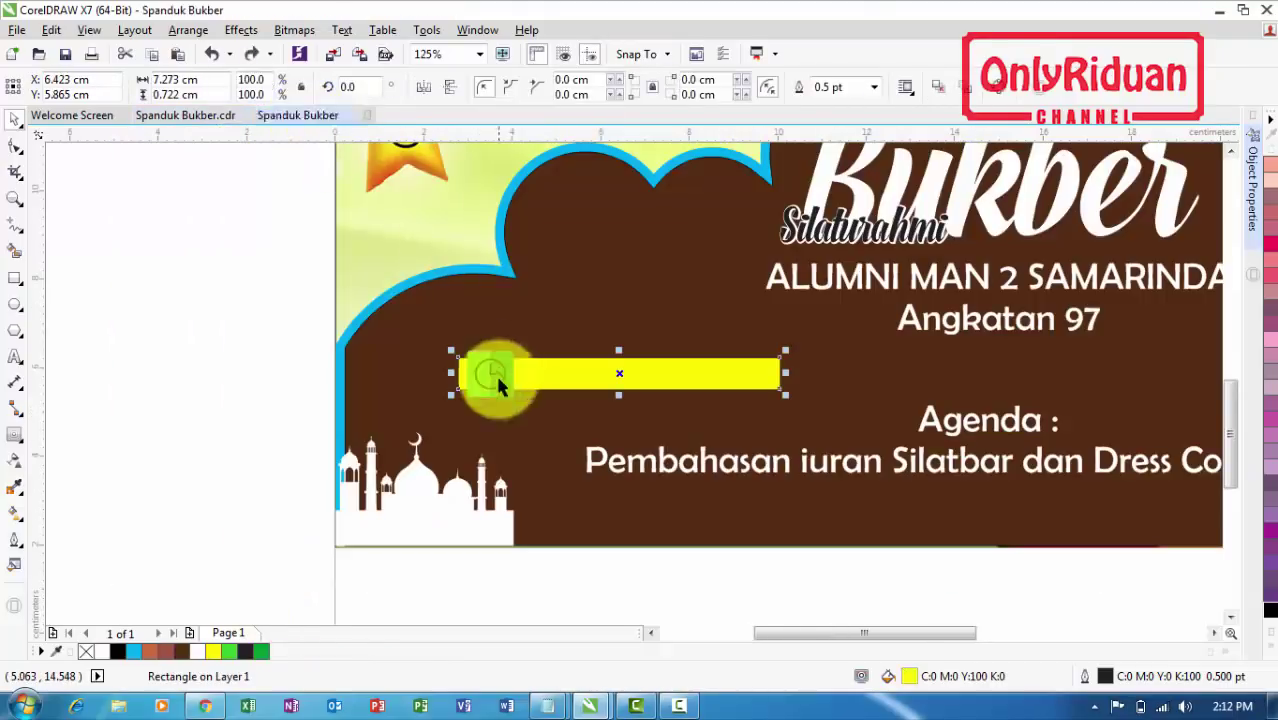
pyautogui.click(237, 362)
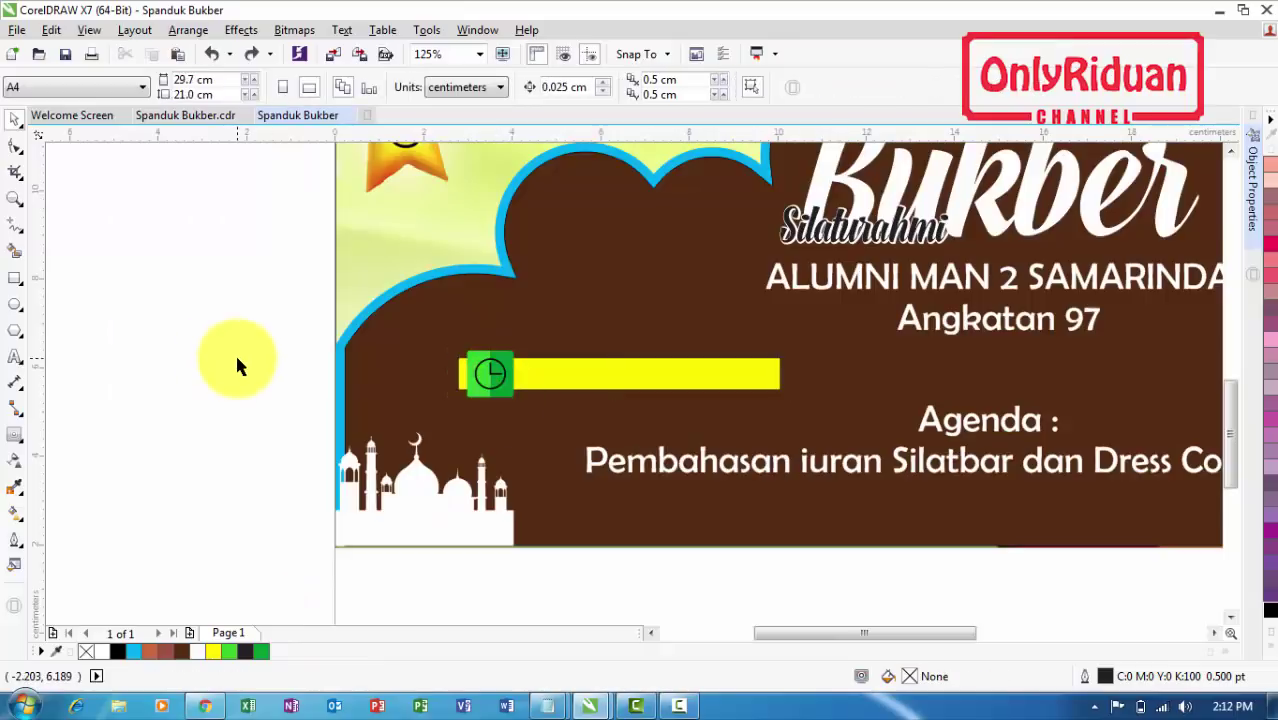
pyautogui.click(637, 376)
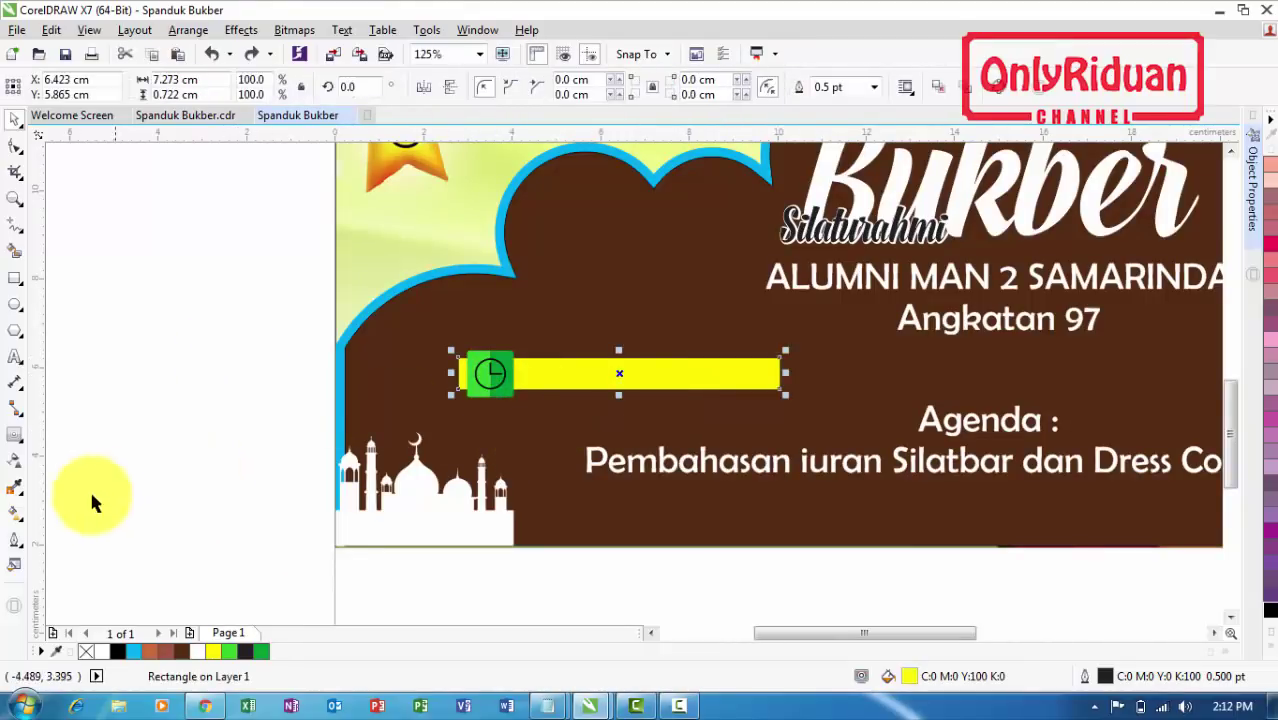
pyautogui.click(15, 513)
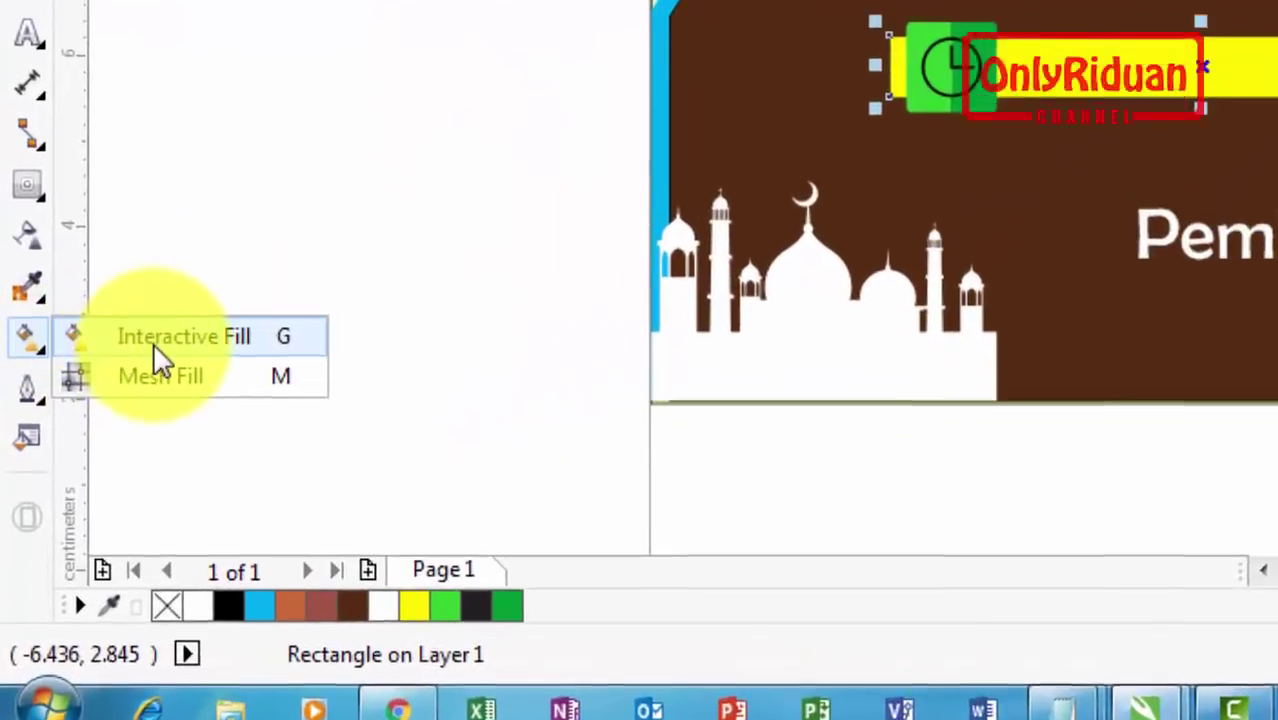
pyautogui.click(120, 405)
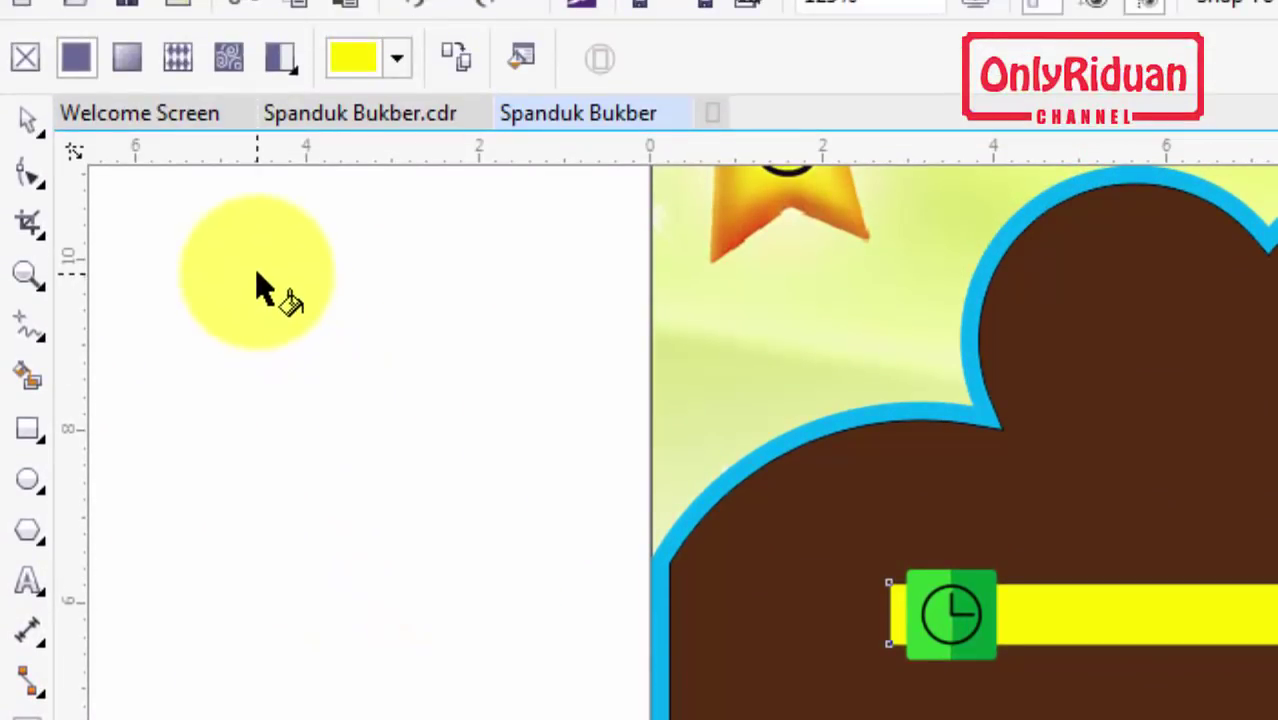
pyautogui.click(129, 59)
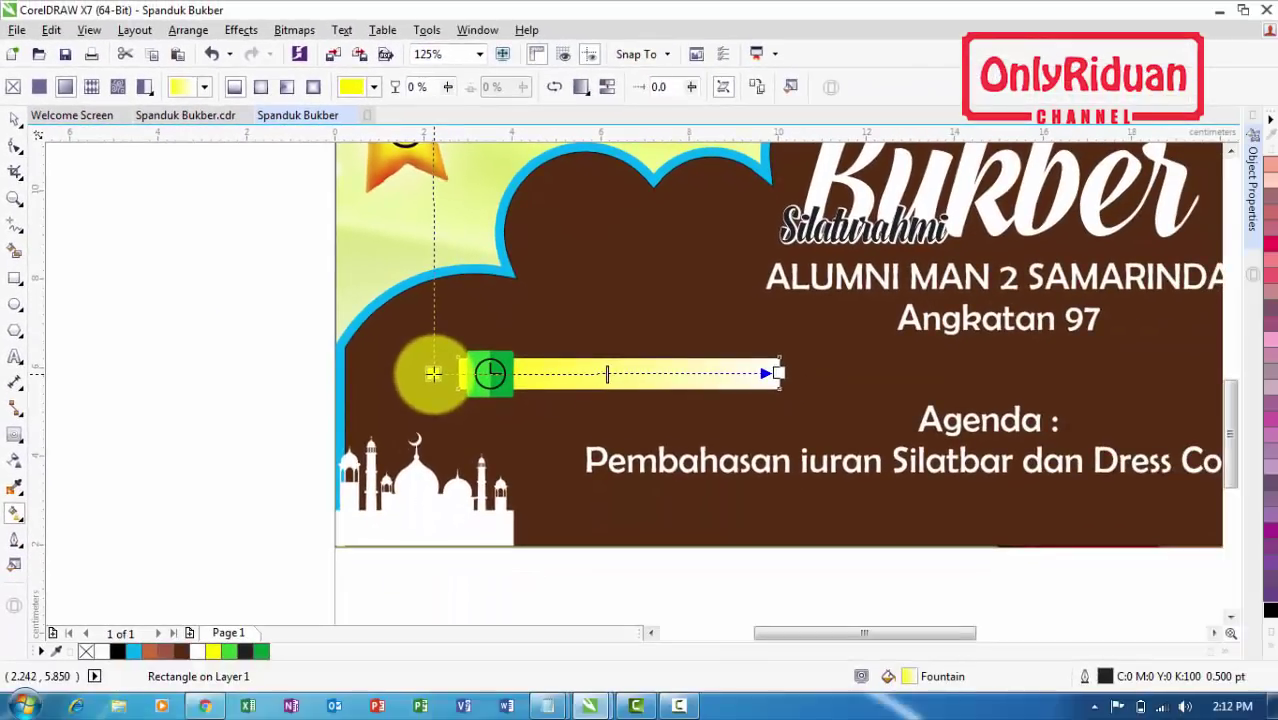
pyautogui.moveTo(768, 373); pyautogui.dragTo(817, 373)
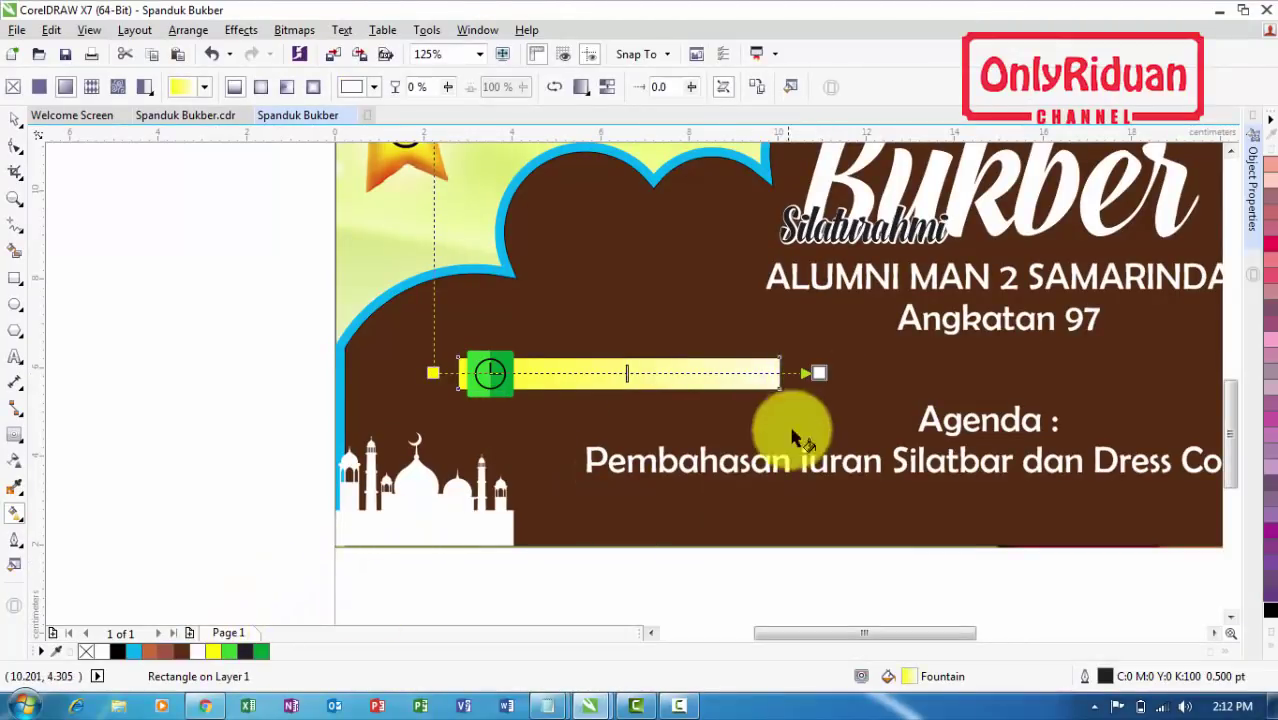
# Set both end colours of the bar's fountain fill to the banner's dark brown
pyautogui.click(819, 372)
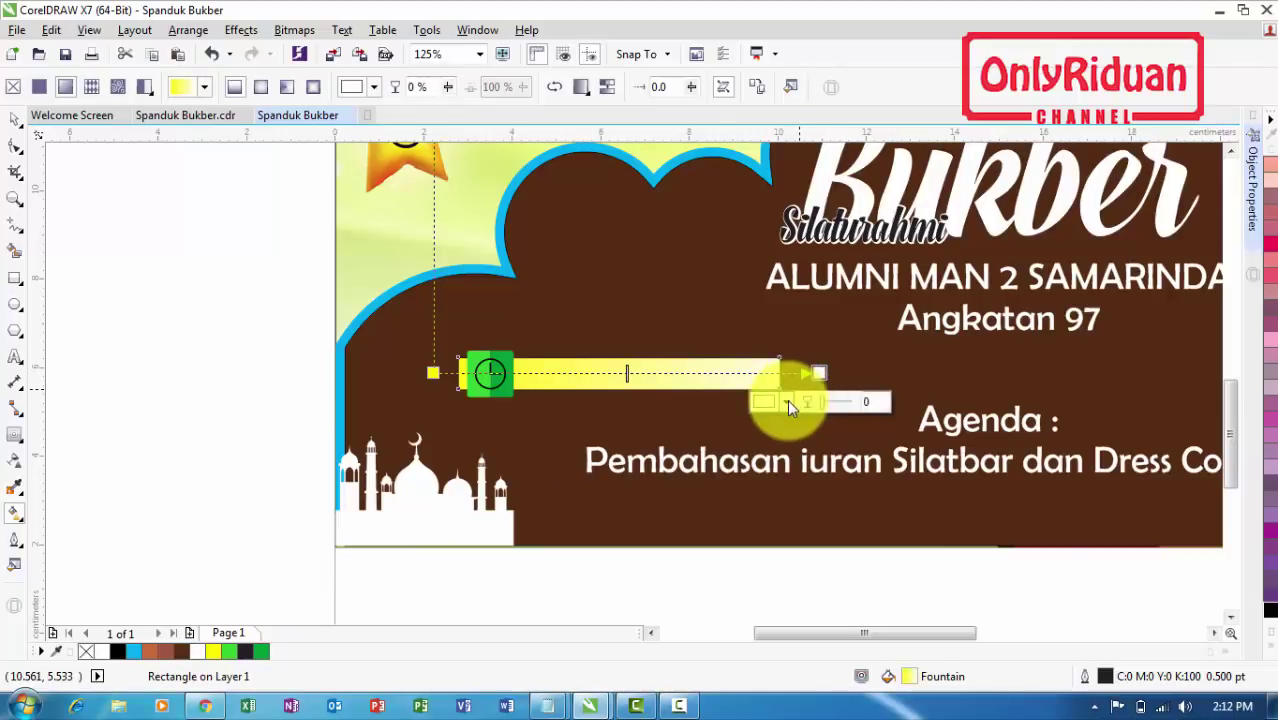
pyautogui.click(786, 401)
pyautogui.click(815, 372)
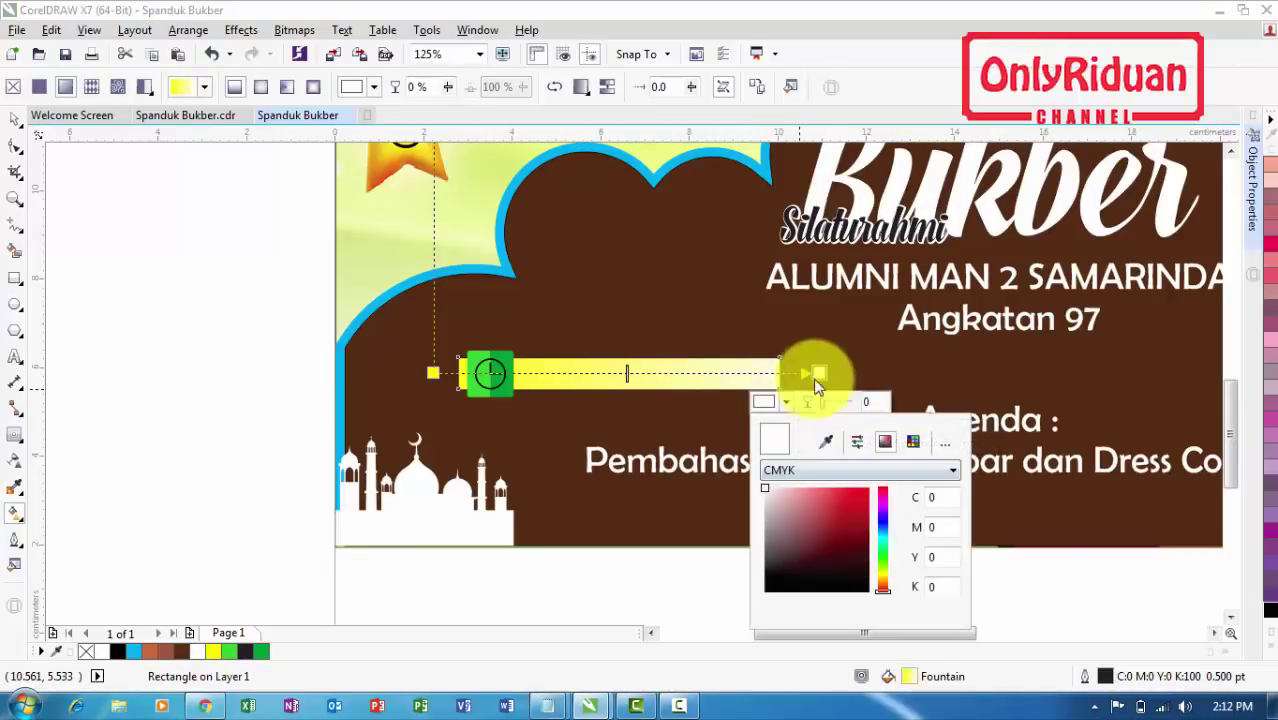
pyautogui.click(250, 617)
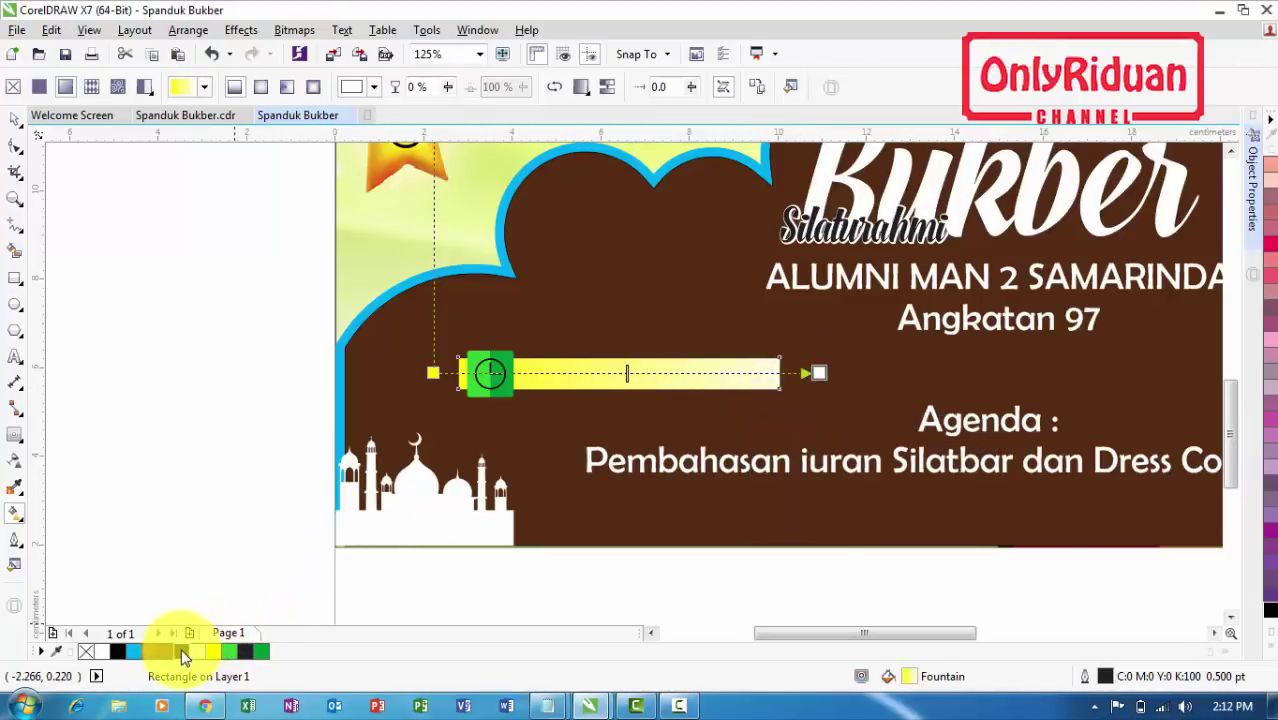
pyautogui.click(180, 650)
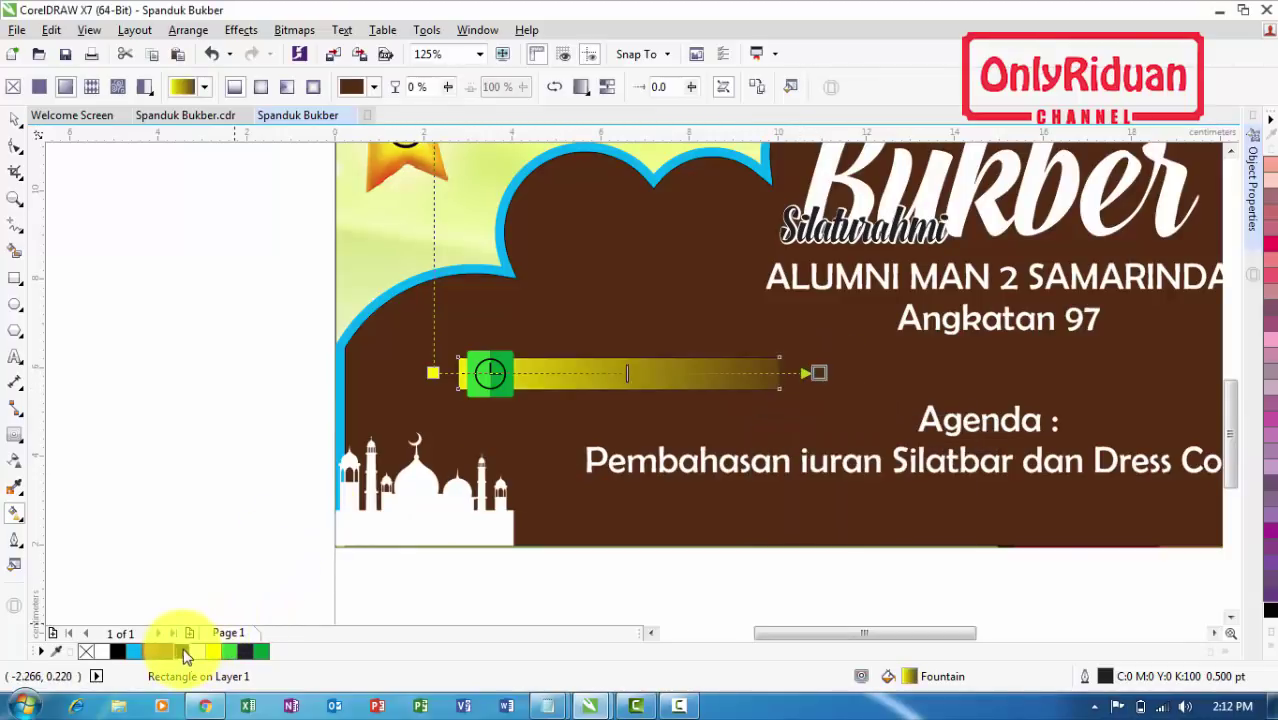
pyautogui.click(432, 372)
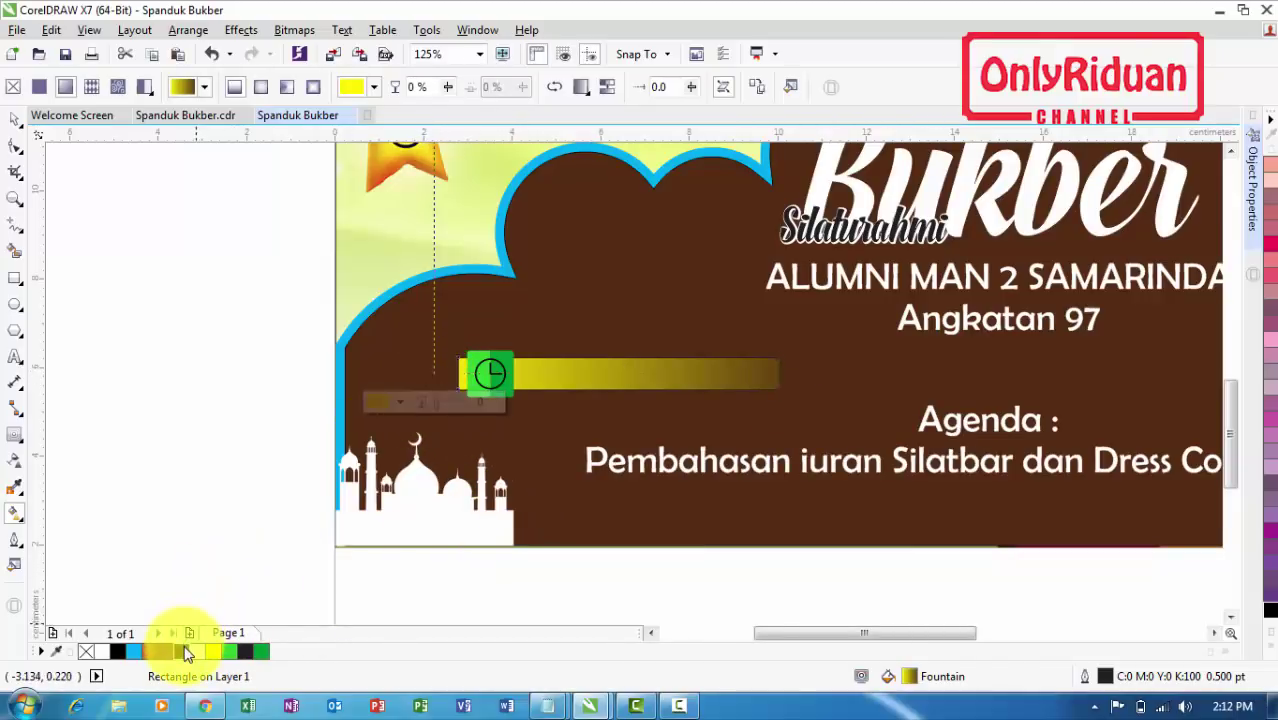
pyautogui.click(180, 650)
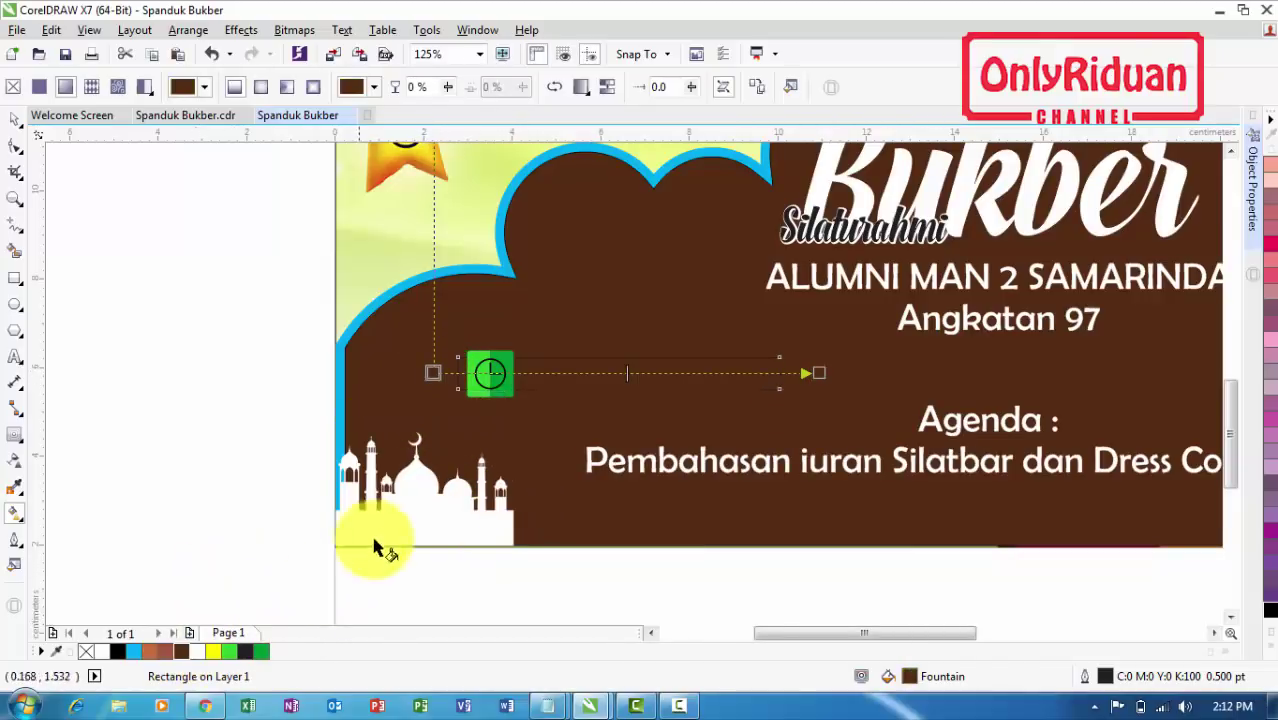
# Add two yellow colour nodes to the bar's fountain fill at about 28% and 68%
pyautogui.doubleClick(542, 372)
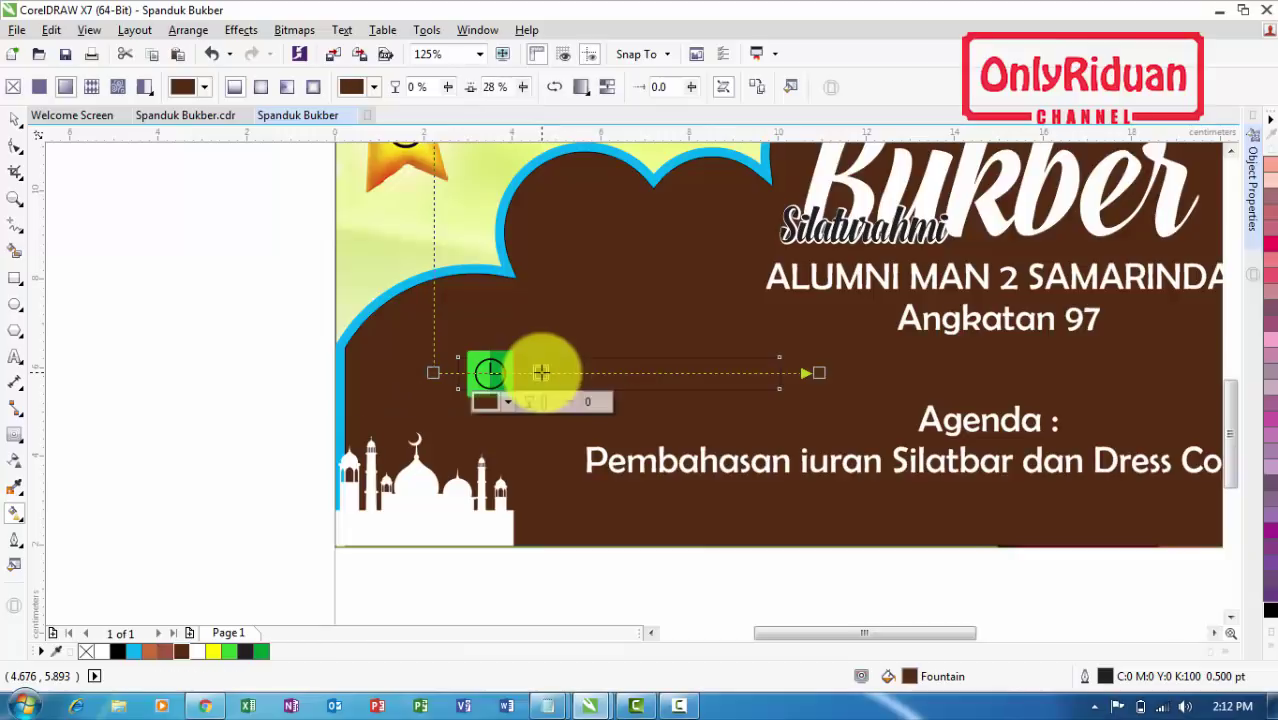
pyautogui.click(220, 650)
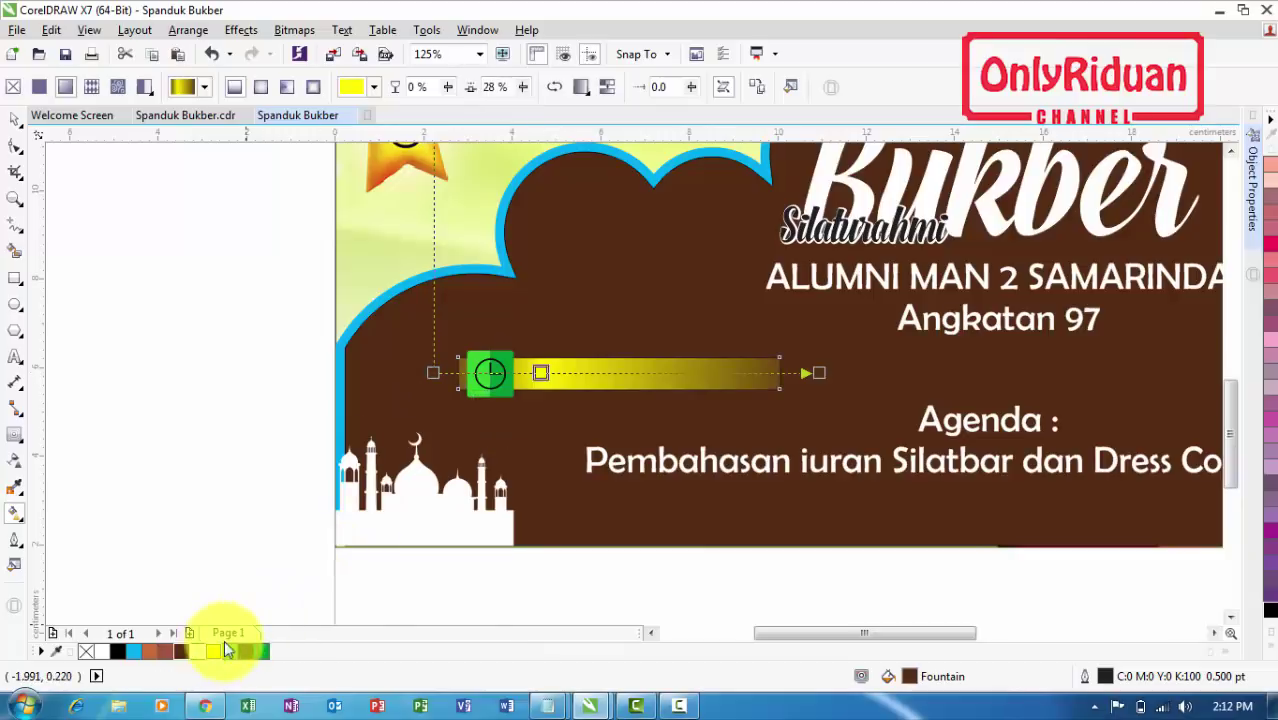
pyautogui.doubleClick(686, 372)
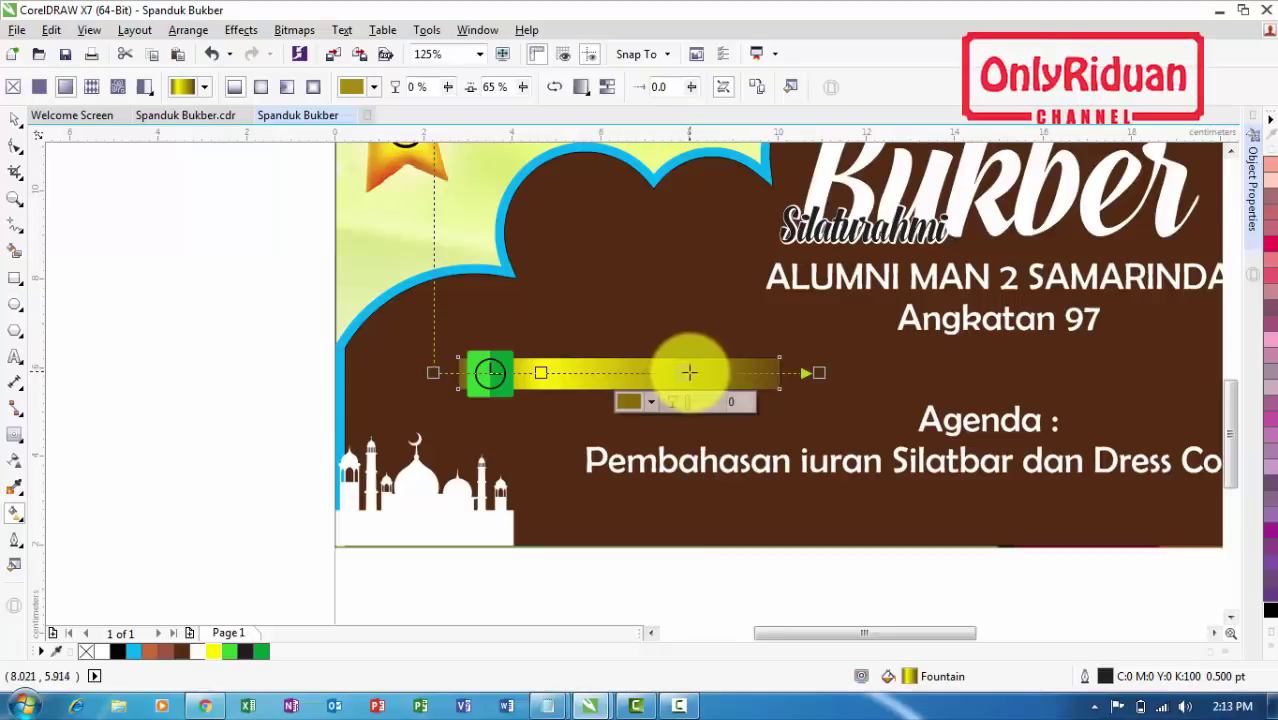
pyautogui.moveTo(684, 372); pyautogui.dragTo(697, 372)
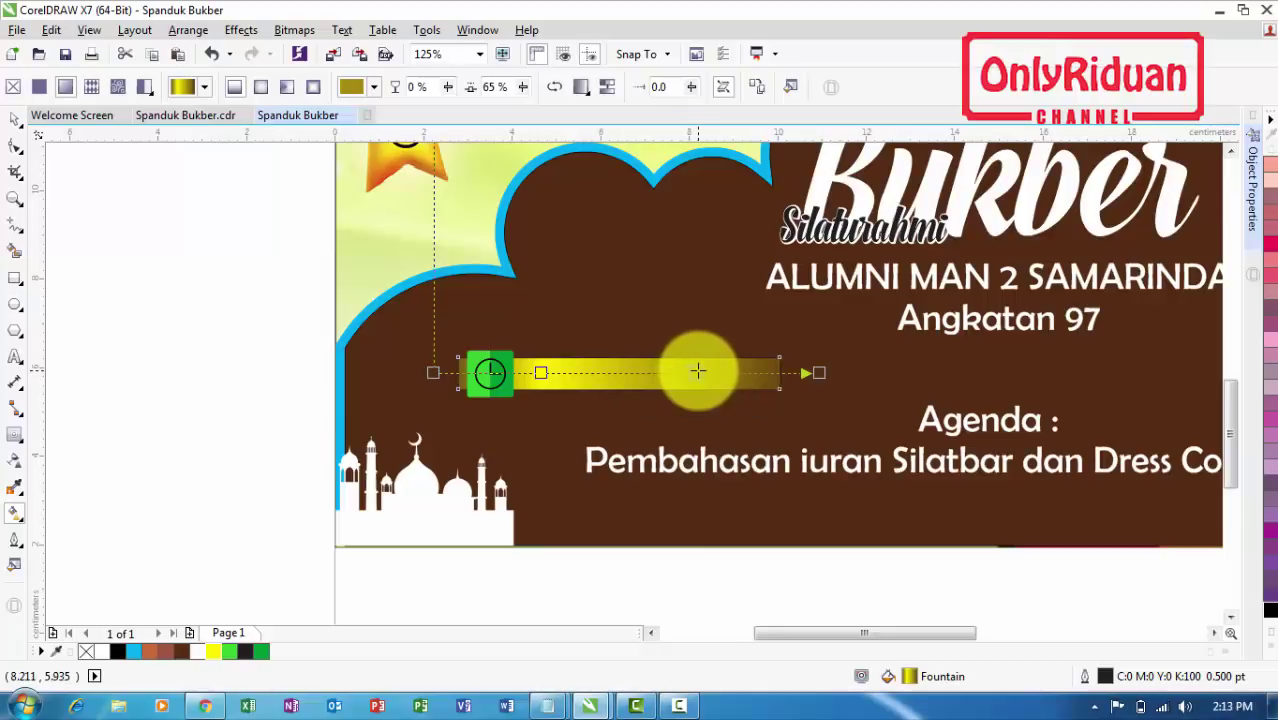
pyautogui.click(214, 651)
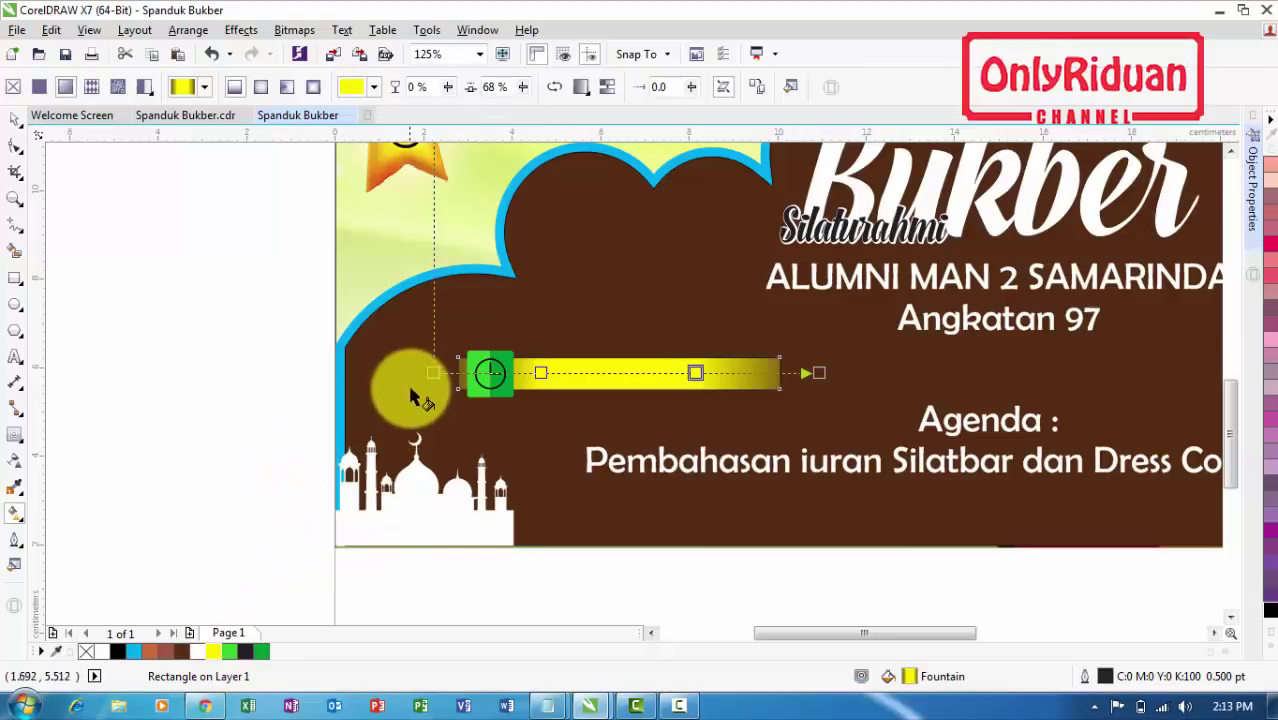
# Extend the start of the bar's fountain fill slightly farther beyond the bar's left end
pyautogui.moveTo(434, 373); pyautogui.dragTo(418, 372)
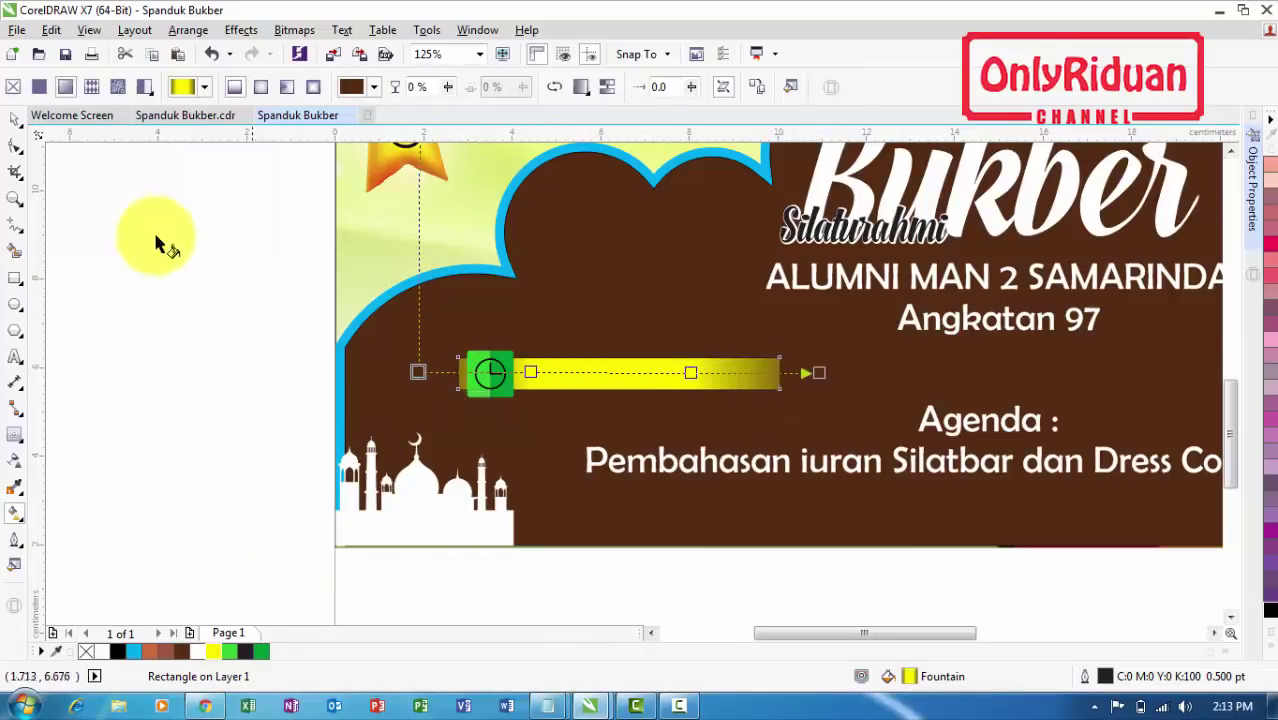
pyautogui.click(18, 122)
pyautogui.click(162, 296)
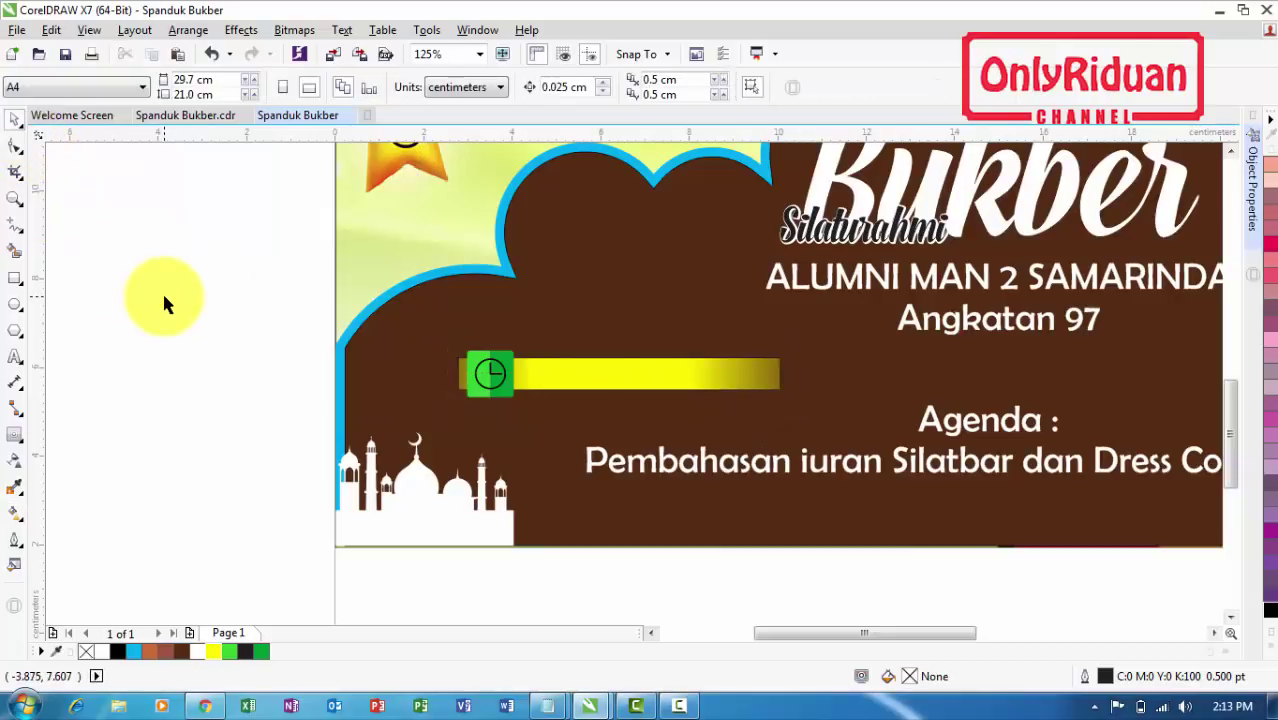
# Place a copy of the gradient bar and its clock icon on the banner's right half, centred at about X 18.3 cm, Y 5.9 cm
pyautogui.moveTo(262, 341); pyautogui.dragTo(798, 422)
pyautogui.moveTo(737, 378); pyautogui.dragTo(1145, 371)
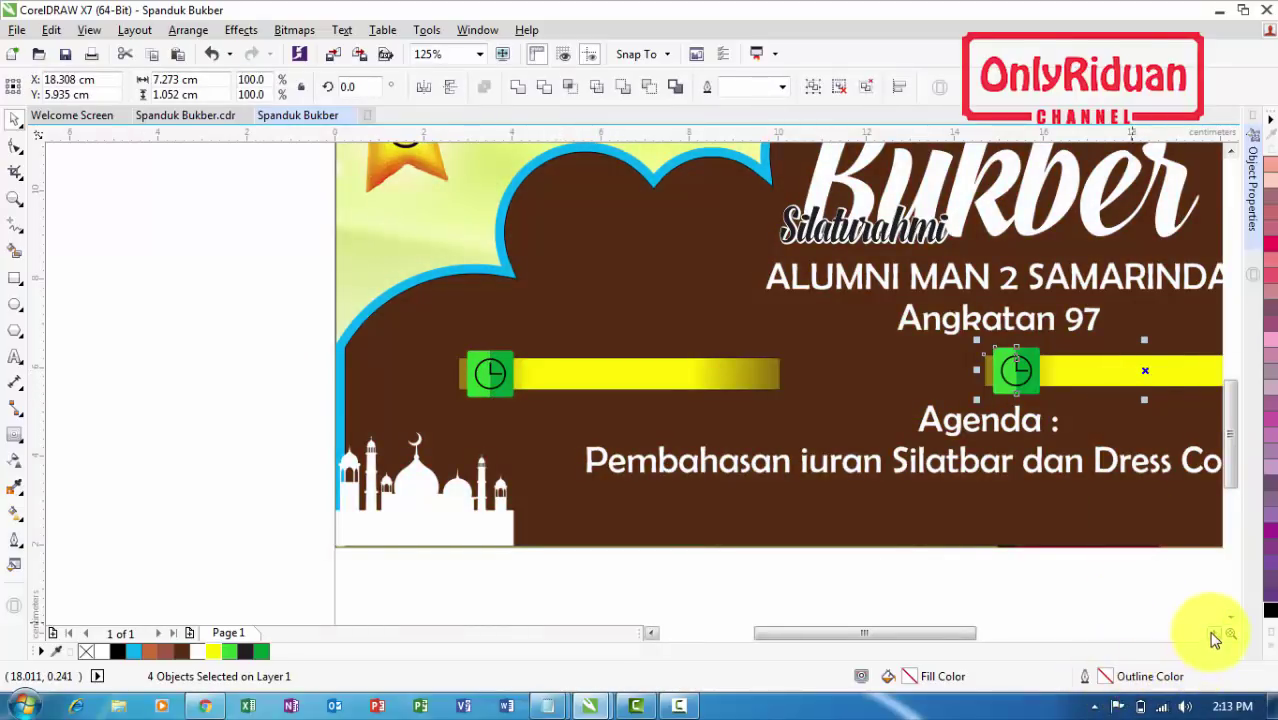
pyautogui.hscroll(5, 1213, 638)
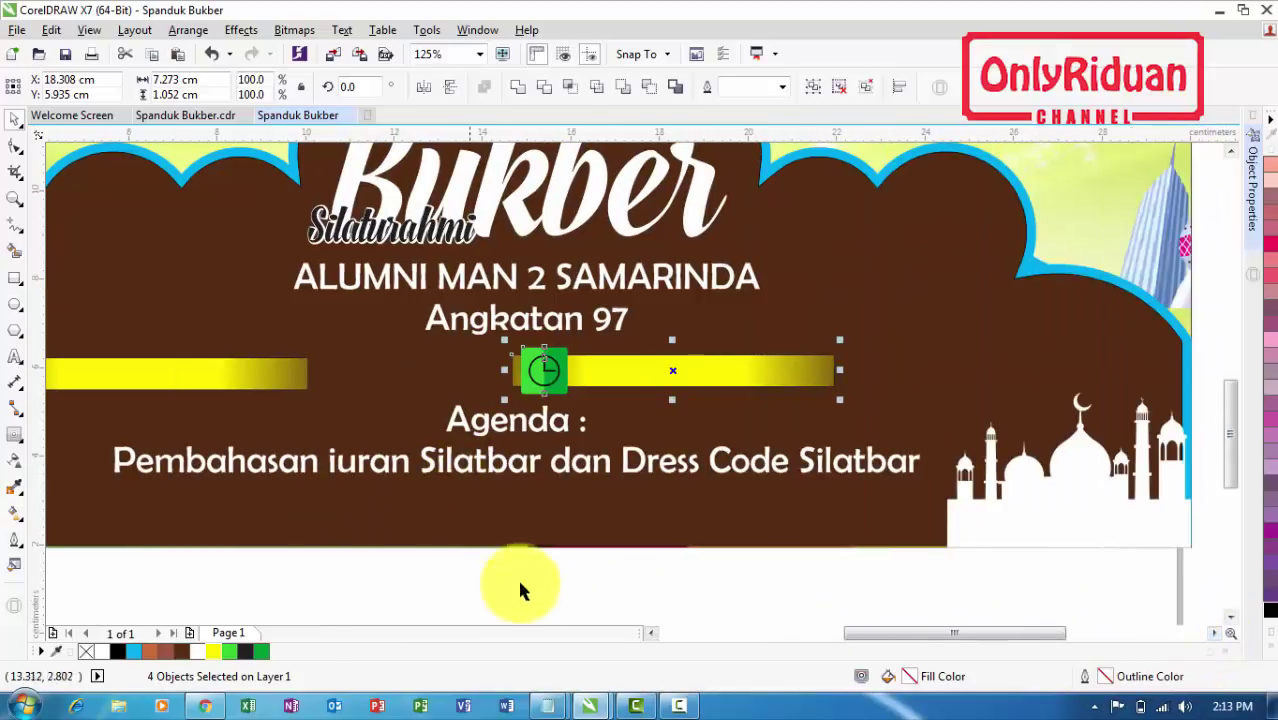
# Add the text "17.00 WITA | Saturday, 2 Juni 2018" in 14 pt Arial on the yellow bar beside the clock icon
pyautogui.hscroll(-5, 650, 630)
pyautogui.click(460, 600)
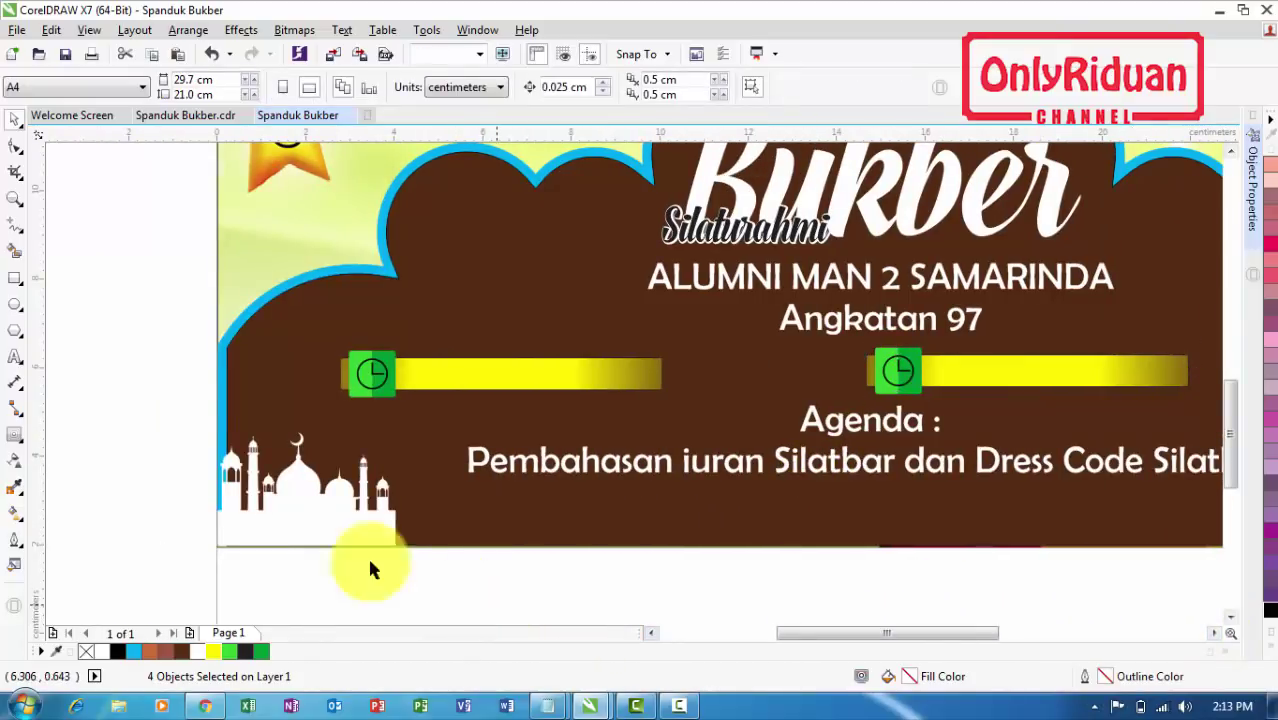
pyautogui.click(14, 358)
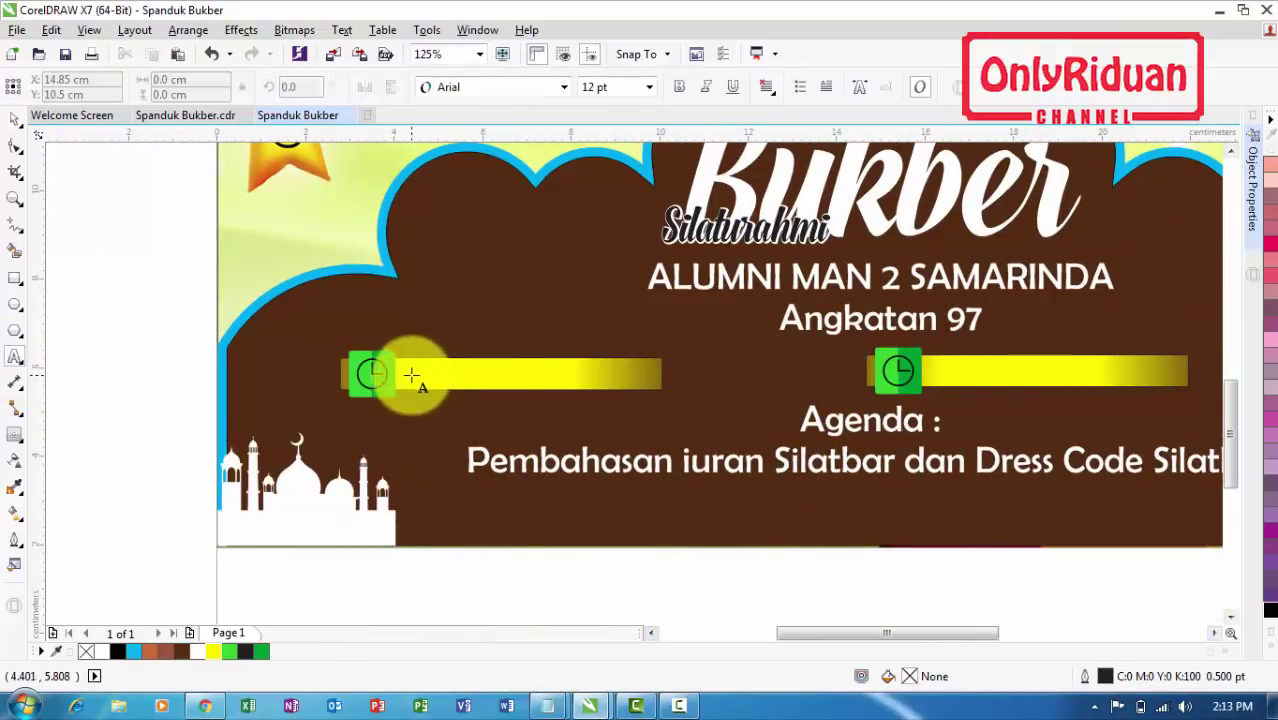
pyautogui.click(412, 372)
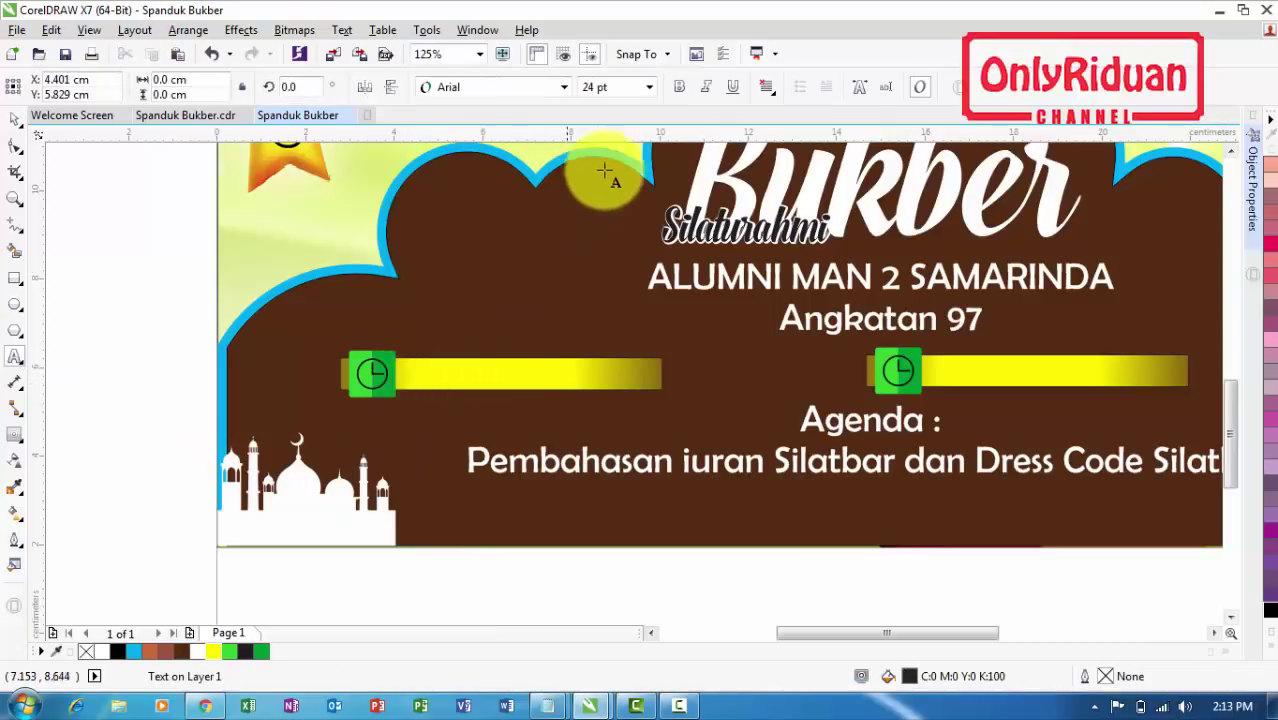
pyautogui.click(648, 87)
pyautogui.click(590, 217)
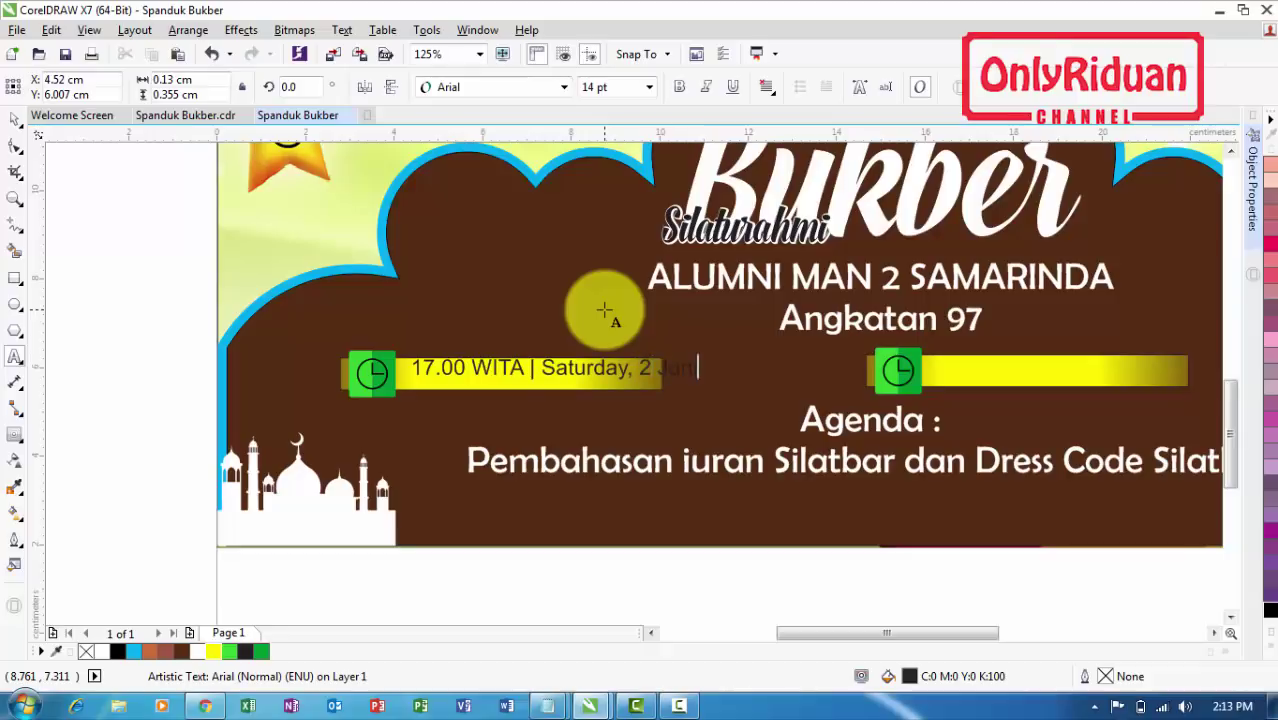
pyautogui.click(15, 118)
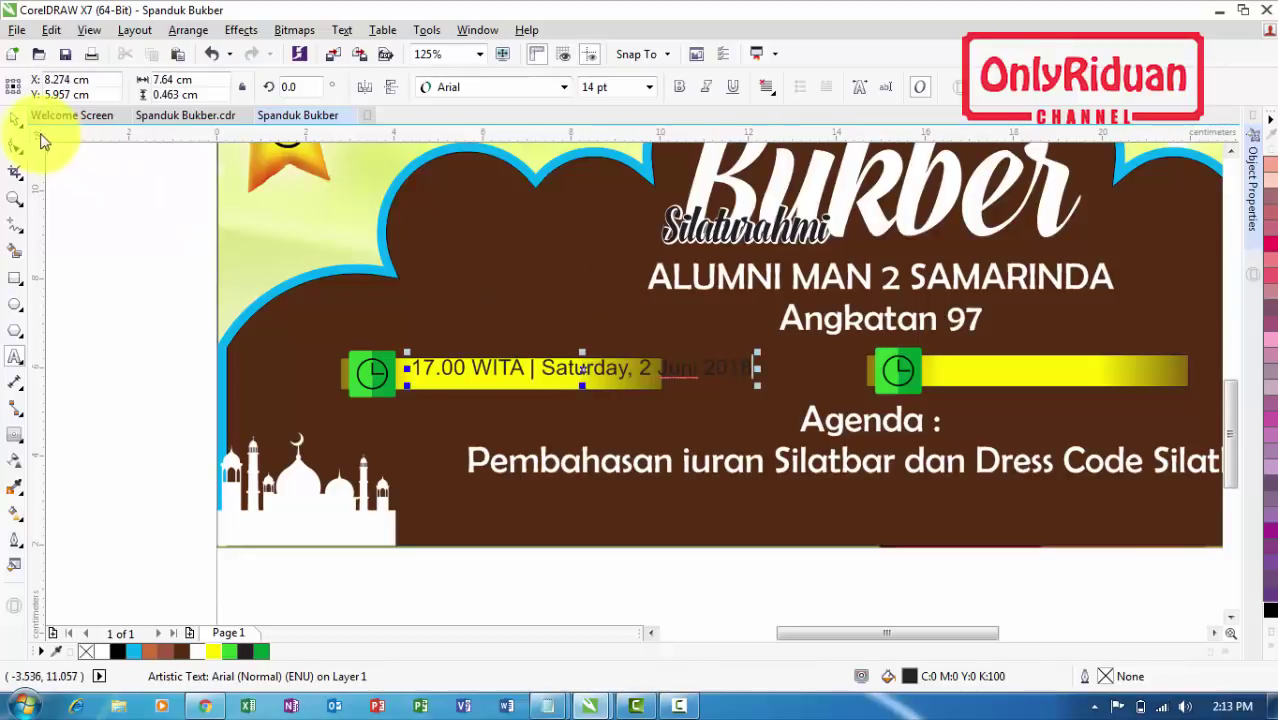
# Make the date text bold and fit it on its yellow bar, with the bar widened to about 9.59 cm
pyautogui.click(679, 87)
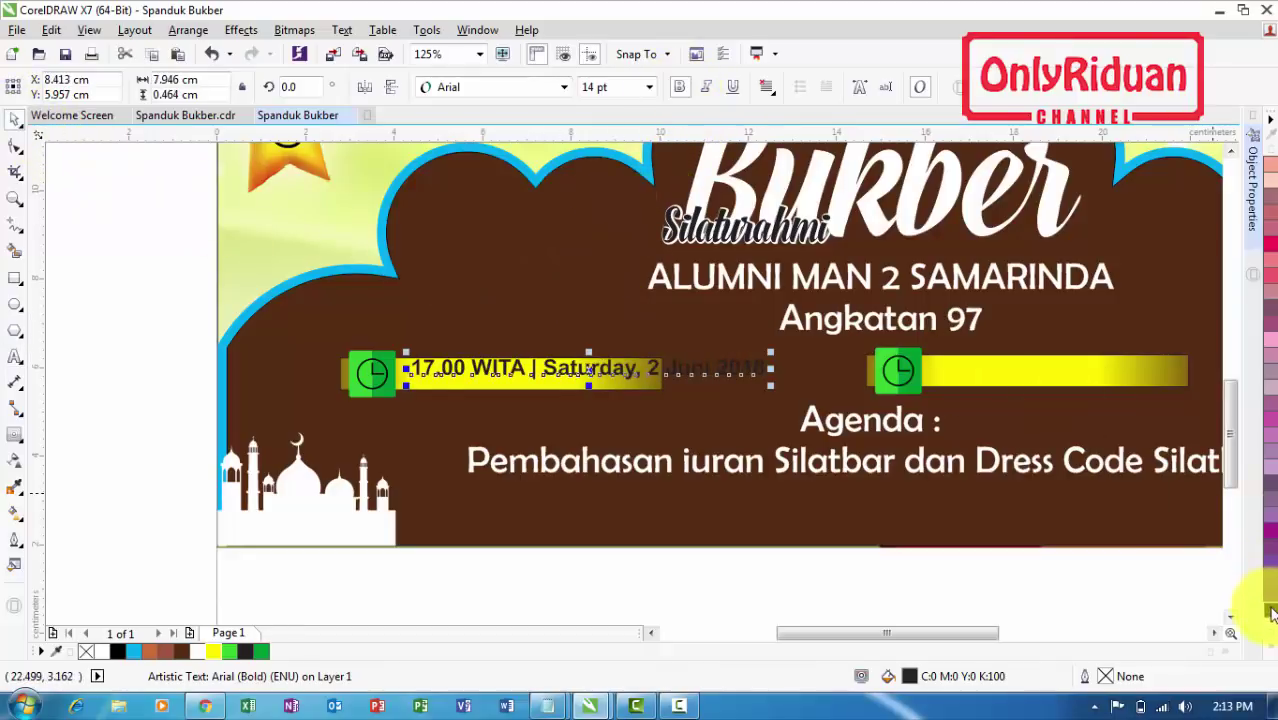
pyautogui.moveTo(590, 371)
pyautogui.mouseDown()
pyautogui.moveTo(613, 406)
pyautogui.moveTo(578, 375)
pyautogui.mouseUp()
pyautogui.click(342, 384)
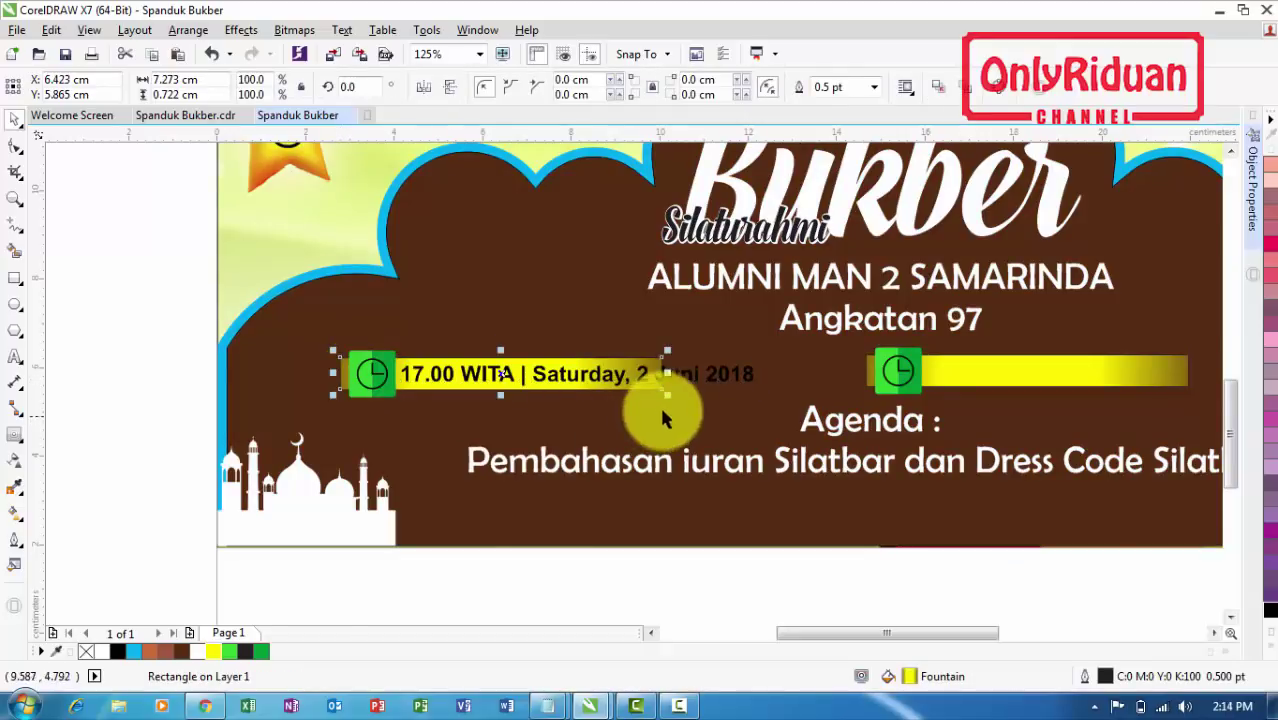
pyautogui.moveTo(668, 380); pyautogui.dragTo(772, 390)
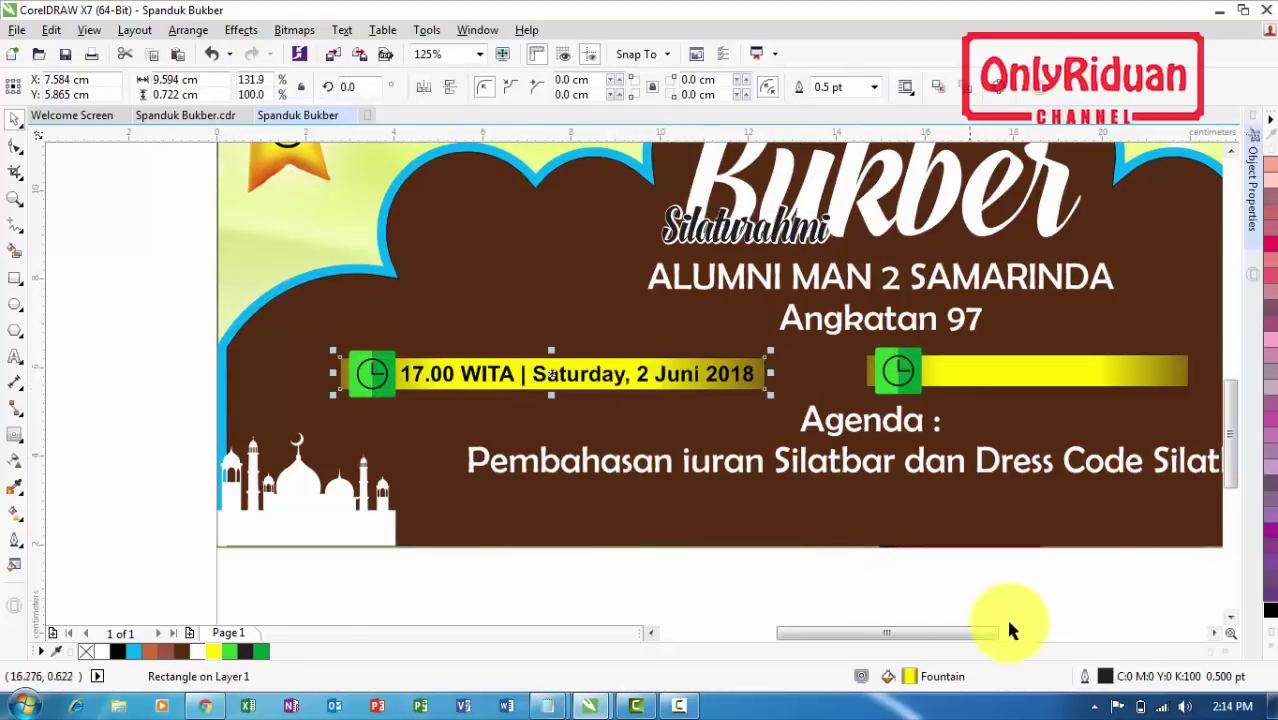
# Replace the short yellow bar on the banner's right side with a copy of the widened date bar
pyautogui.click(1214, 633)
pyautogui.click(1214, 633)
pyautogui.click(641, 378)
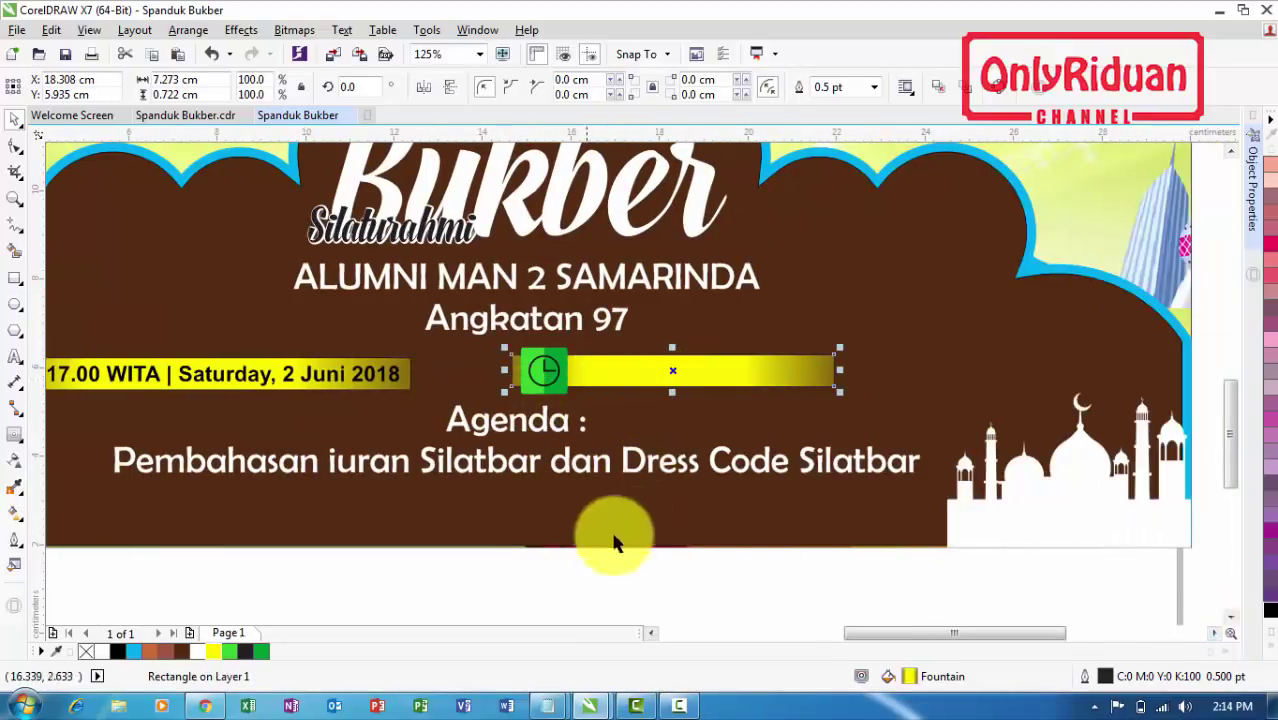
pyautogui.click(830, 634)
pyautogui.moveTo(828, 638); pyautogui.dragTo(823, 638)
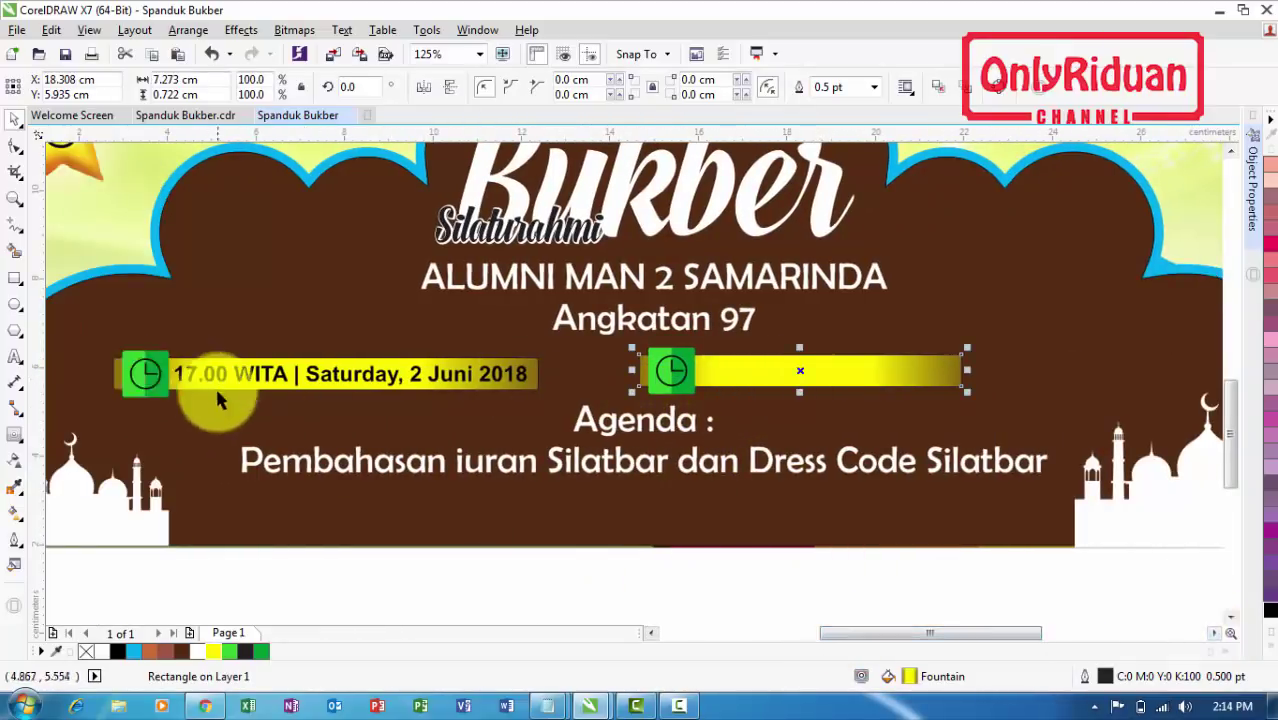
pyautogui.press('Delete')
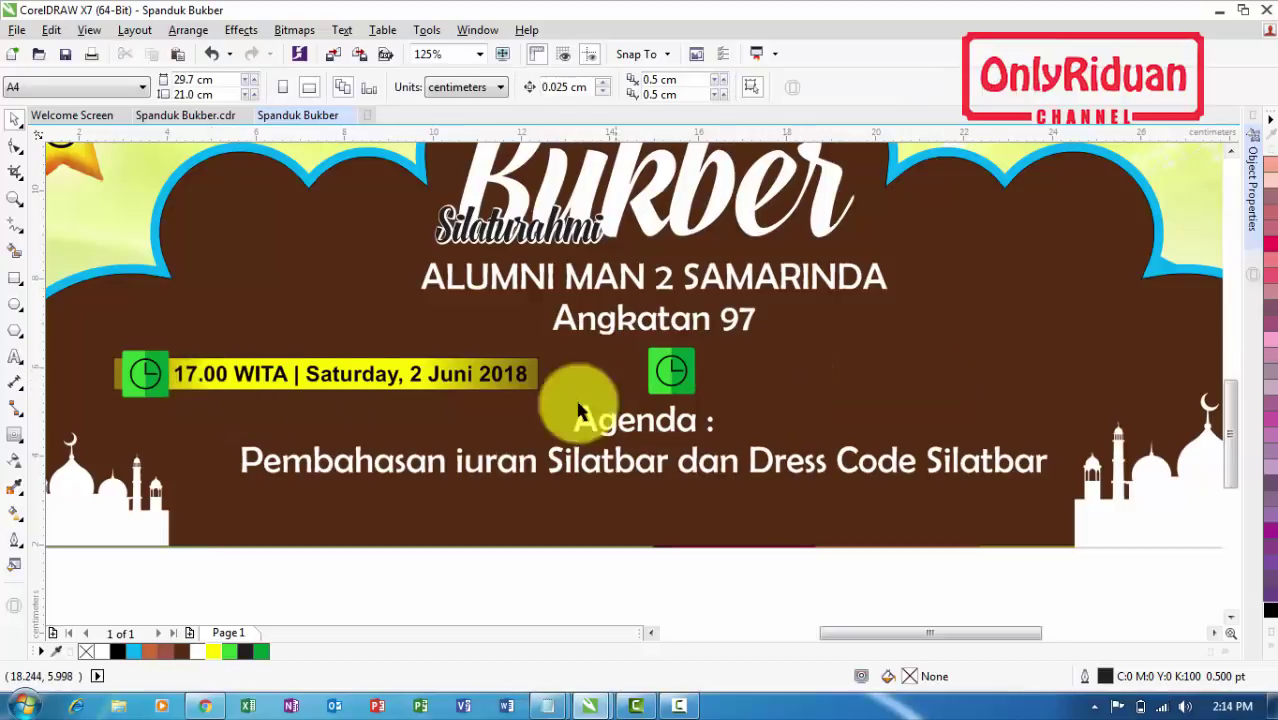
pyautogui.click(351, 390)
pyautogui.click(125, 371)
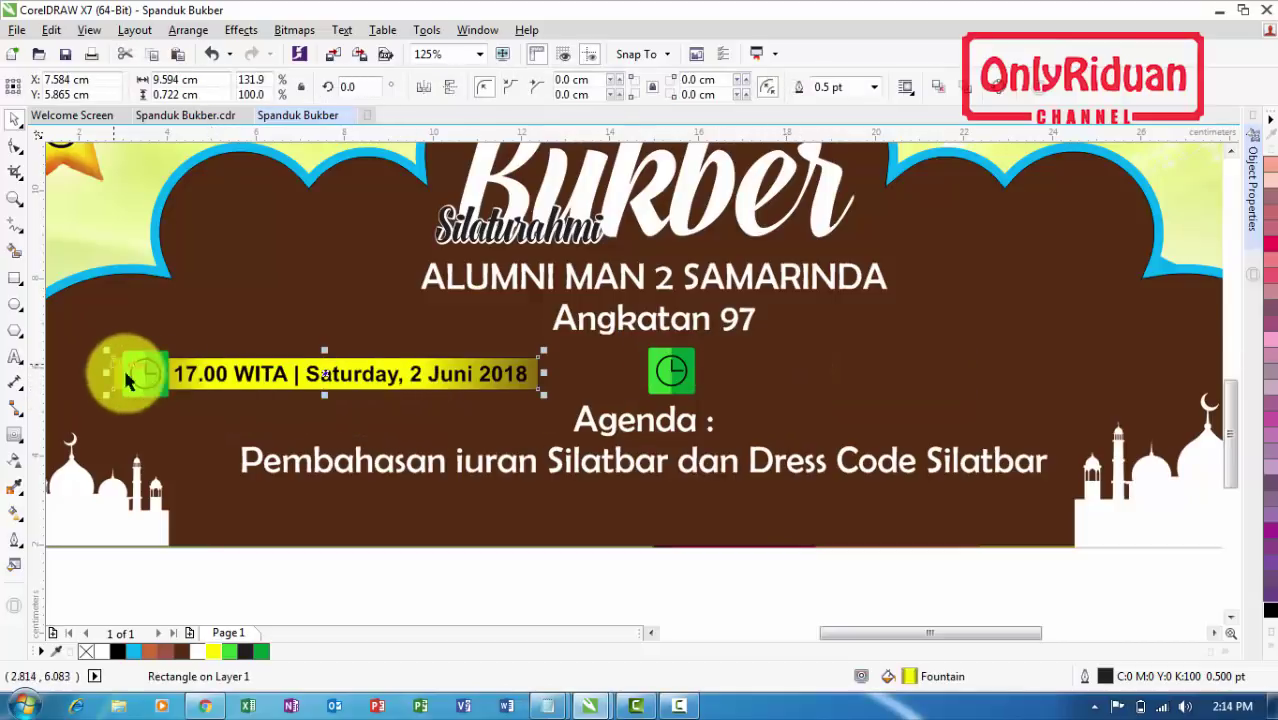
pyautogui.moveTo(220, 391); pyautogui.dragTo(748, 387)
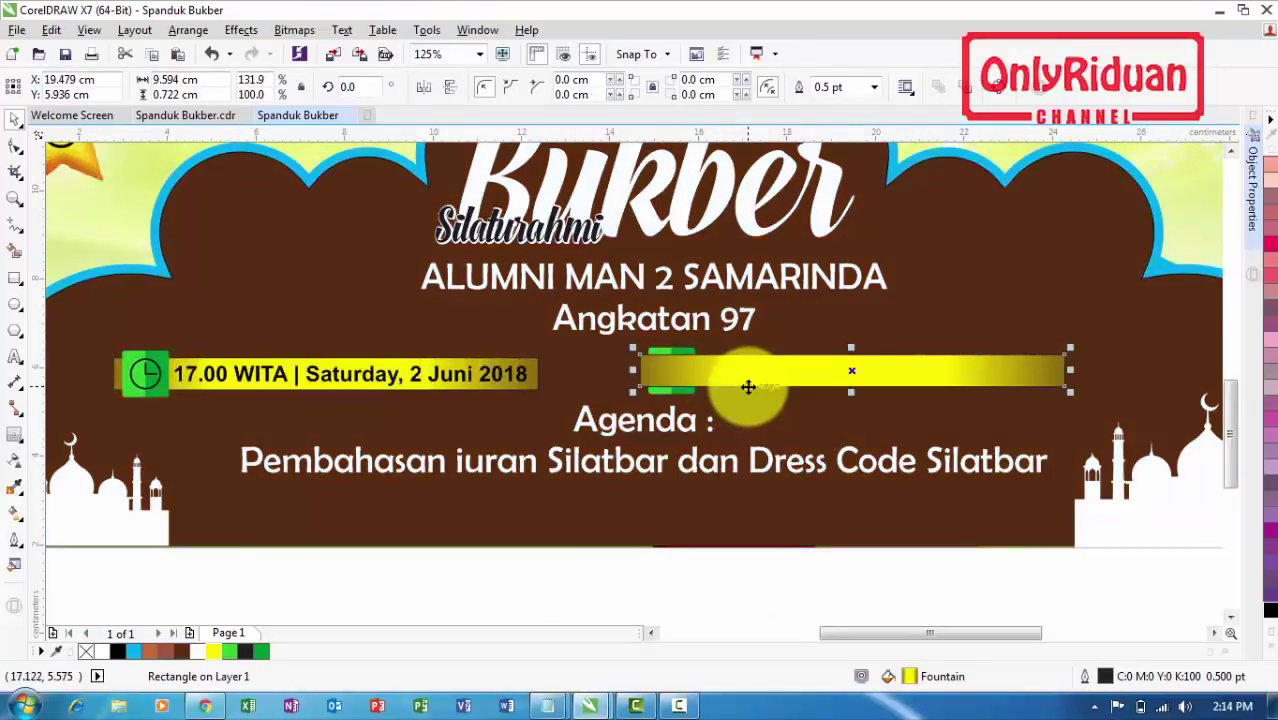
# Bring the right green square in front of its yellow bar and place a copy of both below the agenda text
pyautogui.click(685, 388)
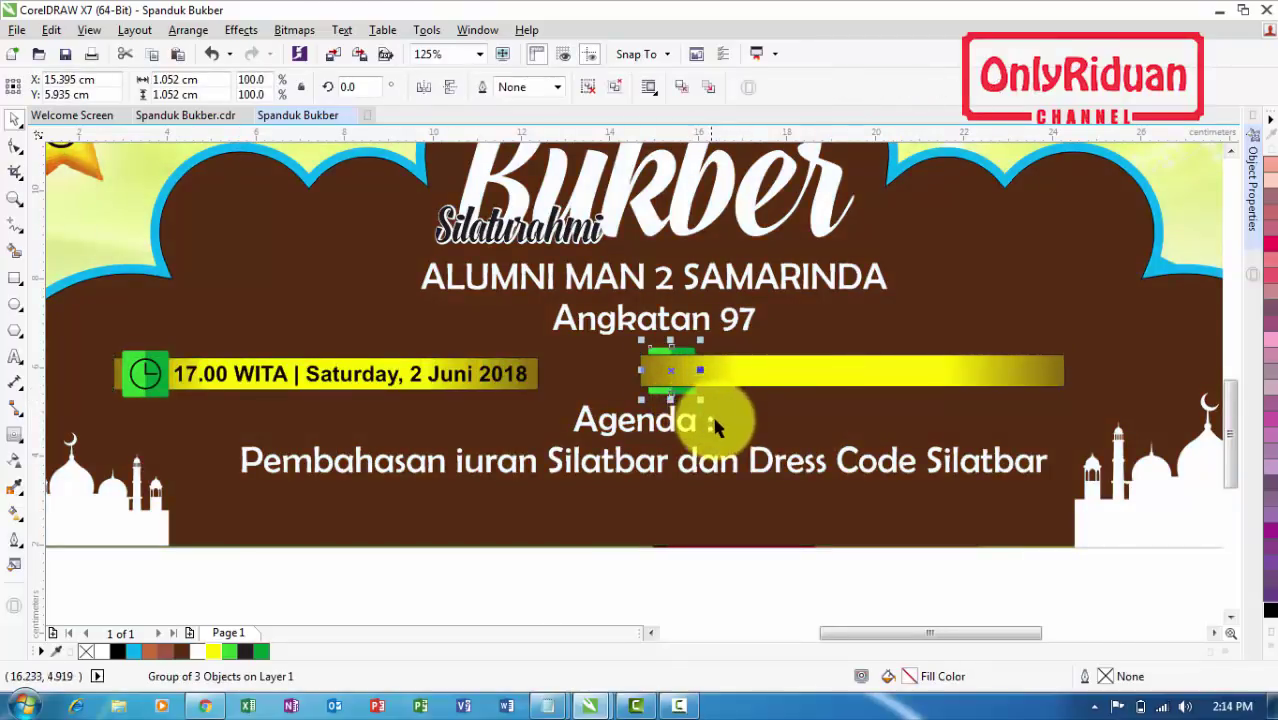
pyautogui.hotkey('ctrl', 'Home')
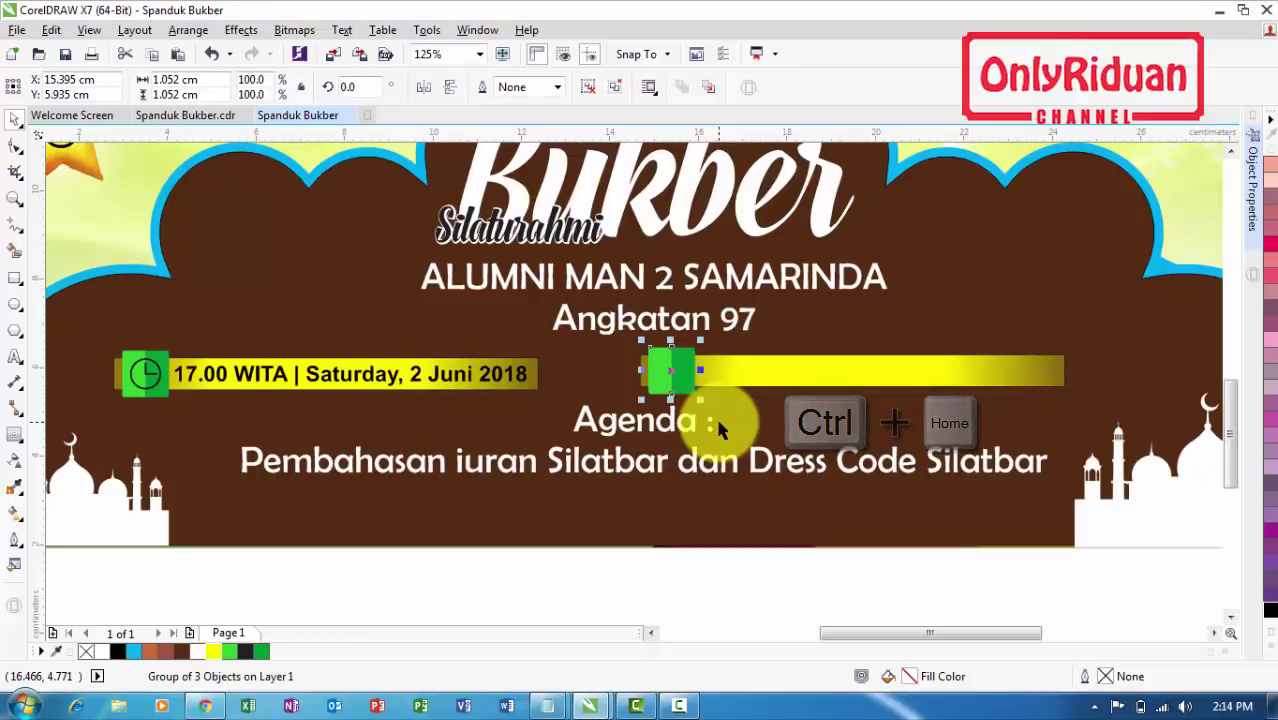
pyautogui.click(749, 370)
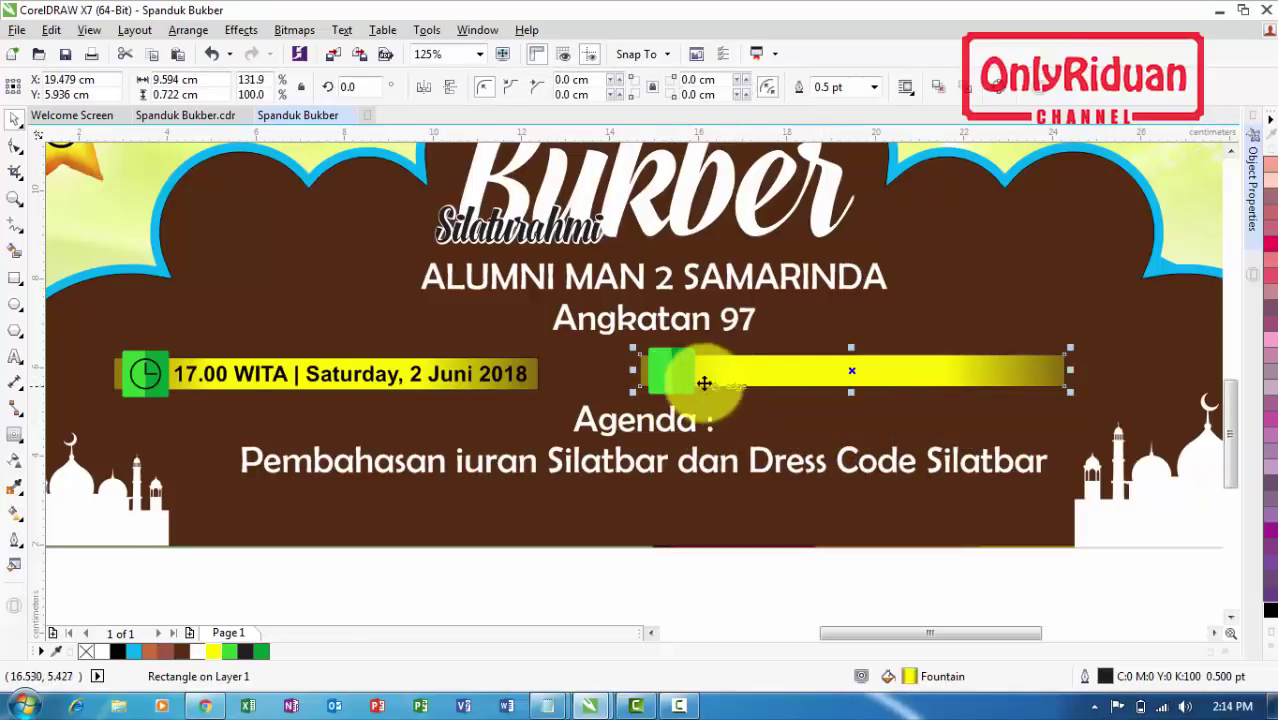
pyautogui.keyDown('shift'); pyautogui.click(675, 372); pyautogui.keyUp('shift')
pyautogui.moveTo(852, 373); pyautogui.dragTo(626, 512)
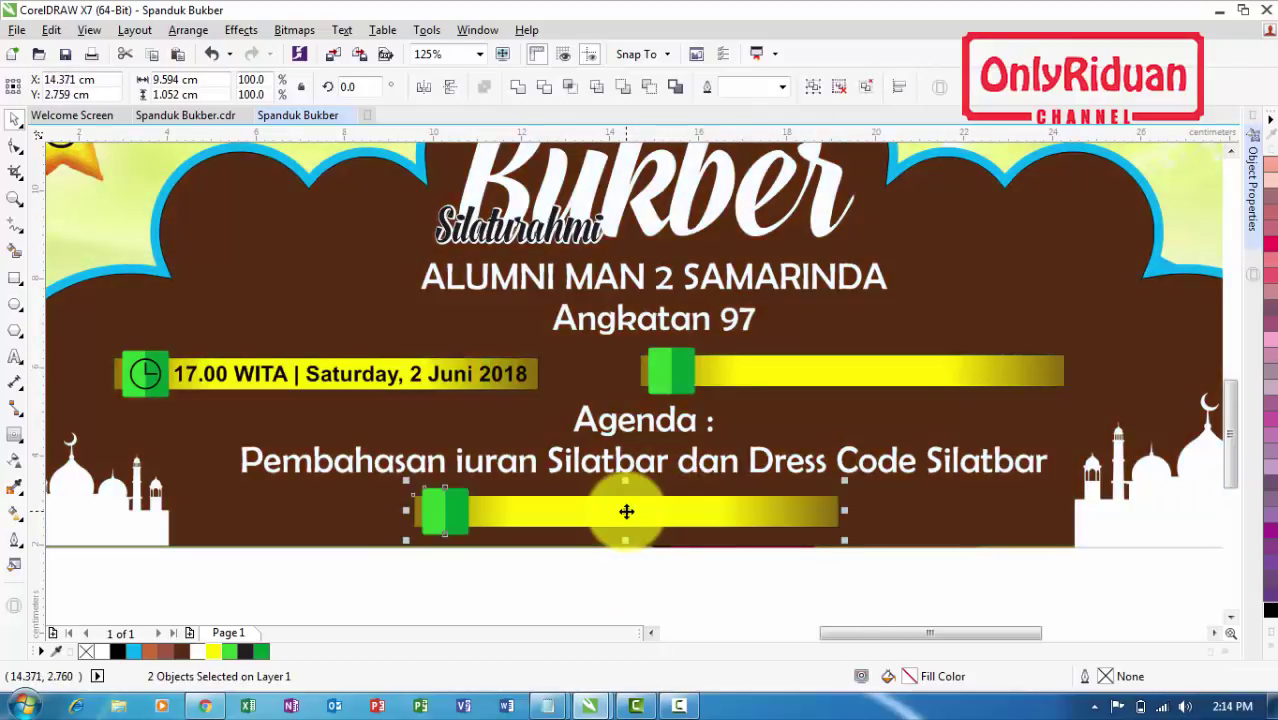
# Draw a circle about 0.41 cm in diameter in the upper middle of the green square on the right bar
pyautogui.click(678, 371)
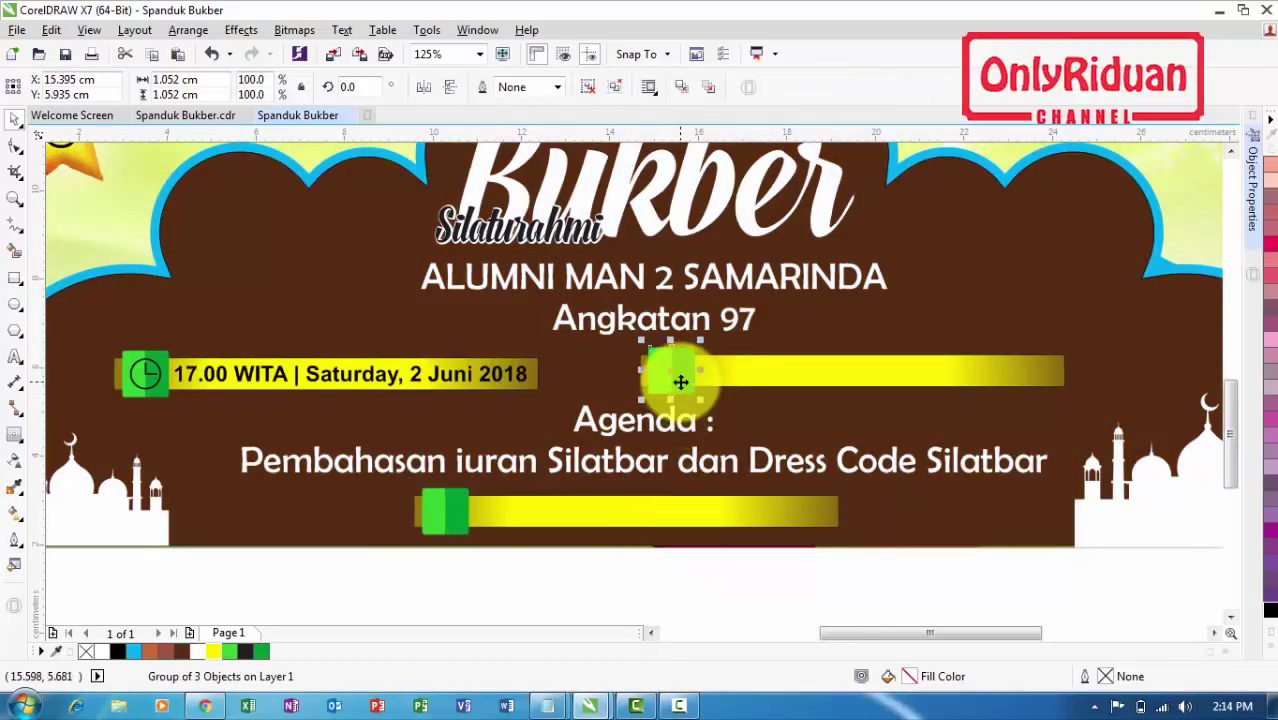
pyautogui.click(15, 197)
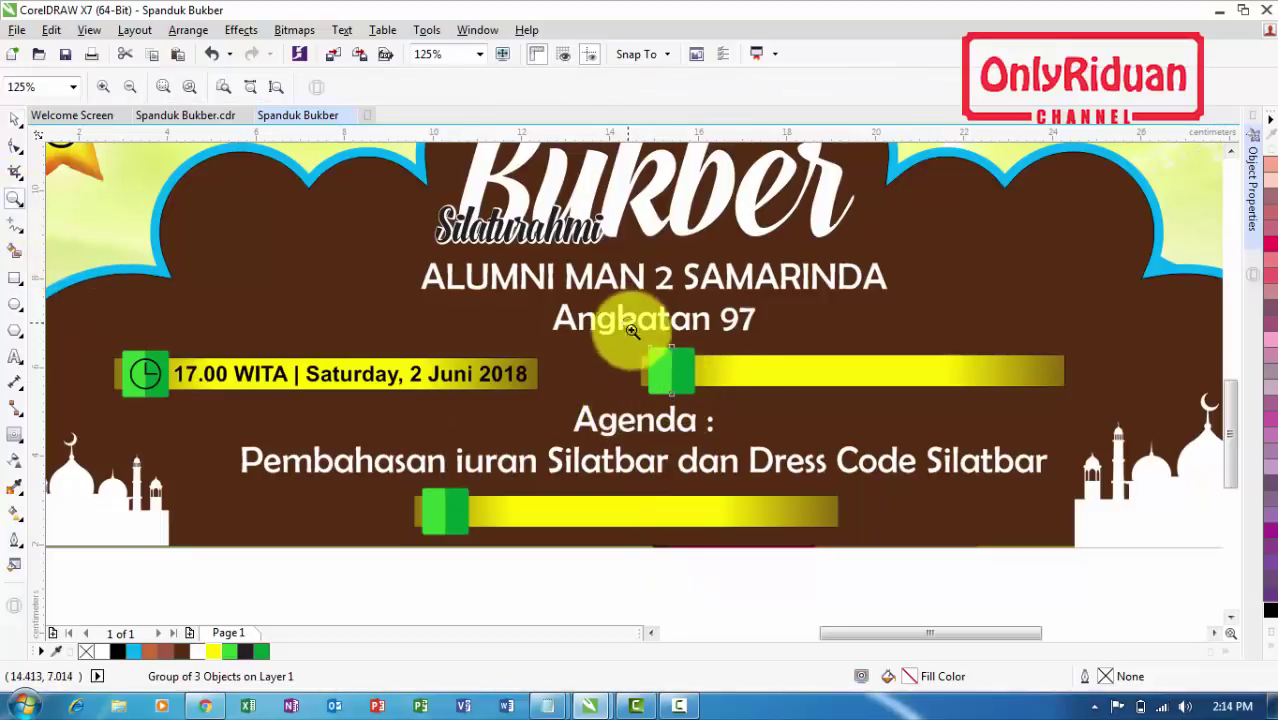
pyautogui.moveTo(765, 428); pyautogui.dragTo(680, 330)
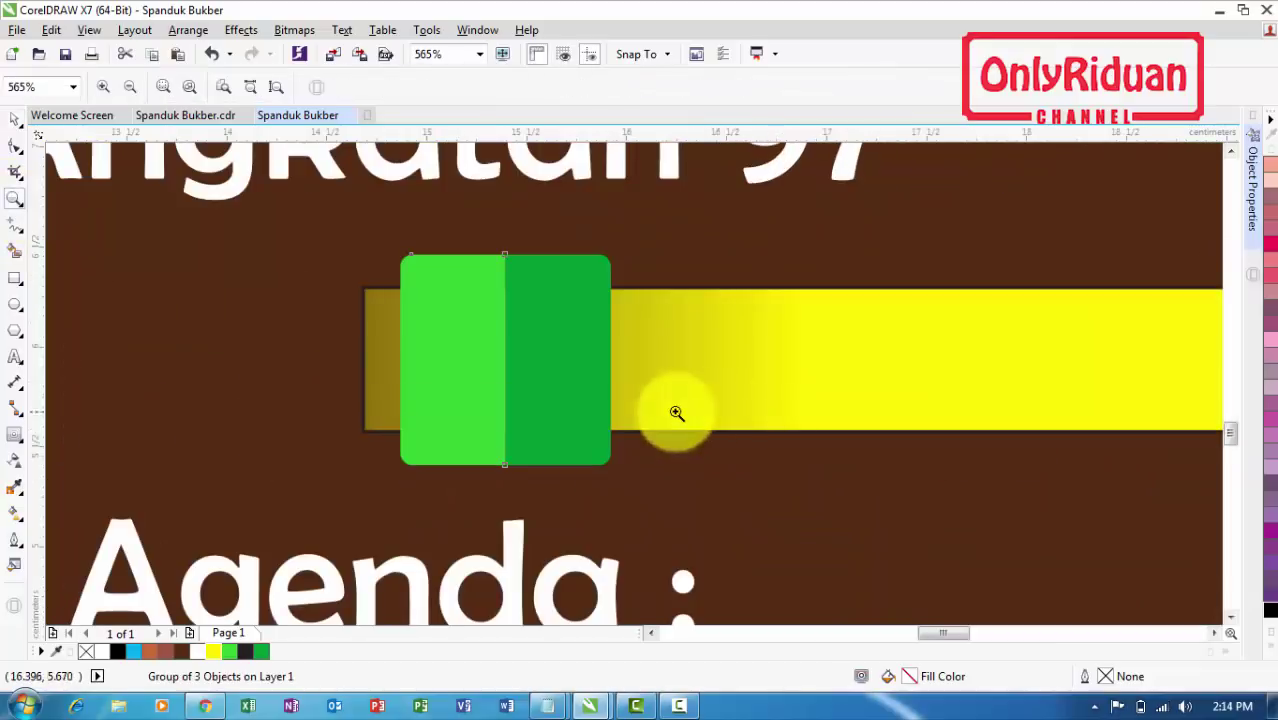
pyautogui.click(15, 304)
pyautogui.moveTo(457, 281); pyautogui.dragTo(508, 314)
pyautogui.click(15, 118)
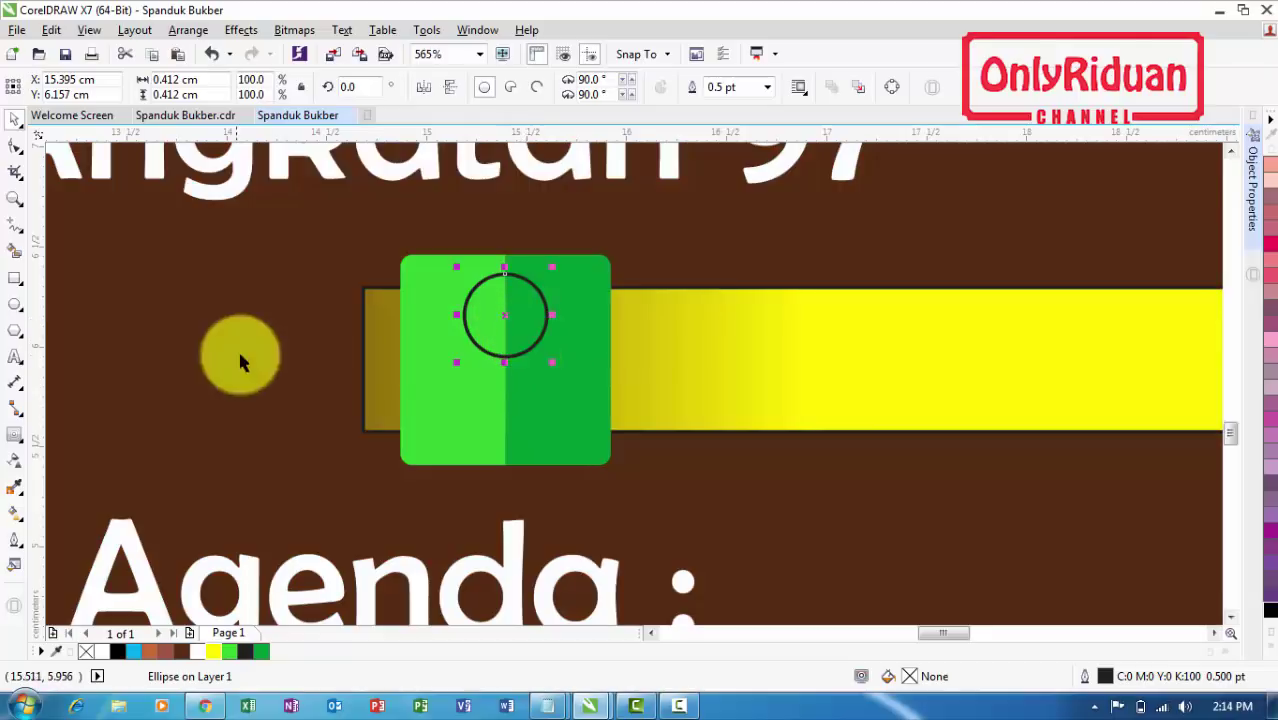
# Draw a closed Bézier triangle about 0.41 by 0.62 cm from the circle's two sides down to a point below it
pyautogui.click(20, 233)
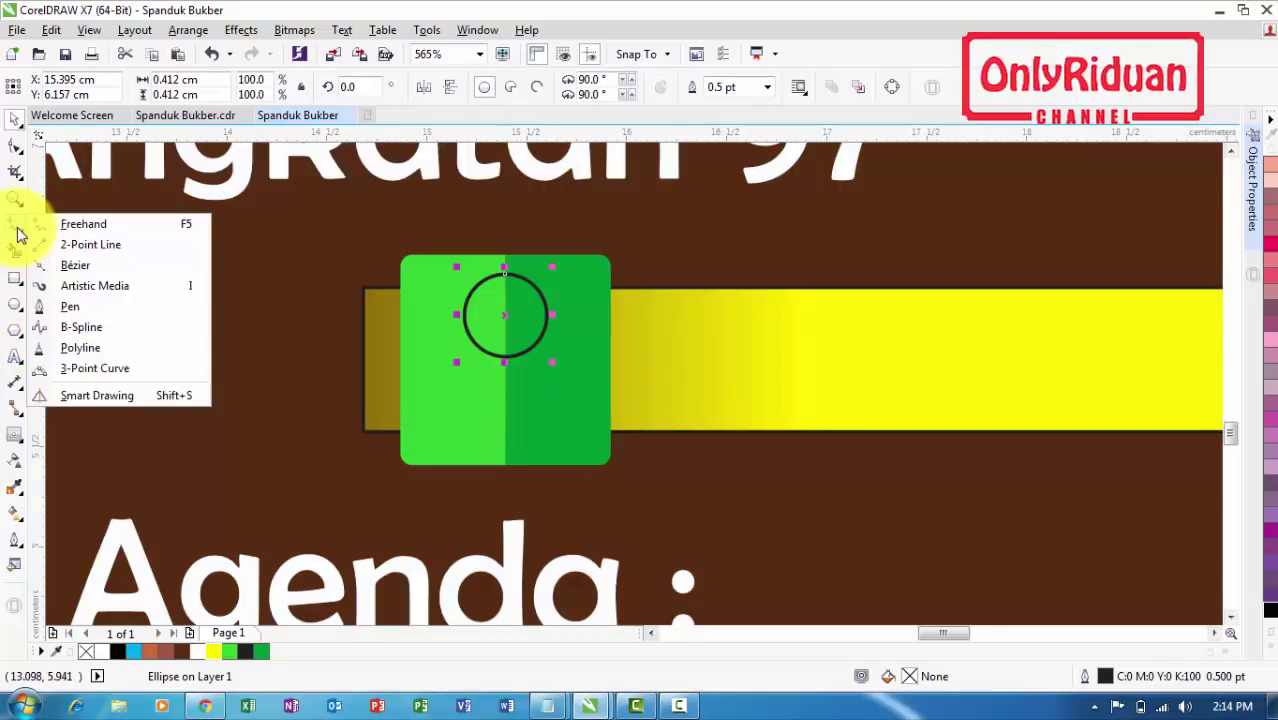
pyautogui.click(20, 233)
pyautogui.click(22, 234)
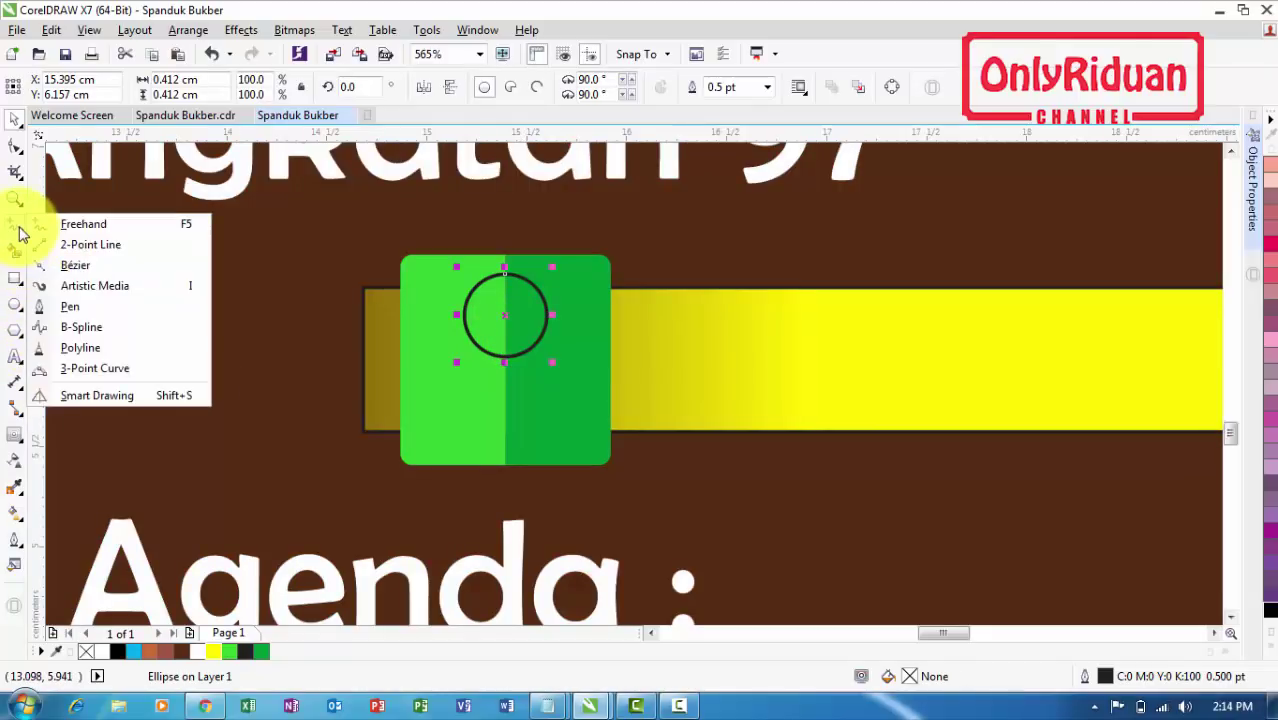
pyautogui.click(76, 267)
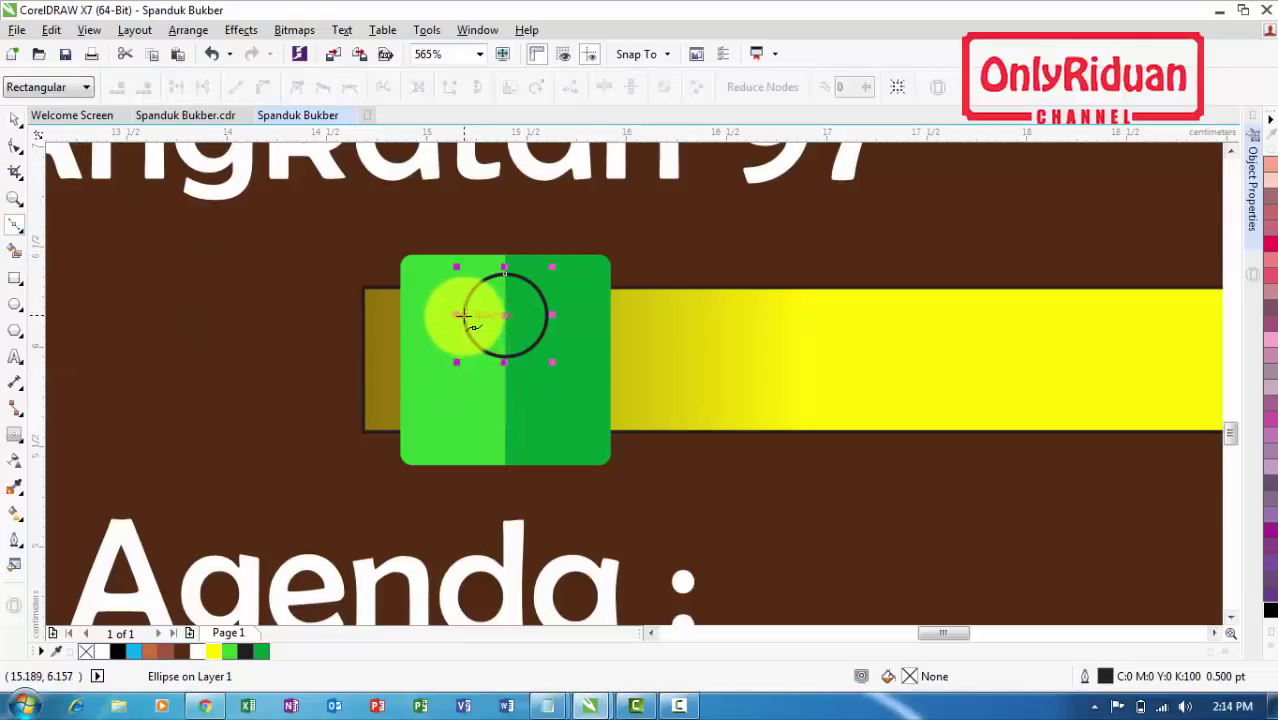
pyautogui.click(508, 442)
pyautogui.moveTo(463, 313)
pyautogui.mouseDown()
pyautogui.moveTo(562, 342)
pyautogui.moveTo(542, 320)
pyautogui.mouseUp()
pyautogui.click(508, 442)
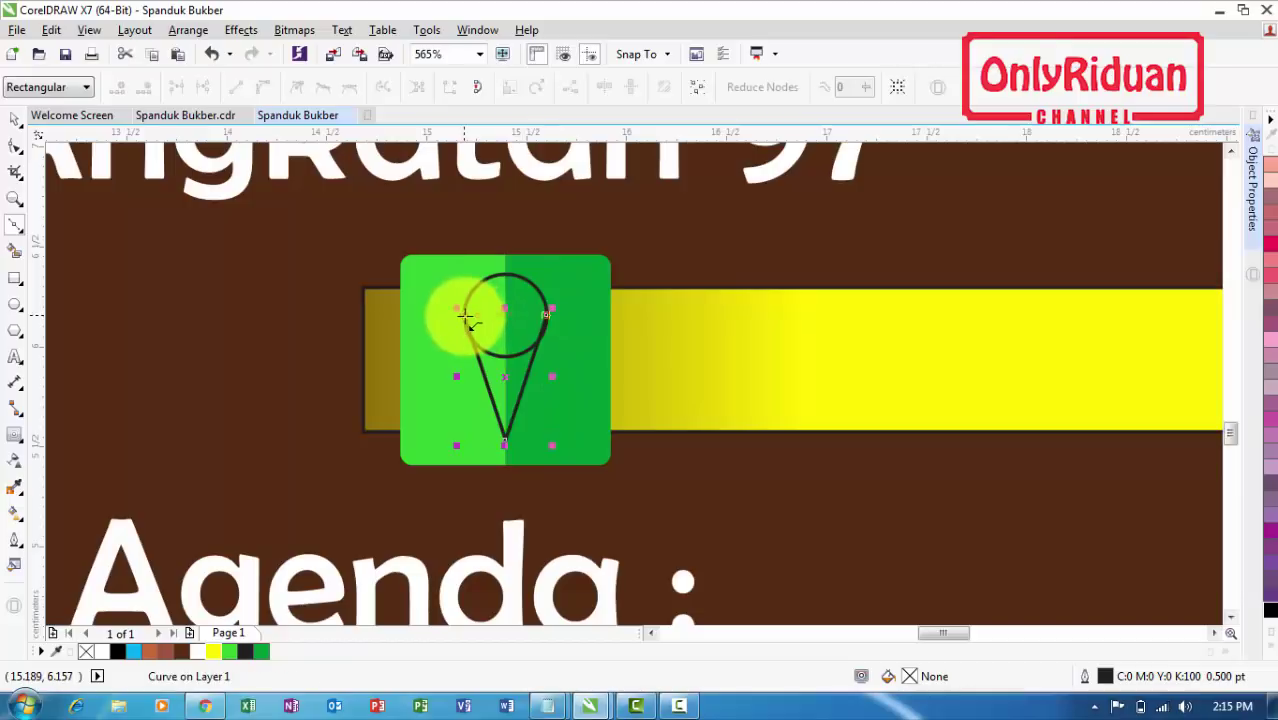
pyautogui.click(18, 121)
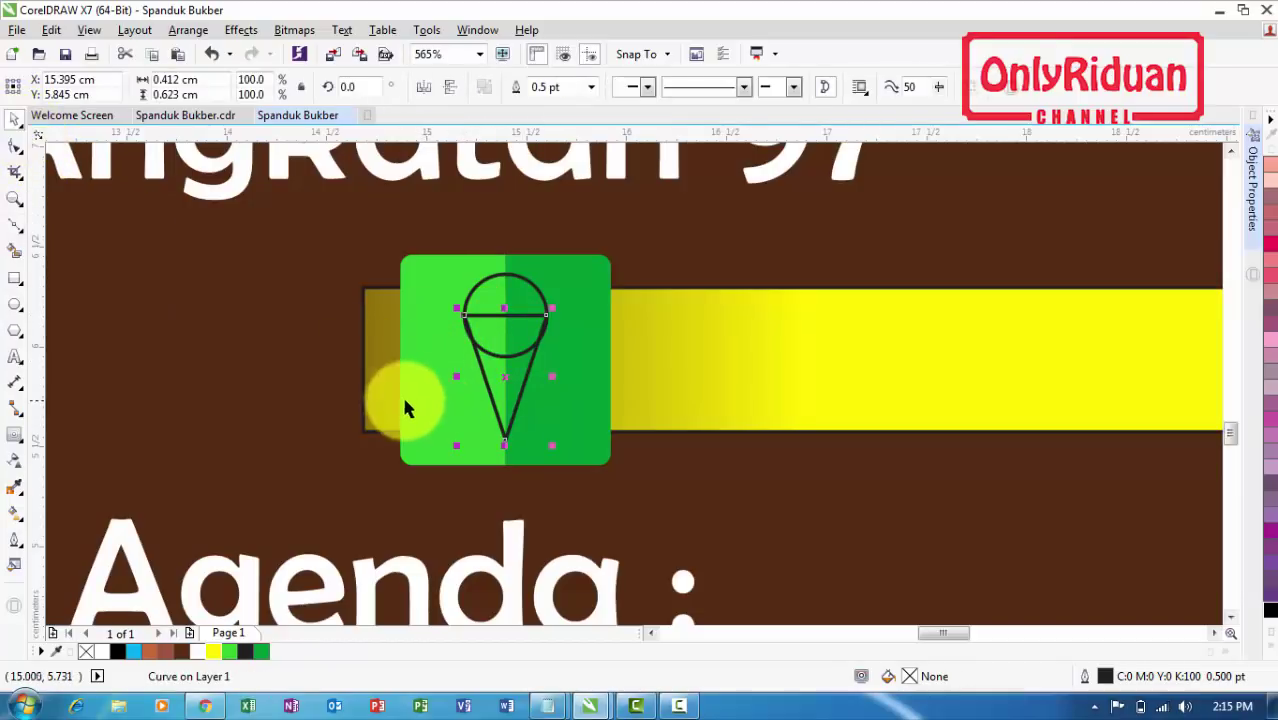
# Convert the triangle's left side to a curve and bow it outward to meet the circle smoothly
pyautogui.click(16, 147)
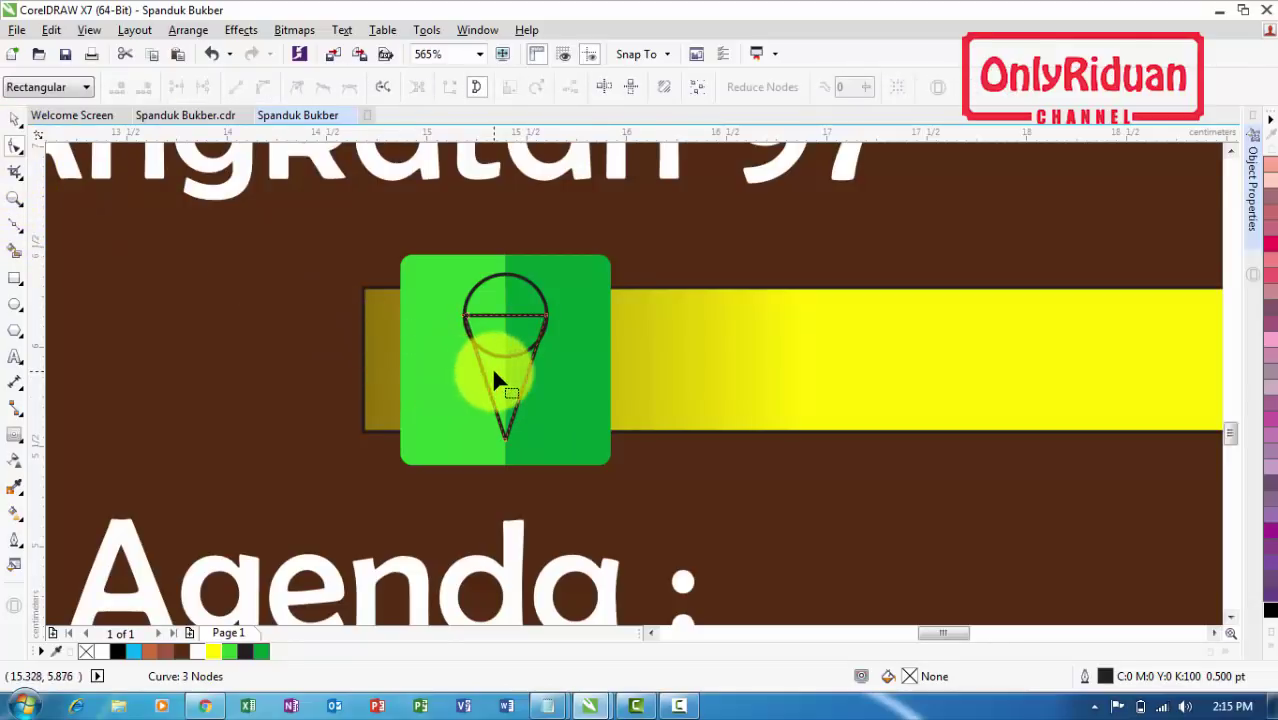
pyautogui.scroll(2, 493, 378)
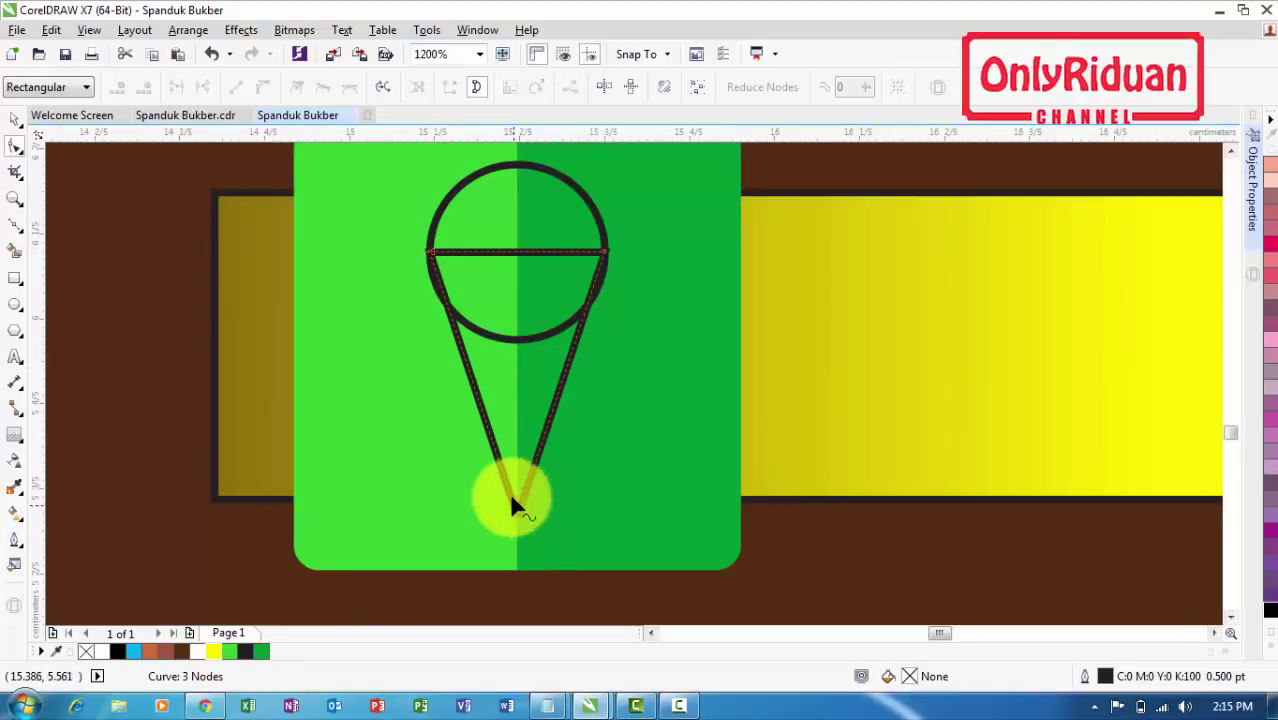
pyautogui.rightClick(470, 378)
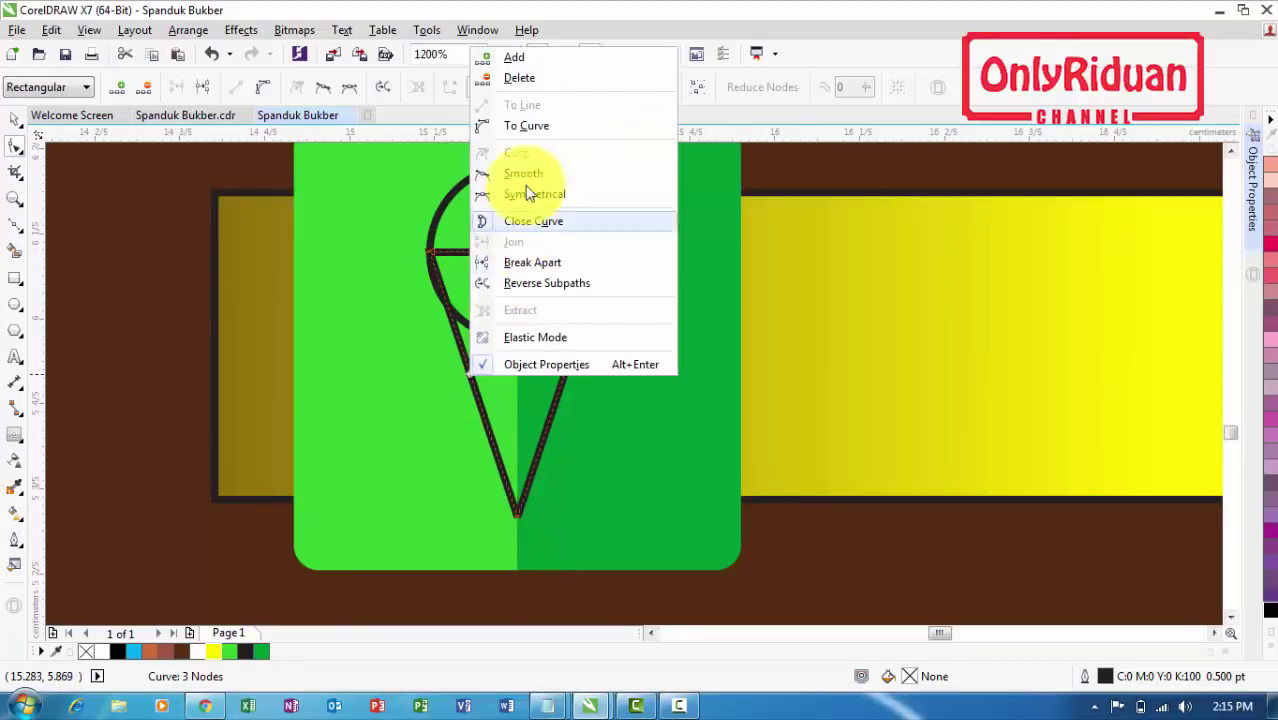
pyautogui.click(528, 130)
pyautogui.moveTo(460, 341); pyautogui.dragTo(427, 344)
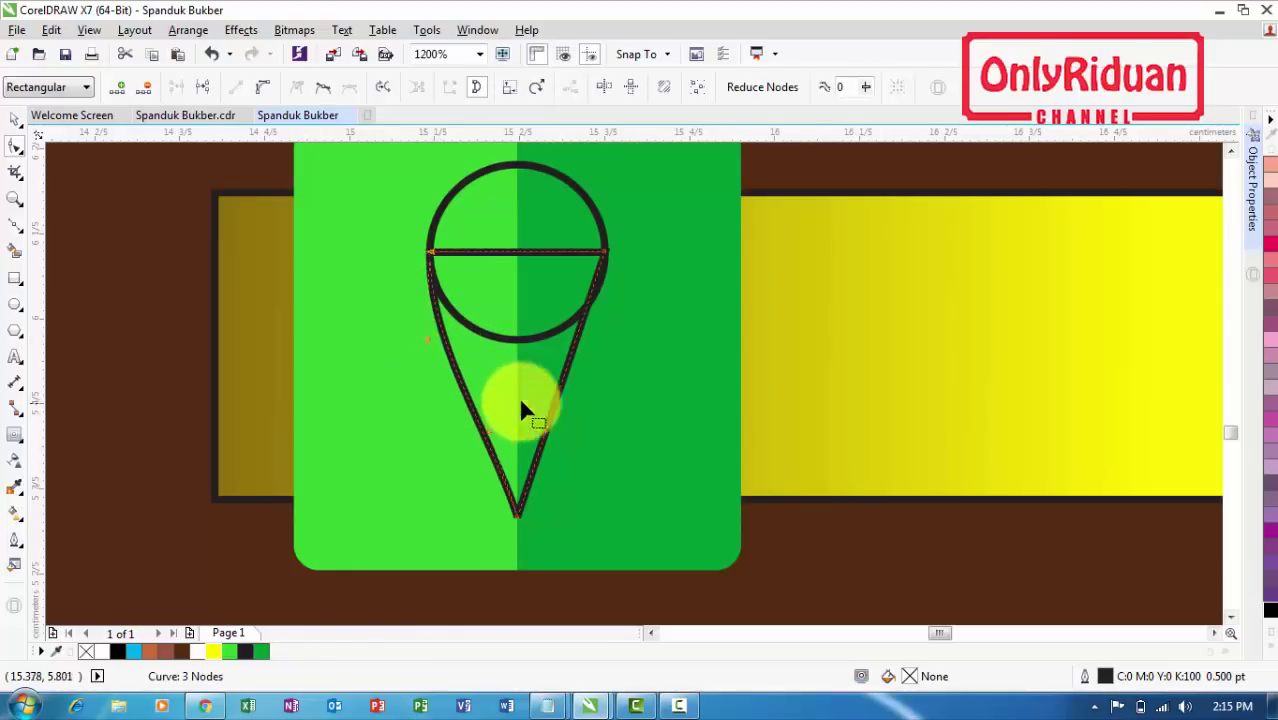
# Convert the triangle's right side to a curve and bow it outward to mirror the left side
pyautogui.click(566, 370)
pyautogui.rightClick(566, 372)
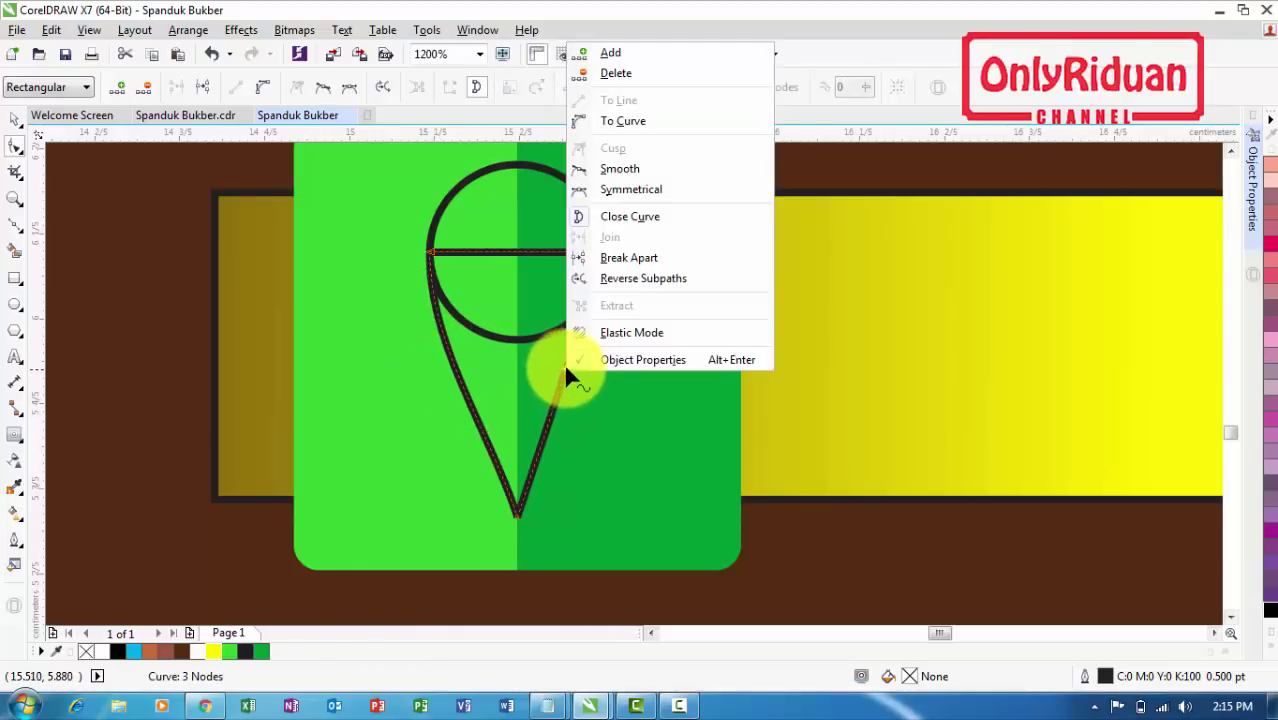
pyautogui.click(621, 122)
pyautogui.moveTo(576, 341); pyautogui.dragTo(612, 352)
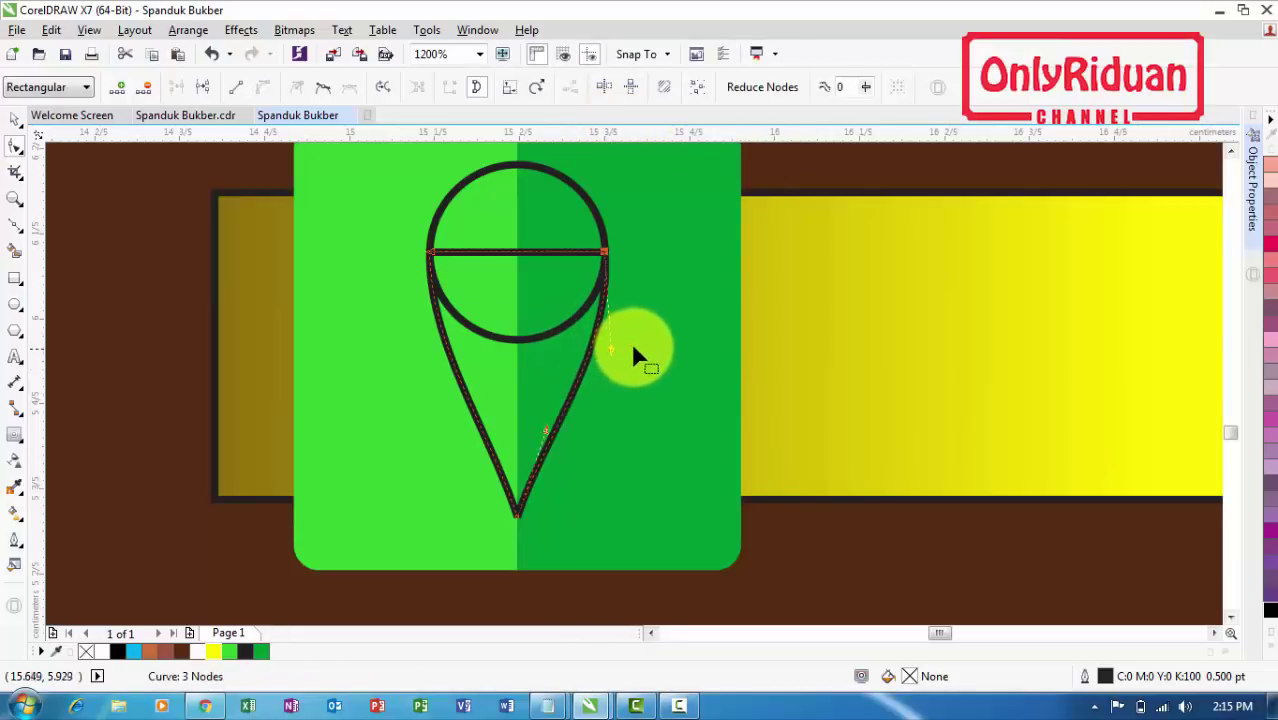
# Make a smaller concentric copy of the pin's circle, about 0.26 cm in diameter
pyautogui.scroll(-2, 452, 274)
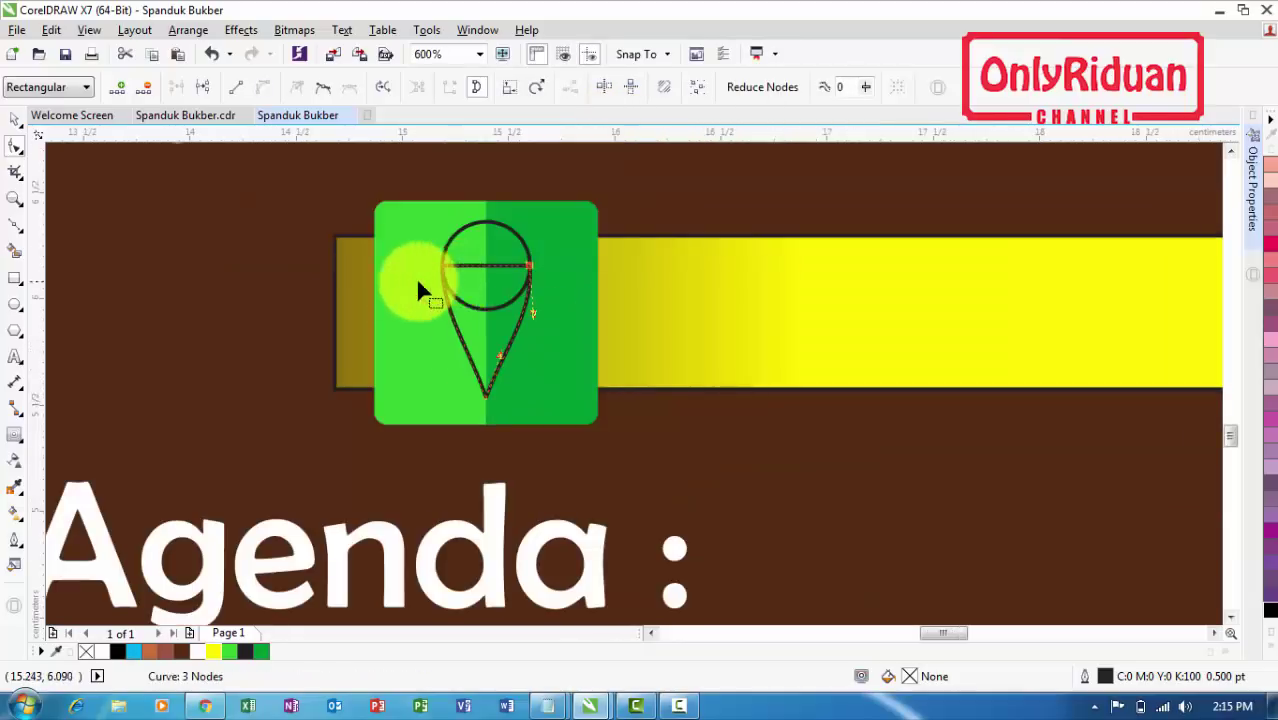
pyautogui.click(15, 119)
pyautogui.click(492, 231)
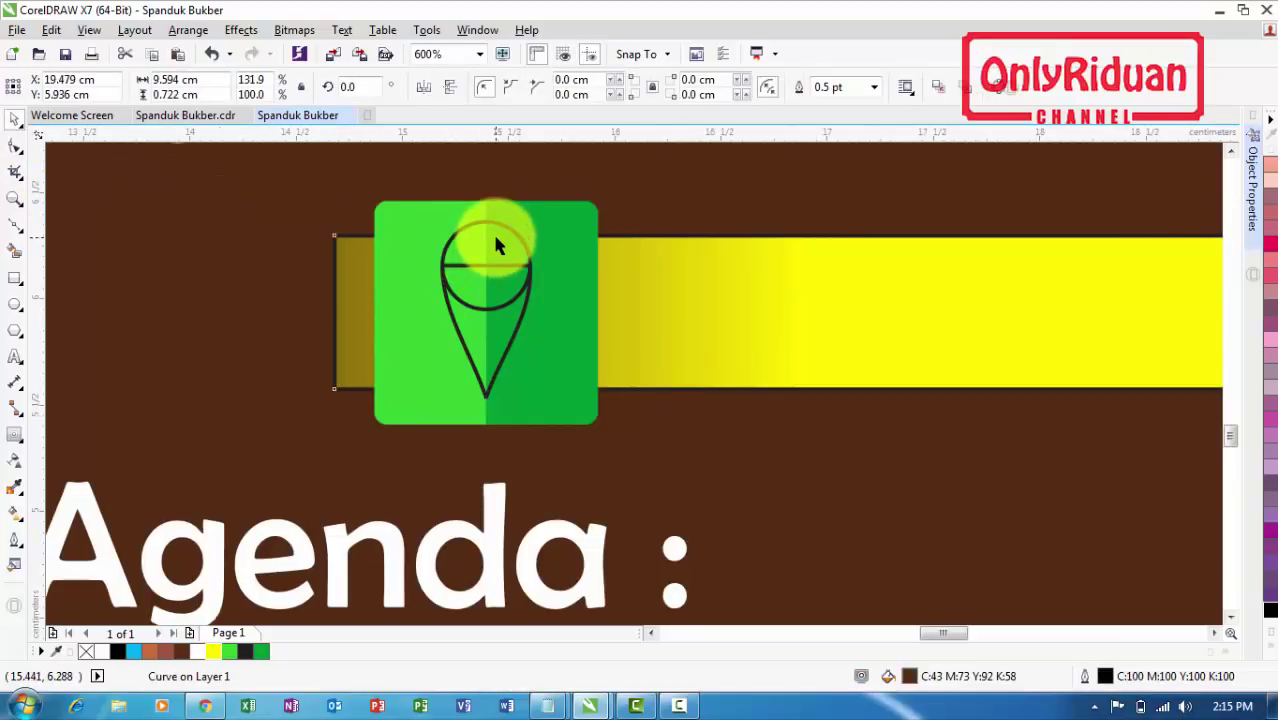
pyautogui.click(496, 222)
pyautogui.press('shift')
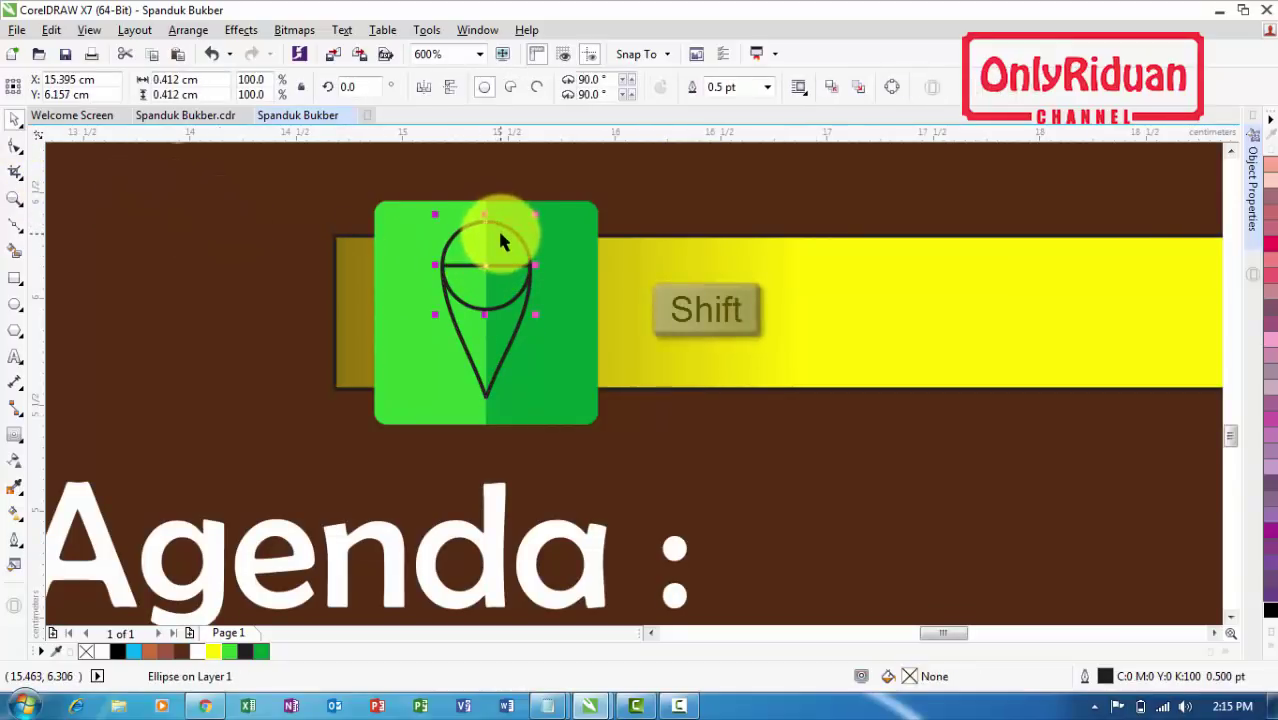
pyautogui.moveTo(536, 314); pyautogui.dragTo(528, 332)
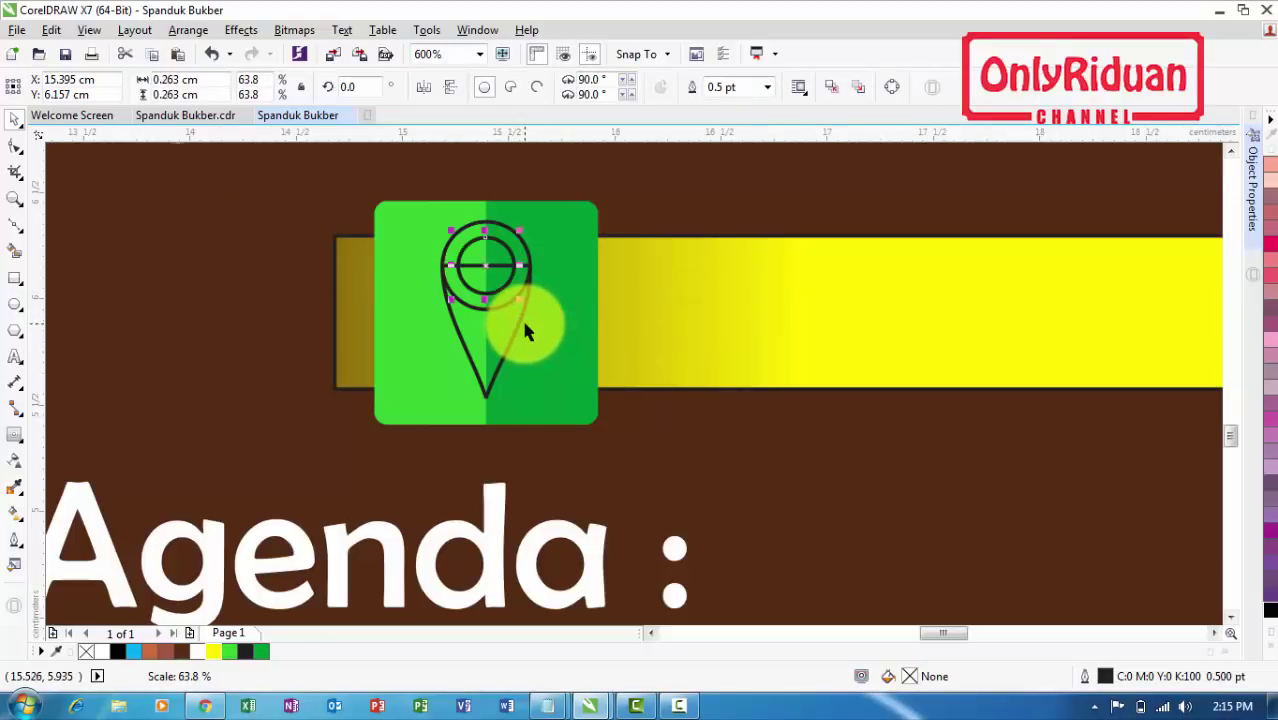
# Weld the outer circle and the curved triangle into a single location pin outline
pyautogui.click(277, 256)
pyautogui.click(478, 228)
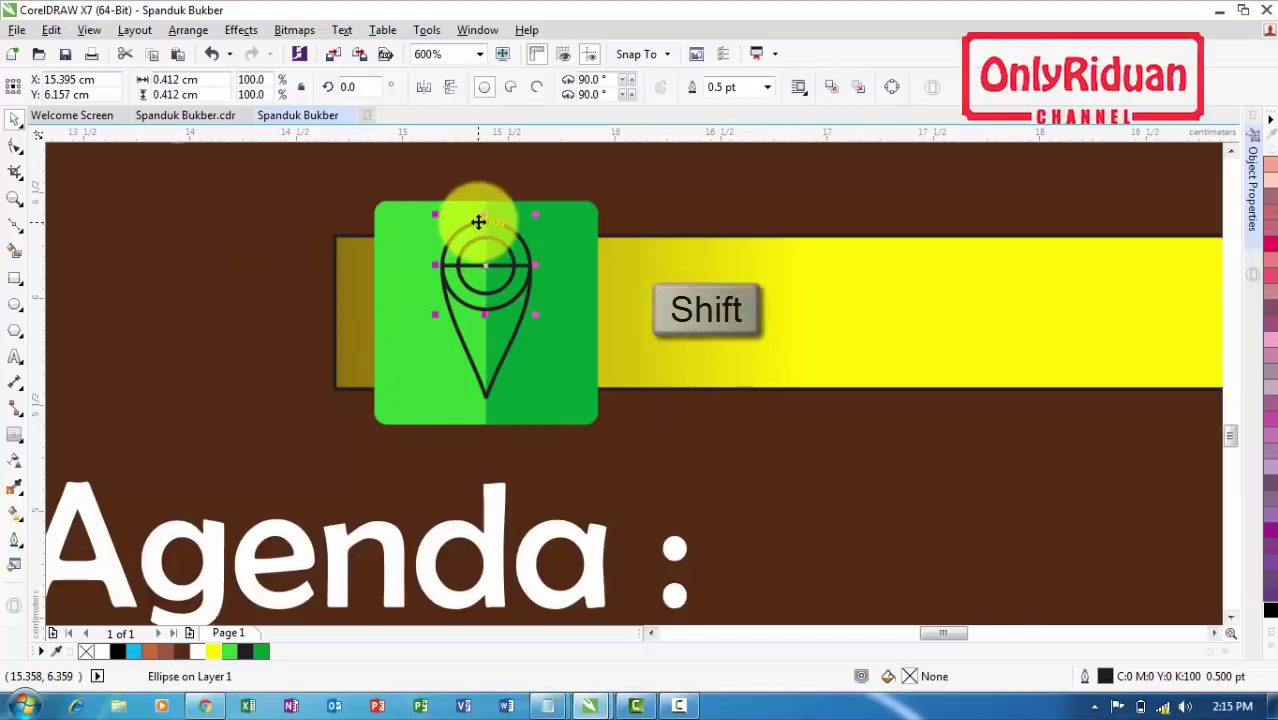
pyautogui.keyDown('shift'); pyautogui.click(505, 356); pyautogui.keyUp('shift')
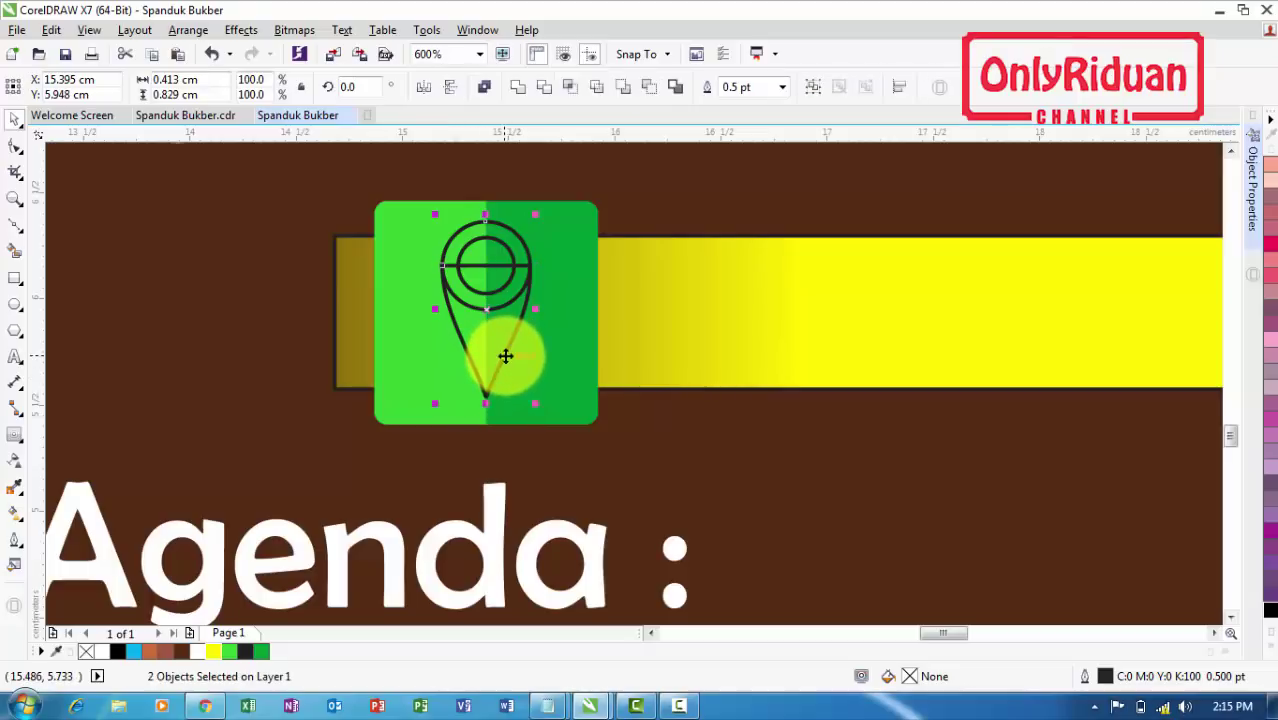
pyautogui.click(517, 87)
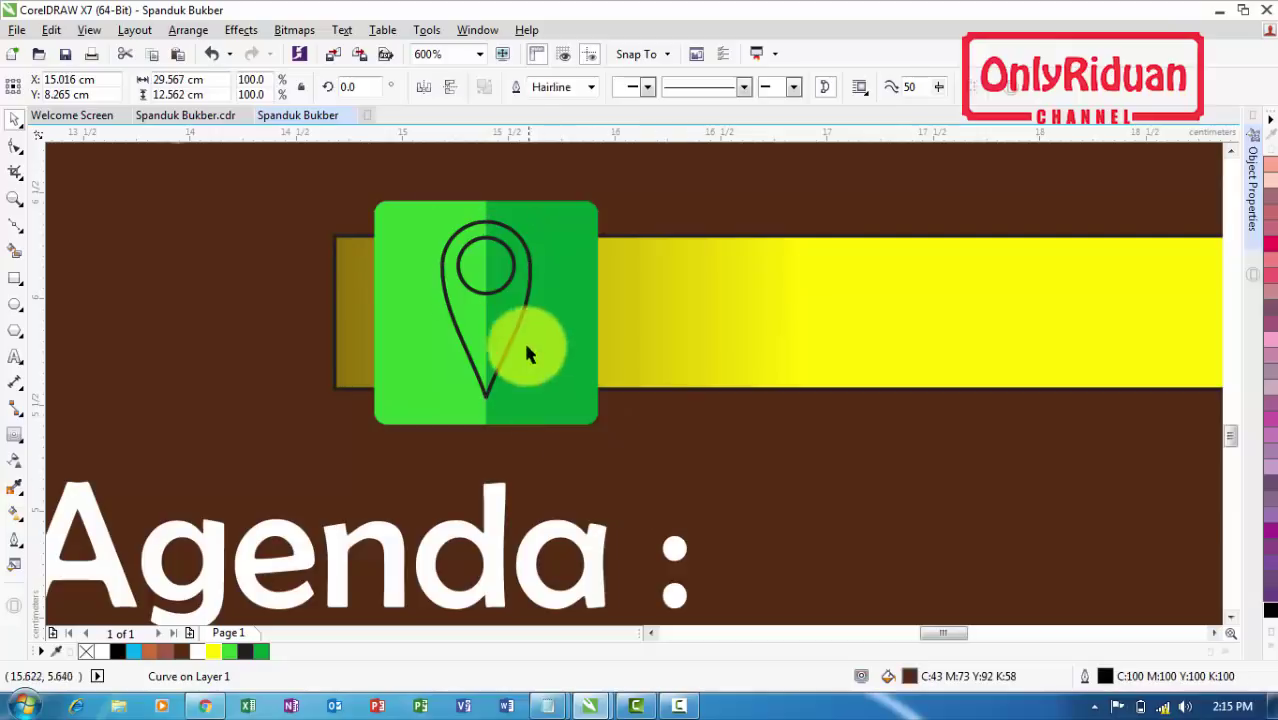
# Trim the pin outline with the small inner circle to cut a round hole in its head
pyautogui.click(506, 280)
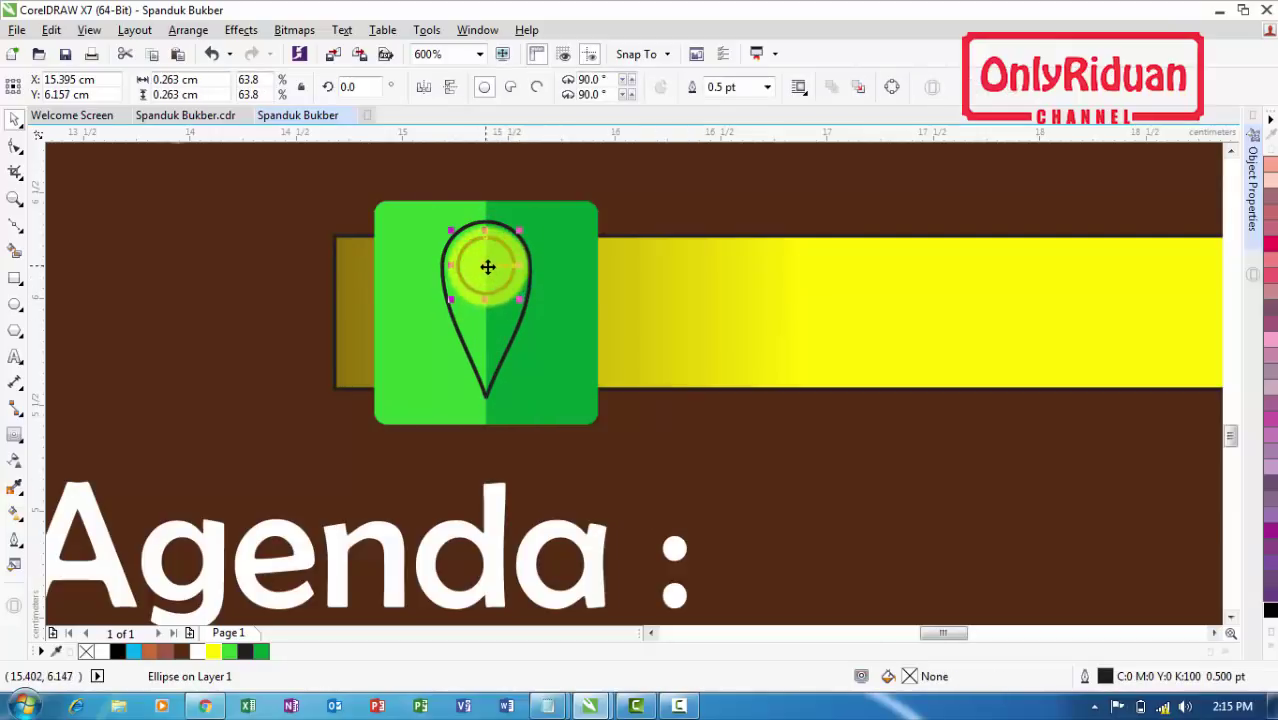
pyautogui.moveTo(488, 265); pyautogui.dragTo(609, 291)
pyautogui.hotkey('ctrl', 'z')
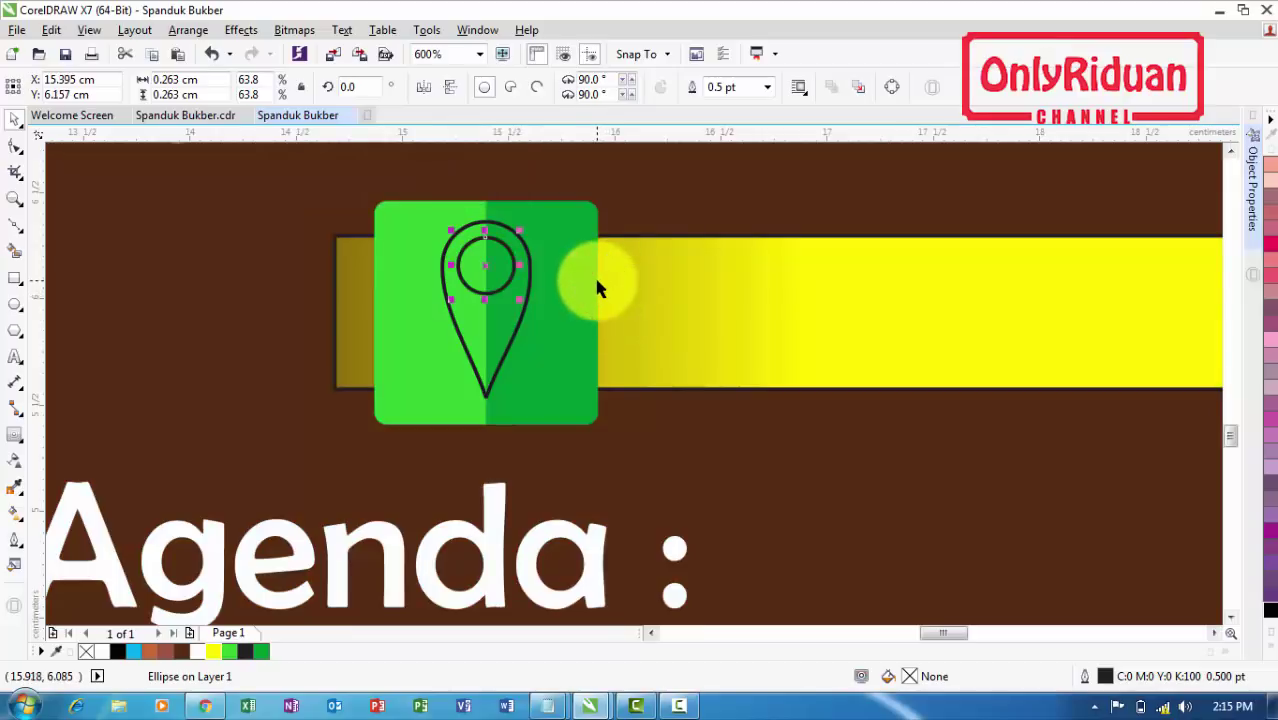
pyautogui.keyDown('shift'); pyautogui.click(501, 364); pyautogui.keyUp('shift')
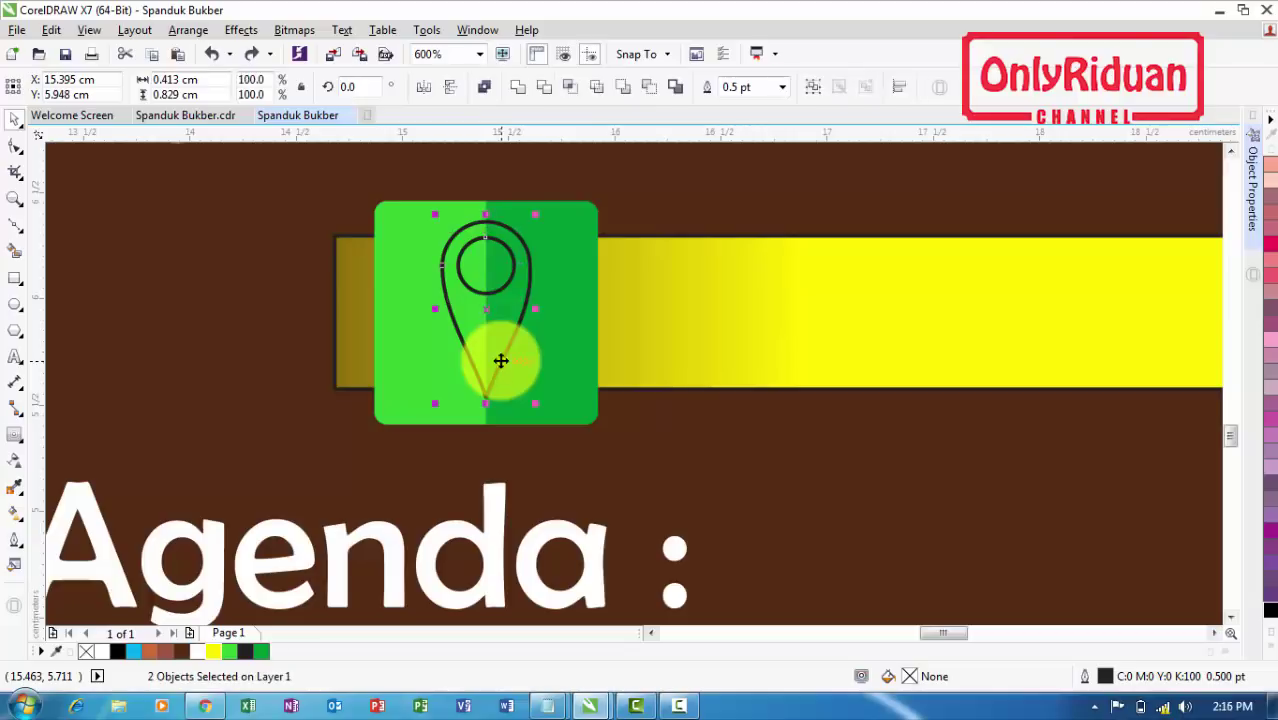
pyautogui.click(547, 89)
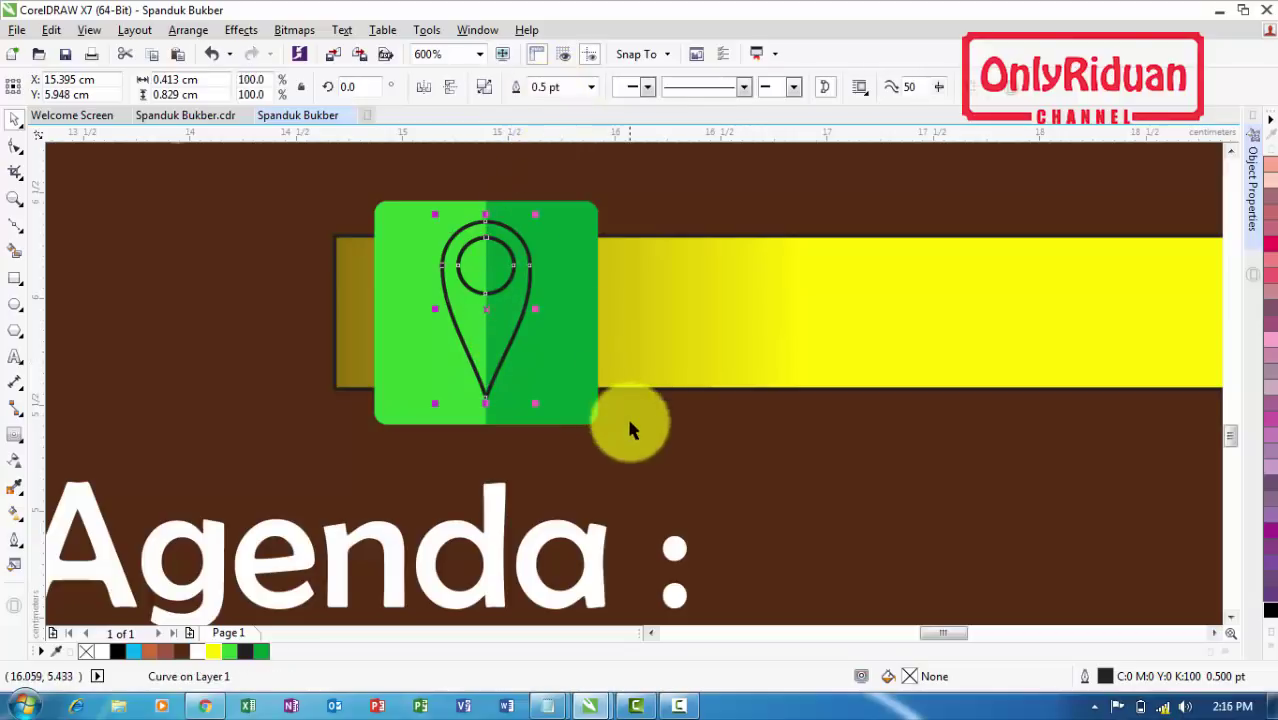
# Move the small cutting circle aside, off the pin, and fill the trimmed pin with black
pyautogui.moveTo(509, 269); pyautogui.dragTo(612, 301)
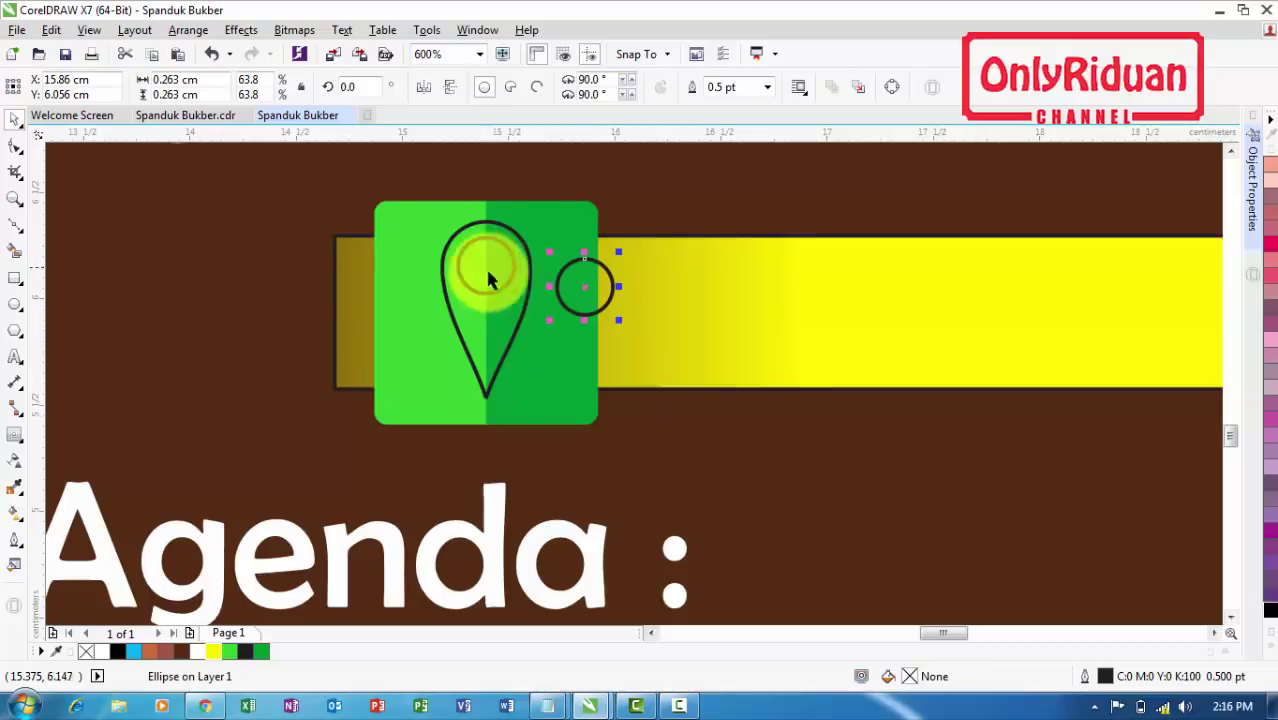
pyautogui.click(510, 323)
pyautogui.click(1272, 612)
# Remove the leftover small circle and set the pin's outline colour to black, C:100 M:100 Y:100 K:100
pyautogui.click(597, 316)
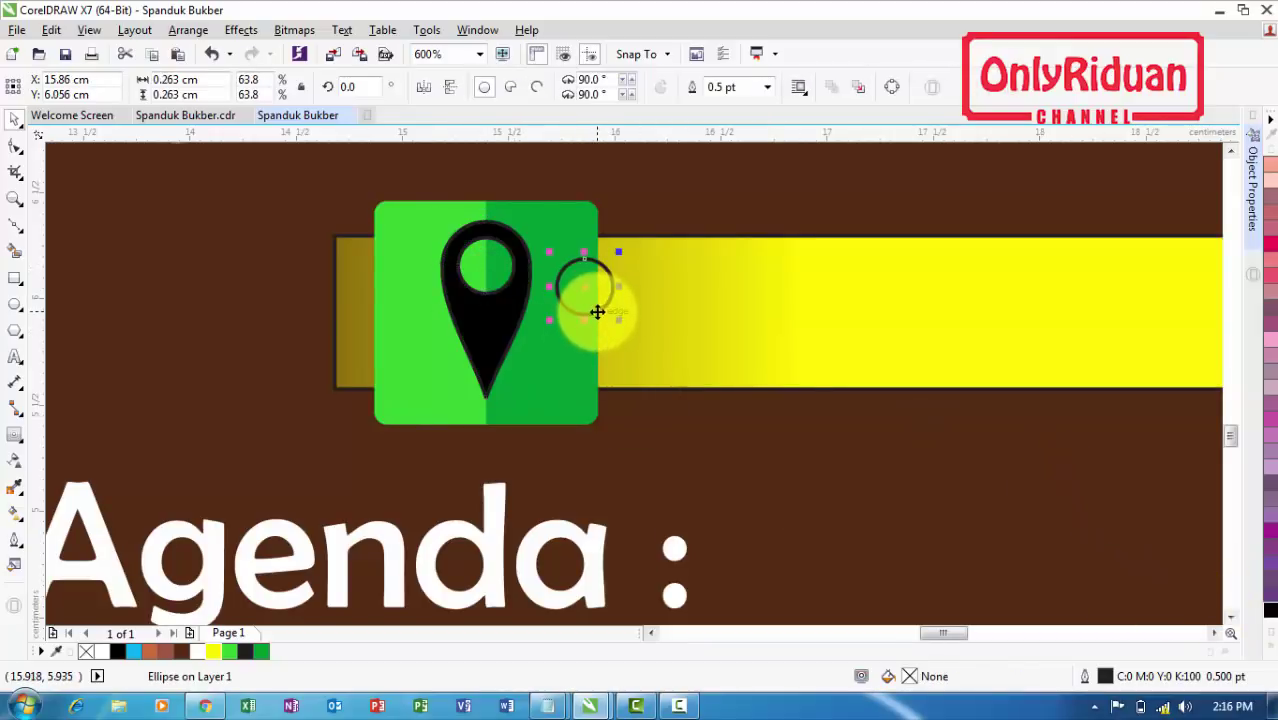
pyautogui.moveTo(597, 313); pyautogui.dragTo(487, 291)
pyautogui.keyDown('shift'); pyautogui.click(497, 288); pyautogui.keyUp('shift')
pyautogui.hotkey('ctrl', 'l')
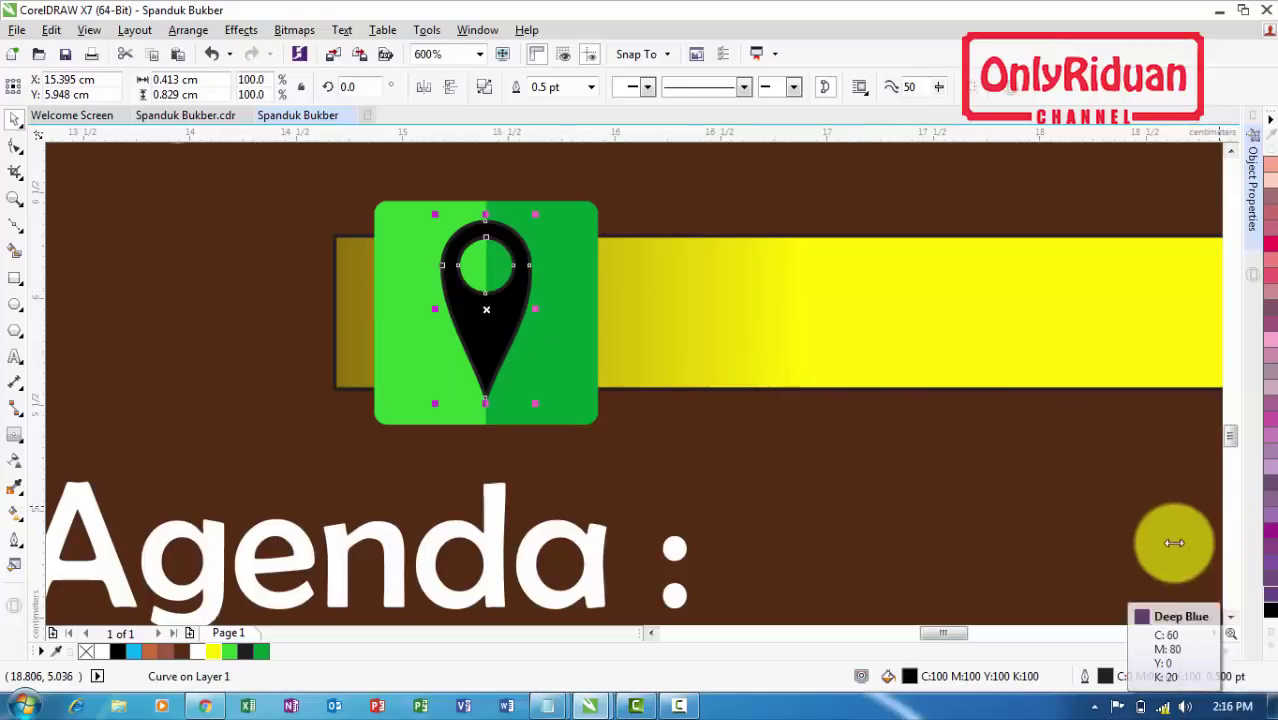
pyautogui.click(1270, 612)
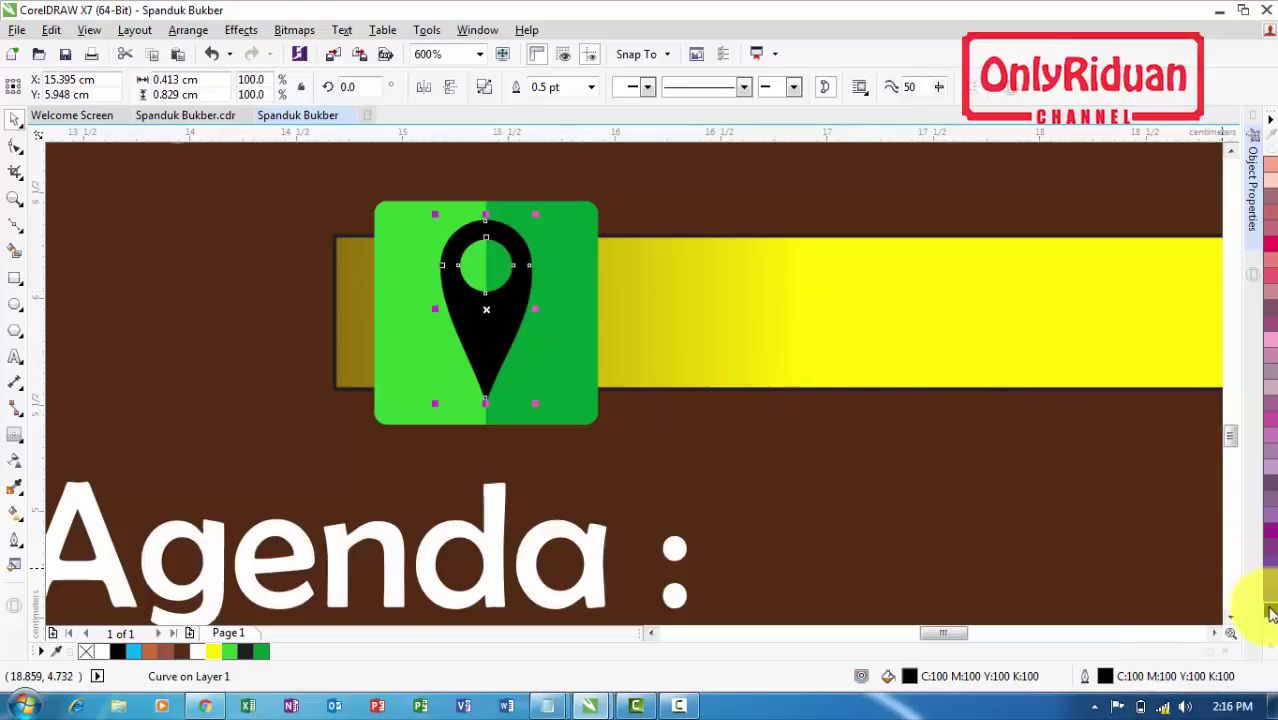
# Copy the "17.00 WITA | Saturday, 2 Juni 2018" text onto the yellow bar beside the location pin
pyautogui.click(582, 365)
pyautogui.scroll(-1, 572, 365)
pyautogui.scroll(-1, 639, 401)
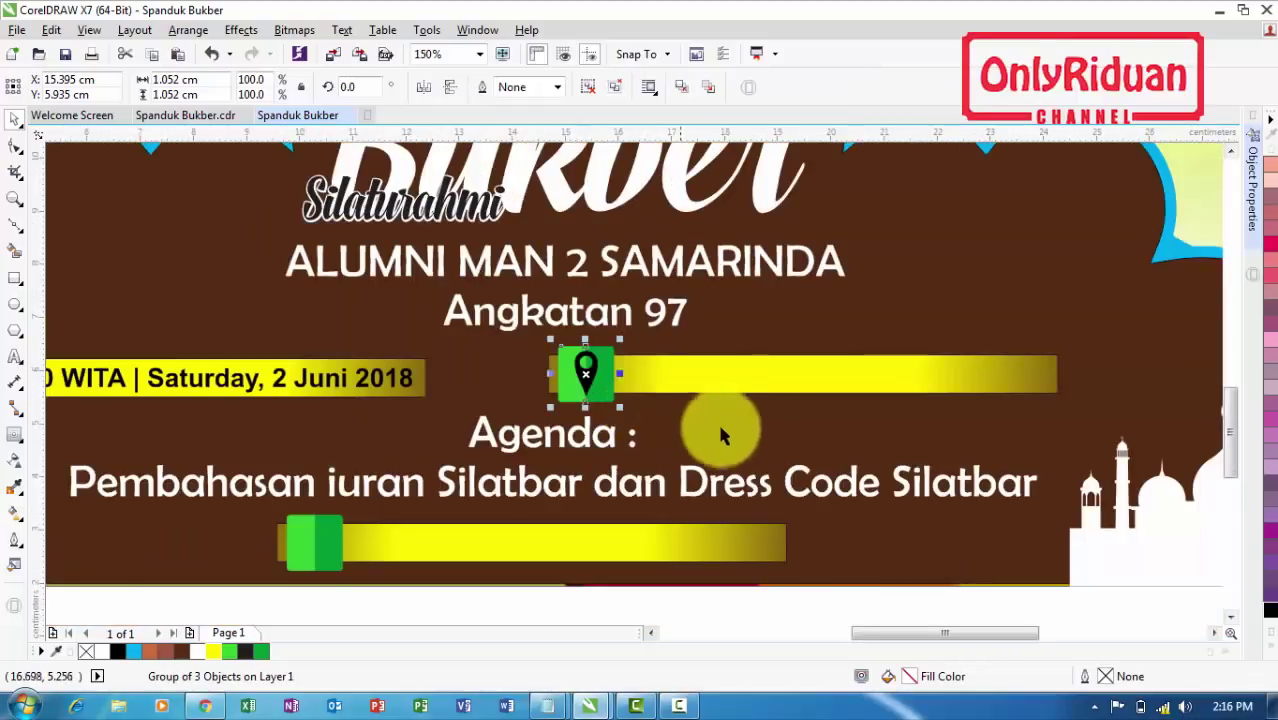
pyautogui.moveTo(1230, 426); pyautogui.dragTo(1234, 440)
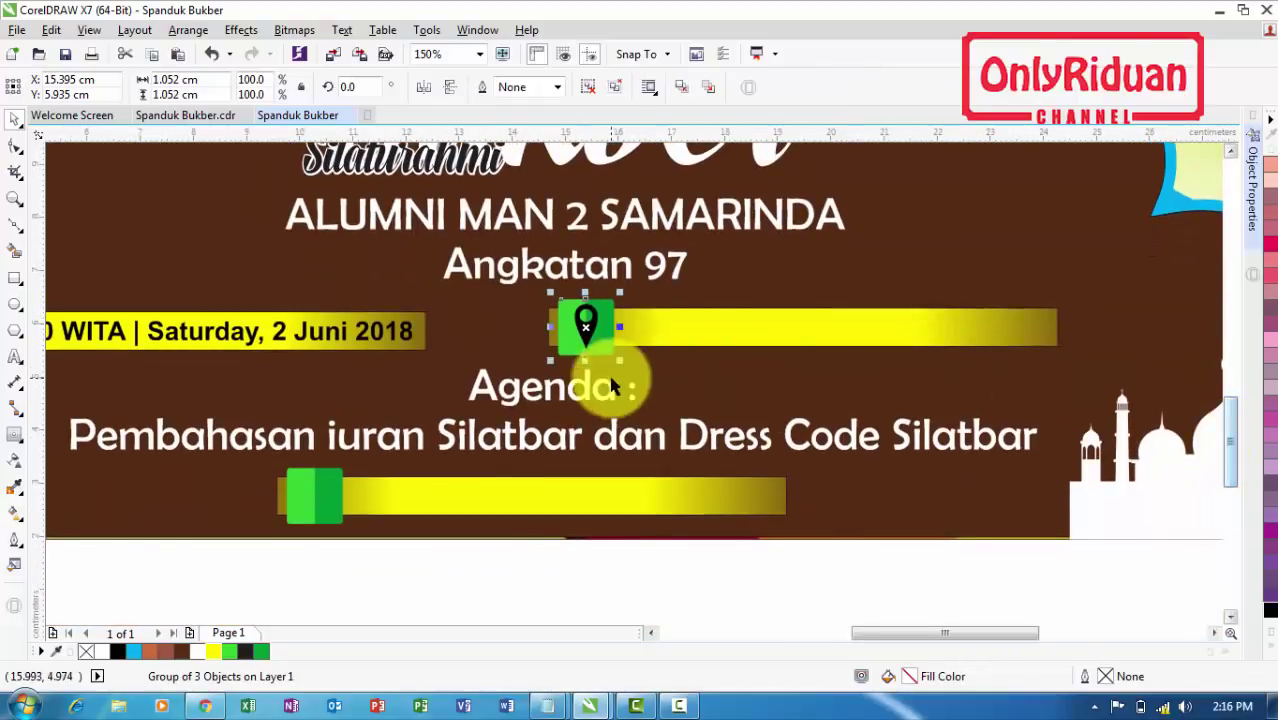
pyautogui.click(100, 331)
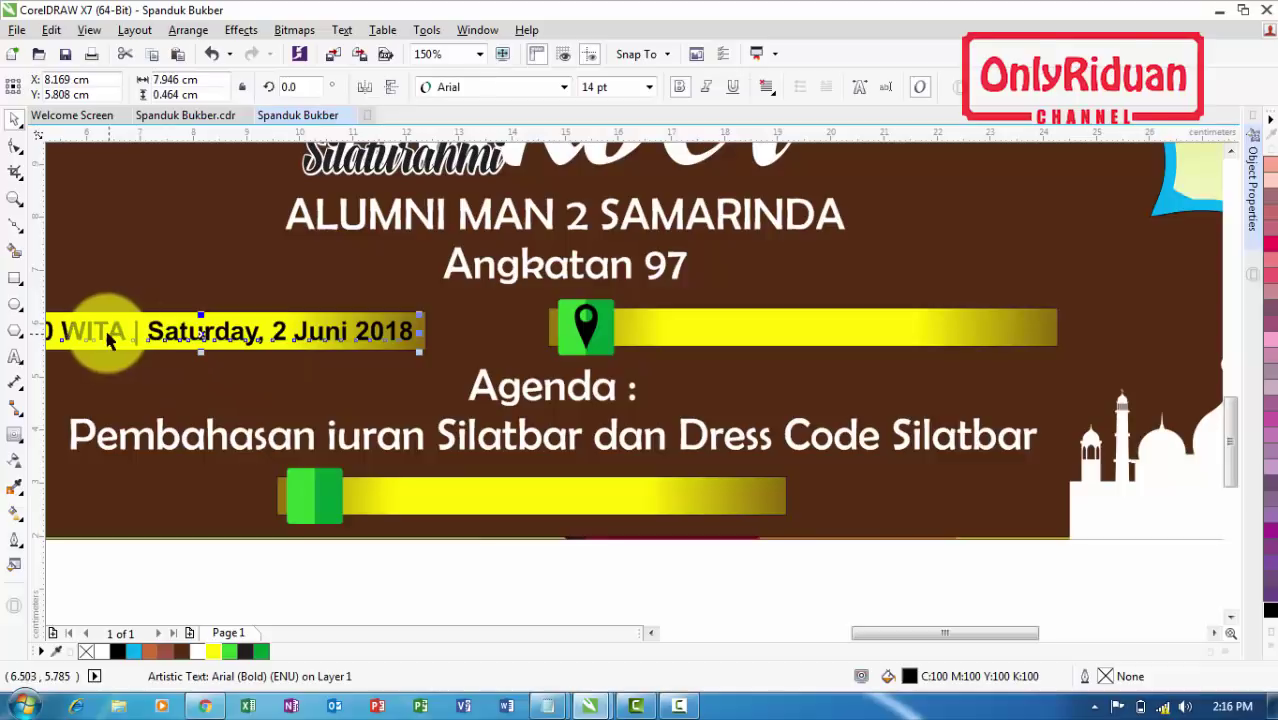
pyautogui.moveTo(145, 331); pyautogui.dragTo(794, 340)
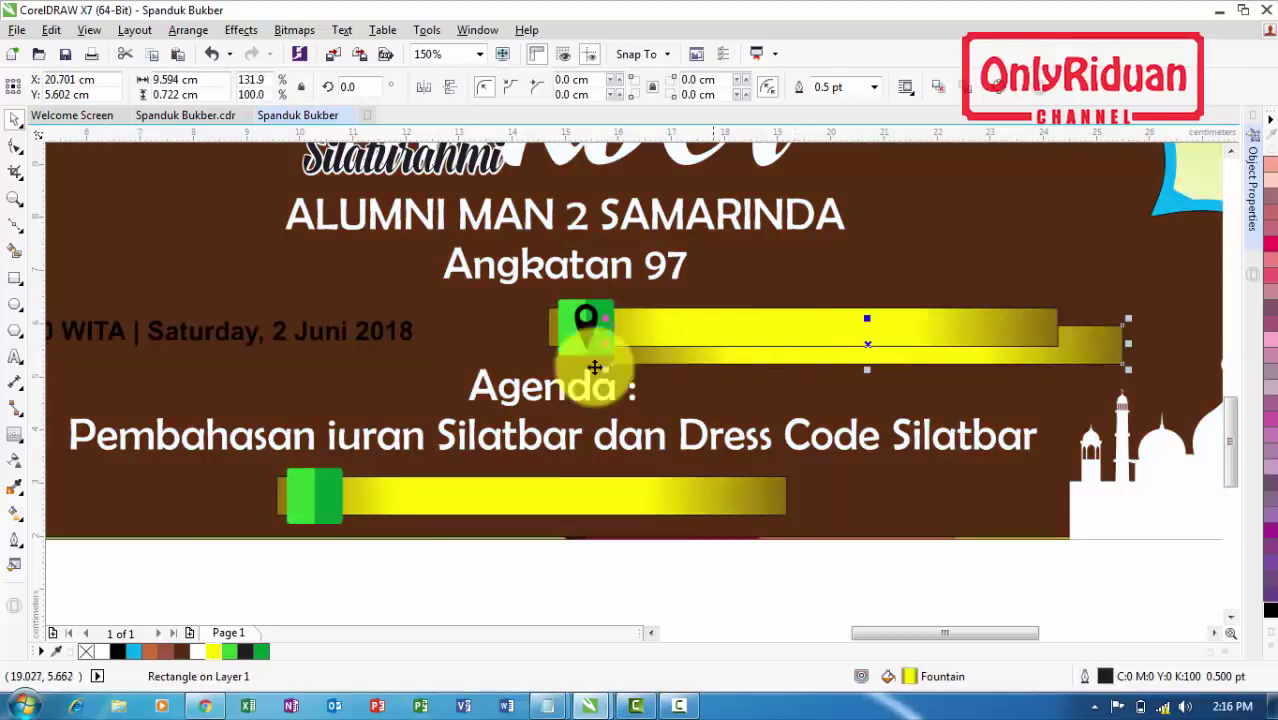
pyautogui.click(192, 330)
pyautogui.moveTo(200, 335); pyautogui.dragTo(833, 332)
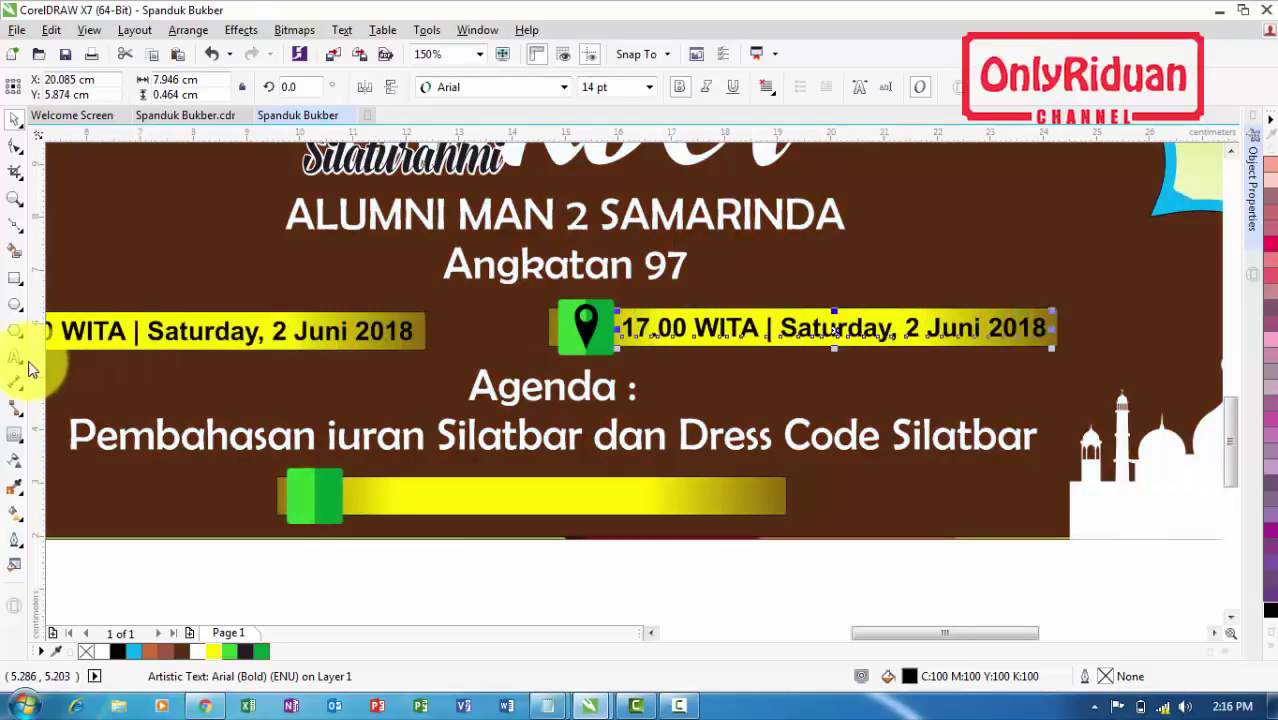
# Replace the copied text beside the pin with the venue name "Depot 89" and its street, following the reference Spanduk Bukber.cdr
pyautogui.press('BackSpace')
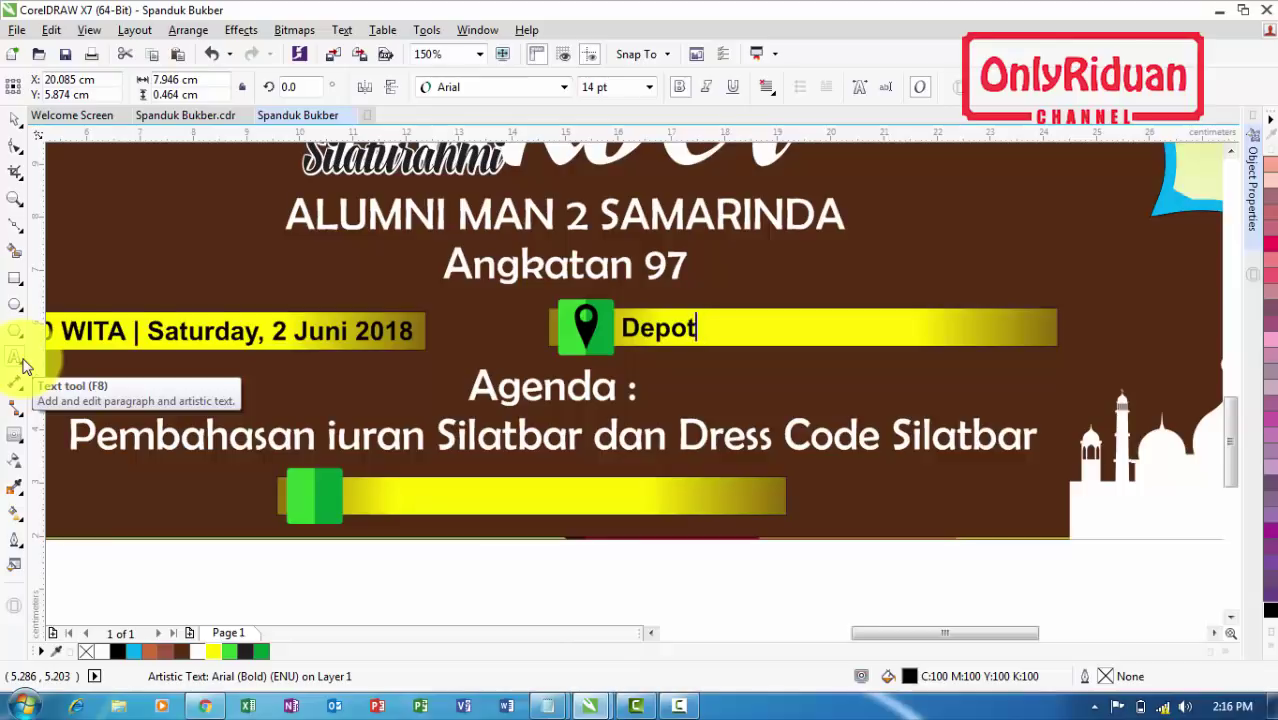
pyautogui.click(181, 113)
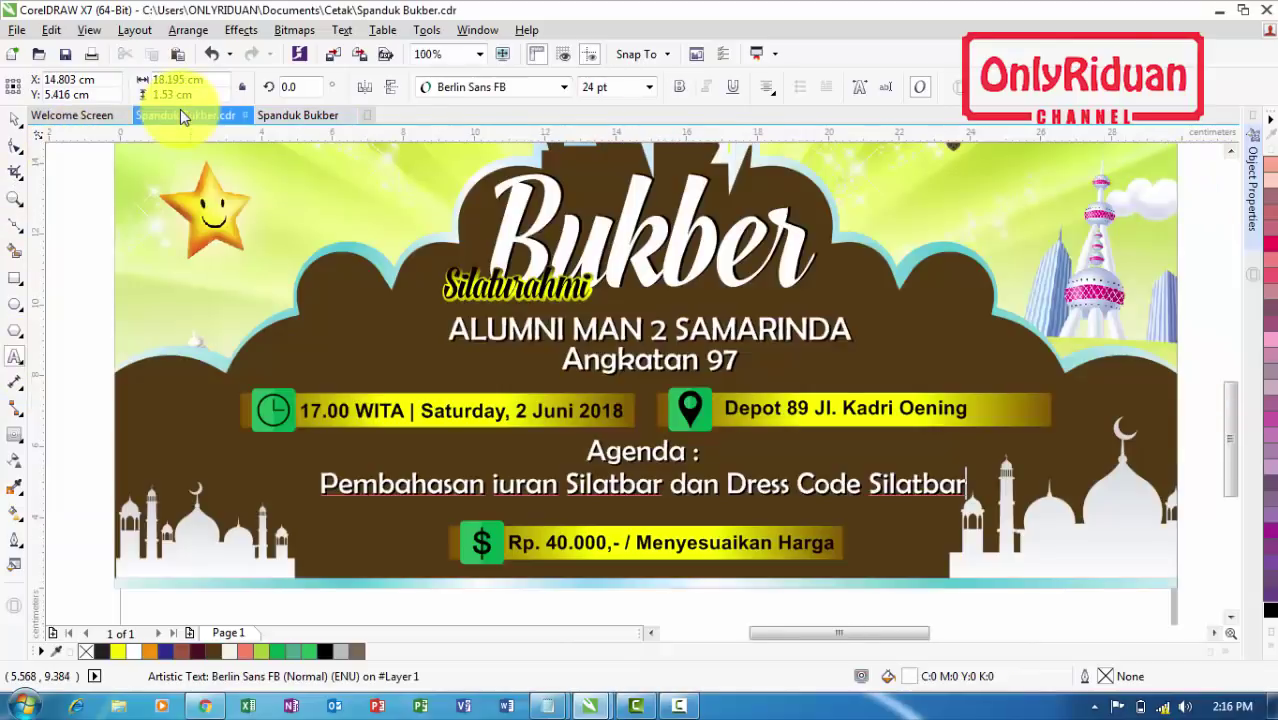
pyautogui.click(292, 116)
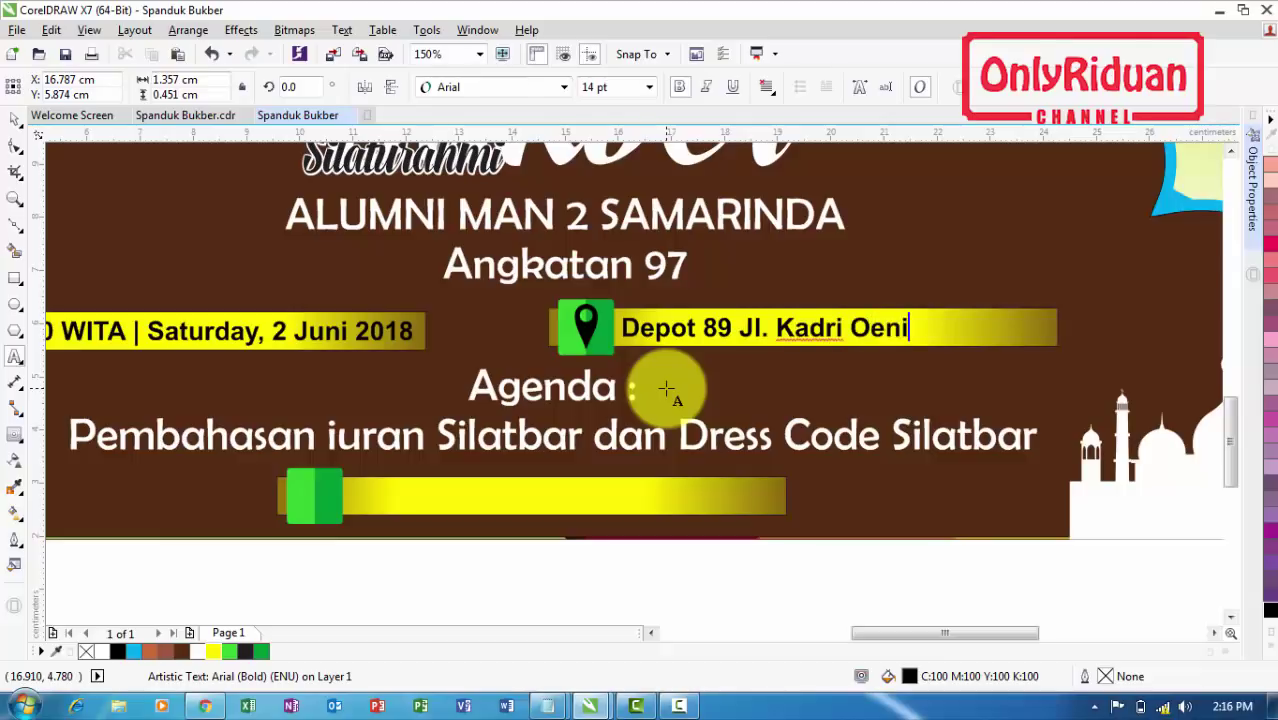
pyautogui.click(200, 116)
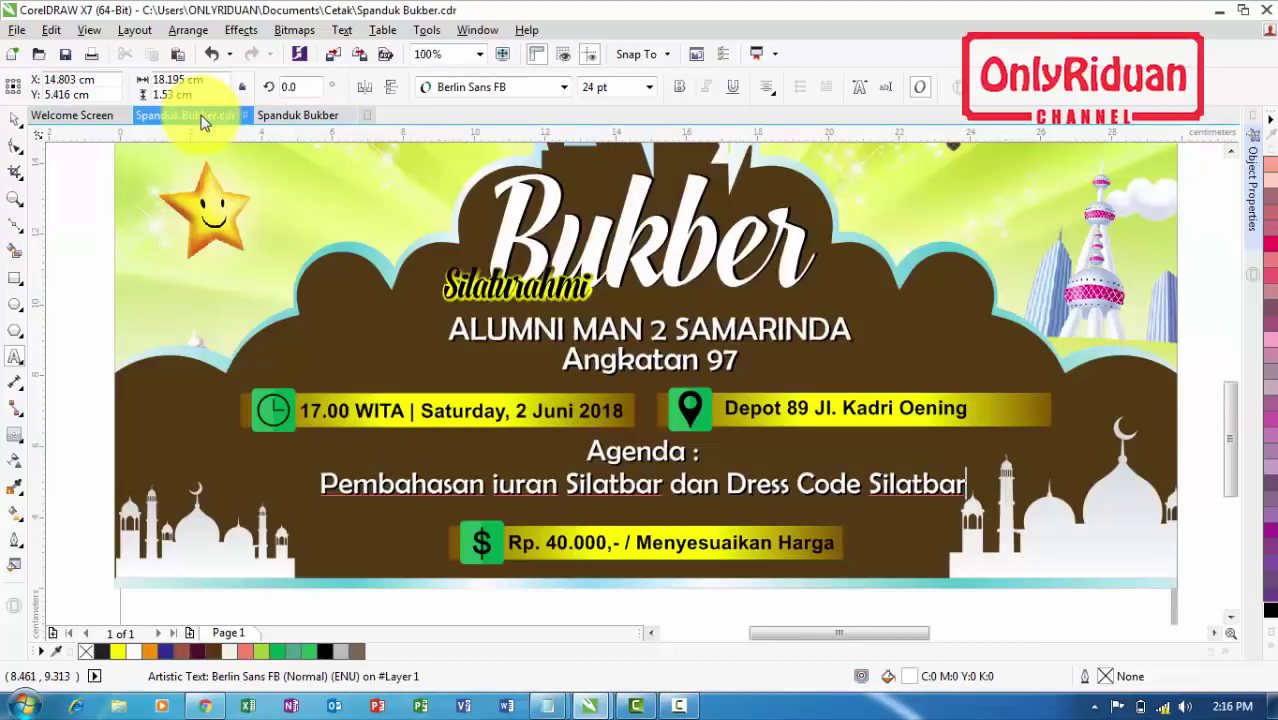
pyautogui.click(308, 115)
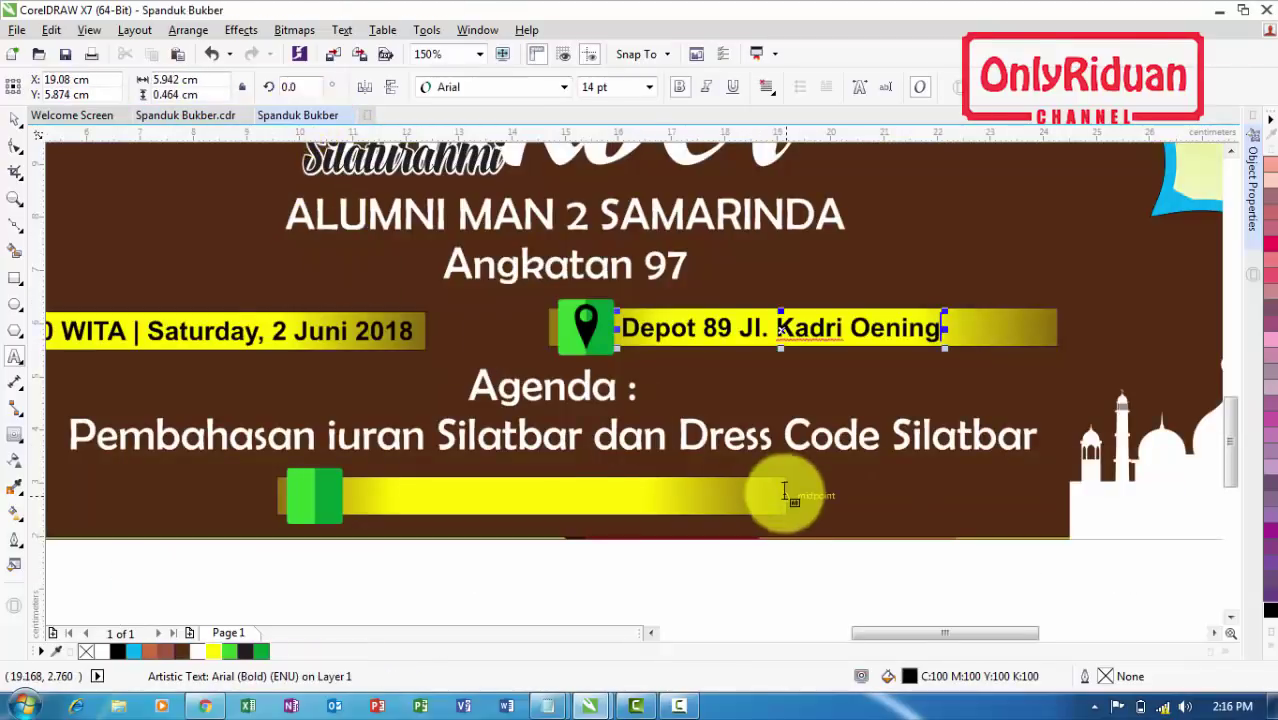
pyautogui.click(15, 119)
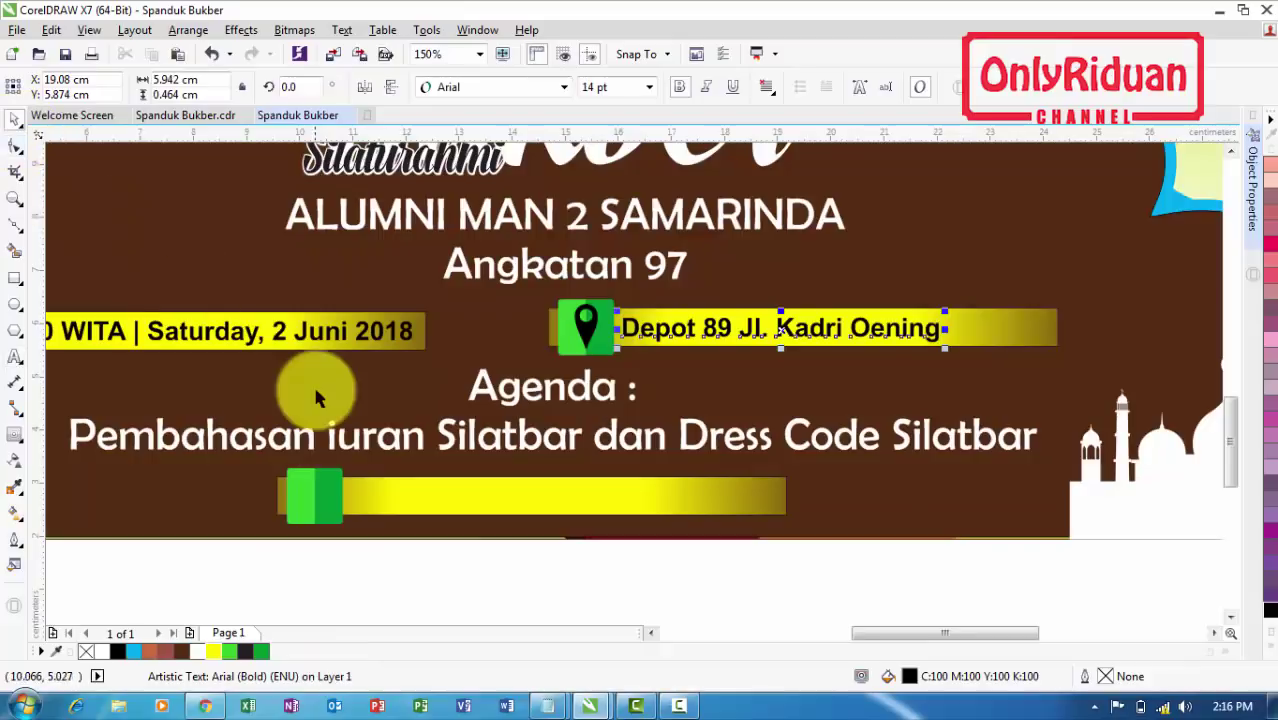
# Check the price line in the reference Spanduk Bukber.cdr and copy the venue text onto the yellow bar below the agenda
pyautogui.click(198, 115)
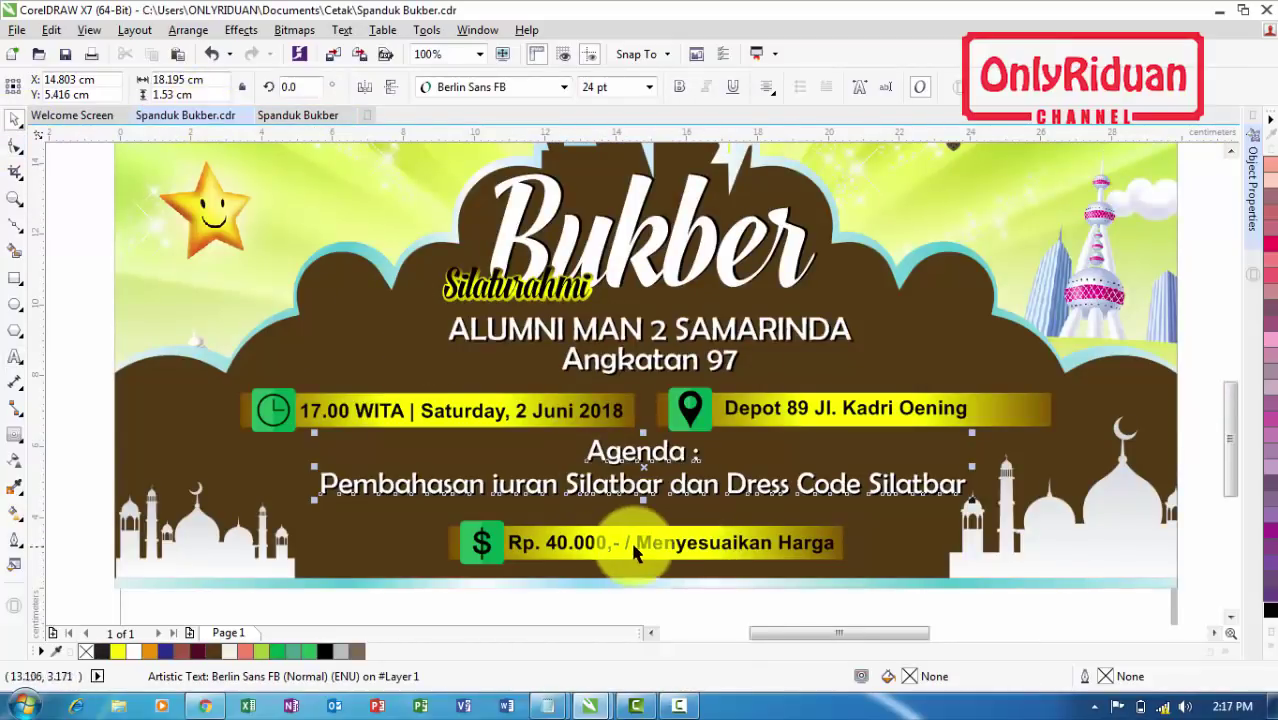
pyautogui.click(316, 115)
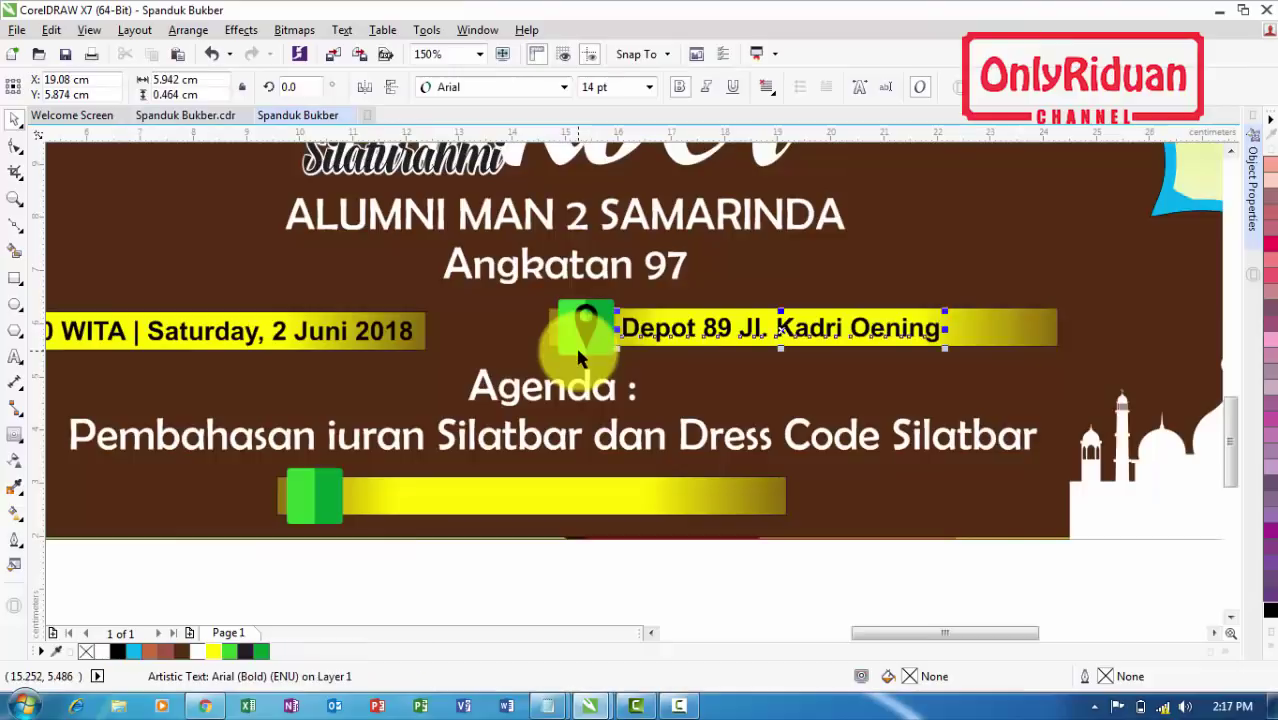
pyautogui.moveTo(776, 330); pyautogui.dragTo(512, 497)
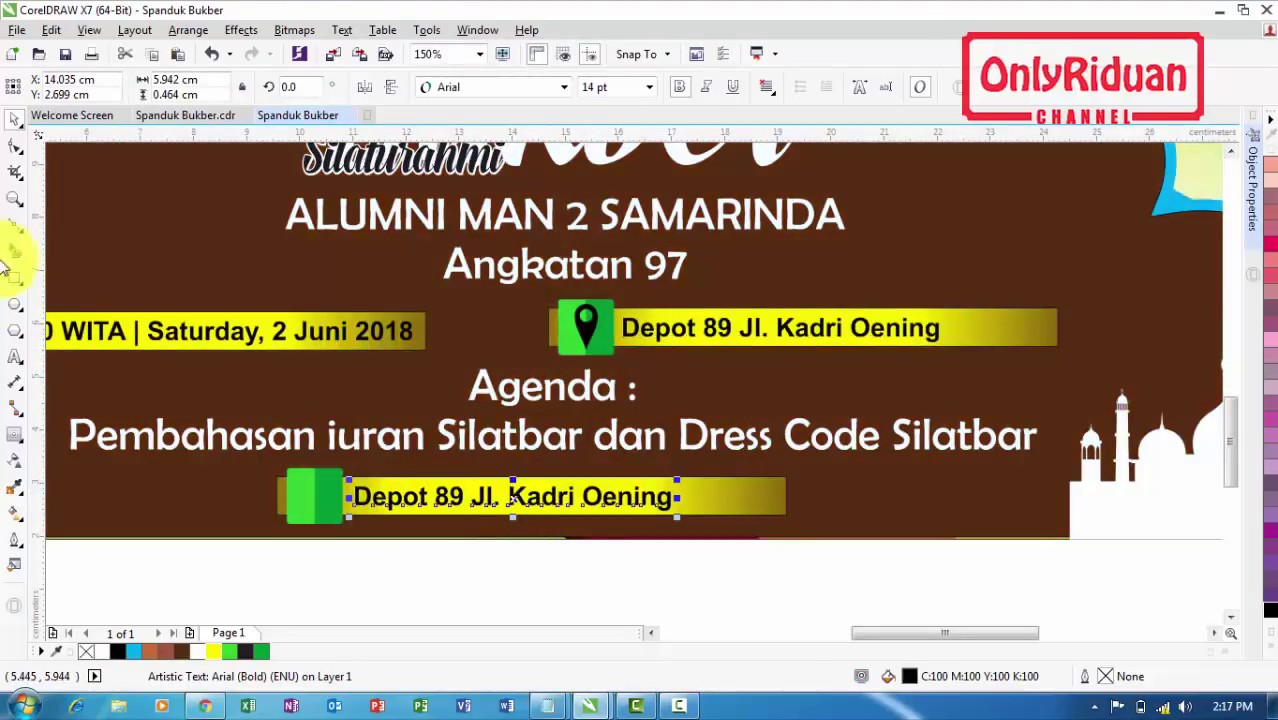
# Replace the copied text on the yellow bar below the agenda with "Rp. 40.000,- / Menyesuaikan Harga"
pyautogui.click(15, 198)
pyautogui.moveTo(816, 577); pyautogui.dragTo(283, 452)
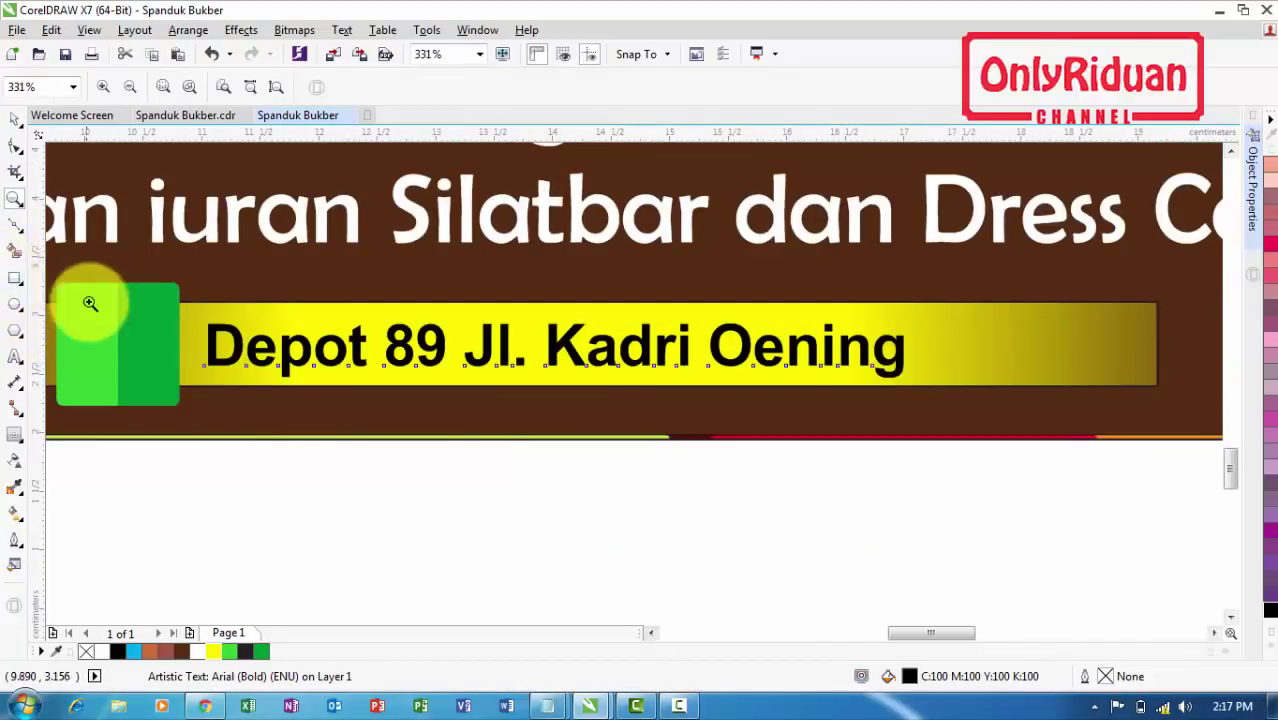
pyautogui.click(15, 357)
pyautogui.click(208, 345)
pyautogui.press('Delete')
pyautogui.press('Delete')
pyautogui.press('Delete')
pyautogui.press('Delete')
pyautogui.press('Delete')
pyautogui.press('Delete')
pyautogui.press('Delete')
pyautogui.press('Delete')
pyautogui.press('Delete')
pyautogui.press('Delete')
pyautogui.press('Delete')
pyautogui.press('Delete')
pyautogui.press('Delete')
pyautogui.press('Delete')
pyautogui.press('Delete')
pyautogui.press('Delete')
pyautogui.press('Delete')
pyautogui.press('Delete')
pyautogui.press('Delete')
pyautogui.press('Delete')
pyautogui.press('Delete')
pyautogui.press('Delete')
pyautogui.press('Delete')
pyautogui.press('Delete')
pyautogui.press('Delete')
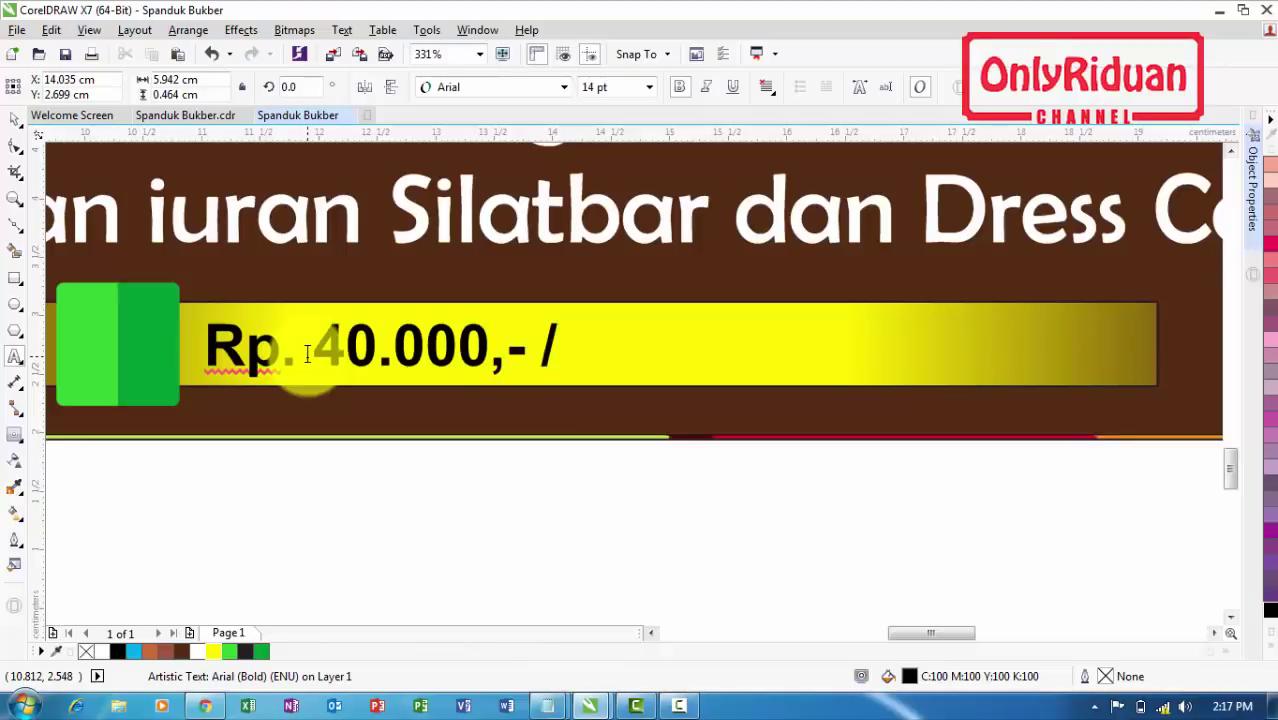
pyautogui.write('Me')
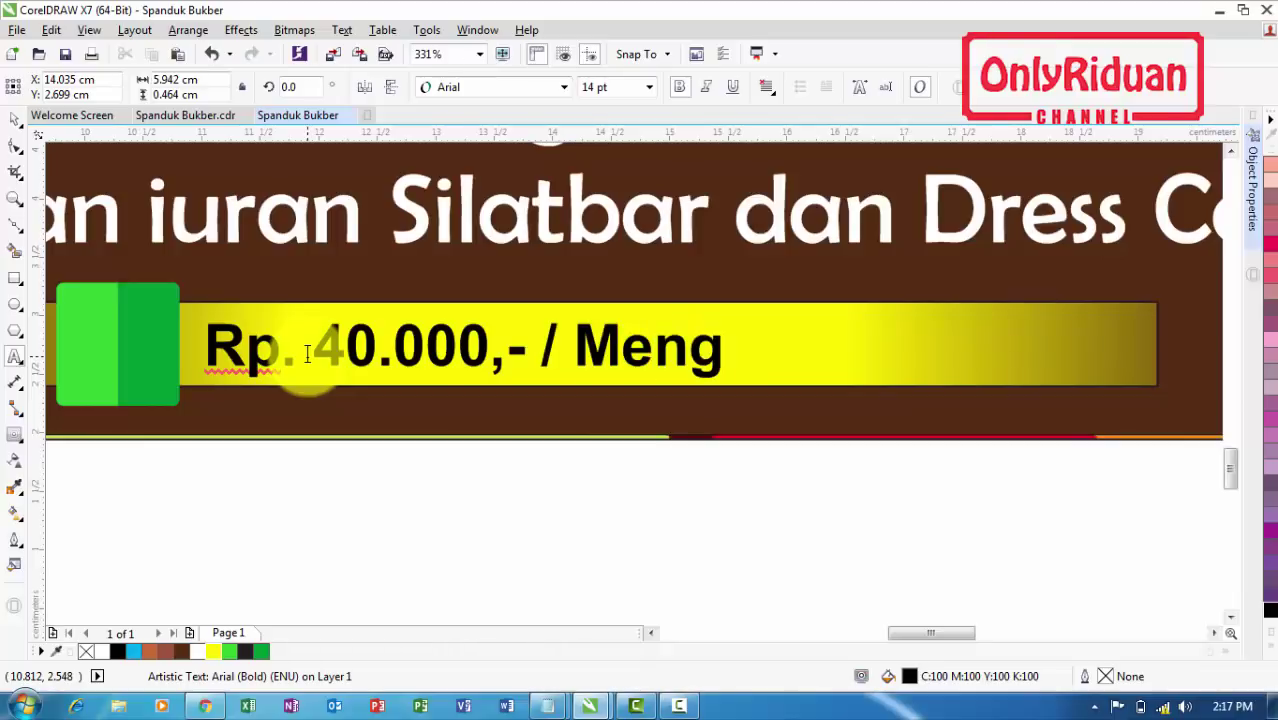
pyautogui.write('nyesuaikan Harga')
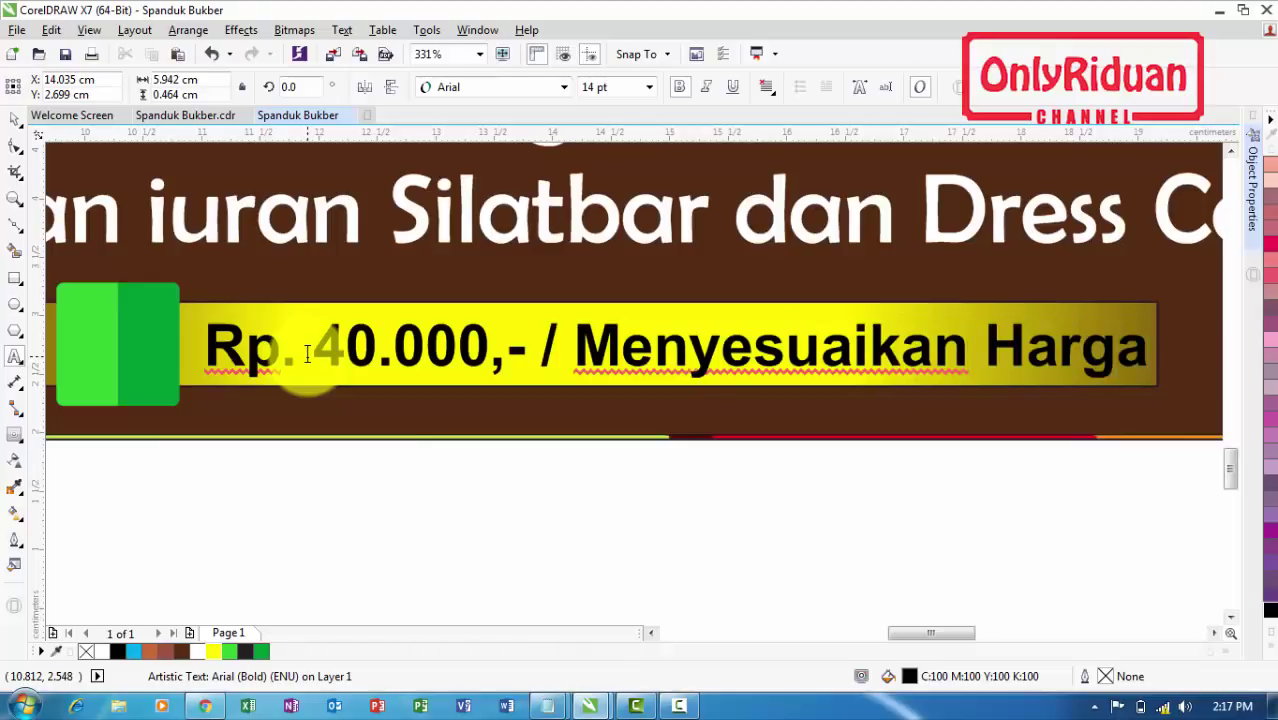
pyautogui.click(15, 118)
pyautogui.scroll(-3, 320, 455)
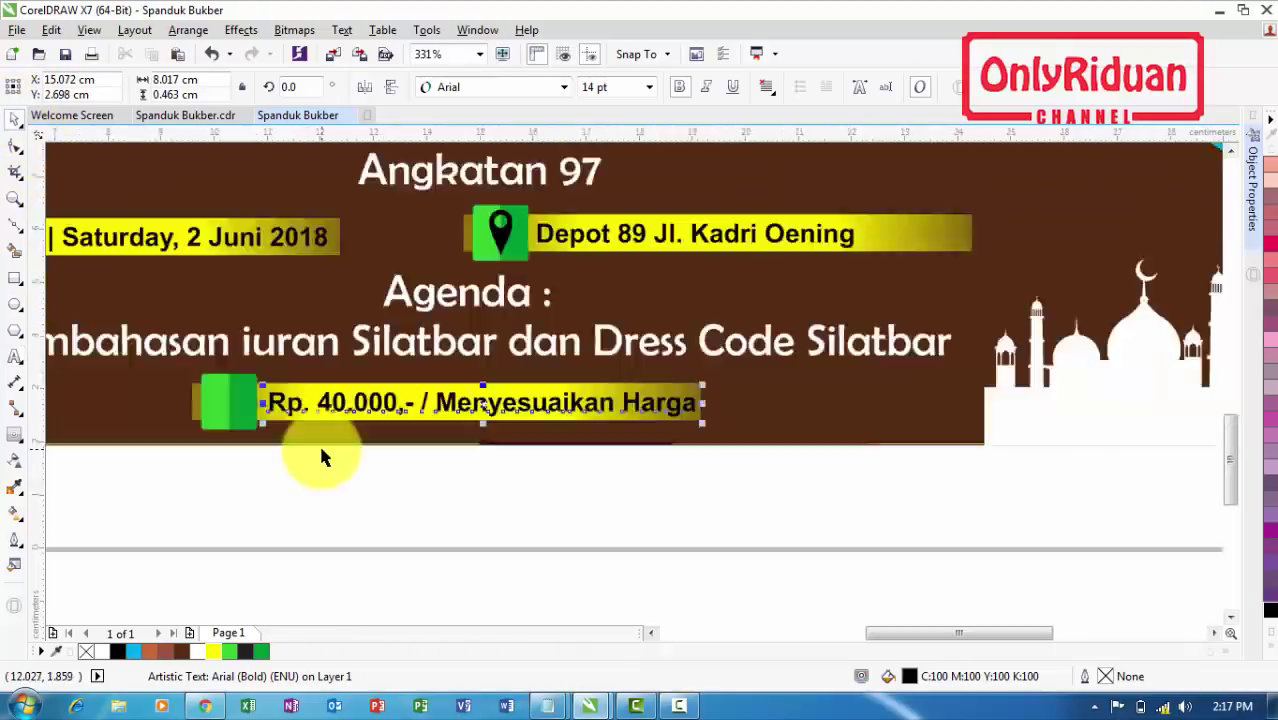
pyautogui.click(648, 635)
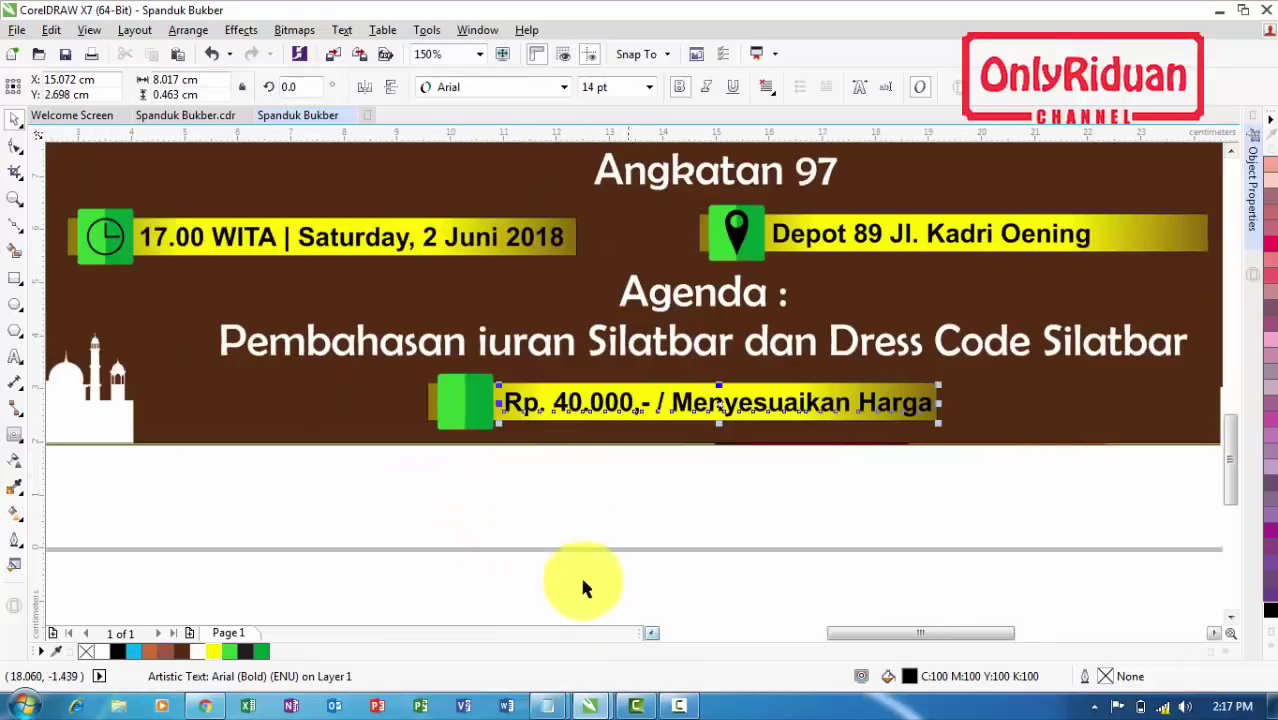
# Add a letter "S" in Arial, fill it with C100 M100 Y100 K100, enlarge it to about 32 pt and centre it on the price bar's green square
pyautogui.click(533, 519)
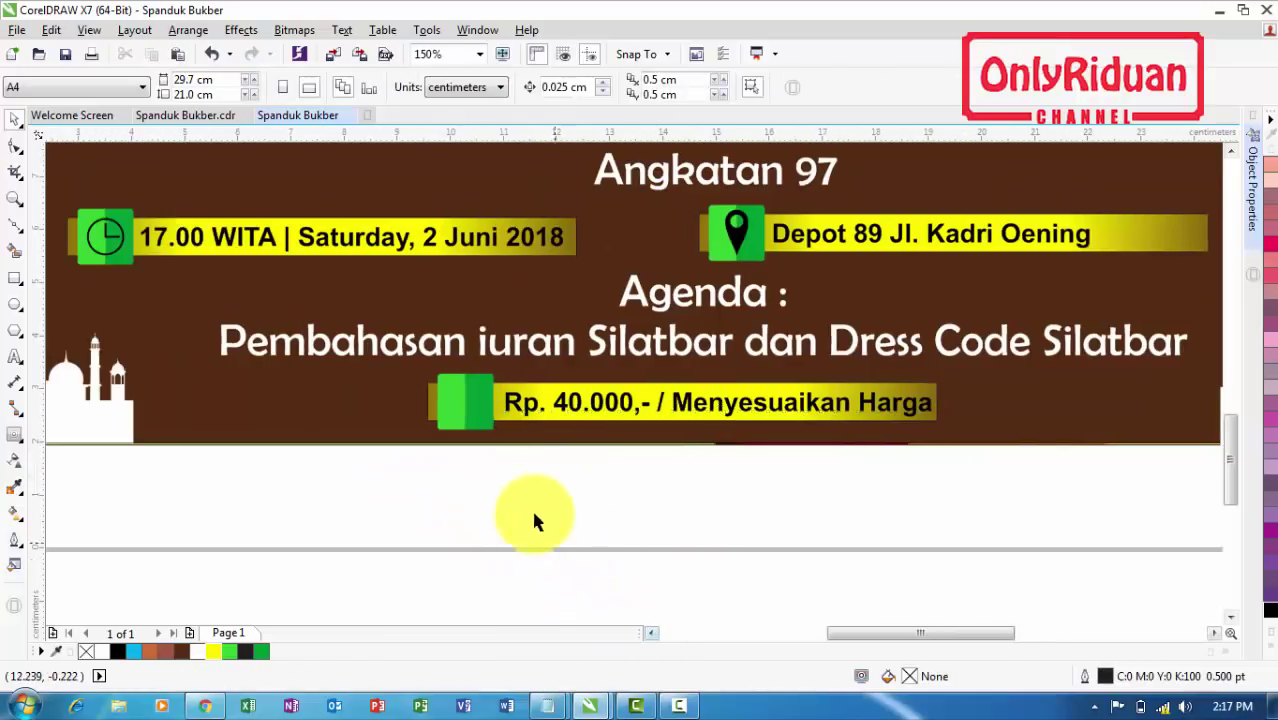
pyautogui.click(15, 356)
pyautogui.click(493, 472)
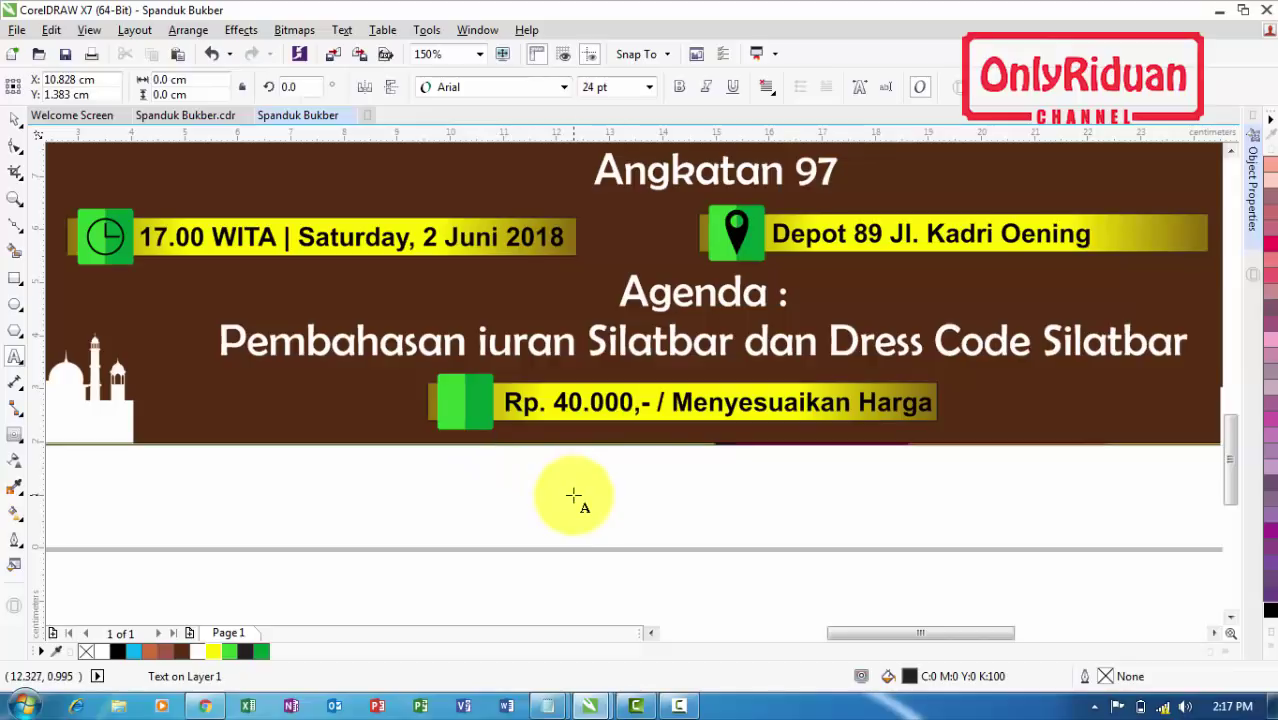
pyautogui.click(15, 118)
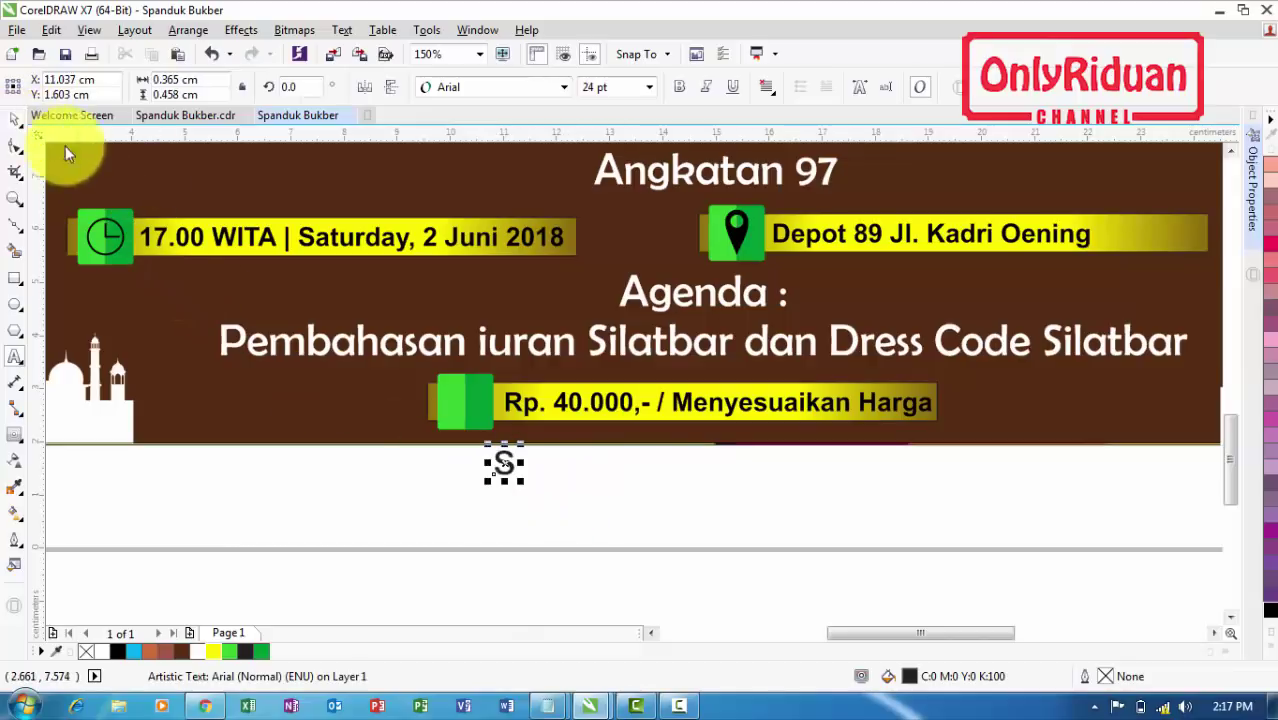
pyautogui.scroll(-2, 1270, 590)
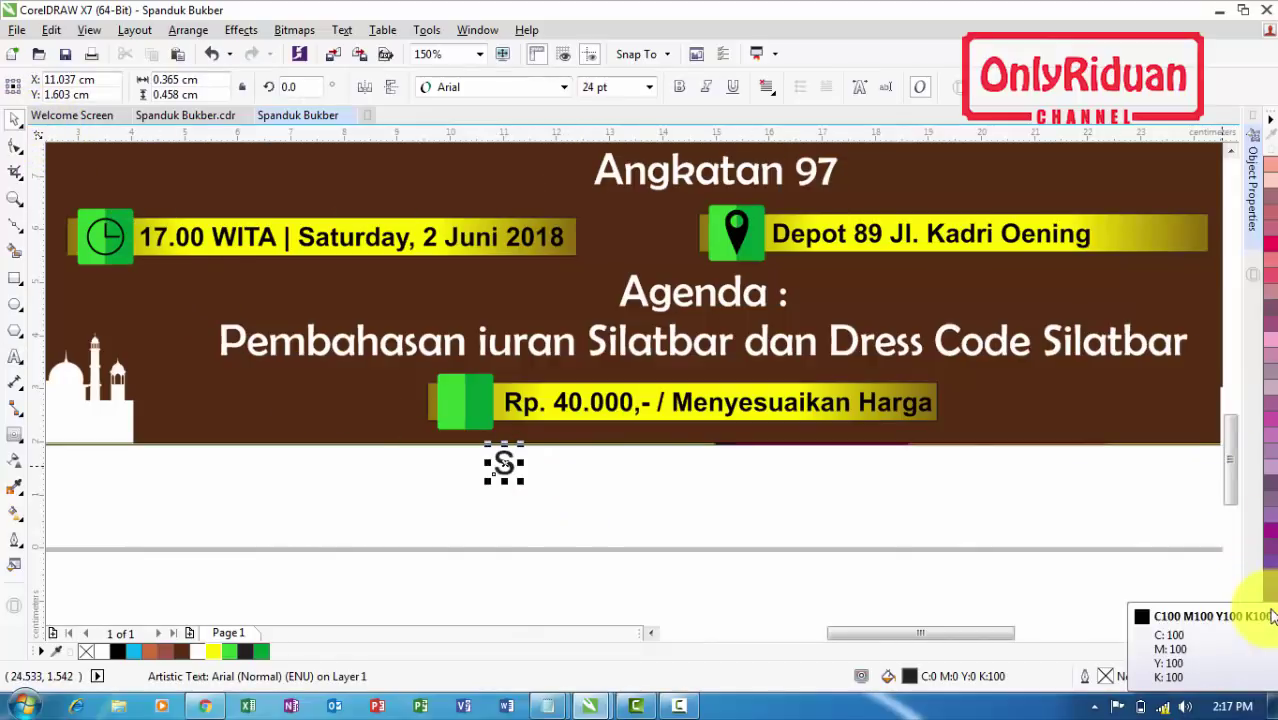
pyautogui.click(1266, 612)
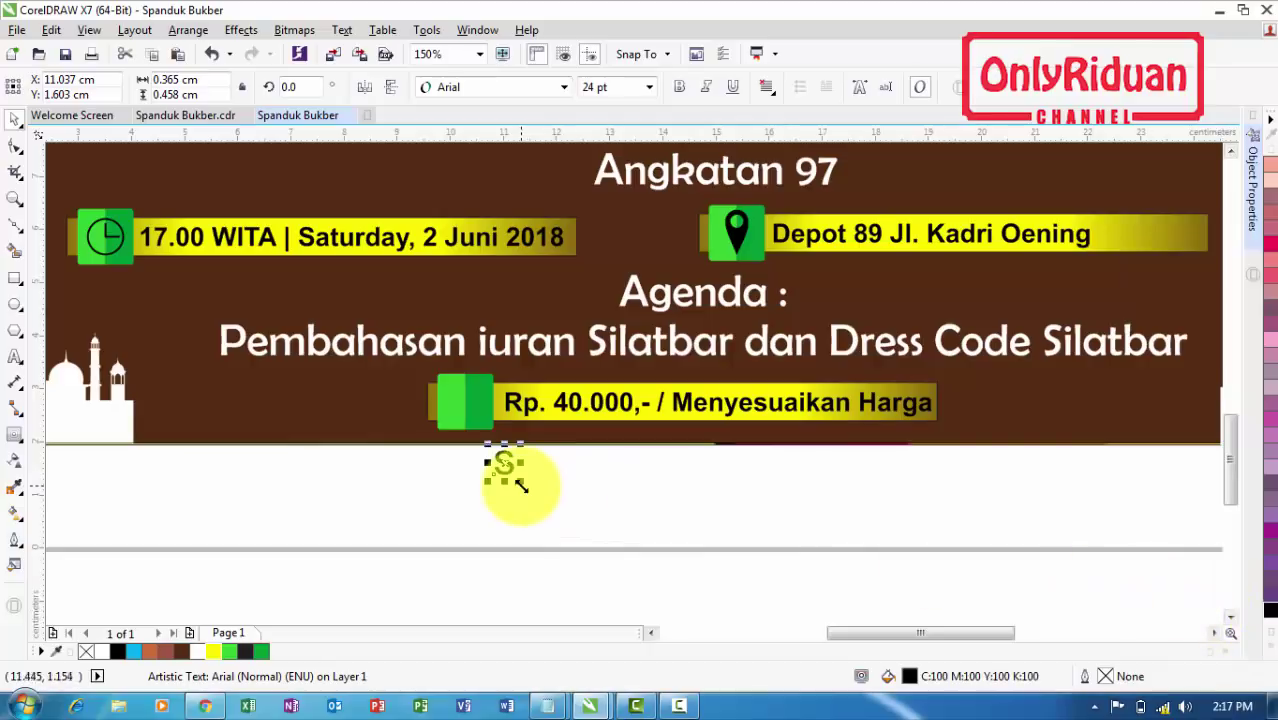
pyautogui.scroll(2, 503, 463)
pyautogui.moveTo(507, 461); pyautogui.dragTo(452, 373)
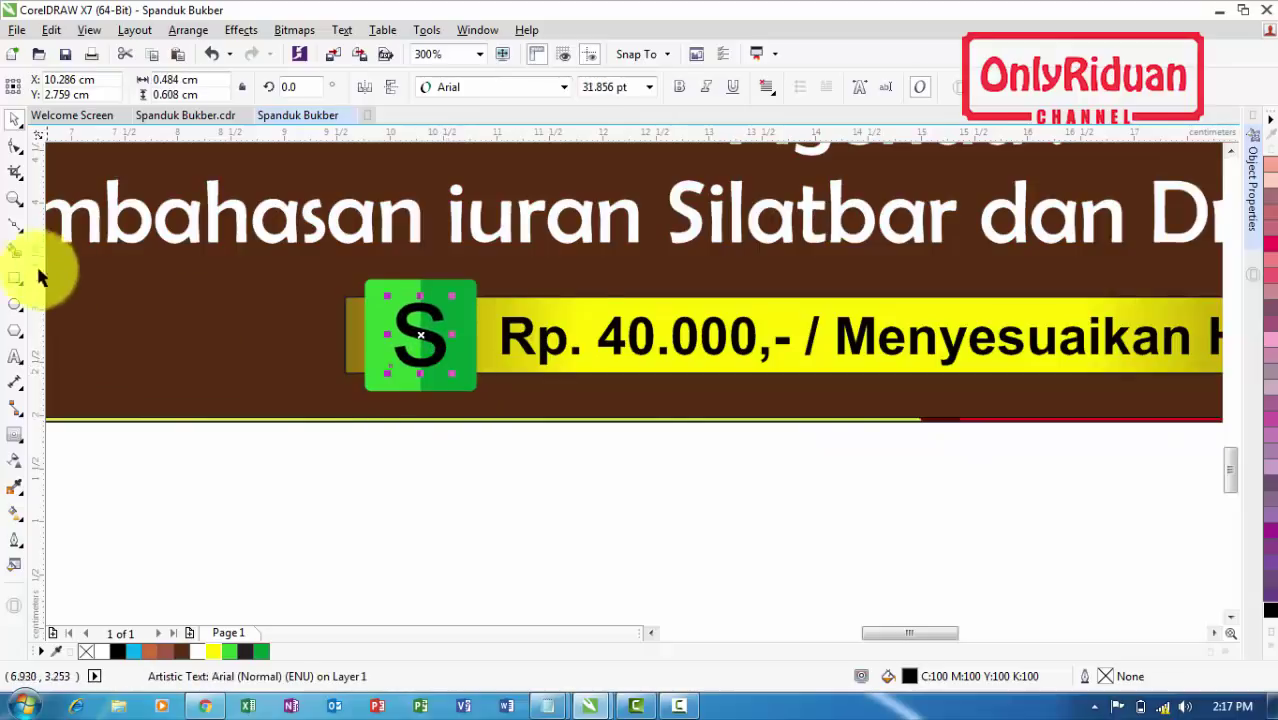
# Draw a straight vertical freehand line about 0.9 cm long through the middle of the "S" on the green square
pyautogui.click(14, 229)
pyautogui.click(20, 232)
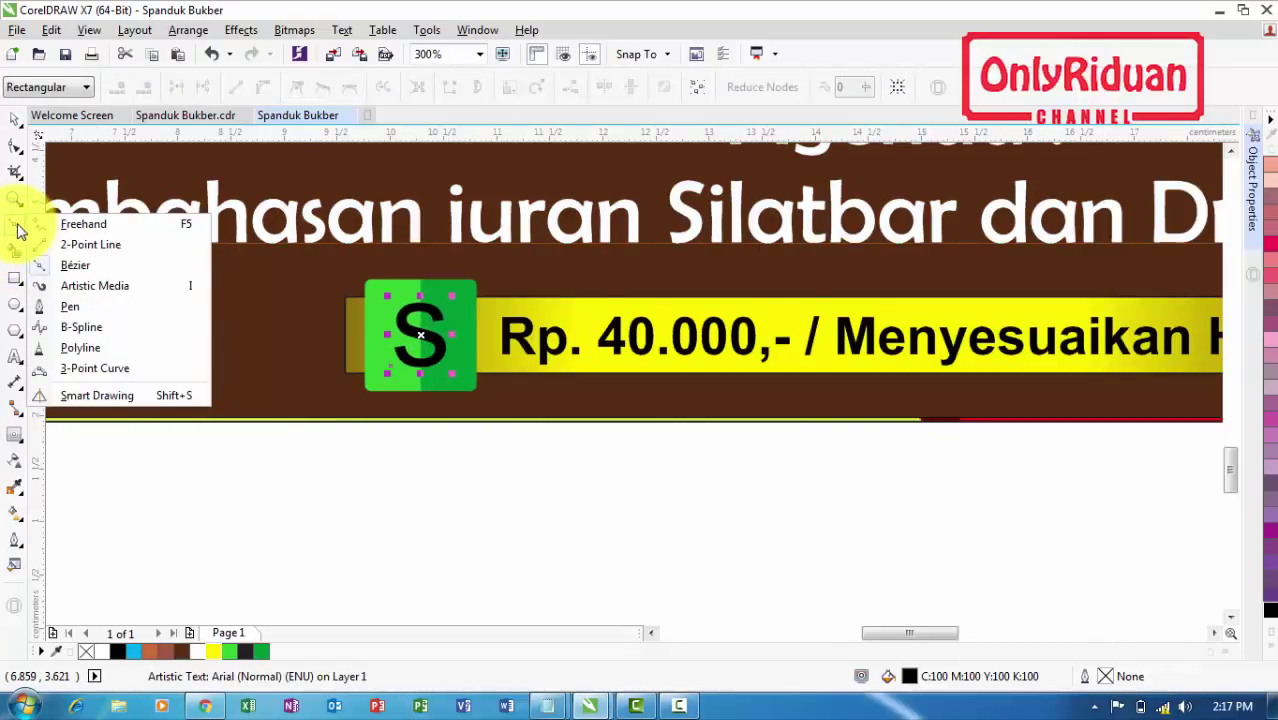
pyautogui.click(82, 224)
pyautogui.scroll(2, 428, 285)
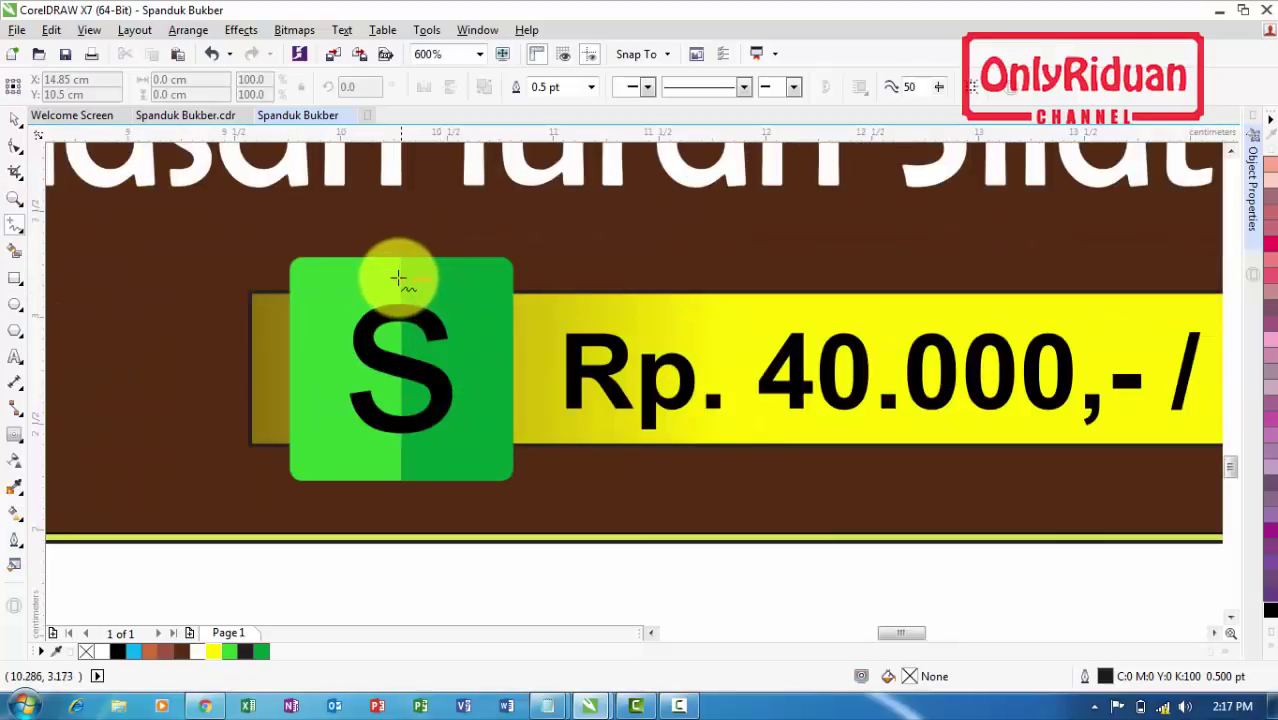
pyautogui.click(399, 277)
pyautogui.click(402, 470)
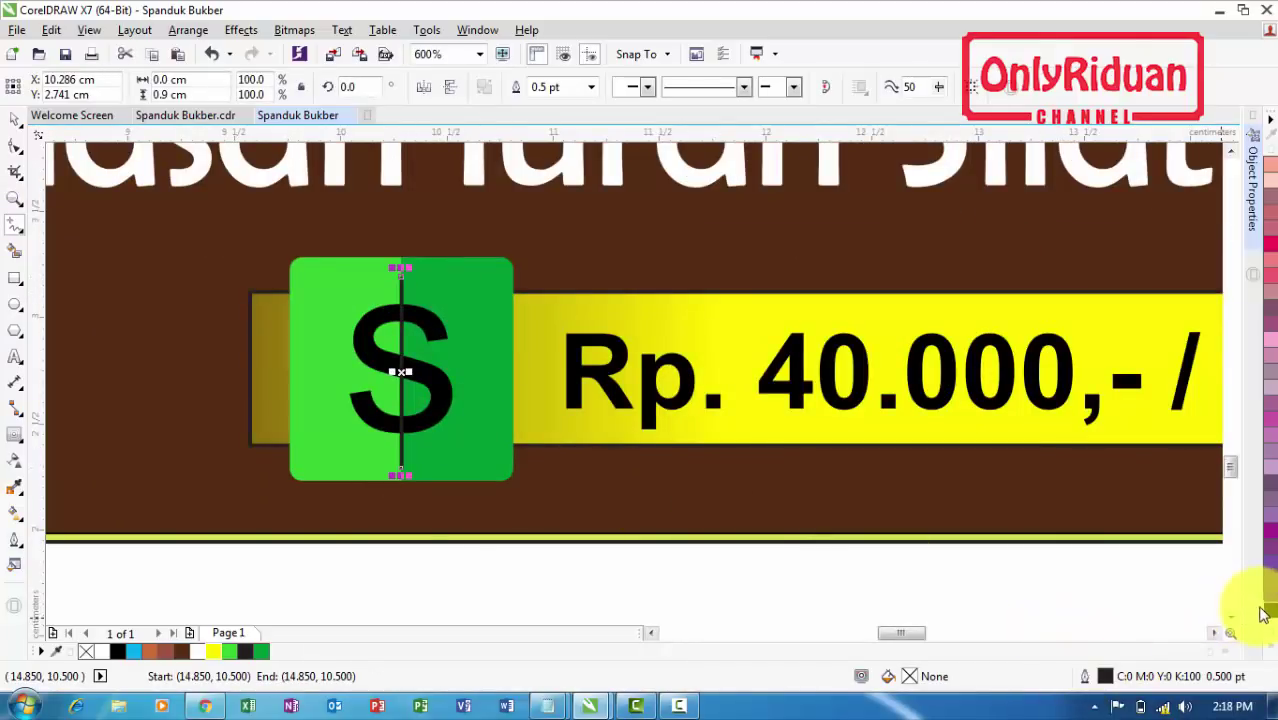
# Set the vertical line's outline colour to C100 M100 Y100 K100 and its width to 1.5 pt
pyautogui.rightClick(1272, 612)
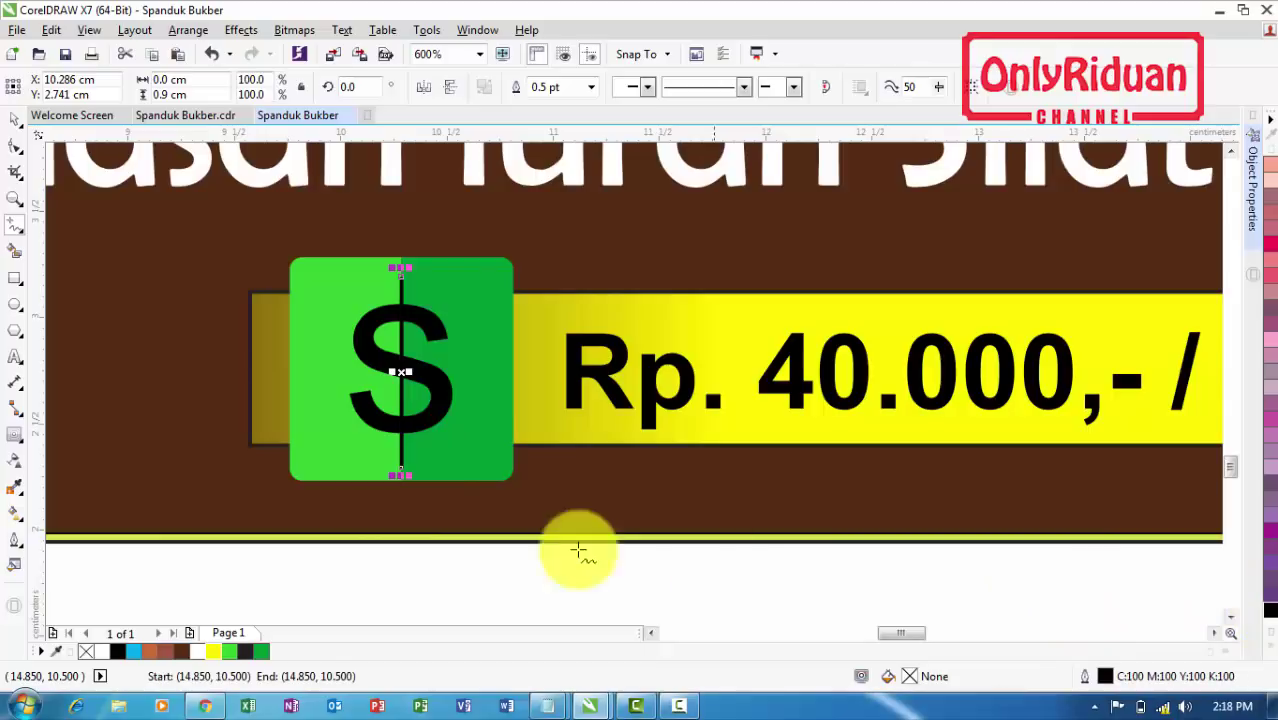
pyautogui.click(18, 541)
pyautogui.click(75, 550)
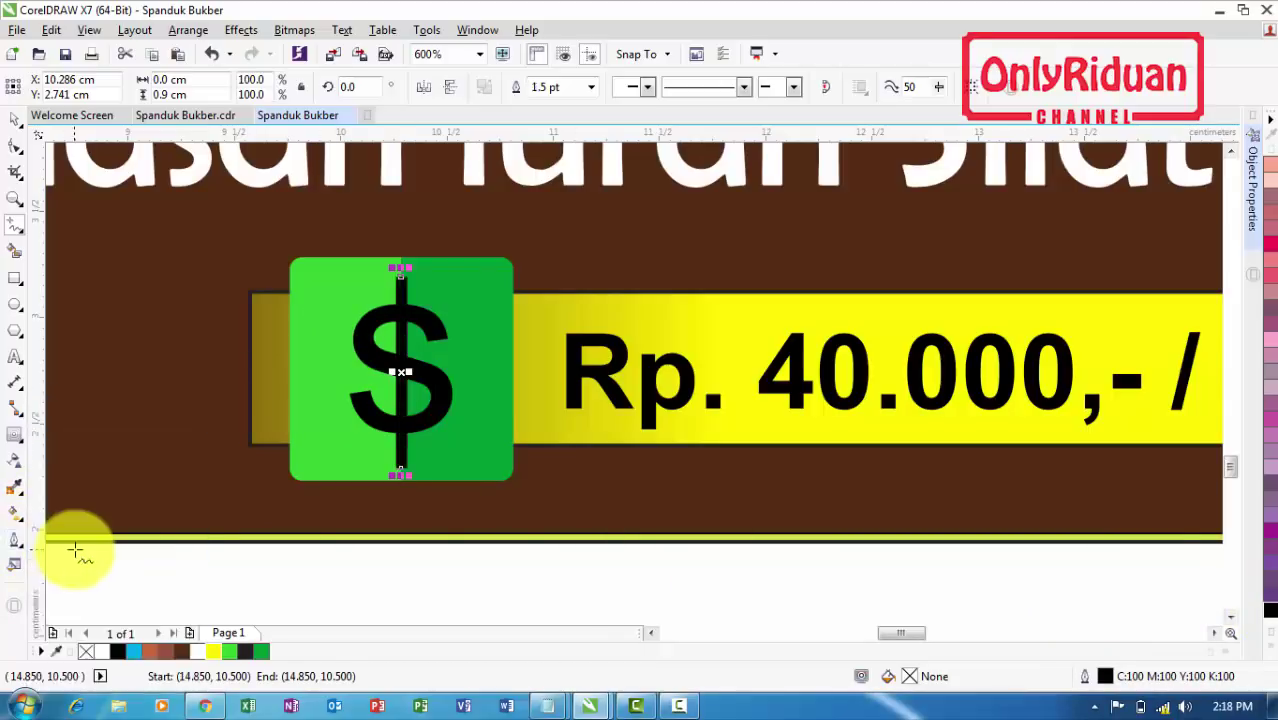
pyautogui.click(450, 584)
# Shorten the dollar sign's vertical line from both ends to about 0.8 cm
pyautogui.click(397, 458)
pyautogui.moveTo(400, 470); pyautogui.dragTo(375, 455)
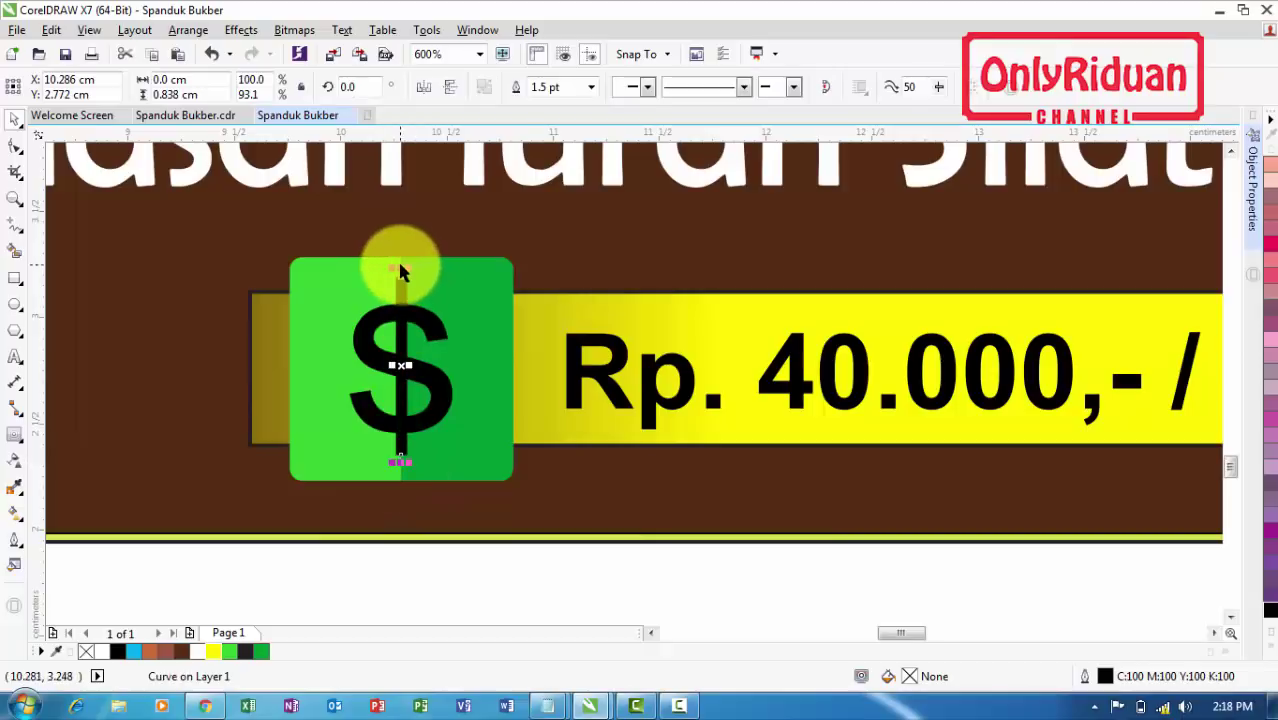
pyautogui.click(400, 272)
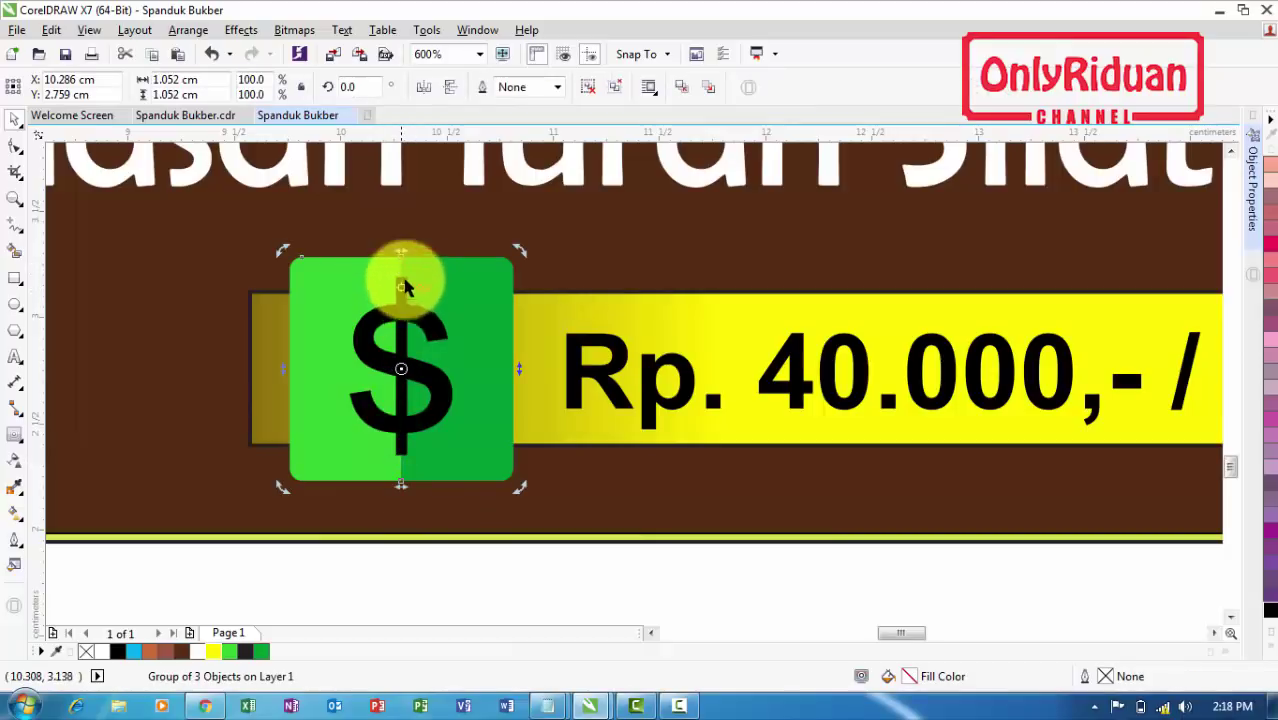
pyautogui.click(457, 523)
pyautogui.click(402, 282)
pyautogui.moveTo(402, 276); pyautogui.dragTo(424, 284)
pyautogui.scroll(-5, 424, 284)
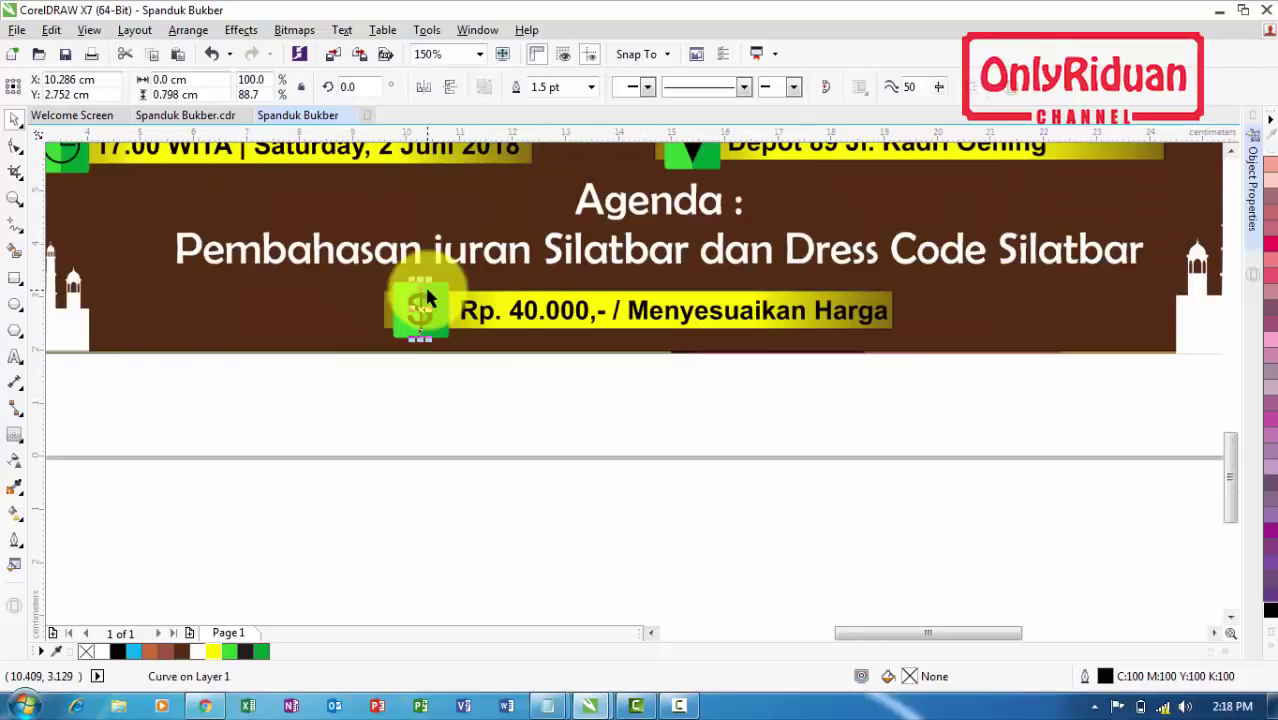
pyautogui.click(540, 348)
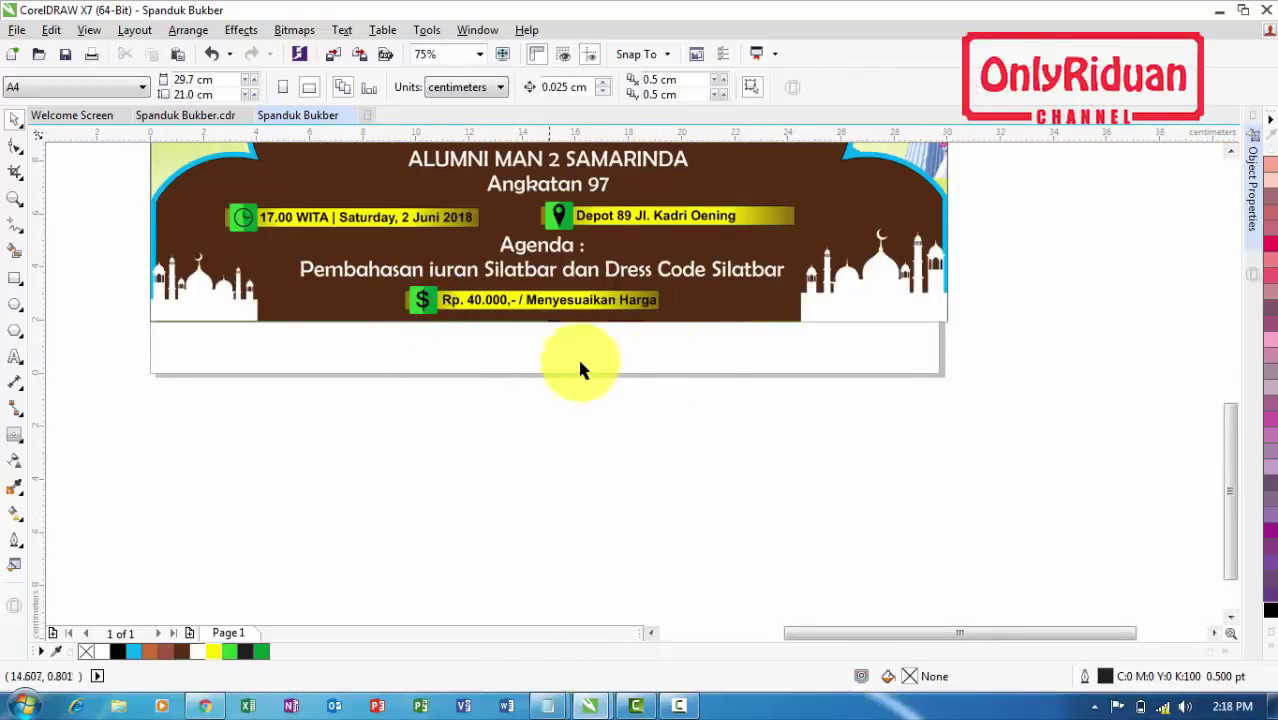
pyautogui.moveTo(452, 333); pyautogui.dragTo(384, 264)
pyautogui.click(466, 346)
# Remove the outline from the yellow price bar
pyautogui.scroll(2, 476, 358)
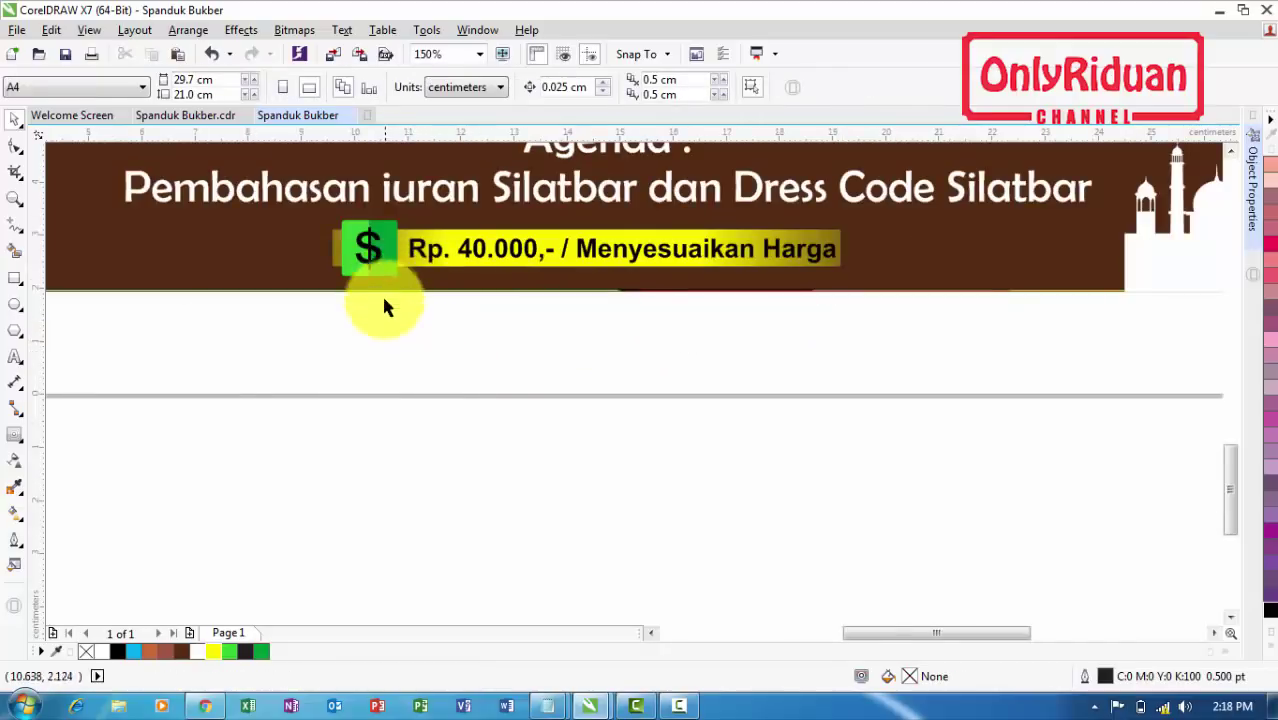
pyautogui.scroll(2, 390, 310)
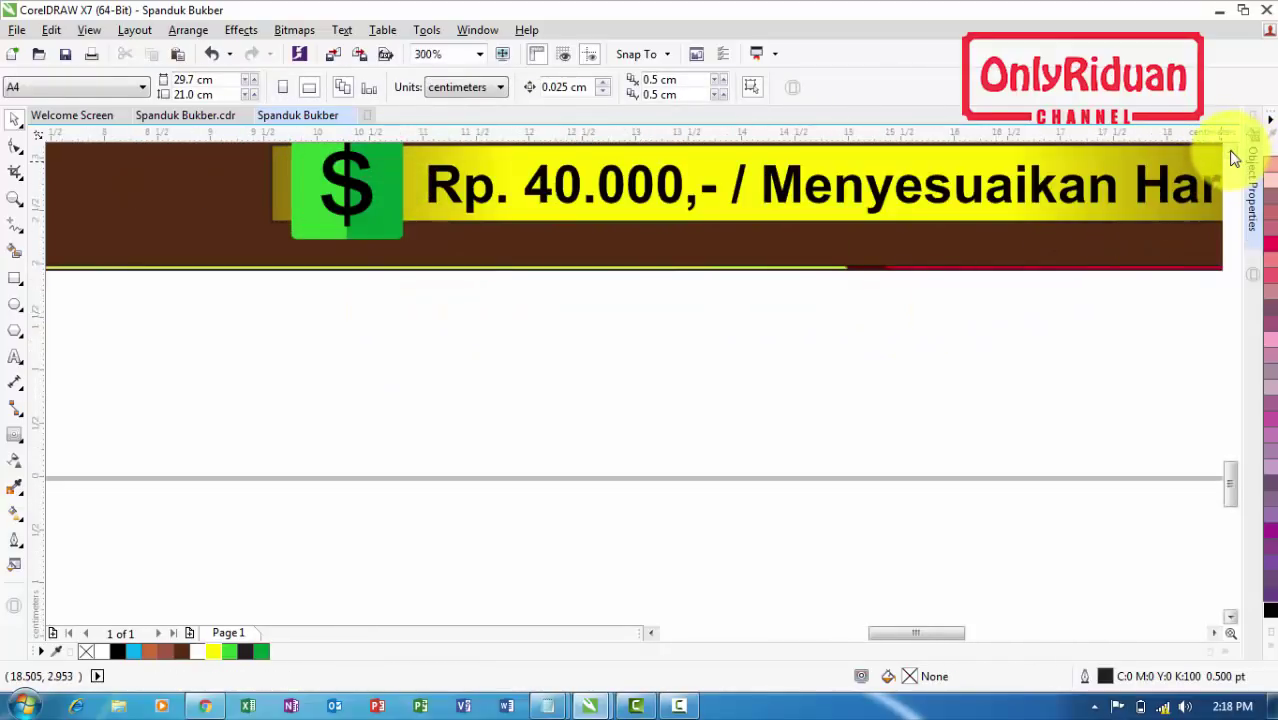
pyautogui.scroll(3, 1233, 157)
pyautogui.click(275, 347)
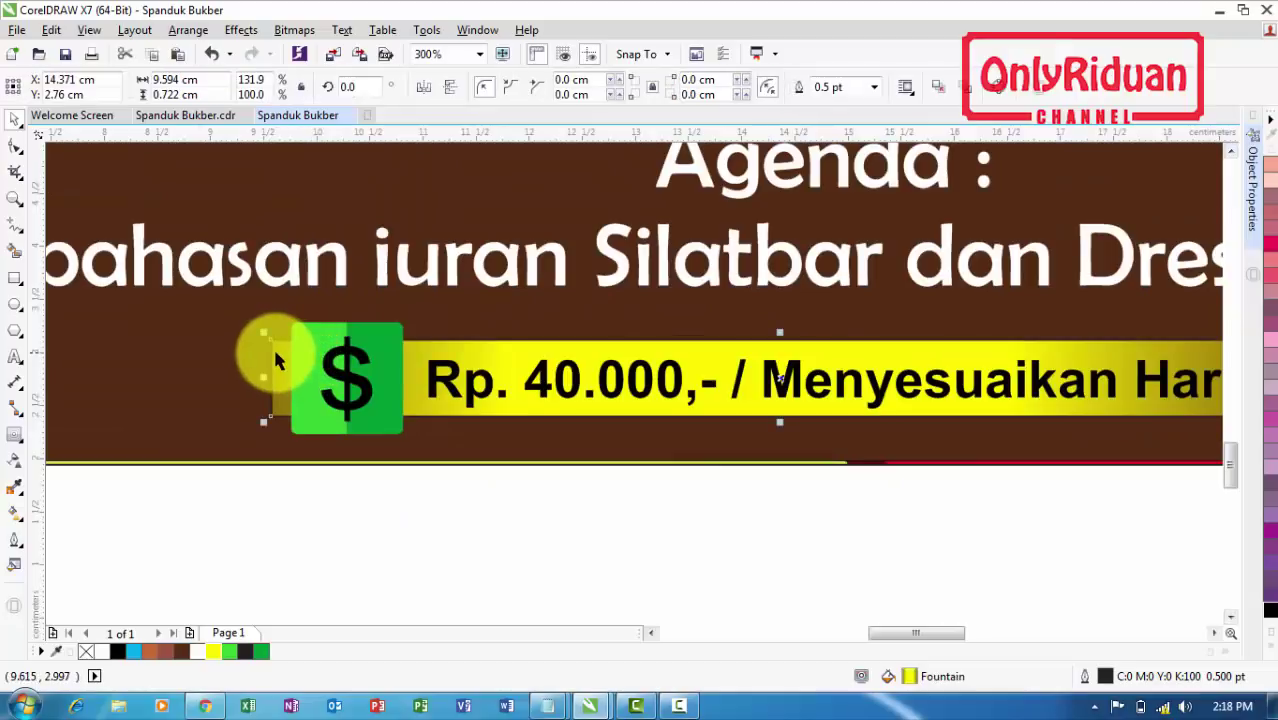
pyautogui.click(1270, 655)
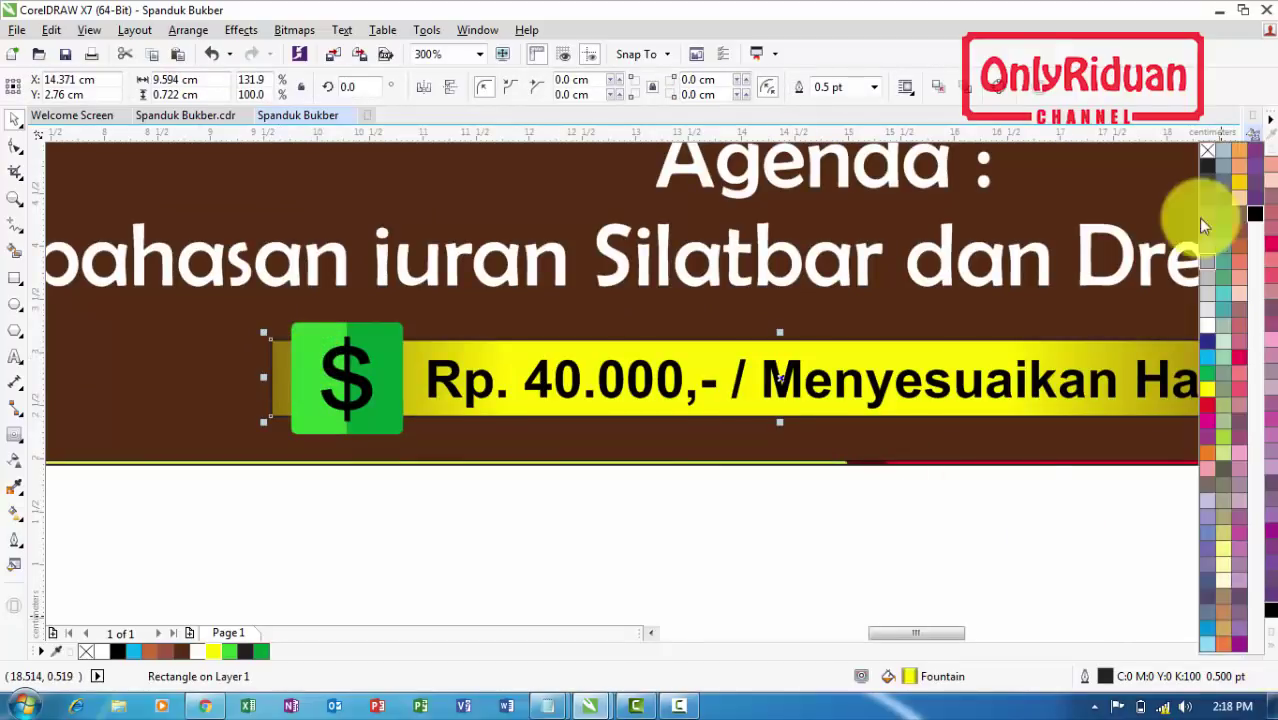
pyautogui.rightClick(1207, 150)
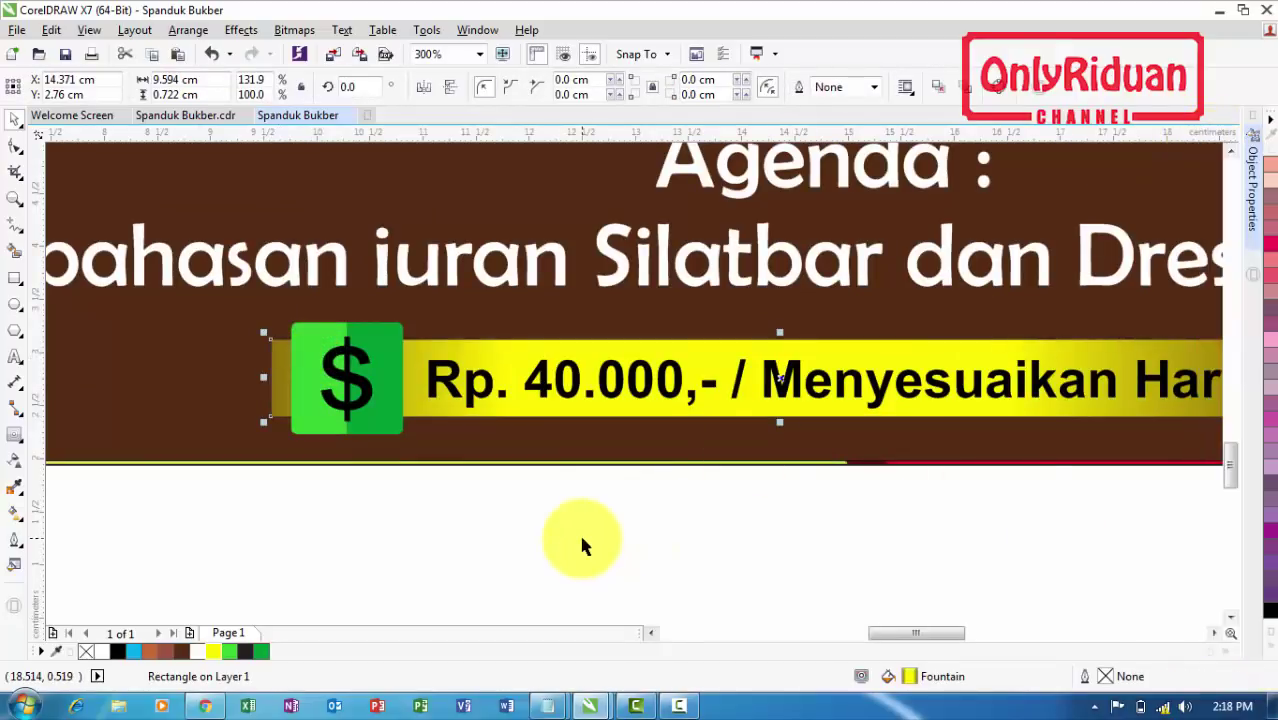
# Remove the outlines from the yellow date bar and the yellow venue bar
pyautogui.scroll(-2, 585, 540)
pyautogui.scroll(1, 538, 465)
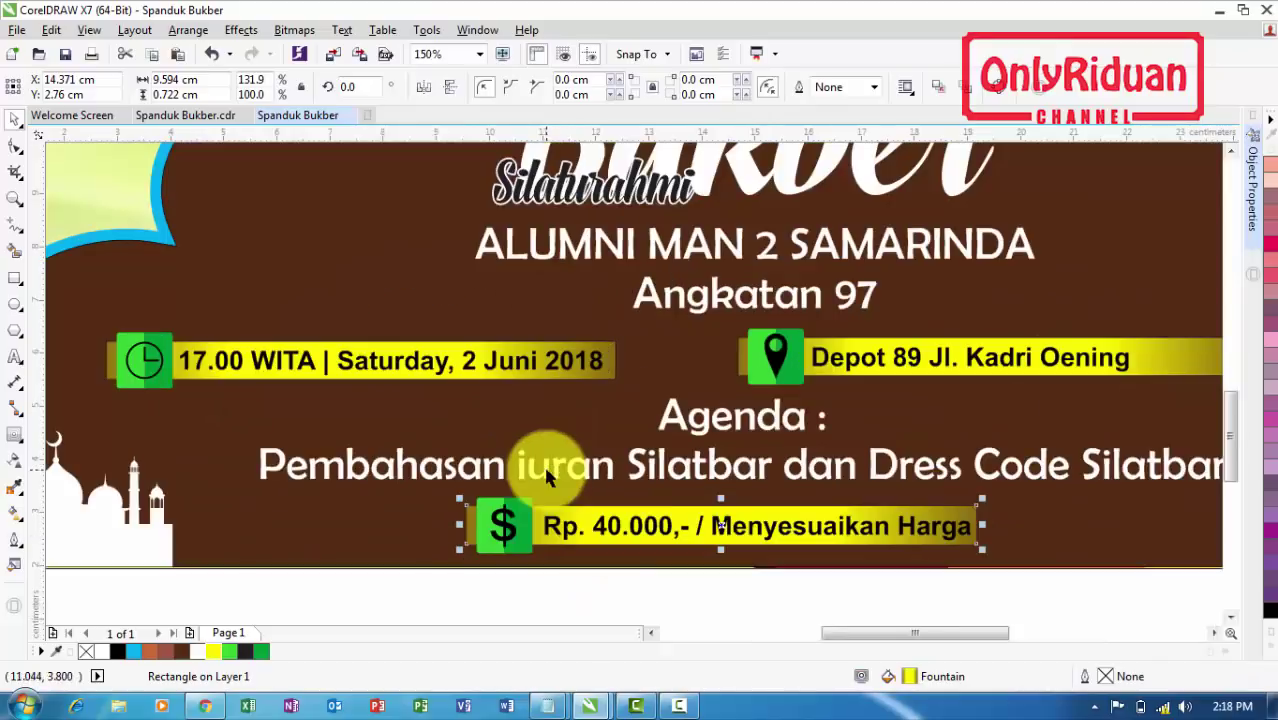
pyautogui.click(613, 360)
pyautogui.click(1270, 652)
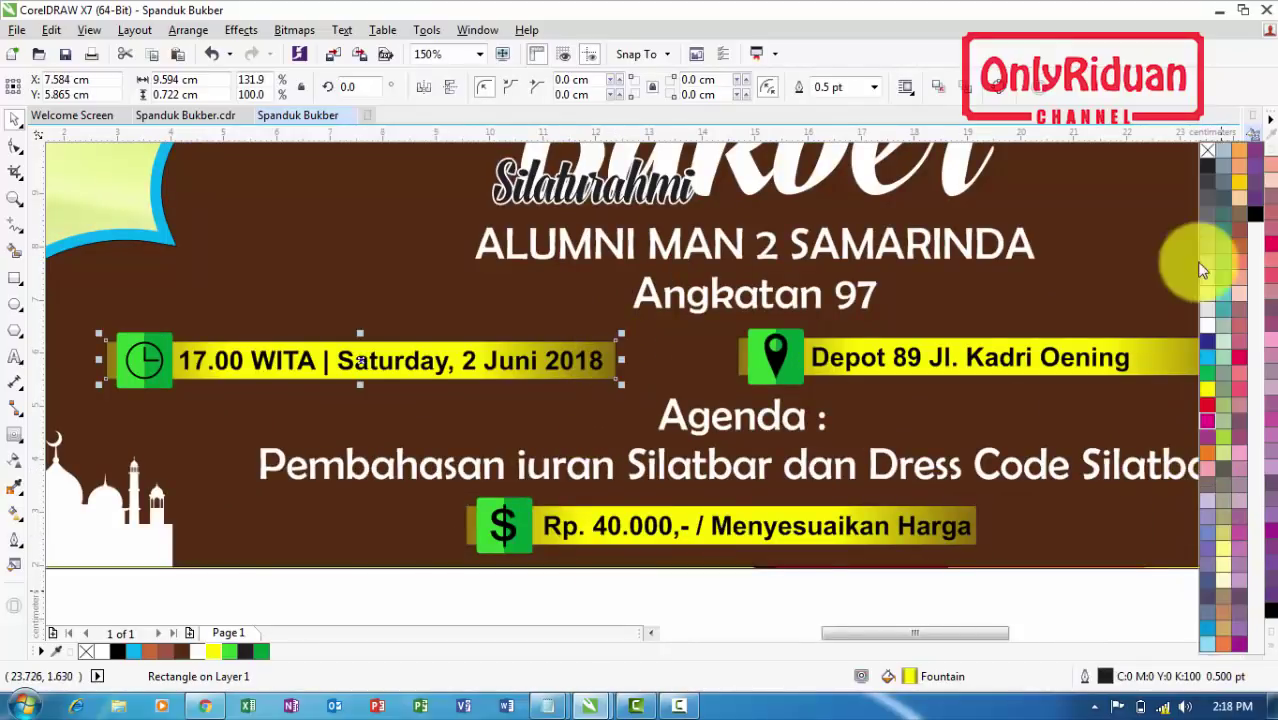
pyautogui.rightClick(1207, 150)
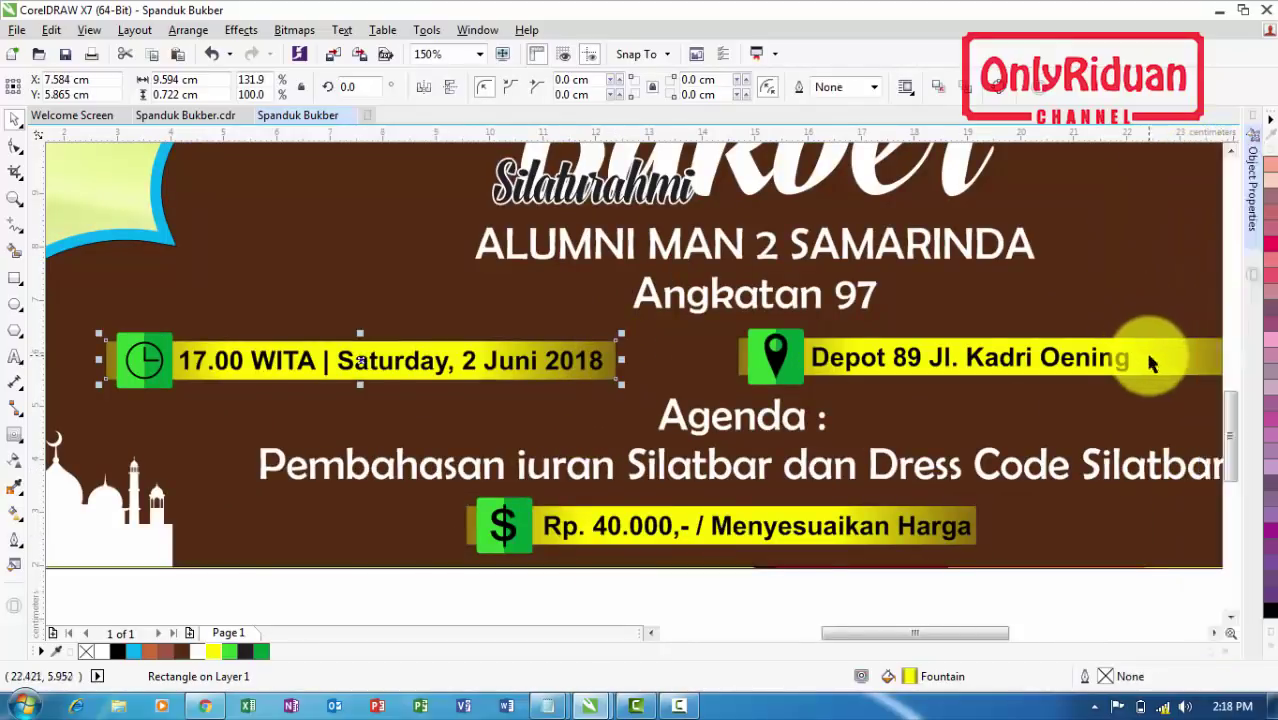
pyautogui.click(1157, 352)
pyautogui.click(1270, 652)
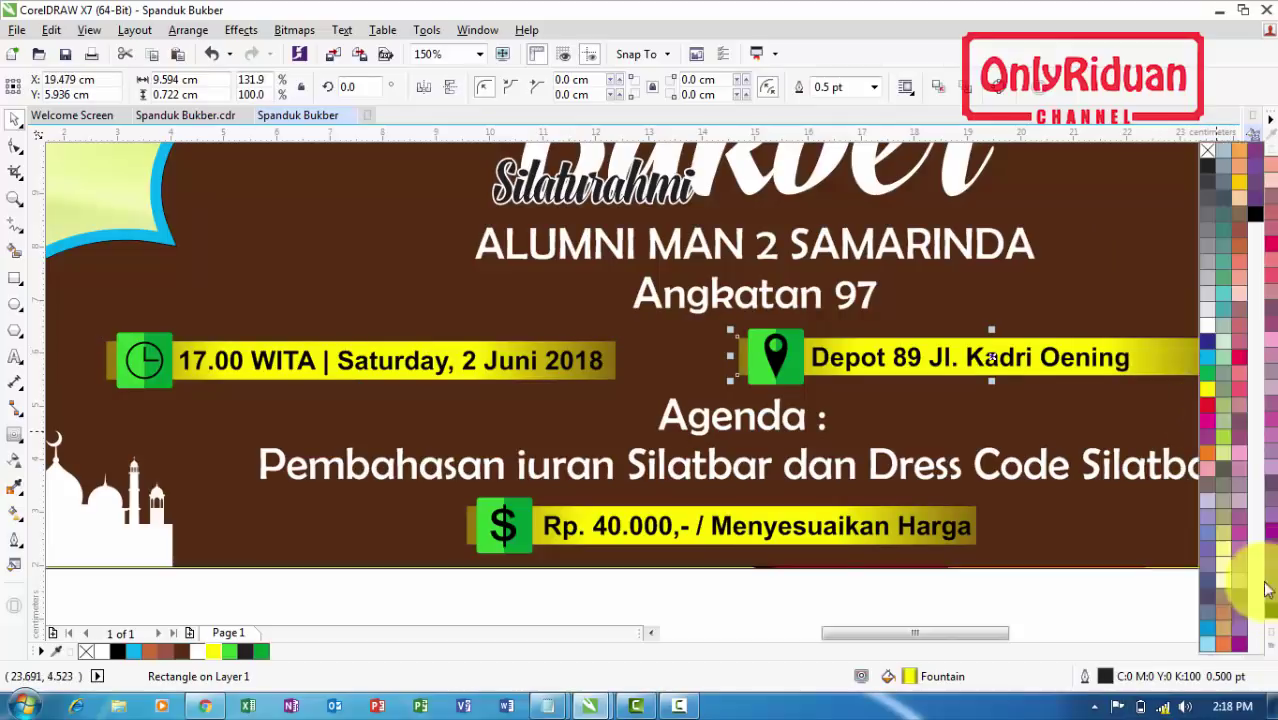
pyautogui.rightClick(1206, 149)
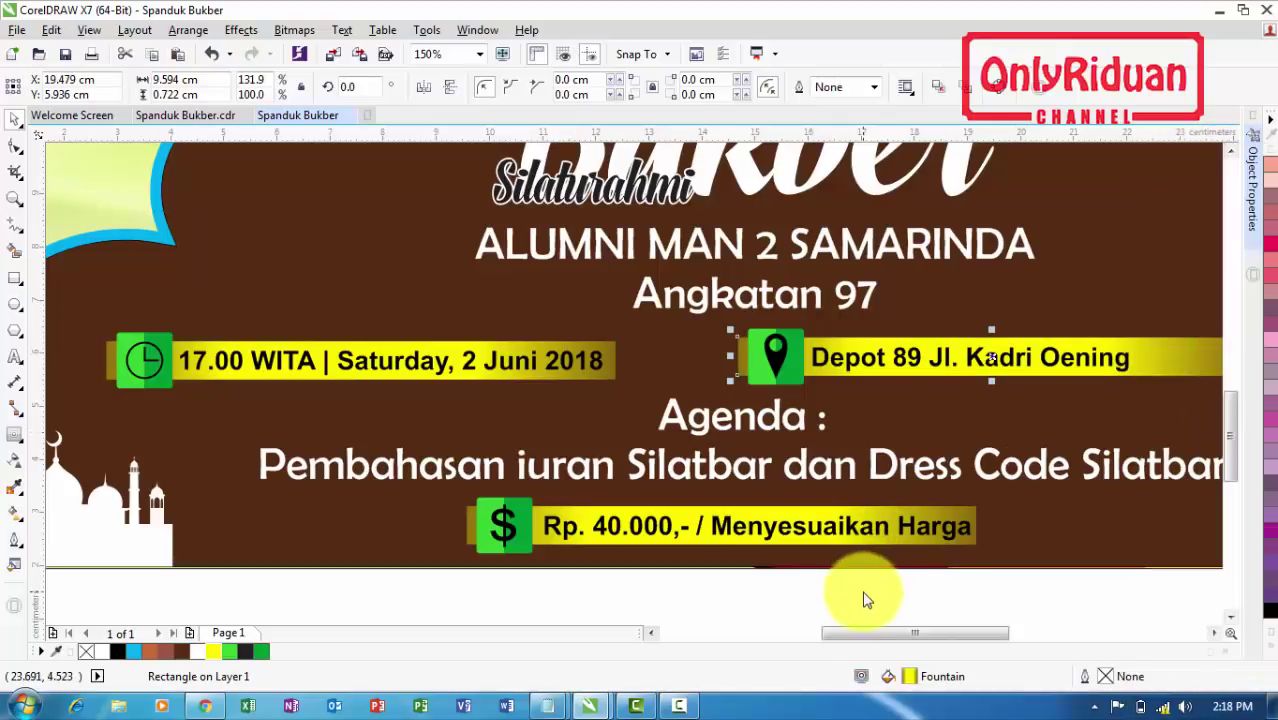
pyautogui.scroll(-1, 861, 579)
pyautogui.click(773, 600)
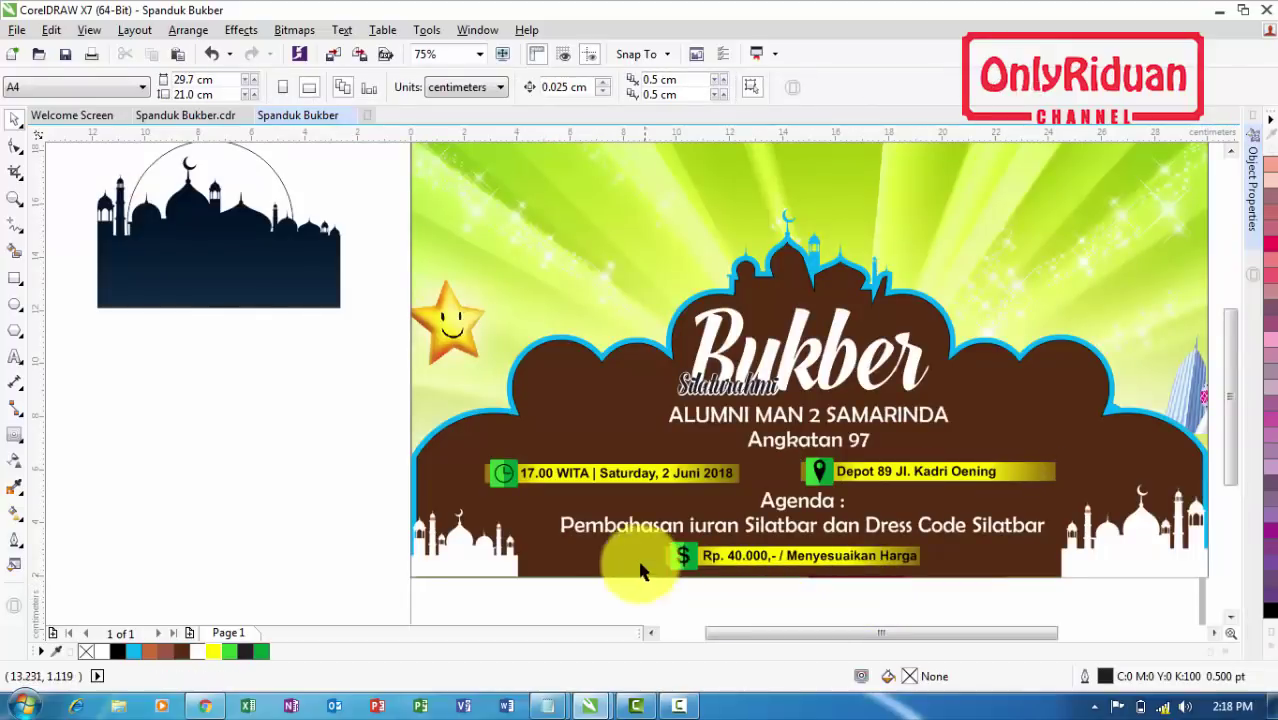
# Group the date and venue bars with their icons and texts, and group the price bar with its icon and text separately
pyautogui.moveTo(381, 452); pyautogui.dragTo(1072, 495)
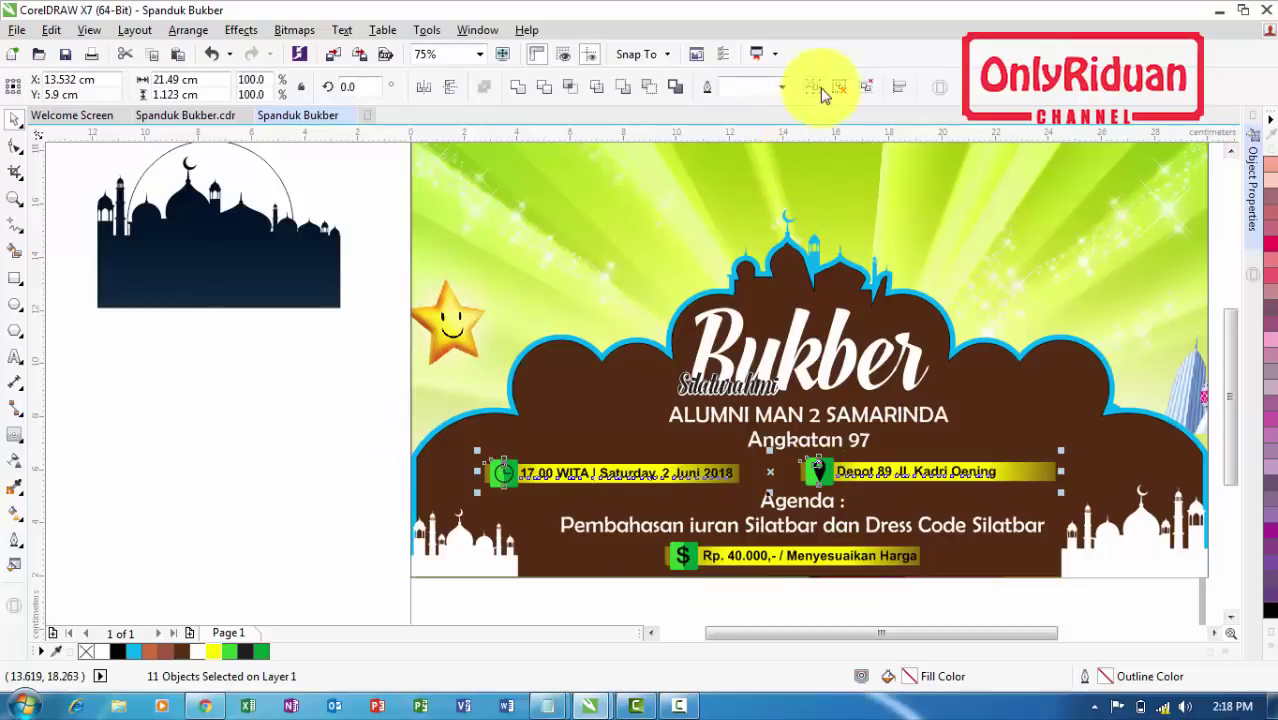
pyautogui.hotkey('ctrl', 'g')
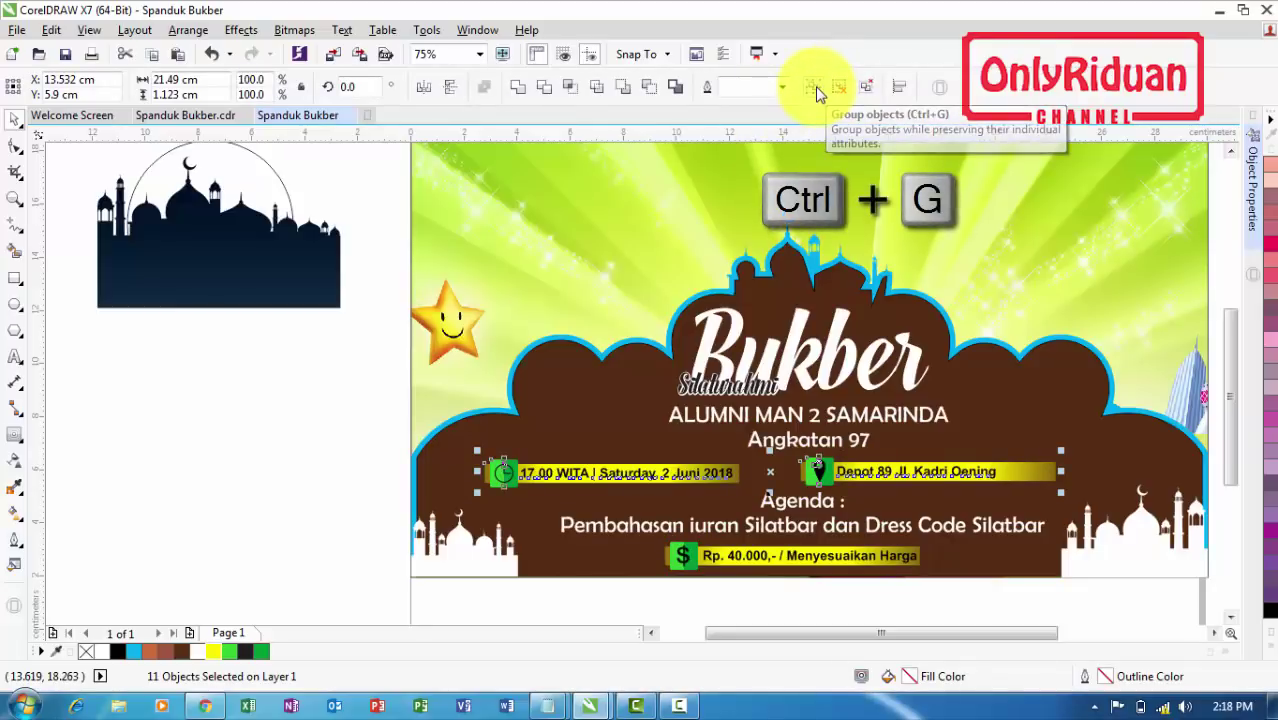
pyautogui.moveTo(955, 606); pyautogui.dragTo(640, 522)
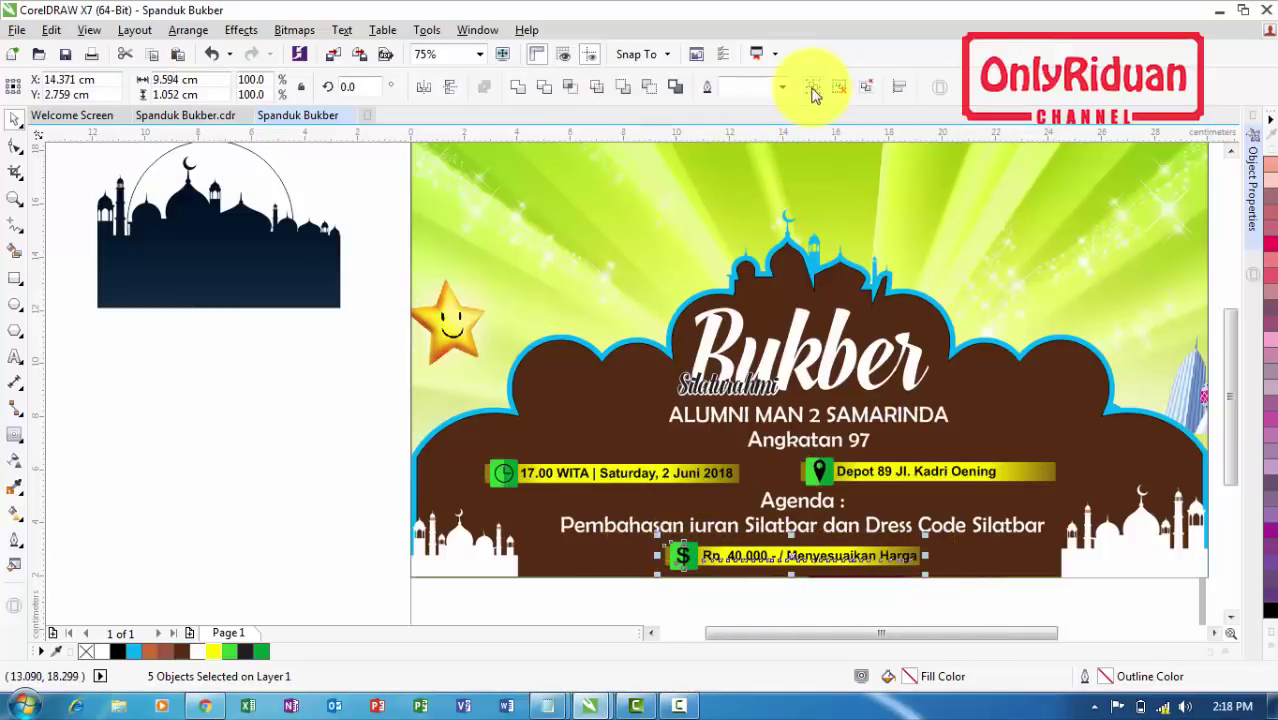
pyautogui.hotkey('ctrl', 'g')
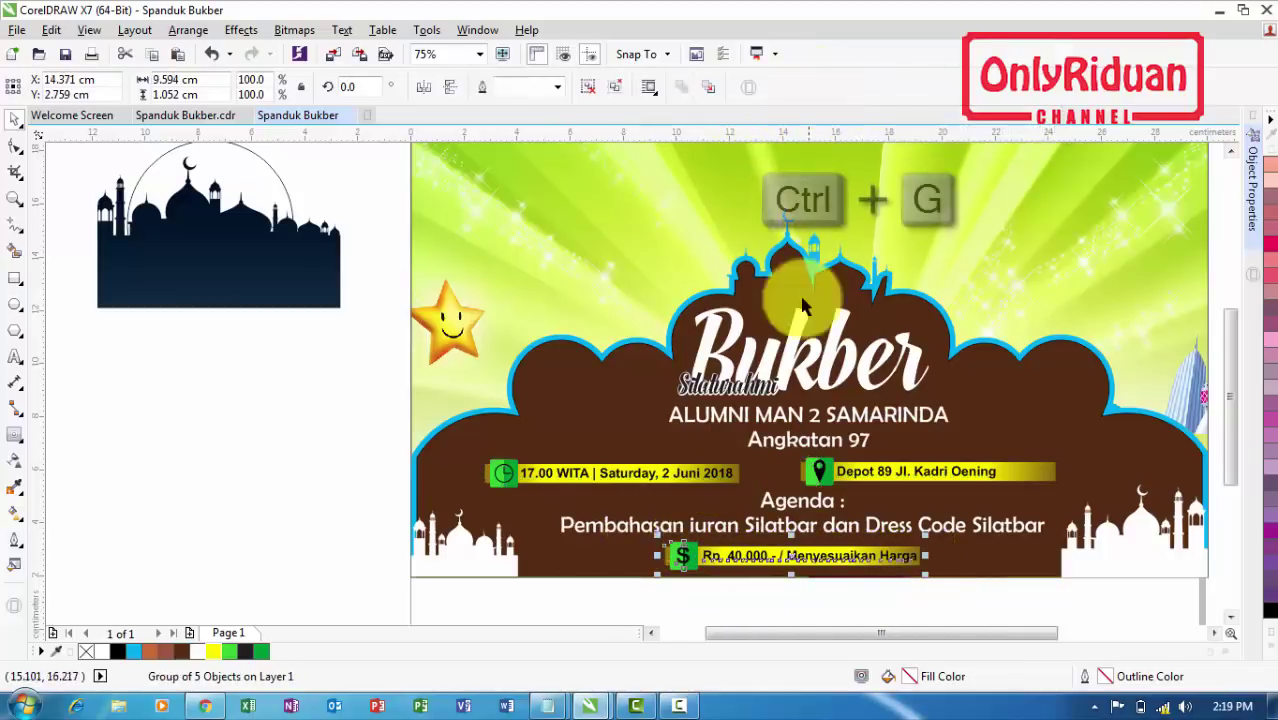
pyautogui.click(831, 601)
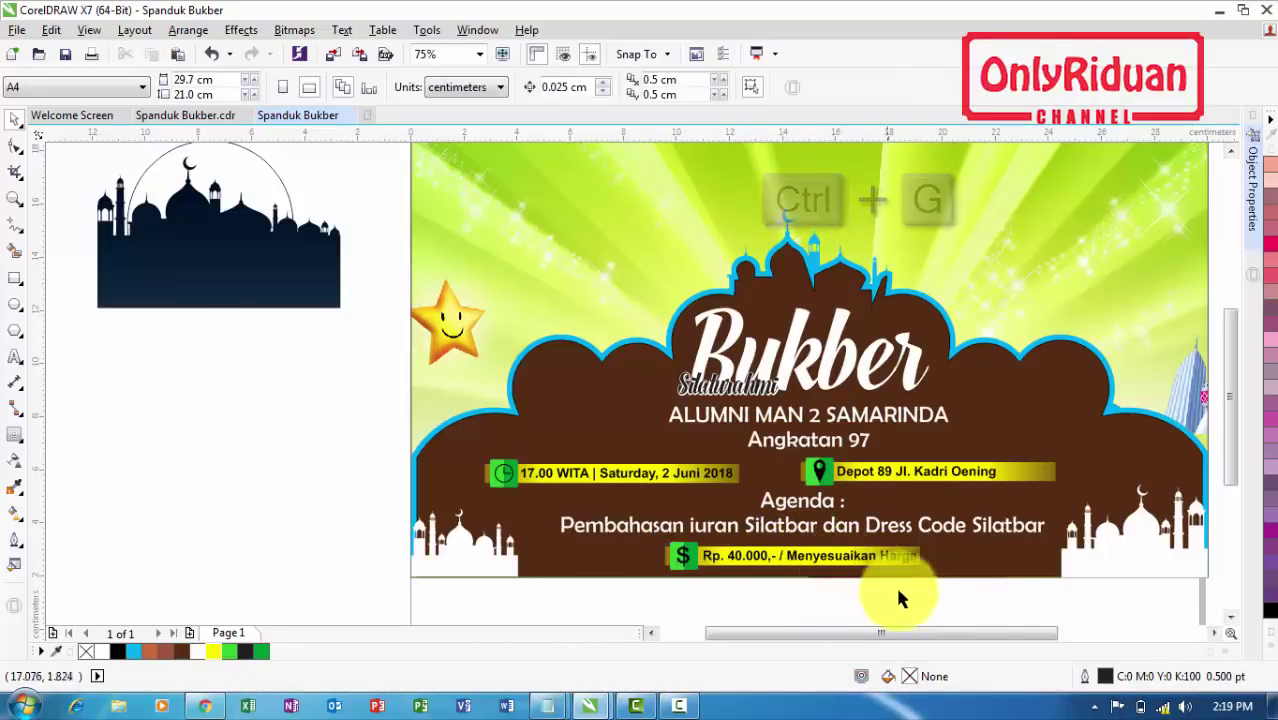
# Centre the price group horizontally on the brown banner shape
pyautogui.click(1213, 637)
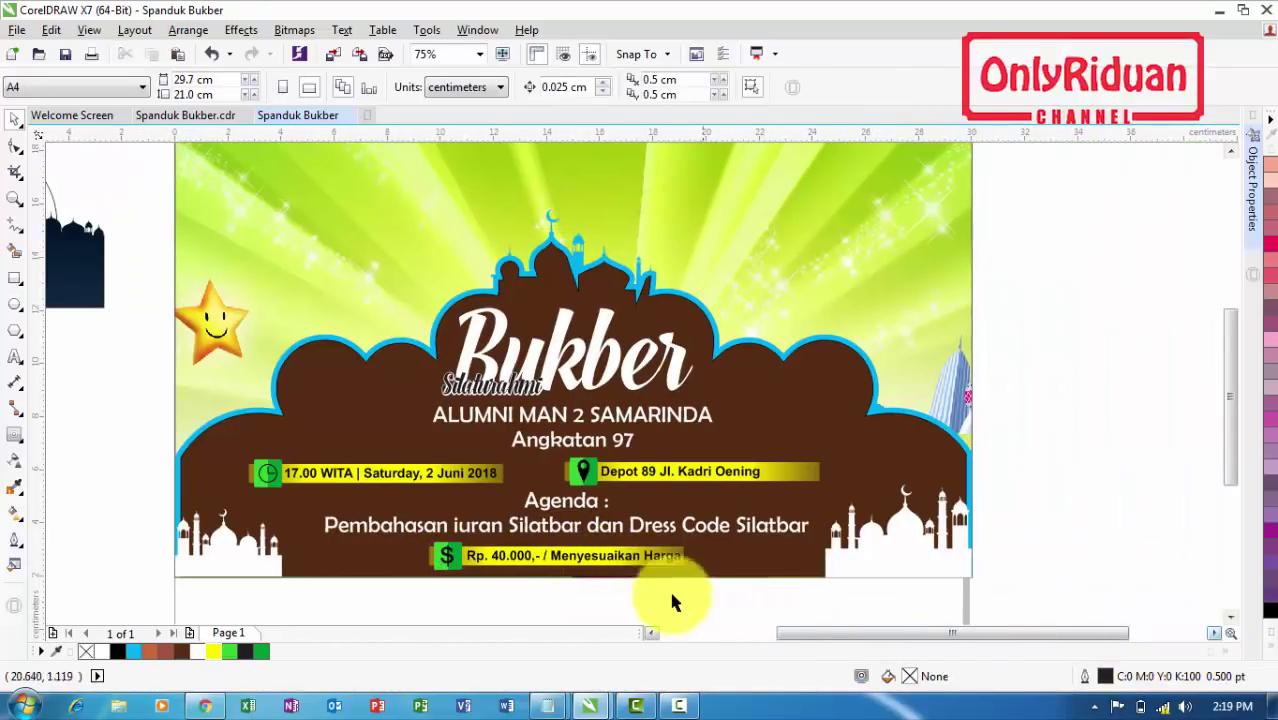
pyautogui.click(588, 563)
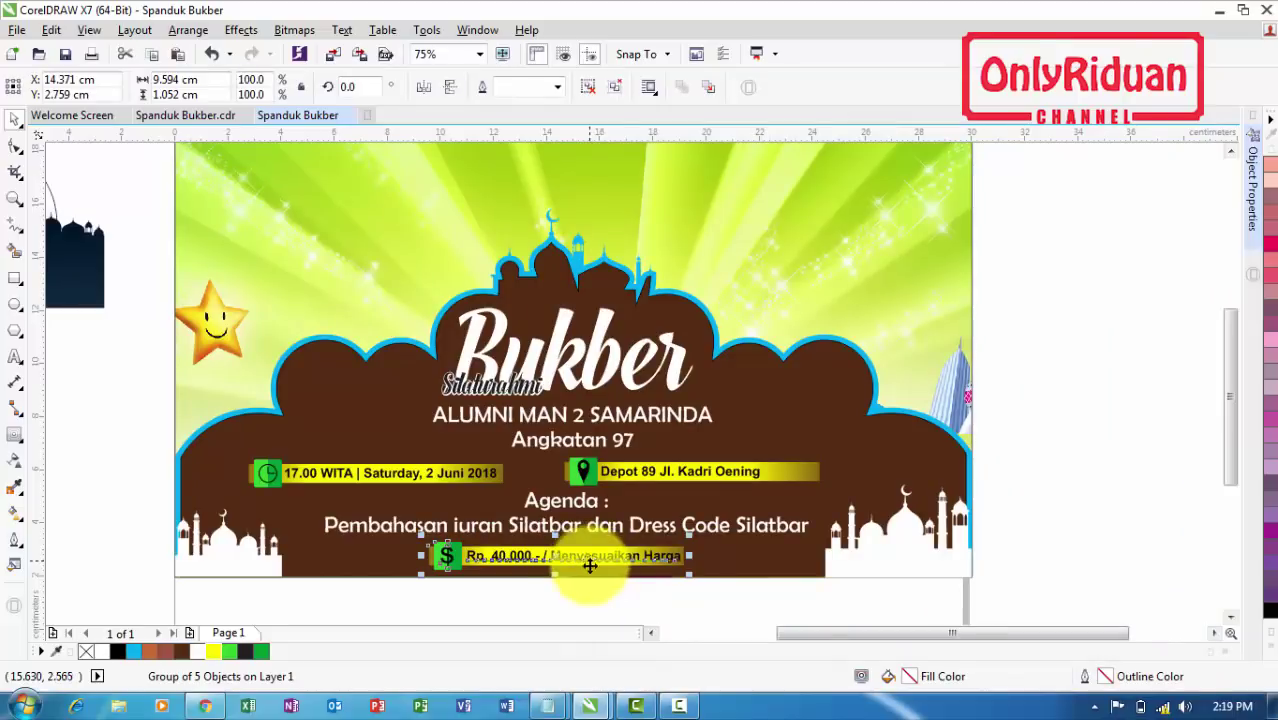
pyautogui.keyDown('shift'); pyautogui.click(754, 565); pyautogui.keyUp('shift')
pyautogui.press('c')
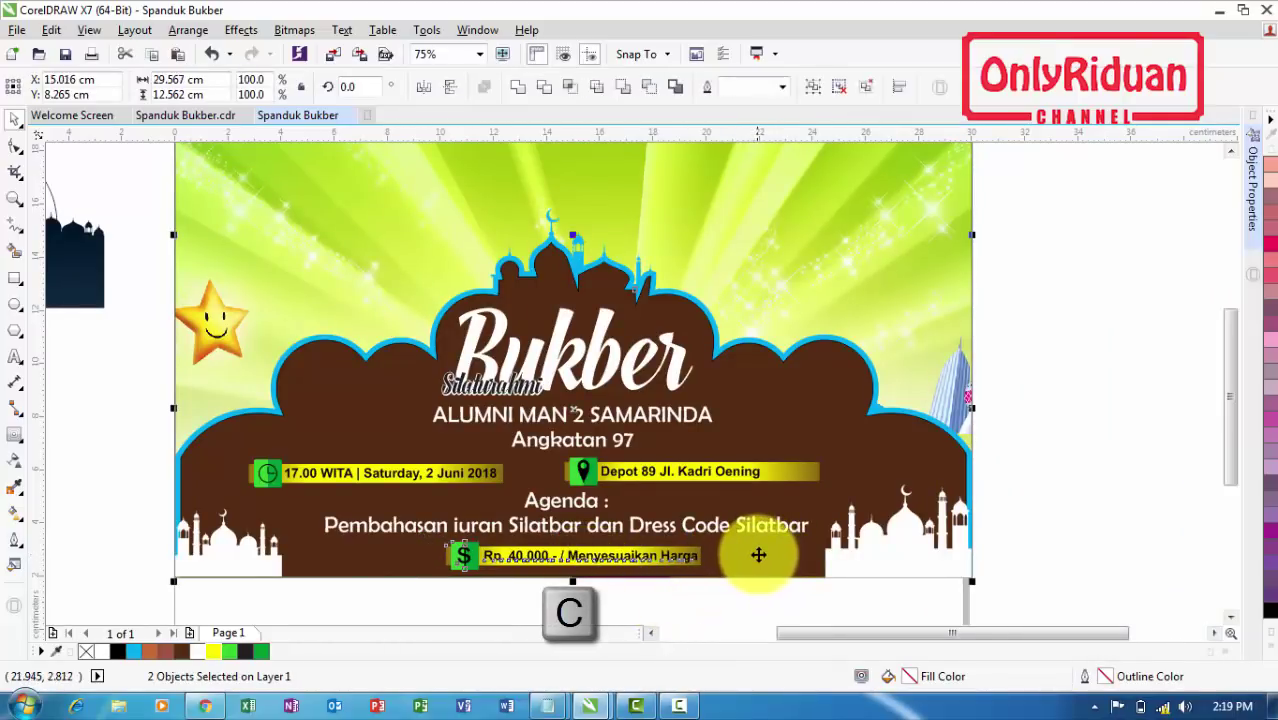
pyautogui.click(684, 607)
# Centre the grouped date and venue bars horizontally on the brown banner shape
pyautogui.click(609, 470)
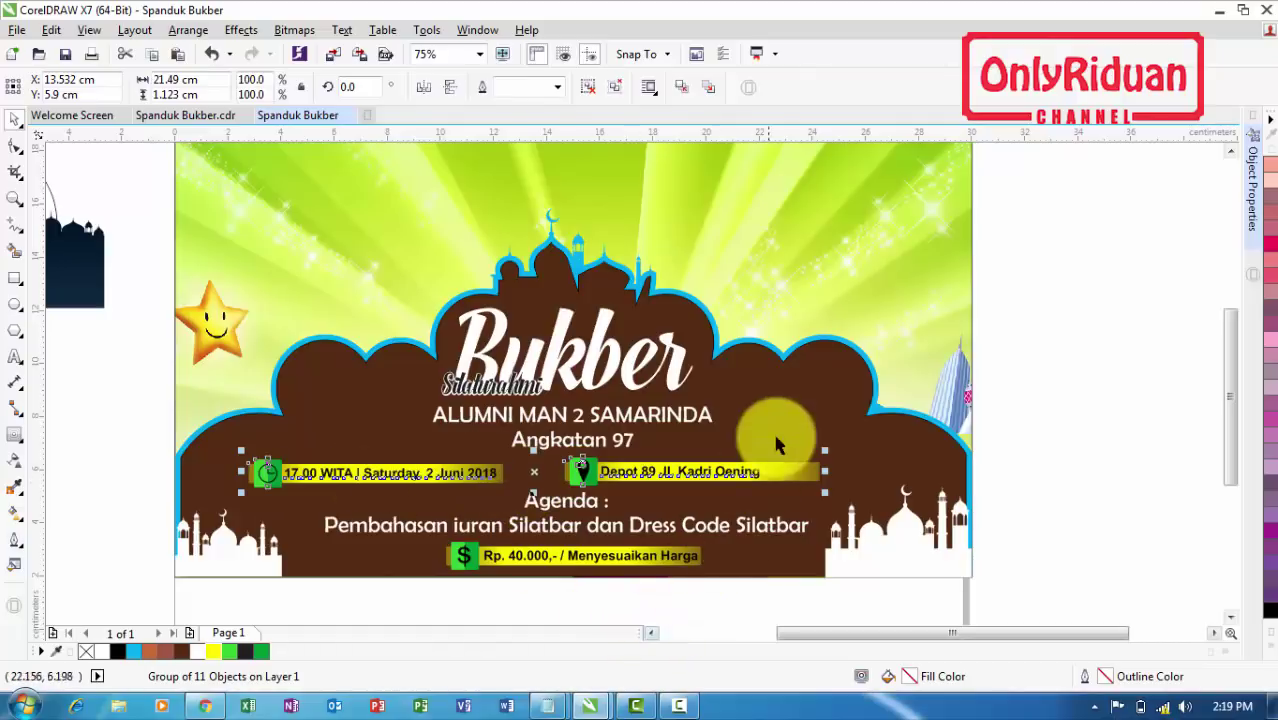
pyautogui.keyDown('shift'); pyautogui.click(776, 400); pyautogui.keyUp('shift')
pyautogui.press('c')
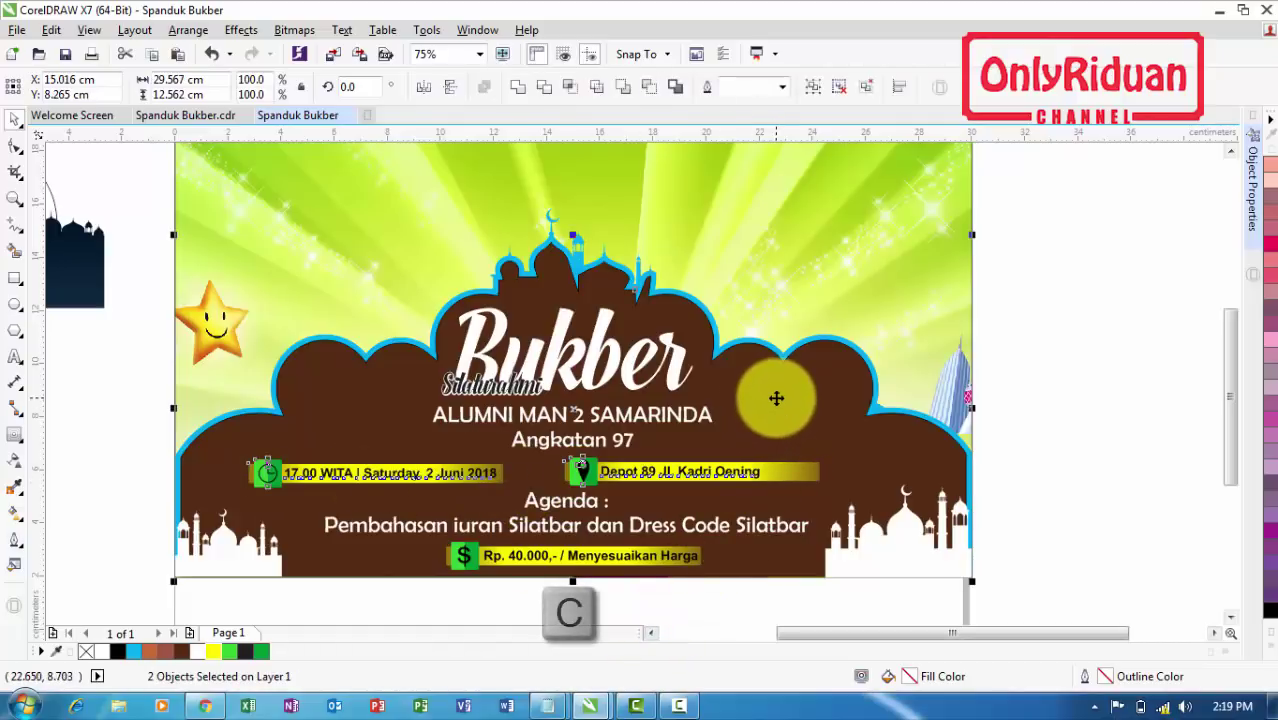
pyautogui.press('c')
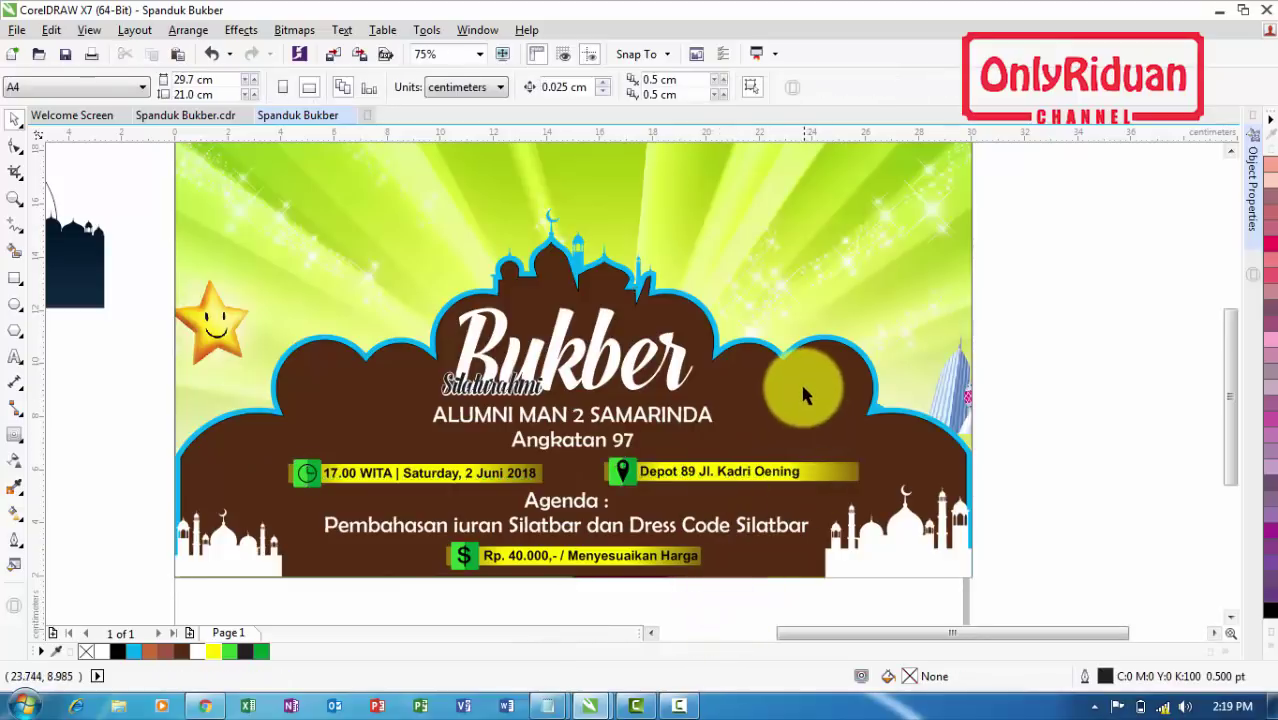
# Remove the outline from the brown banner shape
pyautogui.click(805, 392)
pyautogui.click(1268, 640)
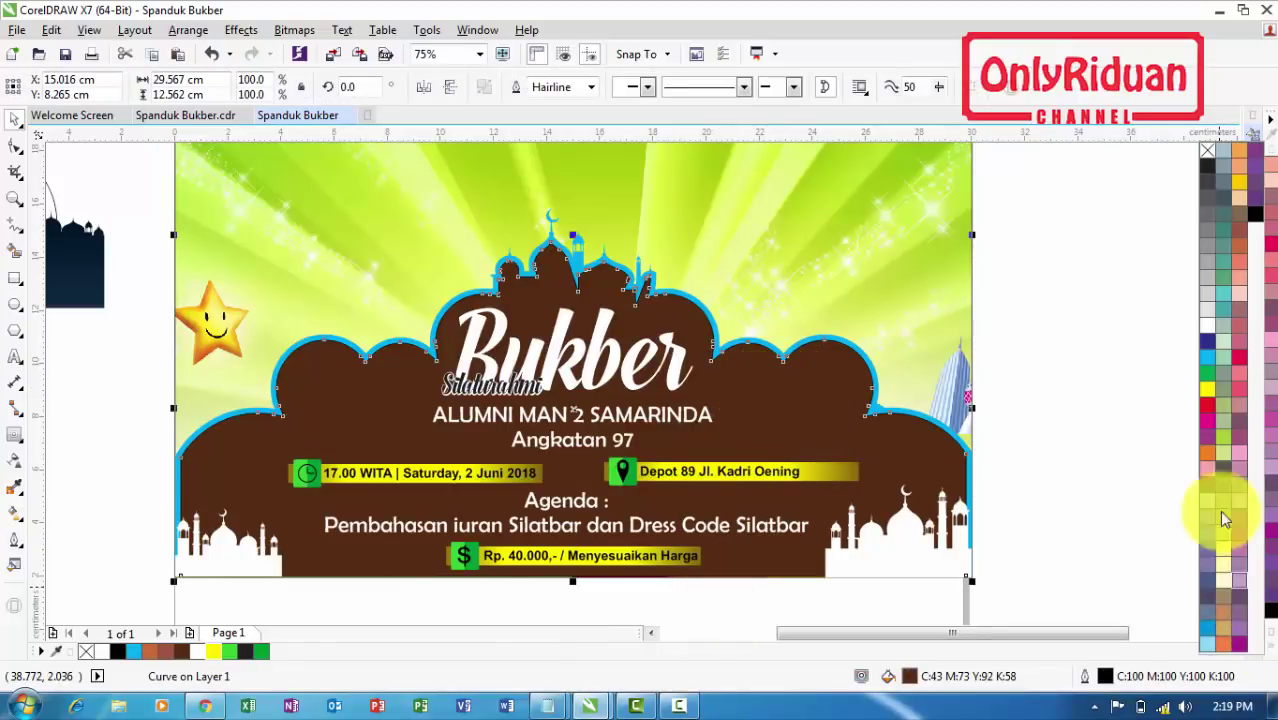
pyautogui.rightClick(1206, 148)
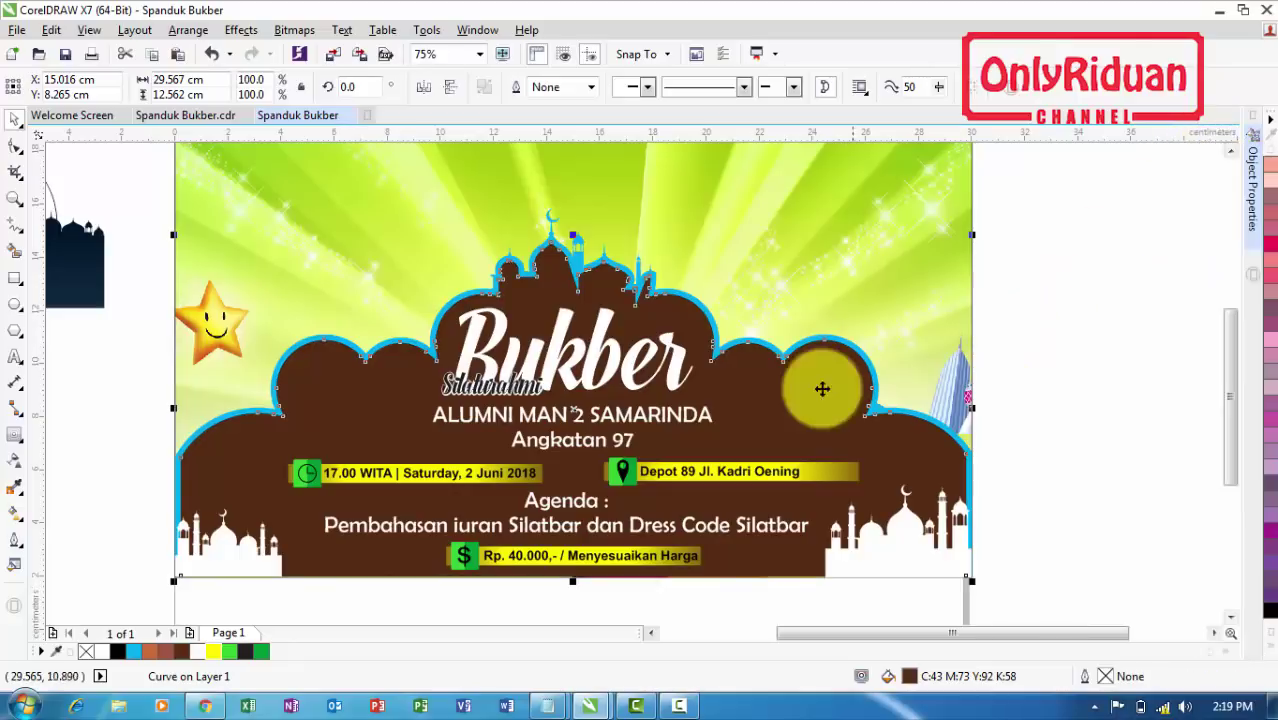
pyautogui.click(1065, 330)
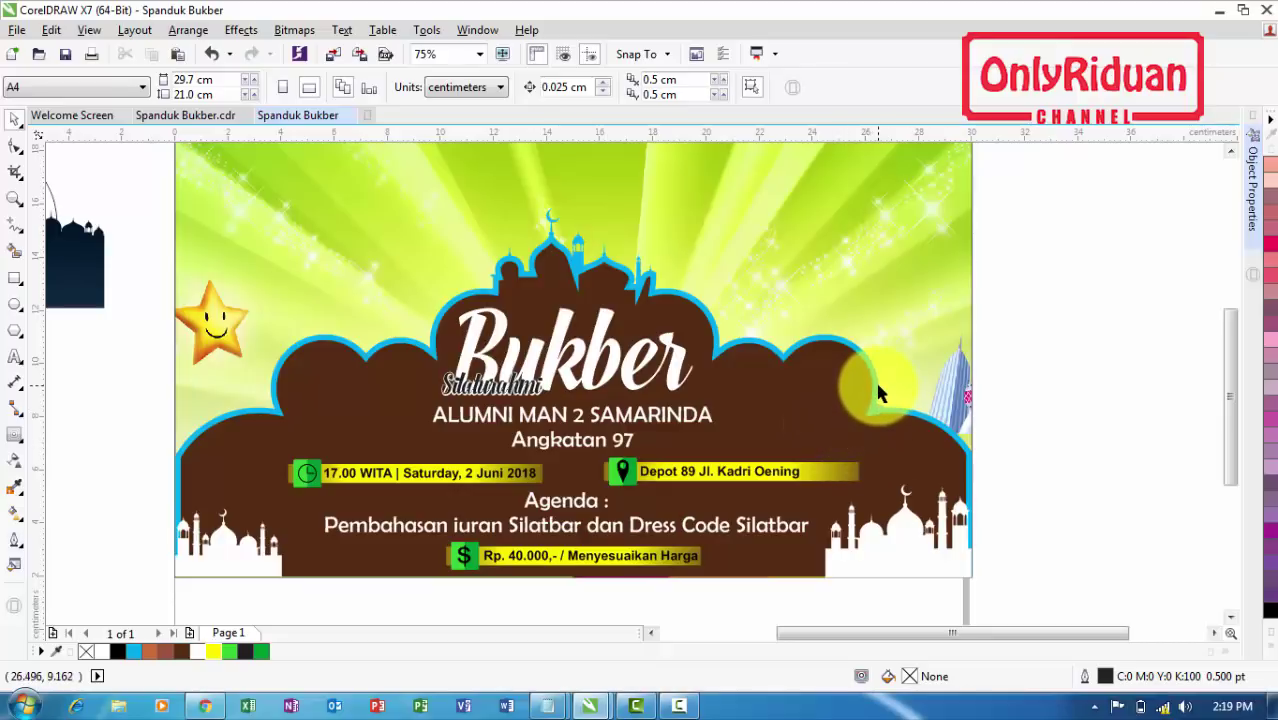
# Apply a linear fountain fill to the cyan border shape behind the brown banner, running horizontally from its left edge to its right edge
pyautogui.click(528, 550)
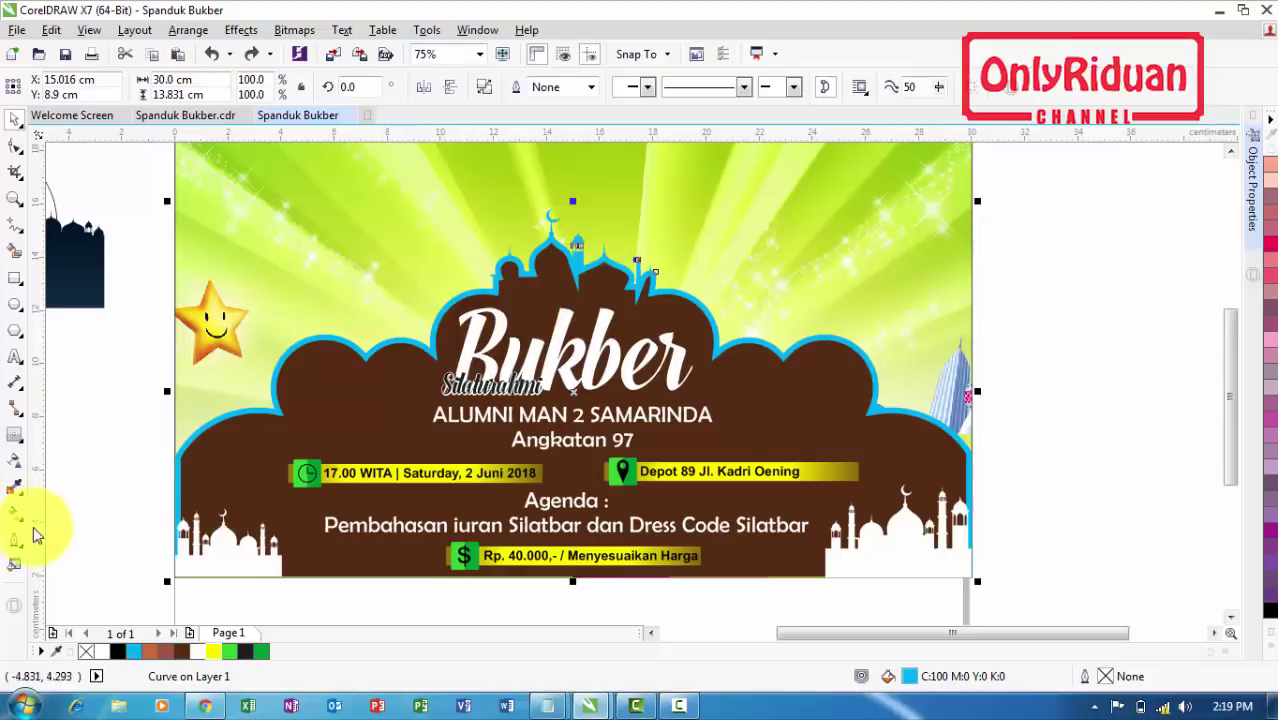
pyautogui.click(70, 512)
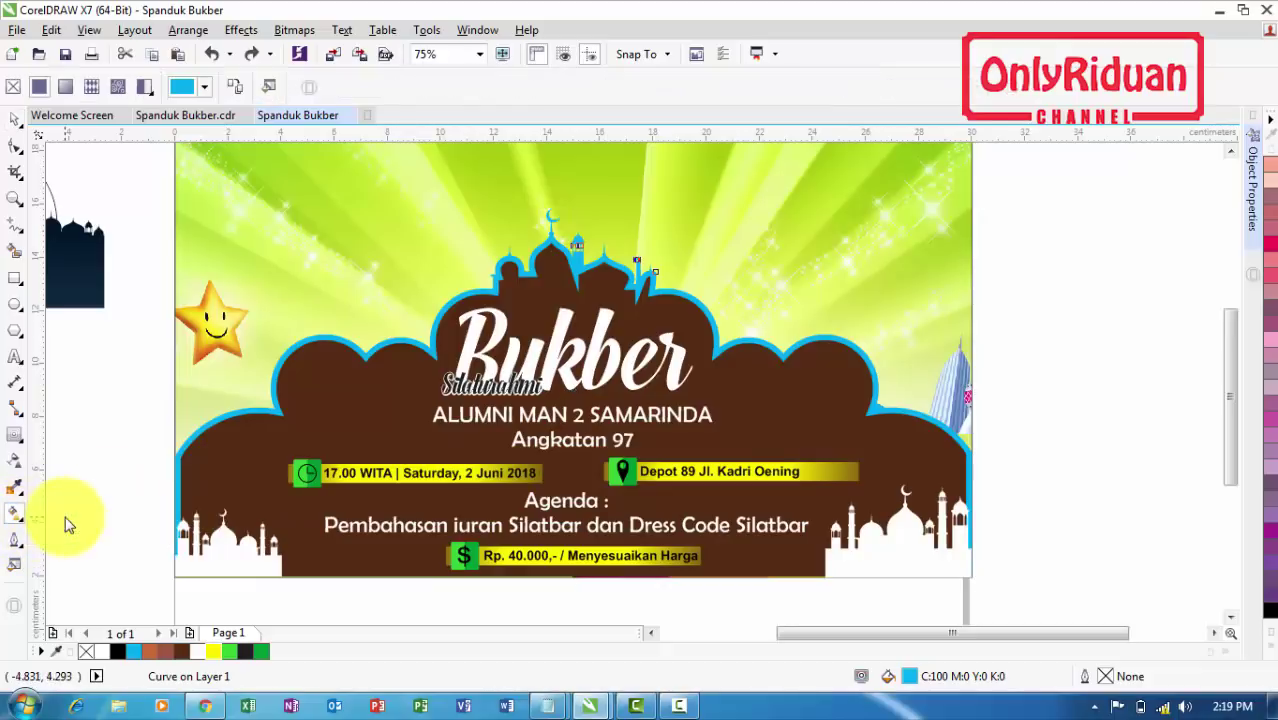
pyautogui.click(62, 88)
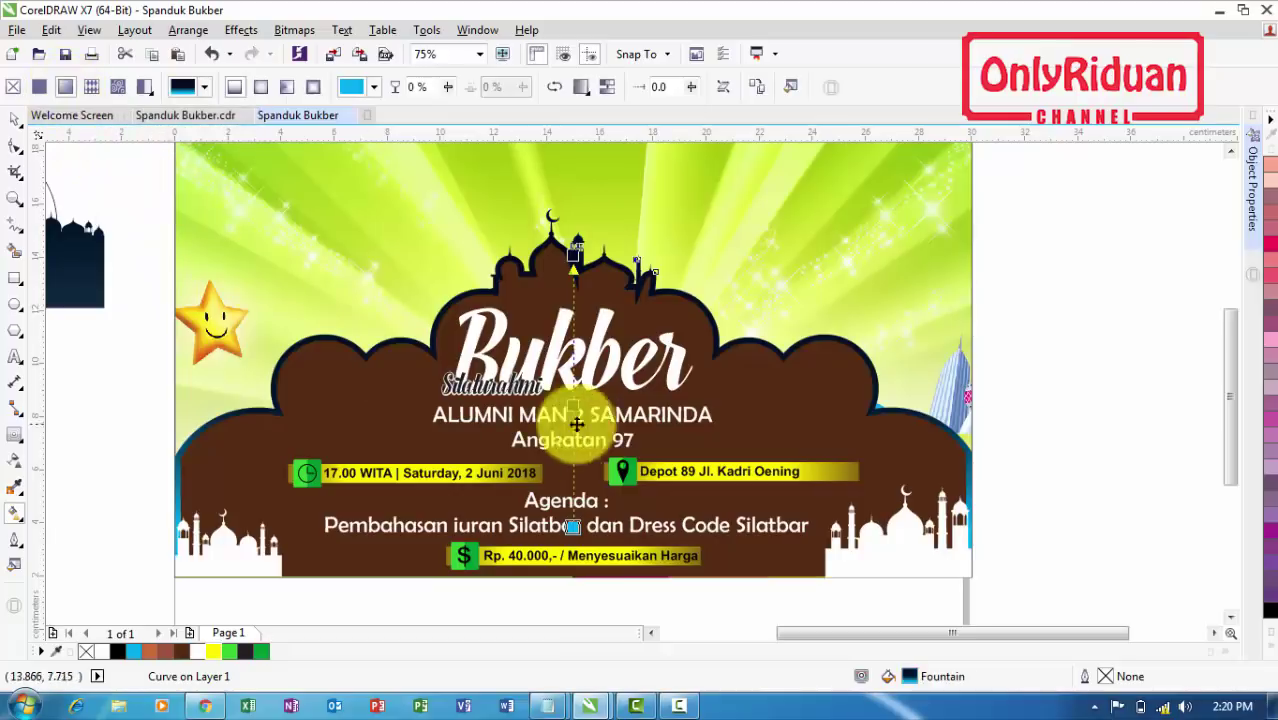
pyautogui.moveTo(573, 527); pyautogui.dragTo(970, 452)
pyautogui.moveTo(566, 265); pyautogui.dragTo(172, 455)
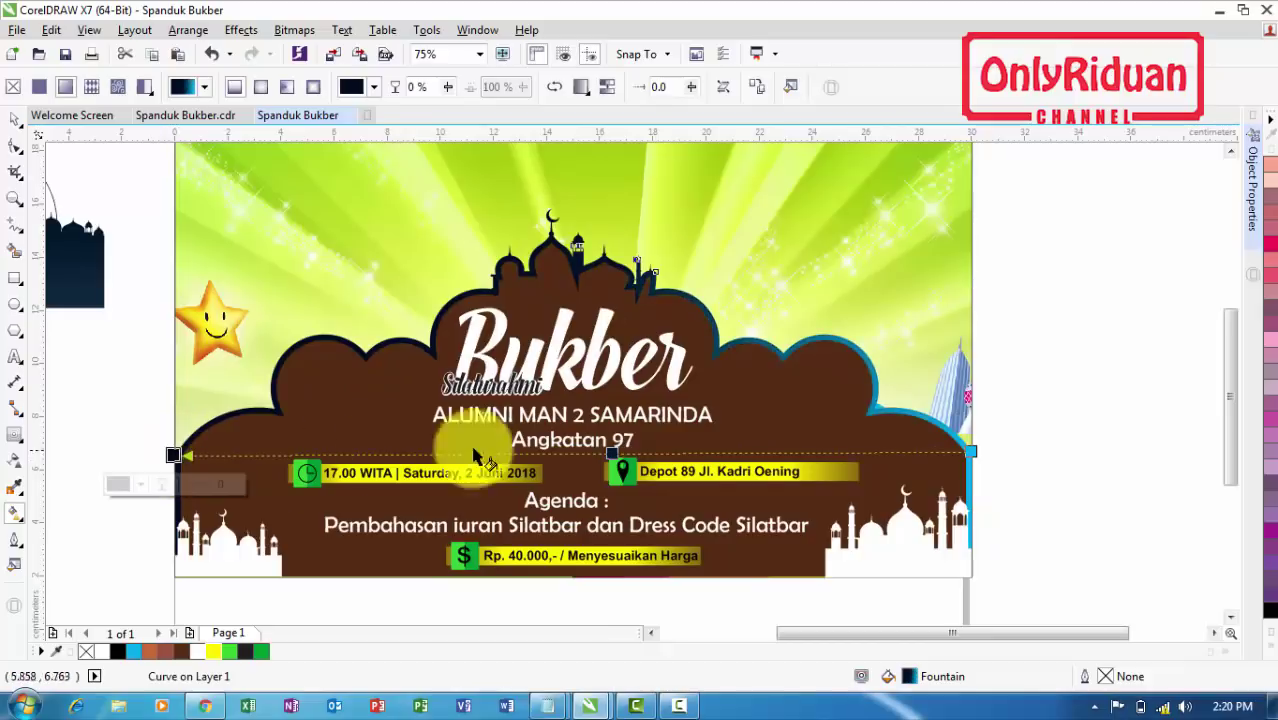
# Check the border colours in Spanduk Bukber.cdr and set both end colours of the border's gradient to white
pyautogui.click(972, 451)
pyautogui.click(178, 116)
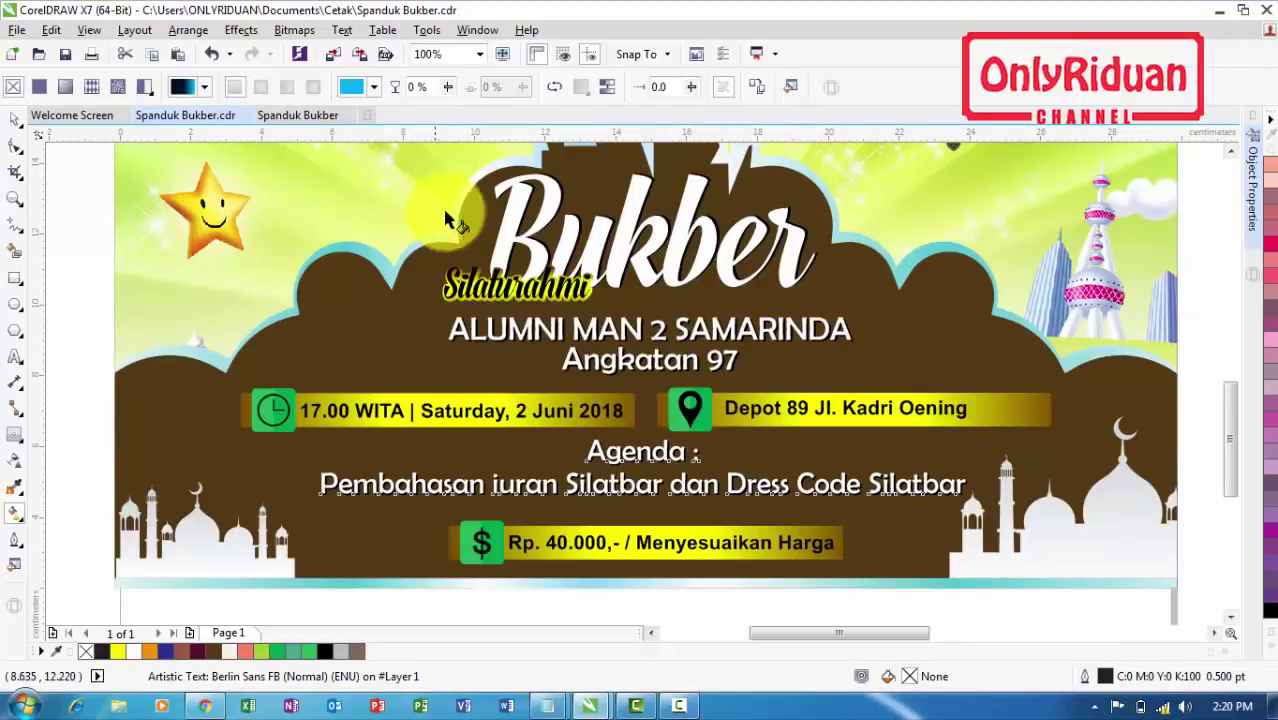
pyautogui.click(316, 118)
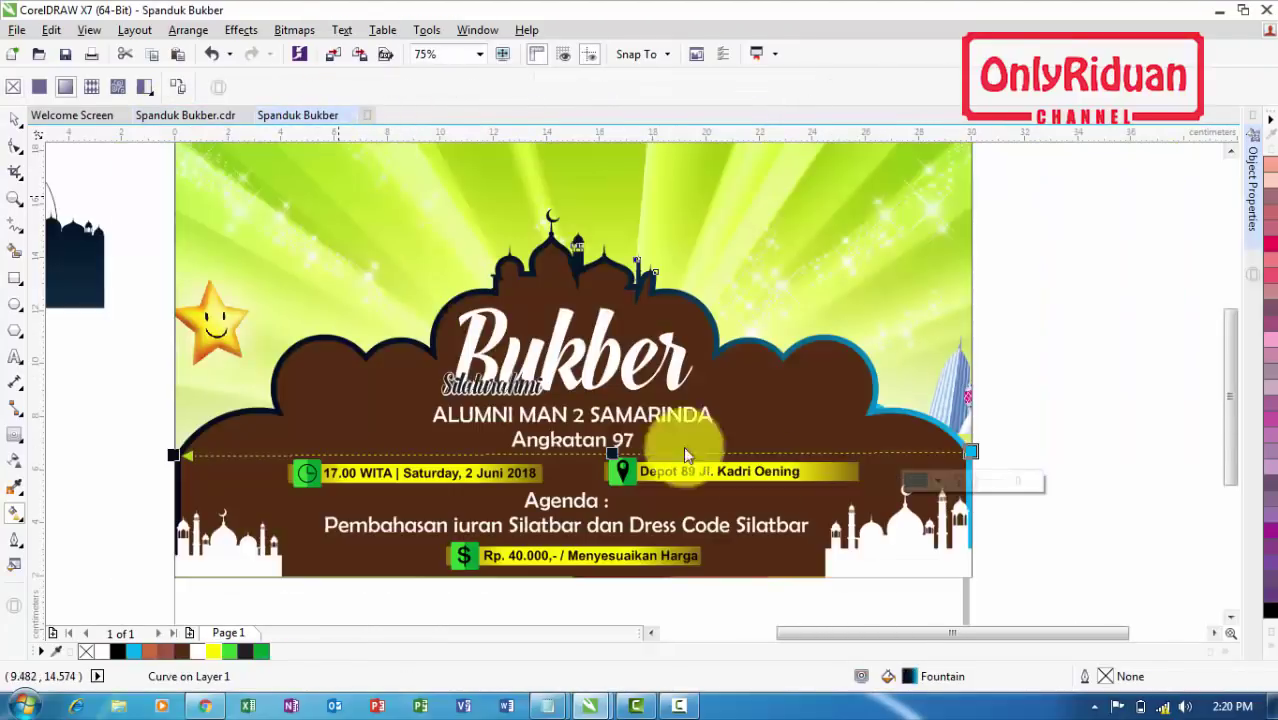
pyautogui.click(970, 452)
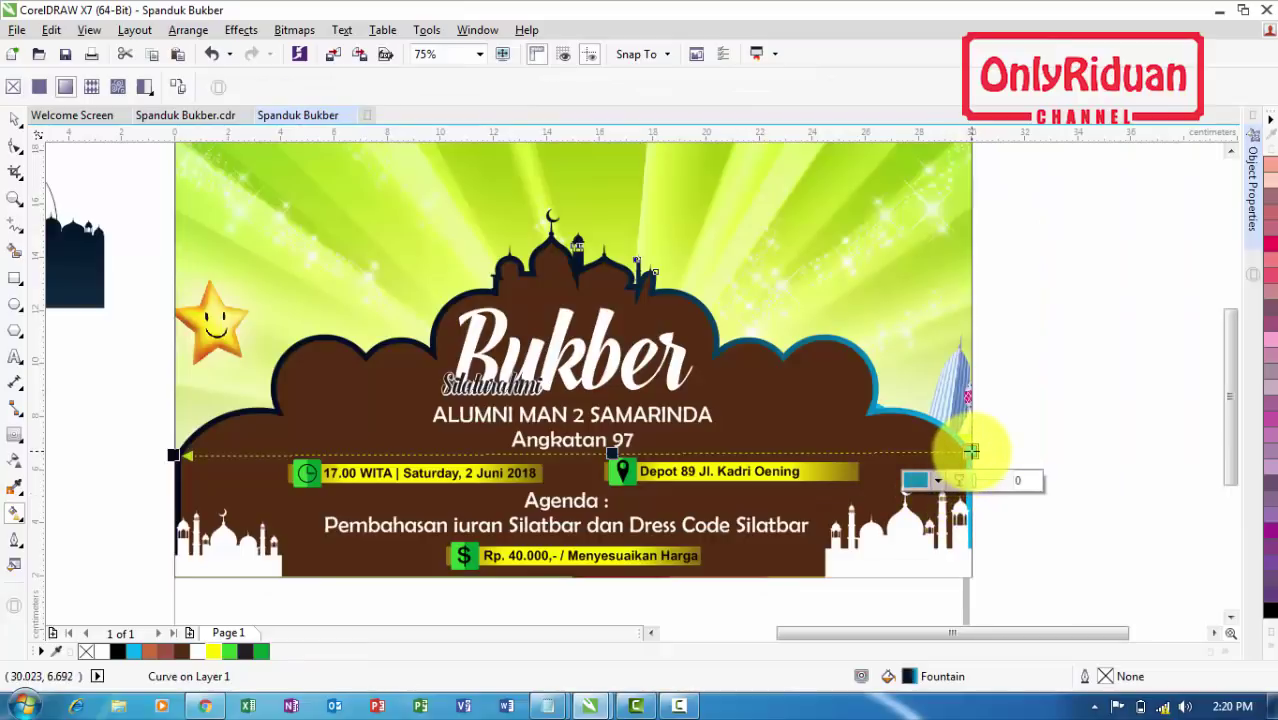
pyautogui.click(937, 481)
pyautogui.click(916, 331)
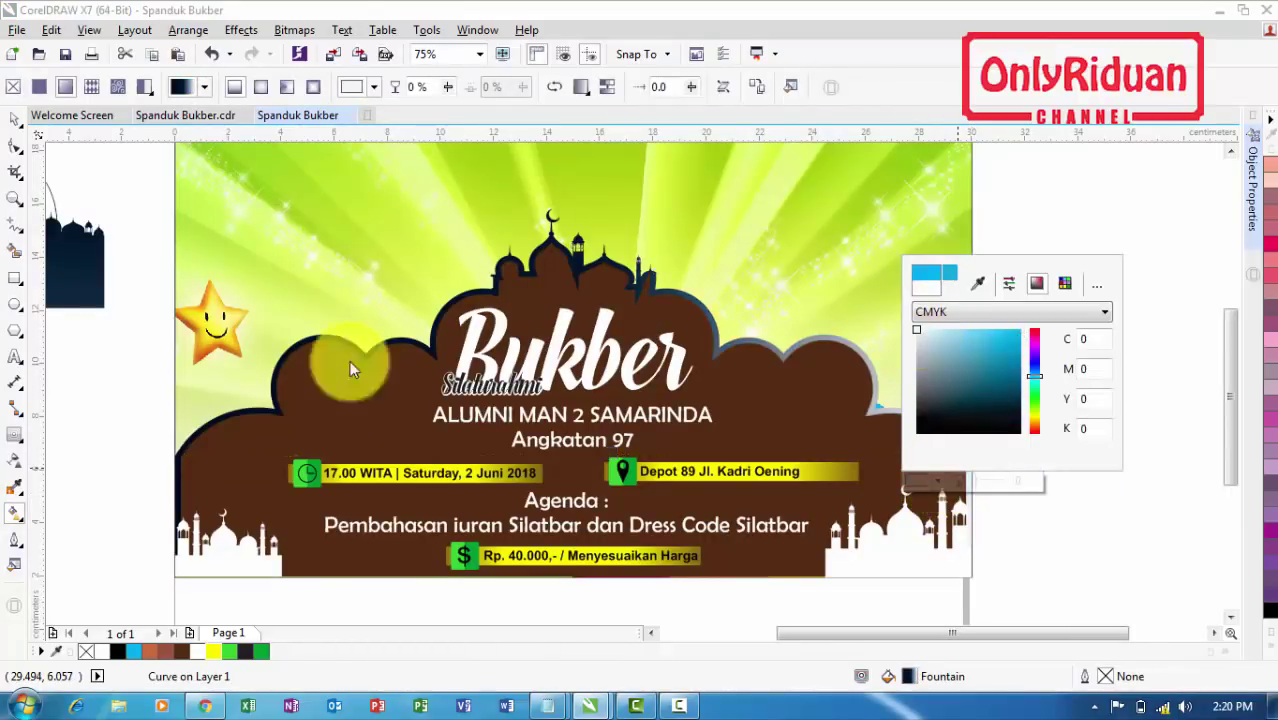
pyautogui.click(173, 455)
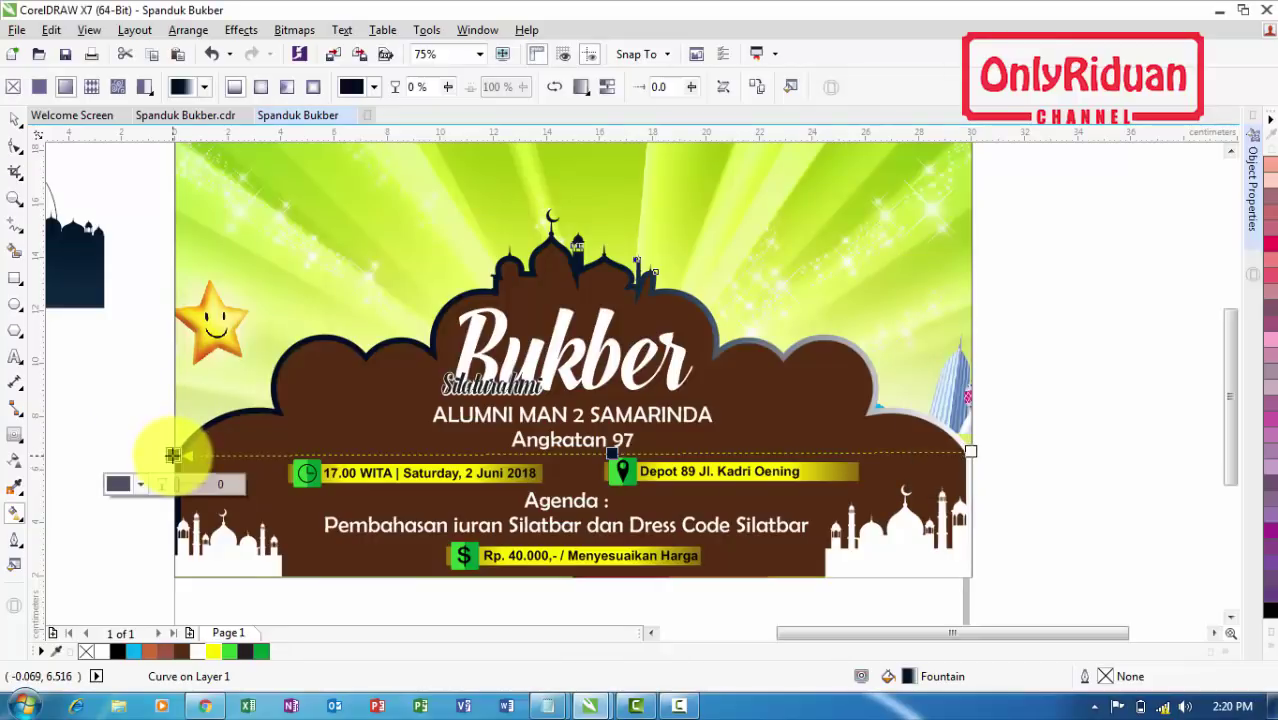
pyautogui.click(203, 652)
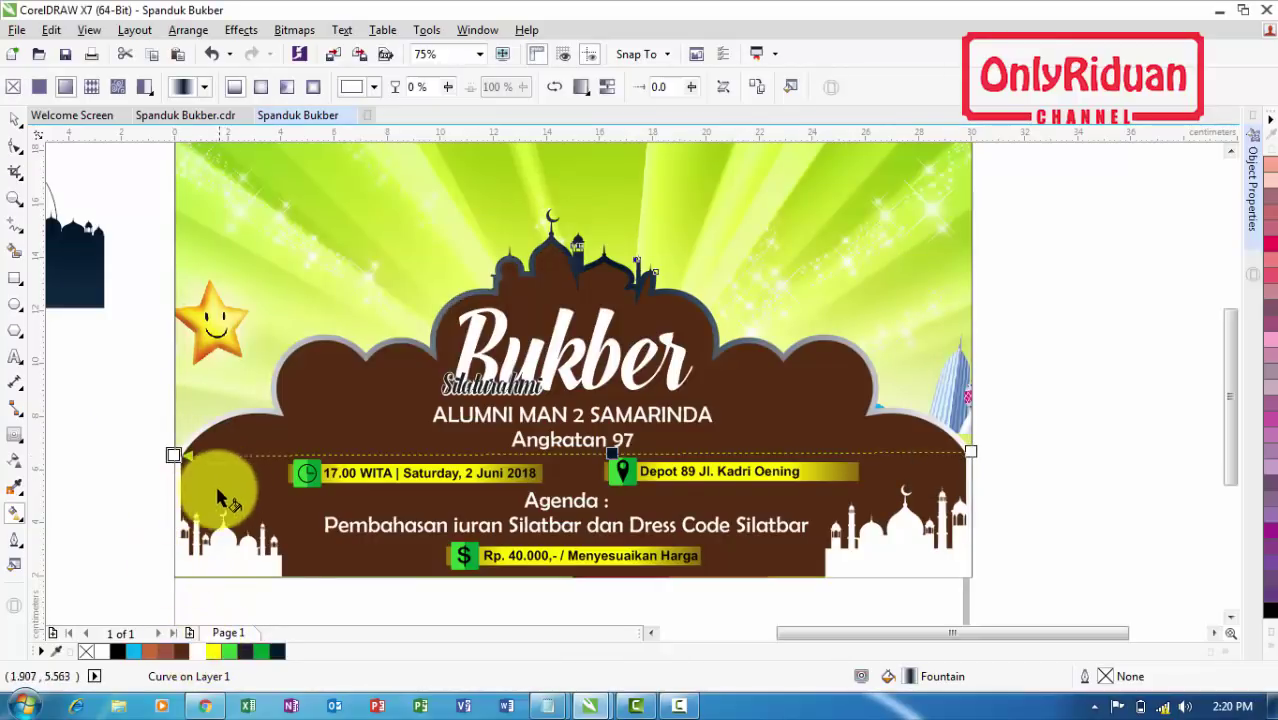
# Add cyan colour stops at 77% and 18% and white stops at 38% and 67% to the border's gradient
pyautogui.doubleClick(356, 454)
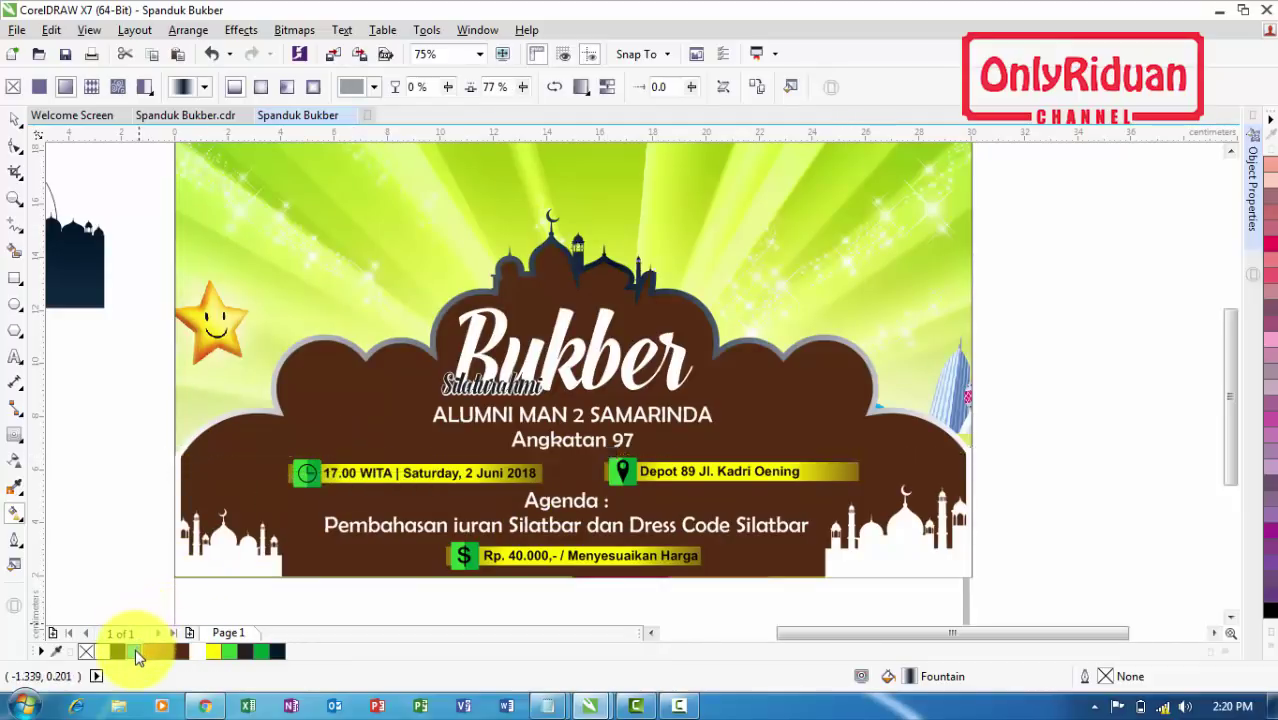
pyautogui.click(827, 452)
pyautogui.click(133, 651)
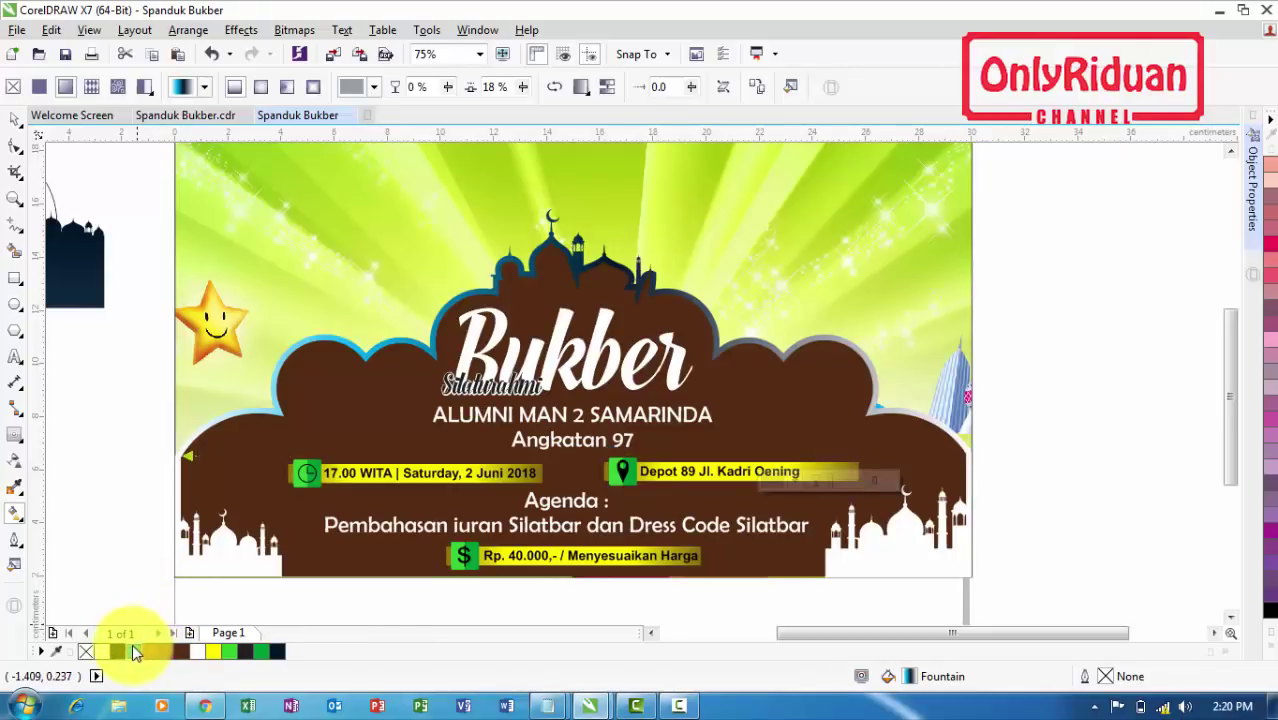
pyautogui.doubleClick(670, 452)
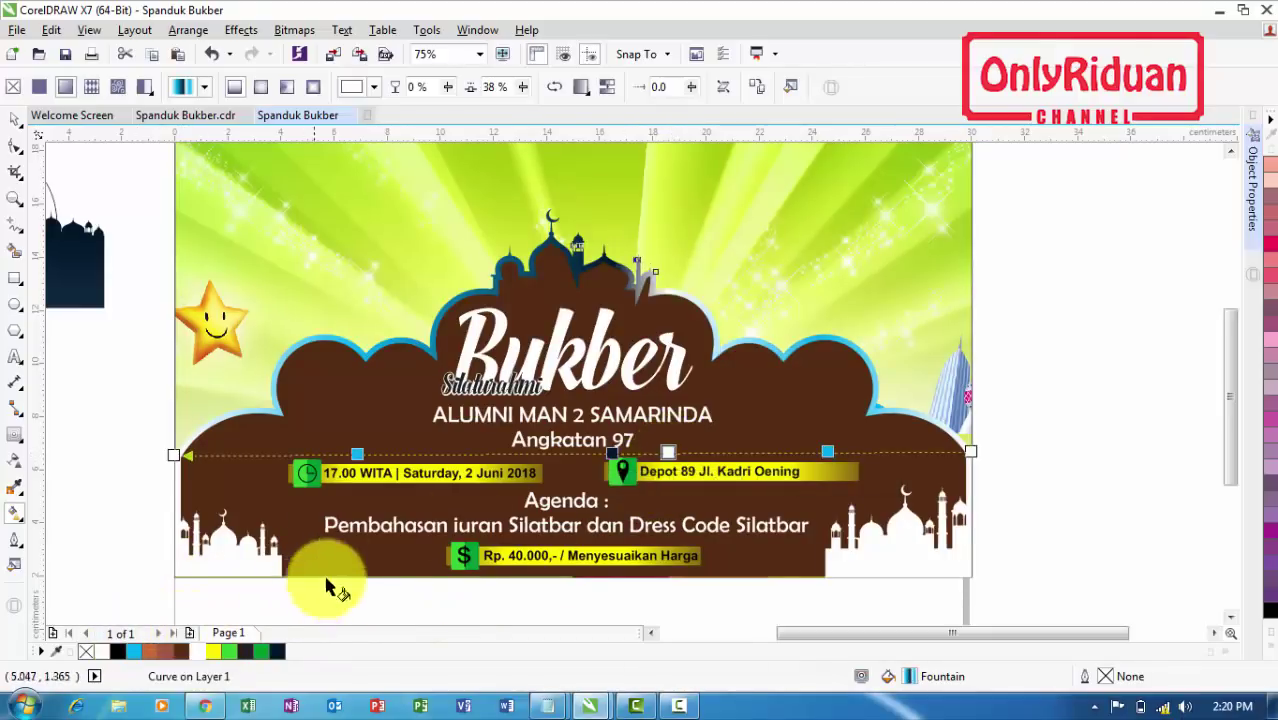
pyautogui.doubleClick(435, 455)
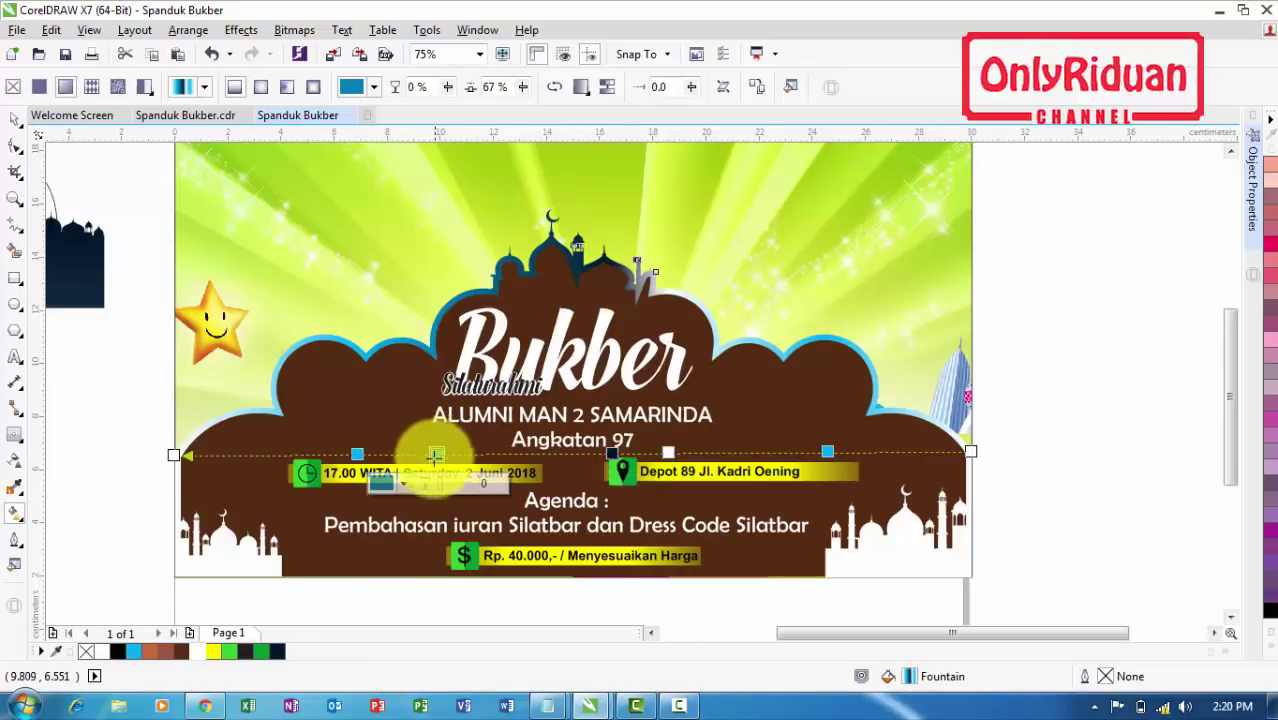
# Move the gradient's dark middle stop to 51%, colour it cyan, and deselect the border shape
pyautogui.click(611, 453)
pyautogui.click(566, 455)
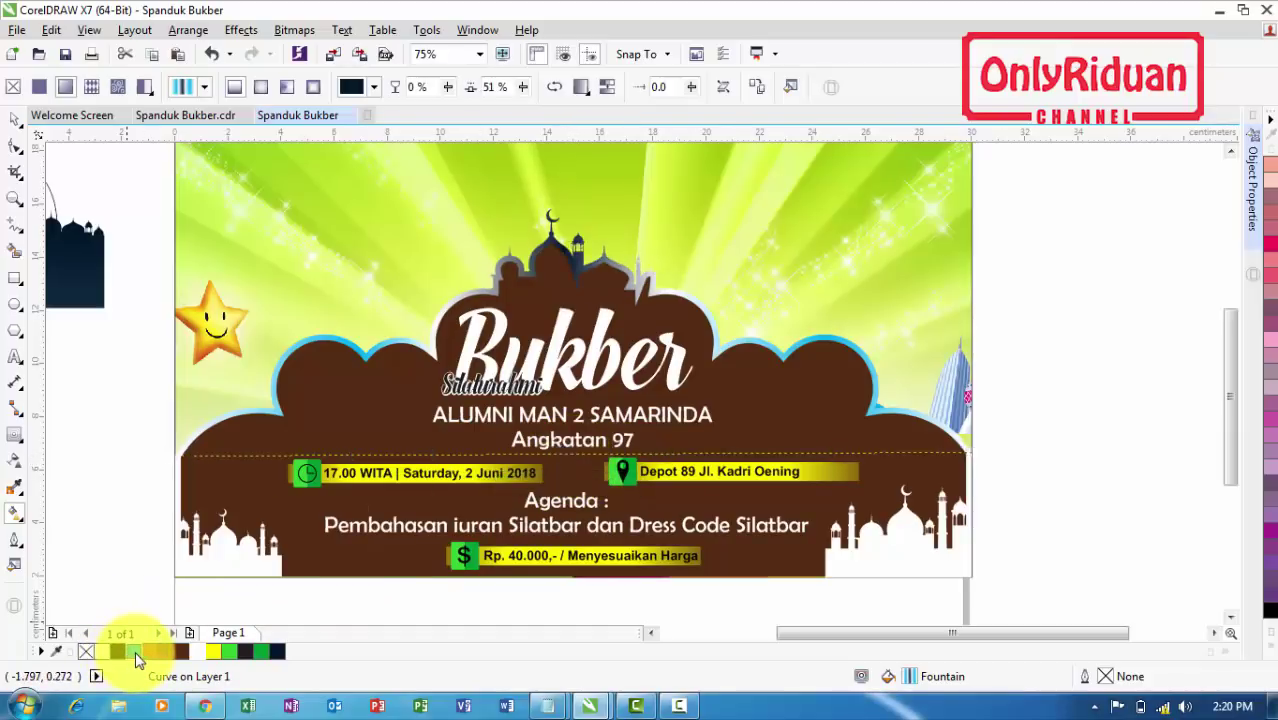
pyautogui.click(136, 652)
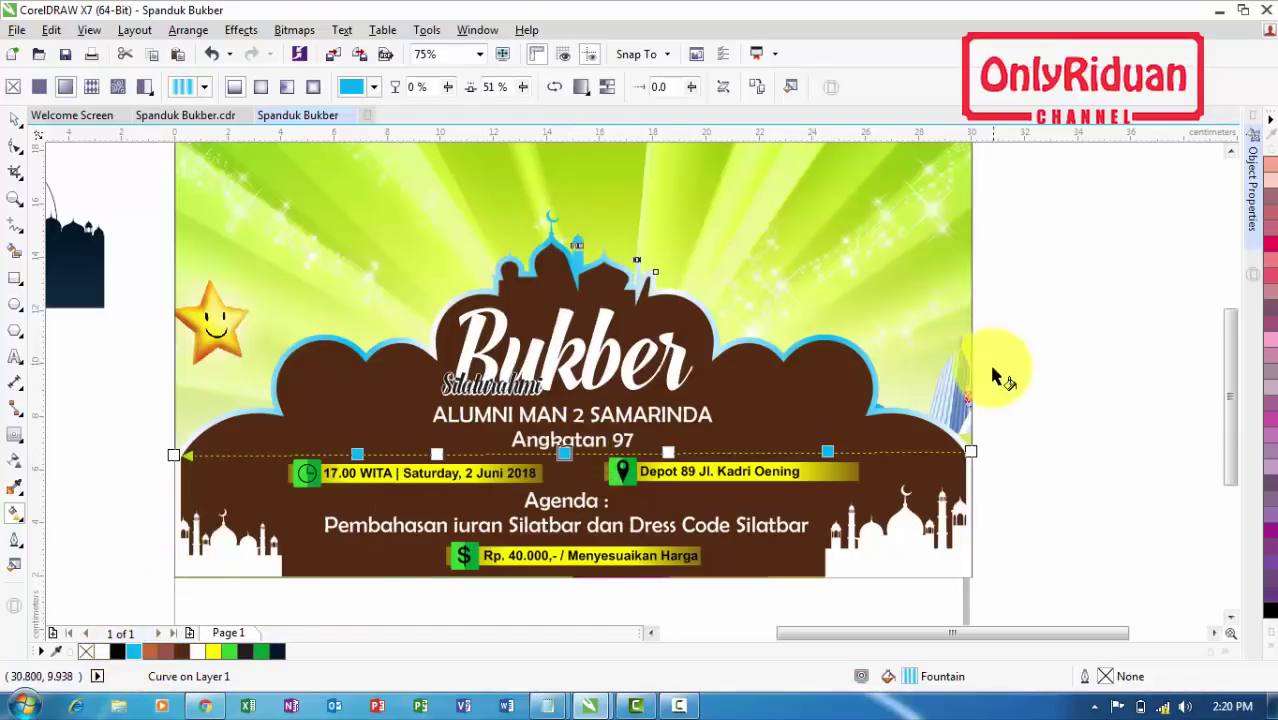
pyautogui.click(15, 119)
pyautogui.click(101, 326)
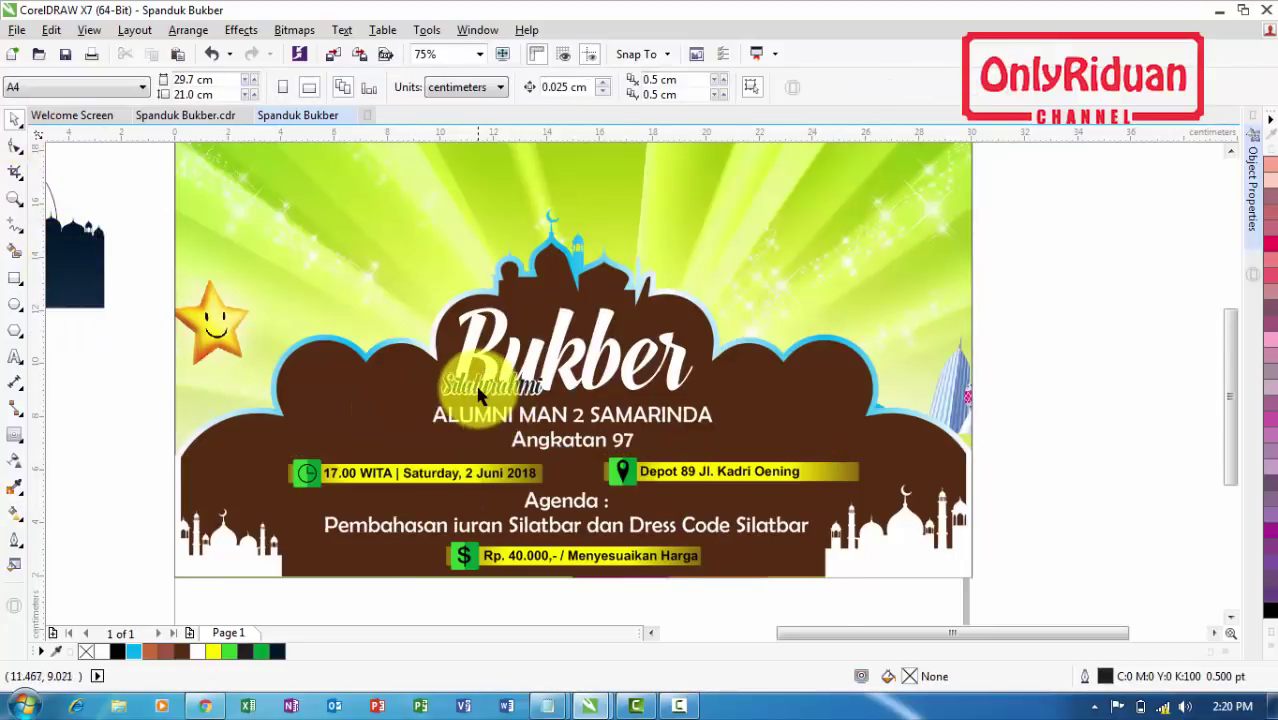
# Copy the outline pen, outline colour and fill of the yellow date bar to the white contour behind the Silaturahmi text
pyautogui.scroll(3, 479, 393)
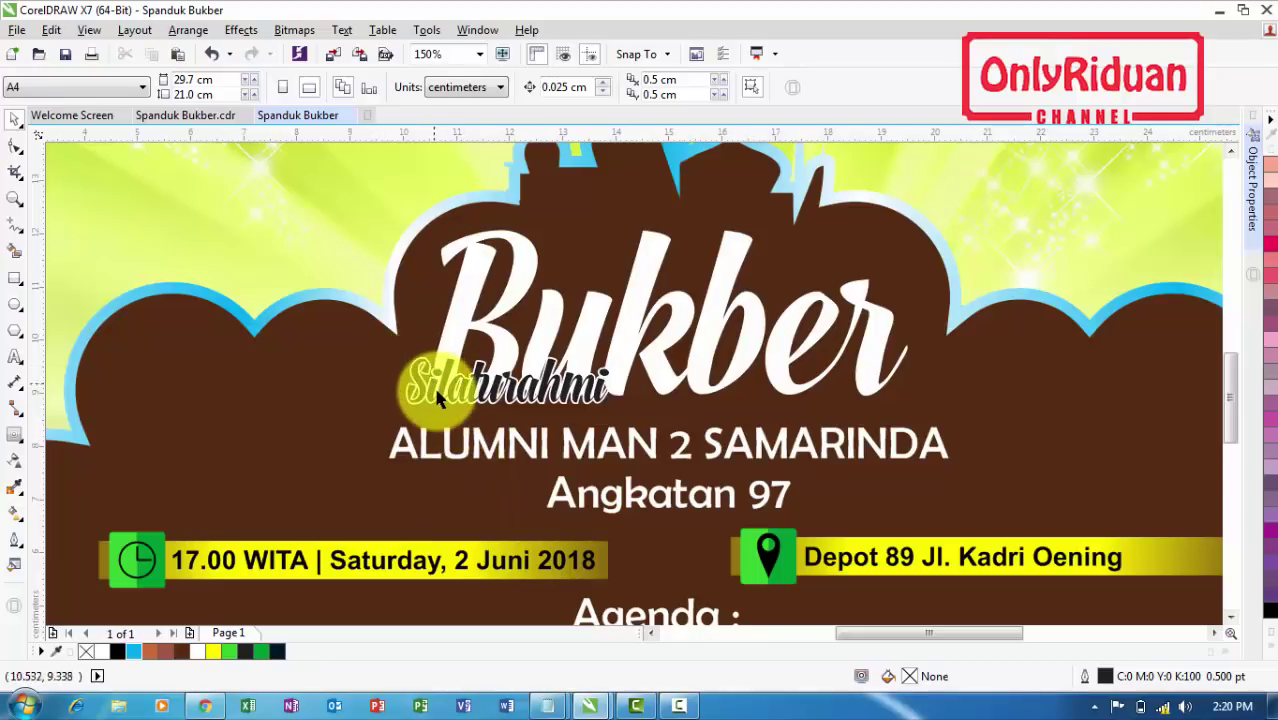
pyautogui.scroll(3, 437, 395)
pyautogui.scroll(-3, 428, 390)
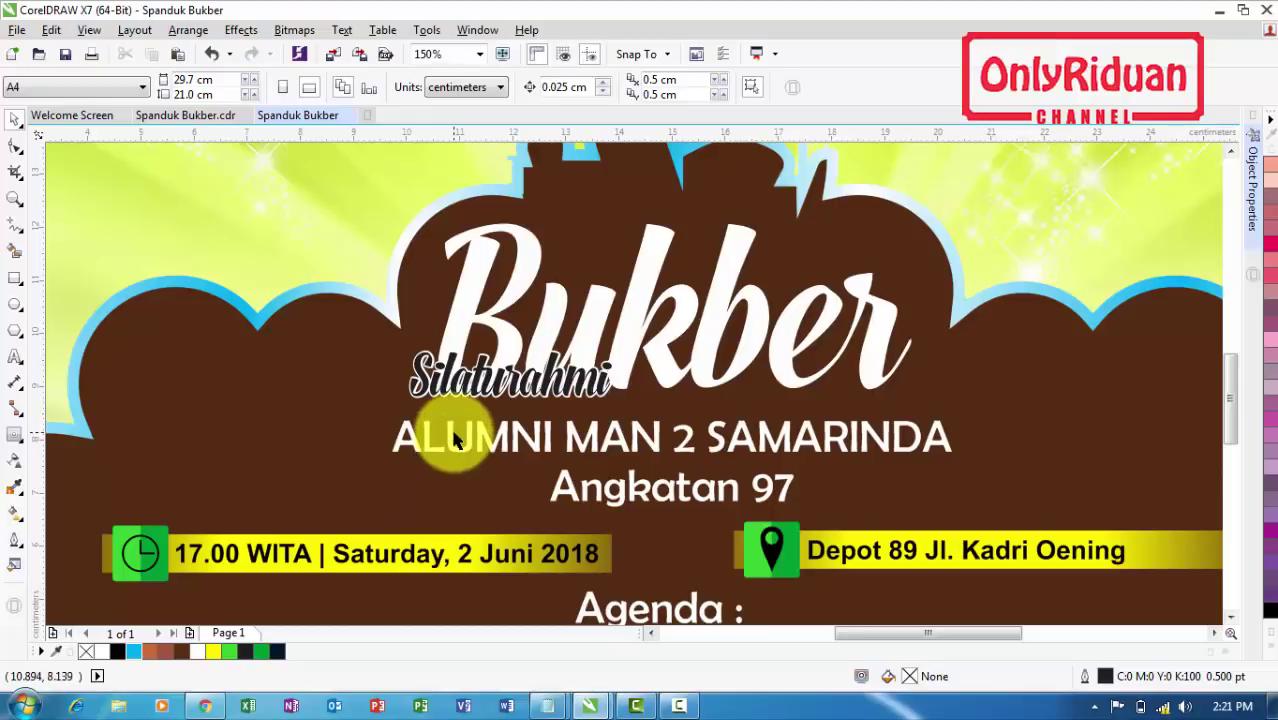
pyautogui.scroll(-2, 1231, 416)
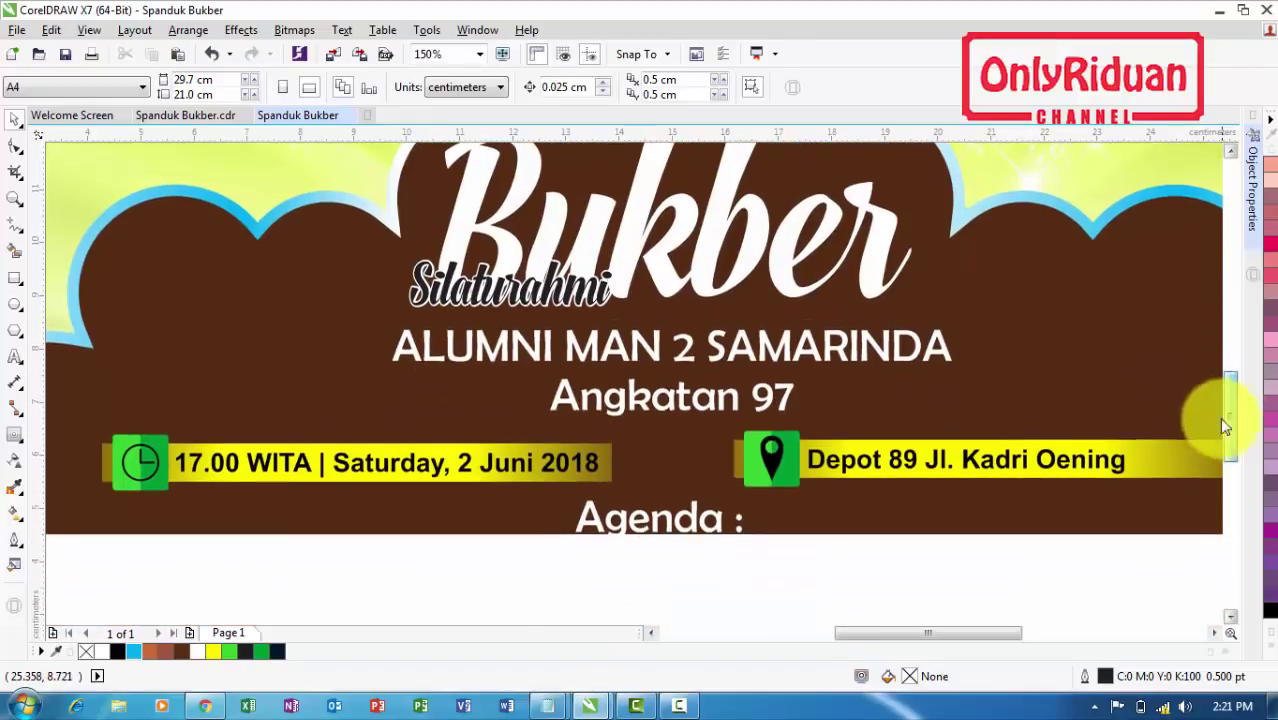
pyautogui.scroll(6, 416, 288)
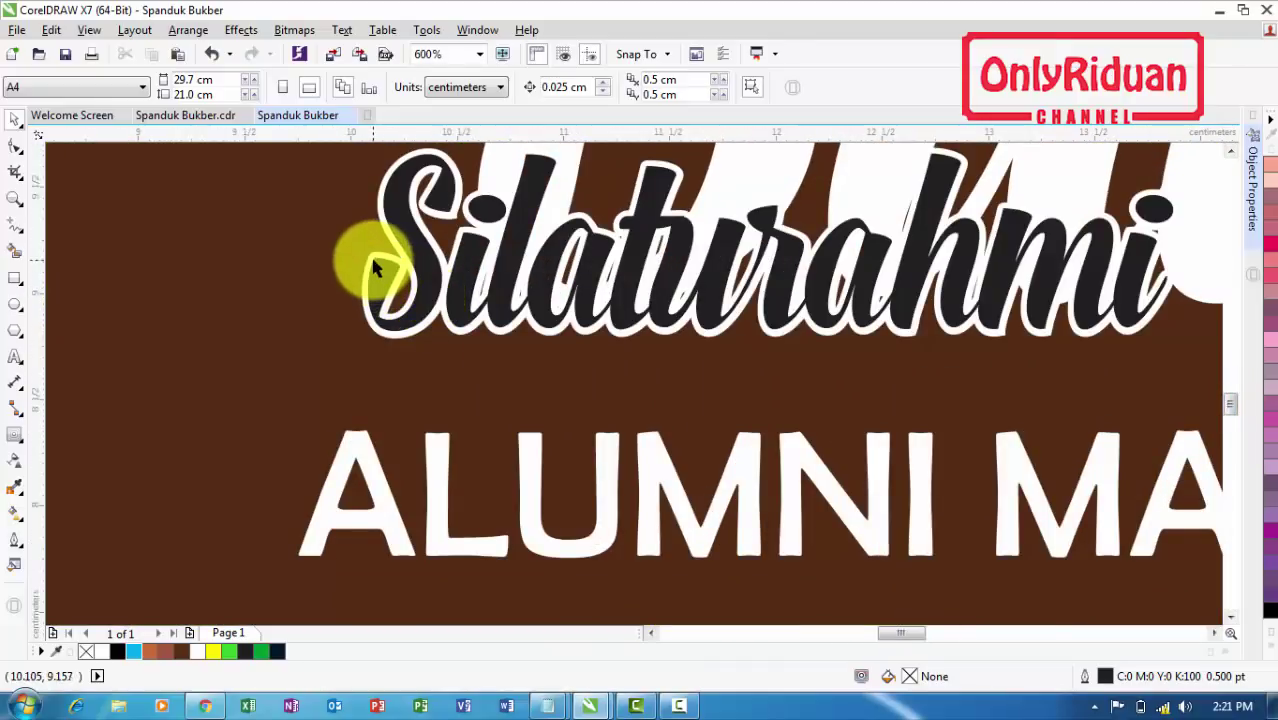
pyautogui.click(370, 260)
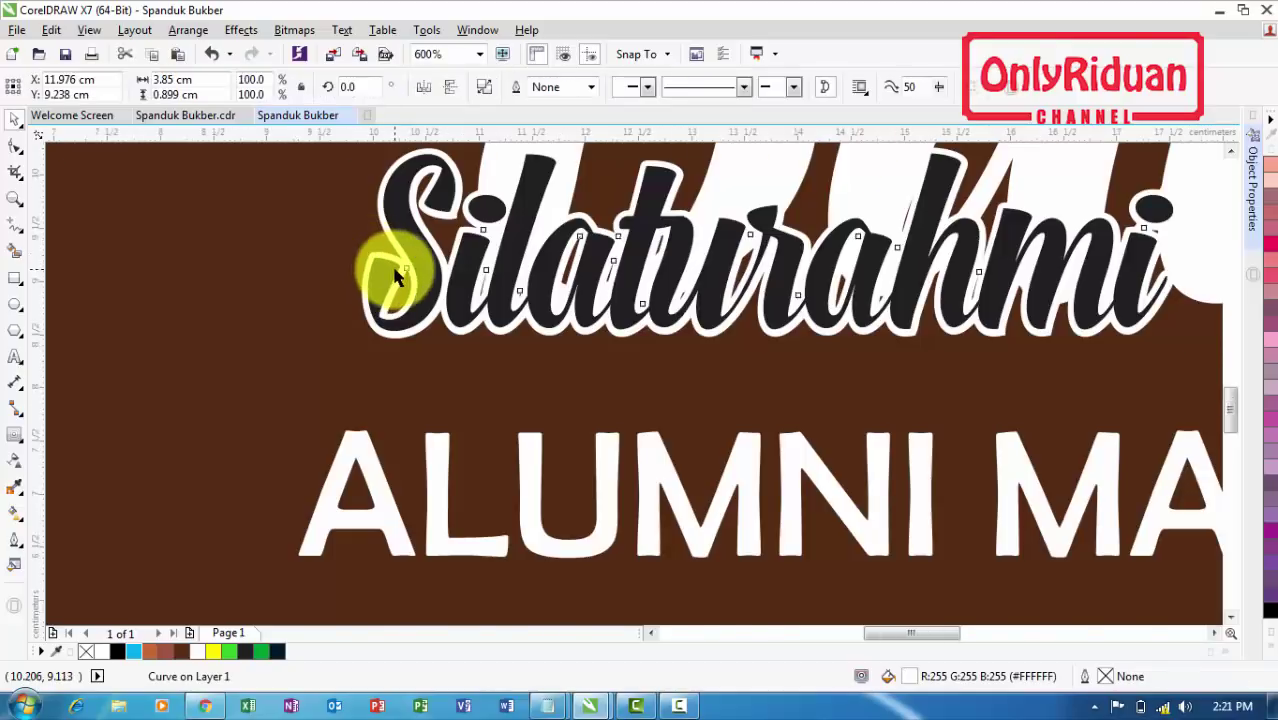
pyautogui.scroll(-3, 370, 260)
pyautogui.scroll(-2, 395, 276)
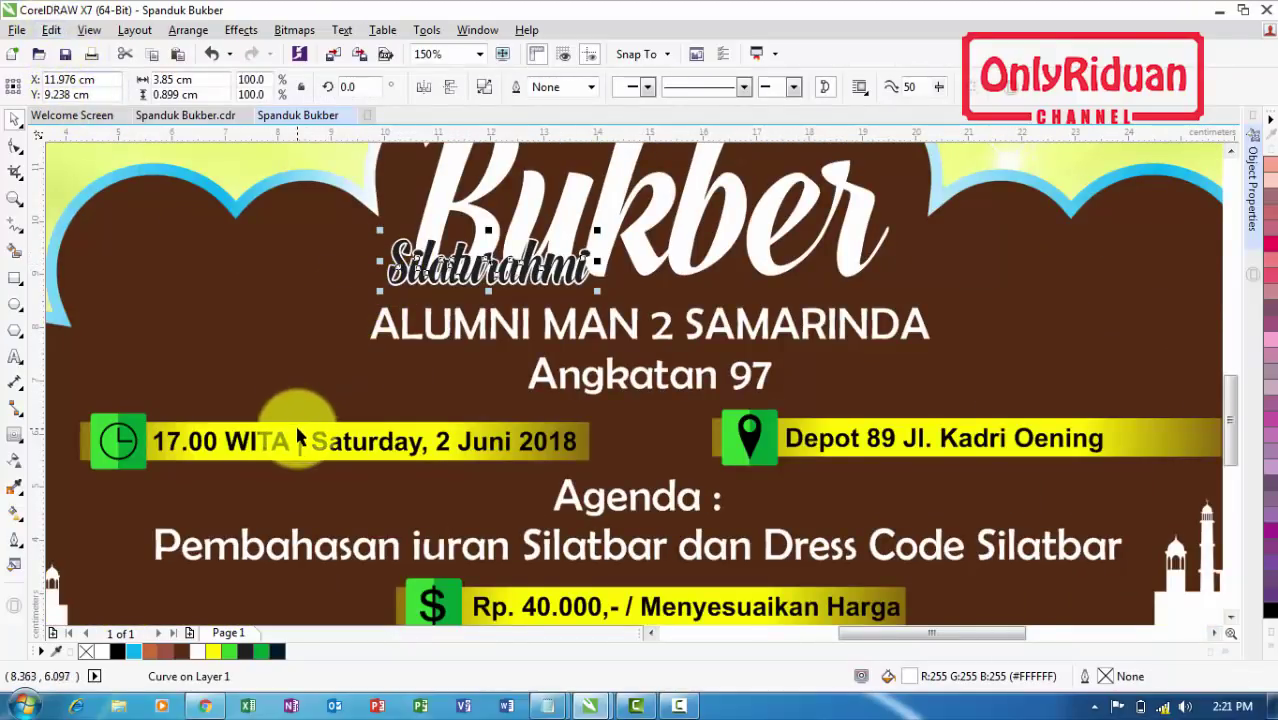
pyautogui.click(51, 30)
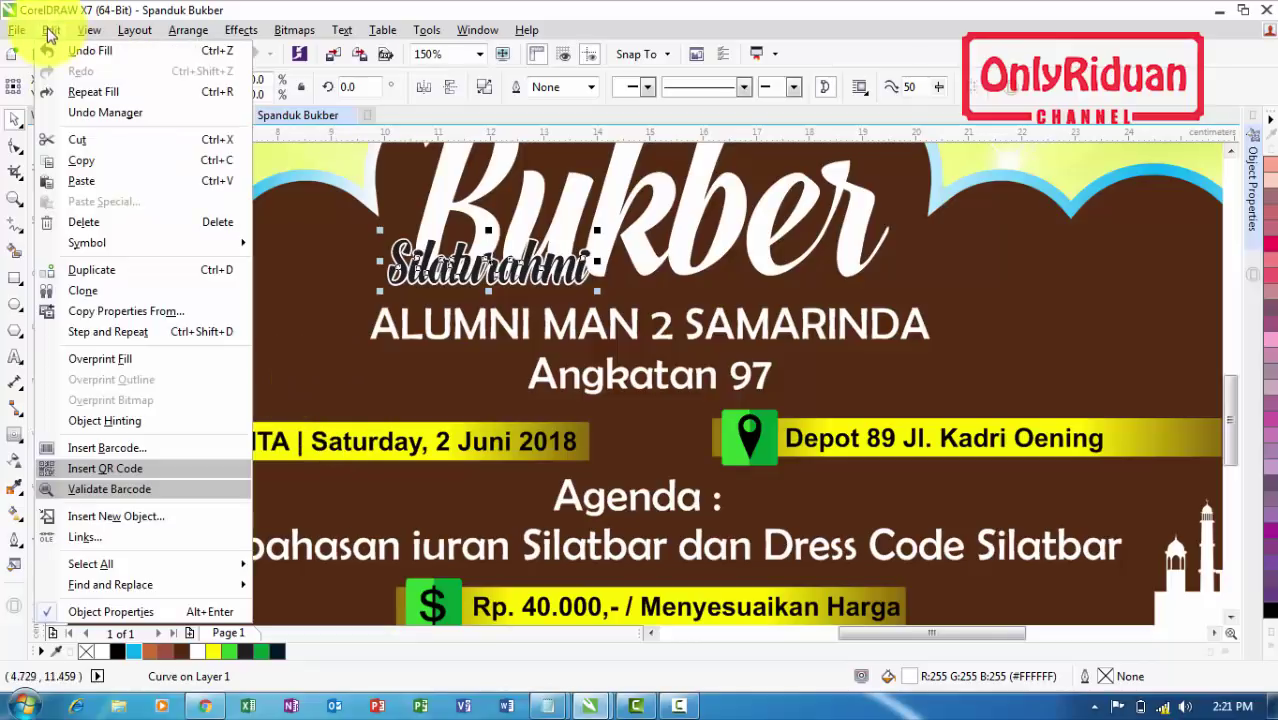
pyautogui.click(117, 313)
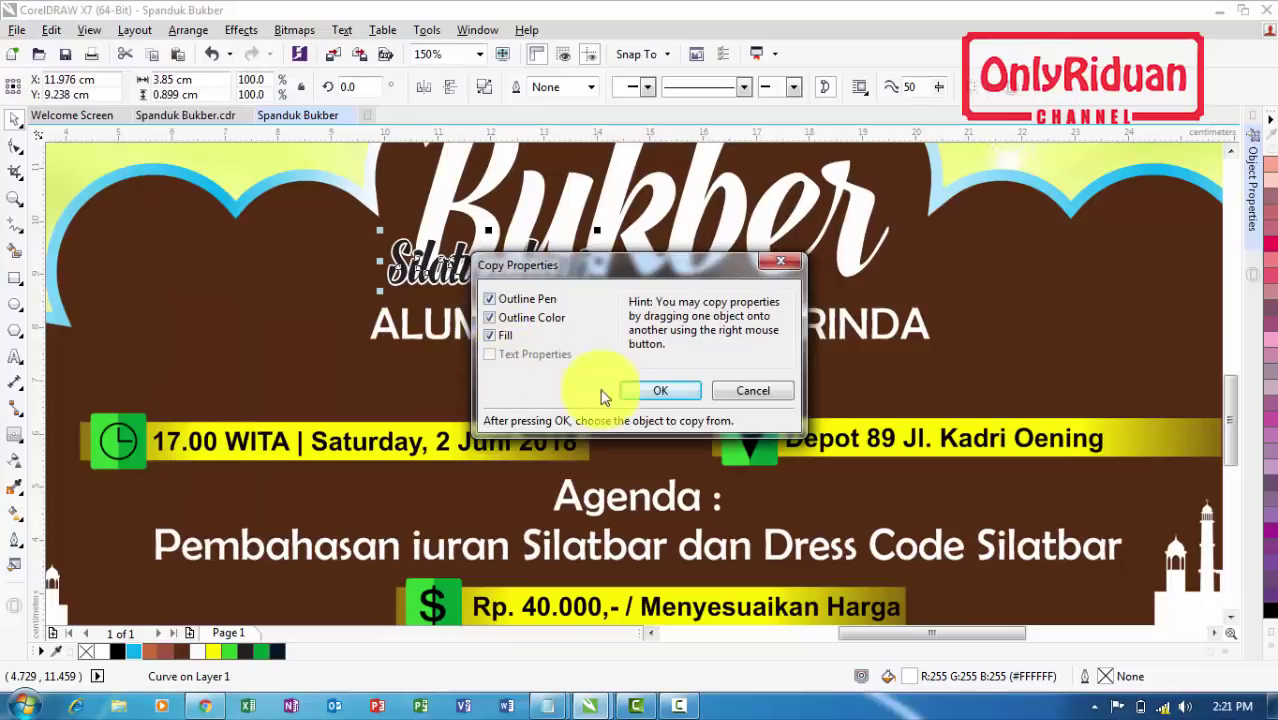
pyautogui.click(655, 391)
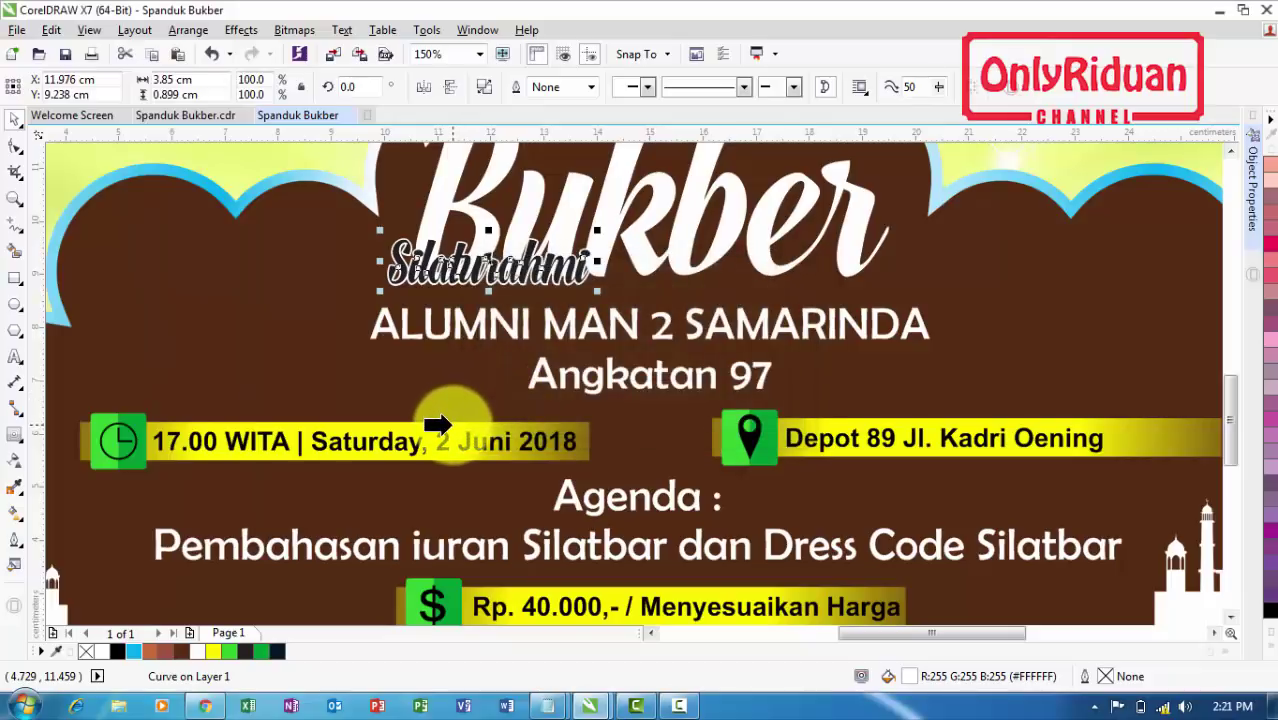
pyautogui.click(447, 425)
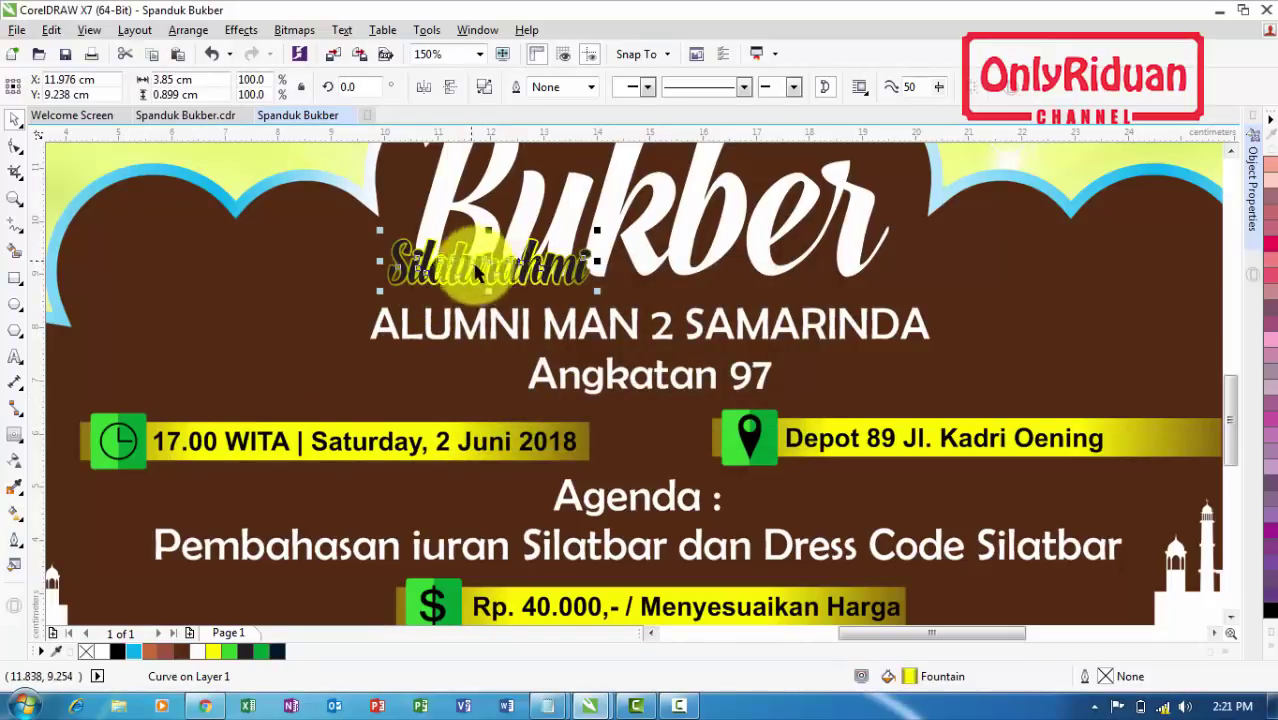
# Check the text shadows in Spanduk Bukber.cdr and give the banner's Bukber title a black shadow using a slightly offset white duplicate
pyautogui.scroll(-2, 481, 419)
pyautogui.scroll(2, 485, 410)
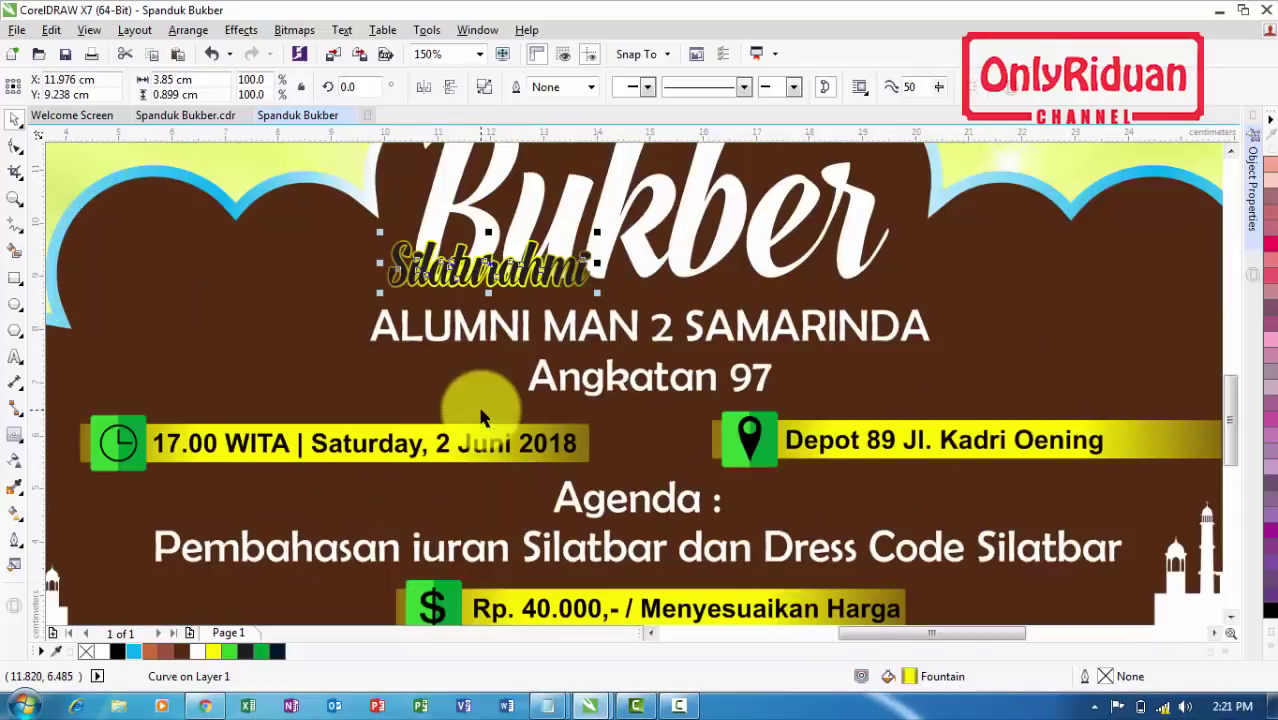
pyautogui.click(195, 116)
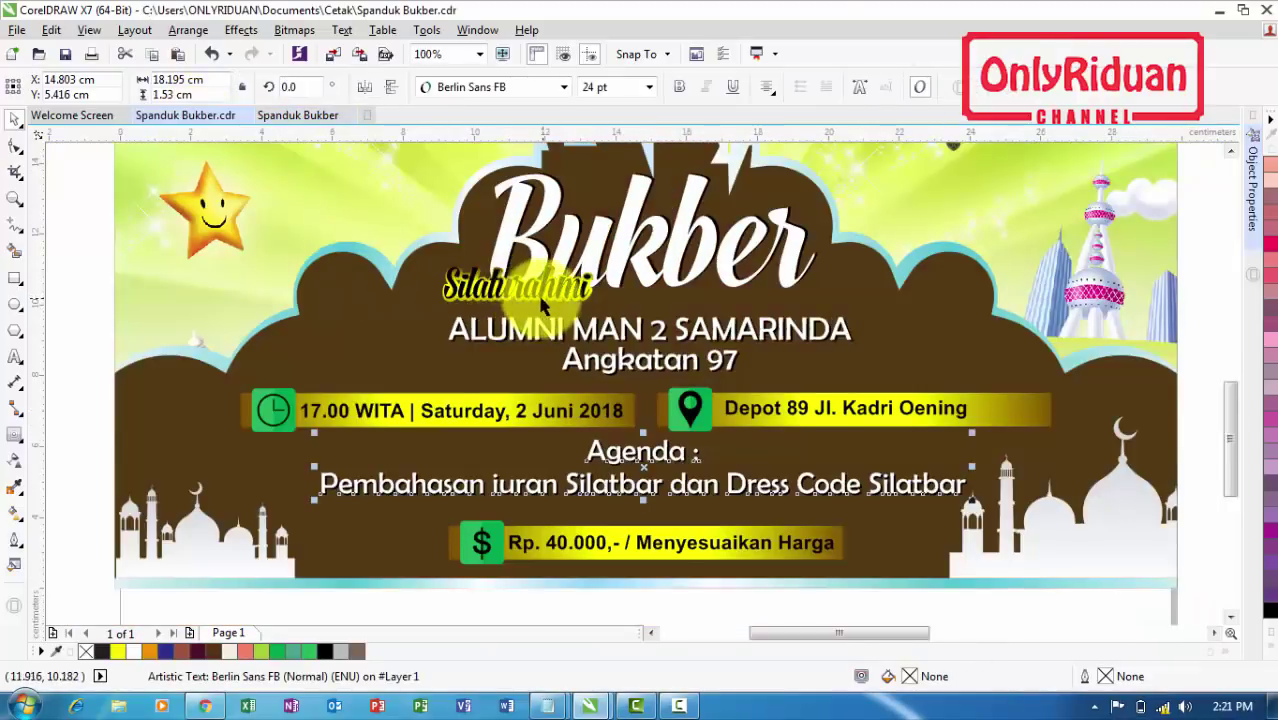
pyautogui.click(285, 117)
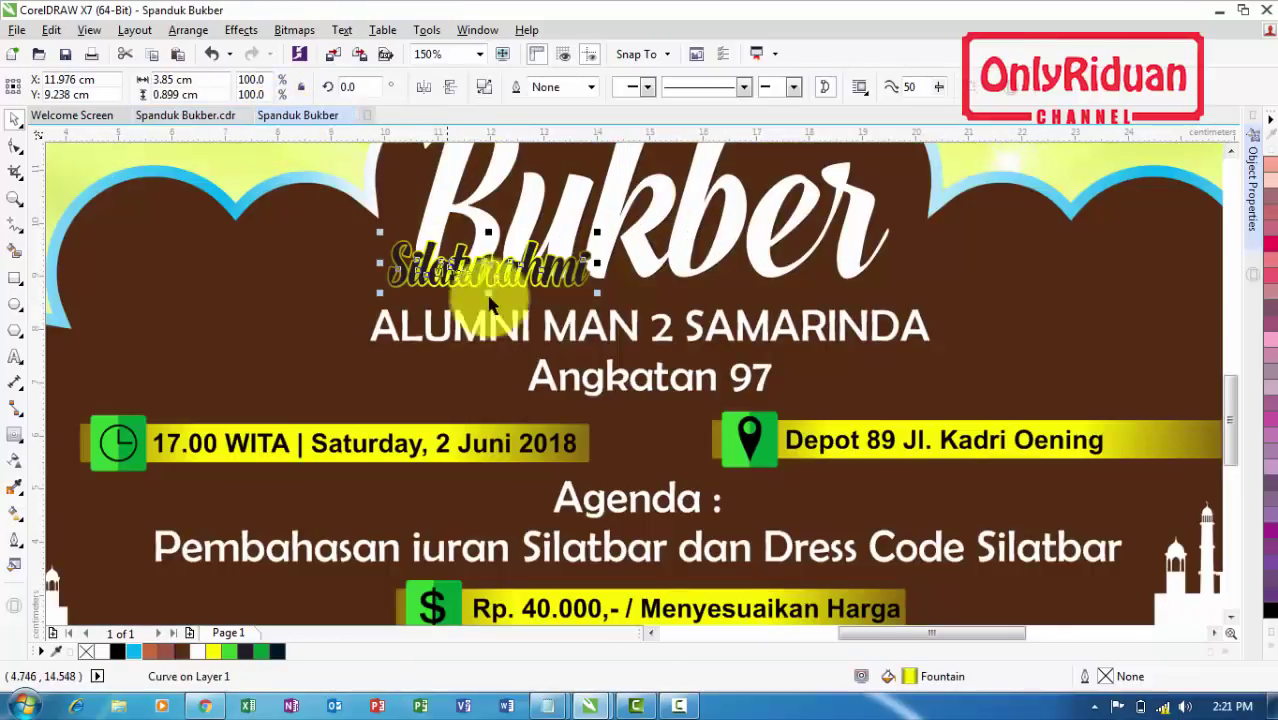
pyautogui.click(620, 222)
pyautogui.scroll(3, 812, 270)
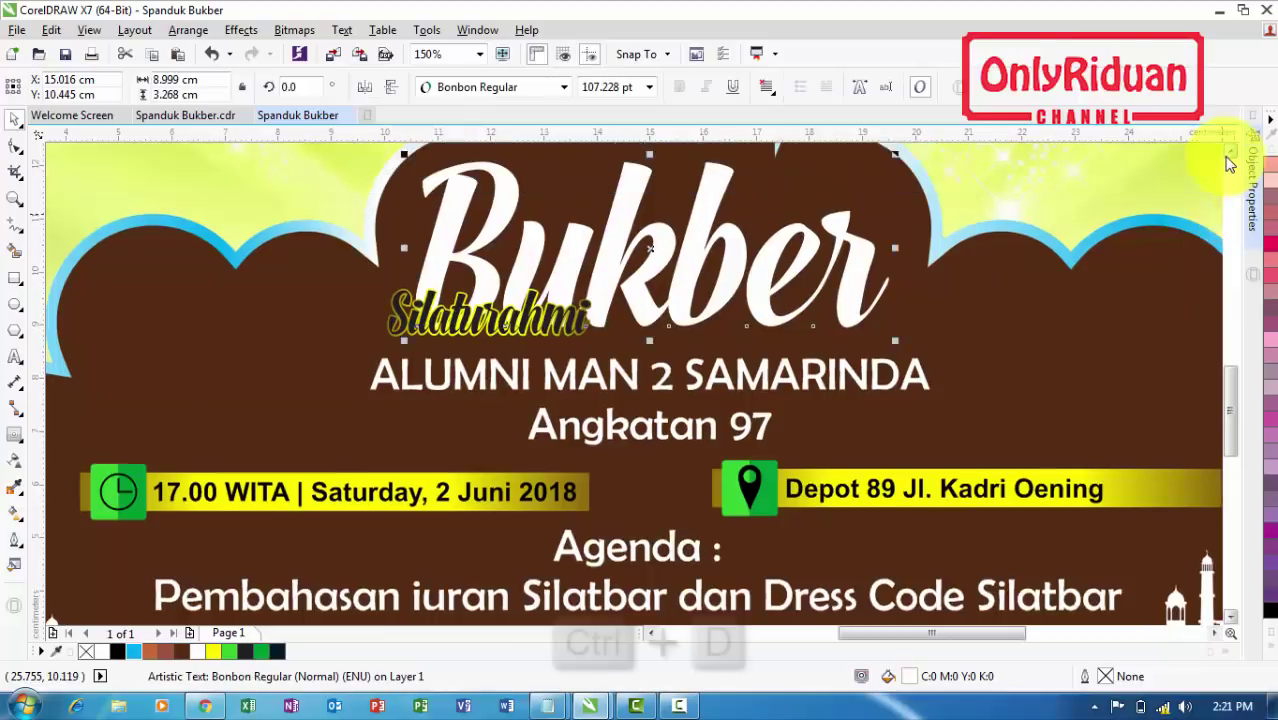
pyautogui.hotkey('ctrl', 'd')
pyautogui.hotkey('ctrl', 'd')
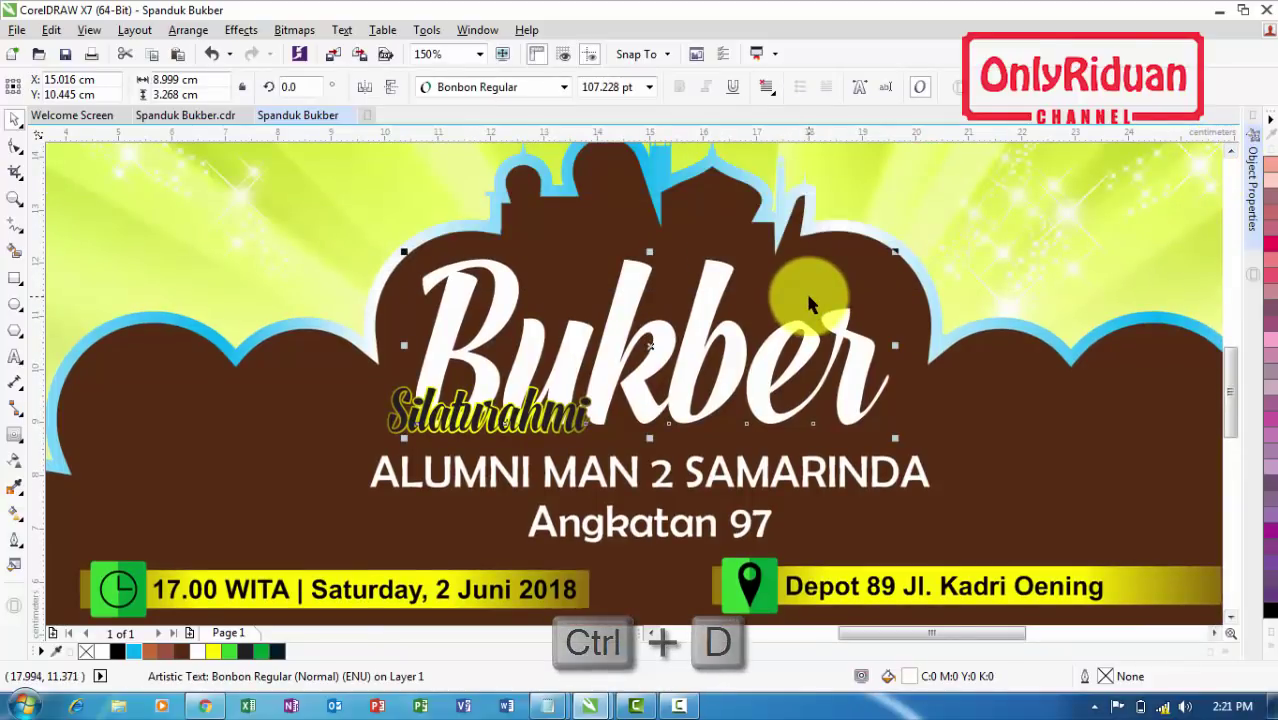
pyautogui.moveTo(702, 280); pyautogui.dragTo(812, 292)
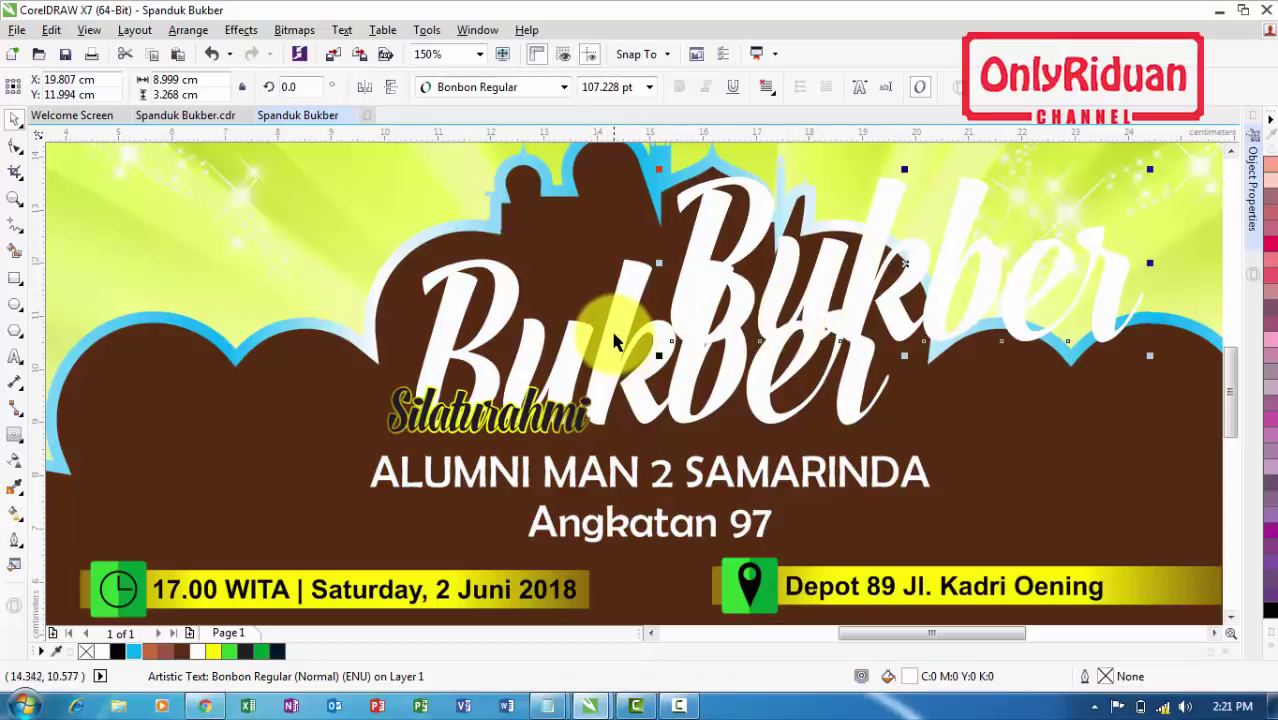
pyautogui.click(1268, 610)
pyautogui.moveTo(945, 278); pyautogui.dragTo(695, 343)
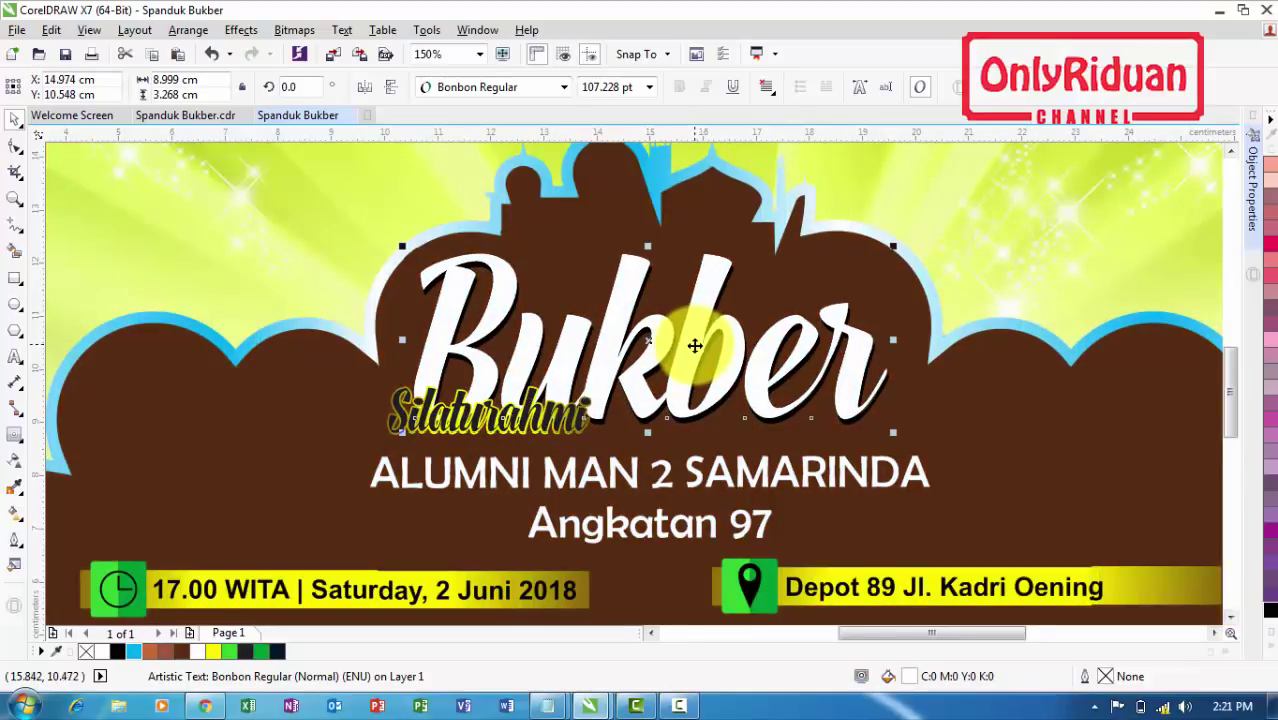
# Duplicate the ALUMNI MAN 2 SAMARINDA text, make the back copy black and offset the white copy slightly as a shadow effect
pyautogui.scroll(-5, 1232, 405)
pyautogui.click(830, 360)
pyautogui.hotkey('ctrl', 'd')
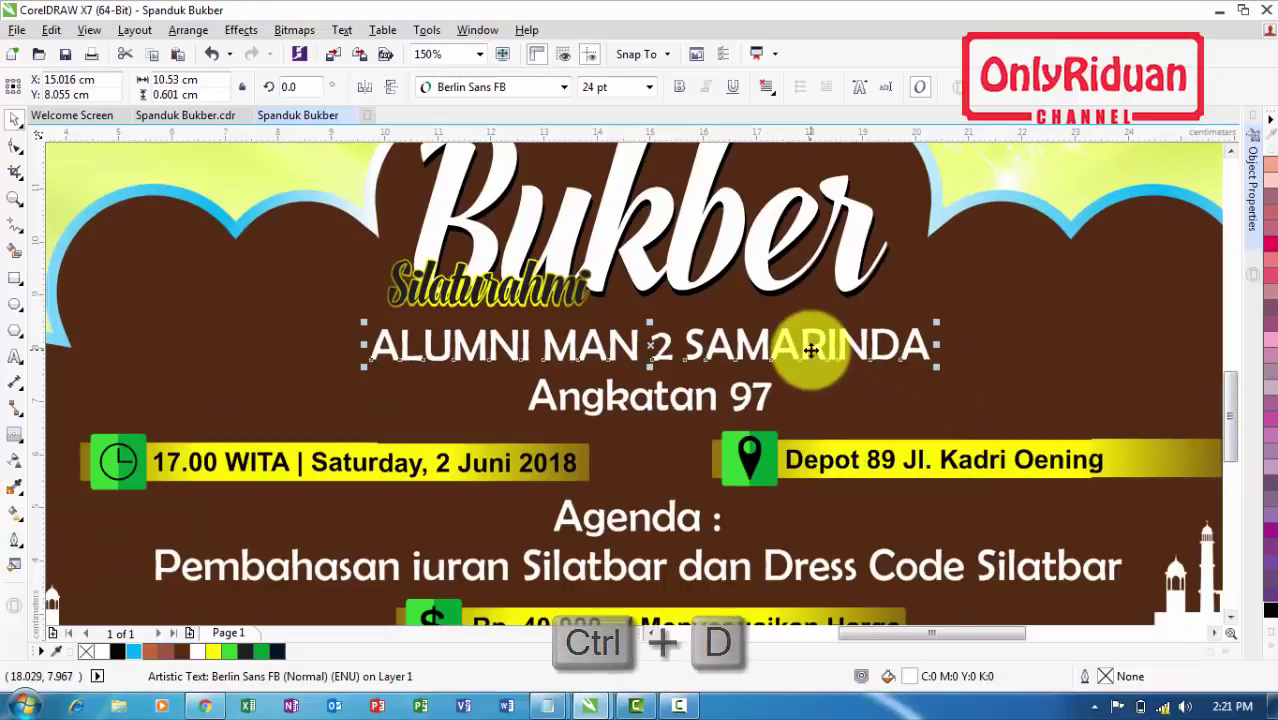
pyautogui.click(611, 348)
pyautogui.moveTo(765, 323); pyautogui.dragTo(742, 338)
# Give the Angkatan 97 text a black shadow by duplicating it, blackening the back copy and placing the white copy slightly offset
pyautogui.click(762, 390)
pyautogui.hotkey('ctrl', 'd')
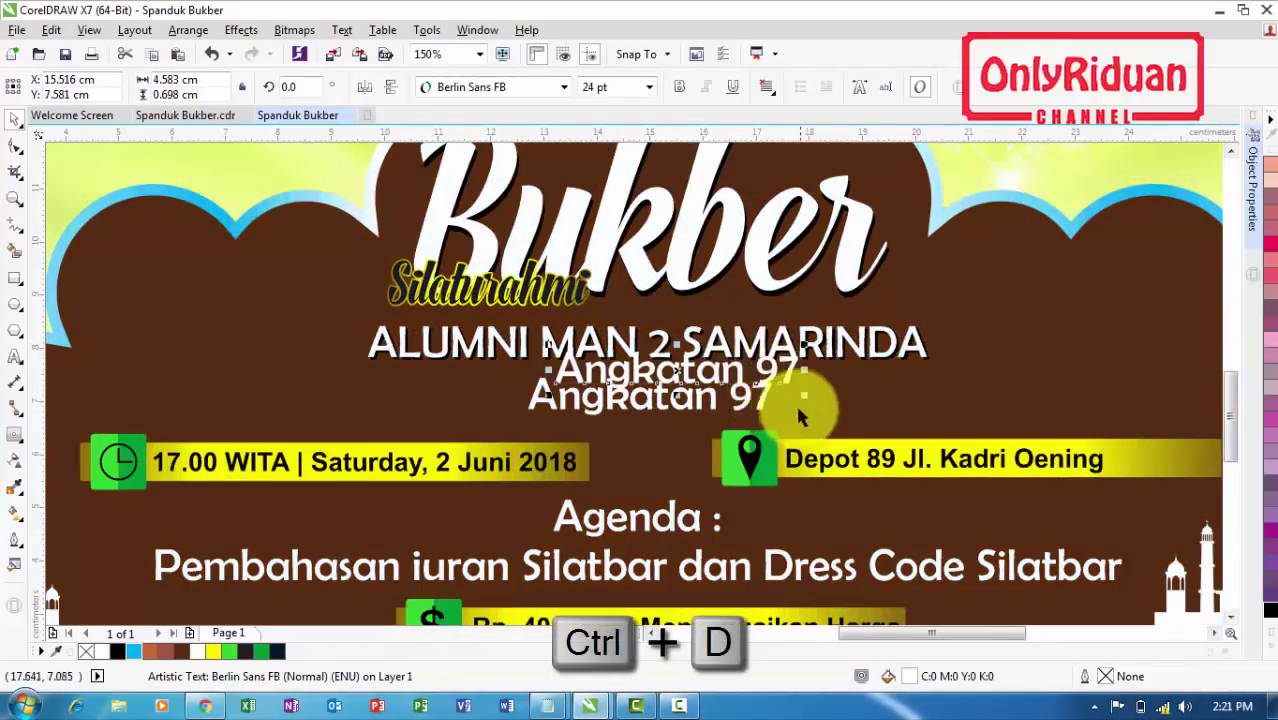
pyautogui.click(741, 400)
pyautogui.moveTo(745, 400); pyautogui.dragTo(686, 392)
# Duplicate the two-line Agenda text, colour the original black and place the white duplicate slightly up and left over it
pyautogui.click(672, 512)
pyautogui.hotkey('ctrl', 'd')
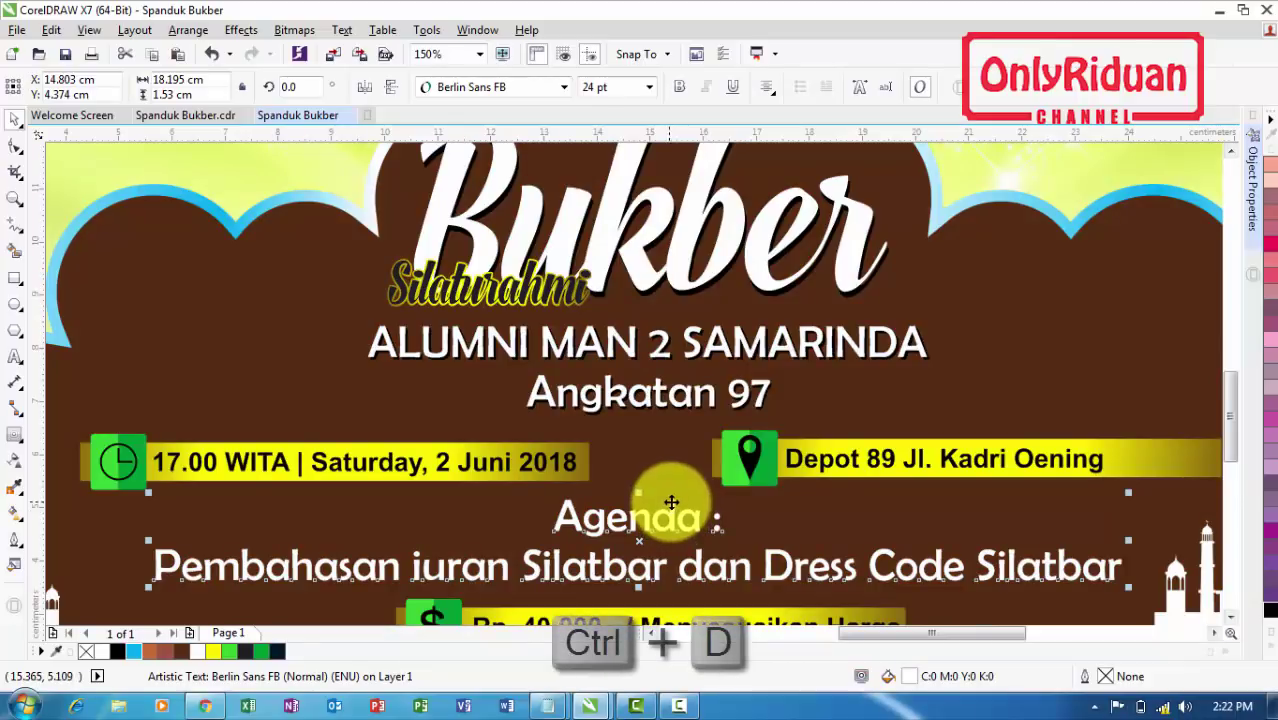
pyautogui.click(745, 566)
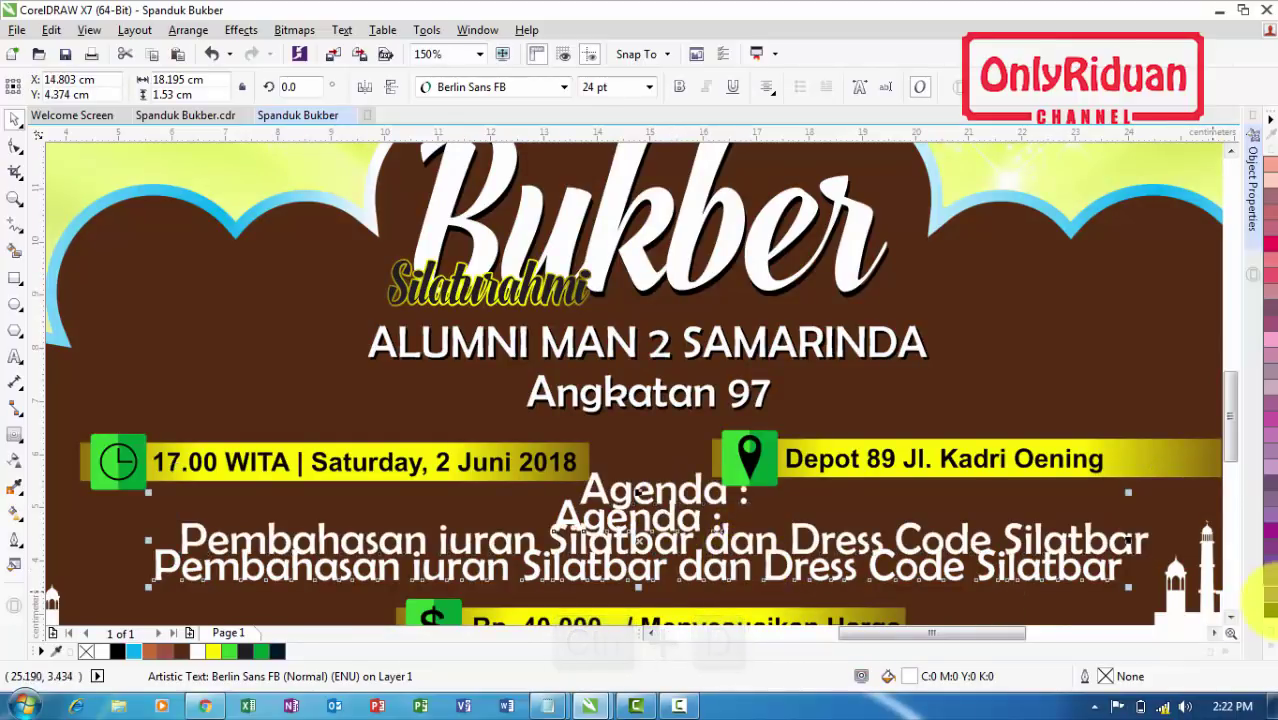
pyautogui.click(1270, 610)
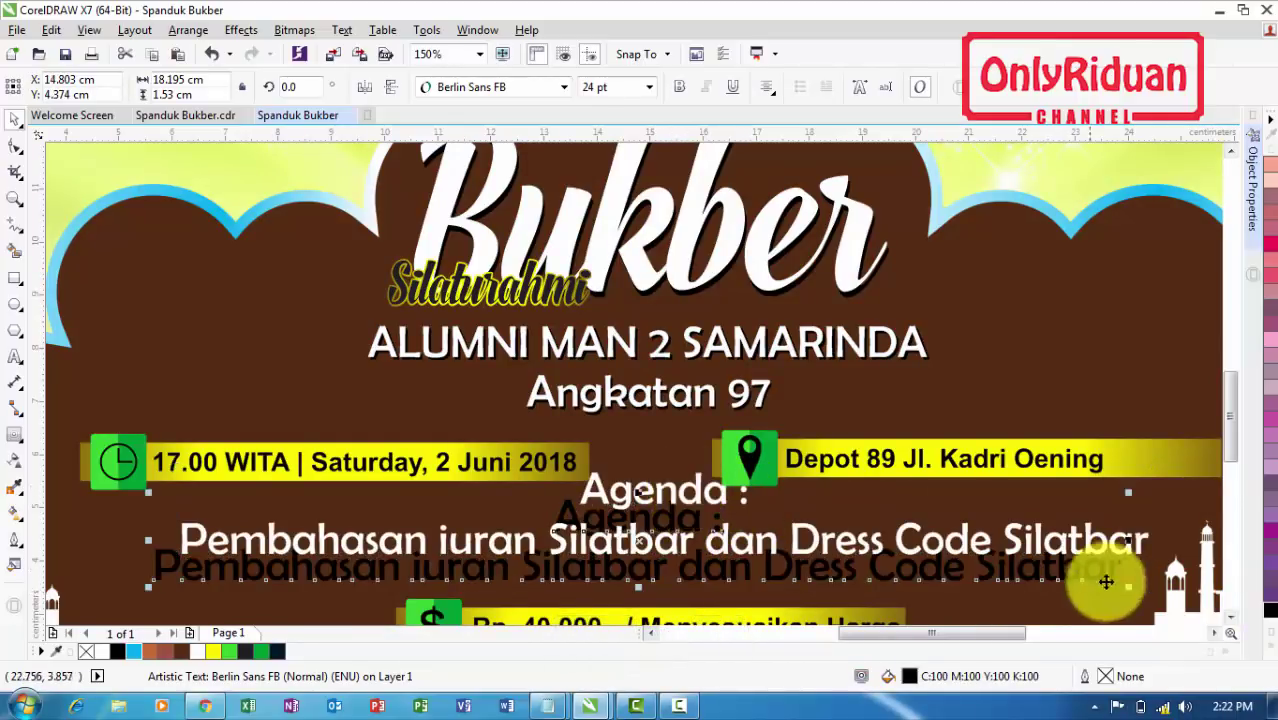
pyautogui.moveTo(703, 490); pyautogui.dragTo(670, 511)
pyautogui.scroll(-2, 670, 511)
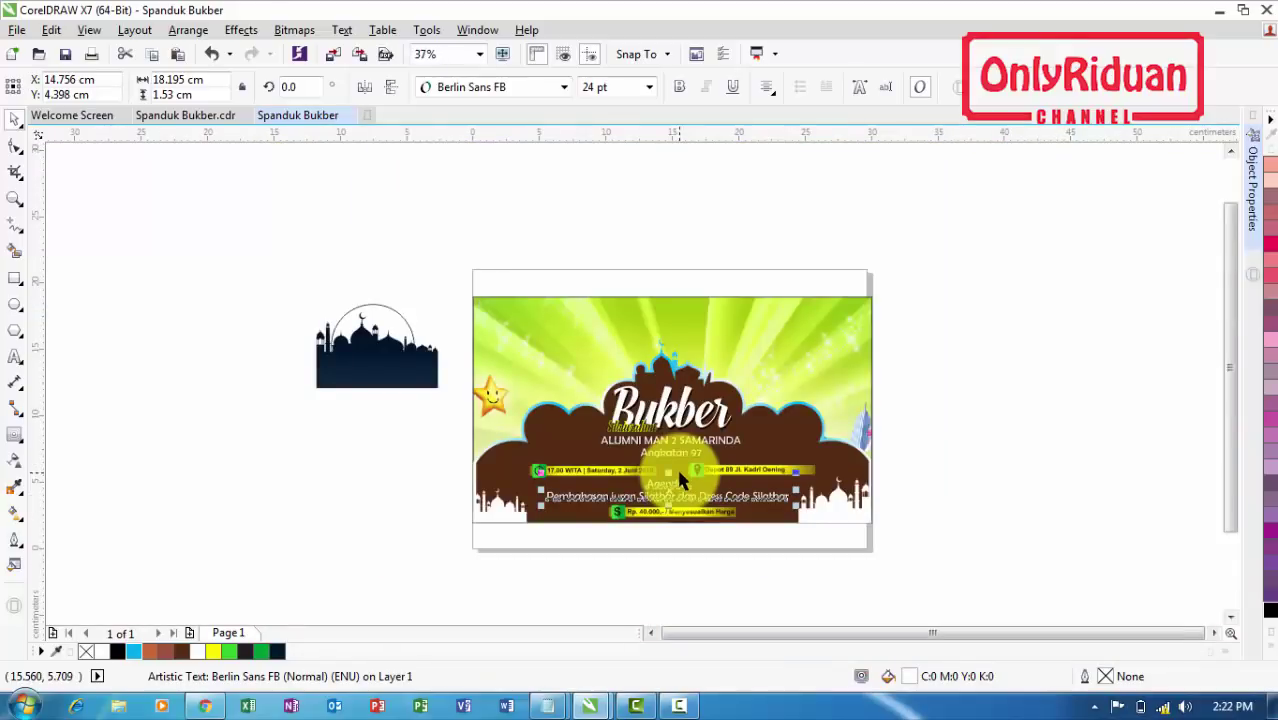
# Copy both hanging lanterns from Spanduk Bukber.cdr, paste them into the new banner and deselect them
pyautogui.click(186, 115)
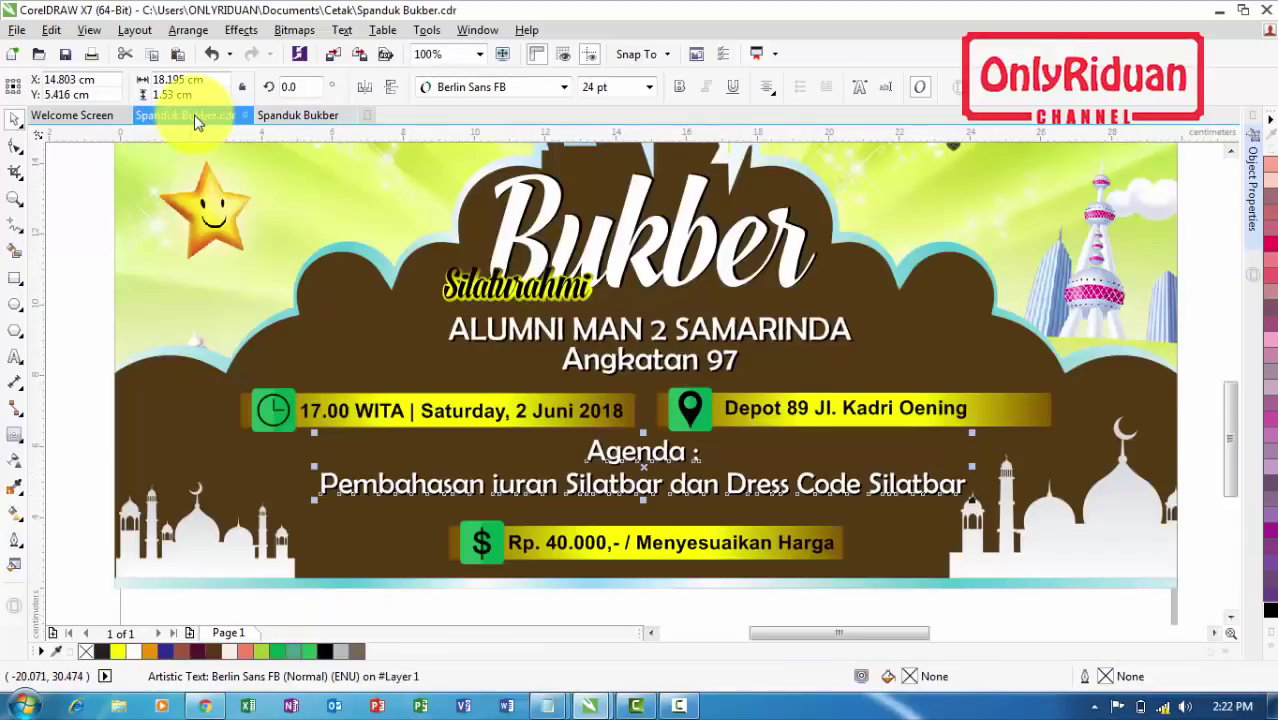
pyautogui.moveTo(1224, 400); pyautogui.dragTo(1233, 343)
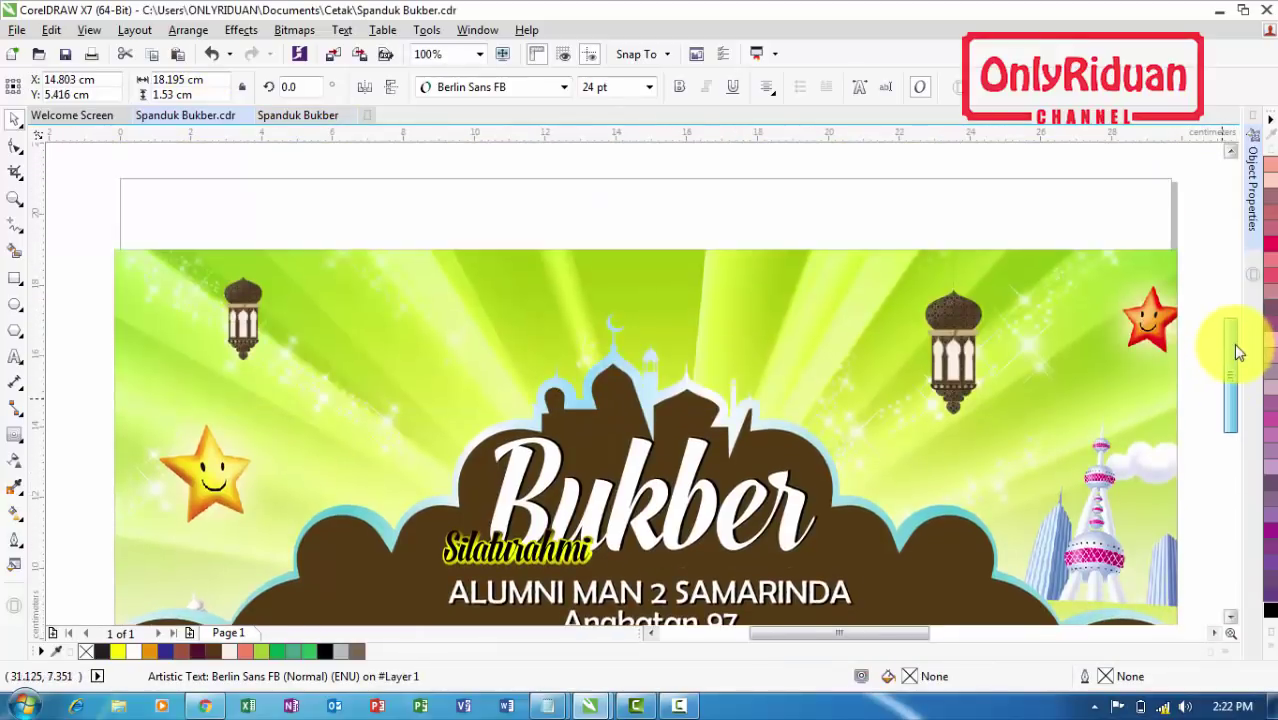
pyautogui.click(965, 355)
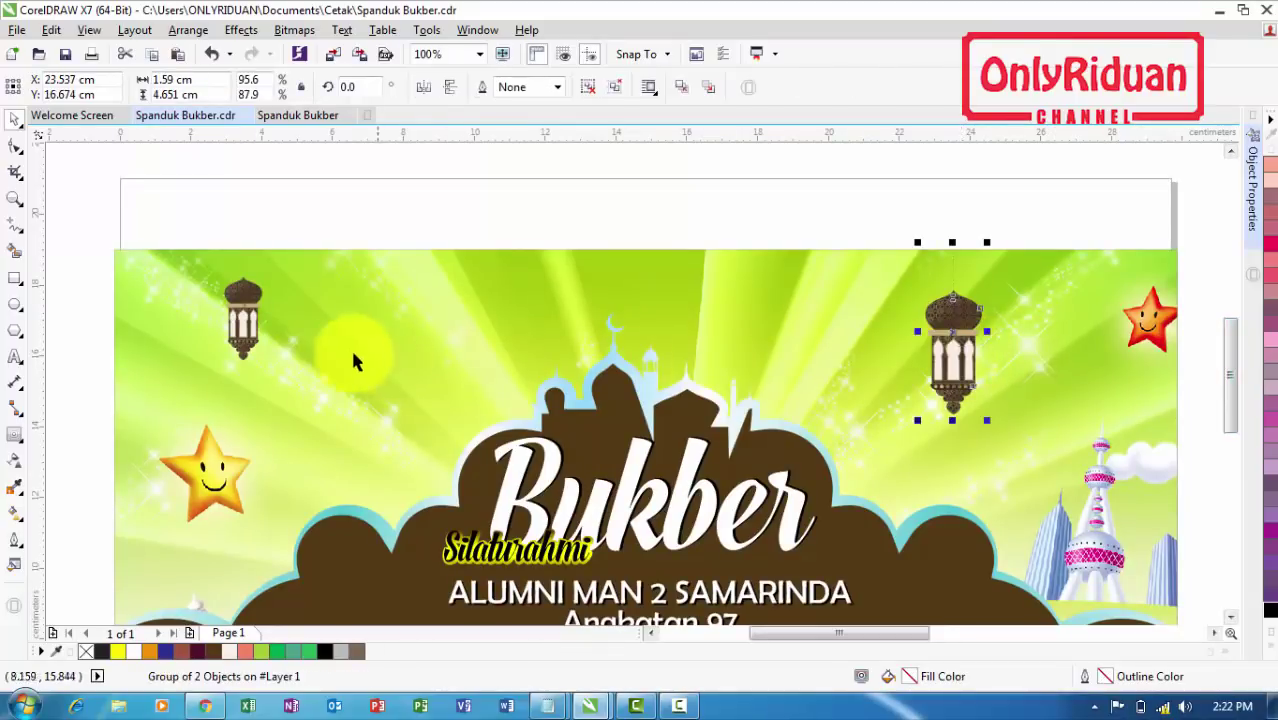
pyautogui.keyDown('shift'); pyautogui.click(244, 296); pyautogui.keyUp('shift')
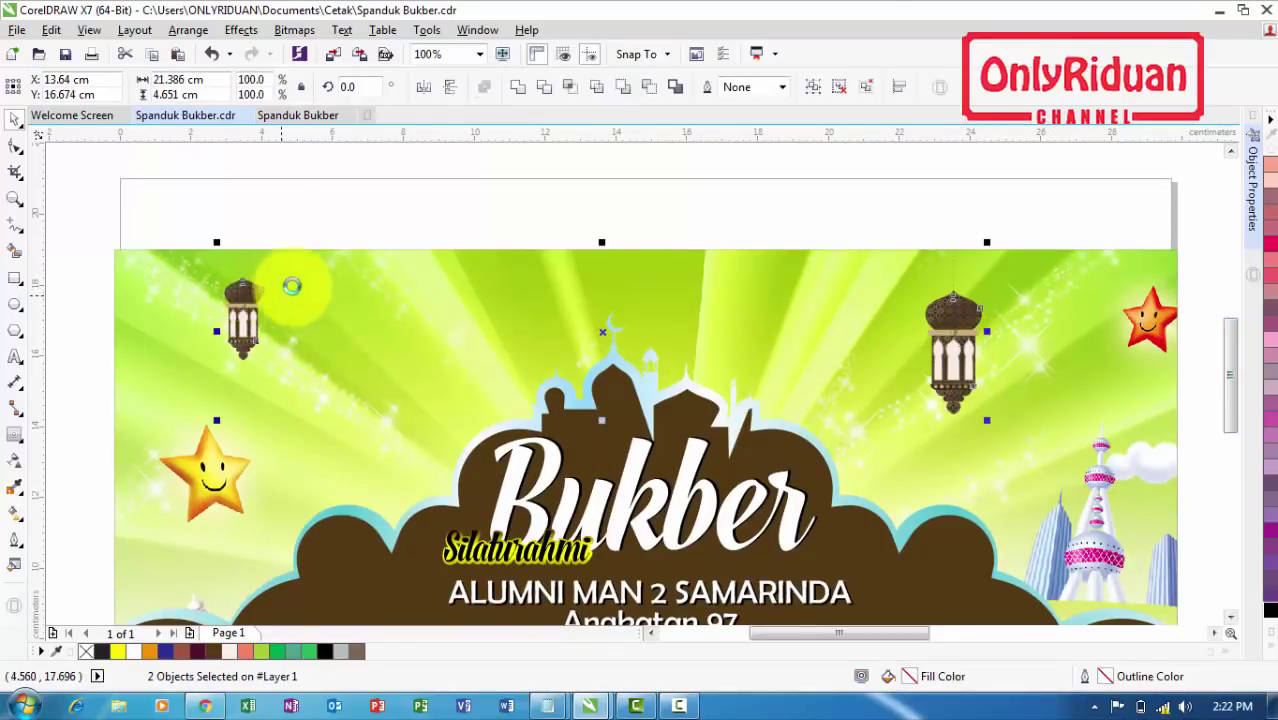
pyautogui.click(310, 117)
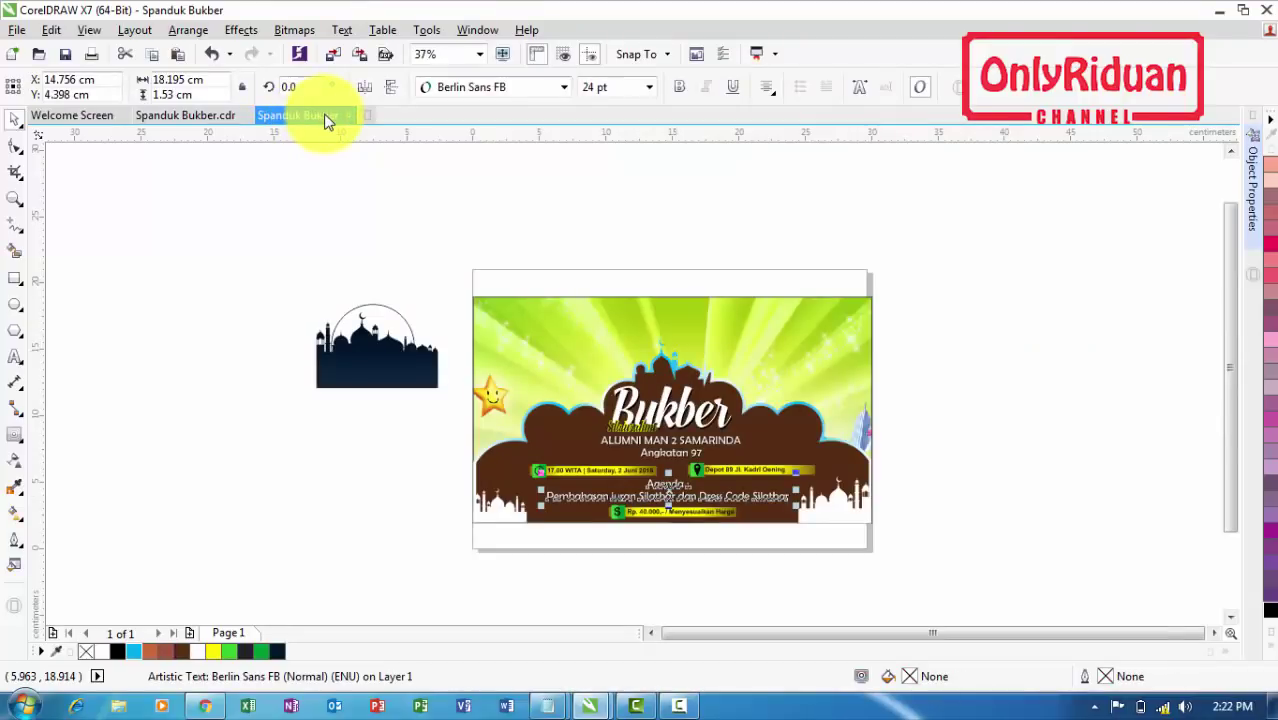
pyautogui.hotkey('ctrl', 'v')
pyautogui.click(1000, 389)
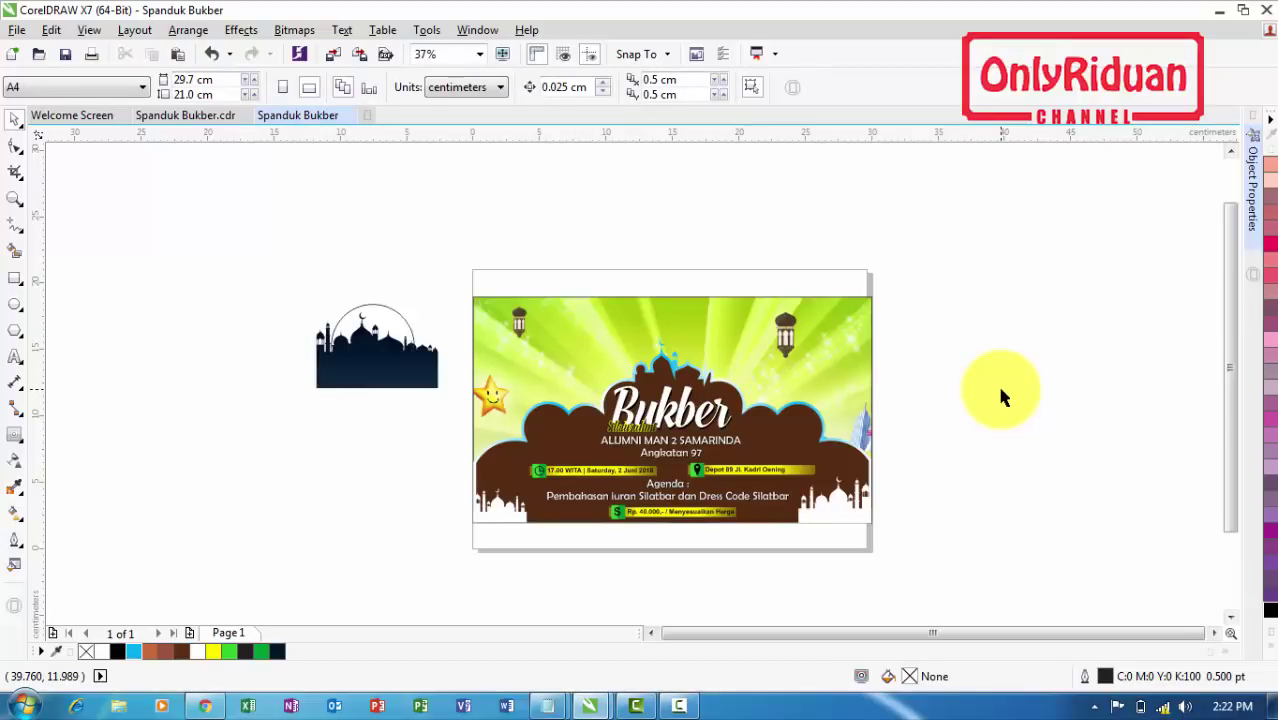
# Select all objects of the banner, leaving out the spare mosque silhouette beside the page, and group them
pyautogui.click(15, 200)
pyautogui.moveTo(450, 282); pyautogui.dragTo(900, 543)
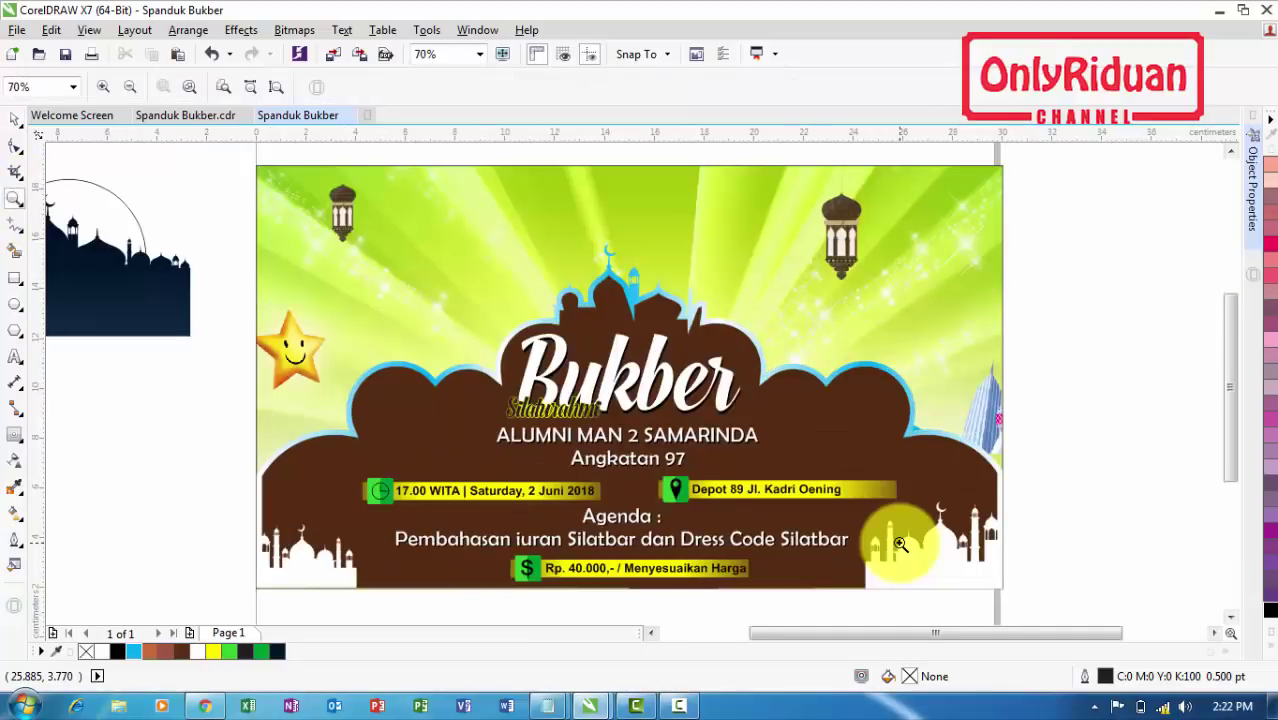
pyautogui.click(15, 119)
pyautogui.moveTo(235, 165); pyautogui.dragTo(1019, 566)
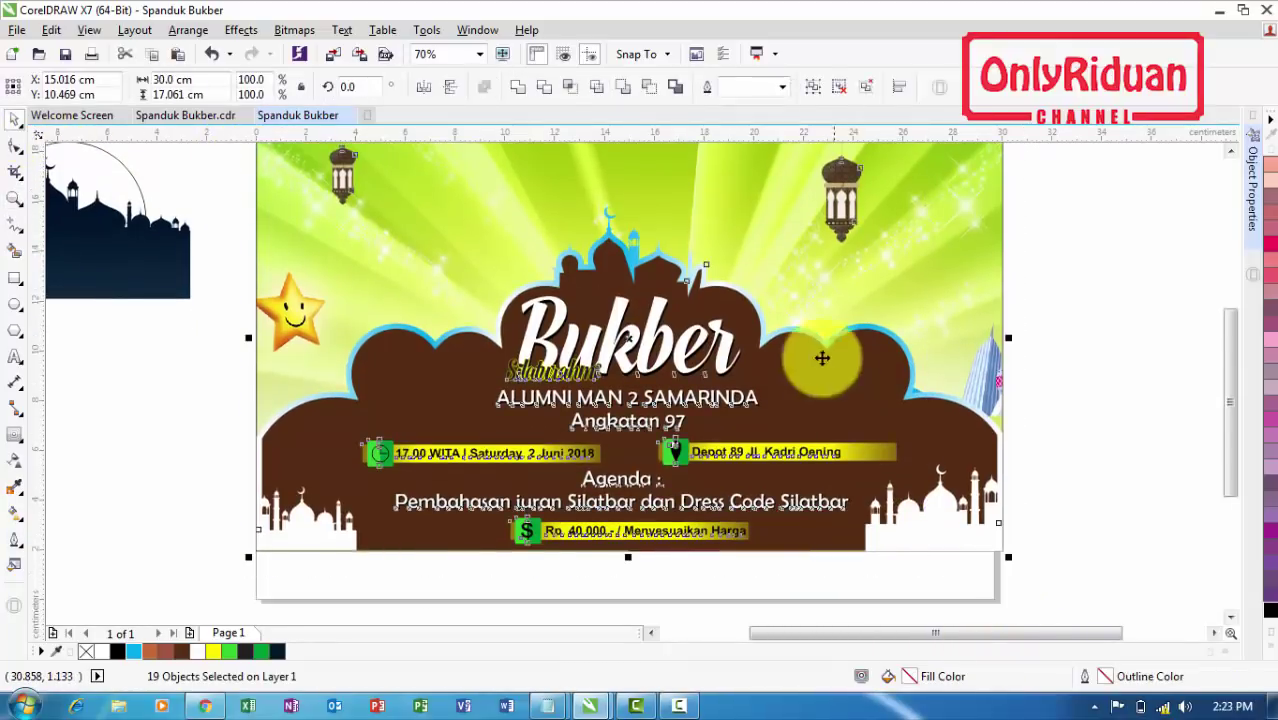
pyautogui.hotkey('ctrl', 'g')
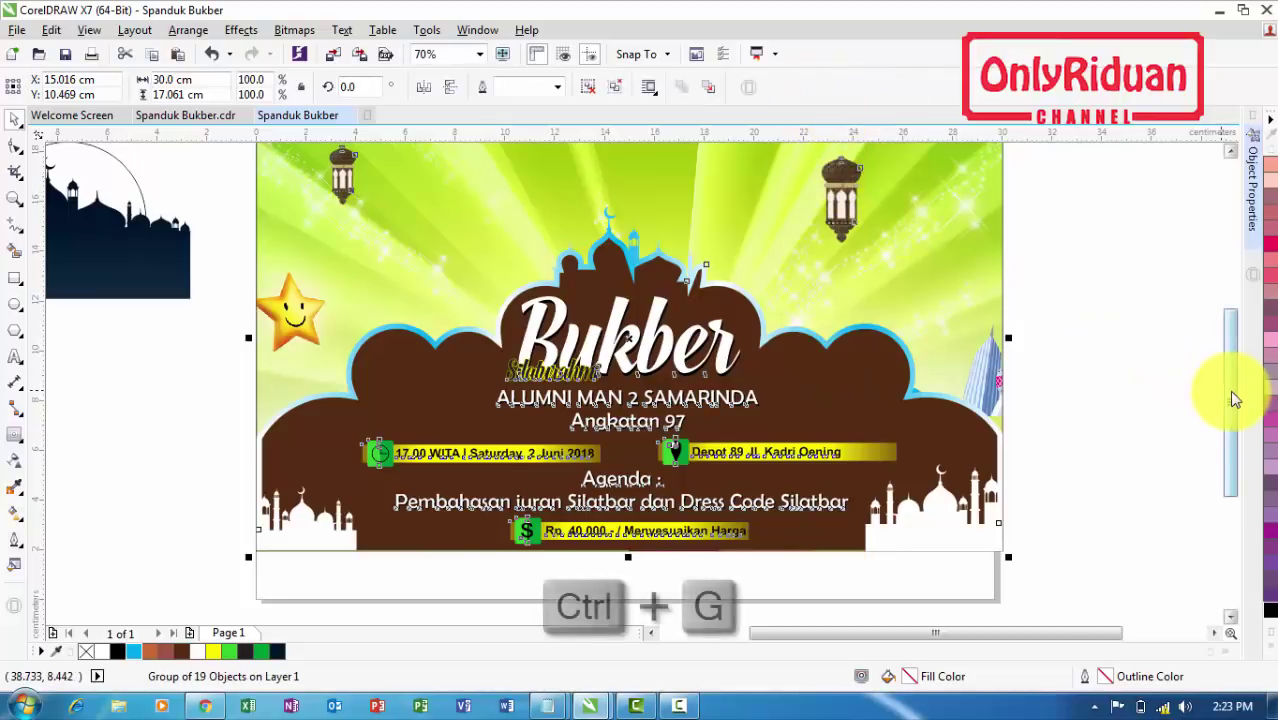
pyautogui.scroll(1, 1229, 388)
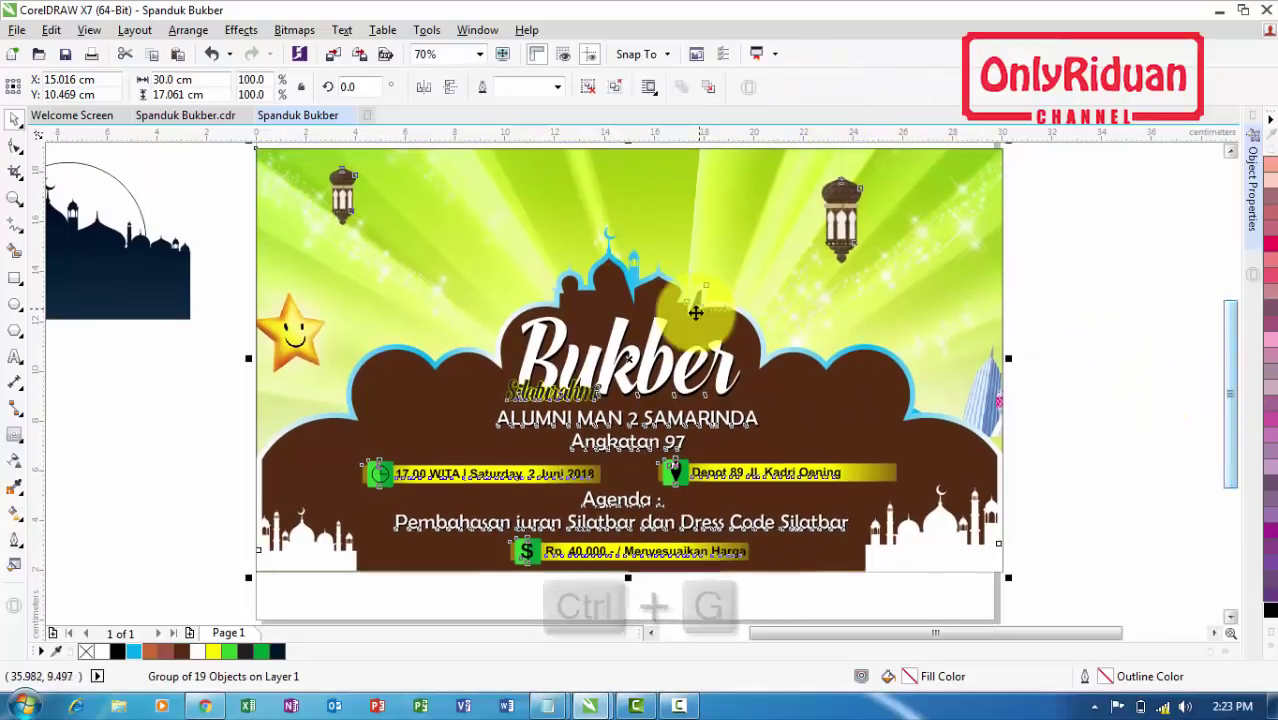
# Export only the selected banner to the Cetak folder as a JPEG named "Spanduk Bukber 300x170cm 1 lembar"
pyautogui.click(17, 30)
pyautogui.click(62, 342)
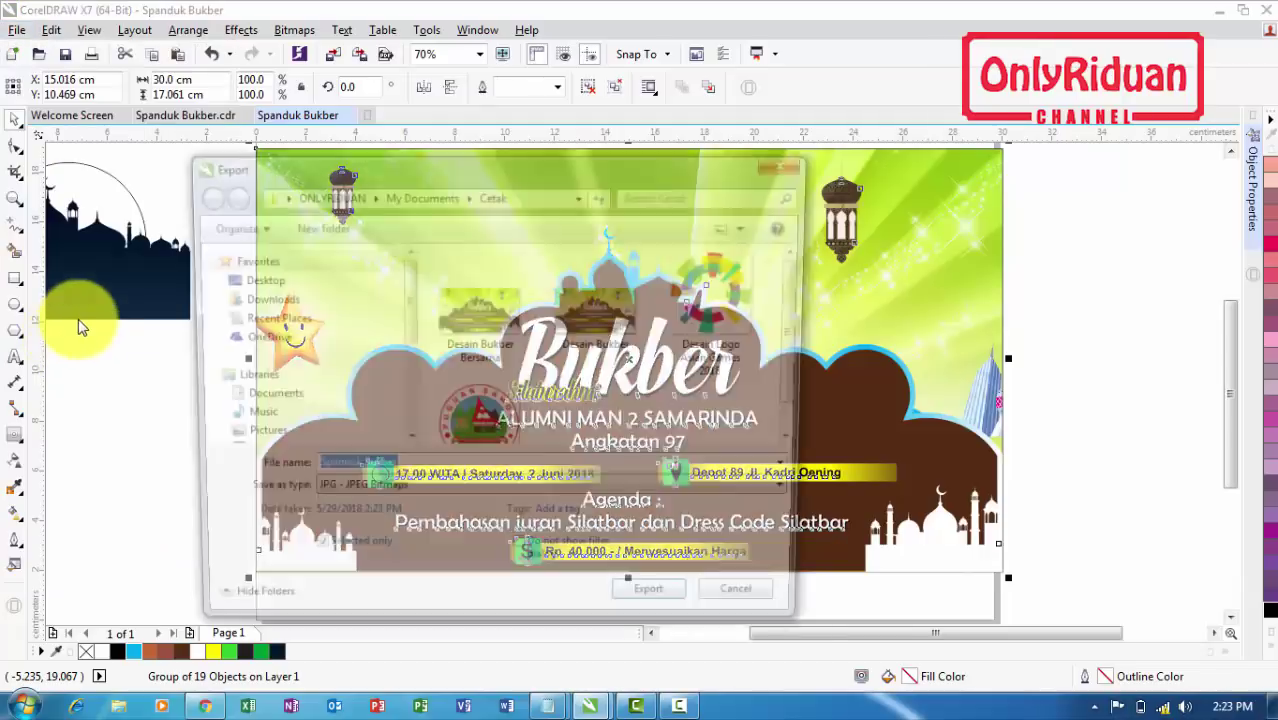
pyautogui.click(407, 476)
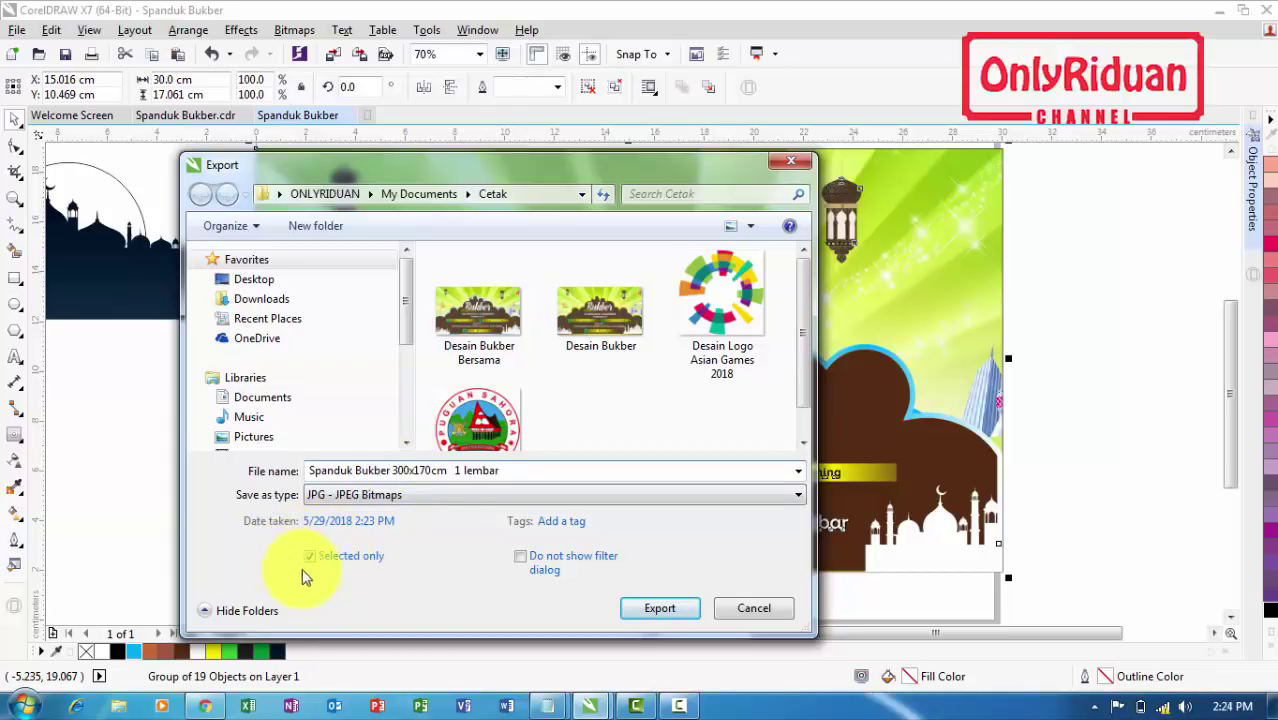
pyautogui.moveTo(371, 172); pyautogui.dragTo(516, 164)
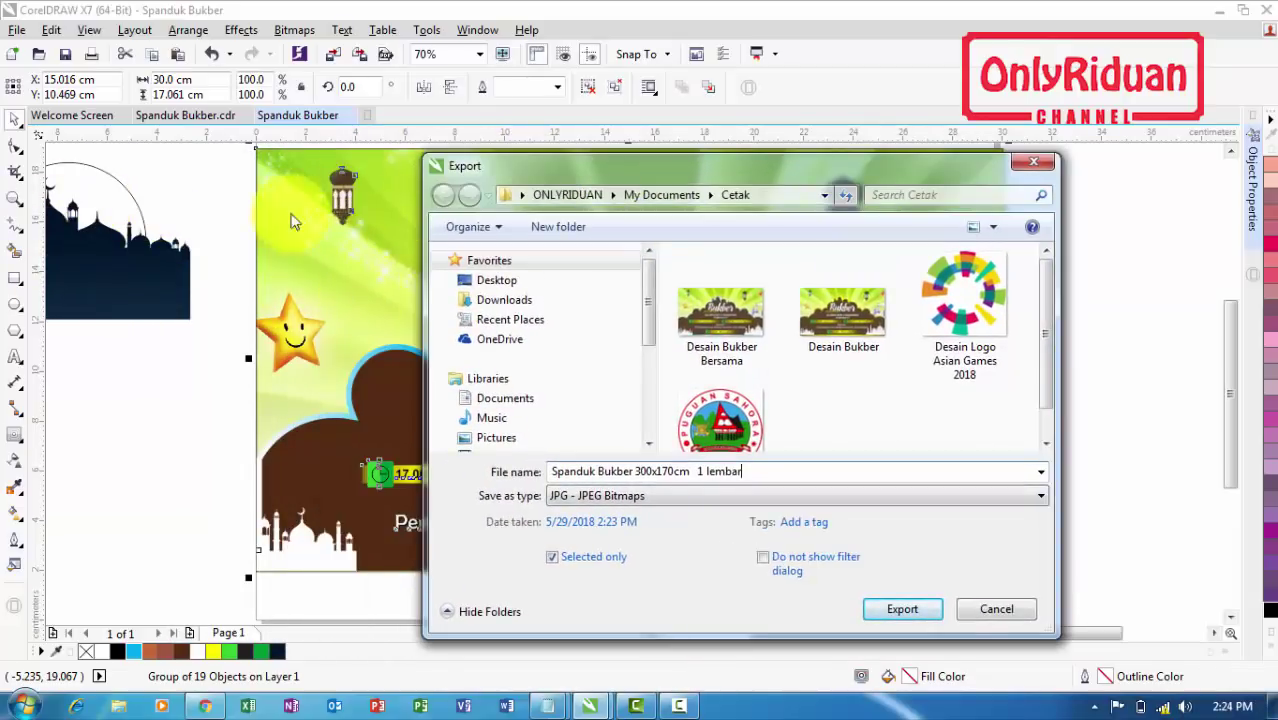
pyautogui.moveTo(516, 172); pyautogui.dragTo(358, 174)
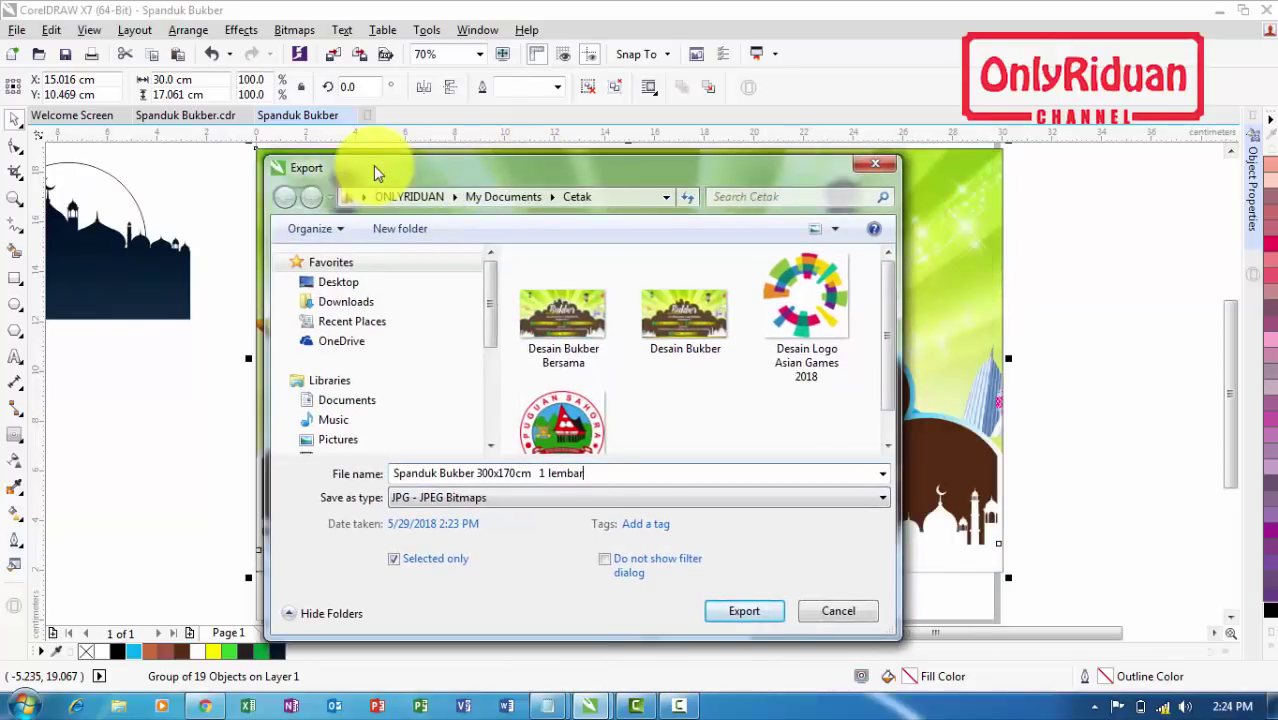
pyautogui.click(746, 611)
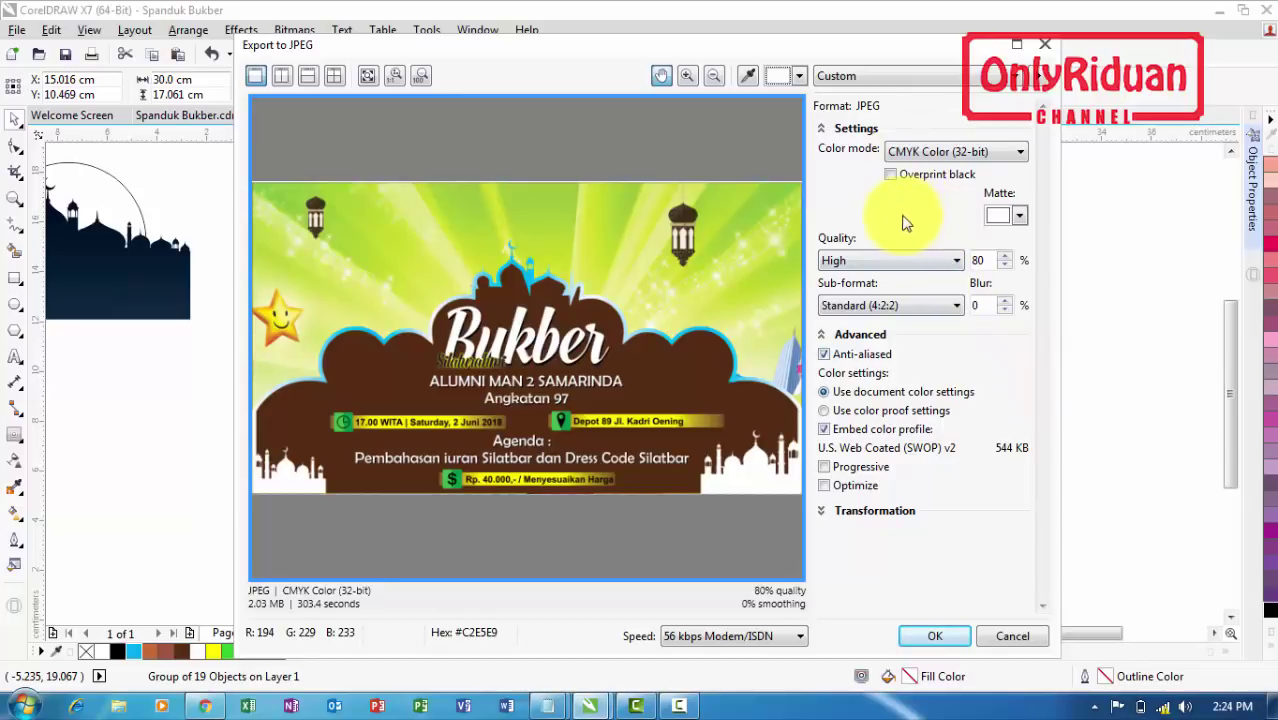
# Keep the JPEG colour mode at CMYK Color (32-bit), set the resolution to 100 and the export width to 300 cm
pyautogui.click(919, 156)
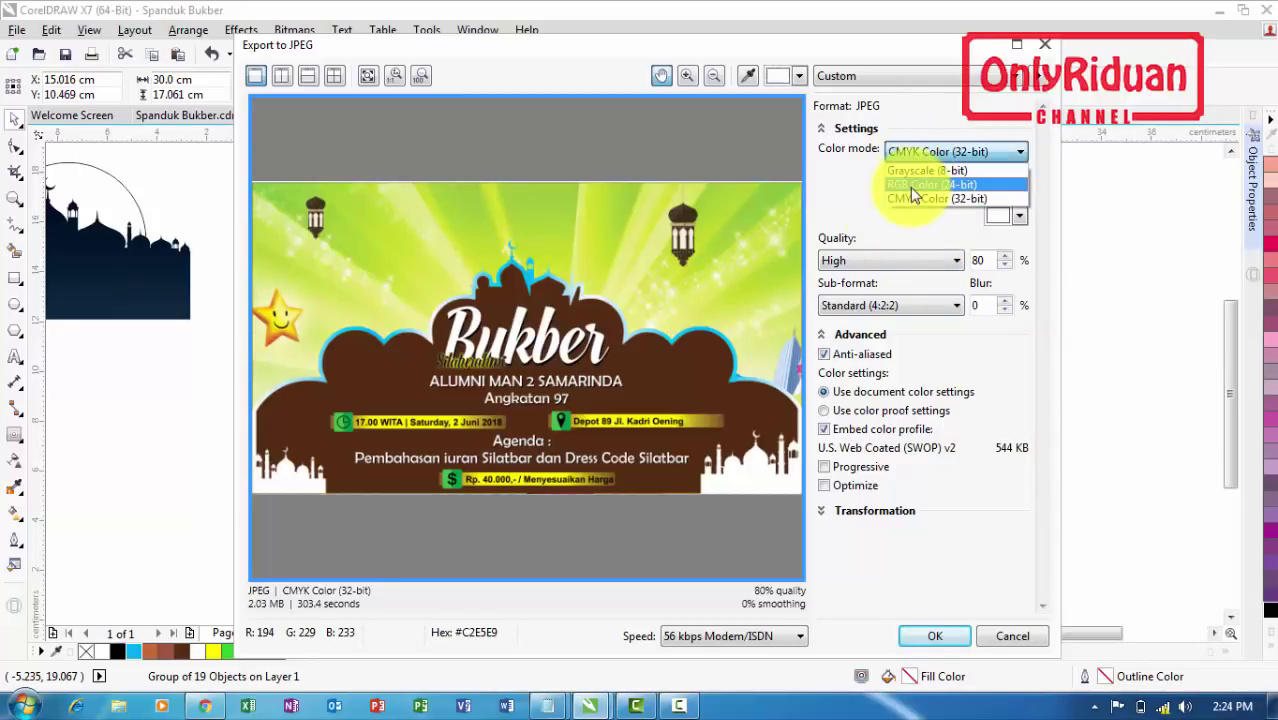
pyautogui.click(913, 156)
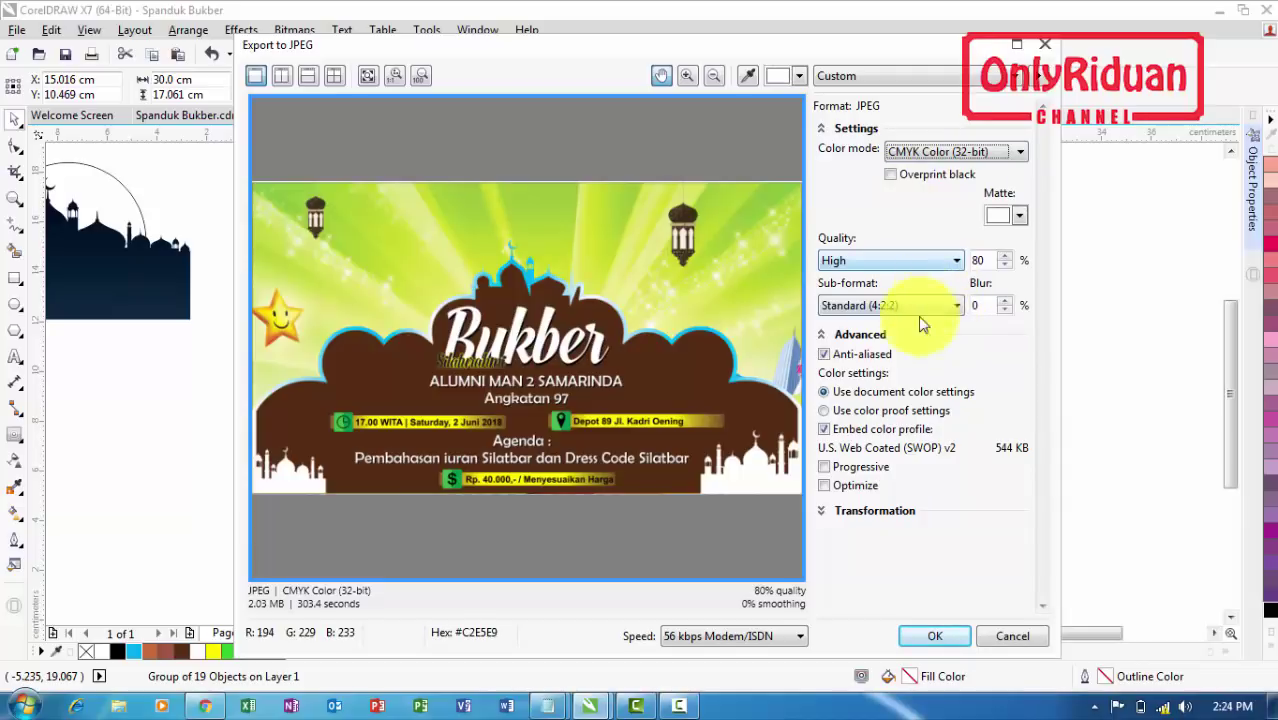
pyautogui.click(822, 511)
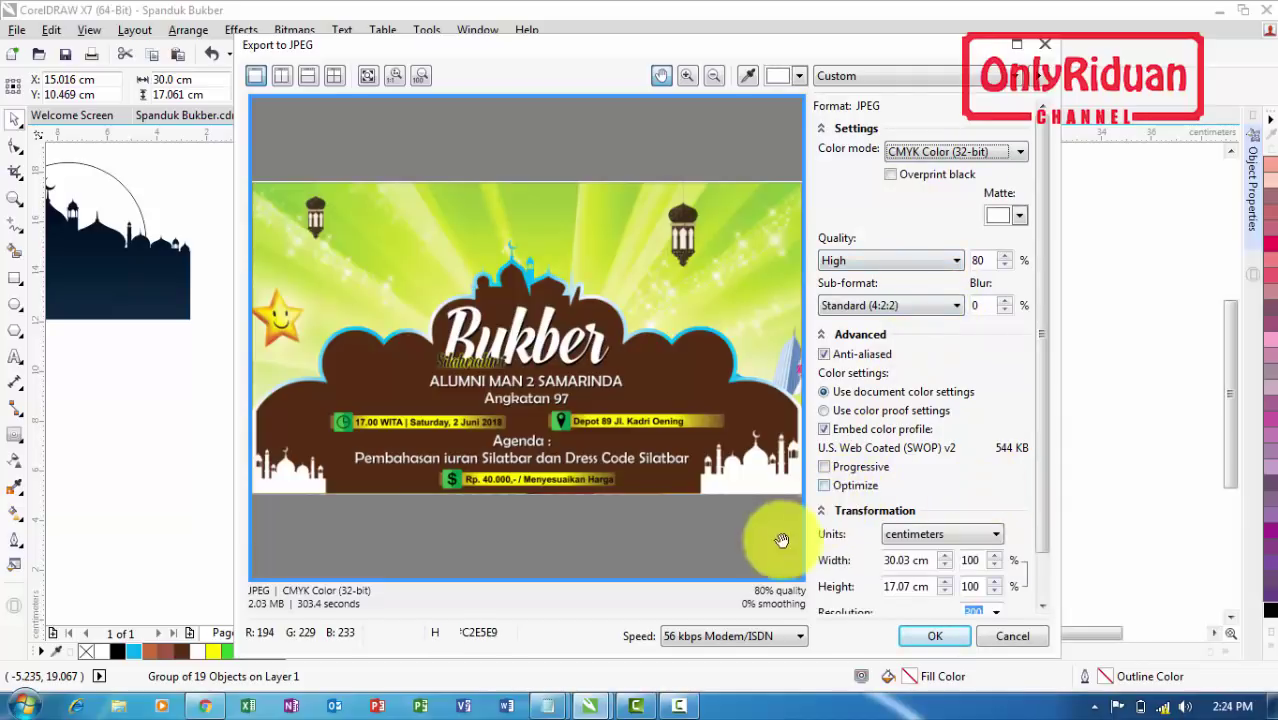
pyautogui.moveTo(1040, 440); pyautogui.dragTo(1047, 499)
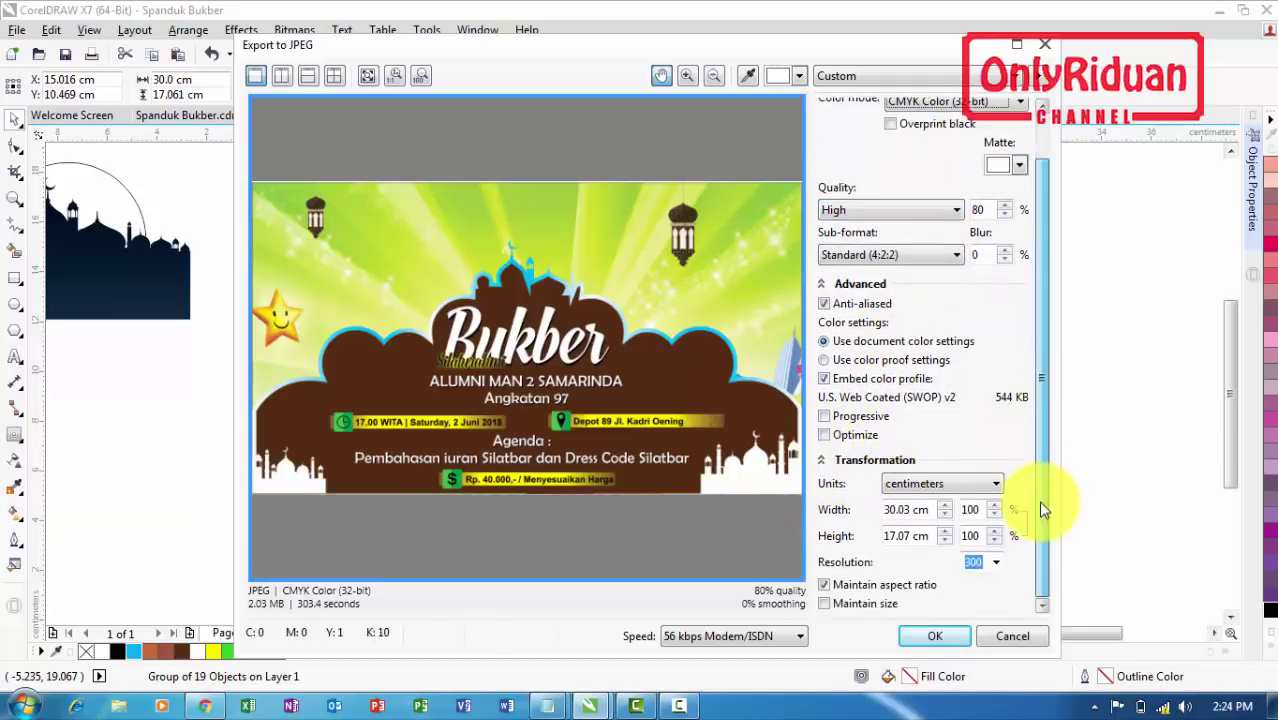
pyautogui.click(996, 566)
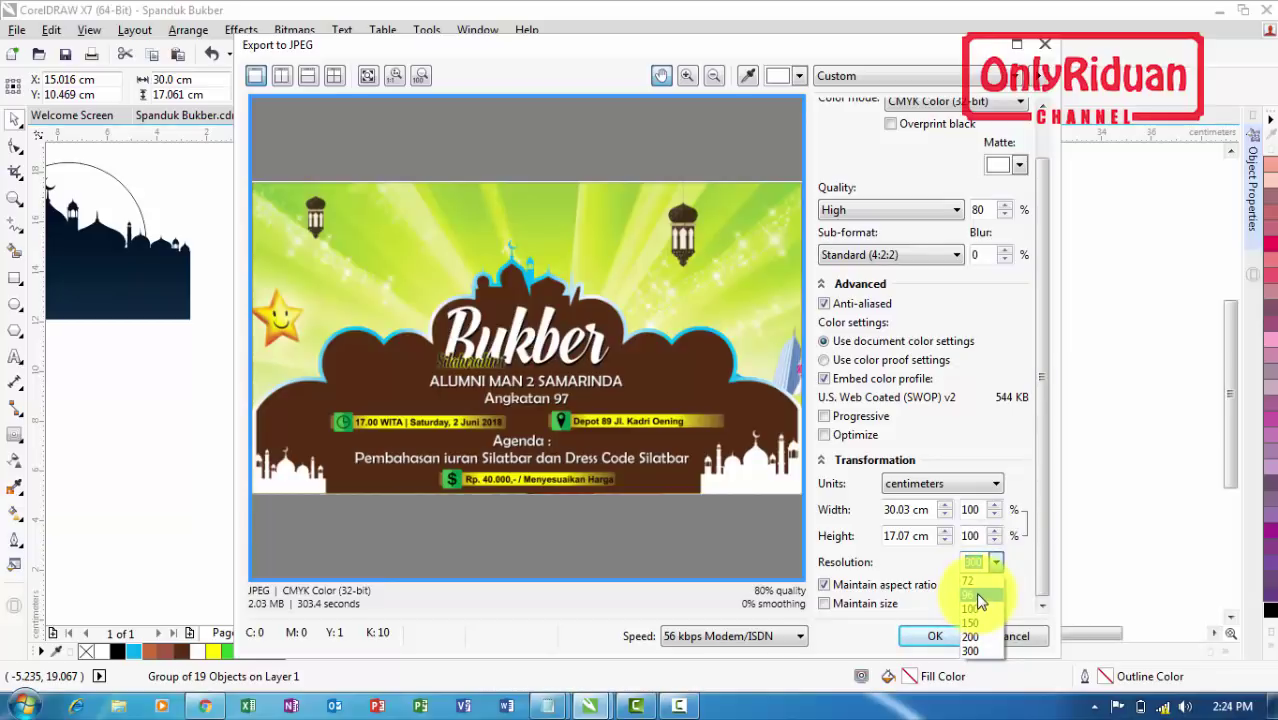
pyautogui.click(976, 608)
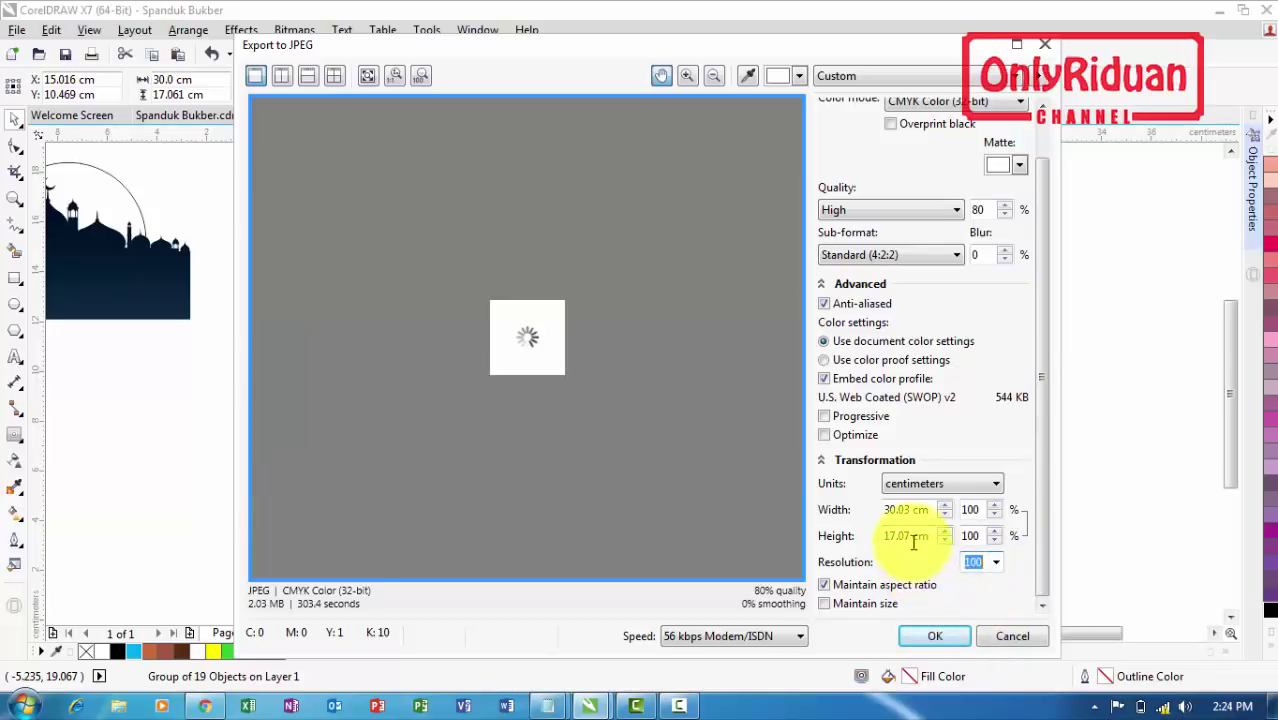
pyautogui.doubleClick(892, 509)
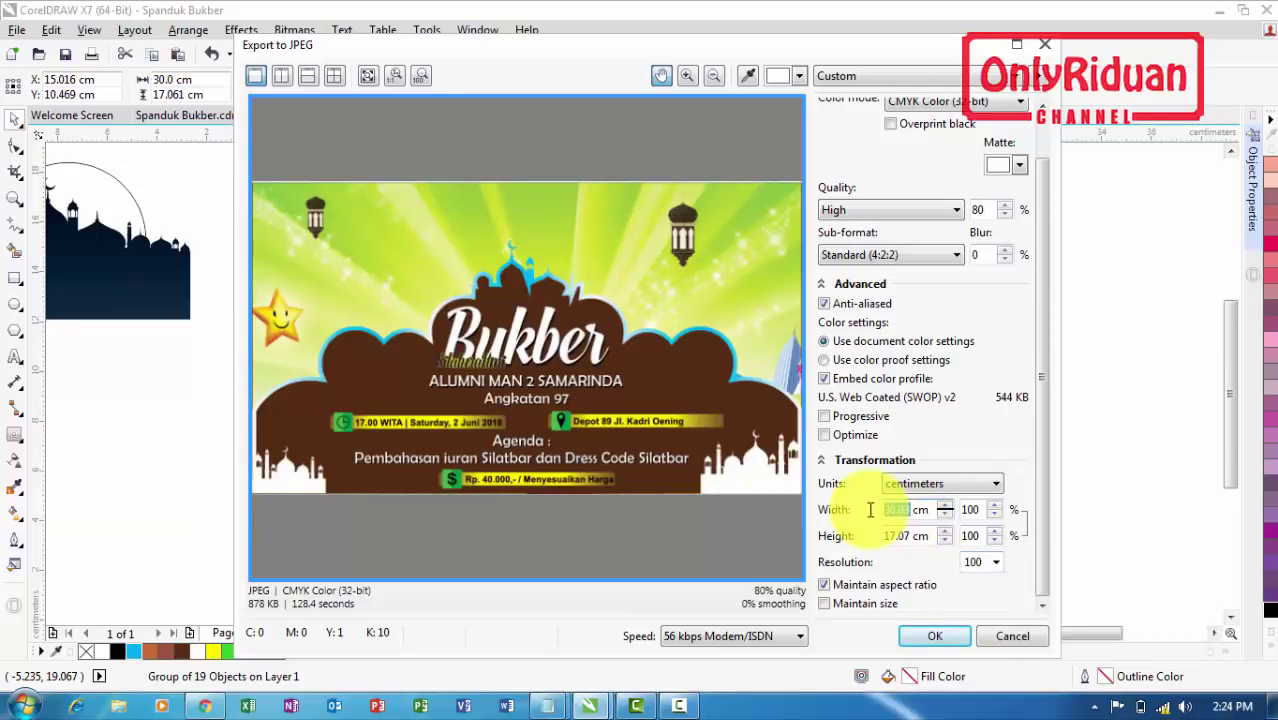
pyautogui.write('300')
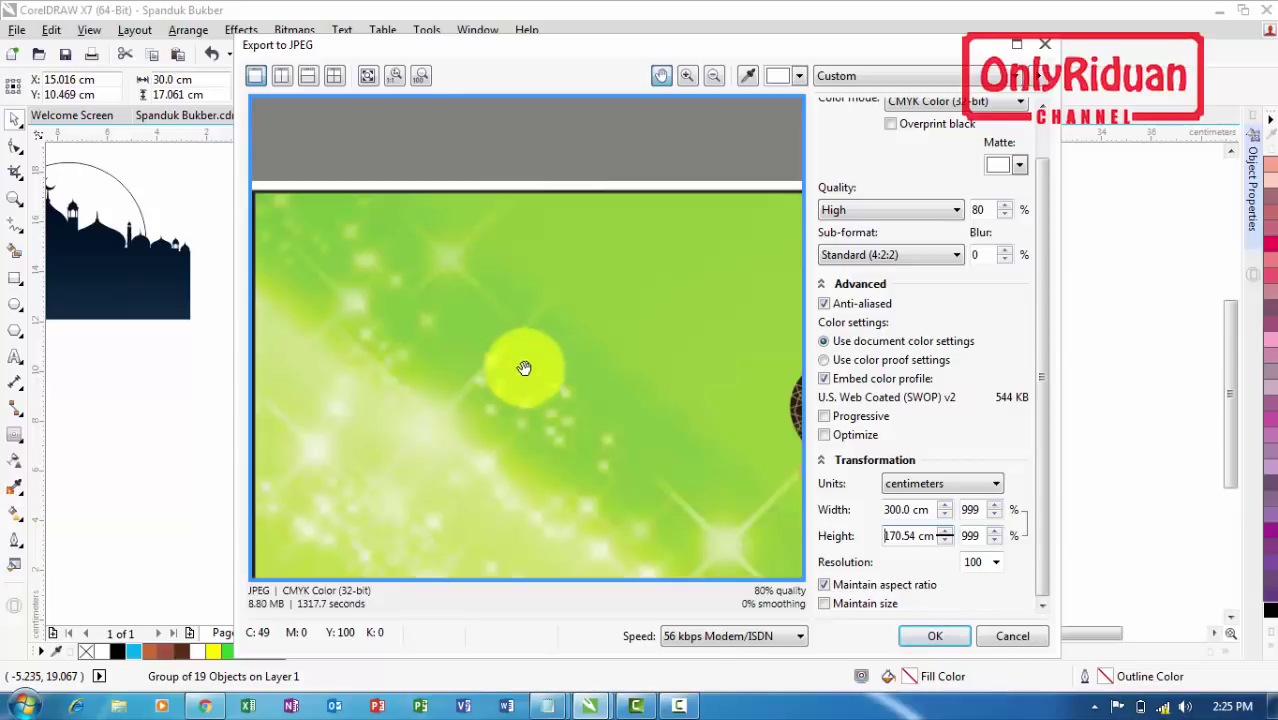
# Examine the banner's upper edge and the hanging lantern in the export preview, and cancel the export
pyautogui.moveTo(422, 331); pyautogui.dragTo(465, 225)
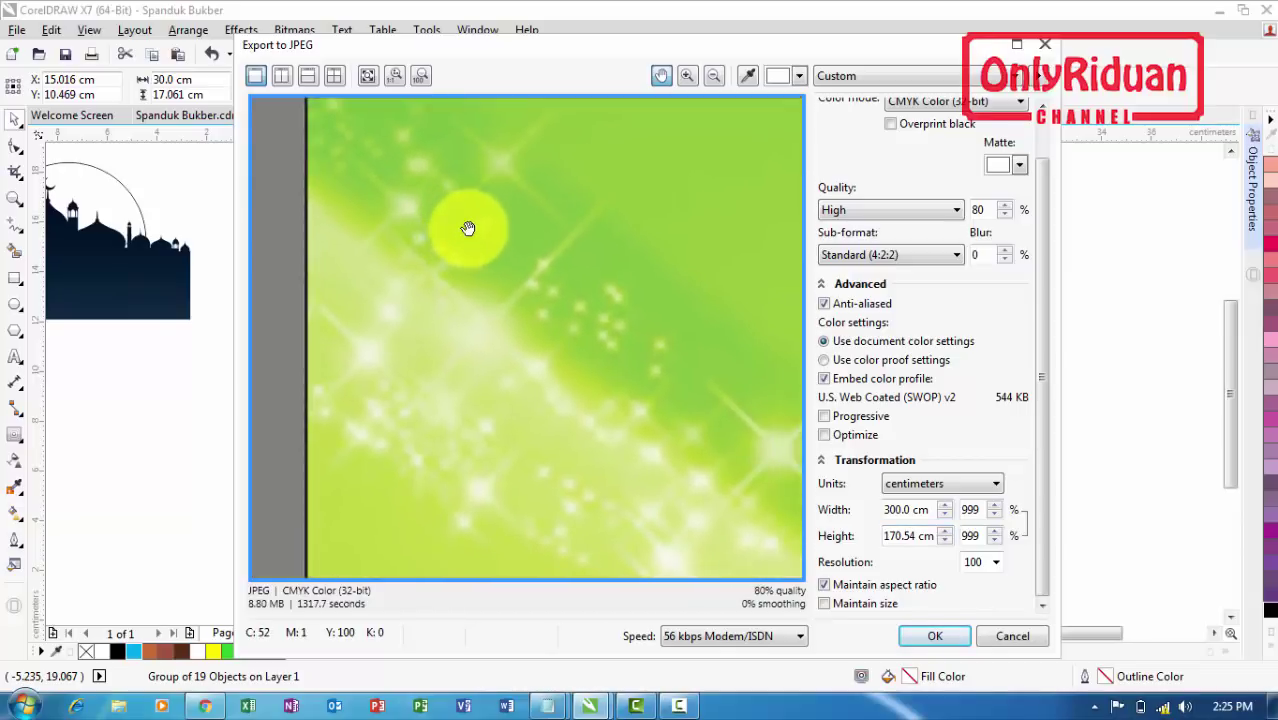
pyautogui.moveTo(599, 342); pyautogui.dragTo(515, 229)
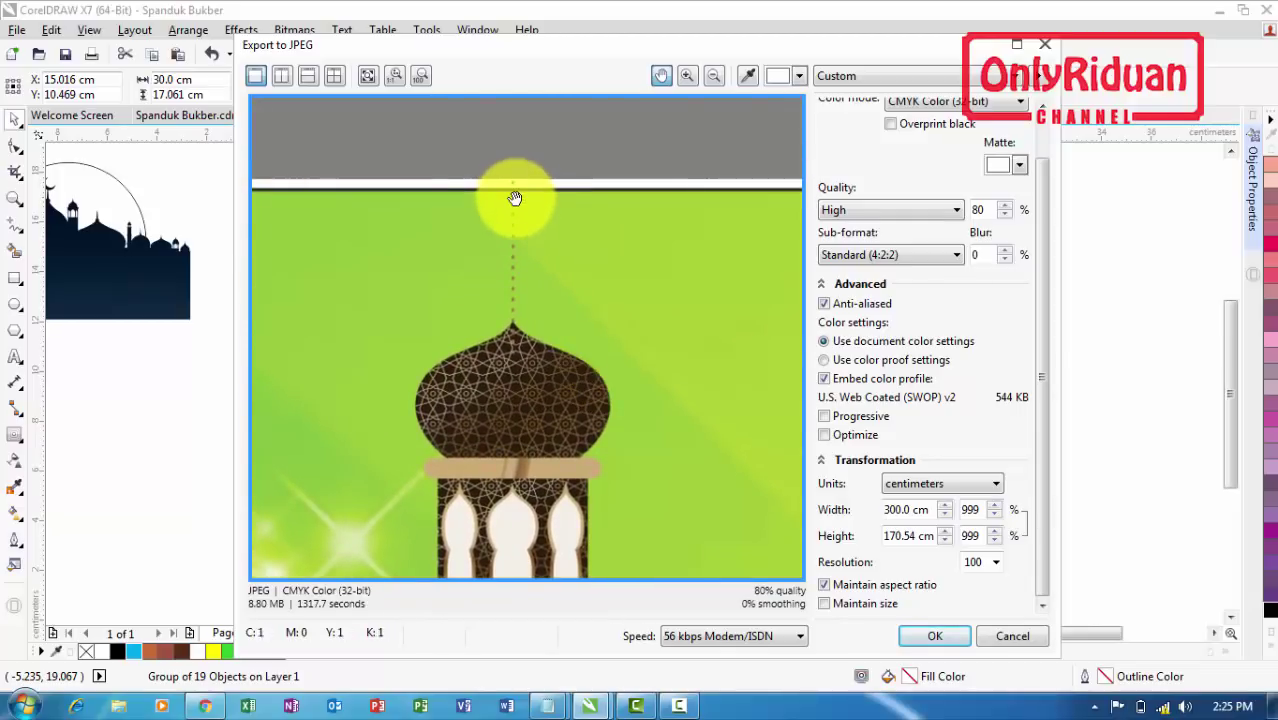
pyautogui.click(1012, 636)
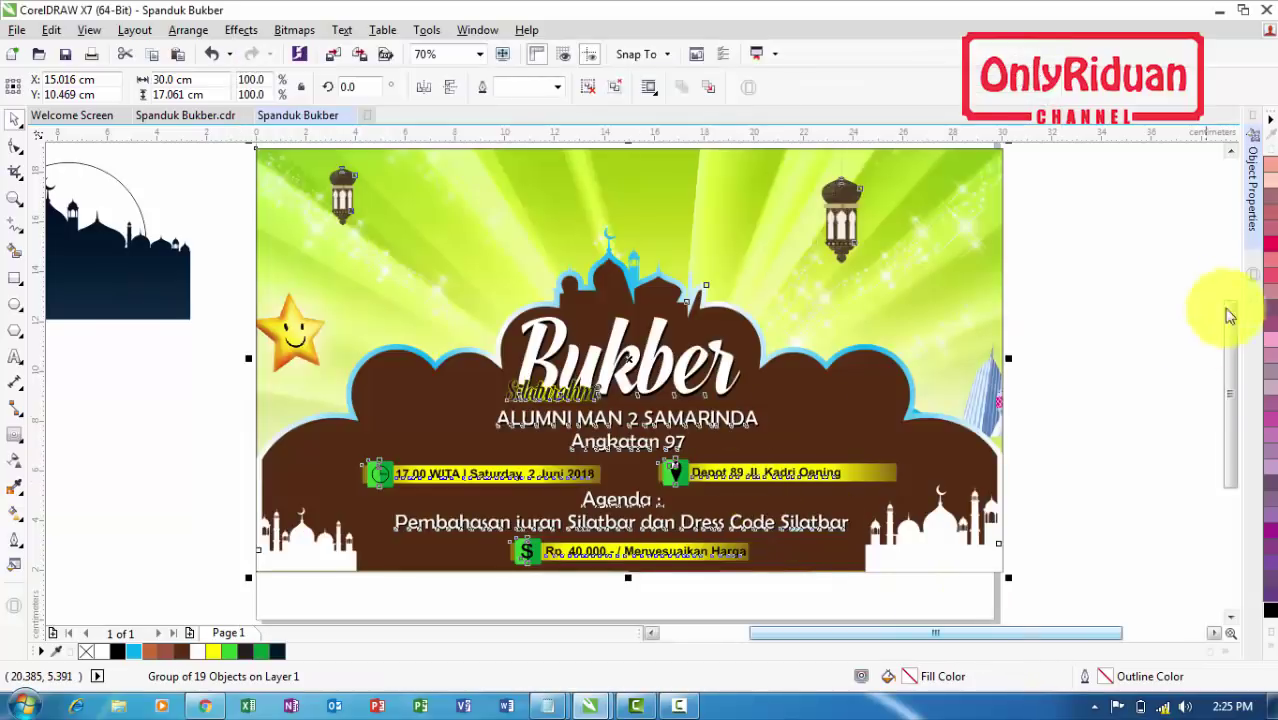
# Ungroup the banner and move both hanging lanterns down about 0.3 cm from its upper edge
pyautogui.click(1231, 158)
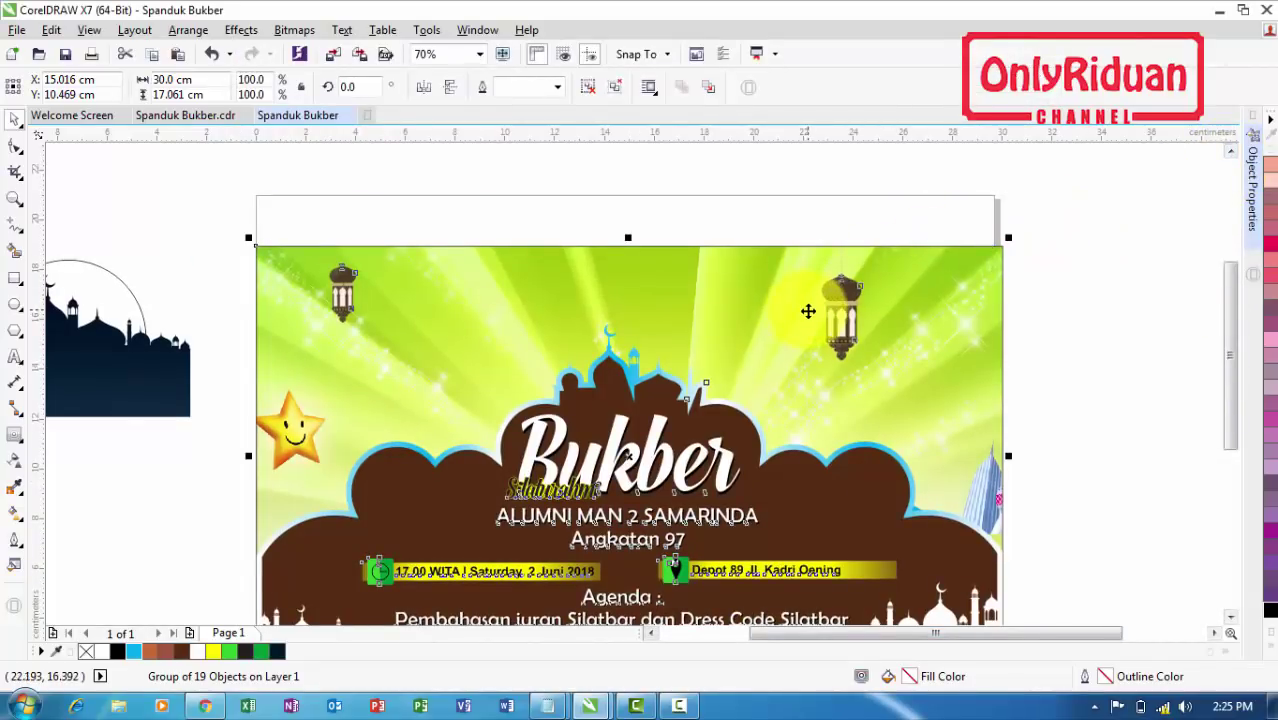
pyautogui.click(362, 260)
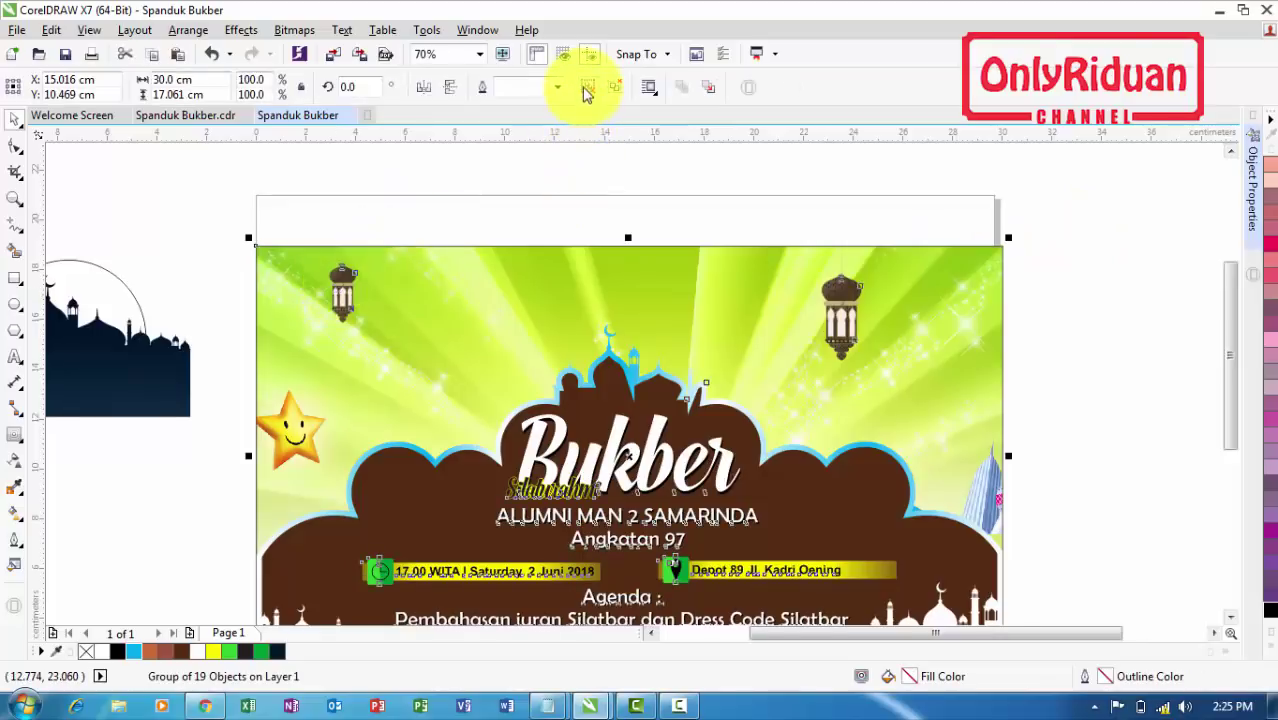
pyautogui.click(556, 234)
pyautogui.click(343, 293)
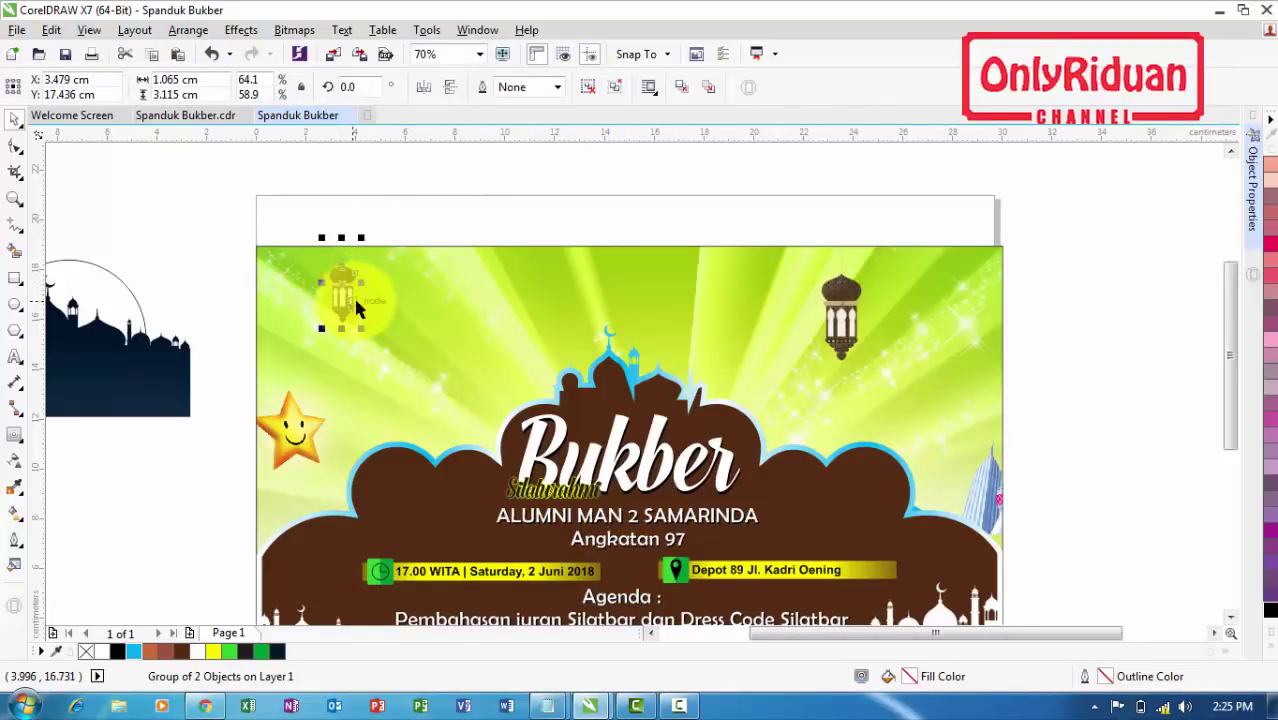
pyautogui.keyDown('shift'); pyautogui.click(848, 322); pyautogui.keyUp('shift')
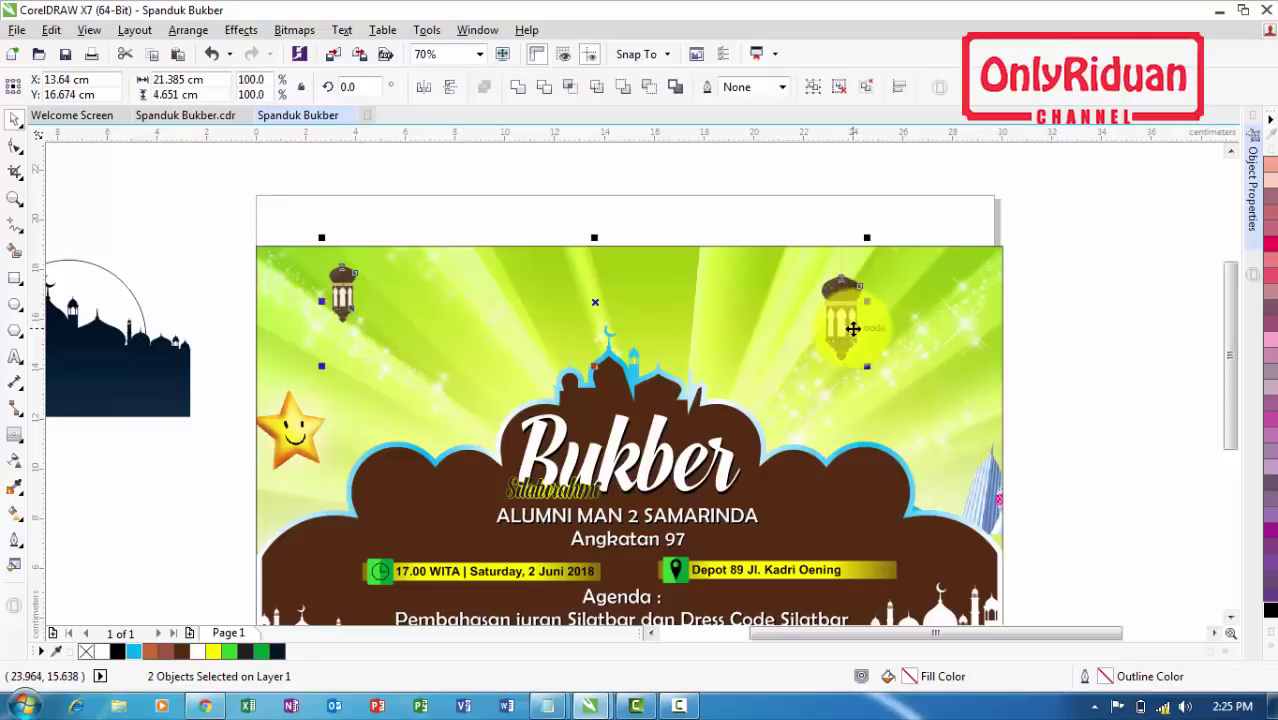
pyautogui.press('Down')
pyautogui.press('Down')
pyautogui.press('Down')
pyautogui.press('Down')
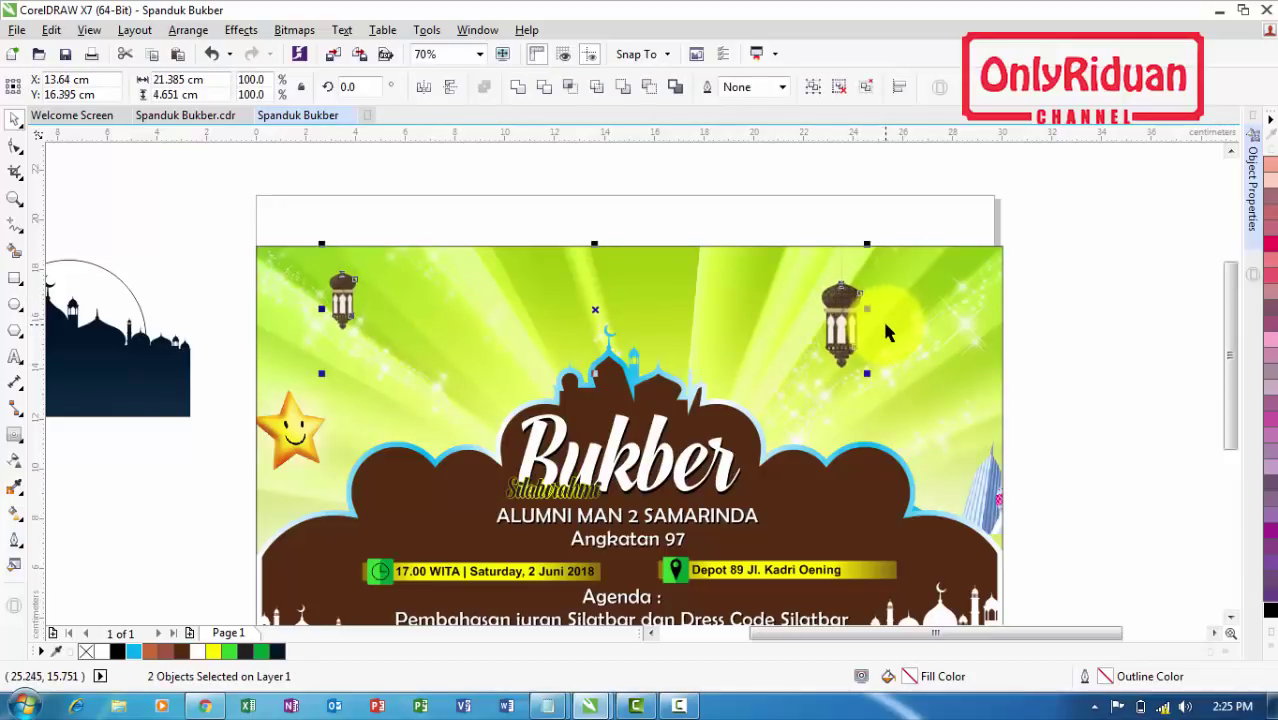
pyautogui.press('Down')
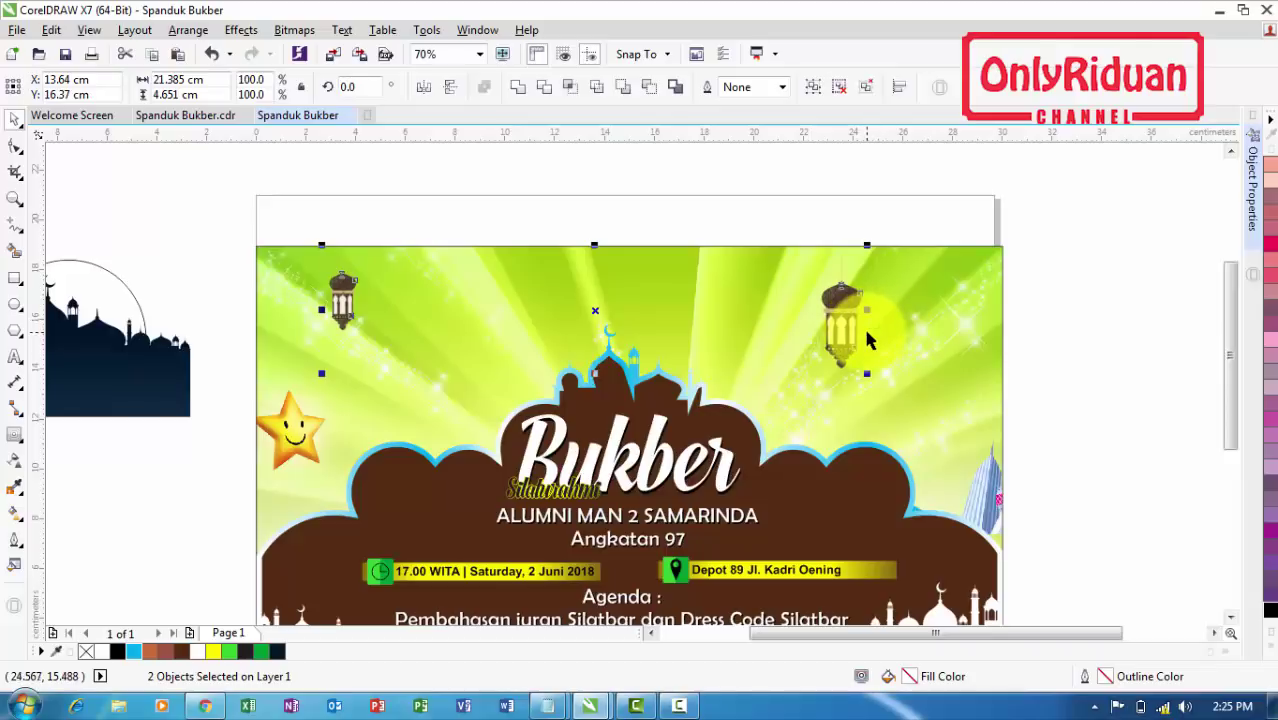
# Raise both lanterns by about 0.18 cm so their dotted strings start right at the banner's upper edge
pyautogui.scroll(3, 845, 275)
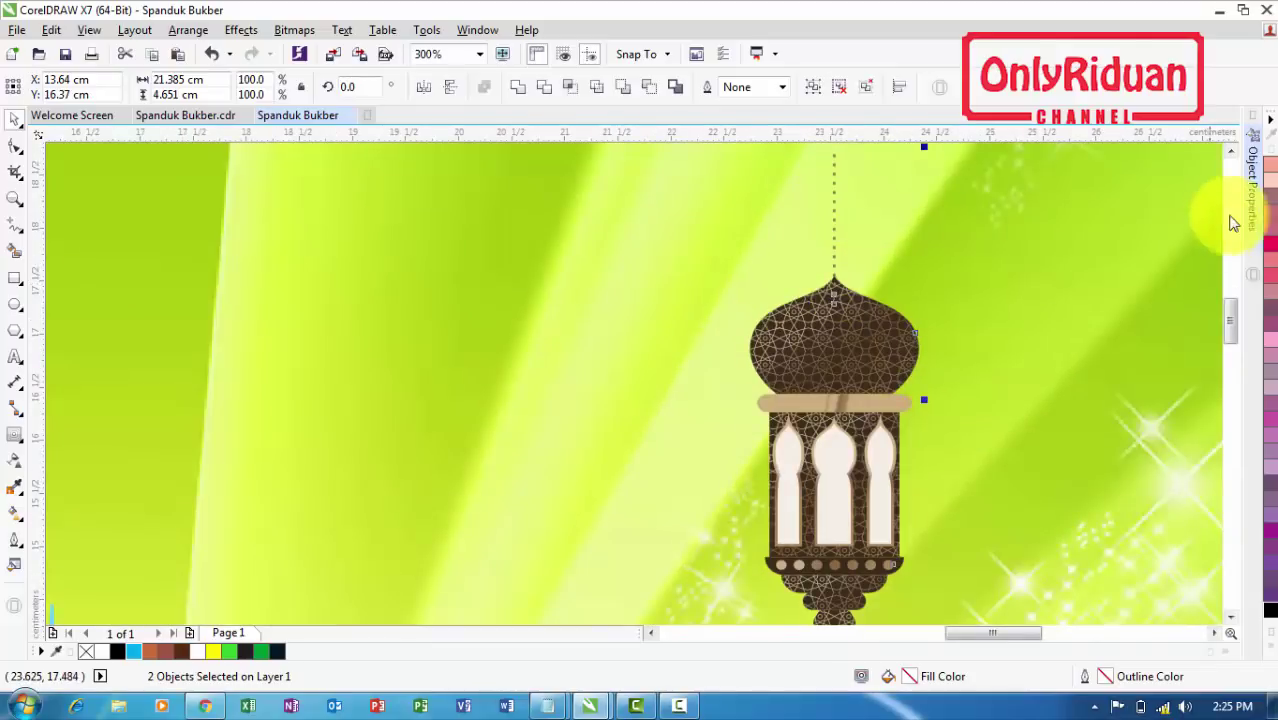
pyautogui.scroll(3, 1235, 158)
pyautogui.press('Up')
pyautogui.press('Up')
pyautogui.press('Up')
pyautogui.press('Up')
pyautogui.press('Up')
pyautogui.press('Up')
pyautogui.press('Up')
pyautogui.press('Up')
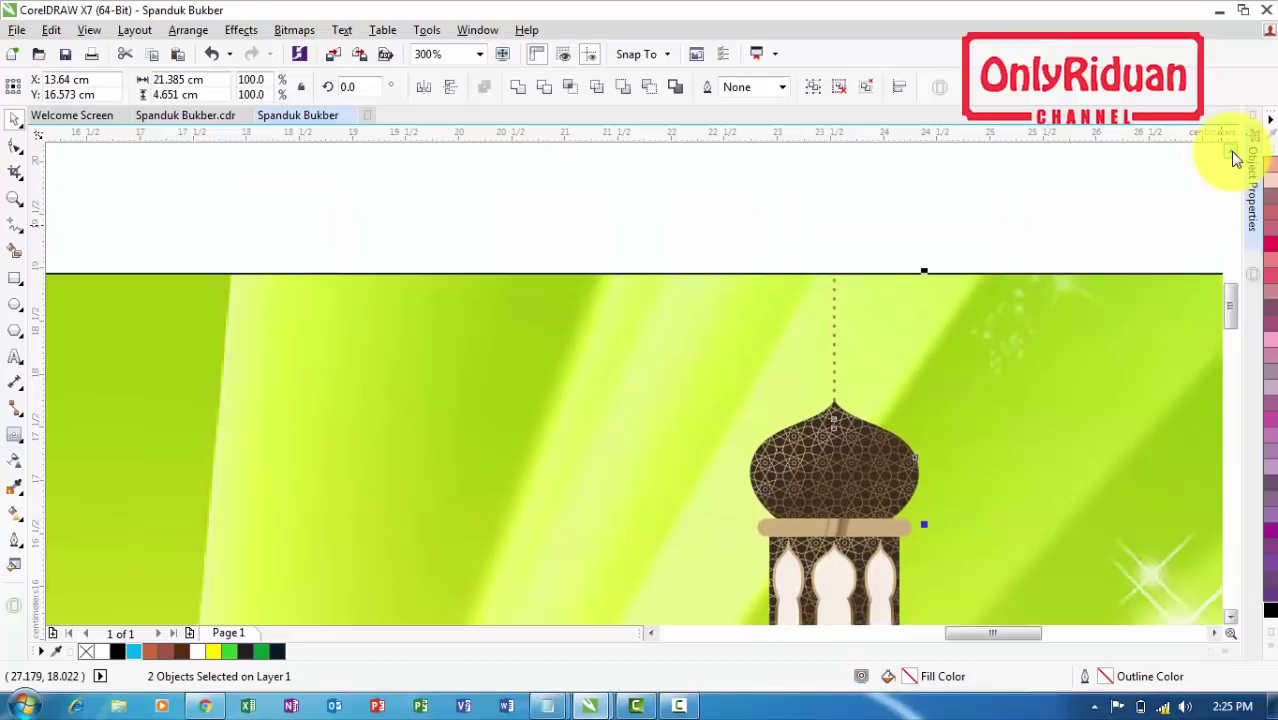
pyautogui.press('Down')
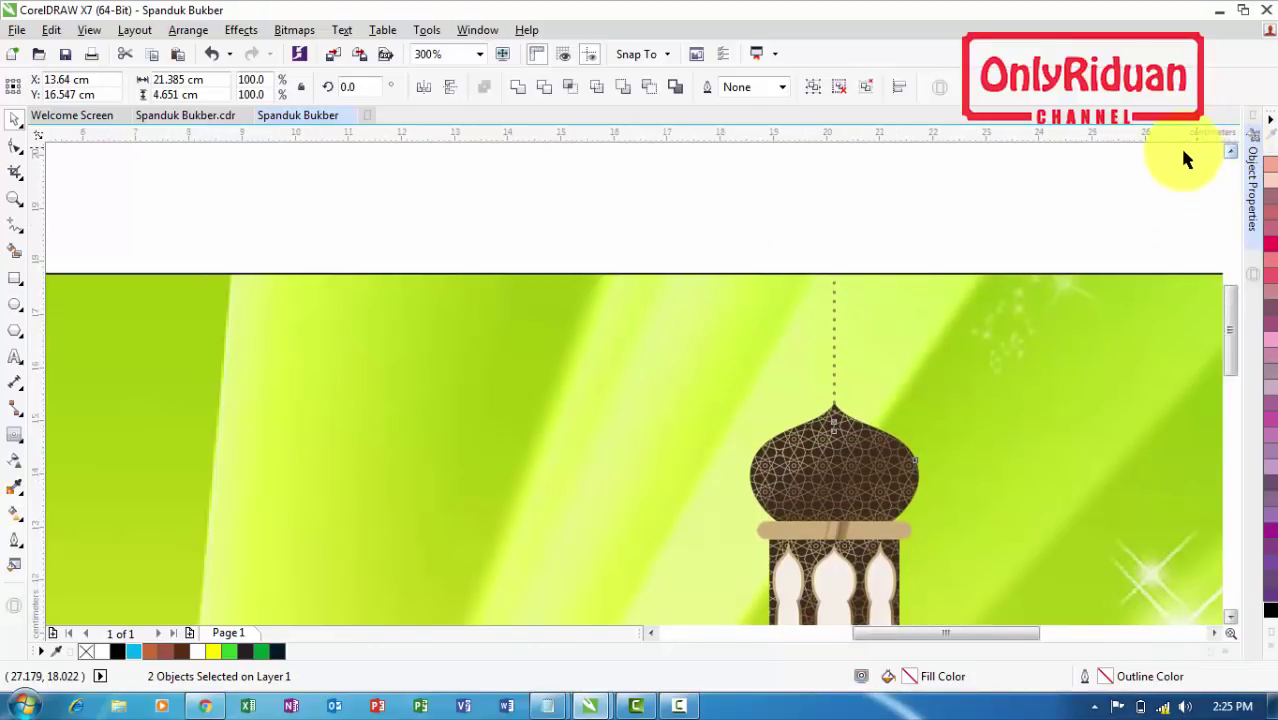
# Select both lanterns together, PowerClip them inside the green banner background and deselect everything
pyautogui.scroll(-3, 1097, 182)
pyautogui.scroll(2, 1231, 385)
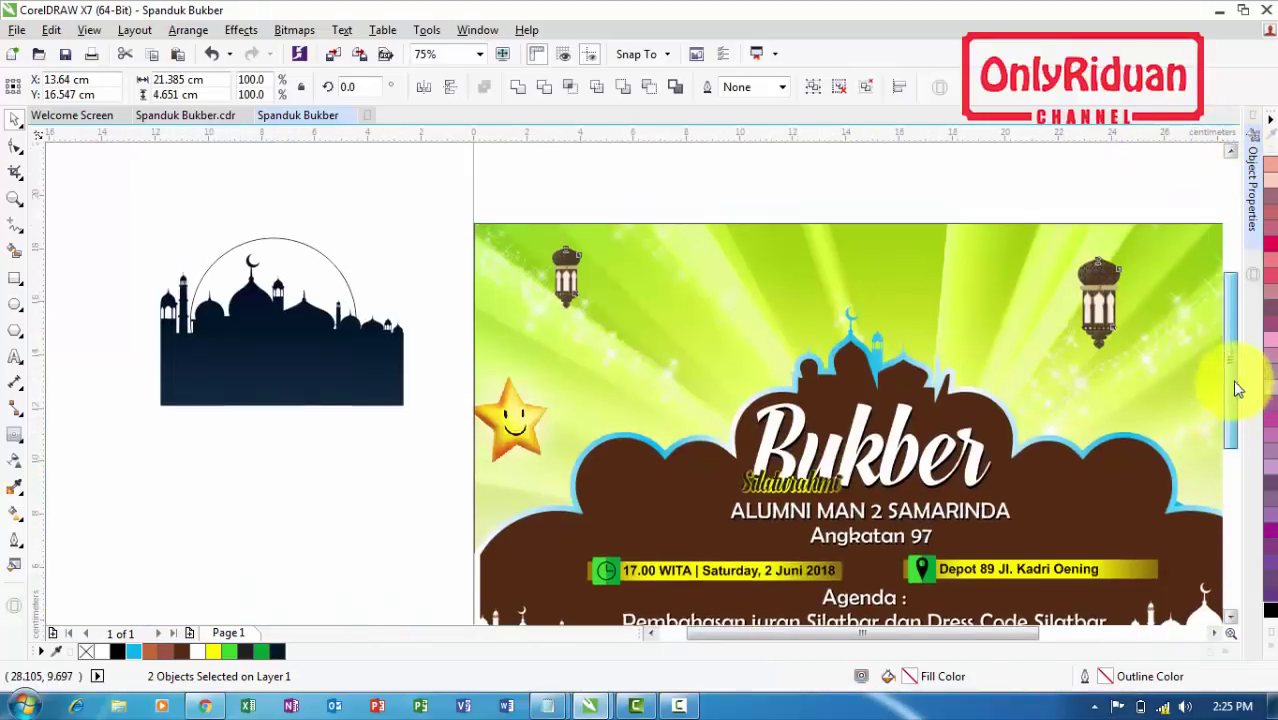
pyautogui.click(959, 229)
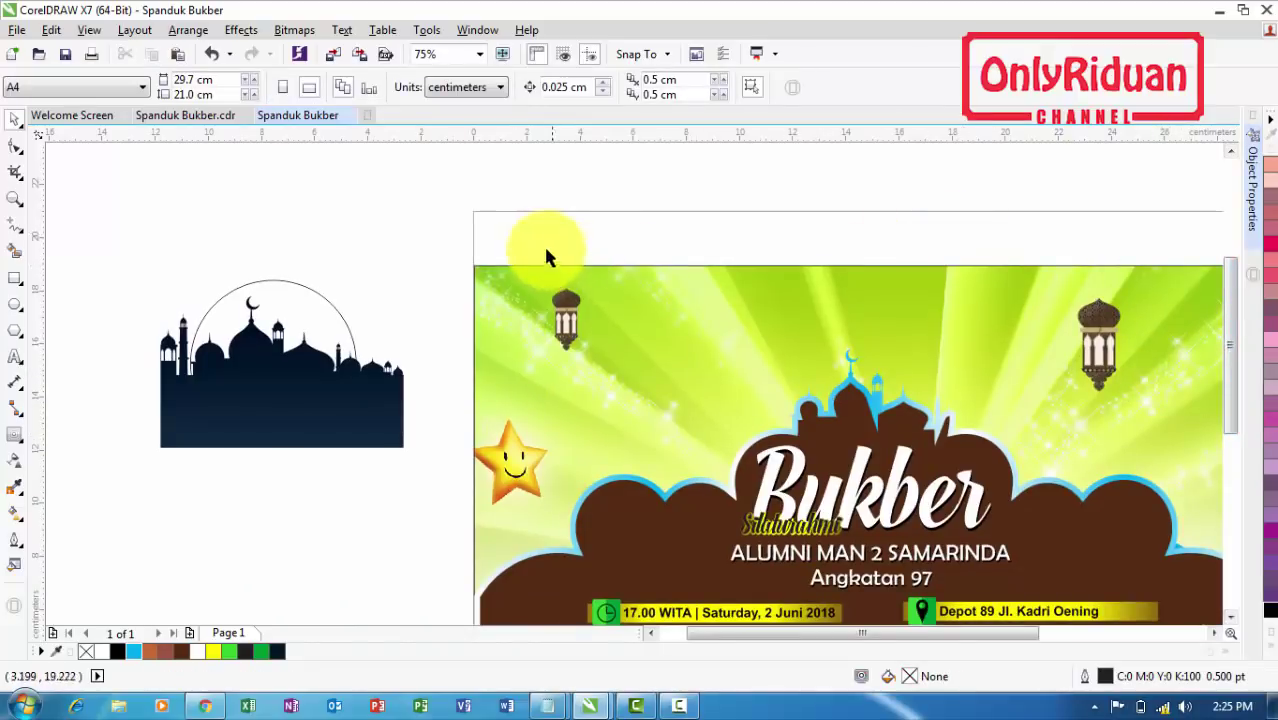
pyautogui.moveTo(675, 316); pyautogui.dragTo(1150, 387)
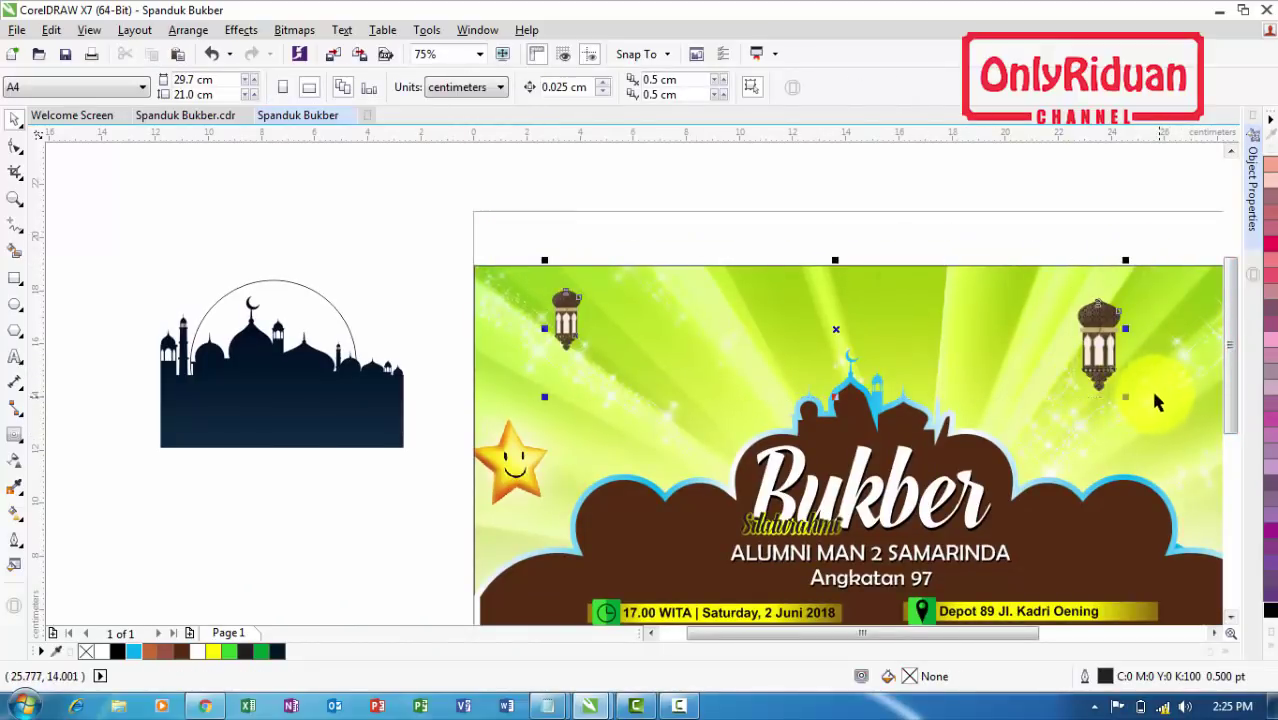
pyautogui.rightClick(1101, 333)
pyautogui.click(970, 283)
pyautogui.click(644, 426)
pyautogui.click(629, 257)
pyautogui.scroll(-2, 629, 257)
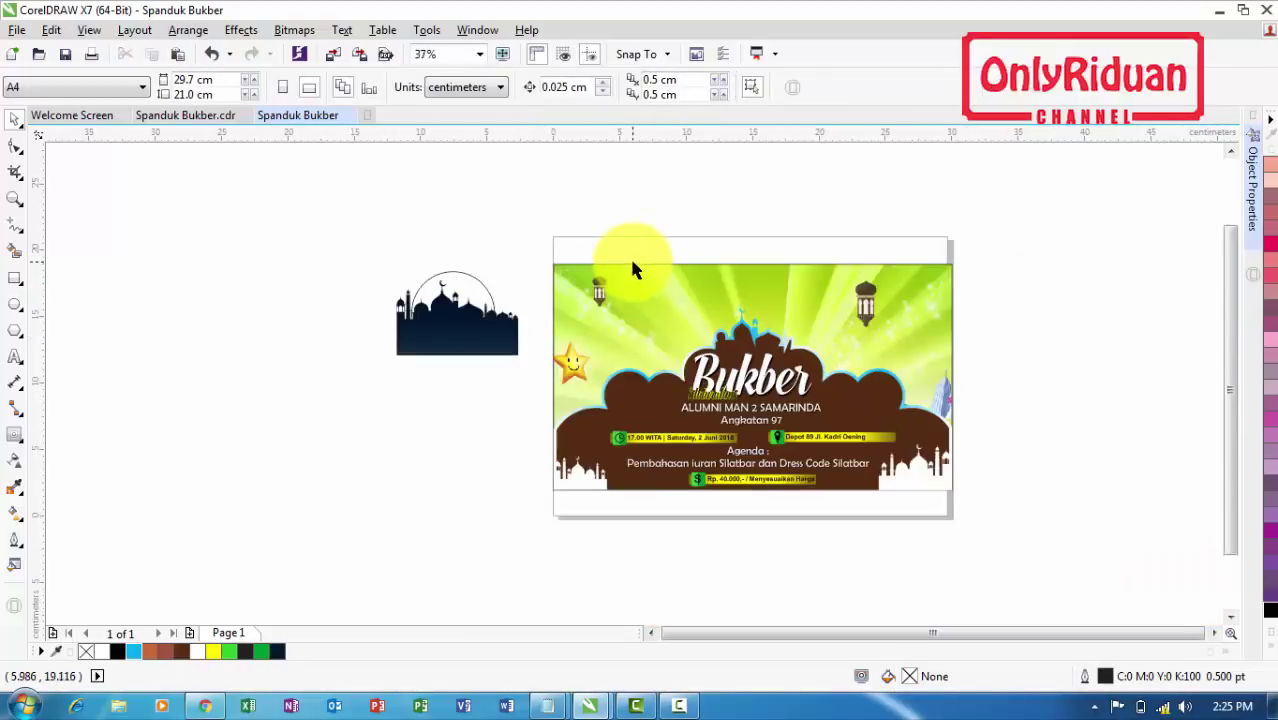
# Select all banner objects without the spare mosque silhouette and export only them to Cetak as JPEG "Spanduk Bukber 300x170cm 1 lembar"
pyautogui.moveTo(982, 508); pyautogui.dragTo(540, 245)
pyautogui.click(17, 30)
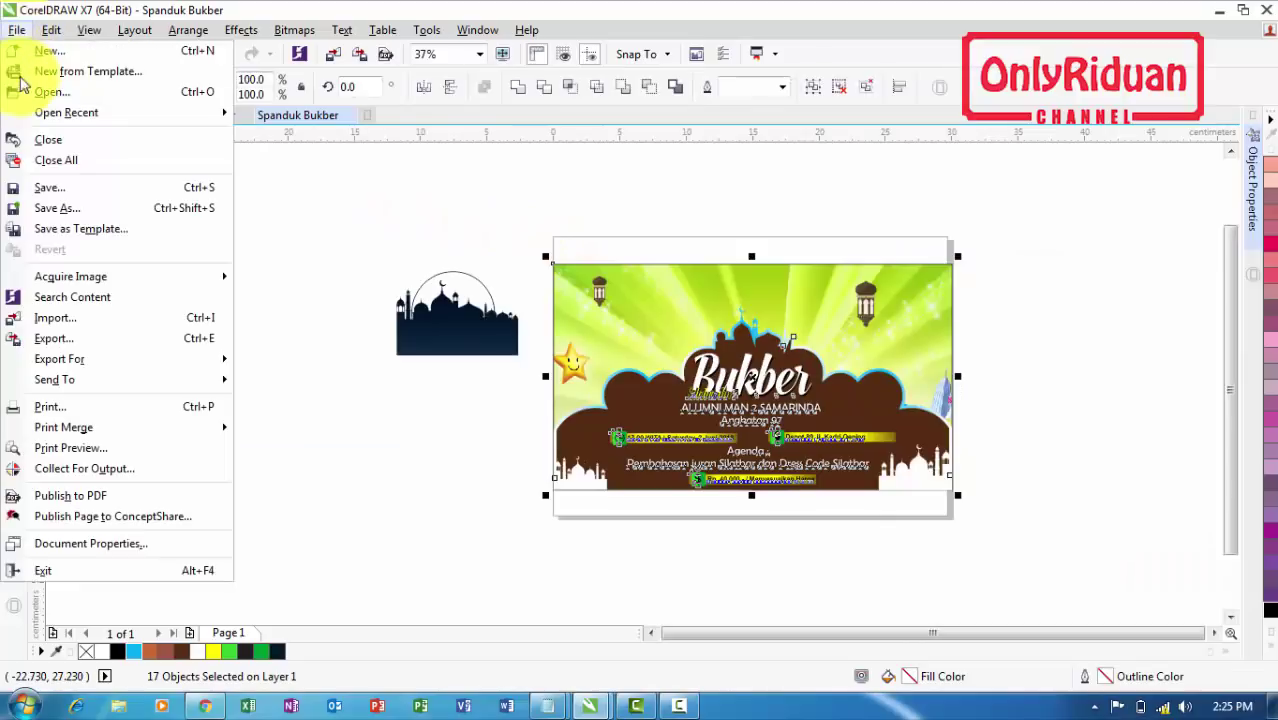
pyautogui.click(64, 317)
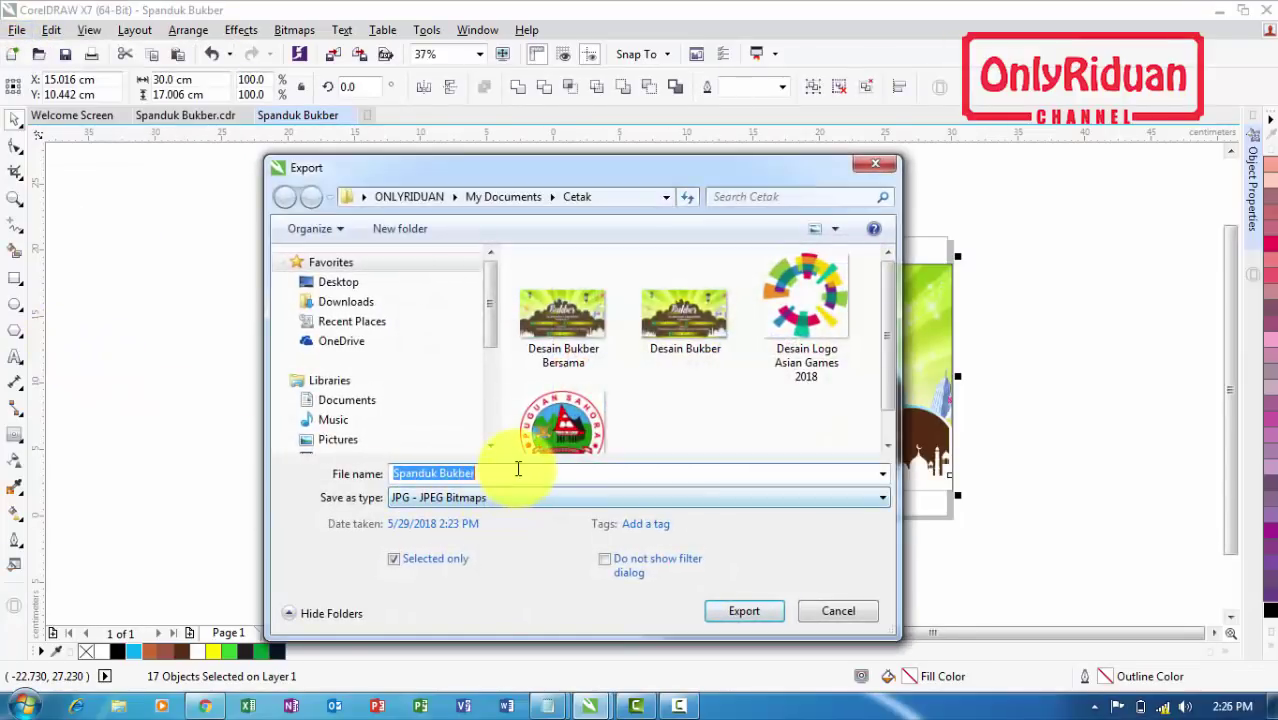
pyautogui.click(516, 467)
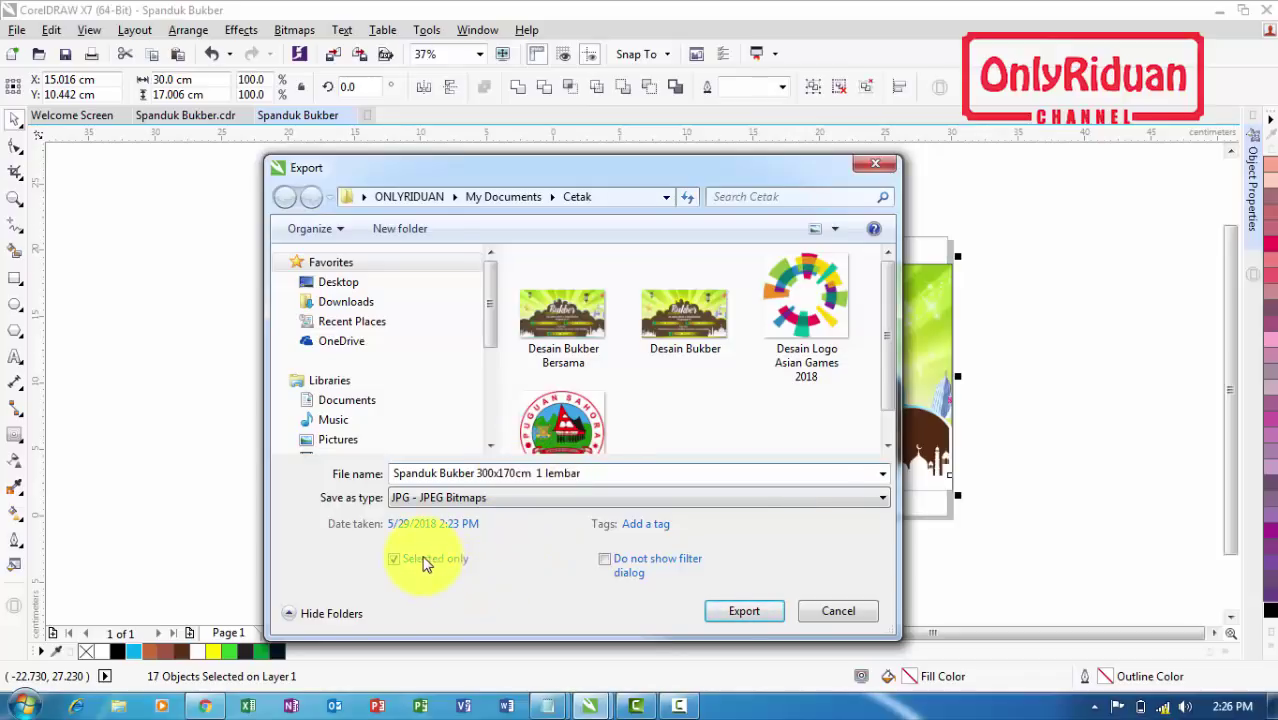
pyautogui.click(743, 611)
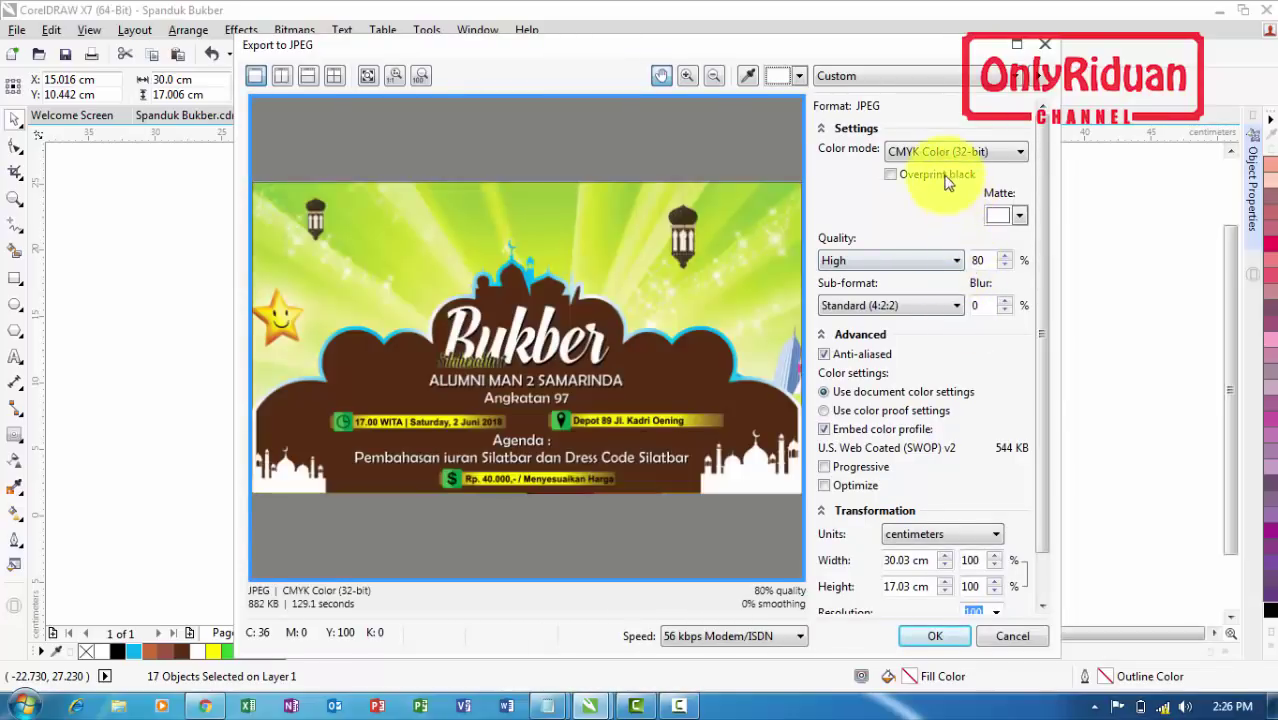
# Set the export width to 300 cm with the aspect ratio maintained, and inspect the edges, artwork and lettering in the preview
pyautogui.moveTo(1041, 194); pyautogui.dragTo(1044, 365)
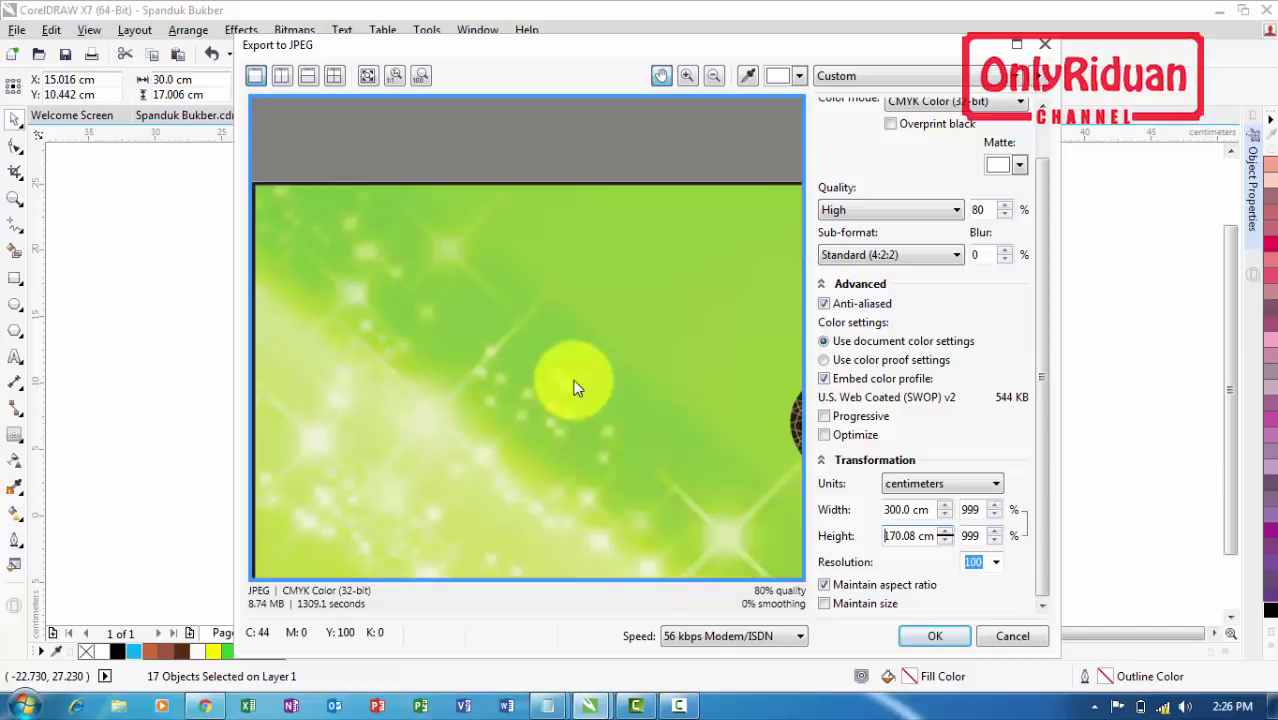
pyautogui.moveTo(633, 391); pyautogui.dragTo(494, 263)
pyautogui.moveTo(679, 409)
pyautogui.mouseDown()
pyautogui.moveTo(536, 312)
pyautogui.moveTo(479, 225)
pyautogui.moveTo(373, 162)
pyautogui.mouseUp()
pyautogui.moveTo(591, 379); pyautogui.dragTo(440, 230)
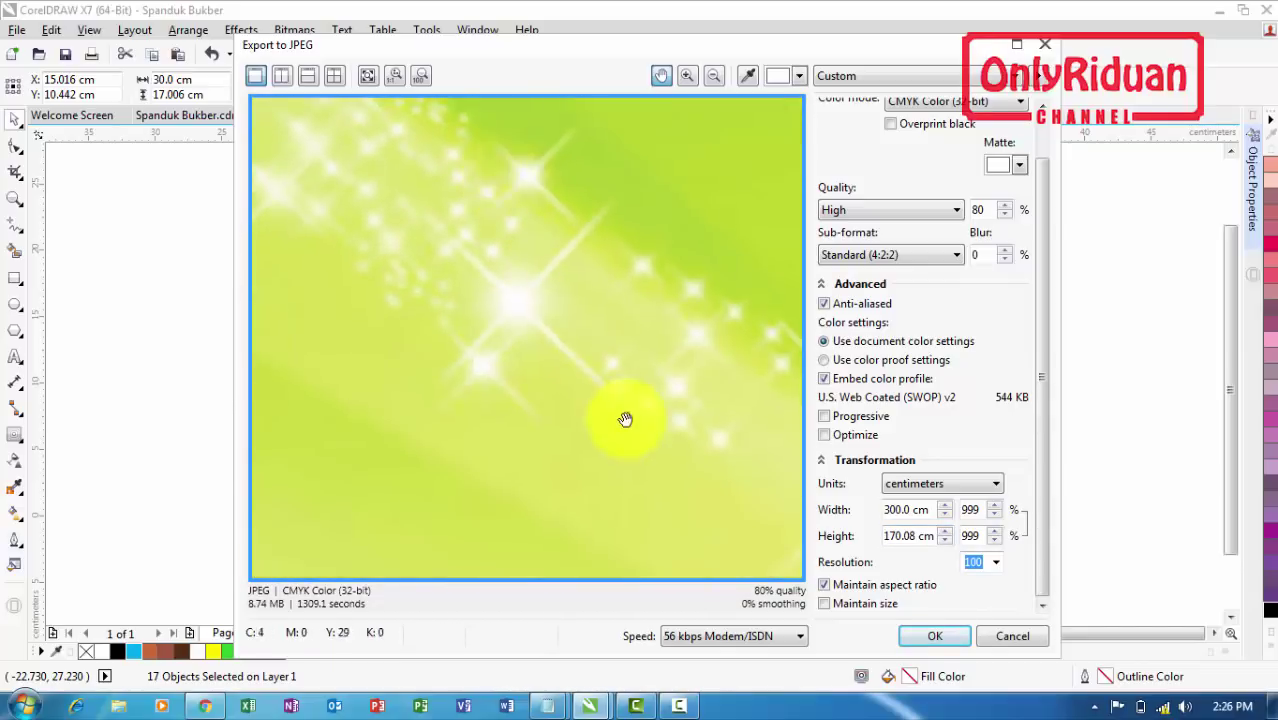
pyautogui.moveTo(622, 419); pyautogui.dragTo(533, 264)
pyautogui.moveTo(541, 352); pyautogui.dragTo(399, 148)
pyautogui.moveTo(610, 570); pyautogui.dragTo(620, 360)
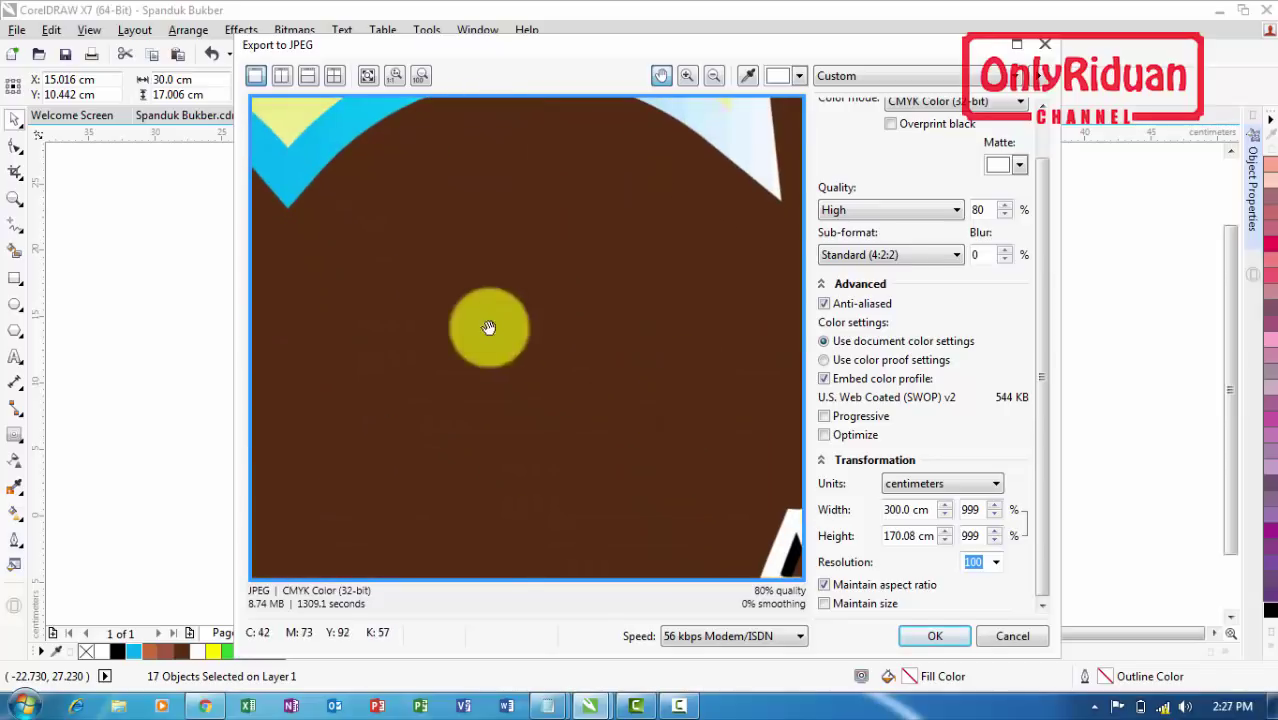
pyautogui.moveTo(542, 359); pyautogui.dragTo(452, 311)
pyautogui.moveTo(649, 414)
pyautogui.mouseDown()
pyautogui.moveTo(542, 379)
pyautogui.moveTo(422, 417)
pyautogui.mouseUp()
pyautogui.moveTo(635, 360)
pyautogui.mouseDown()
pyautogui.moveTo(528, 342)
pyautogui.moveTo(497, 302)
pyautogui.mouseUp()
pyautogui.moveTo(535, 330); pyautogui.dragTo(545, 310)
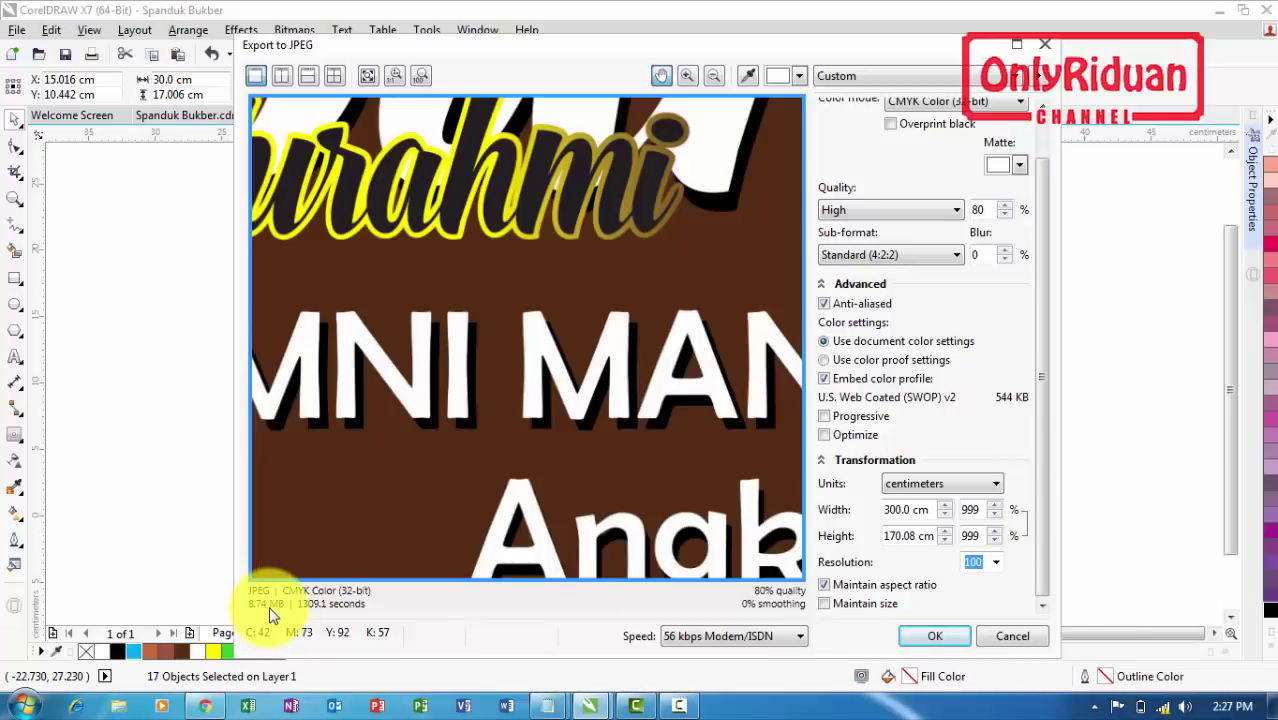
# Reduce the export resolution to 96 and check the sharpness of the title lettering in the preview
pyautogui.click(997, 564)
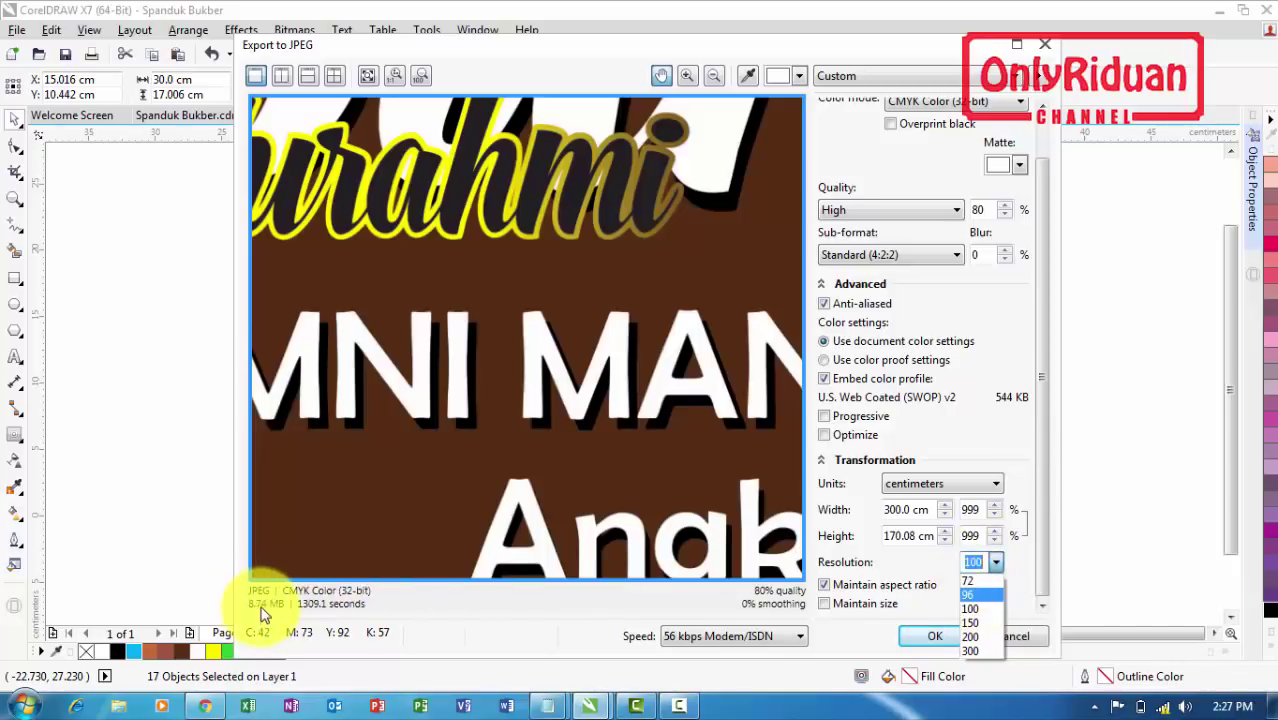
pyautogui.click(981, 594)
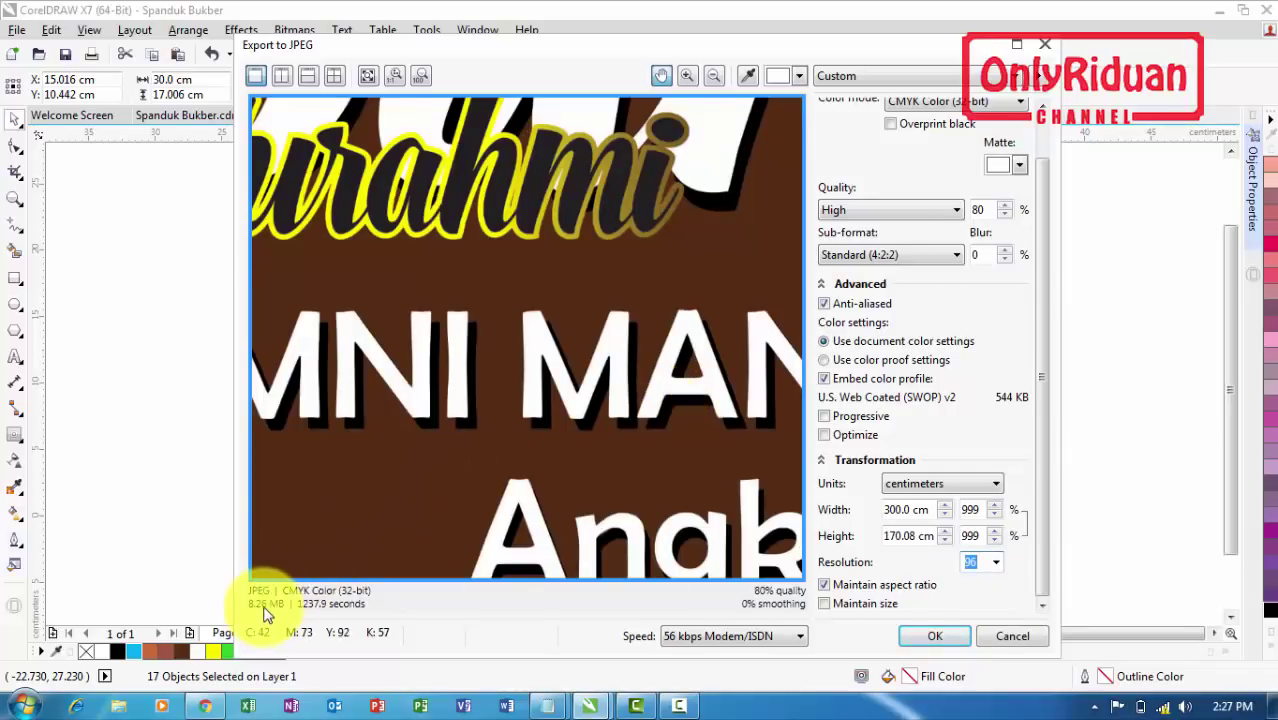
pyautogui.moveTo(362, 237); pyautogui.dragTo(422, 220)
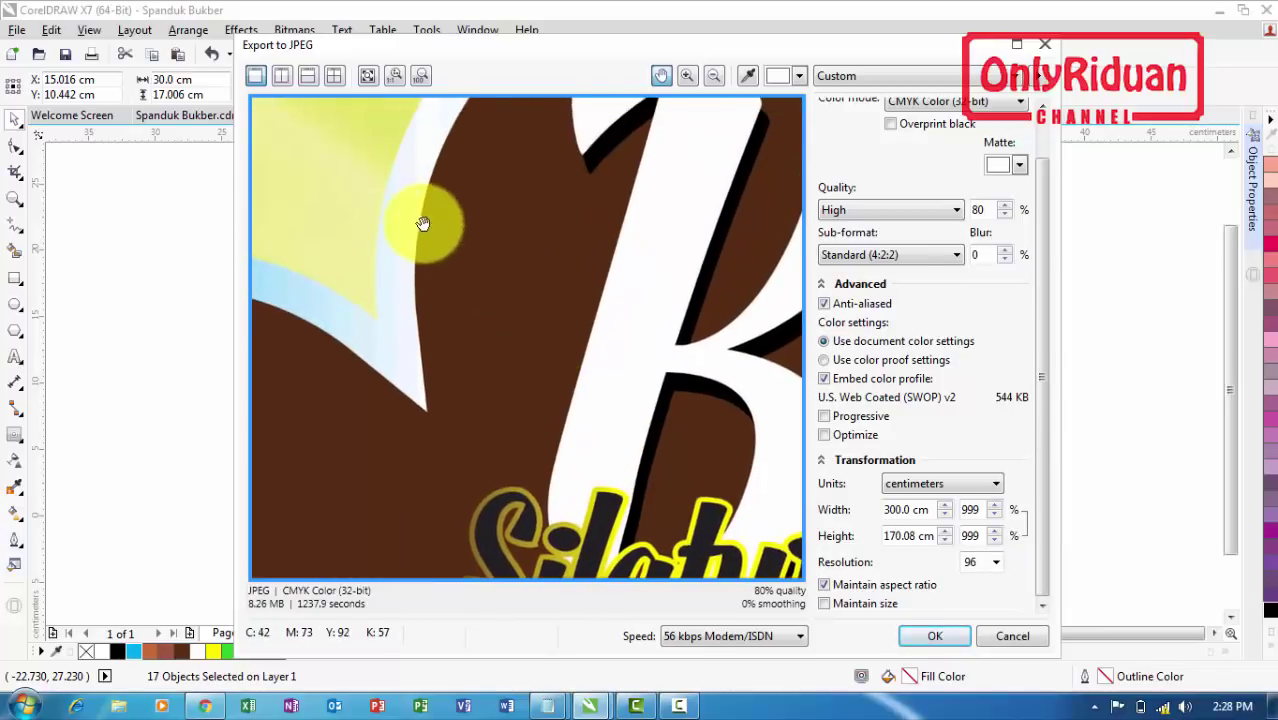
# Set the export resolution to 72, inspect the lettering and background edges in the preview, and complete the JPEG export
pyautogui.click(980, 562)
pyautogui.click(984, 581)
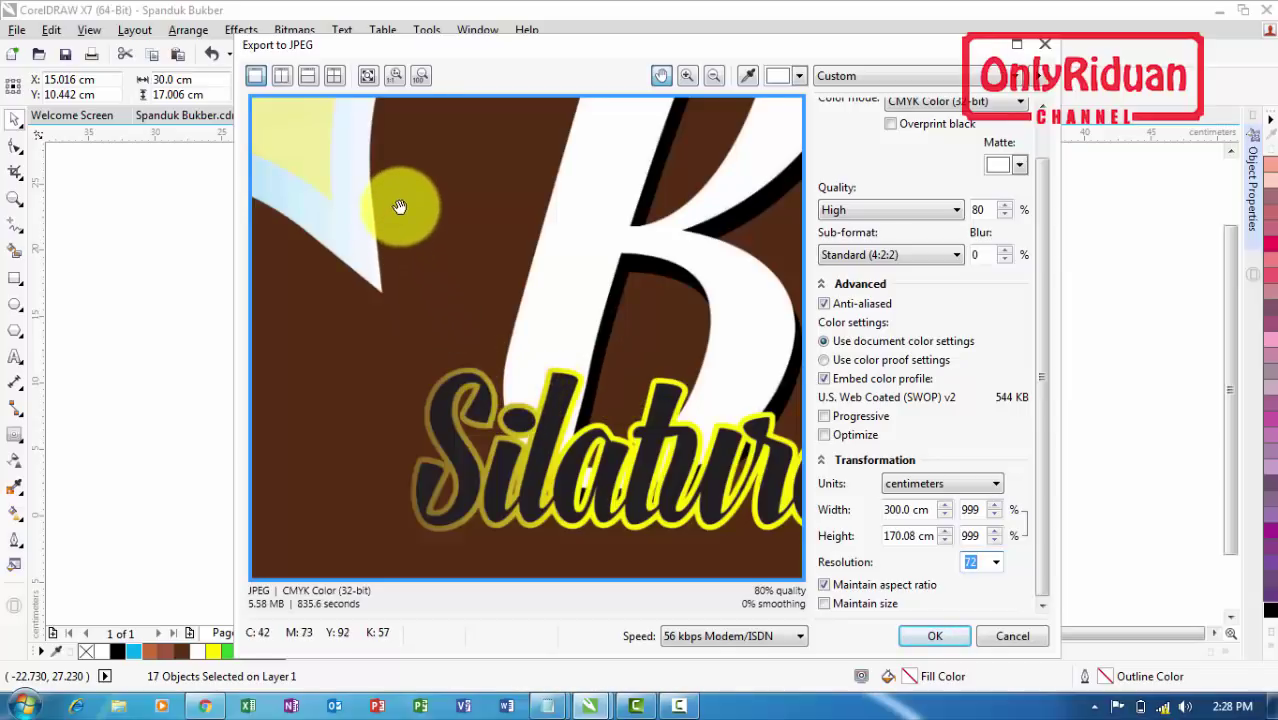
pyautogui.moveTo(399, 205); pyautogui.dragTo(434, 248)
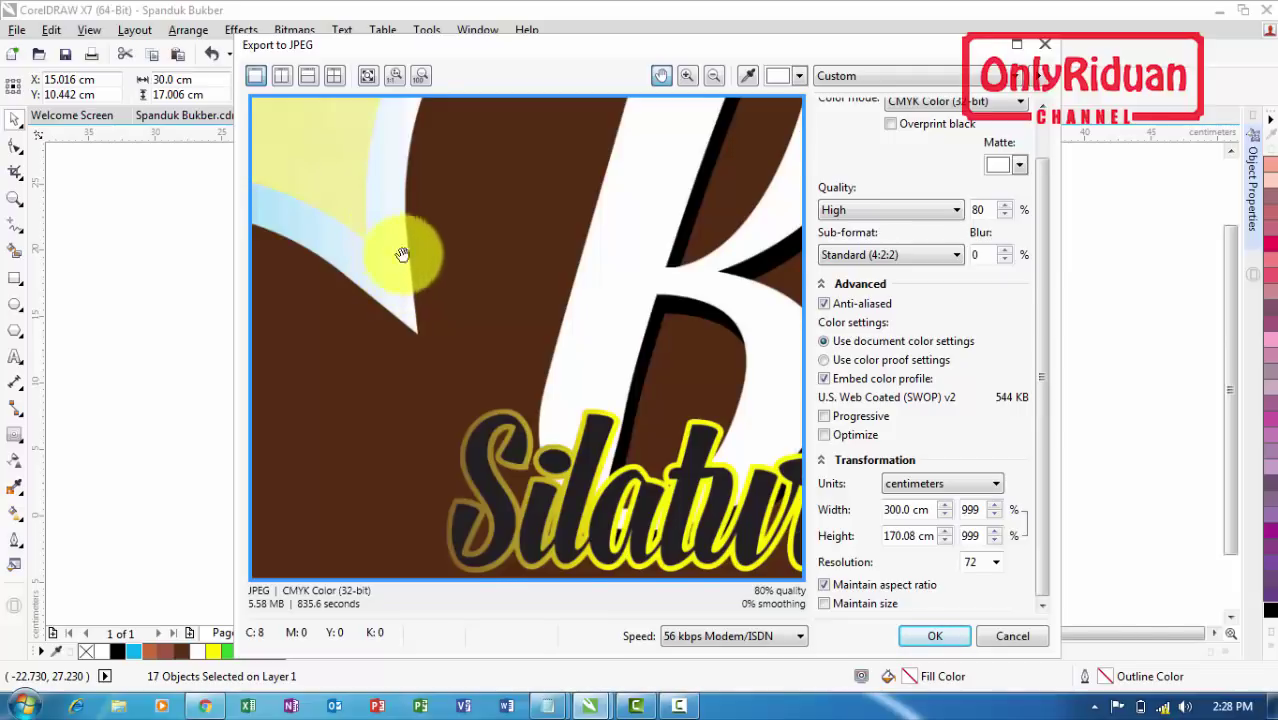
pyautogui.moveTo(385, 242); pyautogui.dragTo(499, 357)
pyautogui.moveTo(473, 287)
pyautogui.mouseDown()
pyautogui.moveTo(473, 251)
pyautogui.moveTo(491, 342)
pyautogui.moveTo(437, 265)
pyautogui.moveTo(459, 266)
pyautogui.mouseUp()
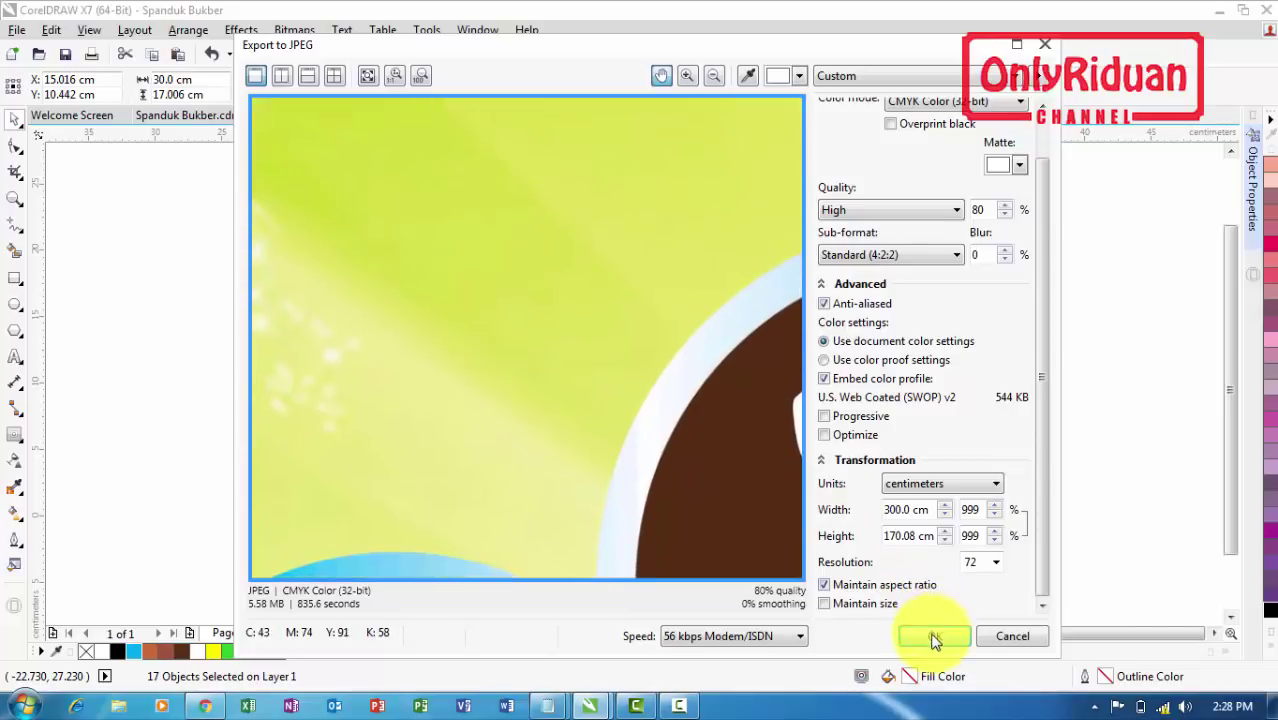
pyautogui.click(934, 636)
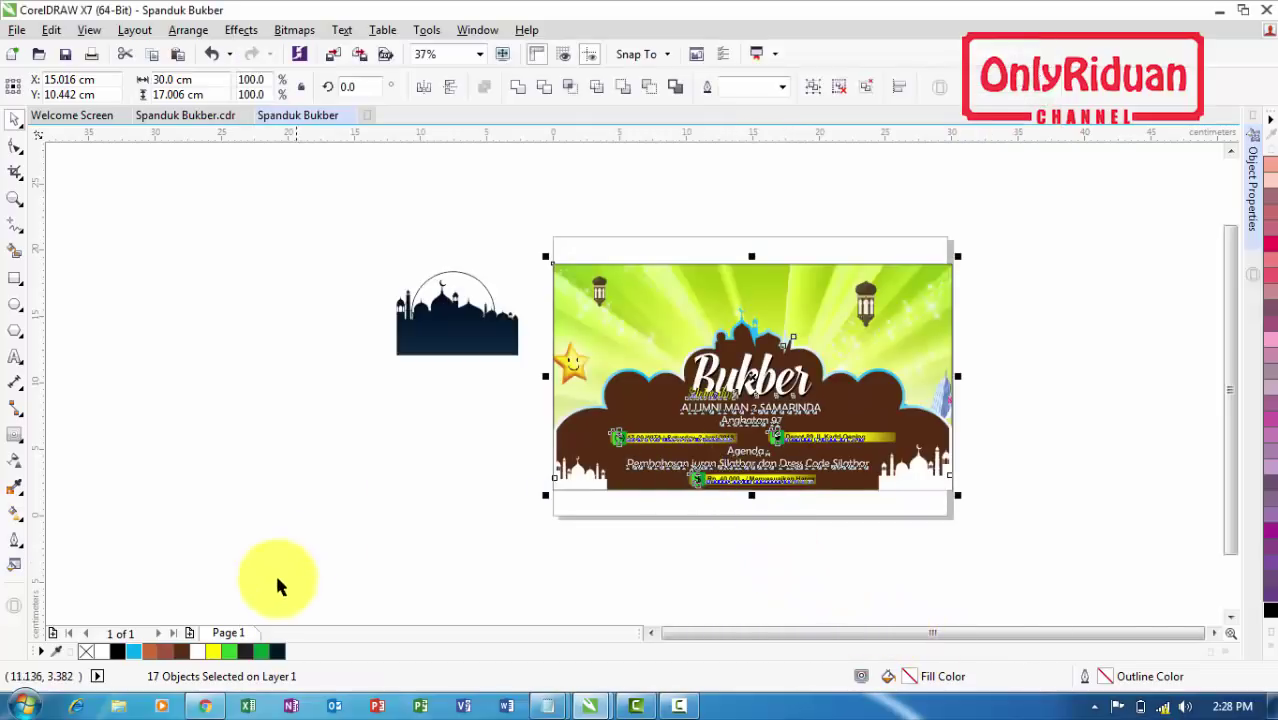
# Switch to Windows Explorer, view the exported "Spanduk Bukber 300x170cm 1 lembar" from Documents' Cetak folder, and return to the banner in CorelDRAW for a closer look
pyautogui.click(120, 706)
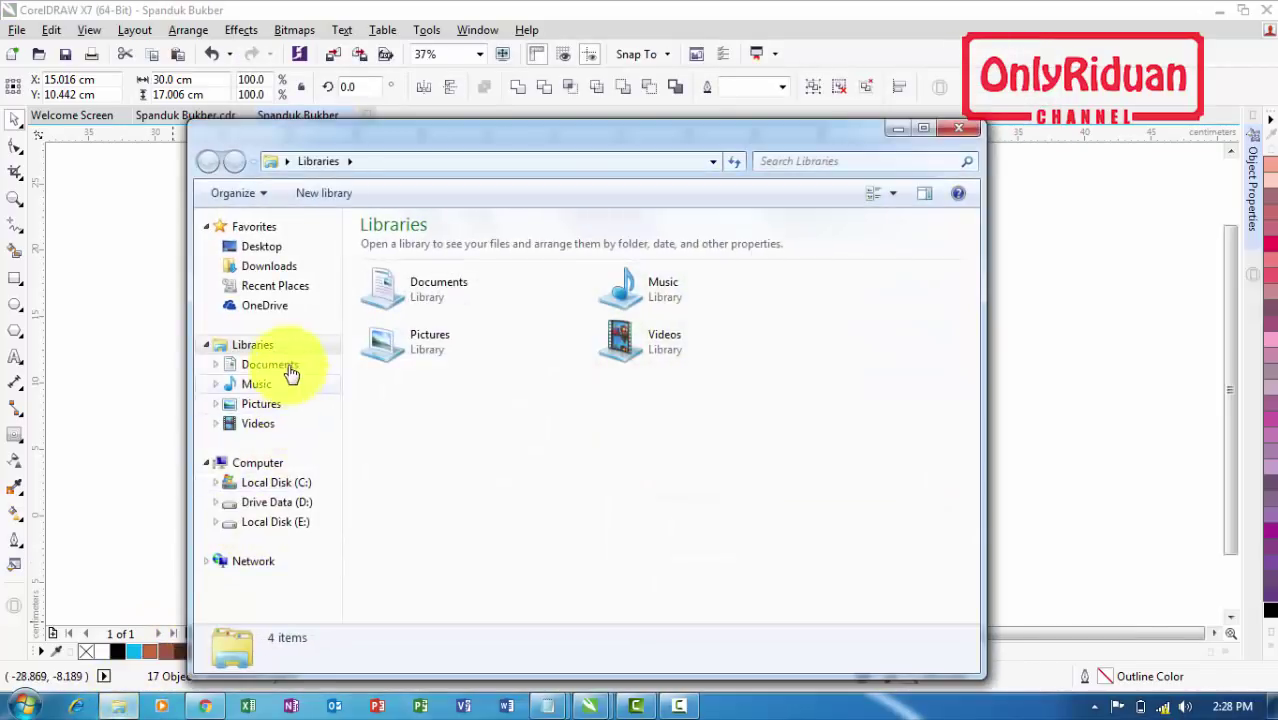
pyautogui.click(285, 366)
pyautogui.doubleClick(600, 318)
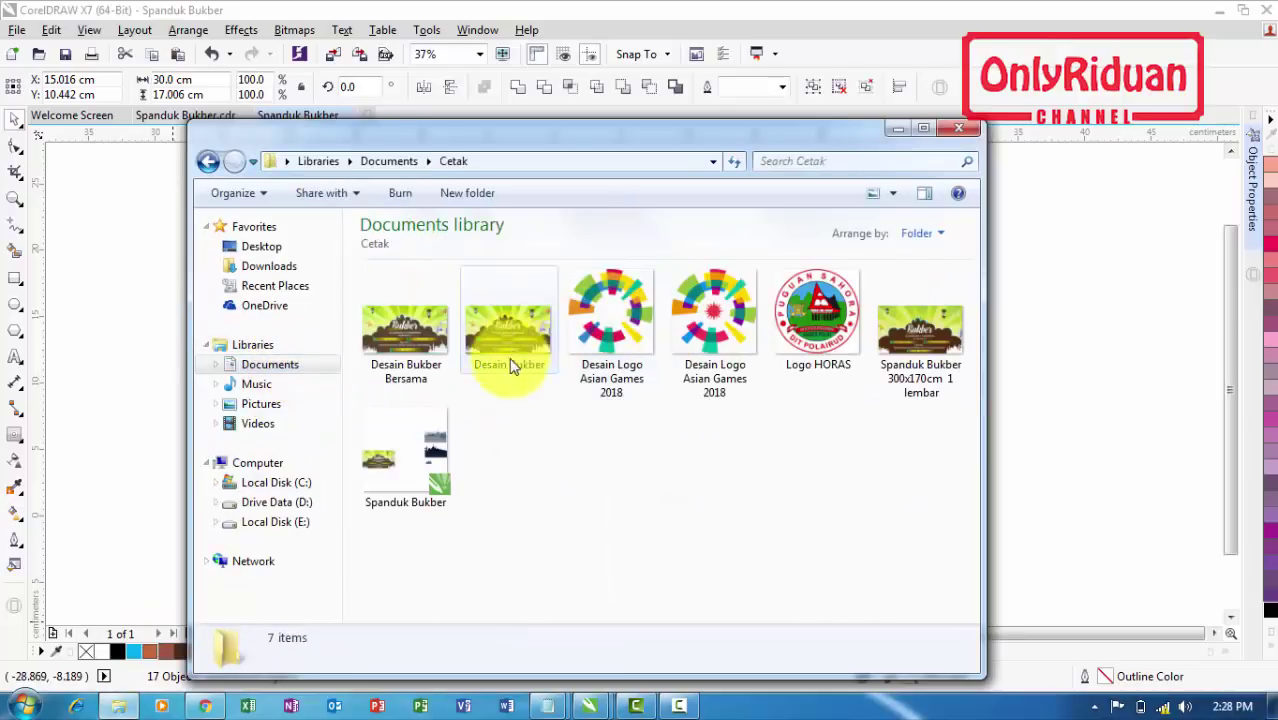
pyautogui.click(919, 333)
pyautogui.doubleClick(920, 338)
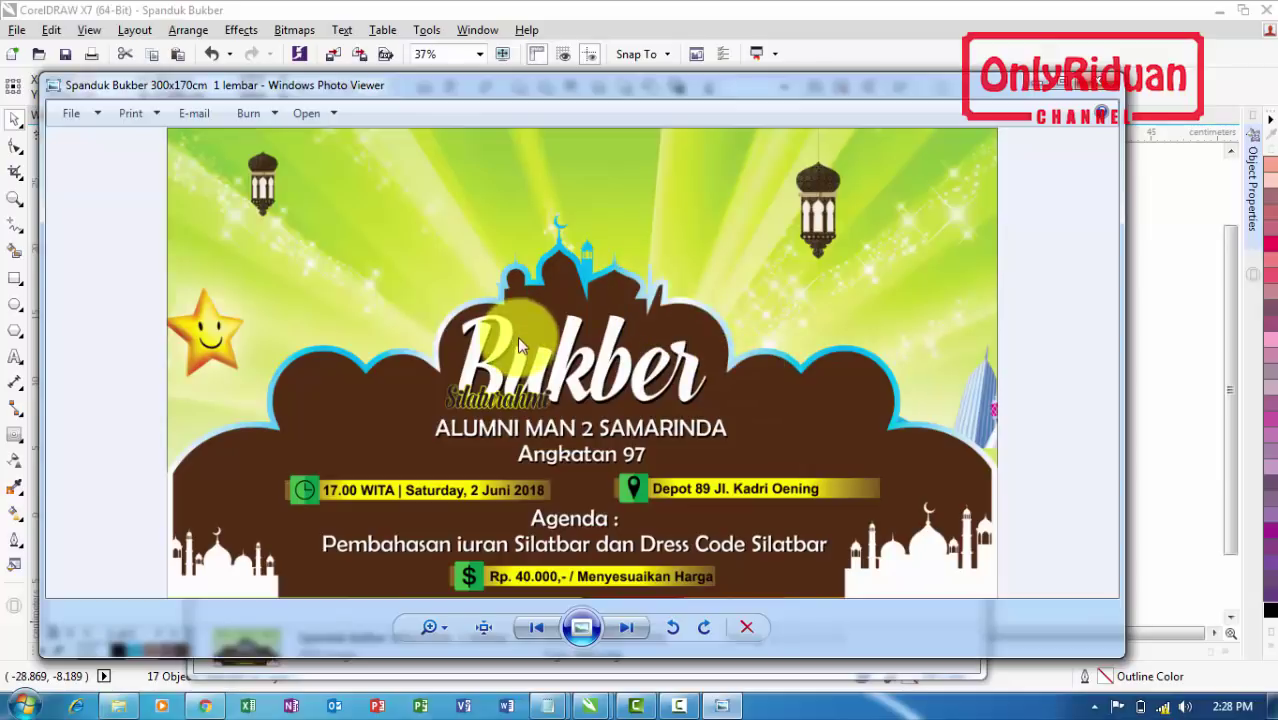
pyautogui.click(1091, 90)
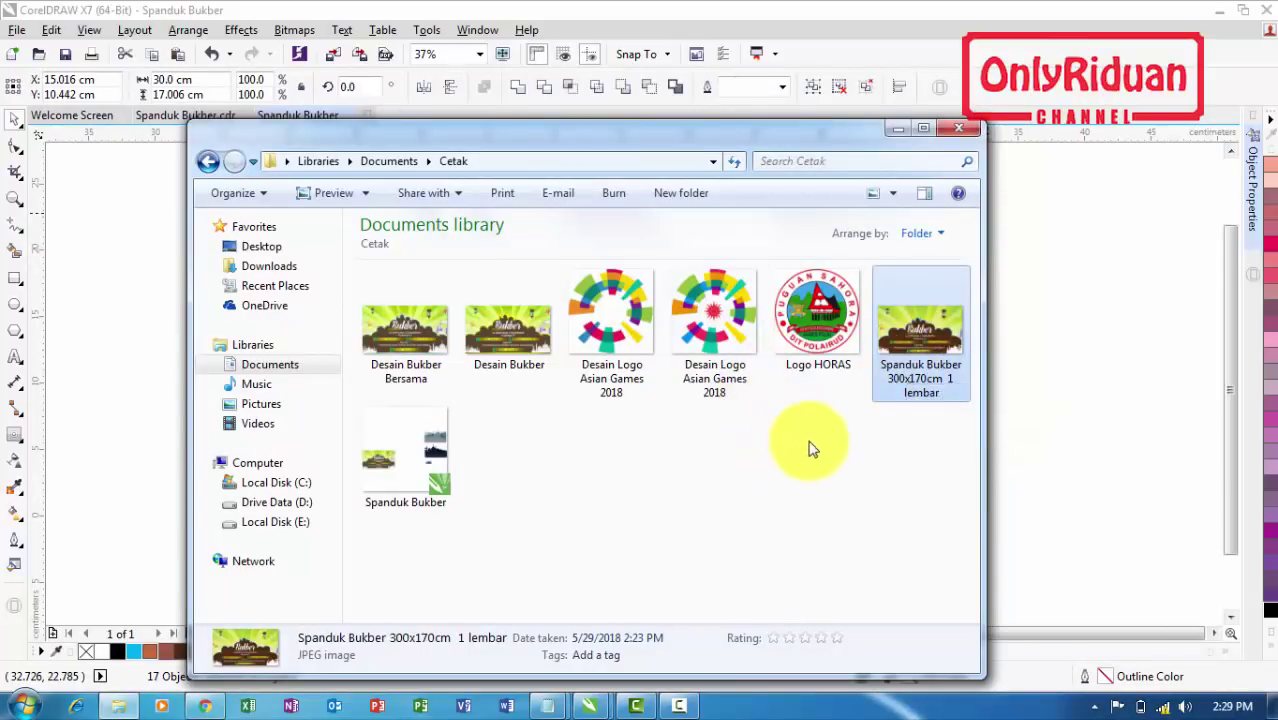
pyautogui.click(957, 128)
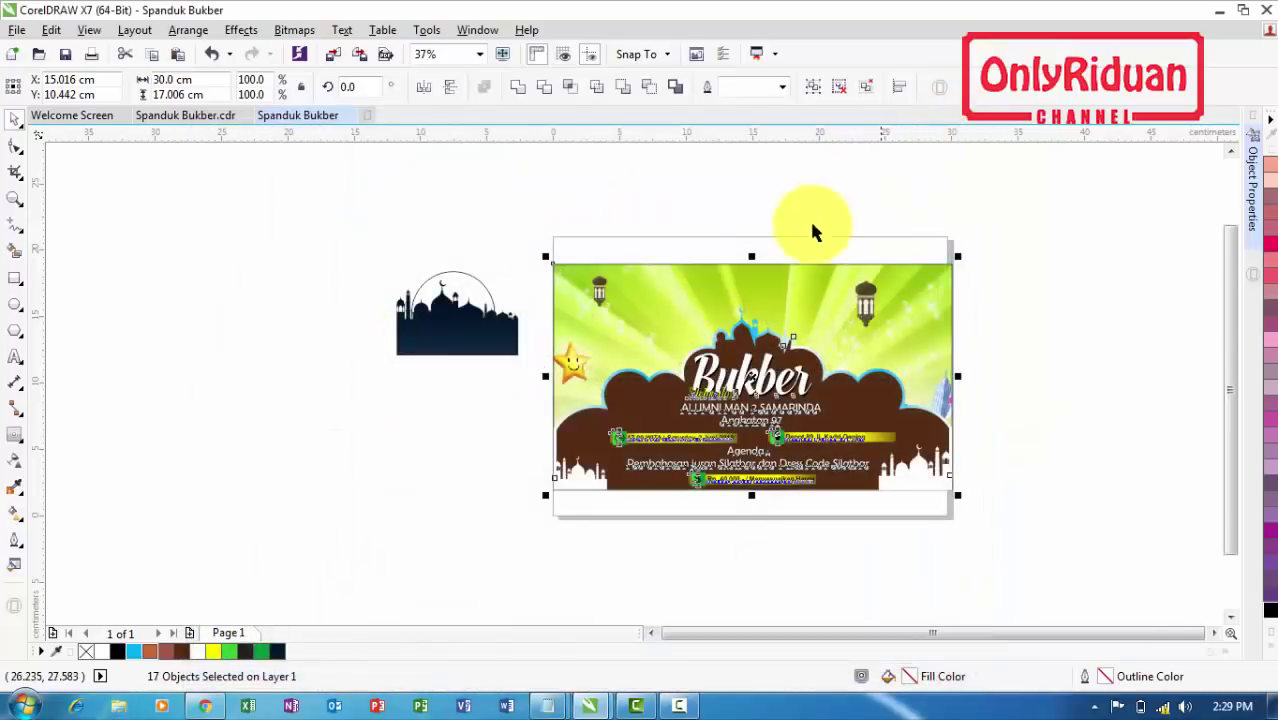
pyautogui.press('z')
pyautogui.click(1047, 466)
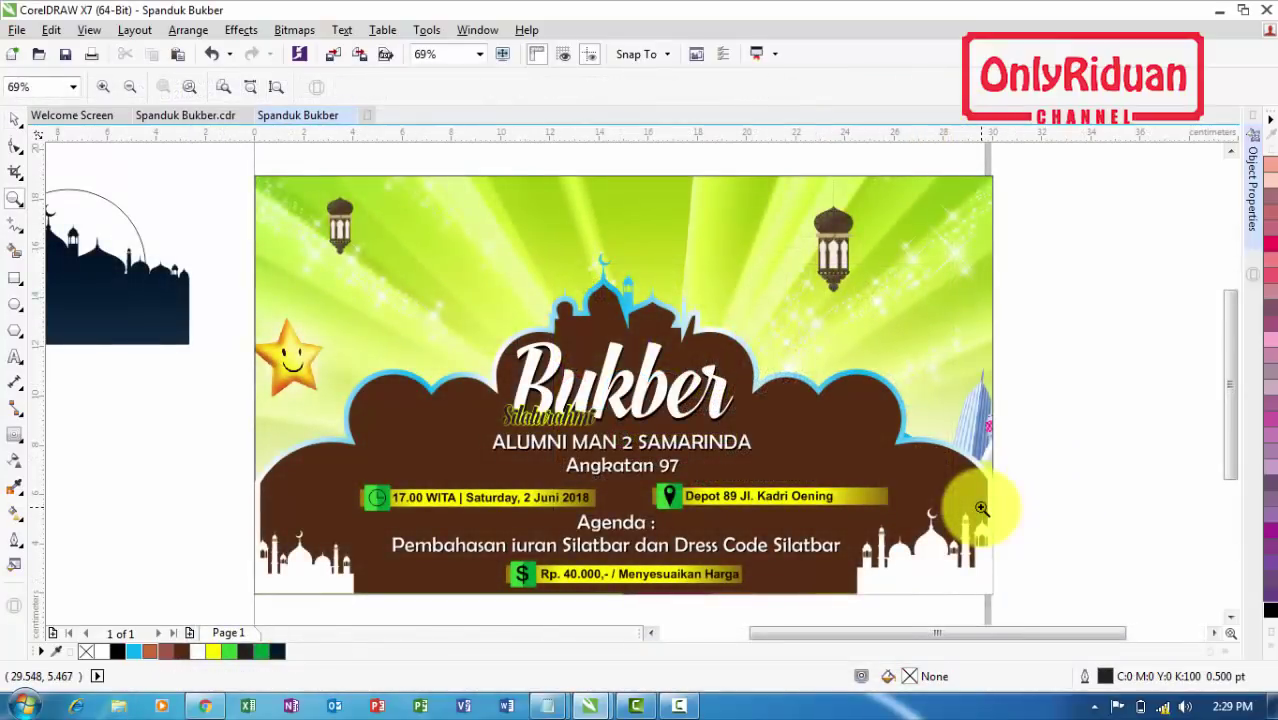